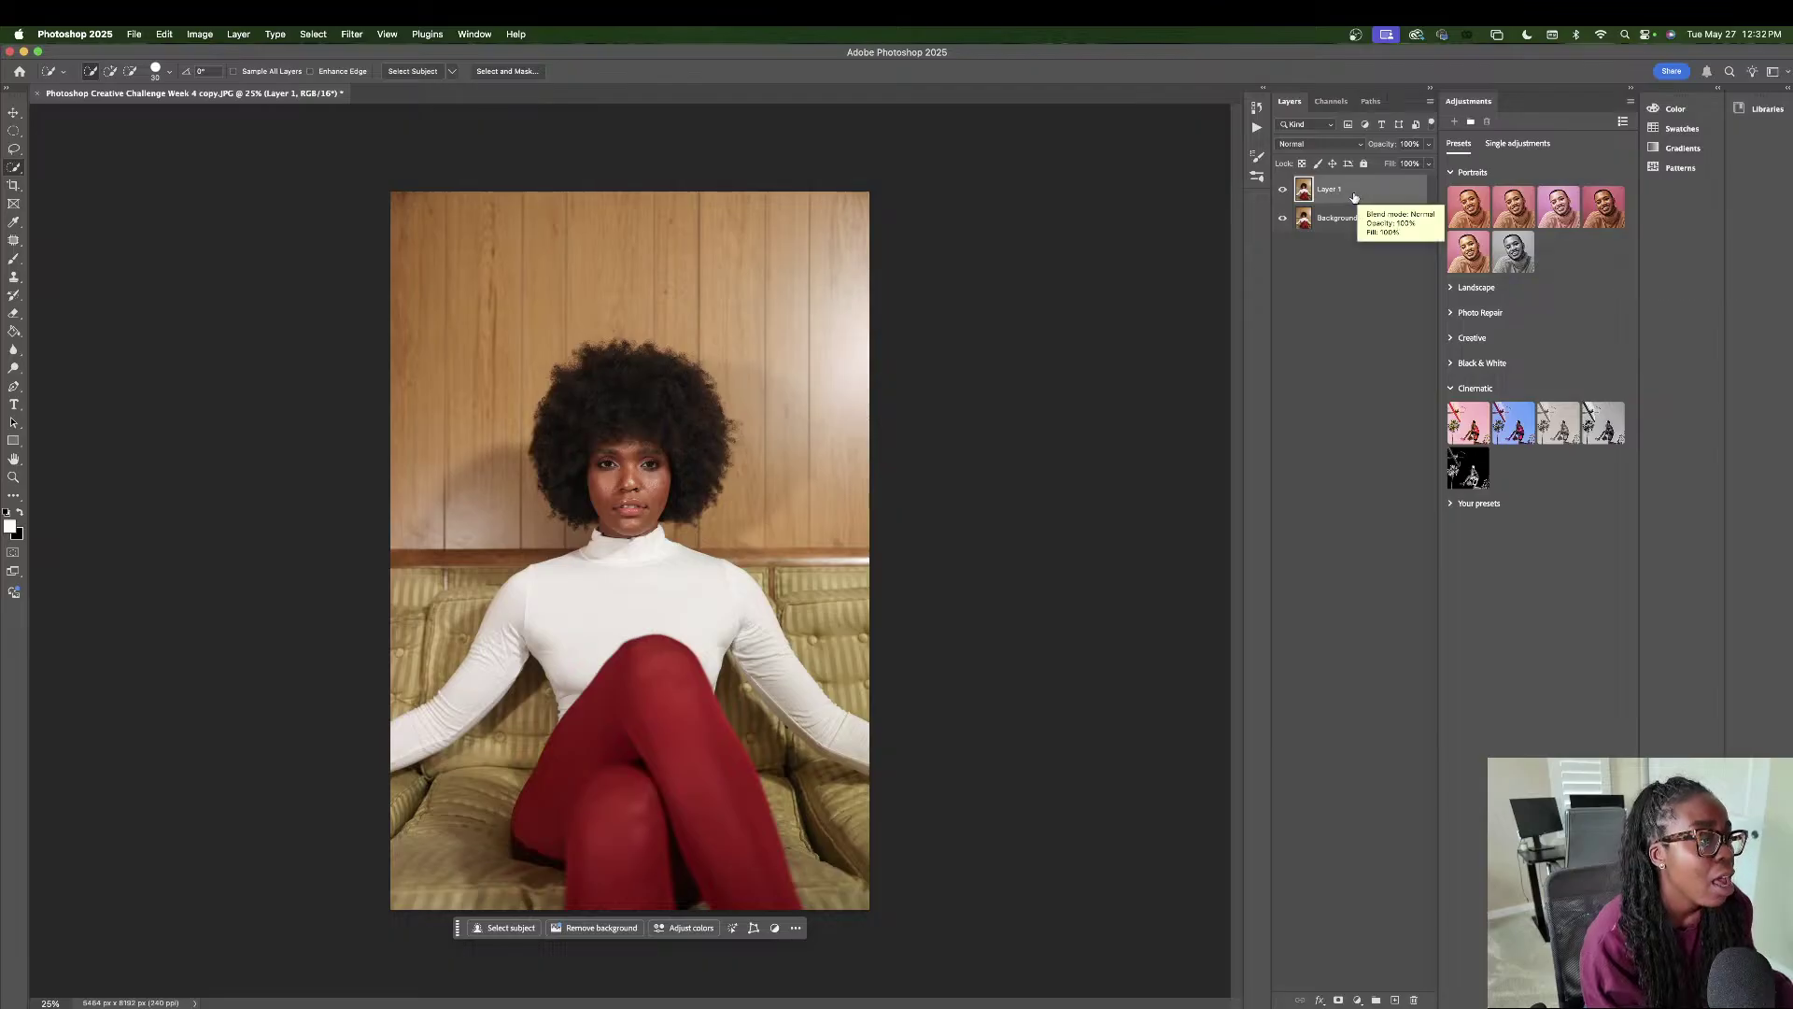
- Add a Selective Color adjustment above Layer 1 with Reds at Cyan +10, Magenta -11 and Yellow +7, and compare it on and off
left_click(1357, 999)
left_click(1383, 1000)
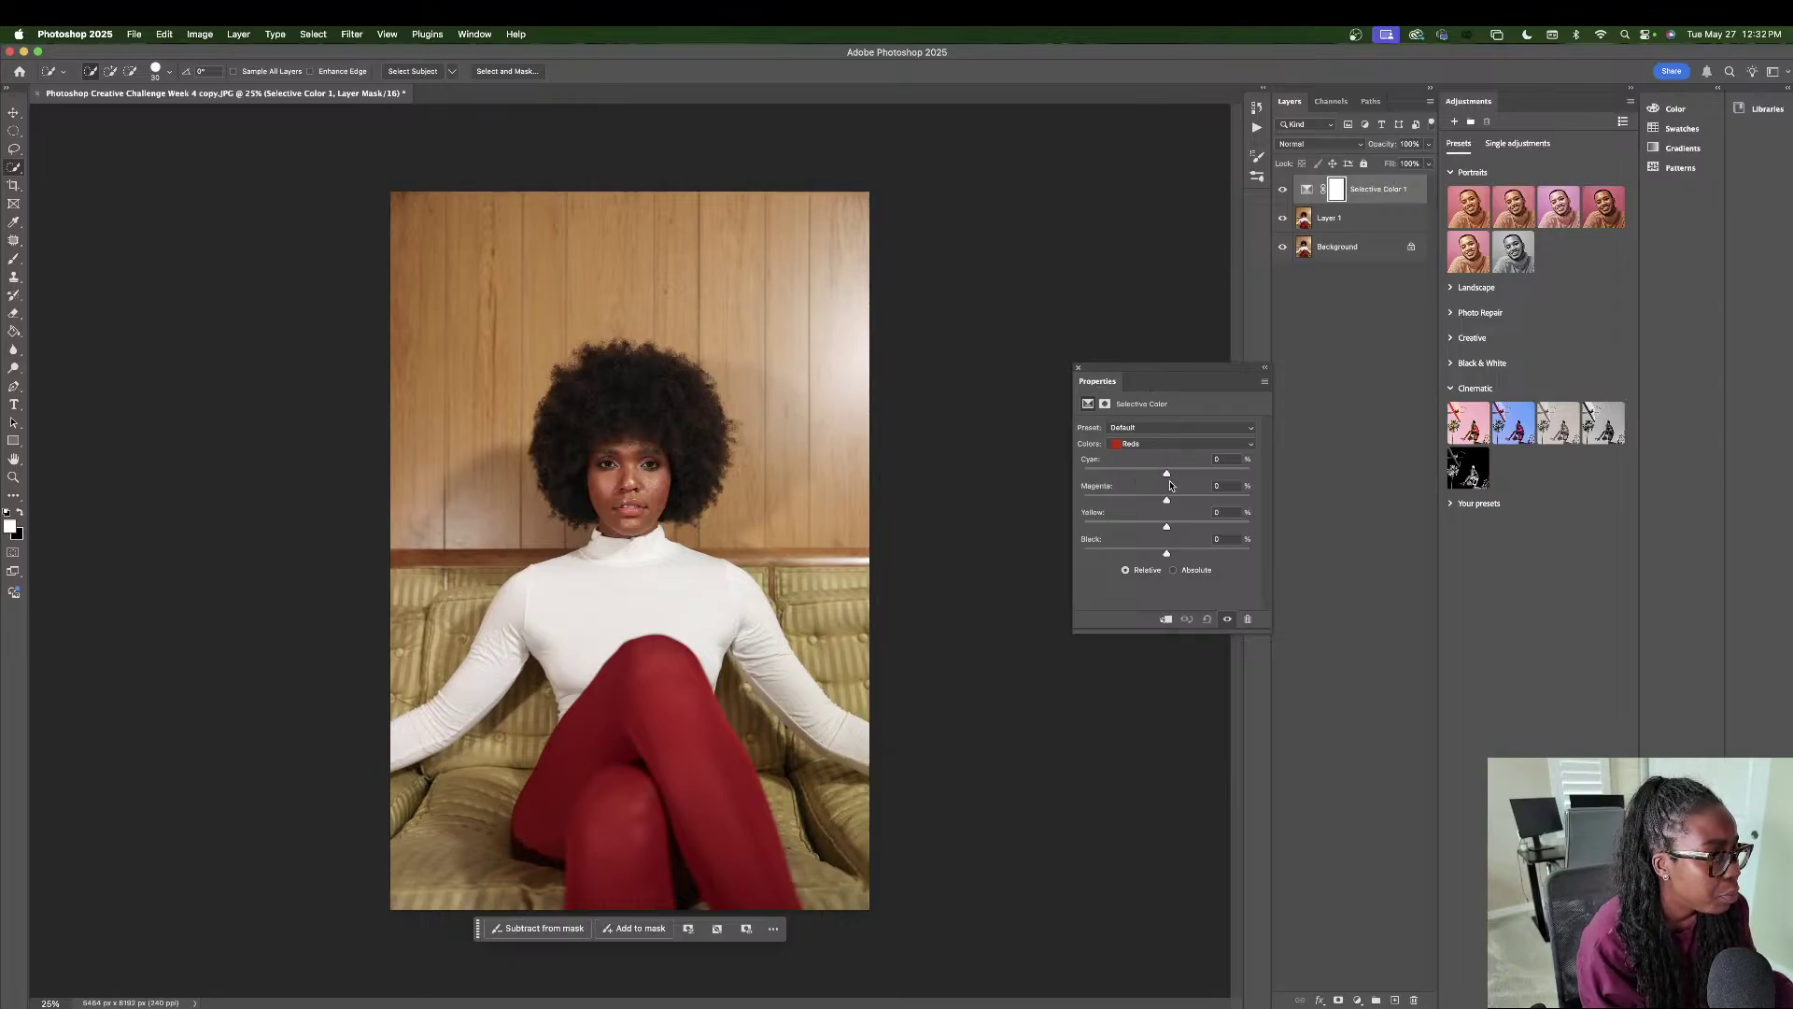
left_click_drag(1172, 476, 1175, 528)
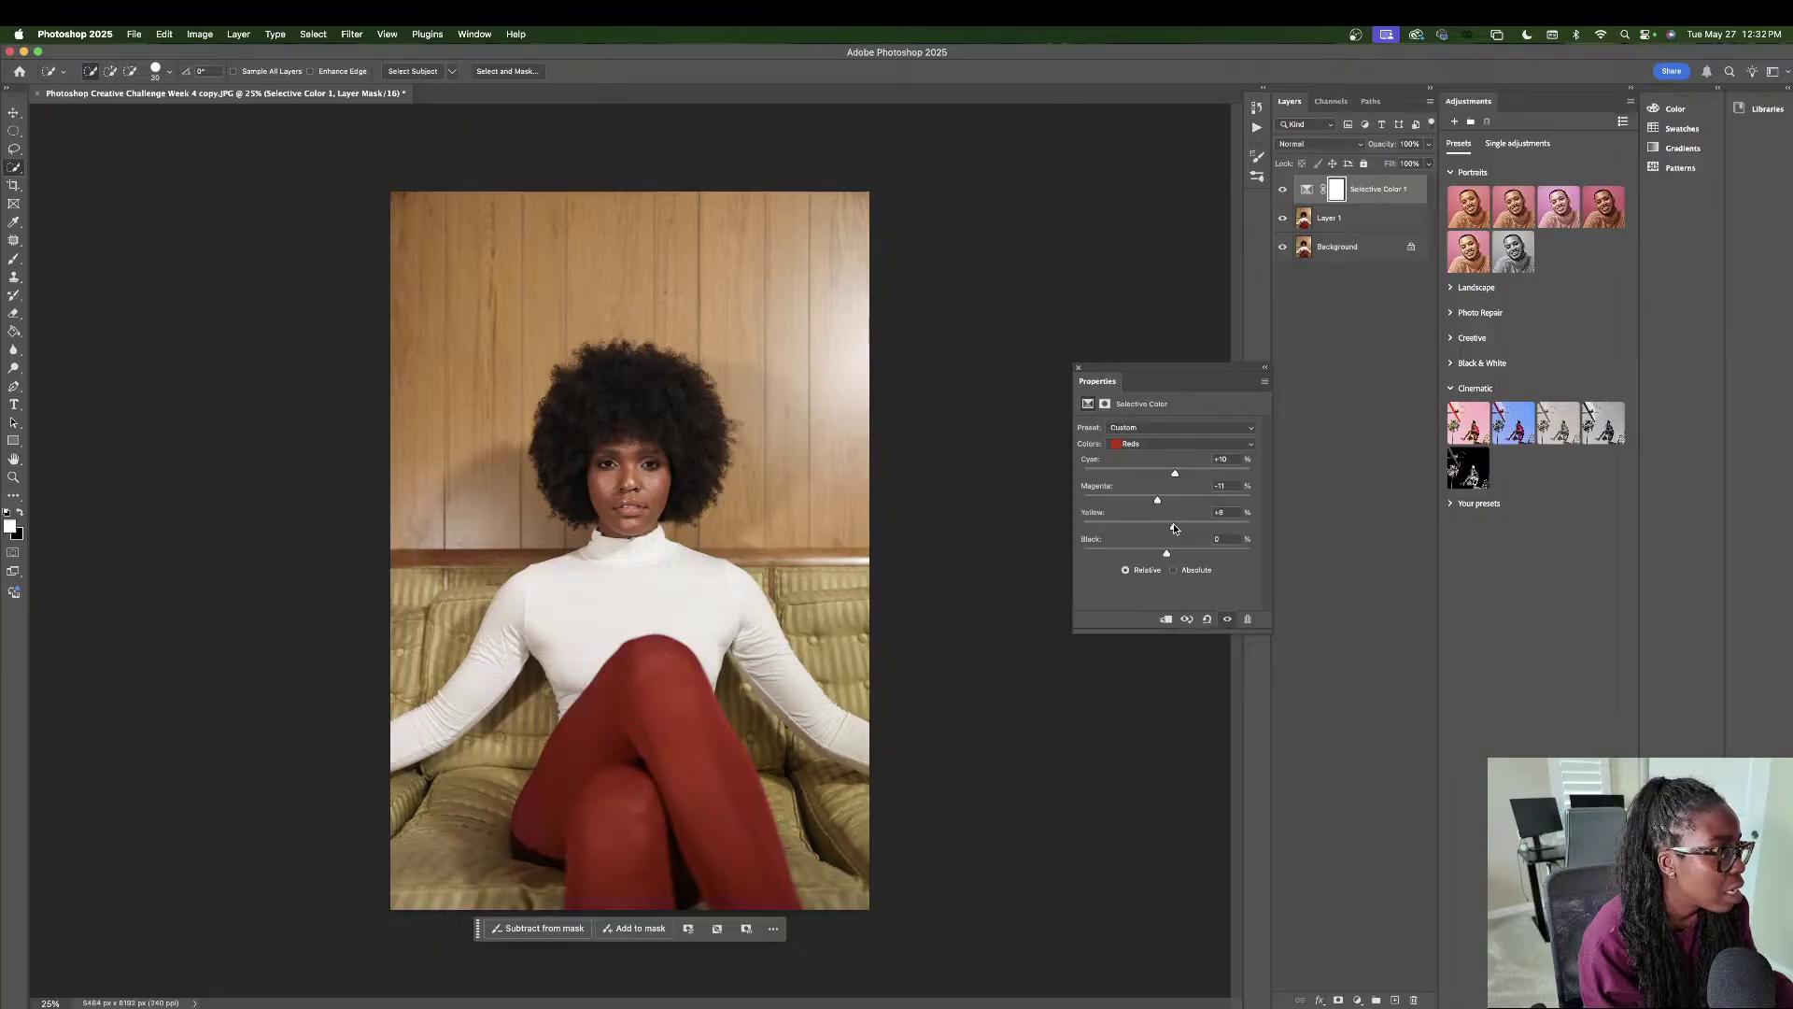
left_click(1285, 193)
left_click(1286, 194)
left_click(1287, 194)
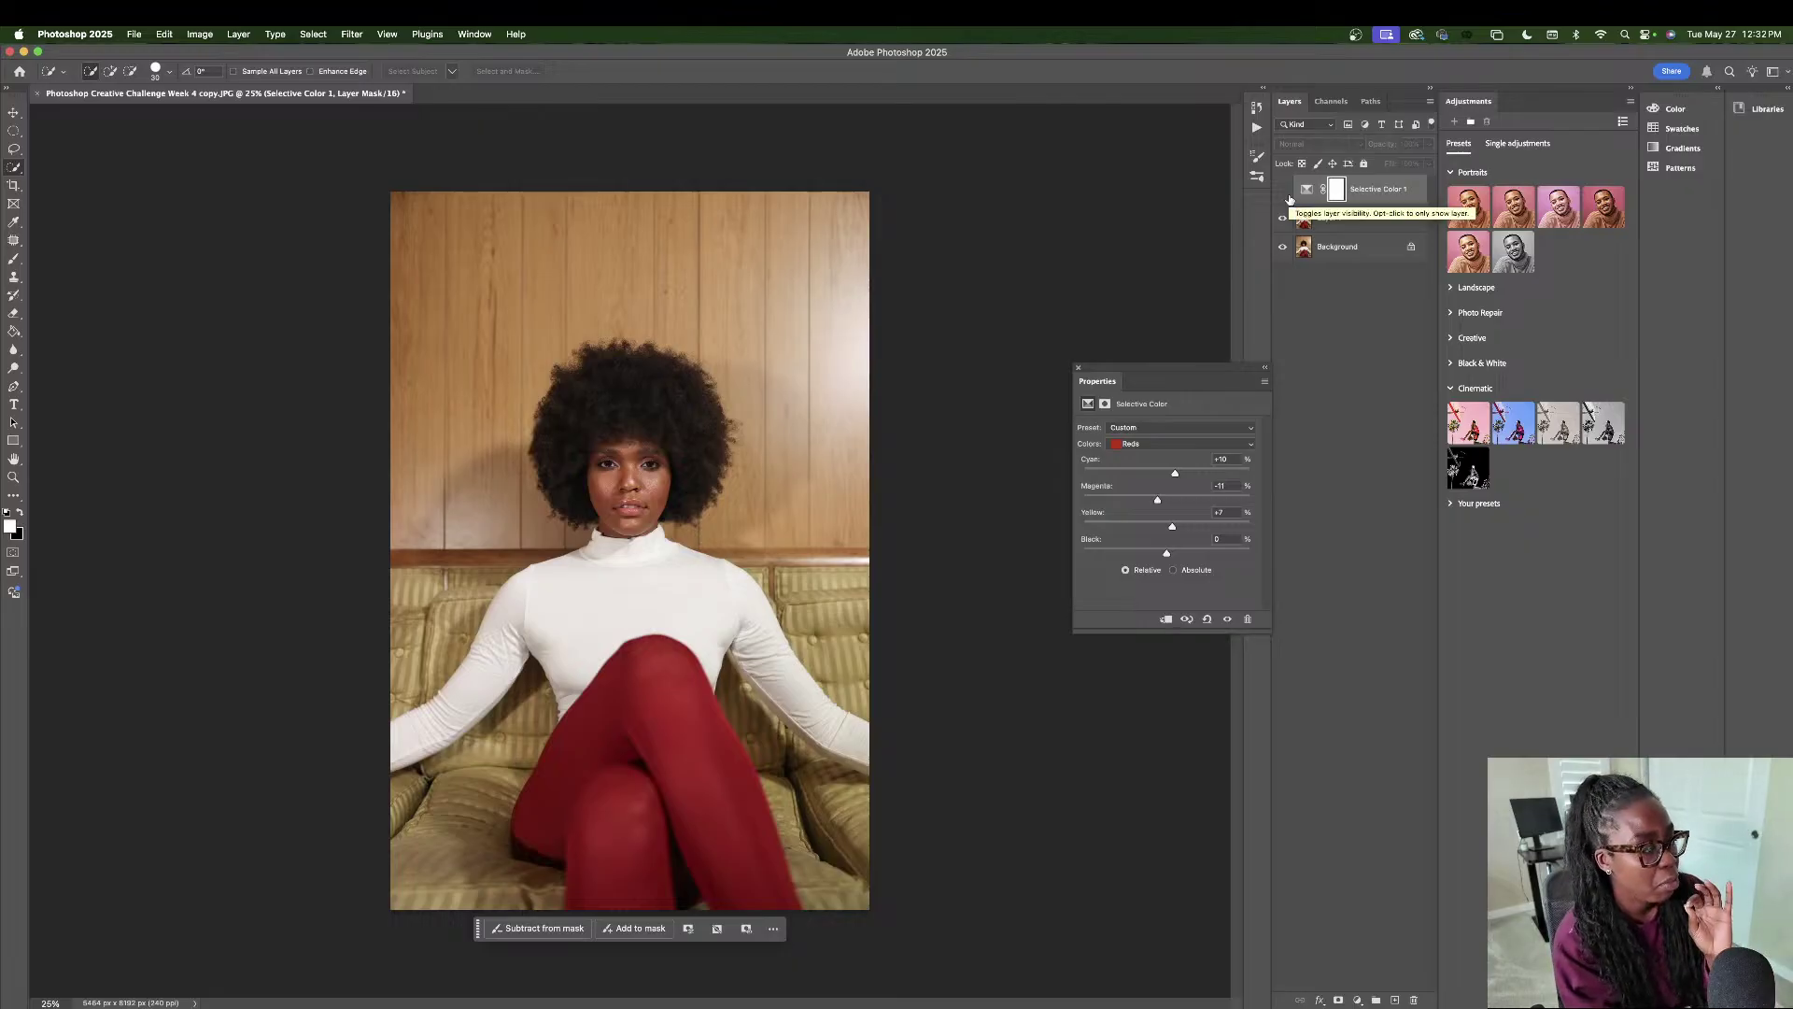
left_click(1288, 196)
left_click(1285, 192)
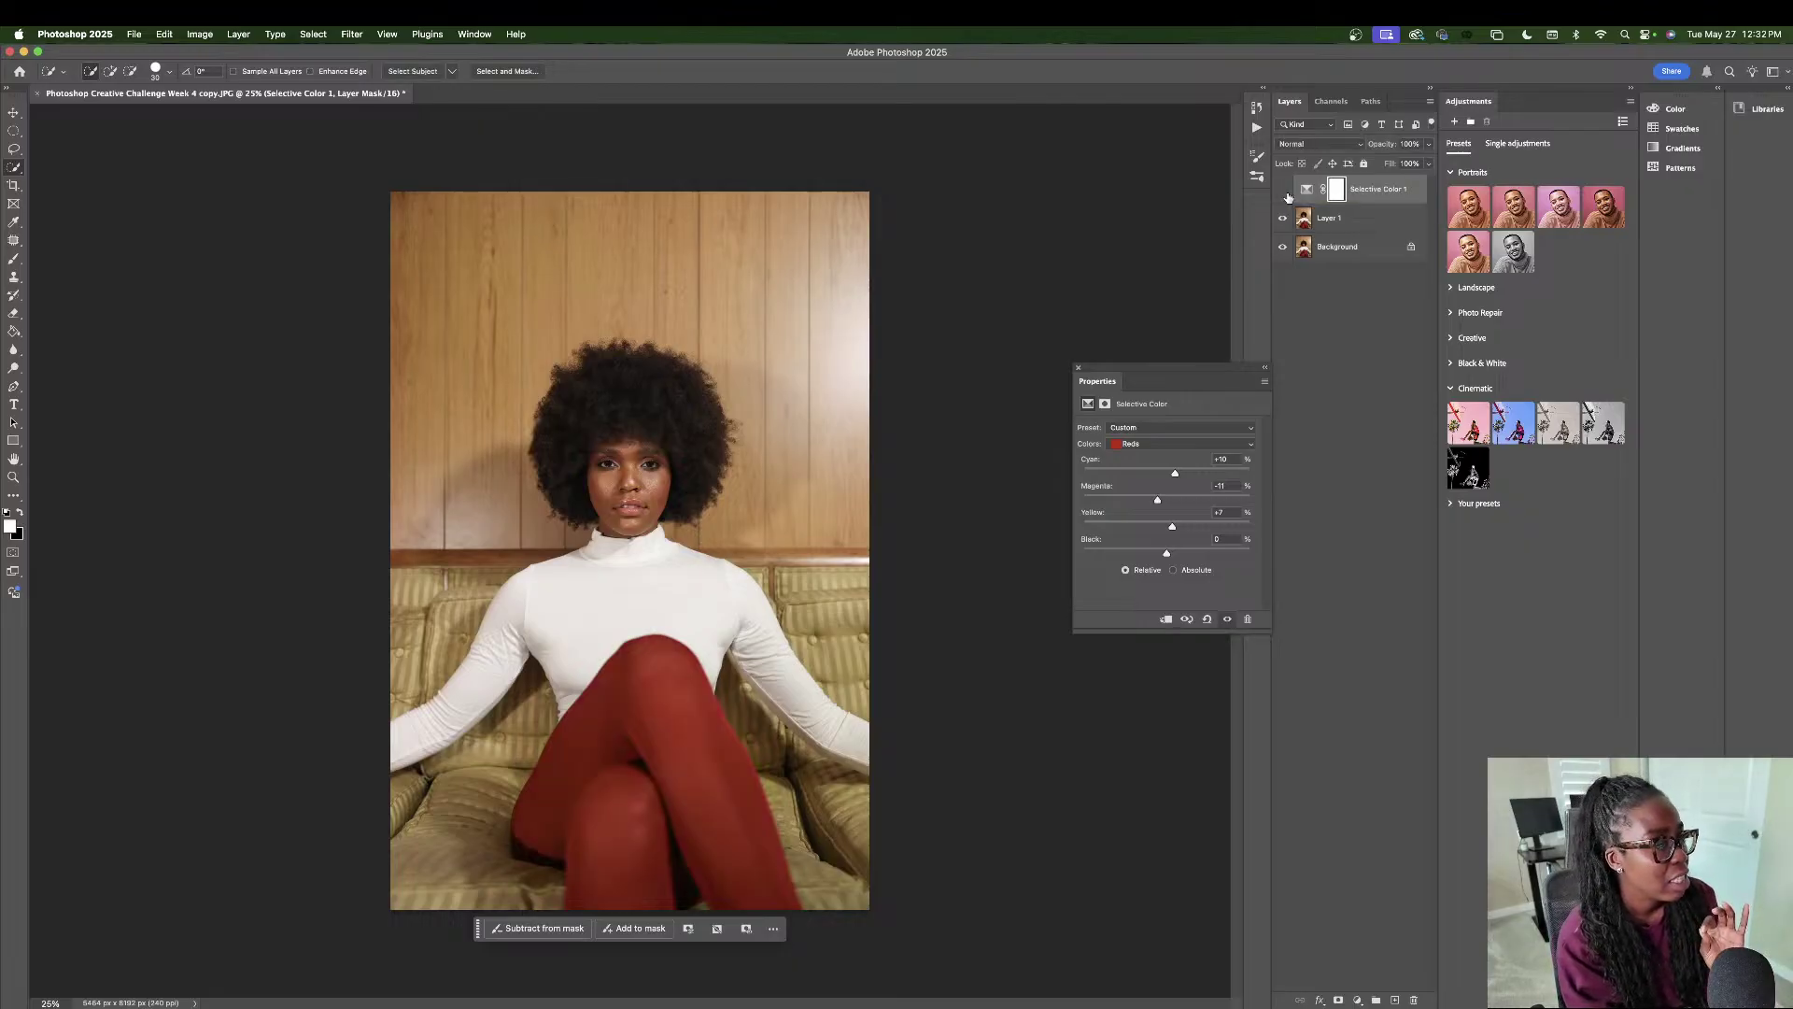
left_click(1288, 196)
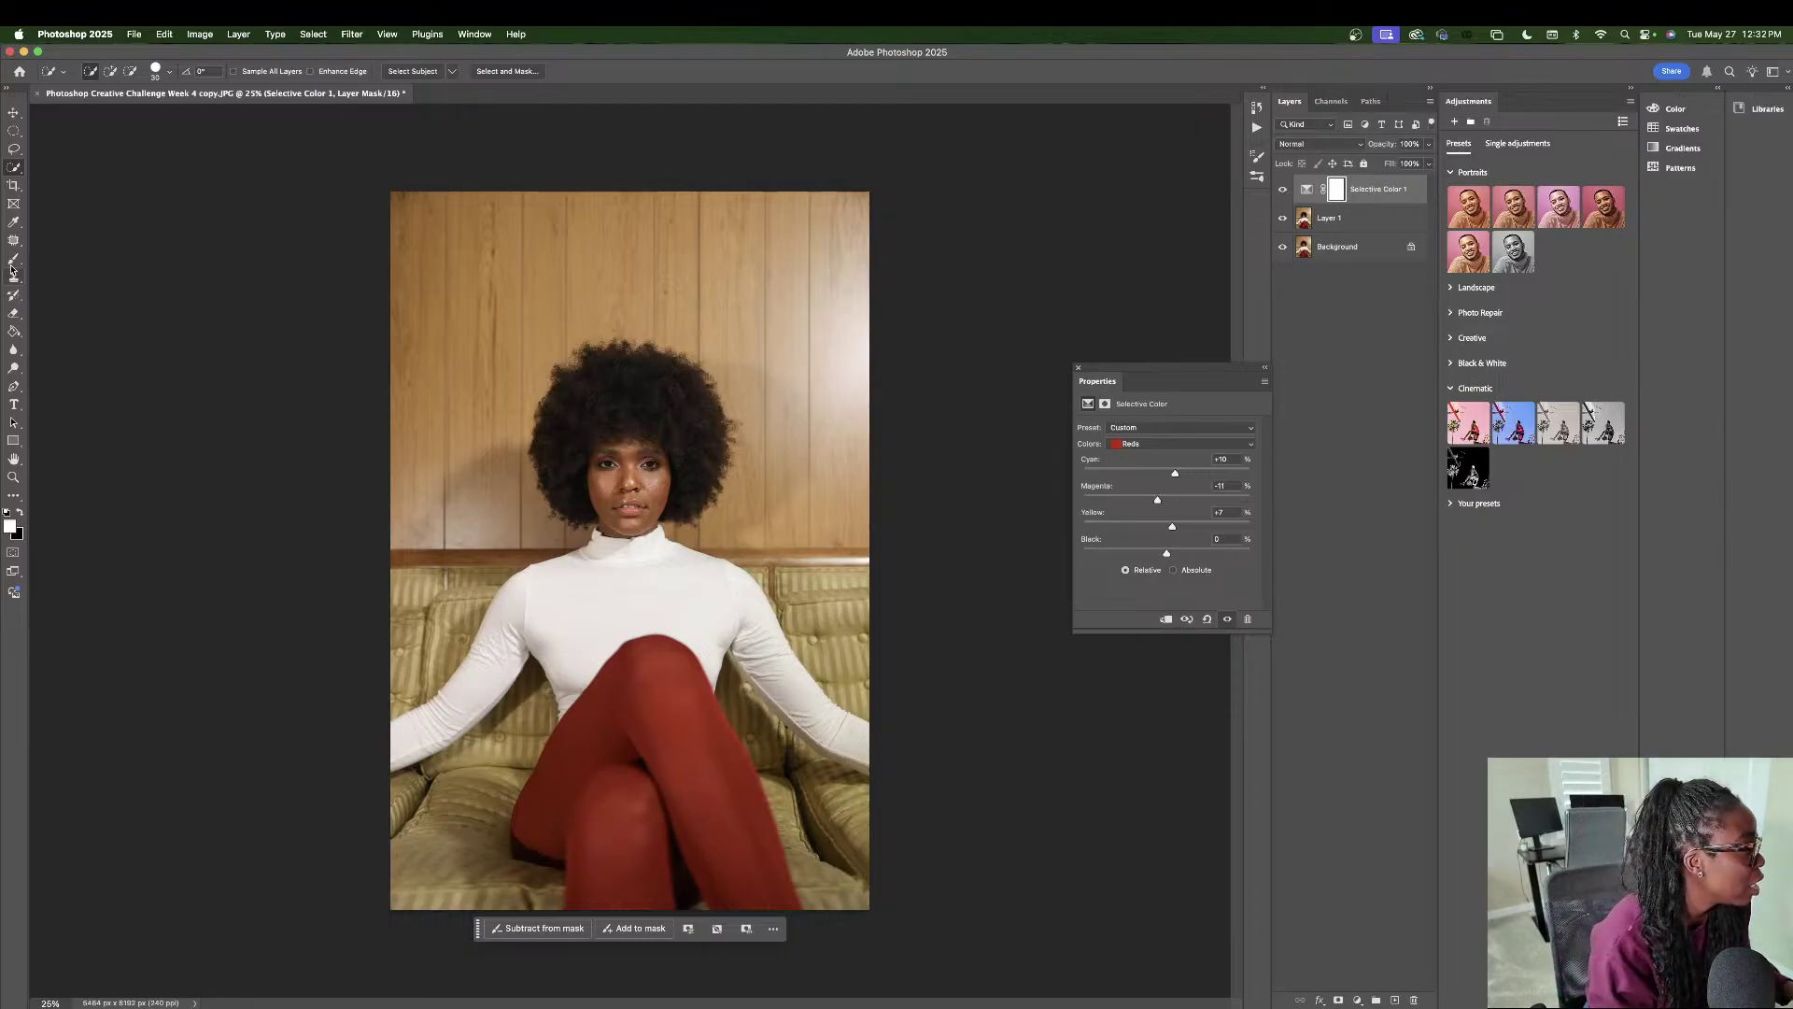
- Erase the Selective Color layer's mask over the red tights, raising the eraser flow to 100%, and compare the adjustment on and off
left_click(13, 312)
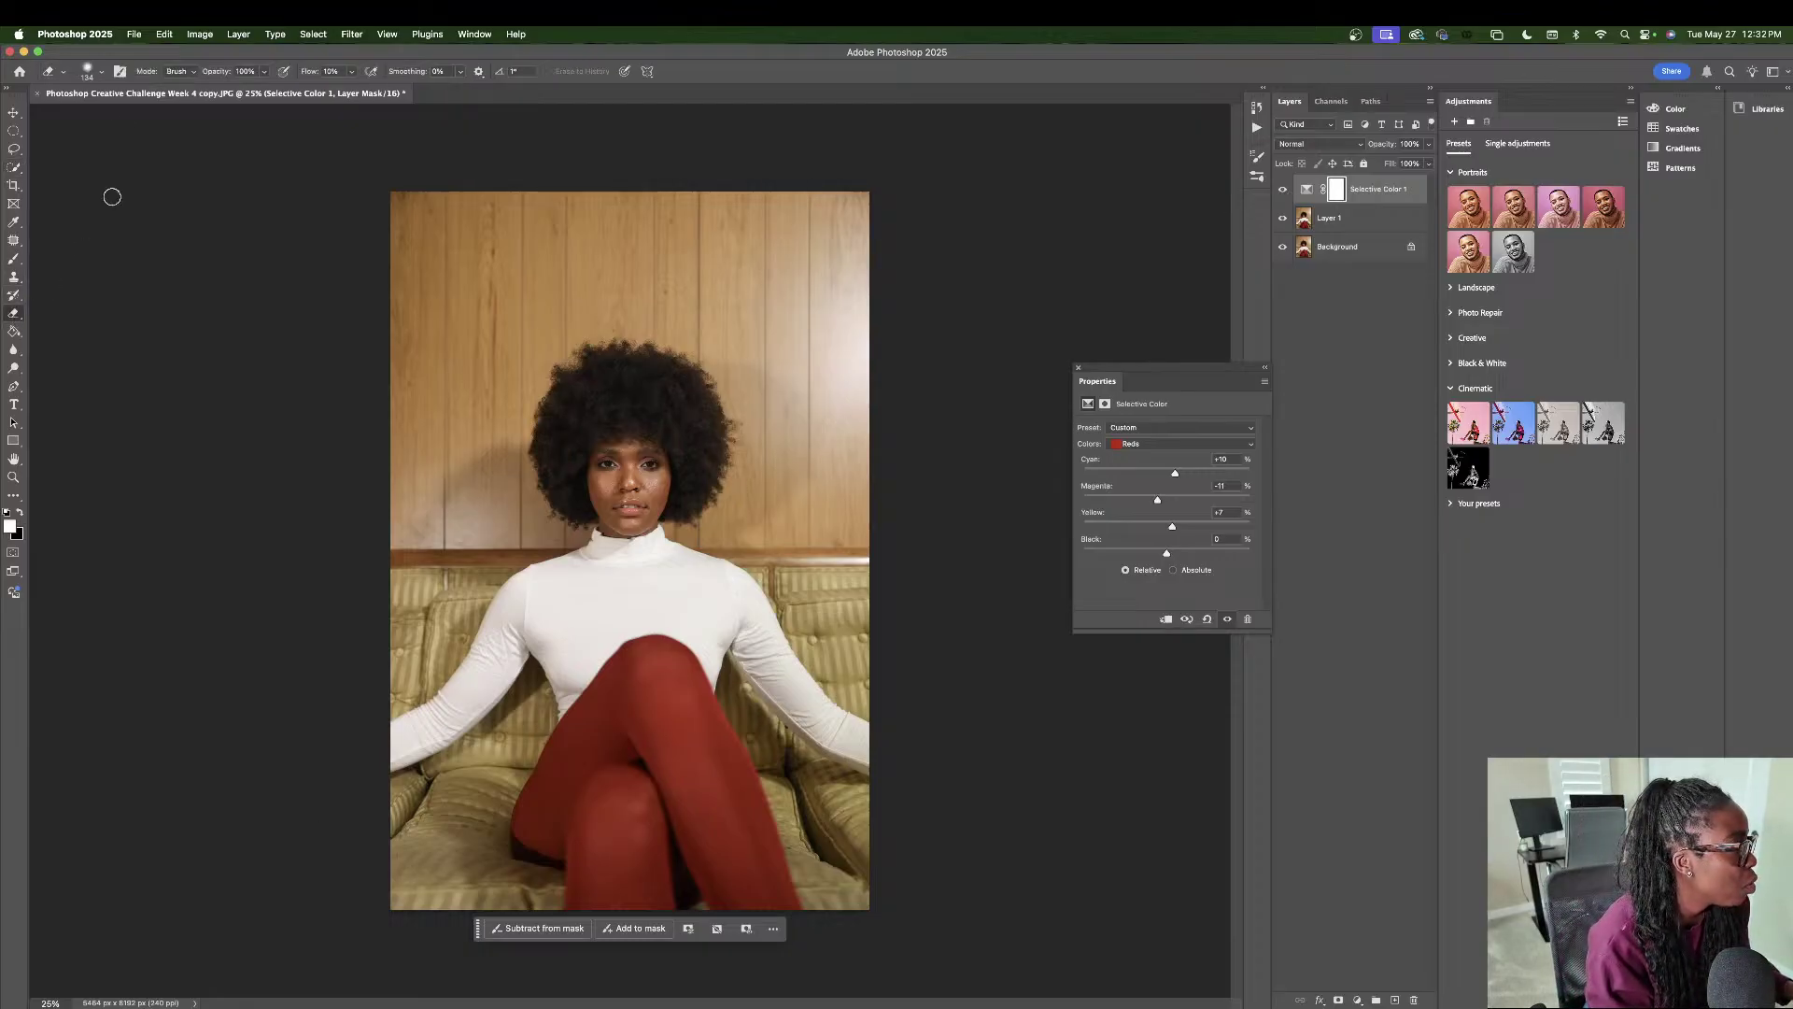
left_click(102, 72)
type("25")
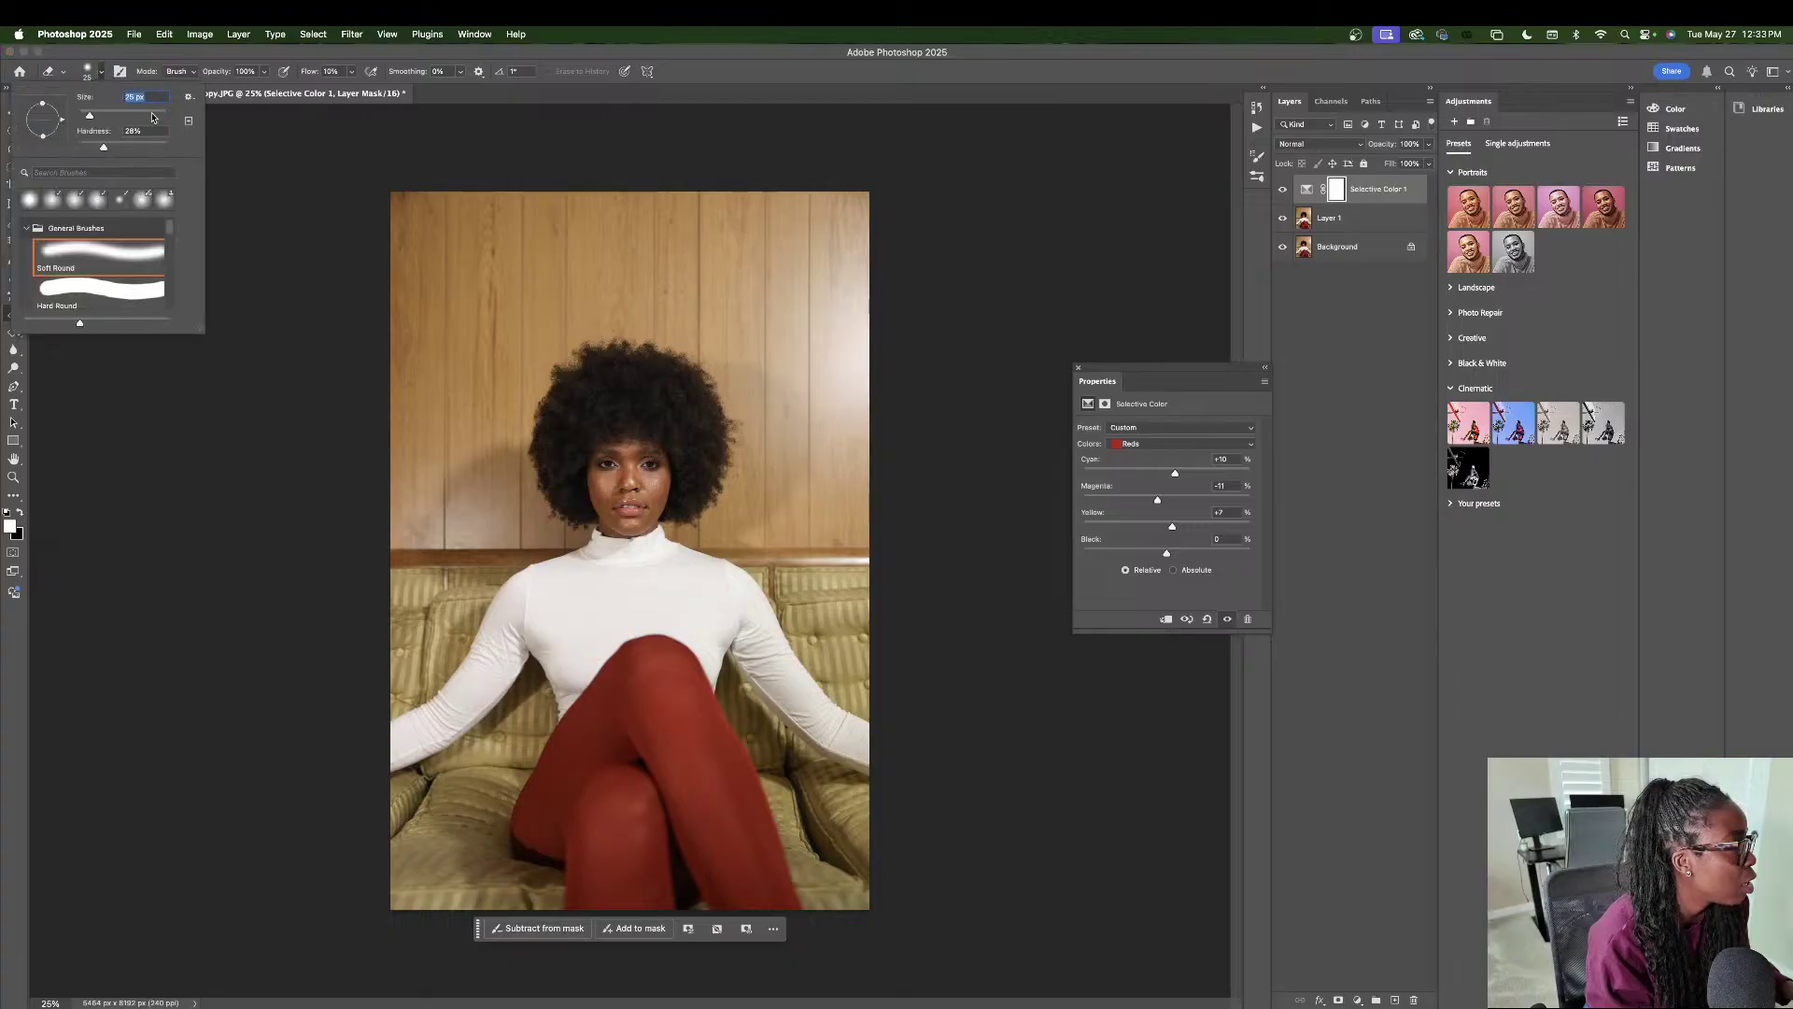
left_click_drag(84, 114, 156, 117)
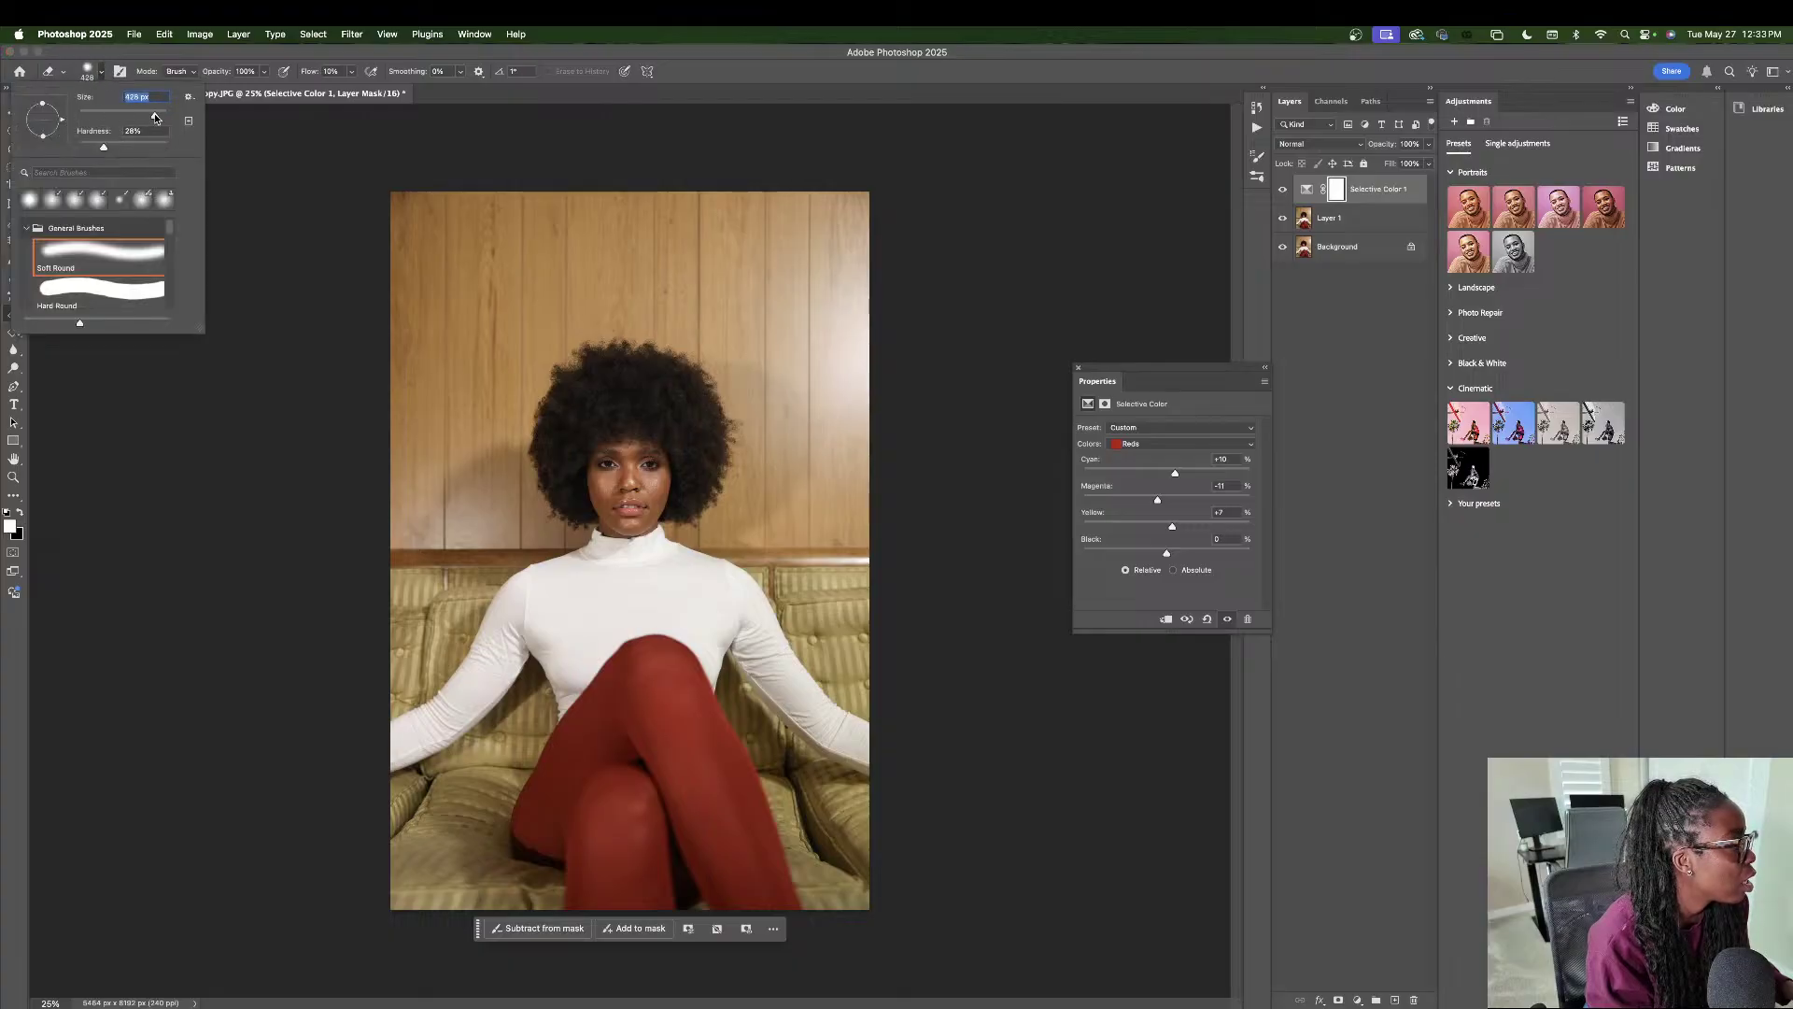
left_click(1337, 189)
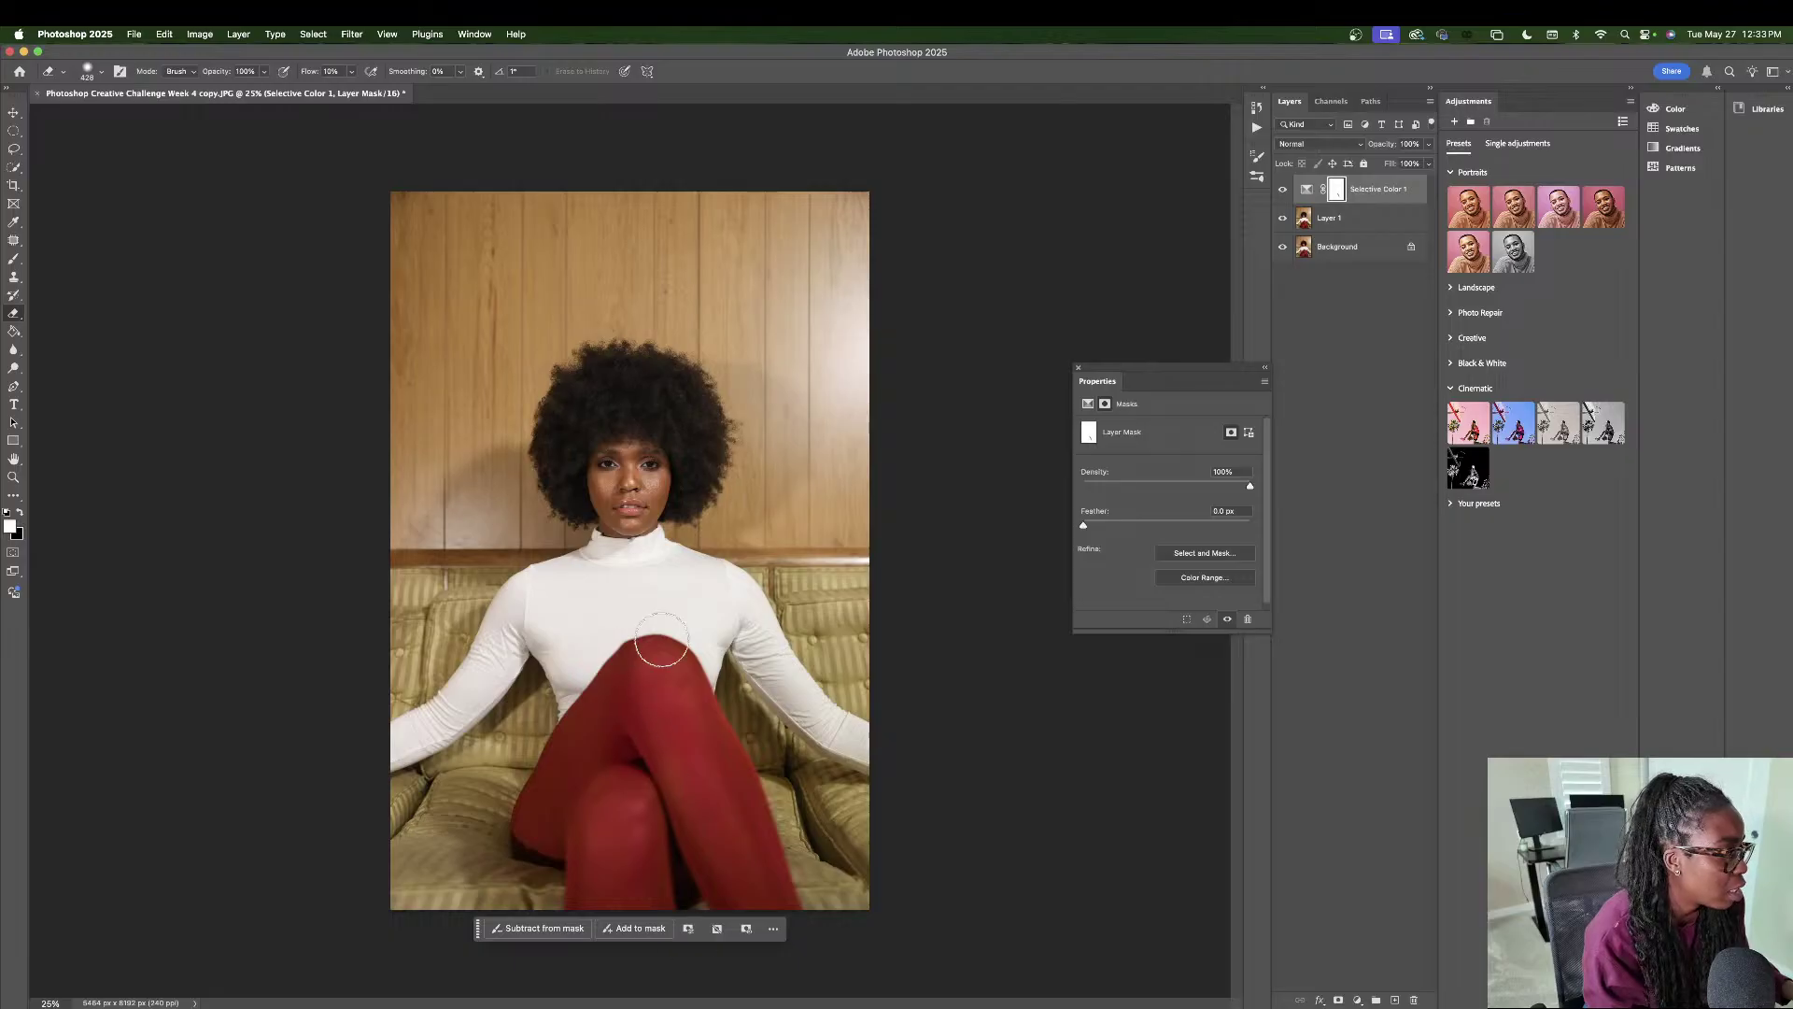
left_click(604, 779)
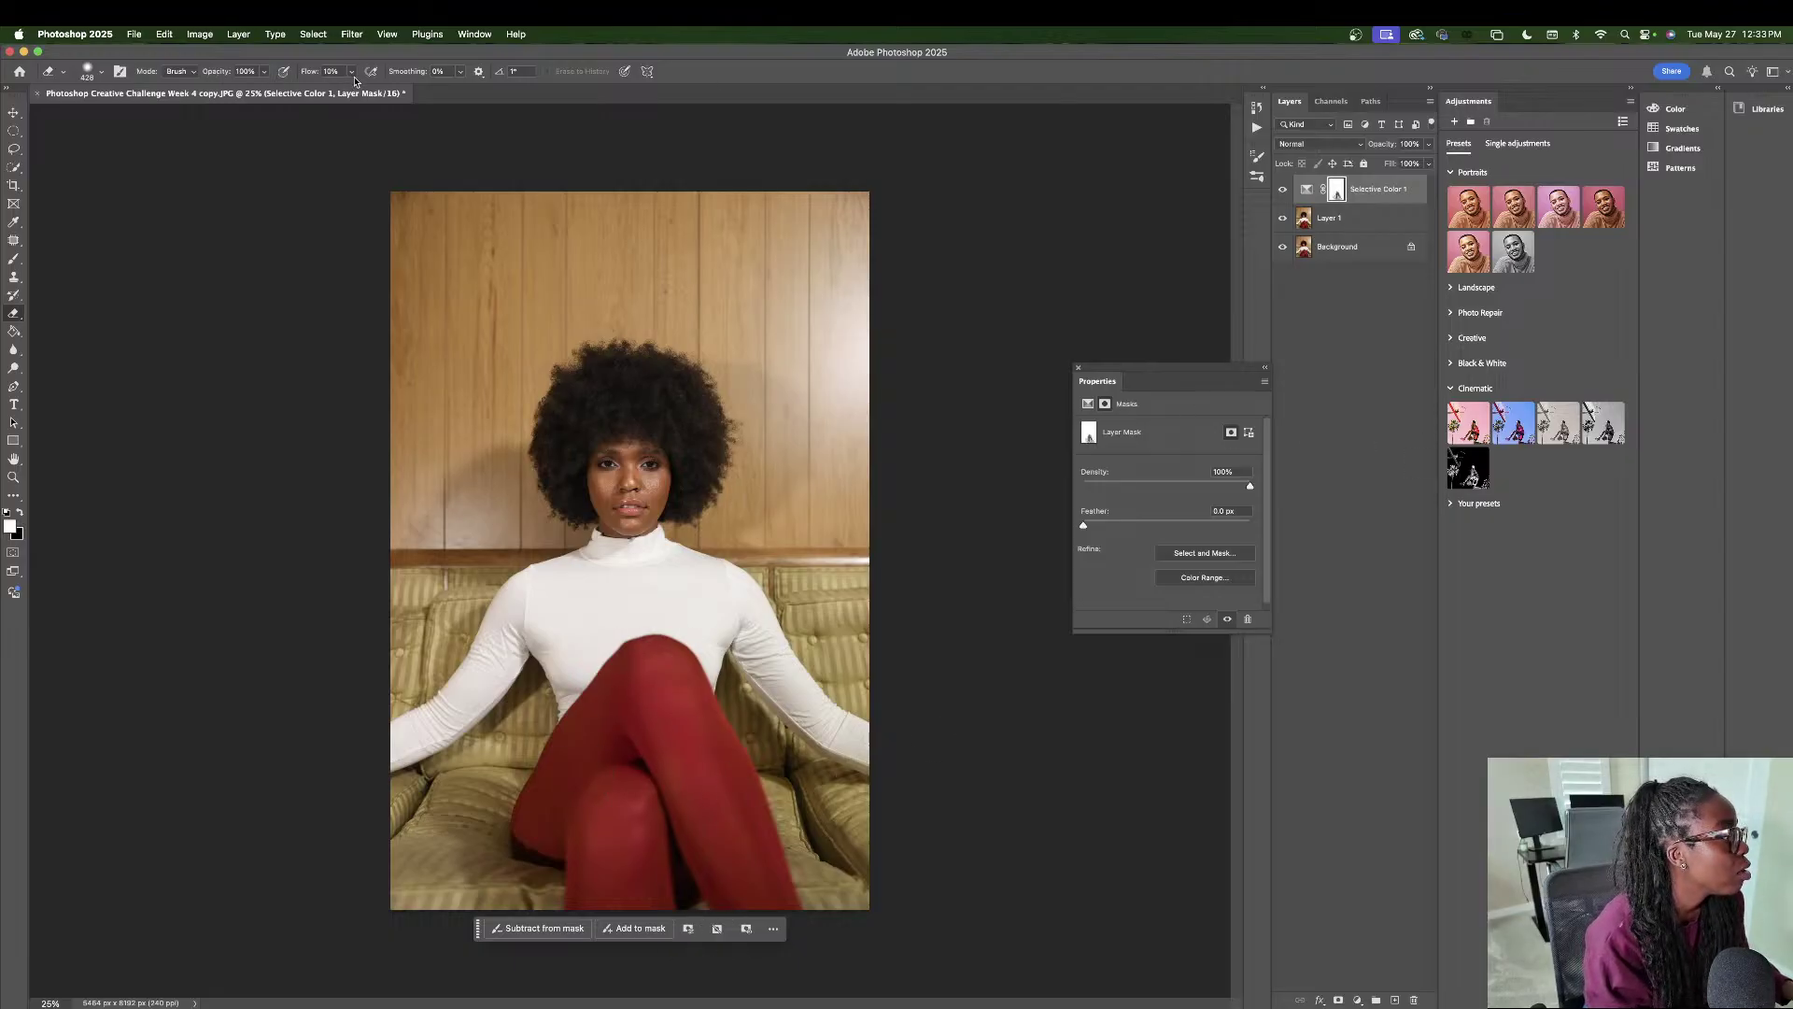
left_click_drag(351, 71, 415, 92)
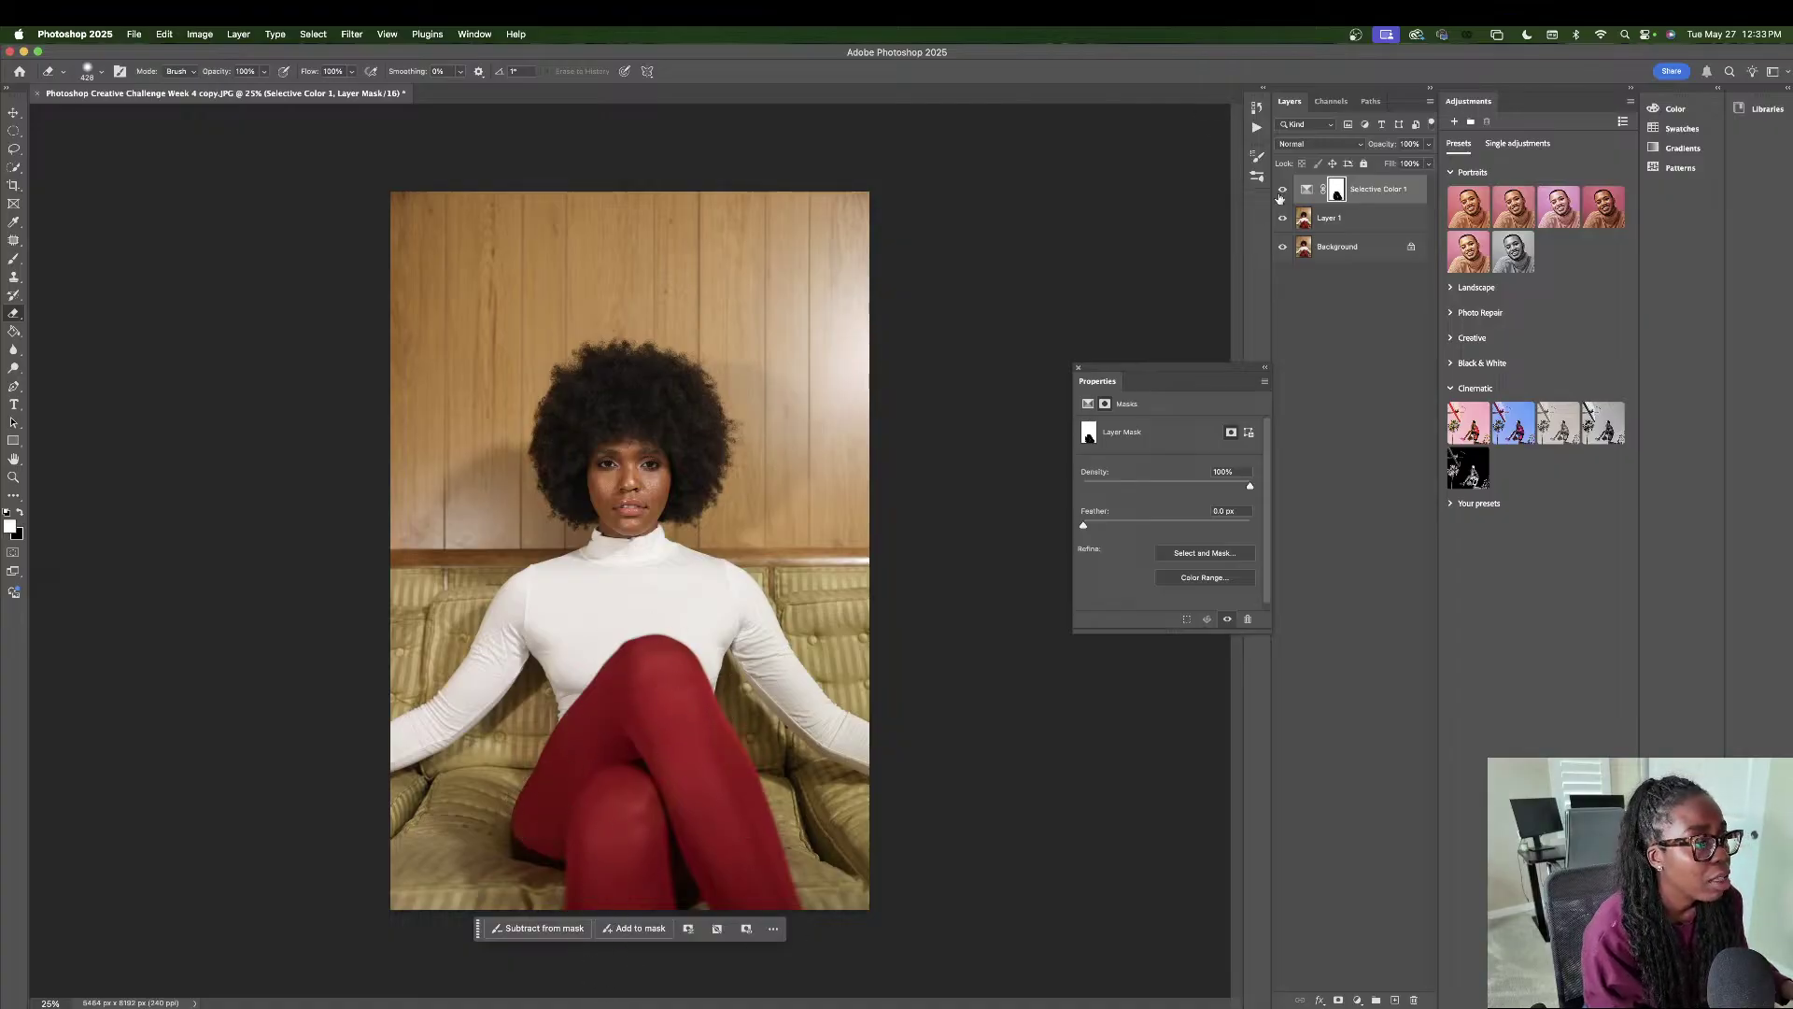
left_click(1282, 190)
left_click(1283, 190)
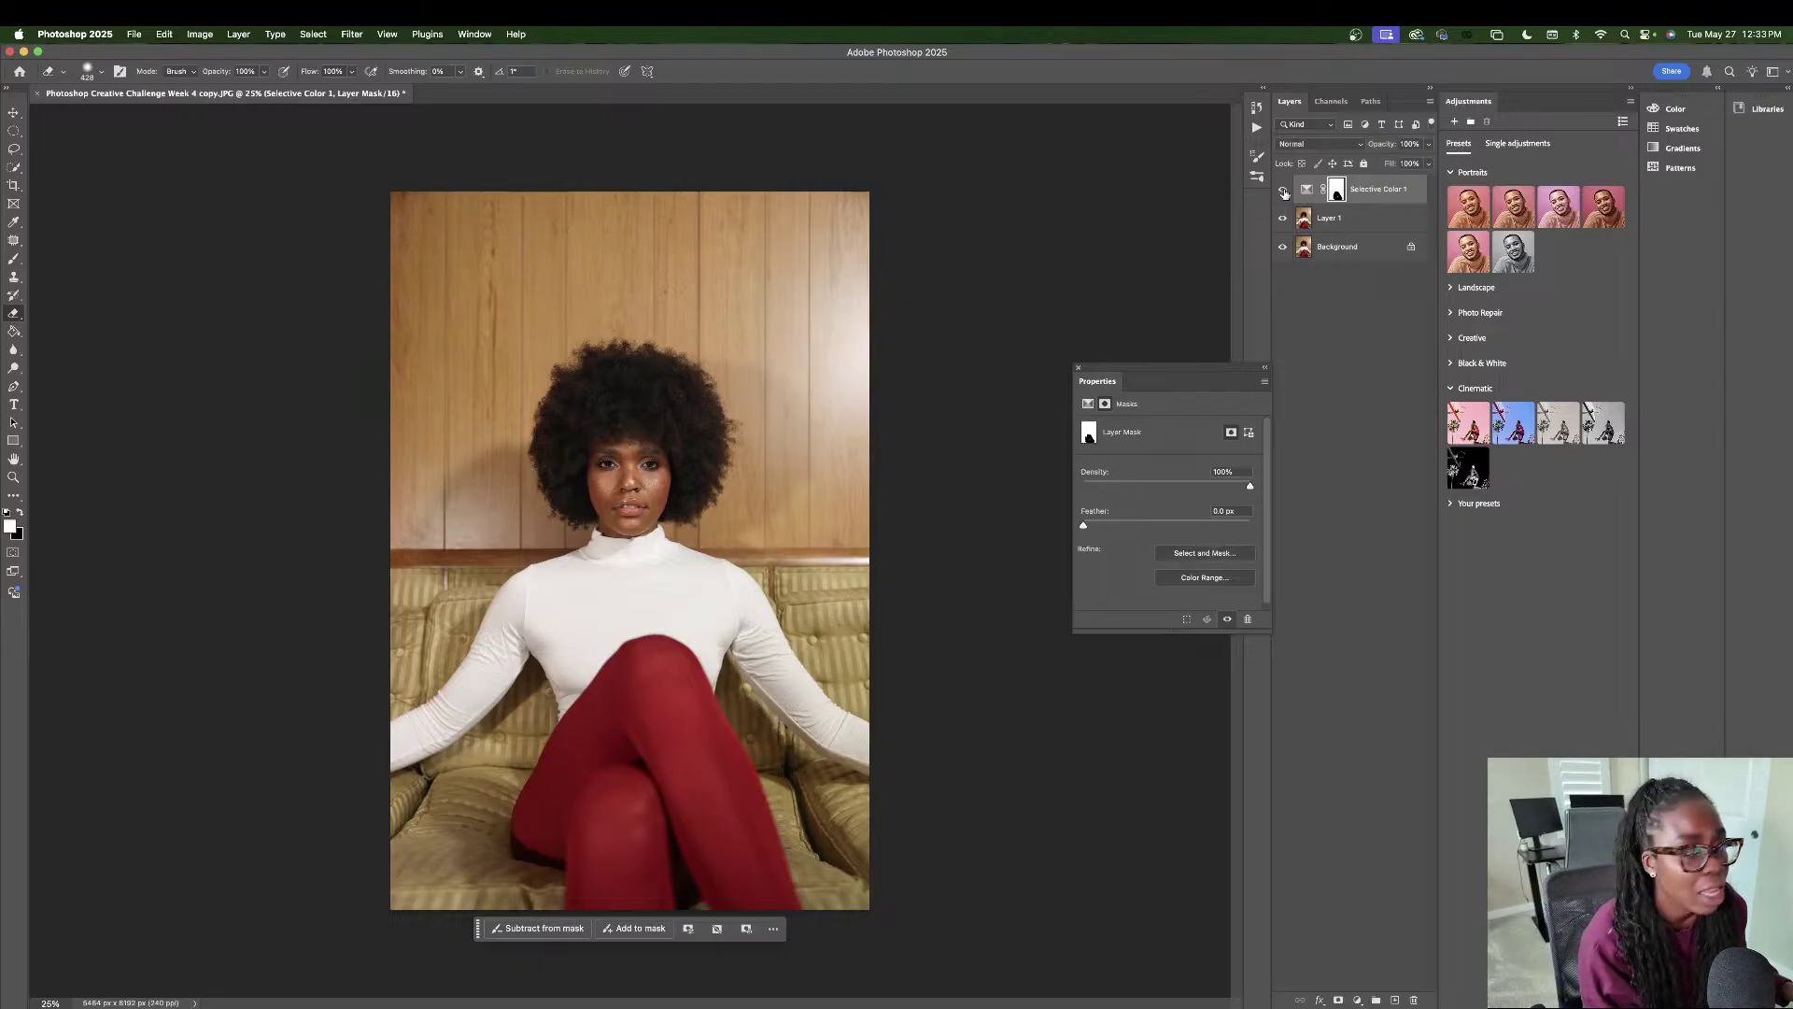
left_click(1284, 192)
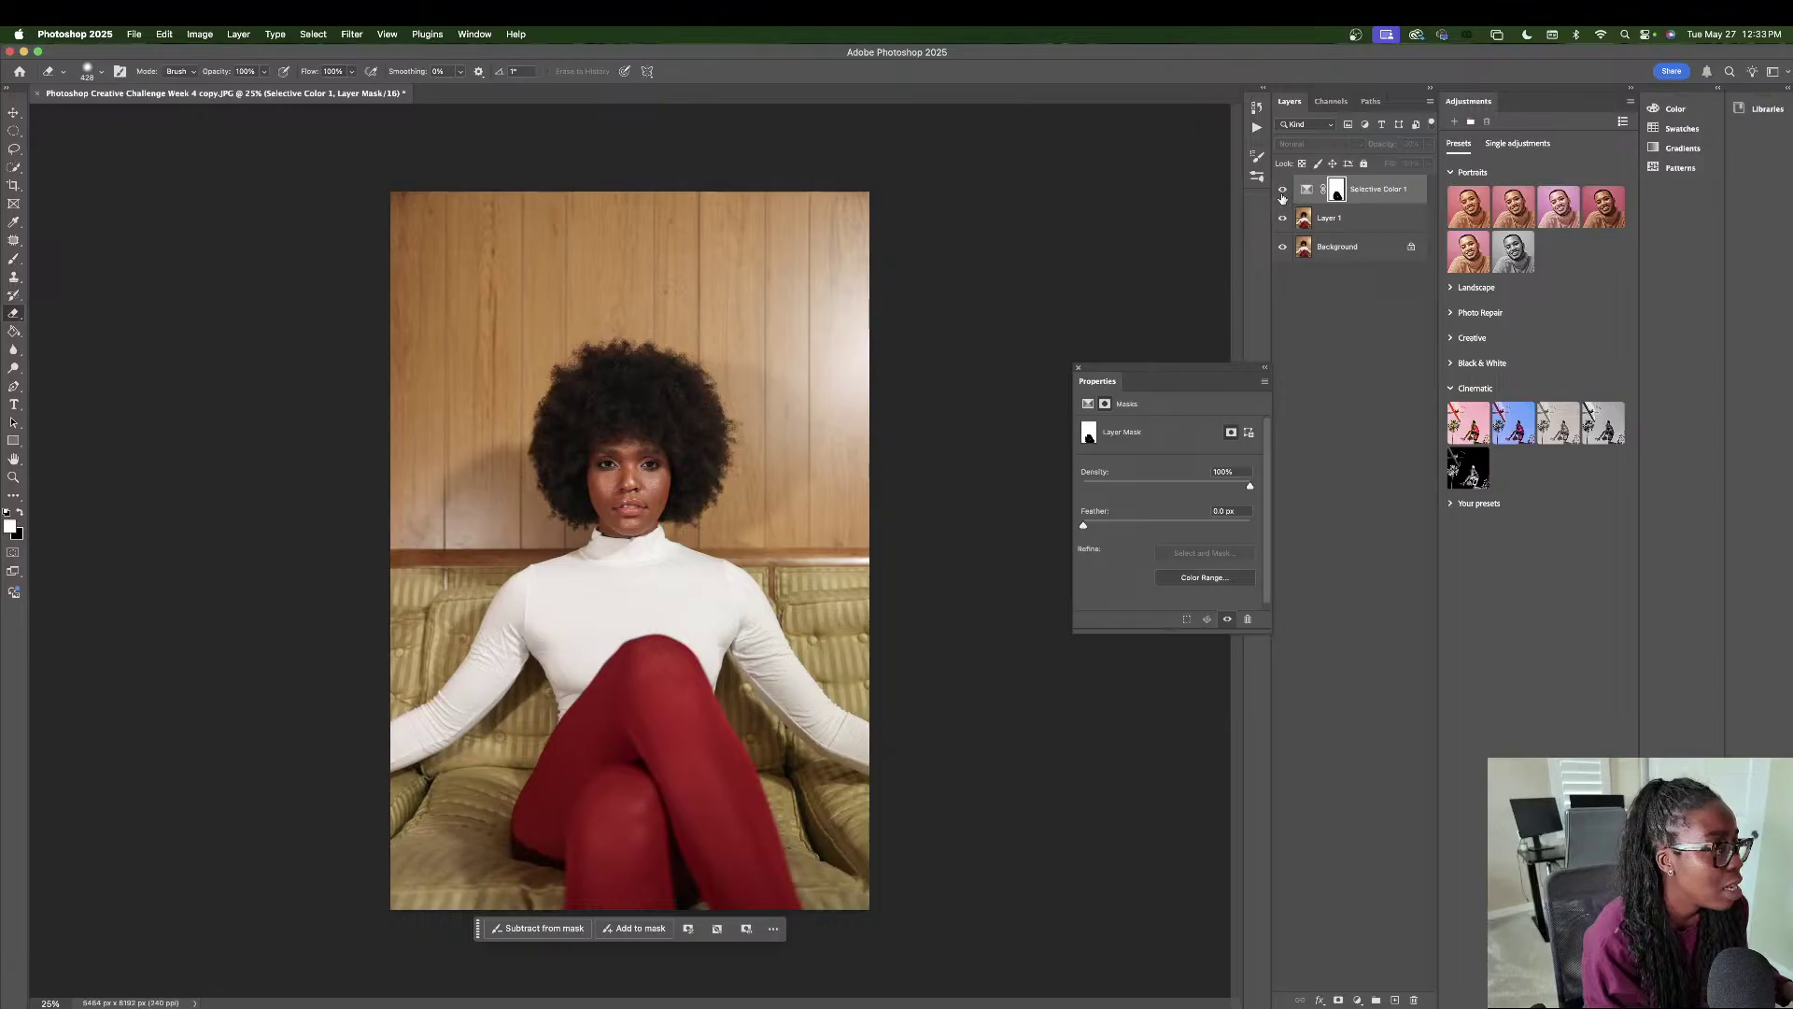
left_click(1283, 192)
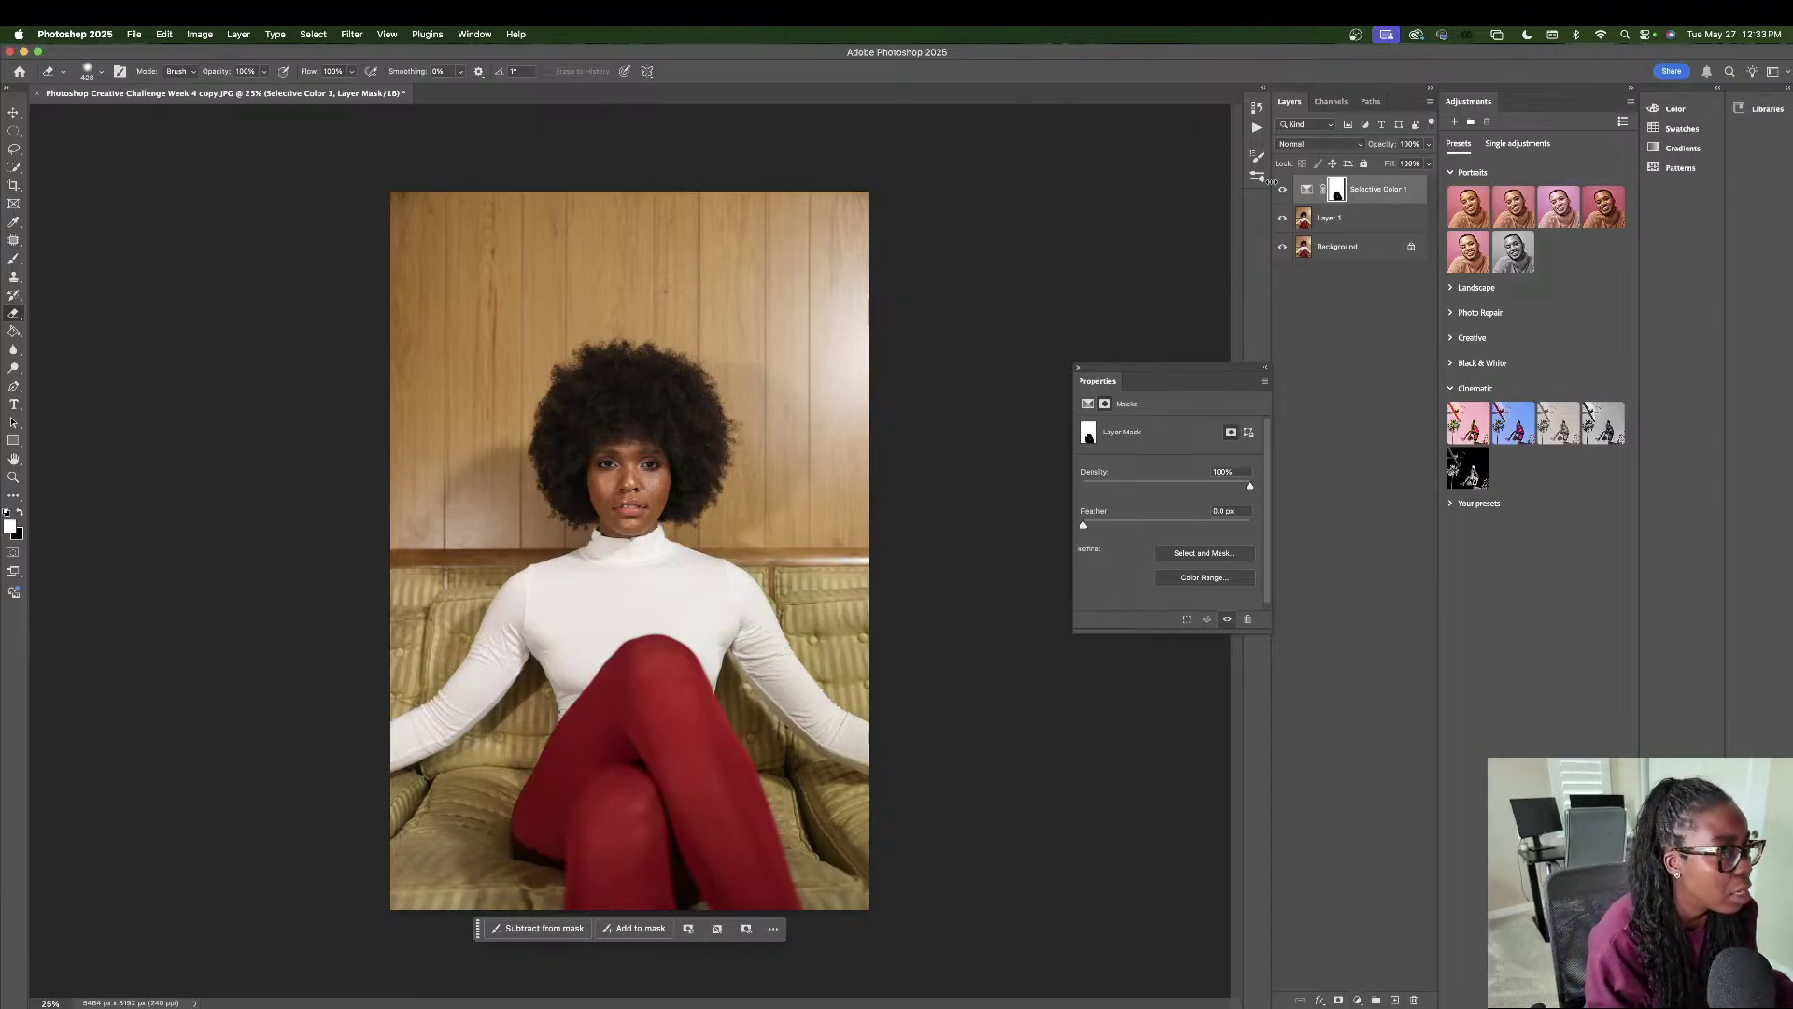
- Duplicate Layer 1 and rename the copy "Kaleidoscope Effect"
left_click(1369, 217)
left_click(1372, 199)
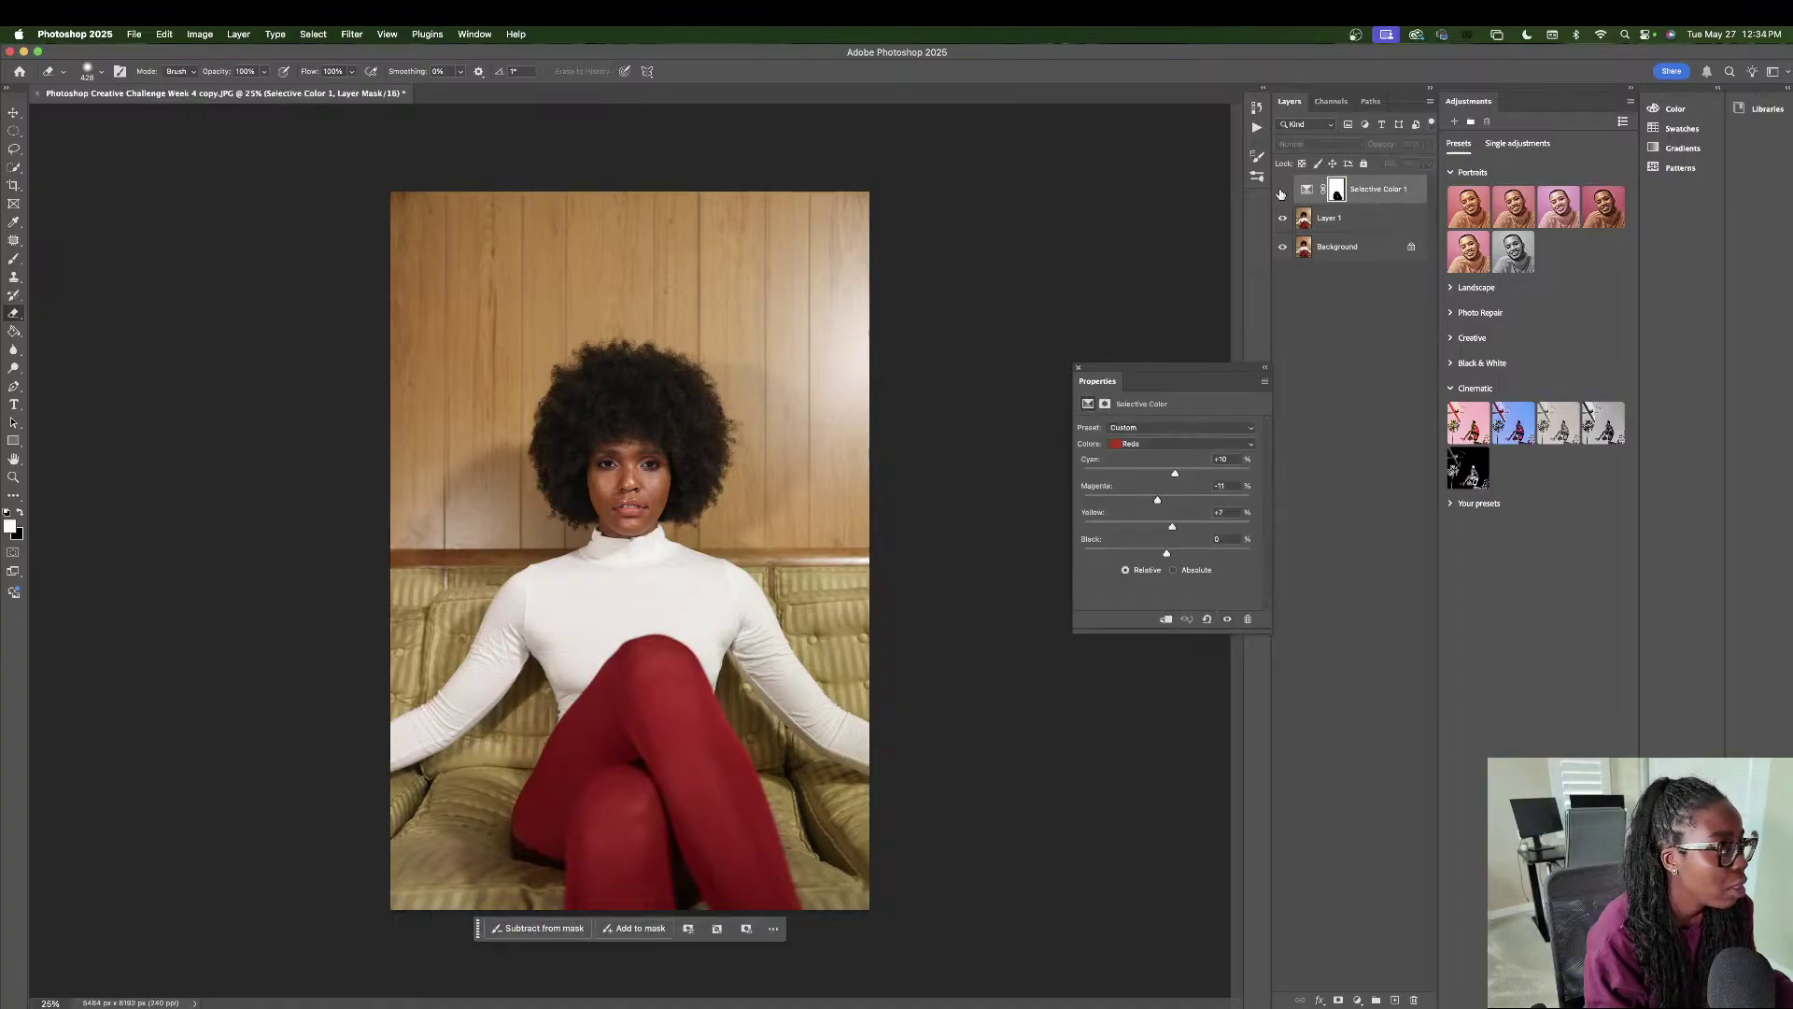
left_click(1405, 224)
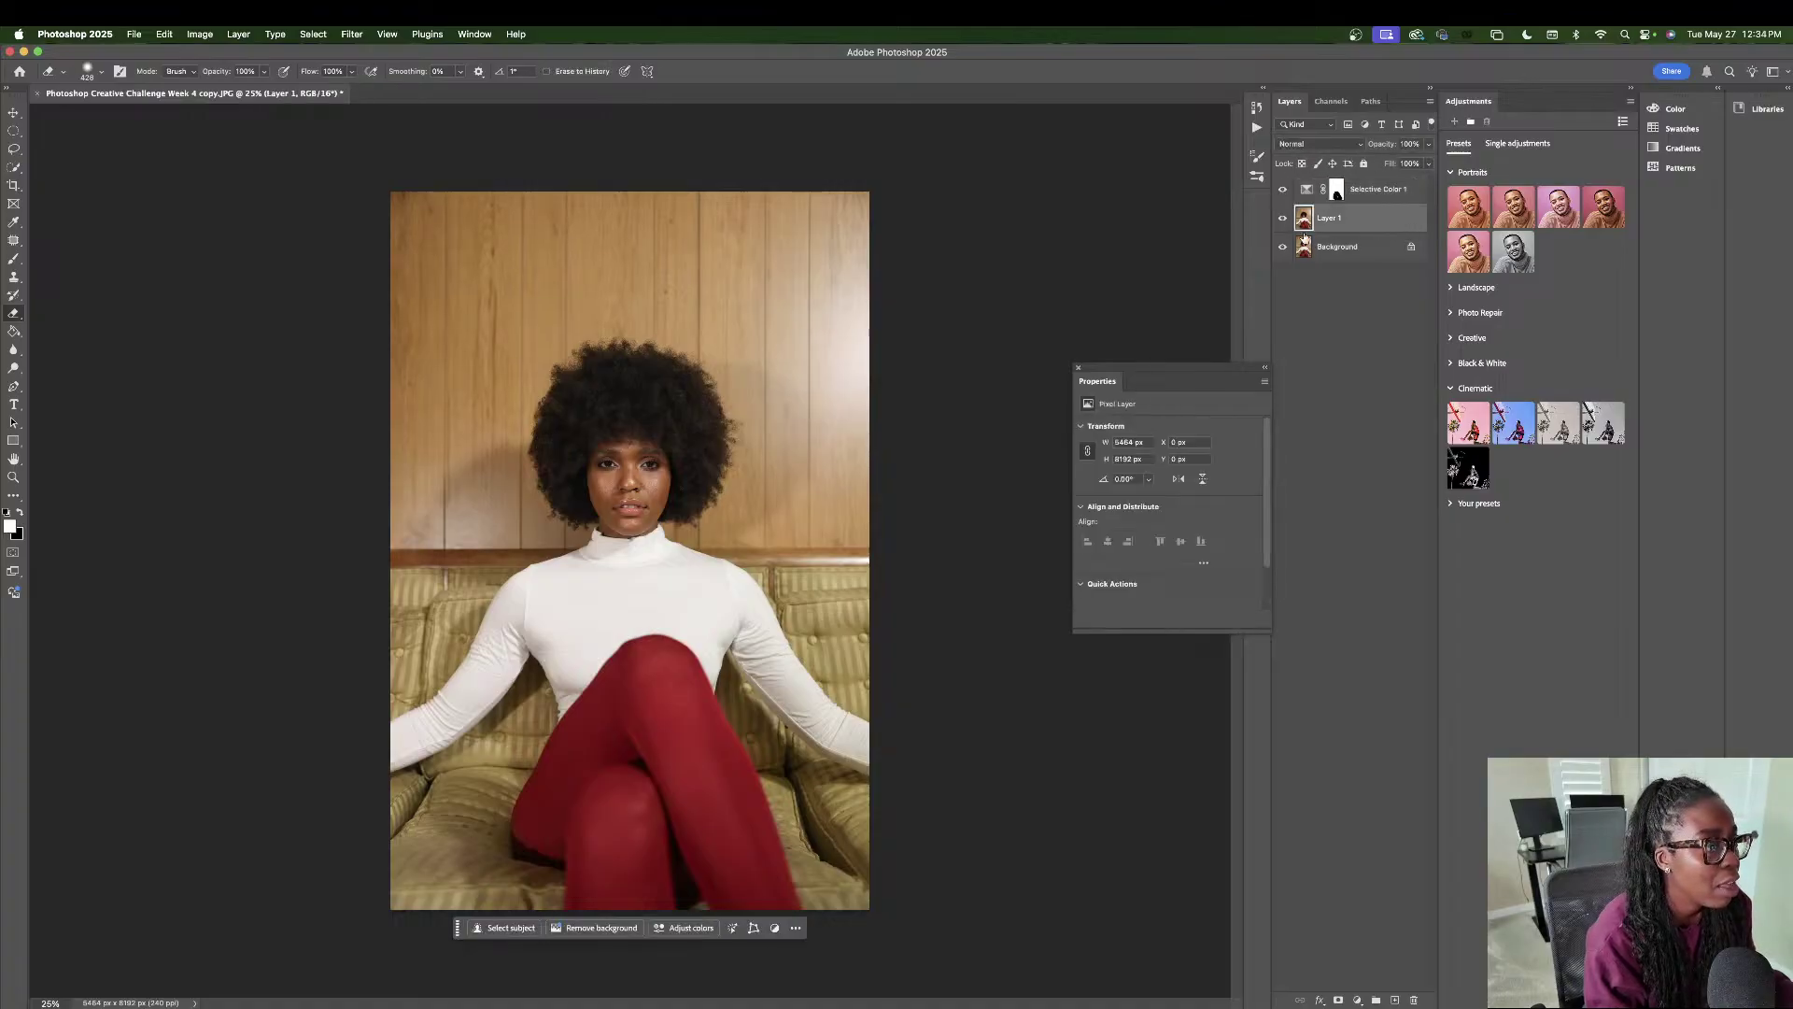
key("super+j")
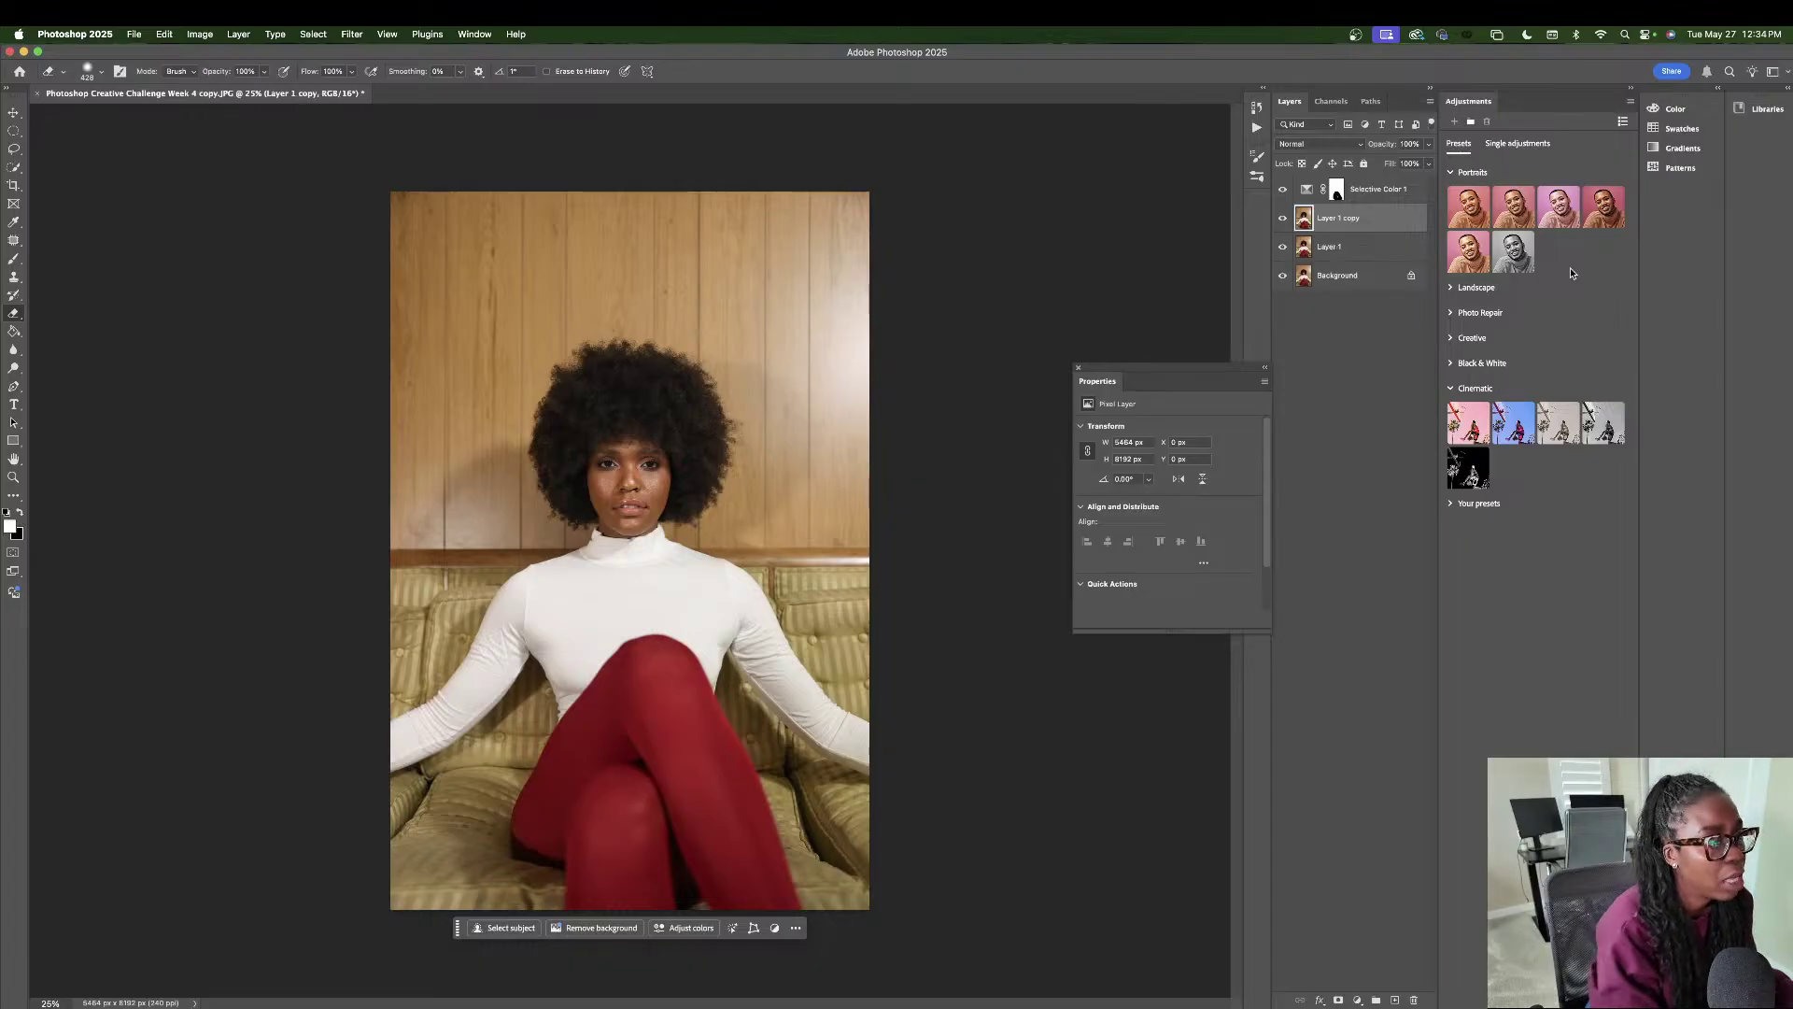
double_click(1355, 218)
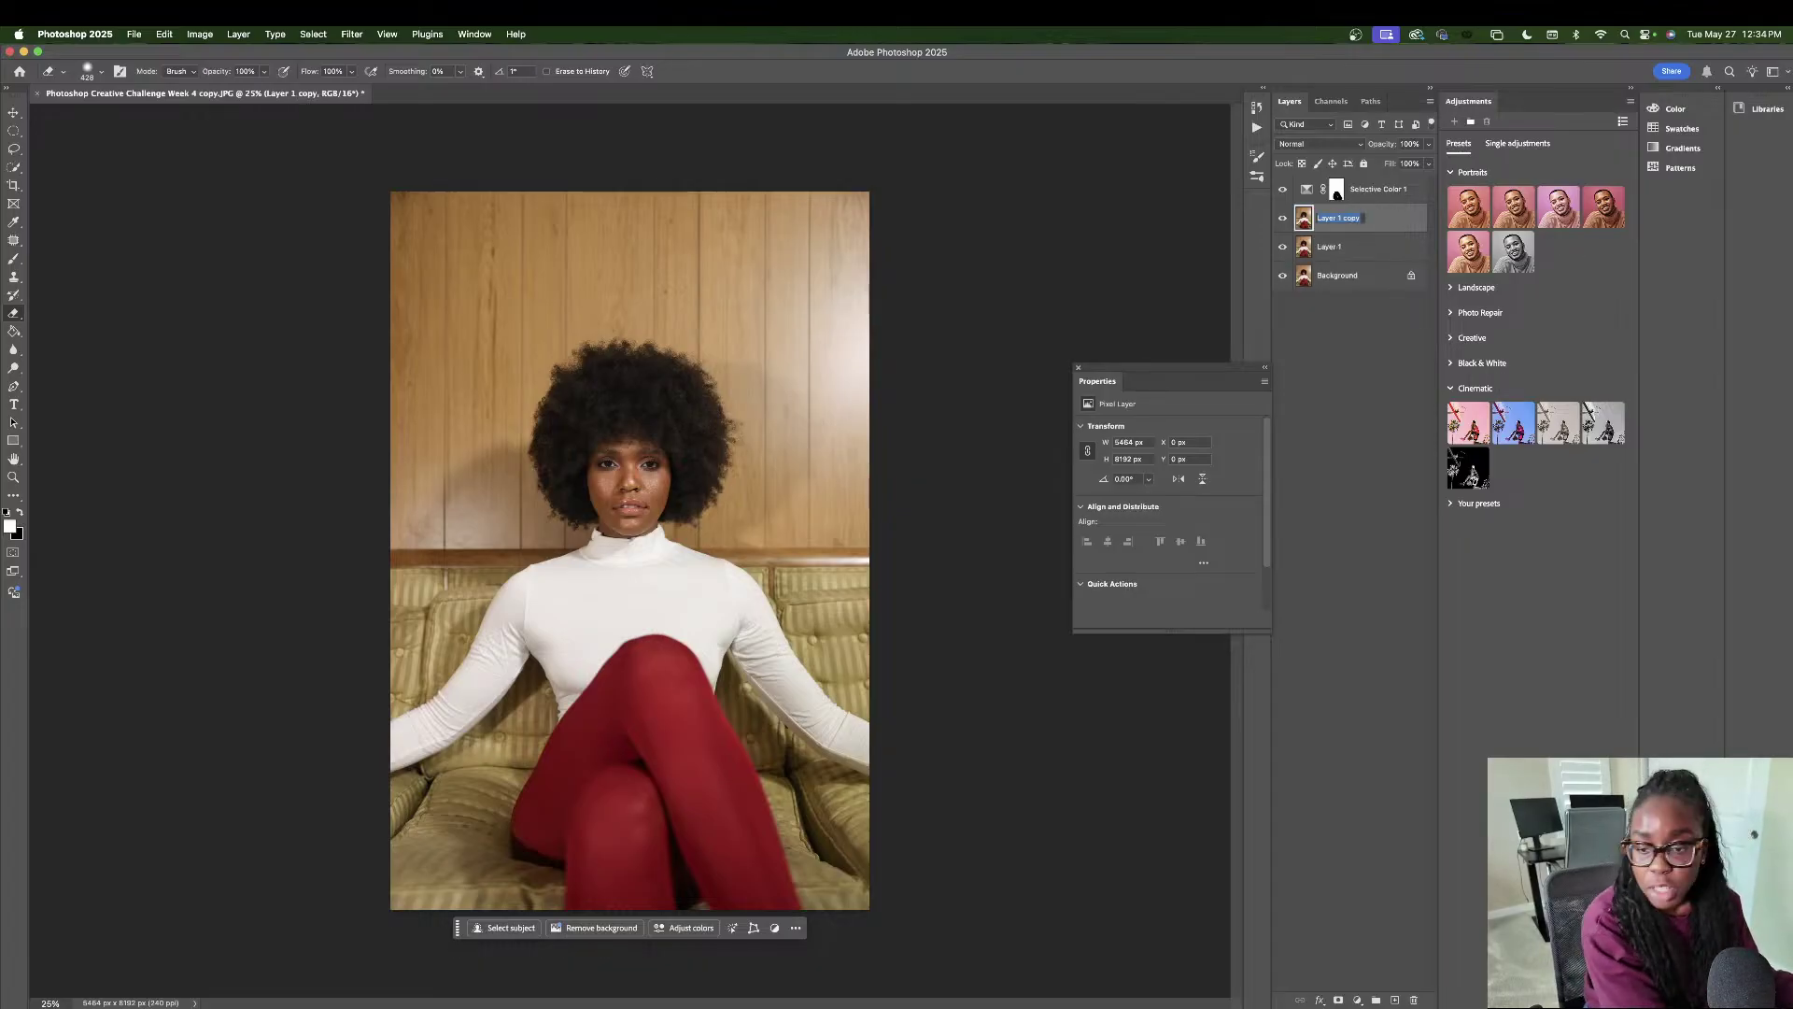
type("Kale")
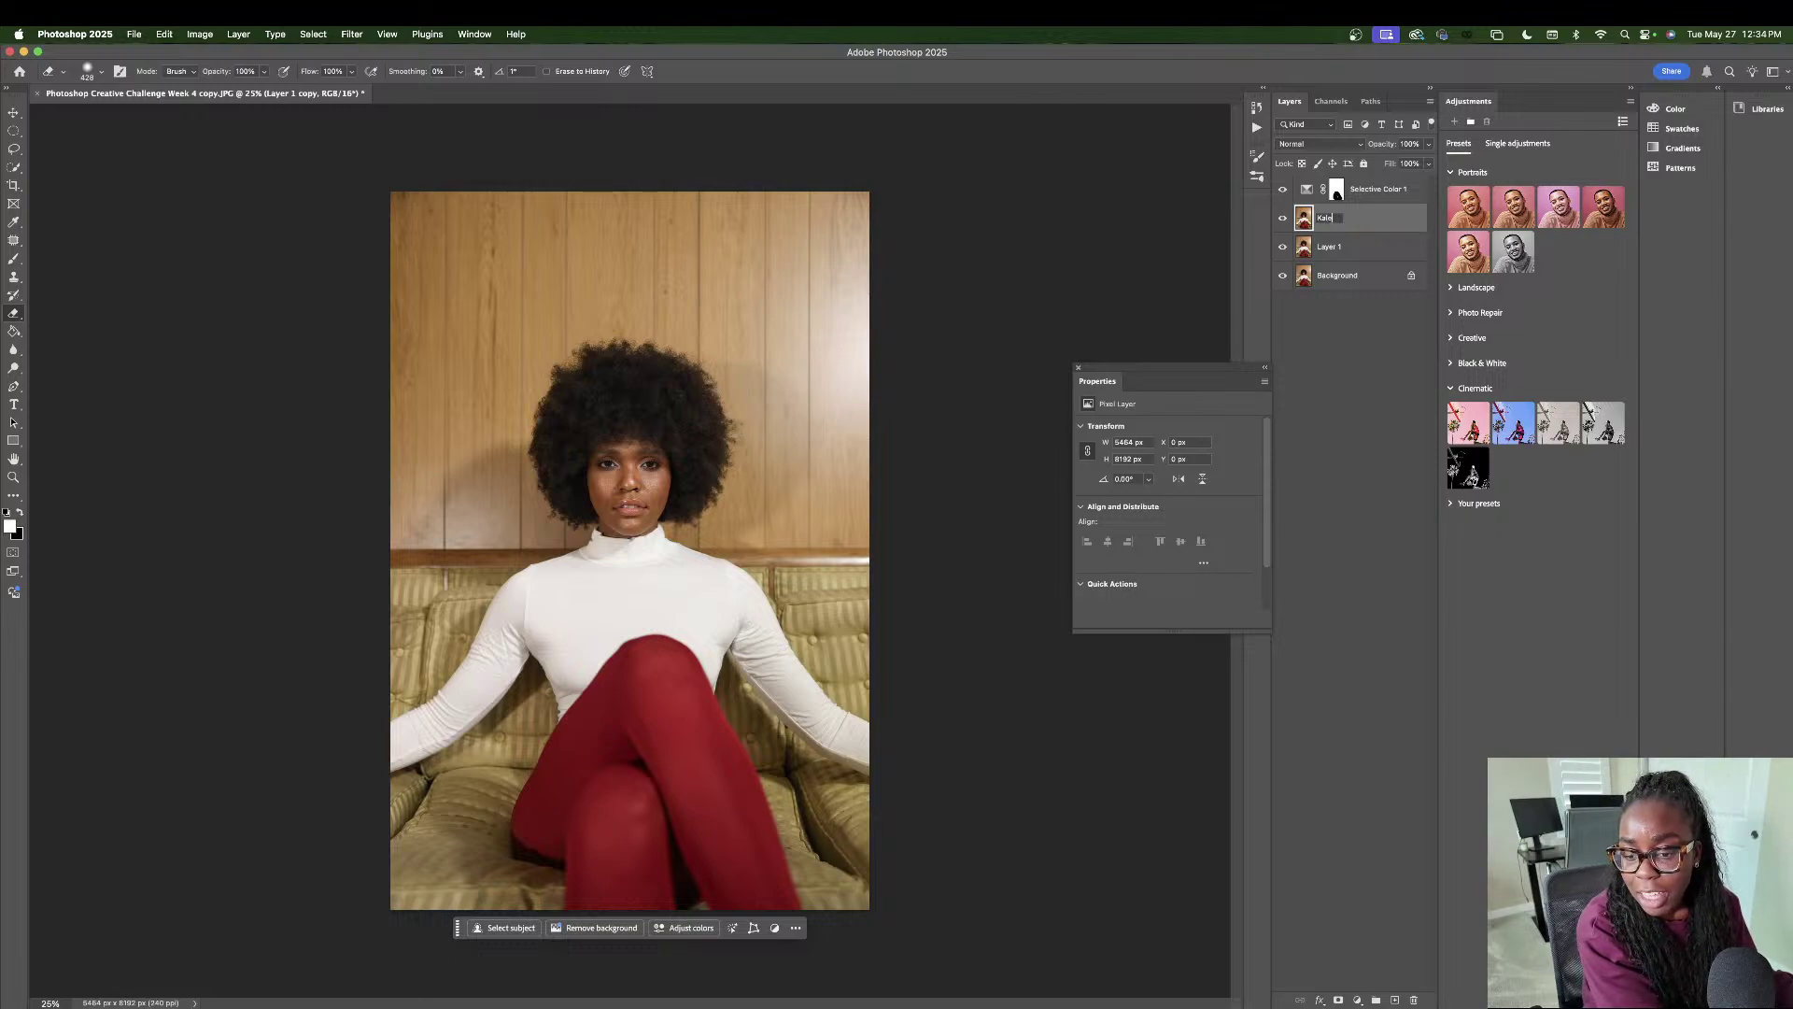
type("idosc")
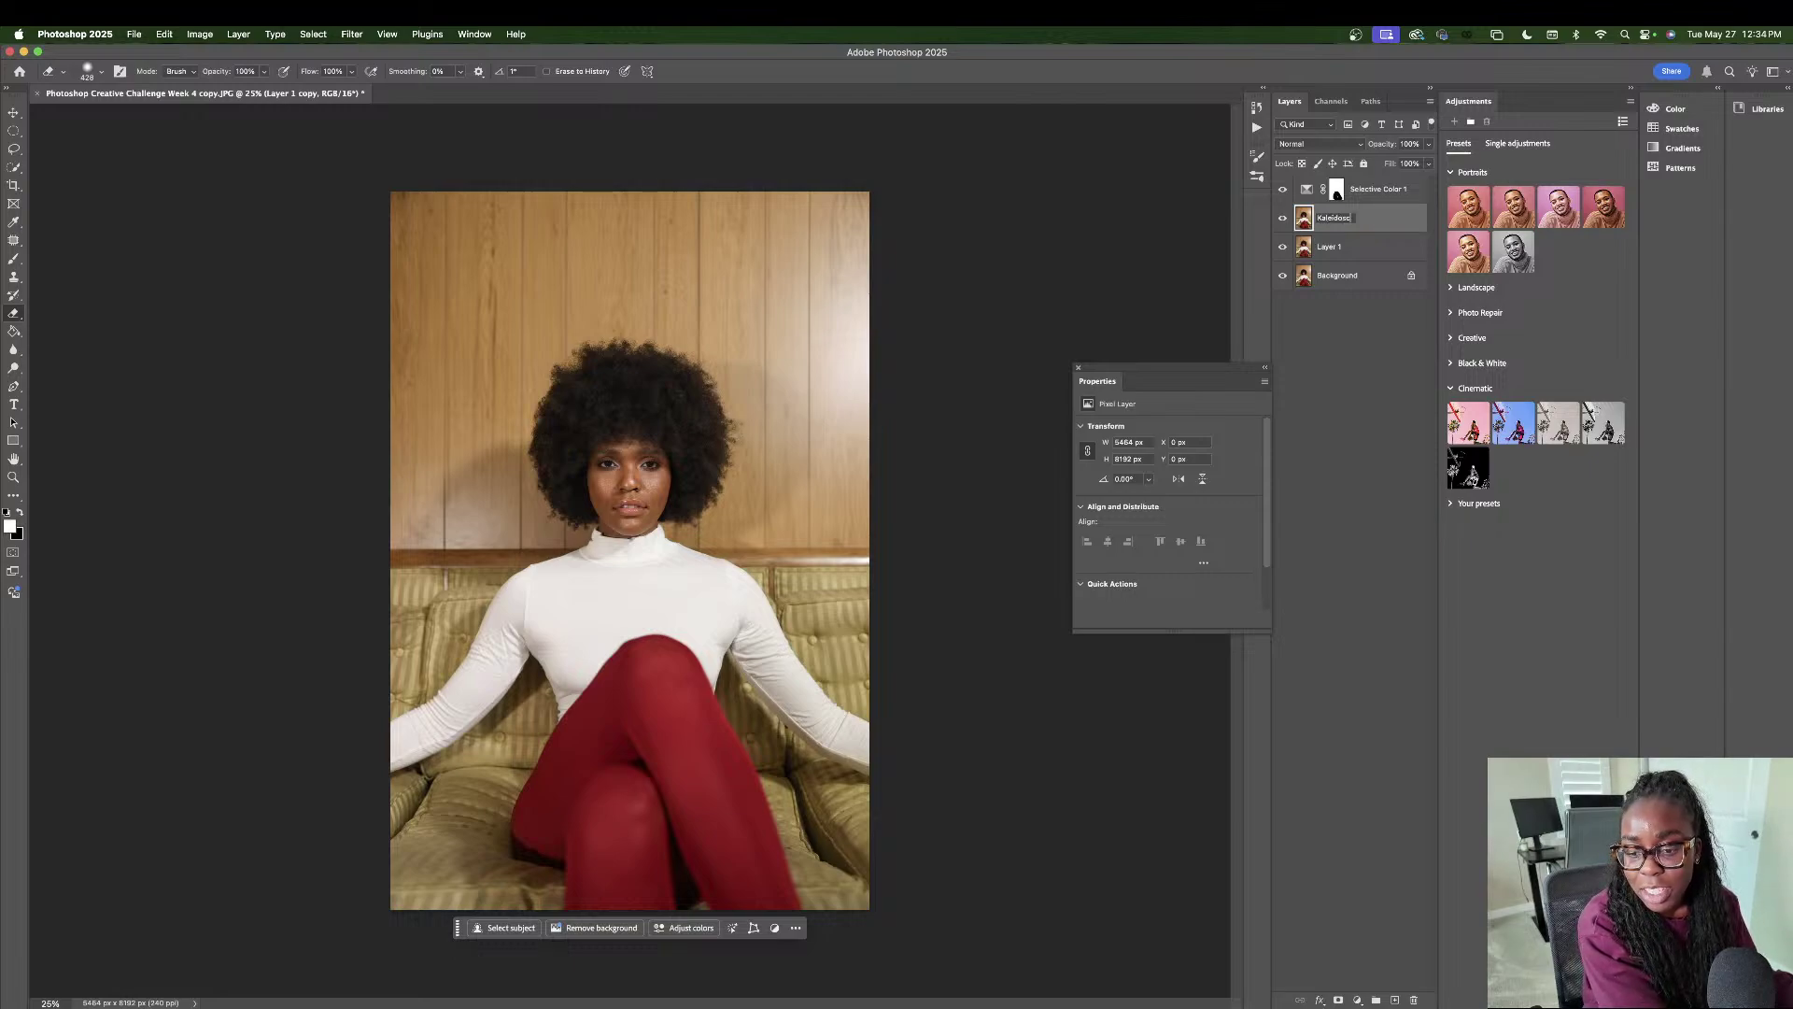
type("ope")
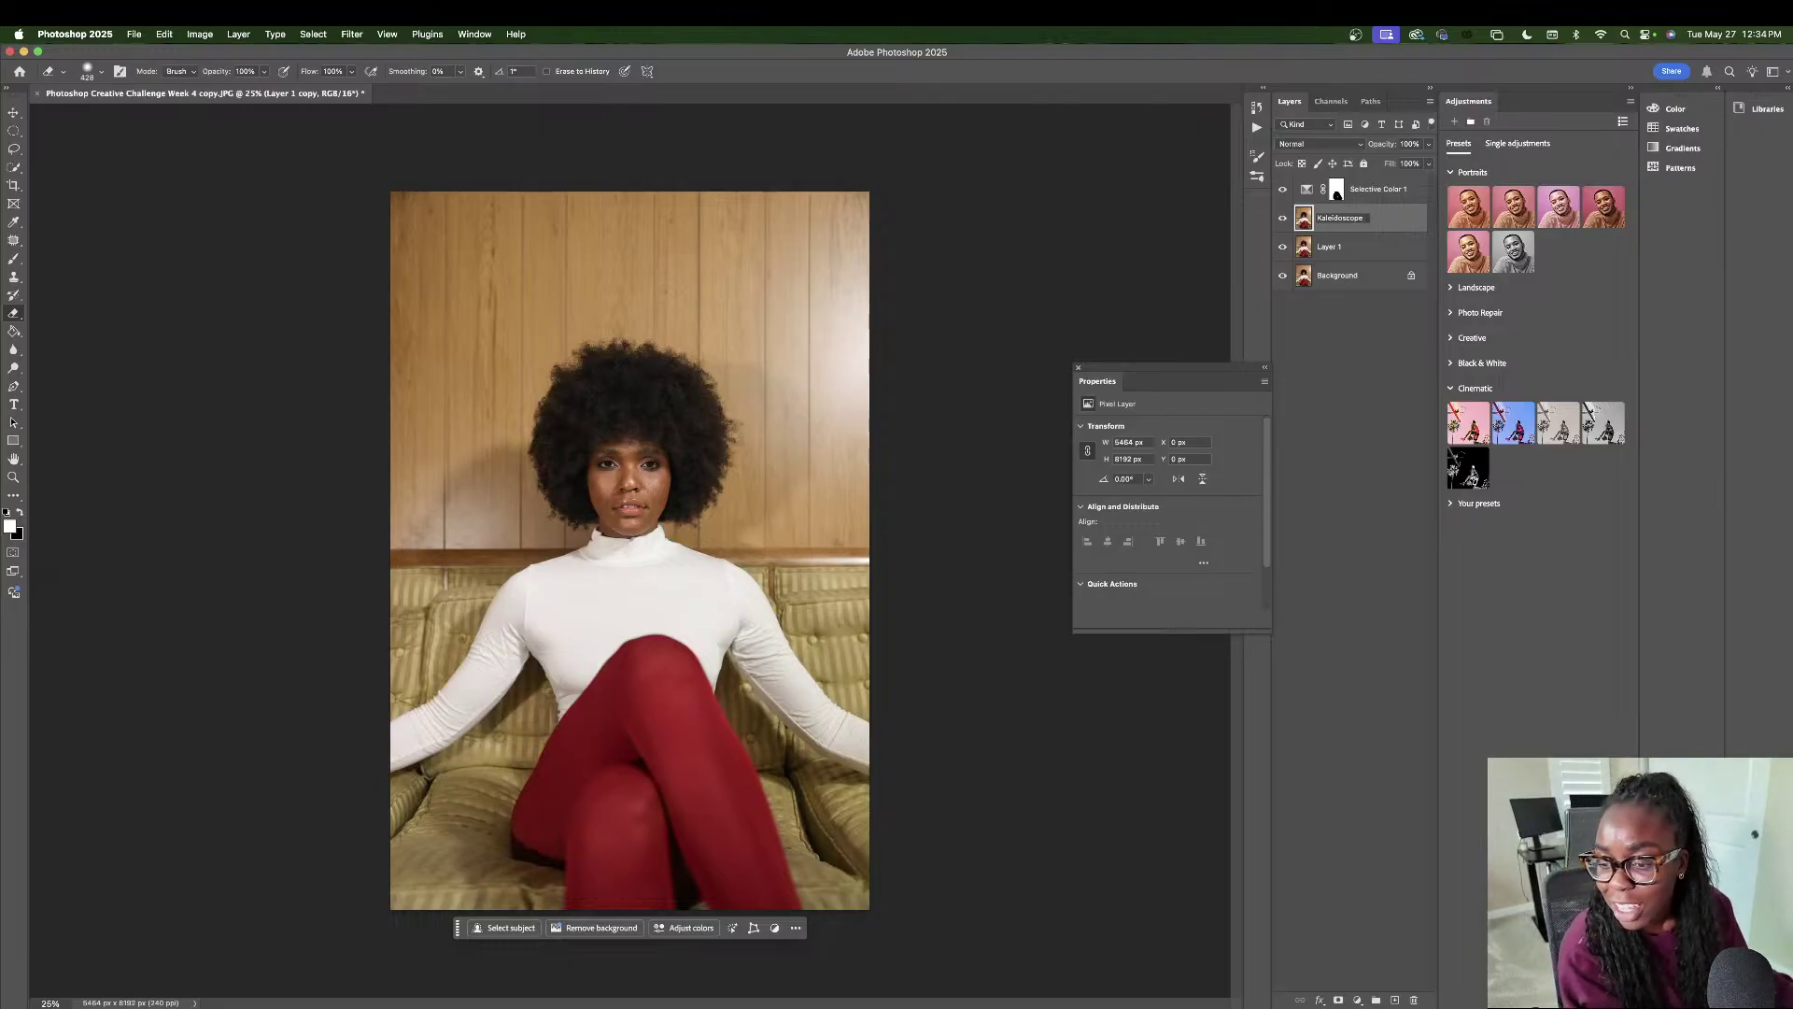
type(" Effect")
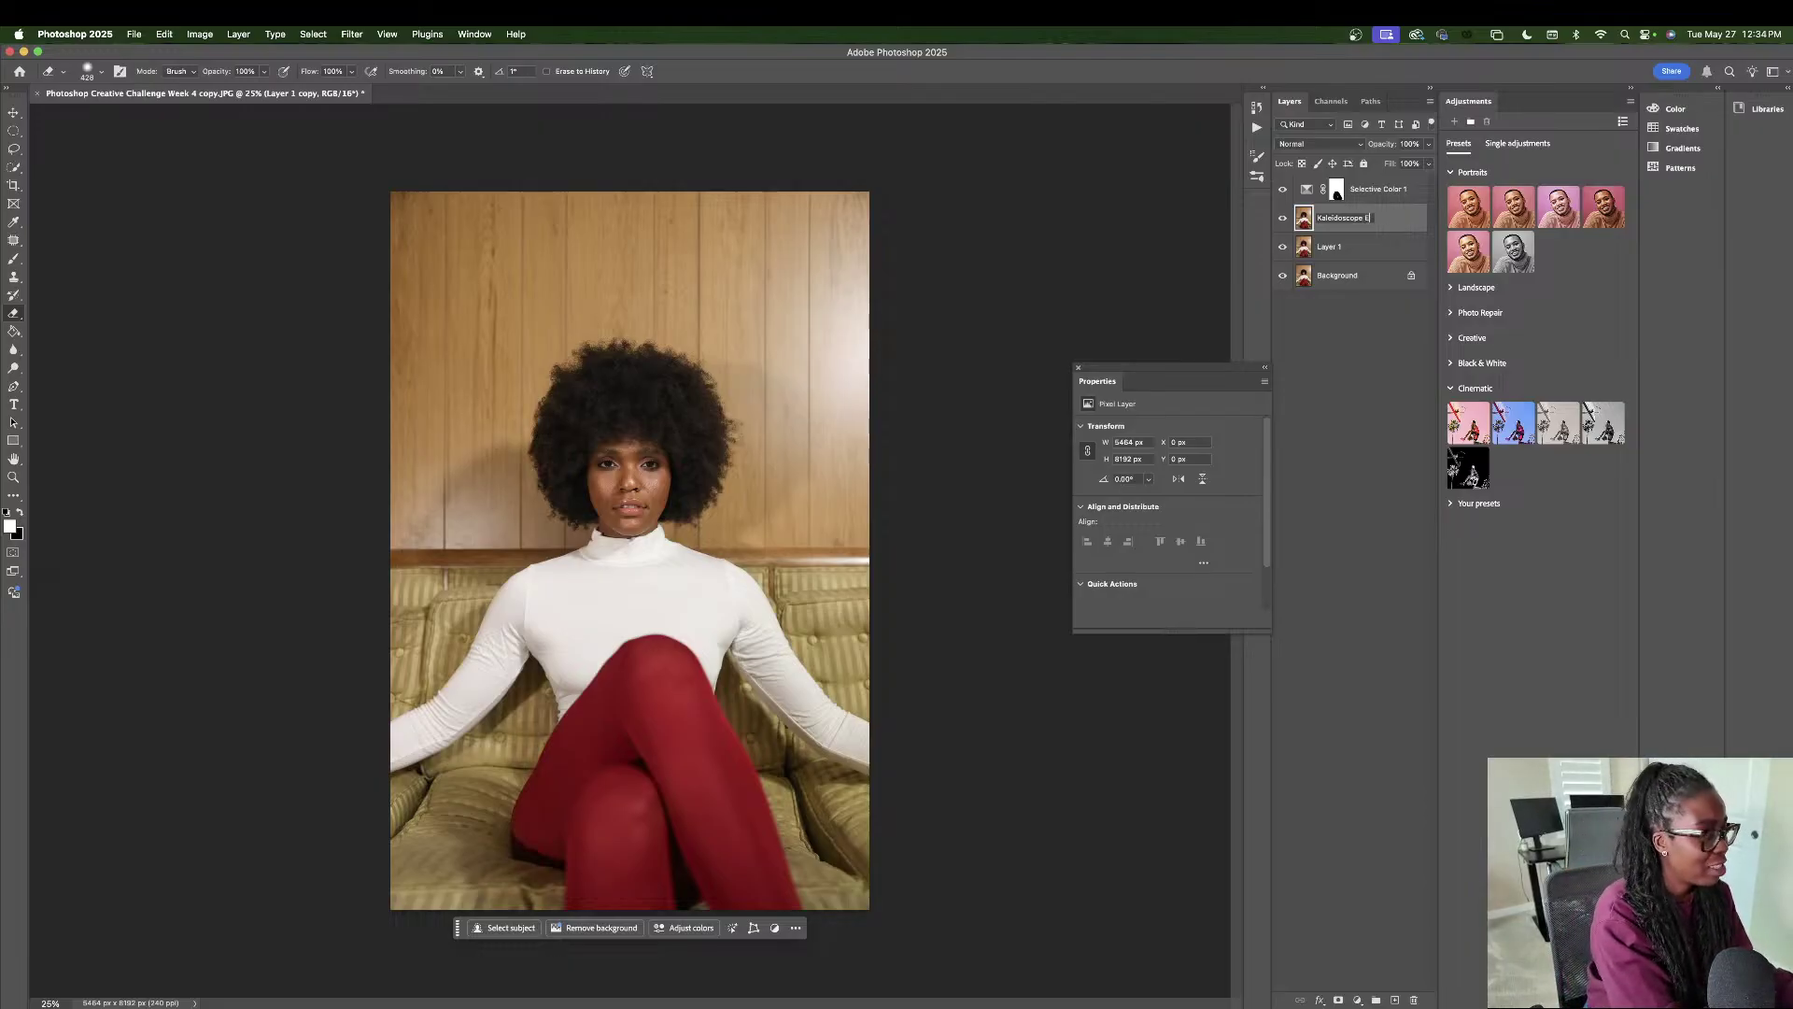
key("Return")
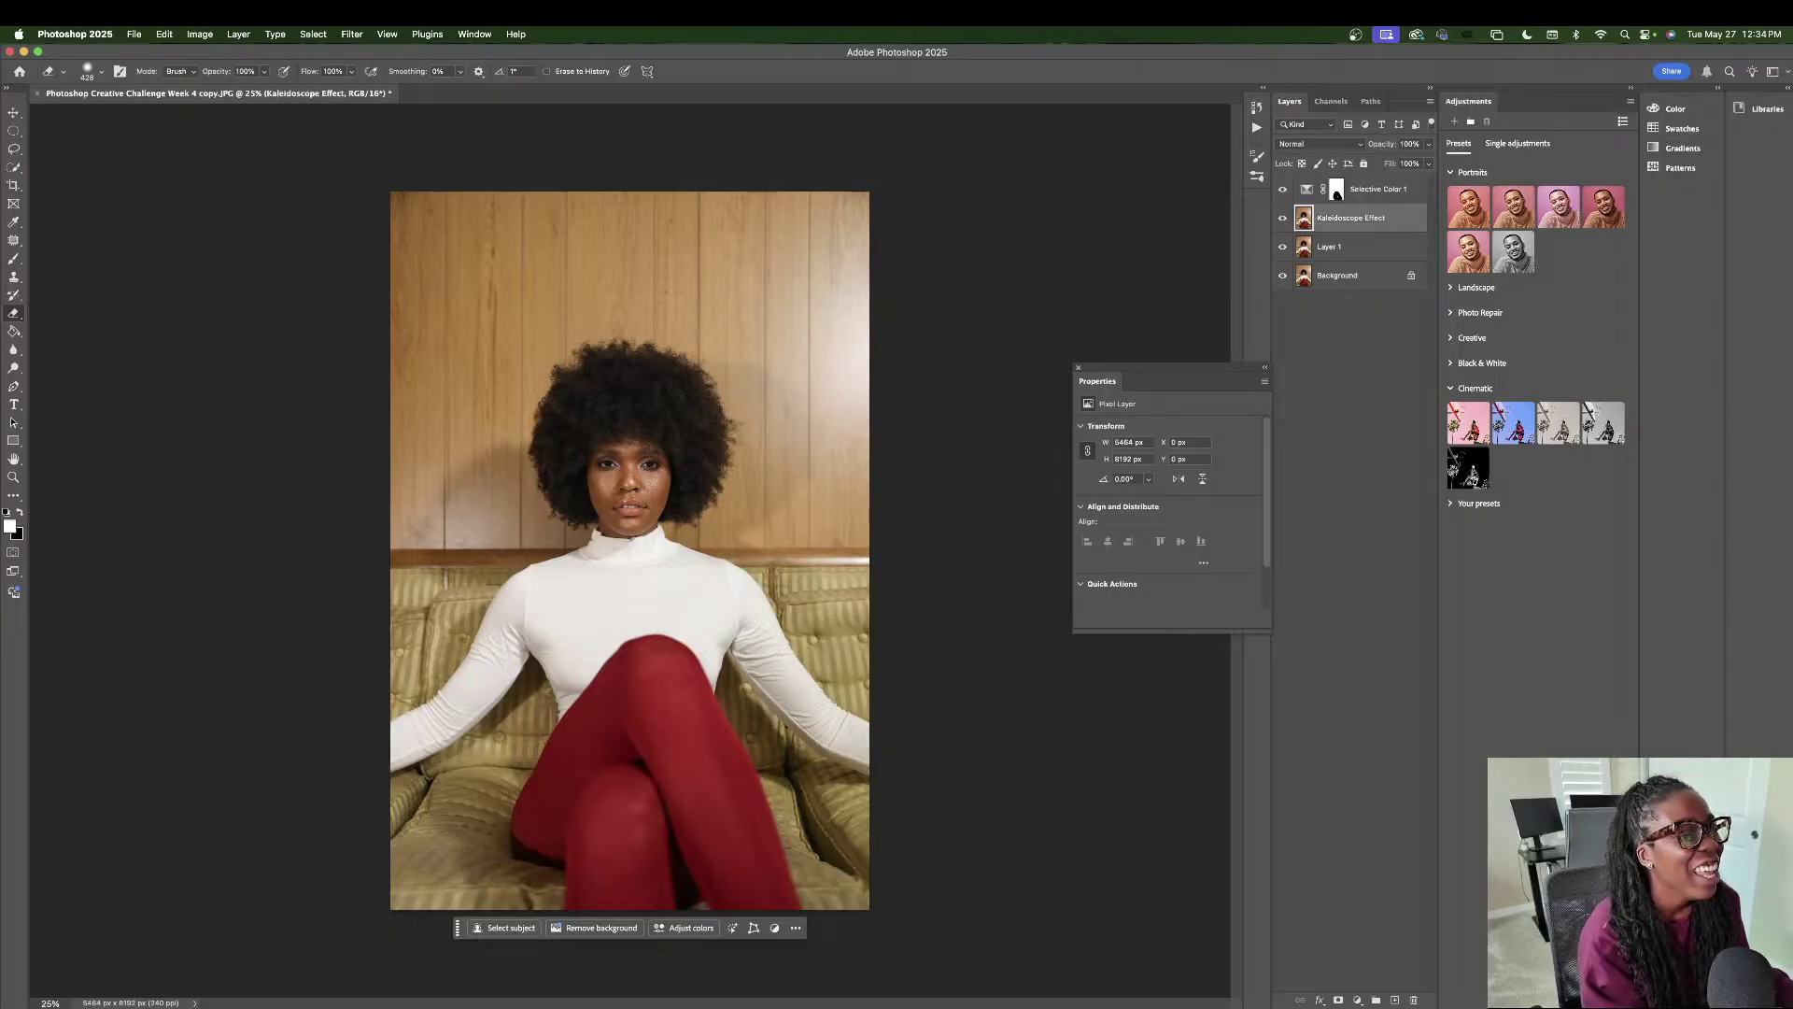
- Choose the Clone Stamp tool and set its brush size to 1040 px
left_click(13, 279)
left_click(99, 74)
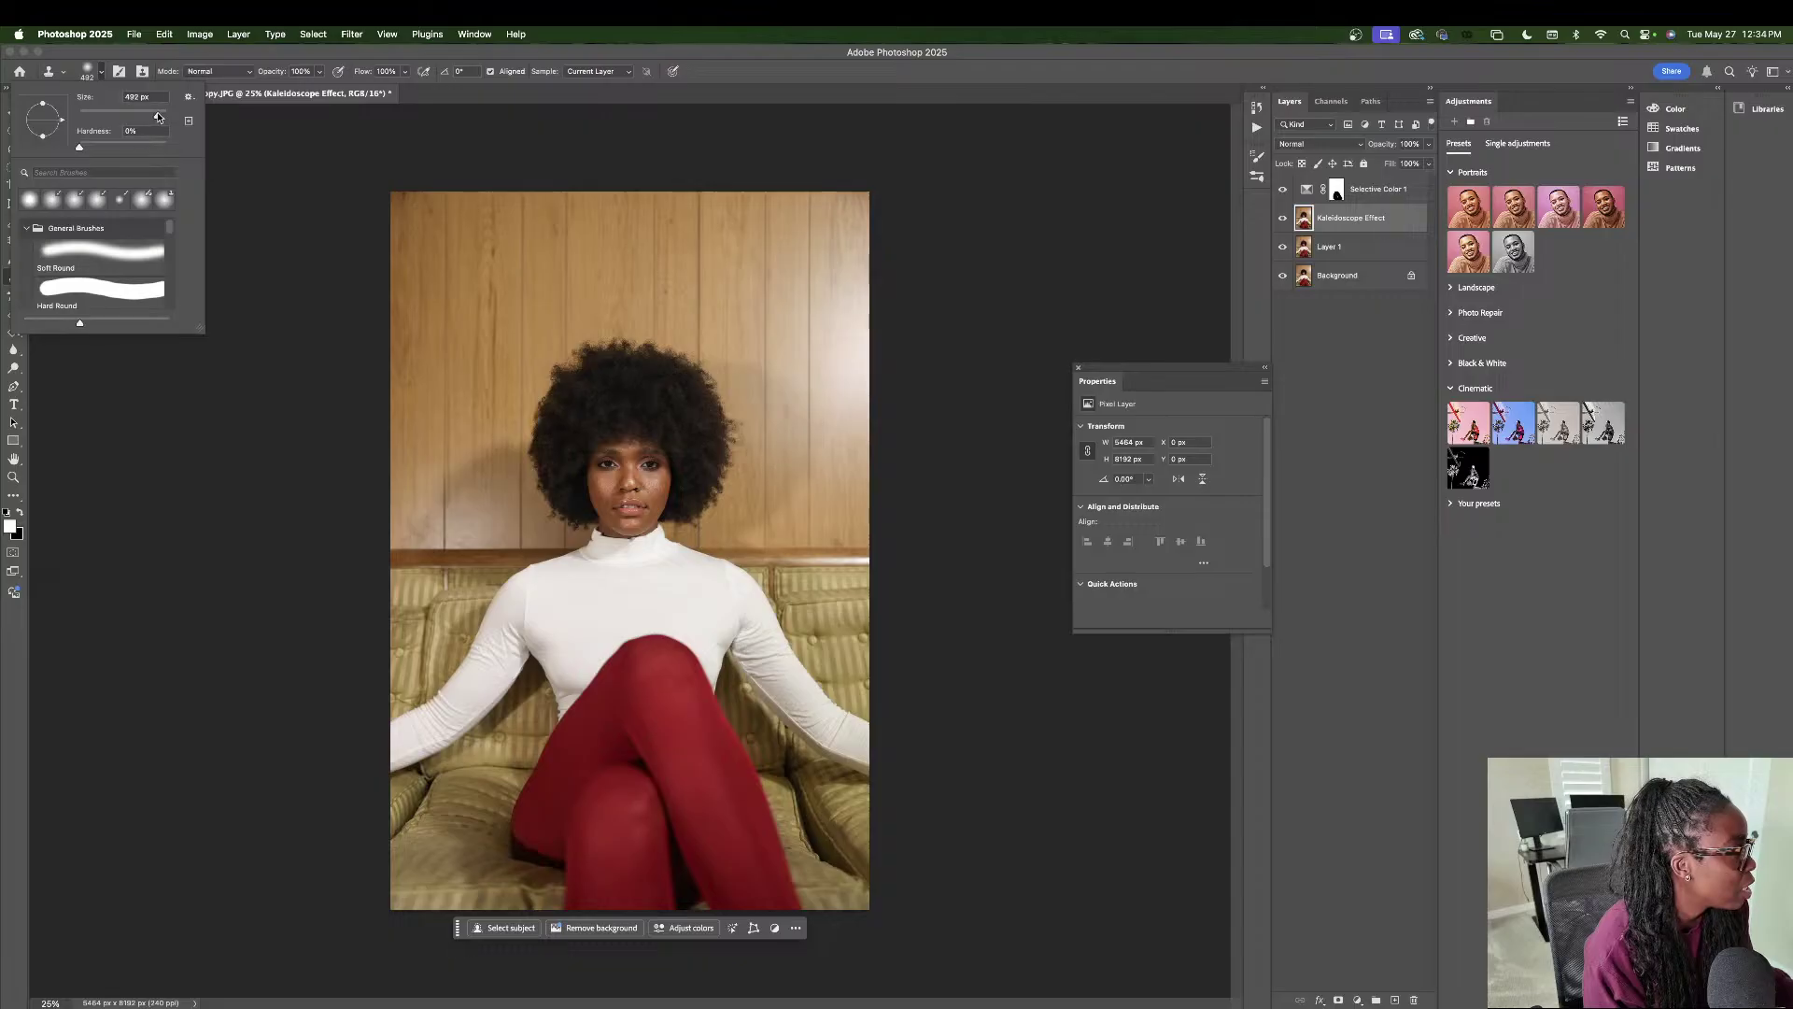
left_click_drag(156, 116, 159, 115)
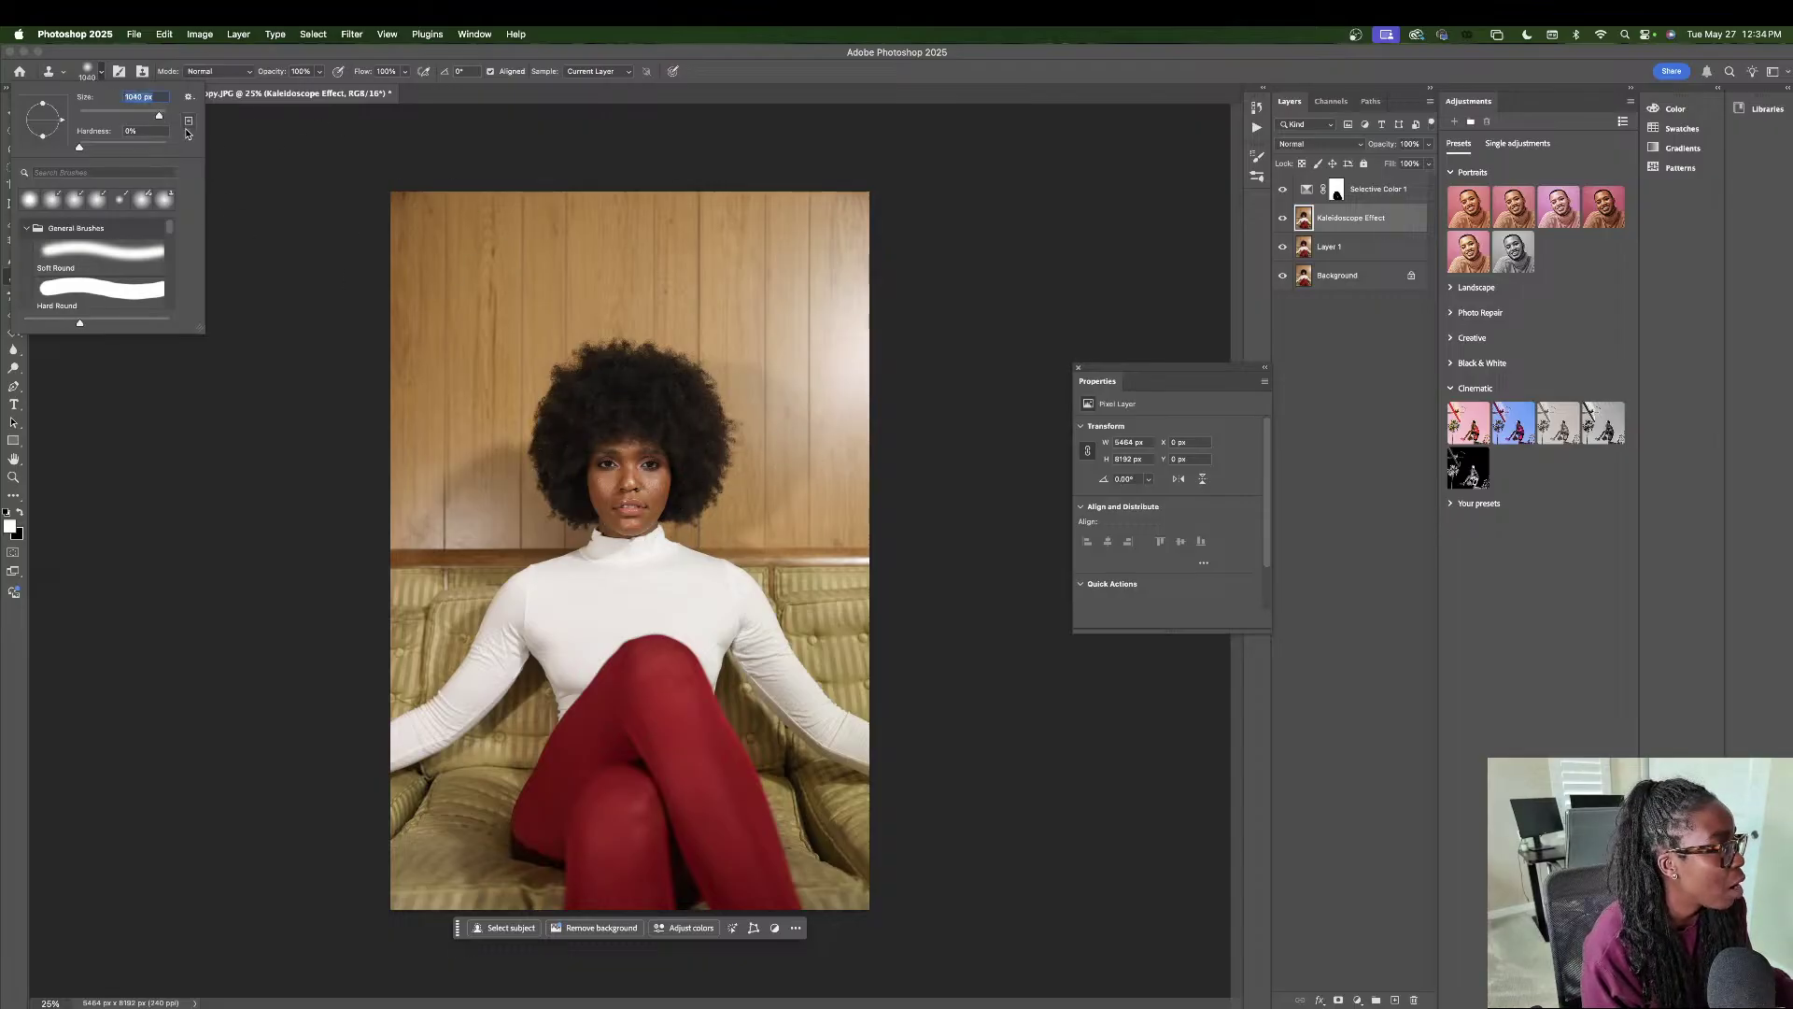
left_click_drag(161, 116, 160, 119)
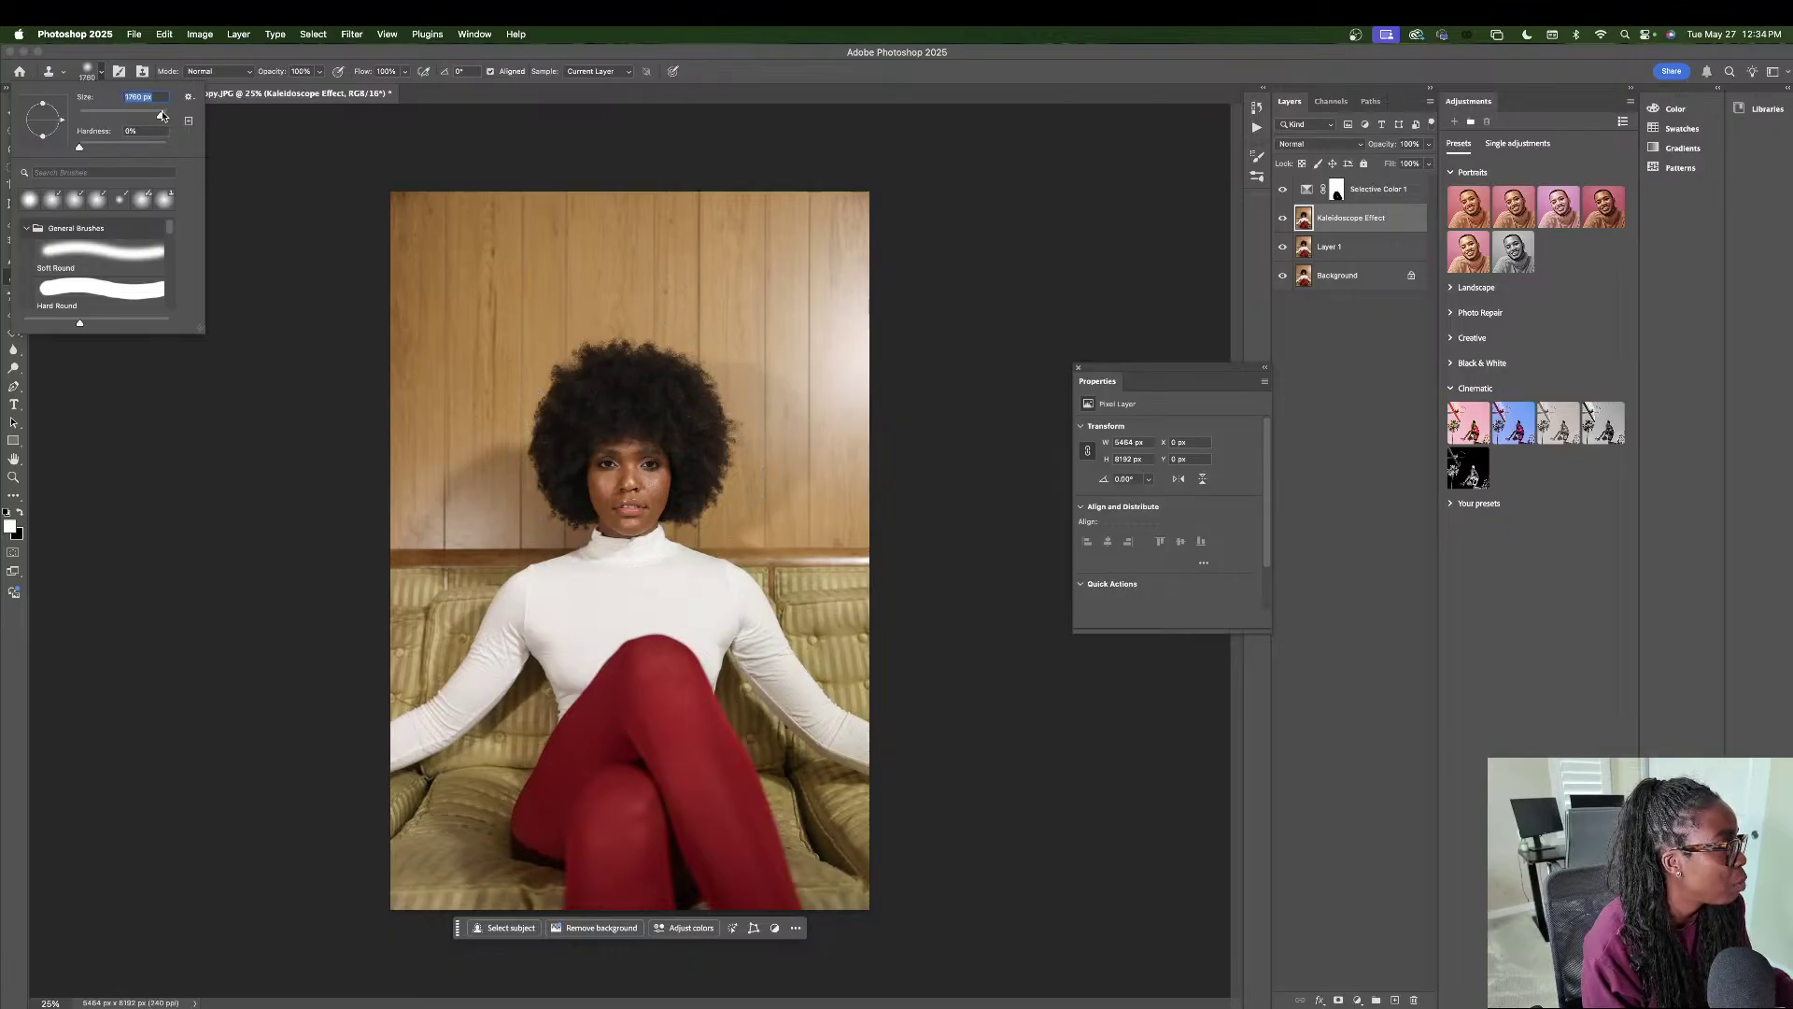
left_click_drag(161, 117, 158, 119)
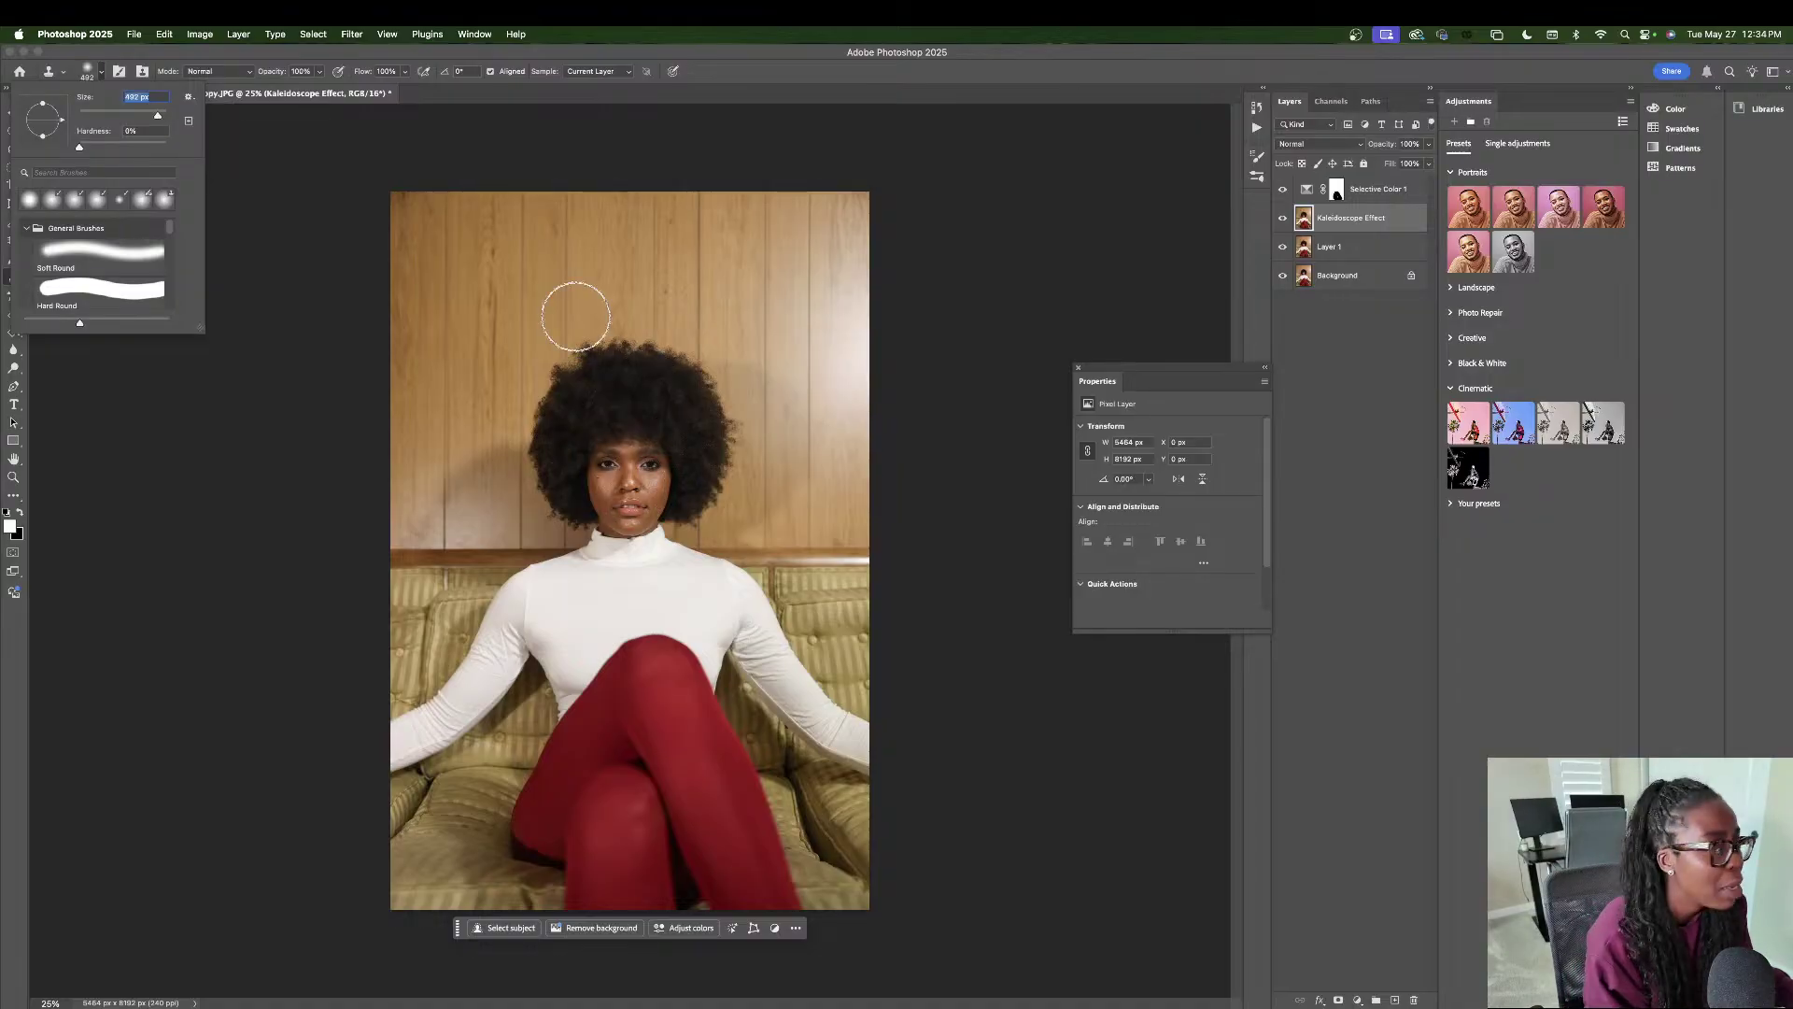
left_click_drag(160, 120, 159, 115)
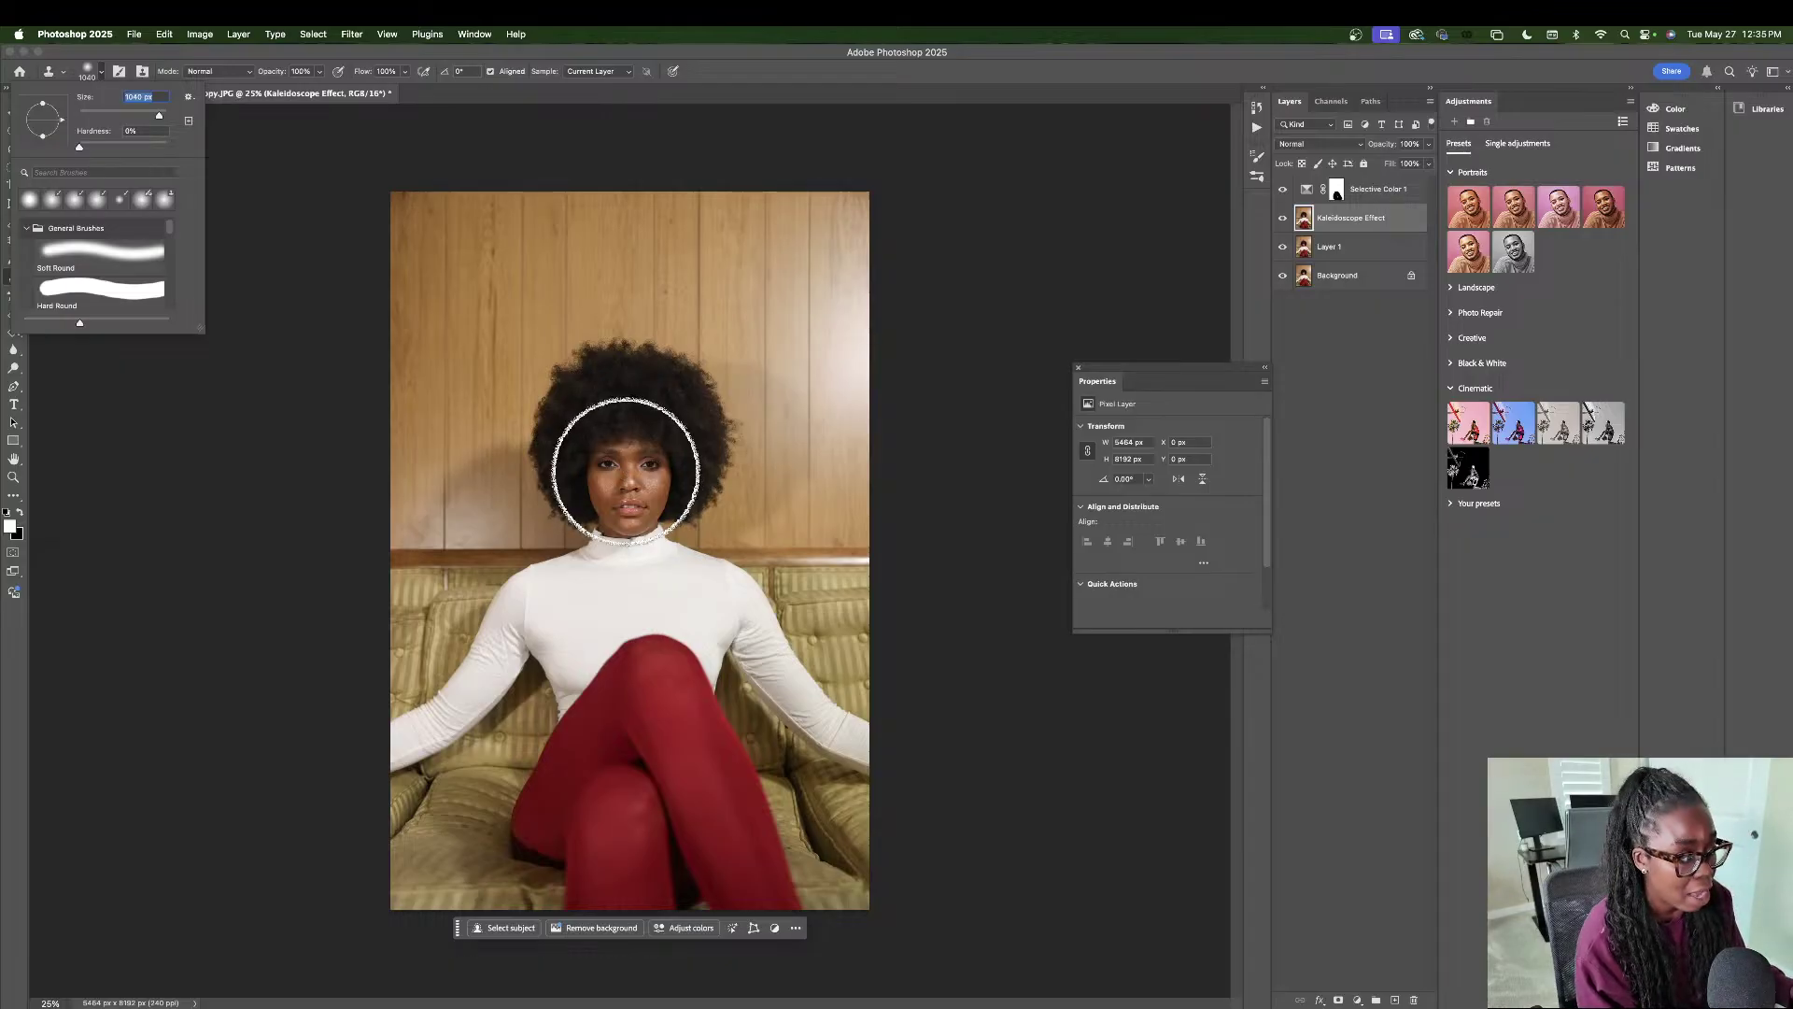
left_click(989, 413)
left_click(941, 389)
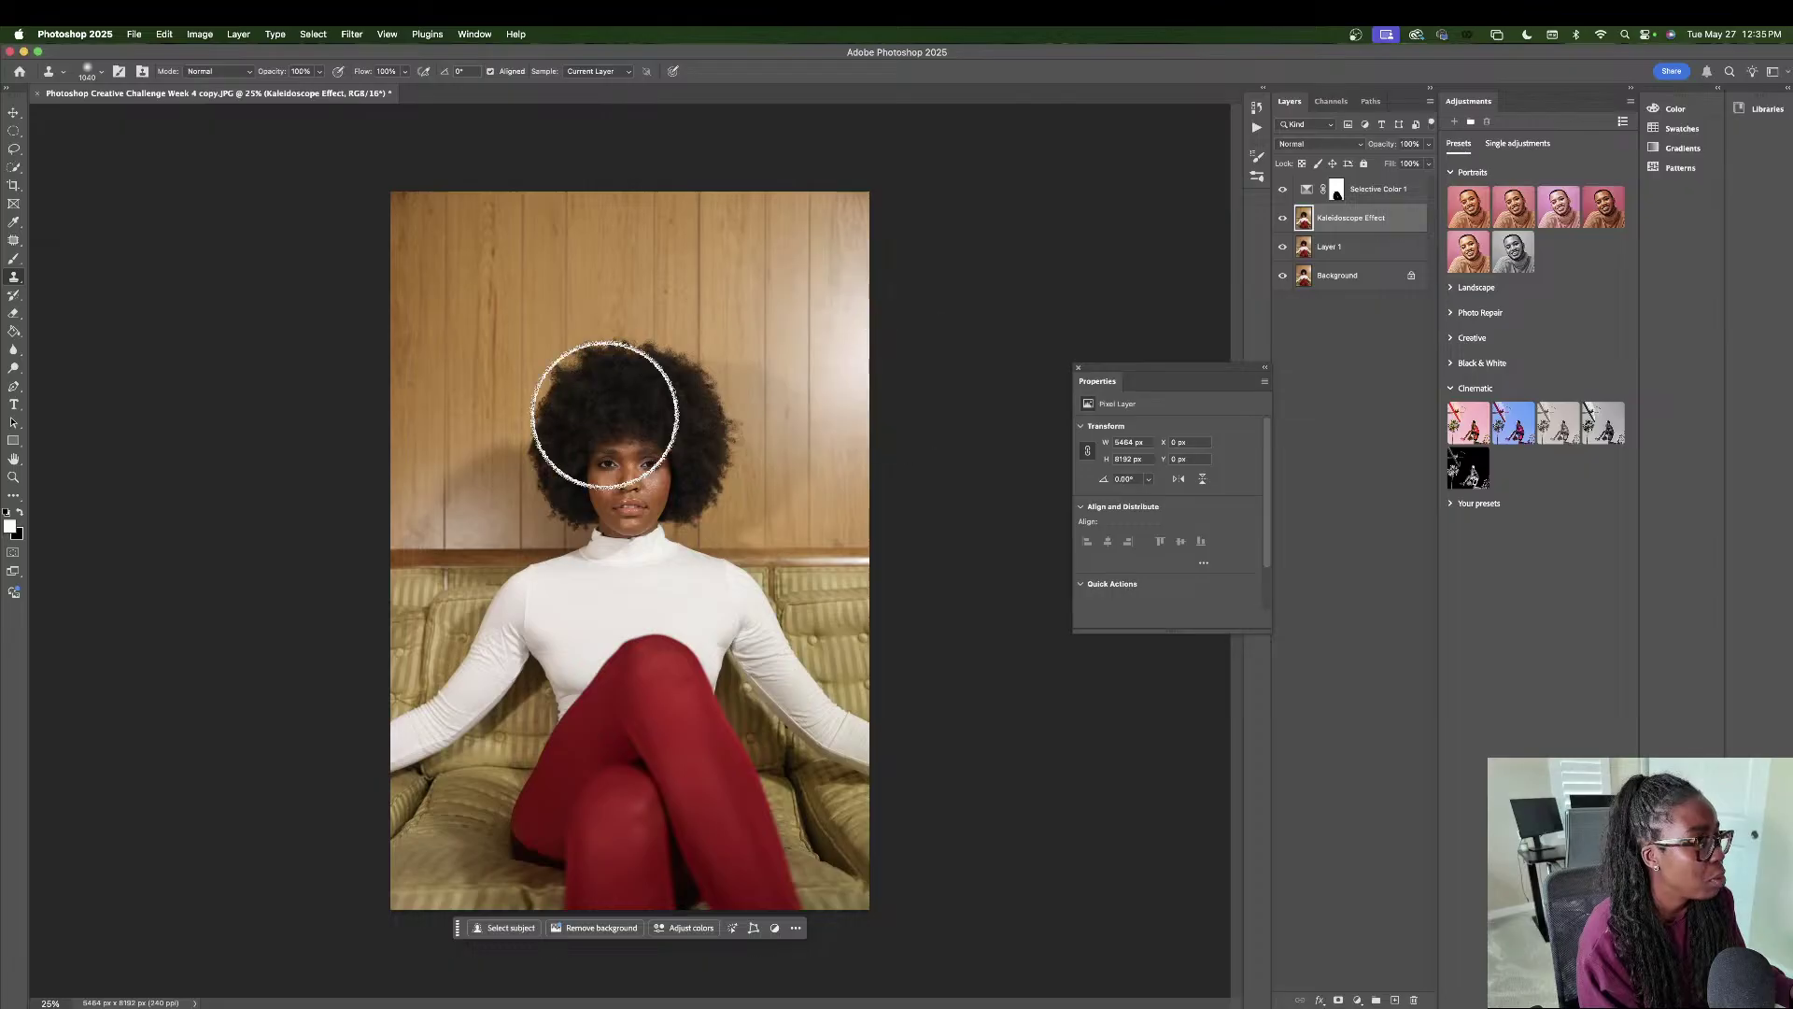
- Clone the woman's head onto the wall at the photo's upper left and directly to the right of her own head
left_click(617, 503, "alt")
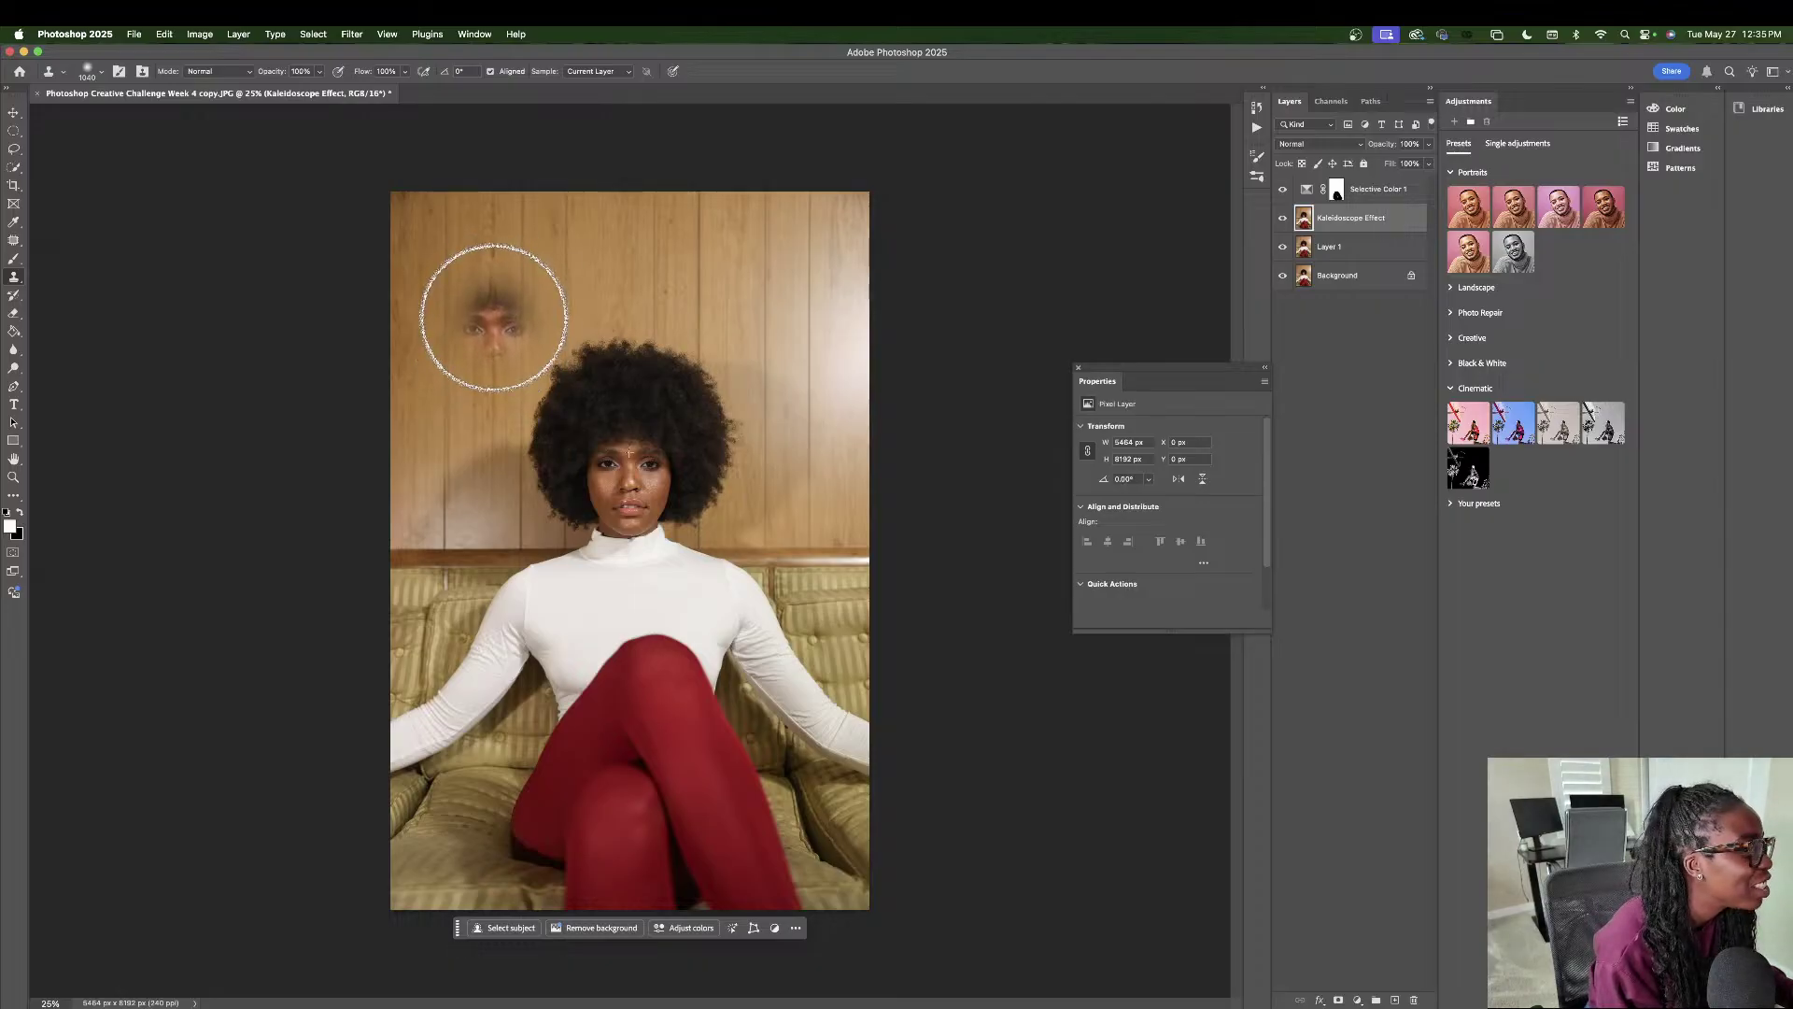
mouse_move(488, 312)
left_mouse_down()
mouse_move(487, 372)
mouse_move(495, 320)
mouse_move(491, 426)
mouse_move(478, 316)
mouse_move(448, 280)
mouse_move(446, 336)
mouse_move(464, 292)
mouse_move(523, 300)
mouse_move(538, 276)
mouse_move(464, 244)
mouse_move(523, 301)
mouse_move(530, 344)
mouse_move(550, 313)
mouse_move(468, 352)
left_mouse_up()
left_click(598, 466, "alt")
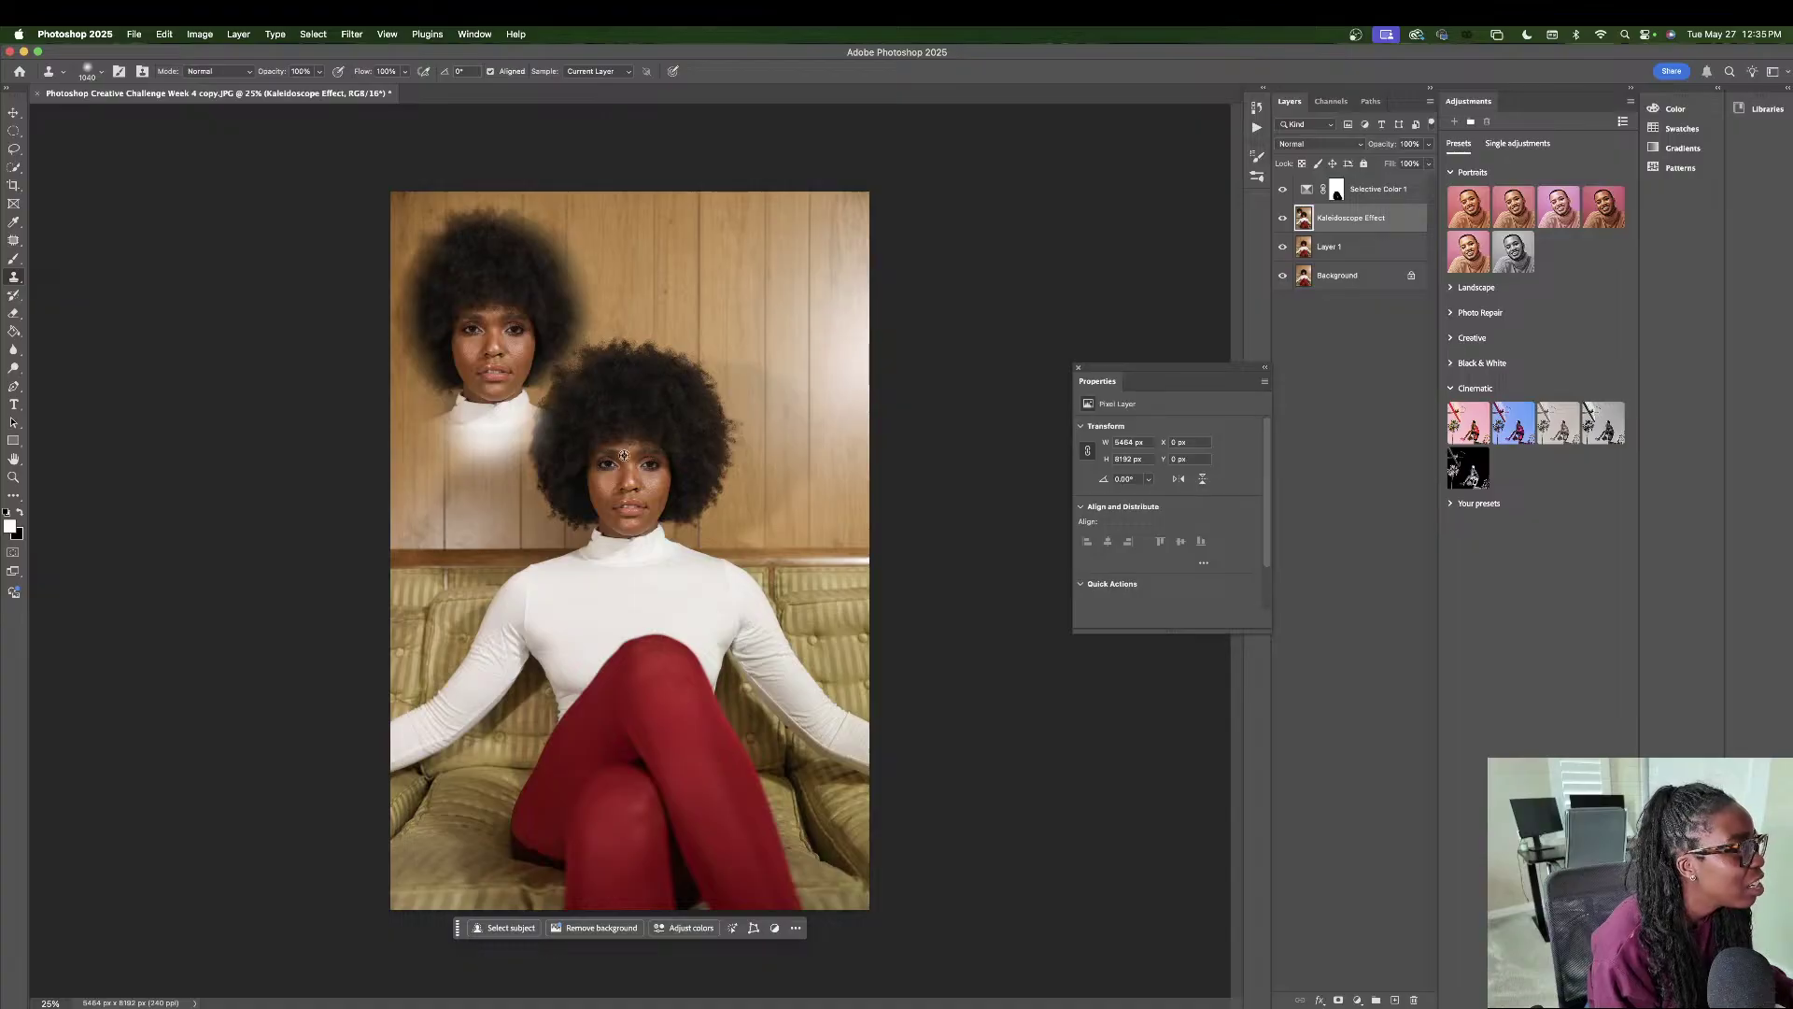
mouse_move(774, 446)
left_mouse_down()
mouse_move(801, 449)
mouse_move(800, 494)
mouse_move(796, 441)
mouse_move(763, 404)
mouse_move(750, 464)
mouse_move(781, 420)
mouse_move(832, 433)
mouse_move(822, 475)
mouse_move(828, 386)
mouse_move(790, 397)
mouse_move(748, 369)
mouse_move(788, 367)
left_mouse_up()
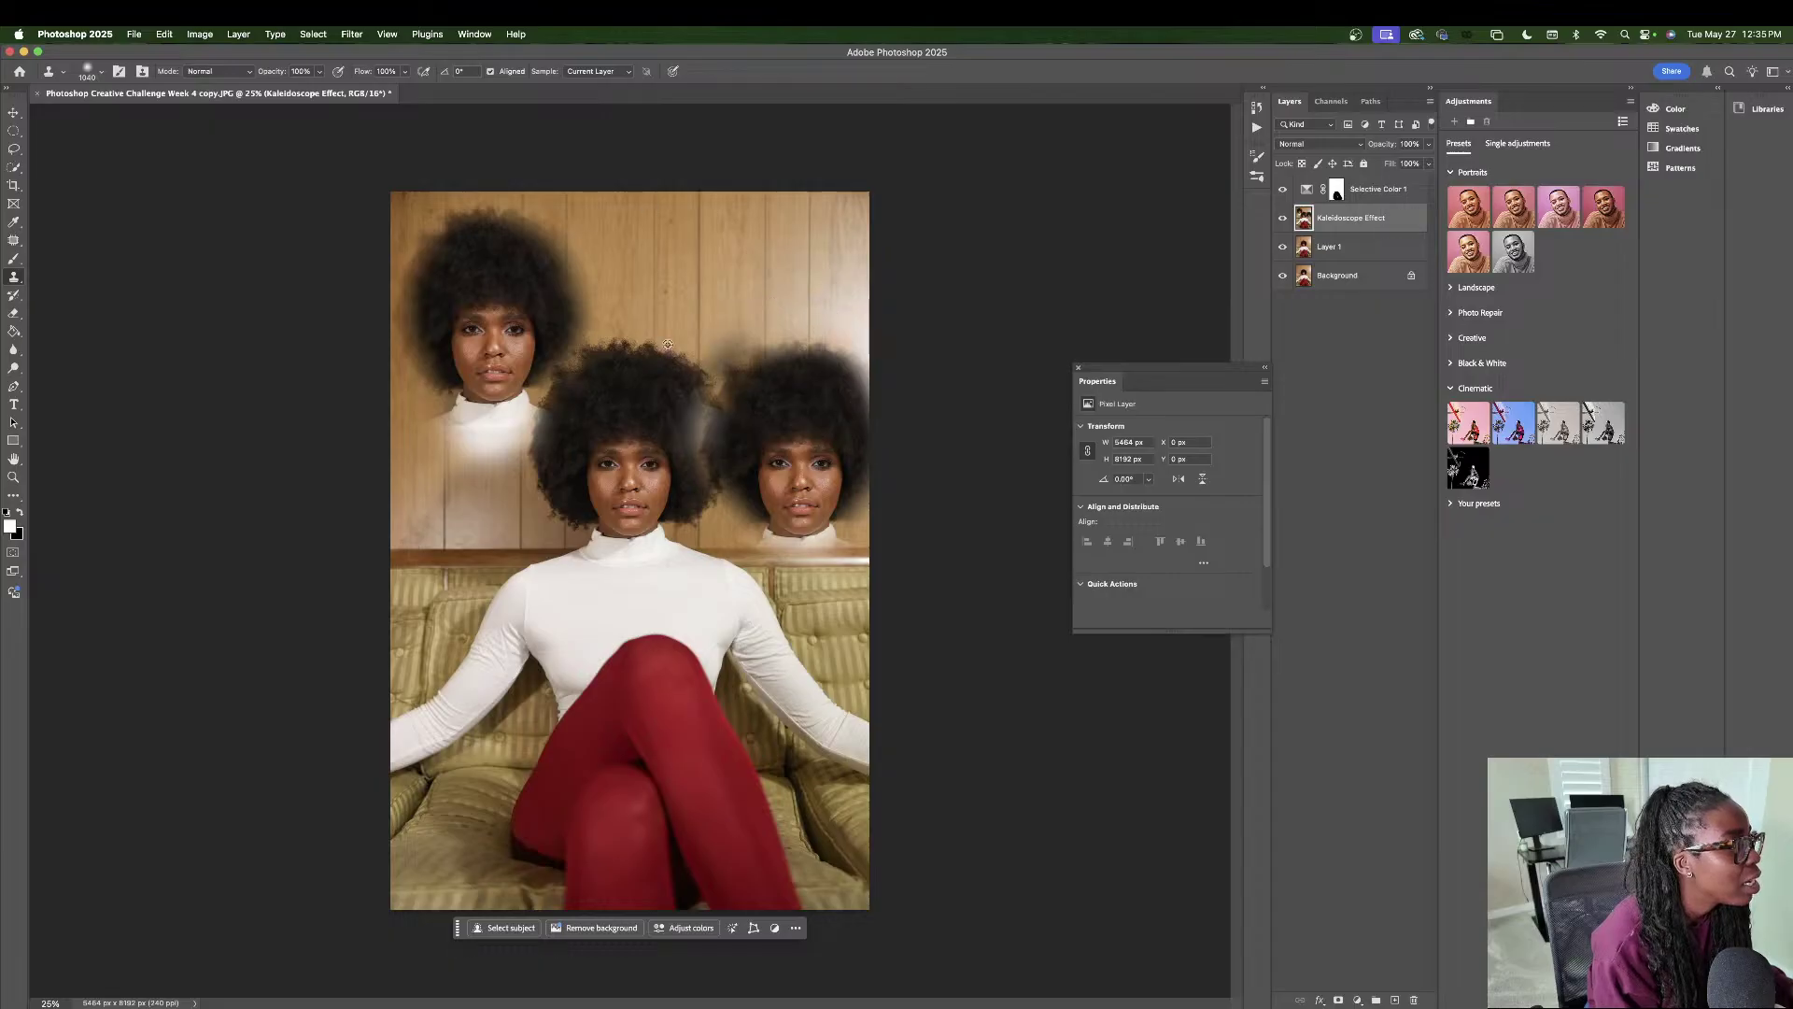
- Clone the woman's head behind her left-hand shoulder in the photo and onto the wall above and to the right of her hair
left_click(632, 453, "alt")
mouse_move(572, 542)
left_mouse_down()
mouse_move(498, 508)
mouse_move(490, 531)
mouse_move(460, 498)
mouse_move(469, 572)
mouse_move(443, 641)
mouse_move(366, 692)
mouse_move(448, 590)
mouse_move(440, 504)
mouse_move(455, 486)
mouse_move(430, 474)
mouse_move(510, 480)
mouse_move(510, 512)
mouse_move(485, 458)
mouse_move(446, 464)
mouse_move(529, 547)
left_mouse_up()
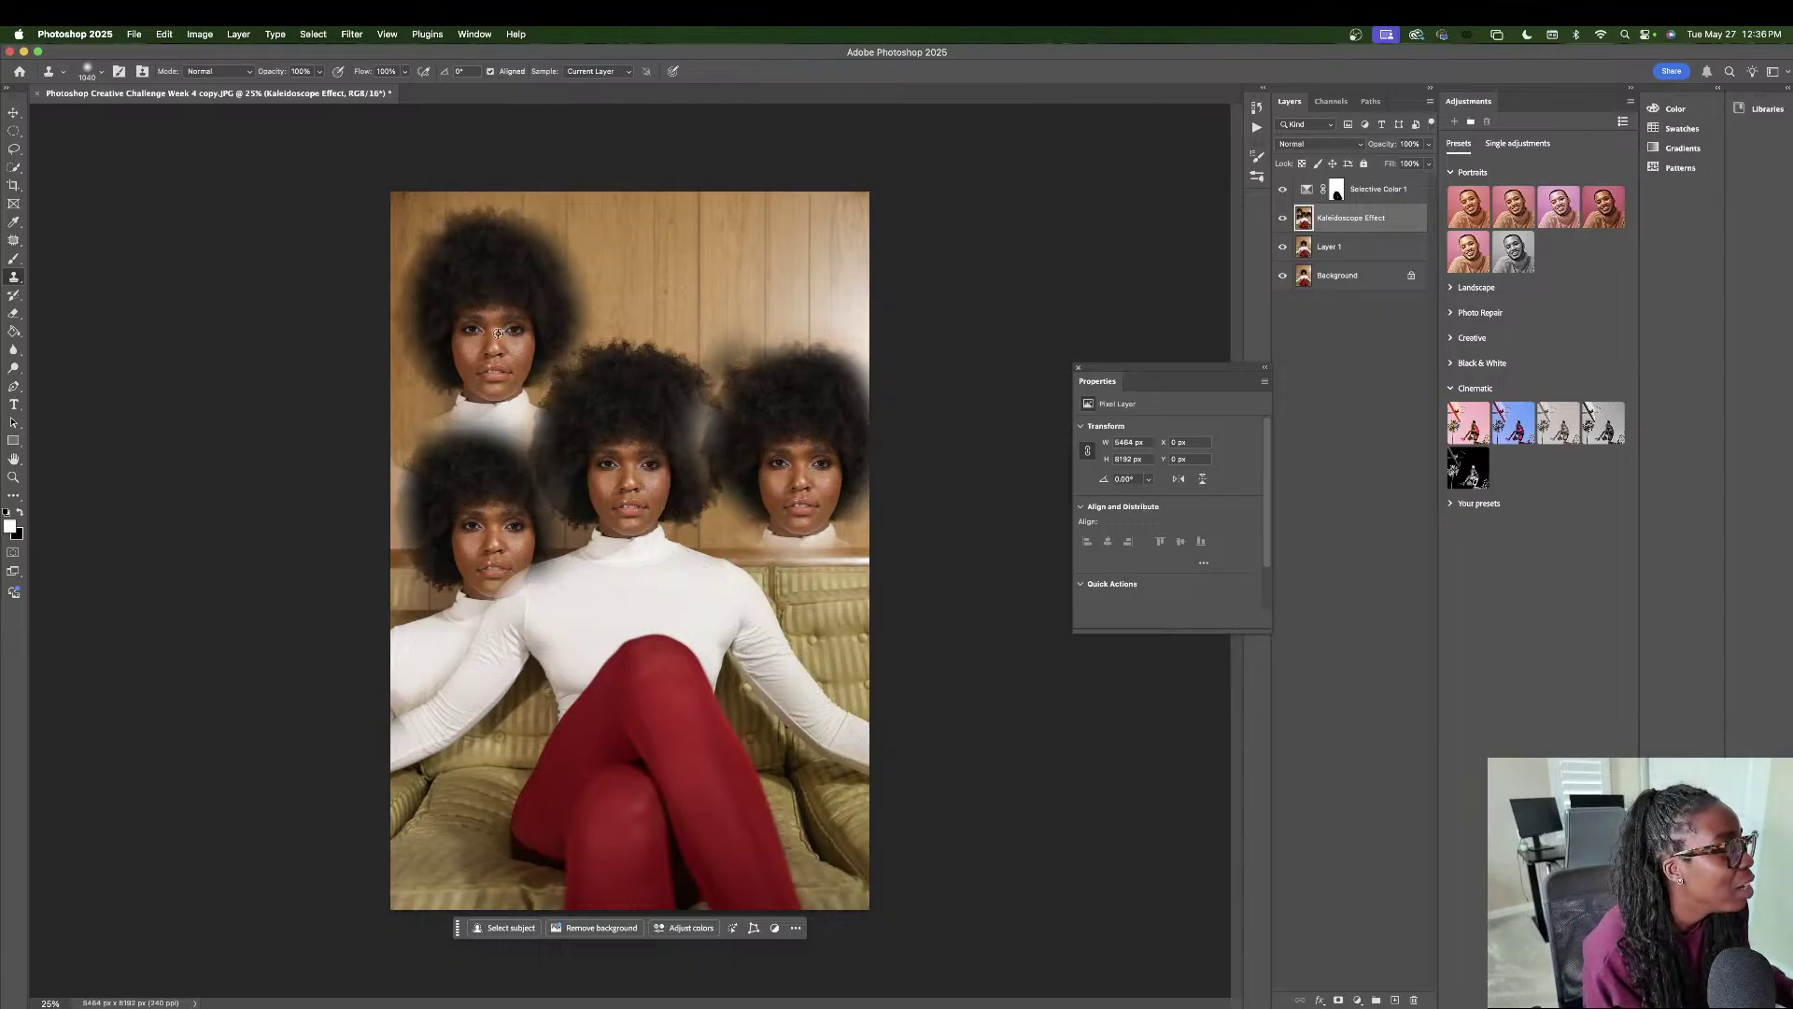
mouse_move(714, 261)
left_mouse_down()
mouse_move(708, 320)
mouse_move(712, 248)
mouse_move(678, 230)
mouse_move(664, 249)
mouse_move(688, 214)
mouse_move(651, 268)
mouse_move(664, 232)
mouse_move(747, 204)
mouse_move(774, 230)
mouse_move(766, 281)
mouse_move(734, 295)
mouse_move(653, 248)
mouse_move(637, 272)
mouse_move(629, 195)
mouse_move(733, 189)
left_mouse_up()
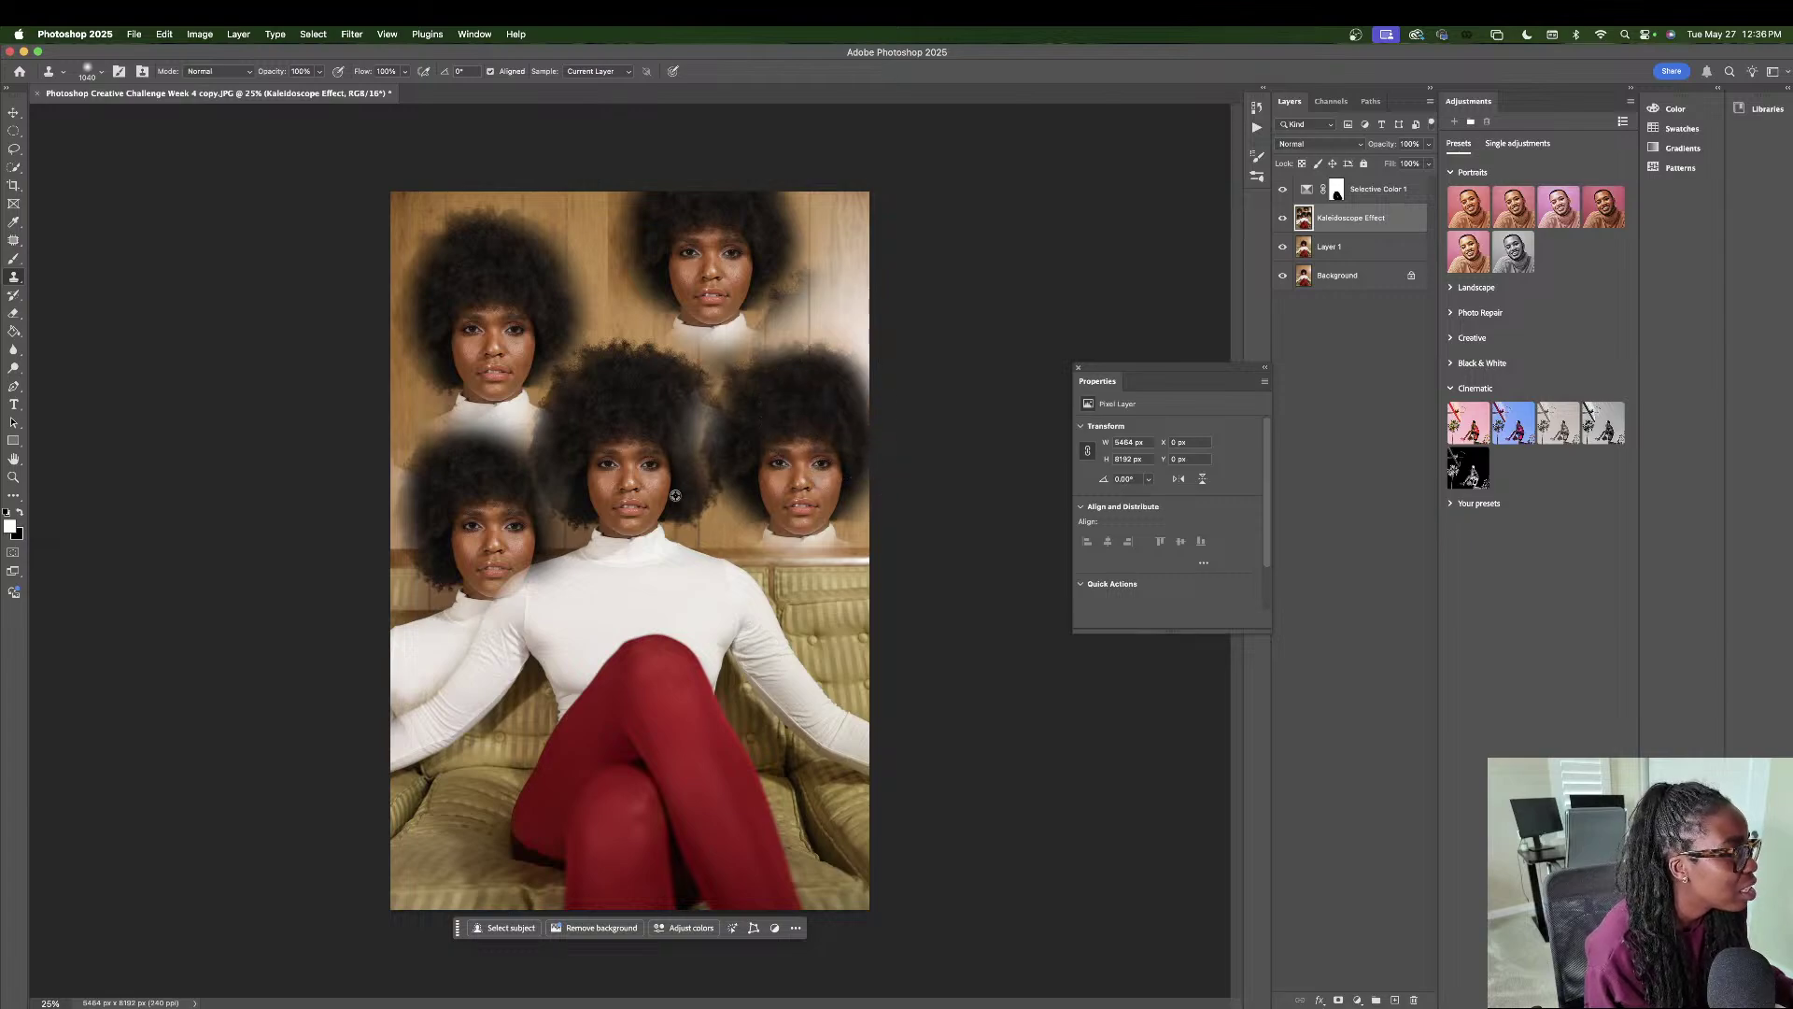
- Clone another head into the gap between the woman and the head on her right, undoing the first stamp placed too low
left_click(769, 489, "alt")
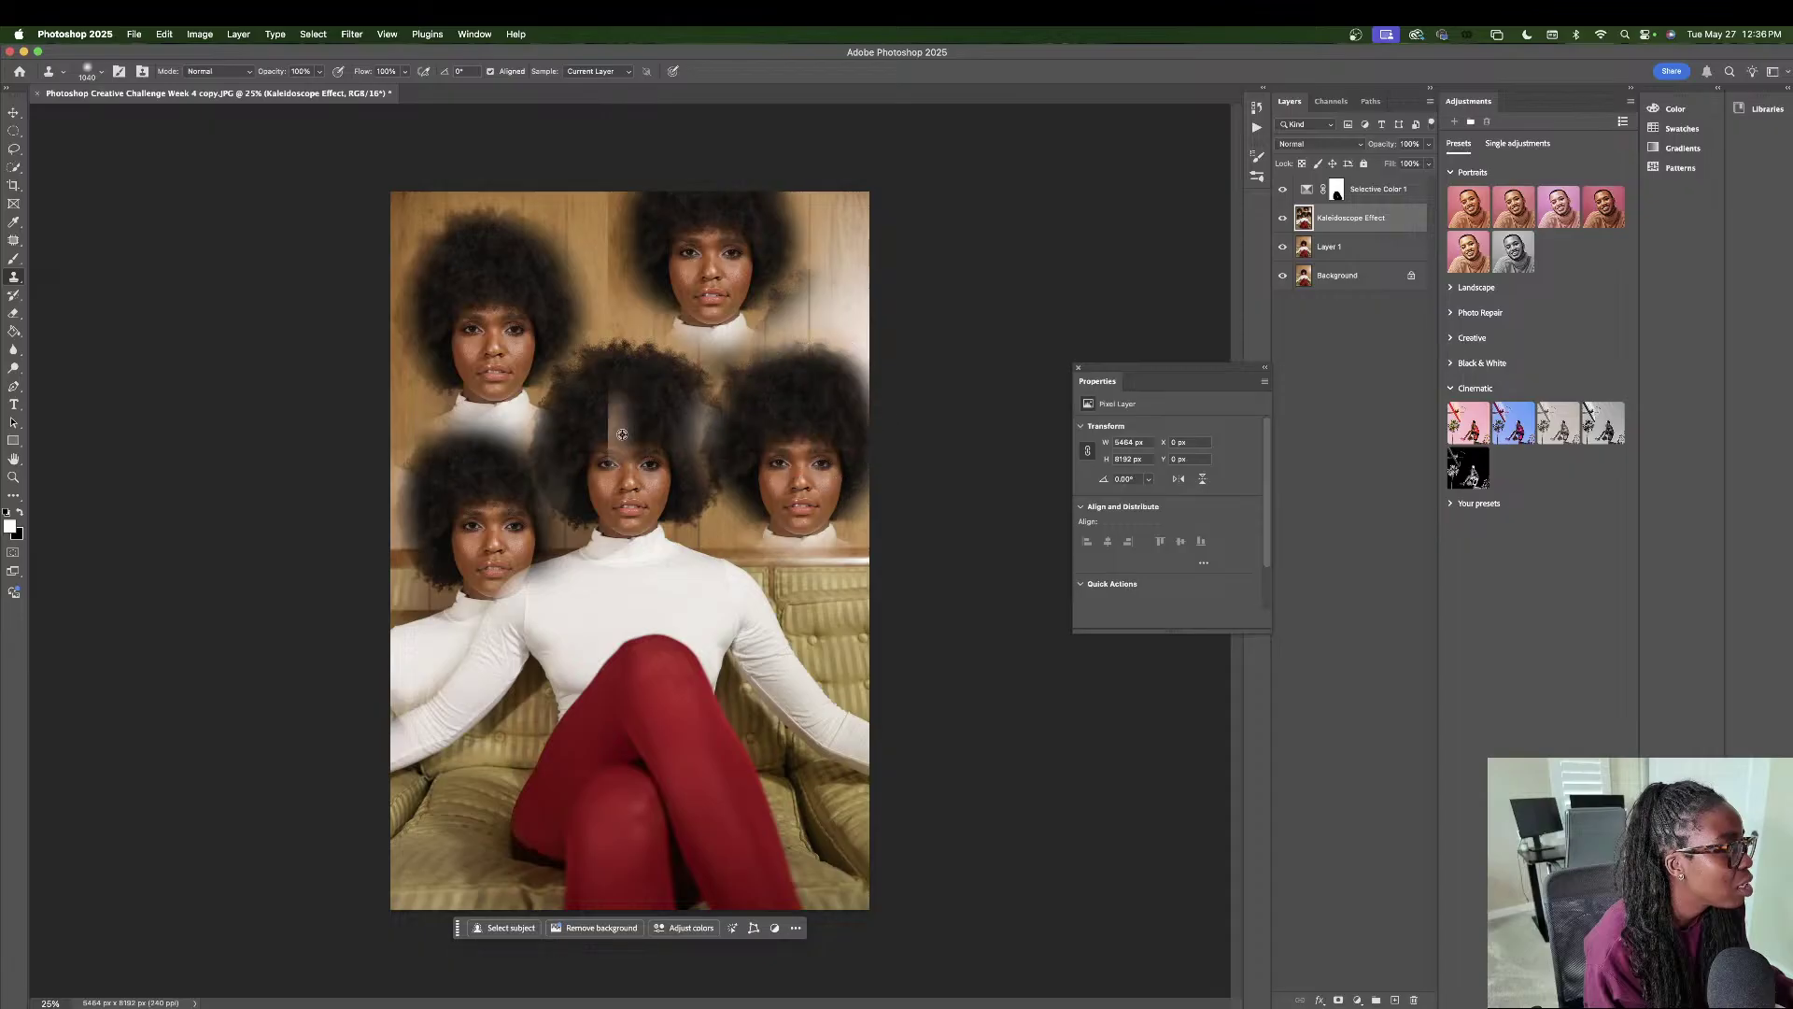
mouse_move(787, 557)
left_mouse_down()
mouse_move(809, 632)
mouse_move(737, 521)
left_mouse_up()
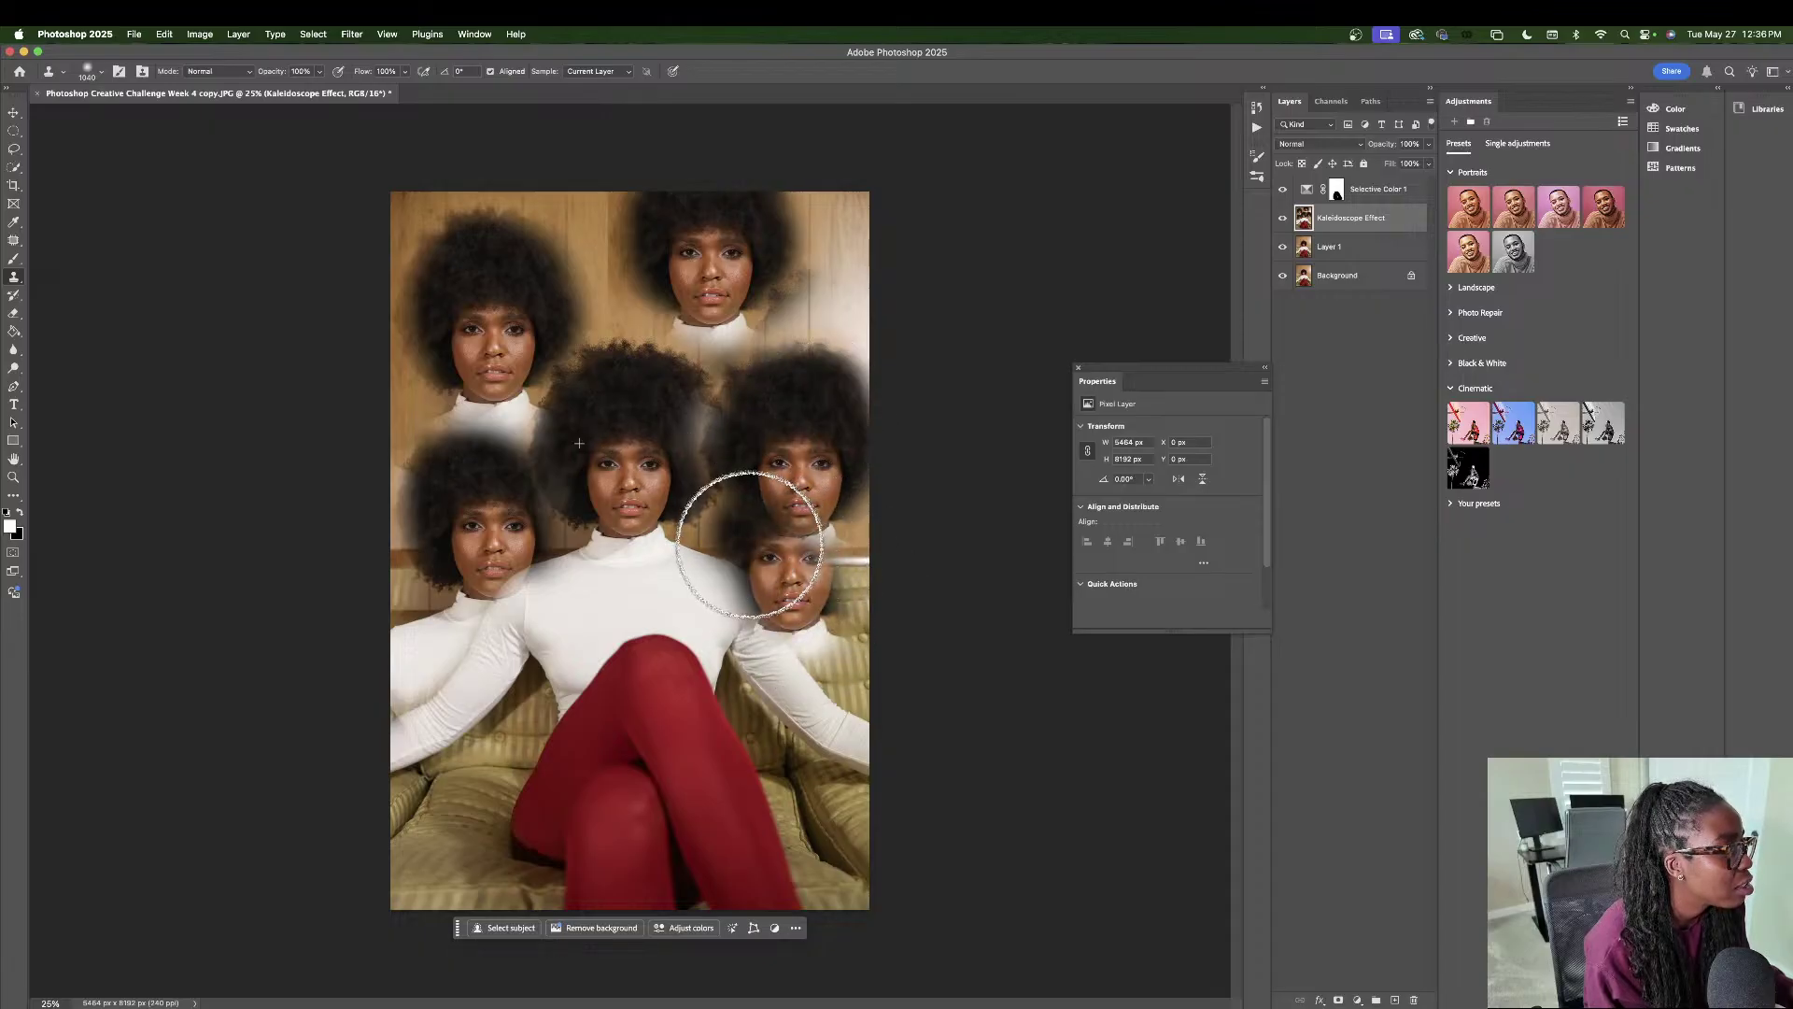
key("super+z")
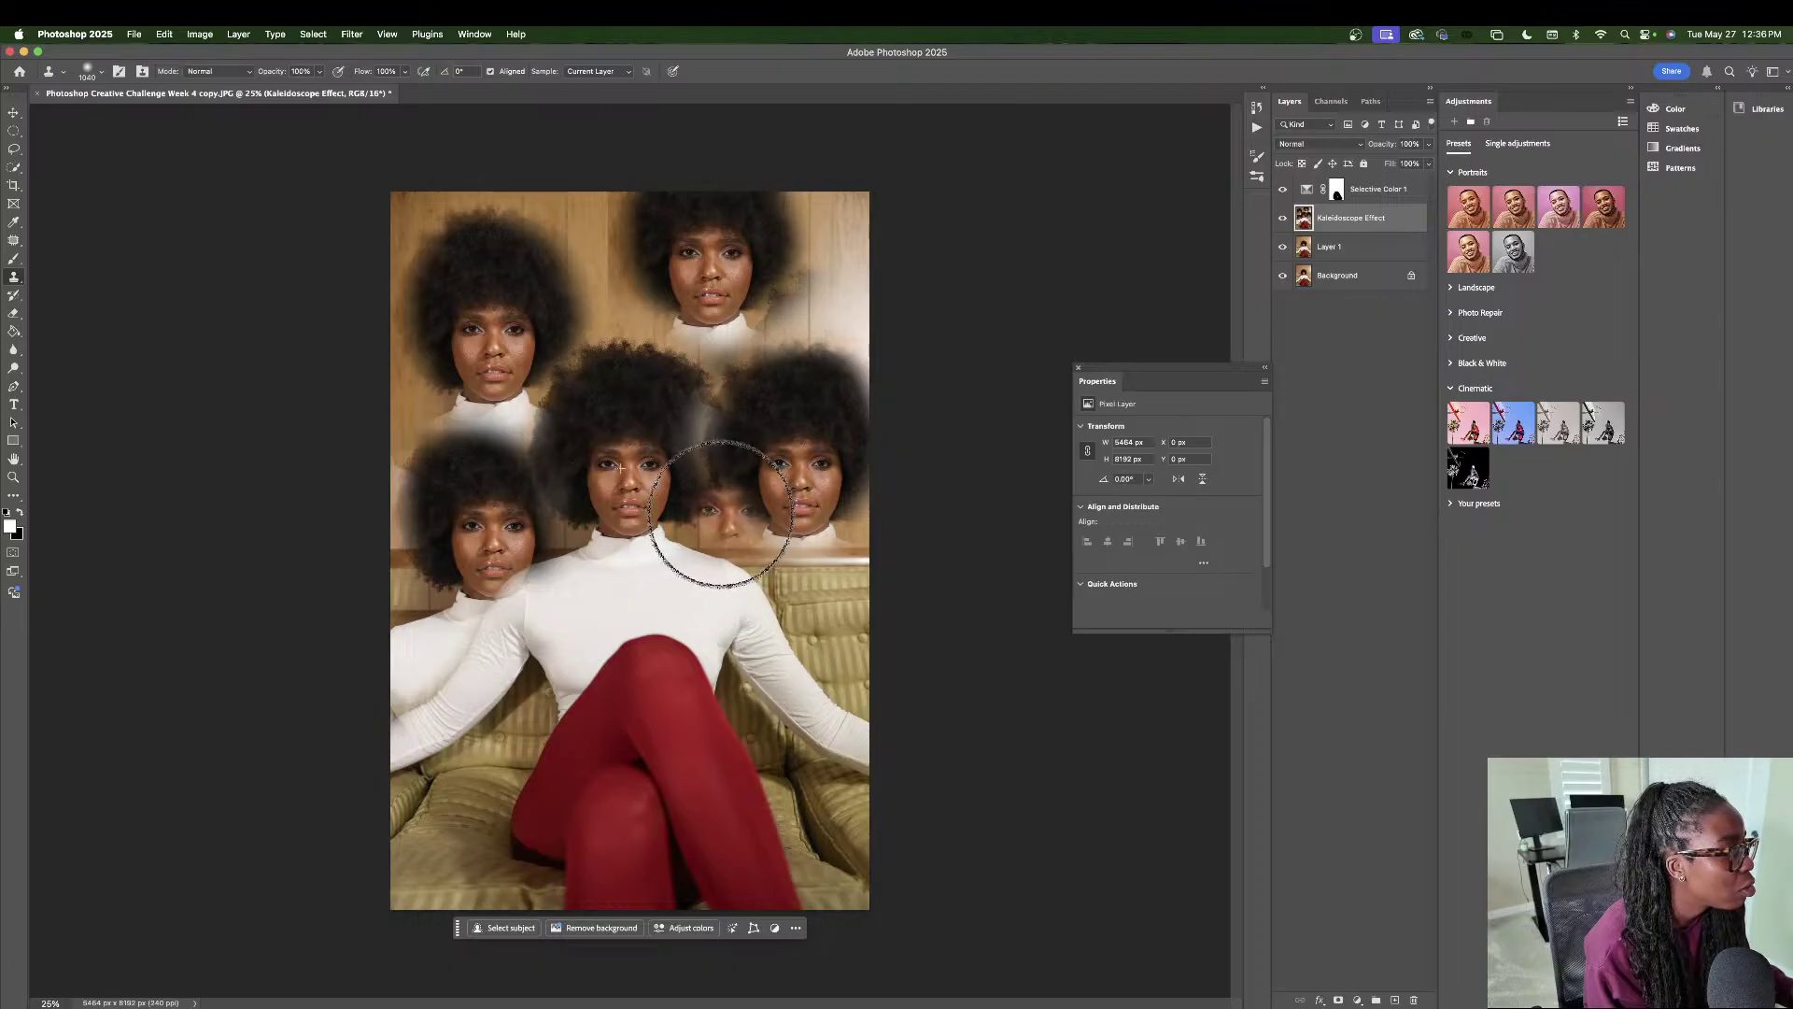
mouse_move(730, 537)
left_mouse_down()
mouse_move(728, 560)
mouse_move(700, 400)
mouse_move(639, 489)
left_mouse_up()
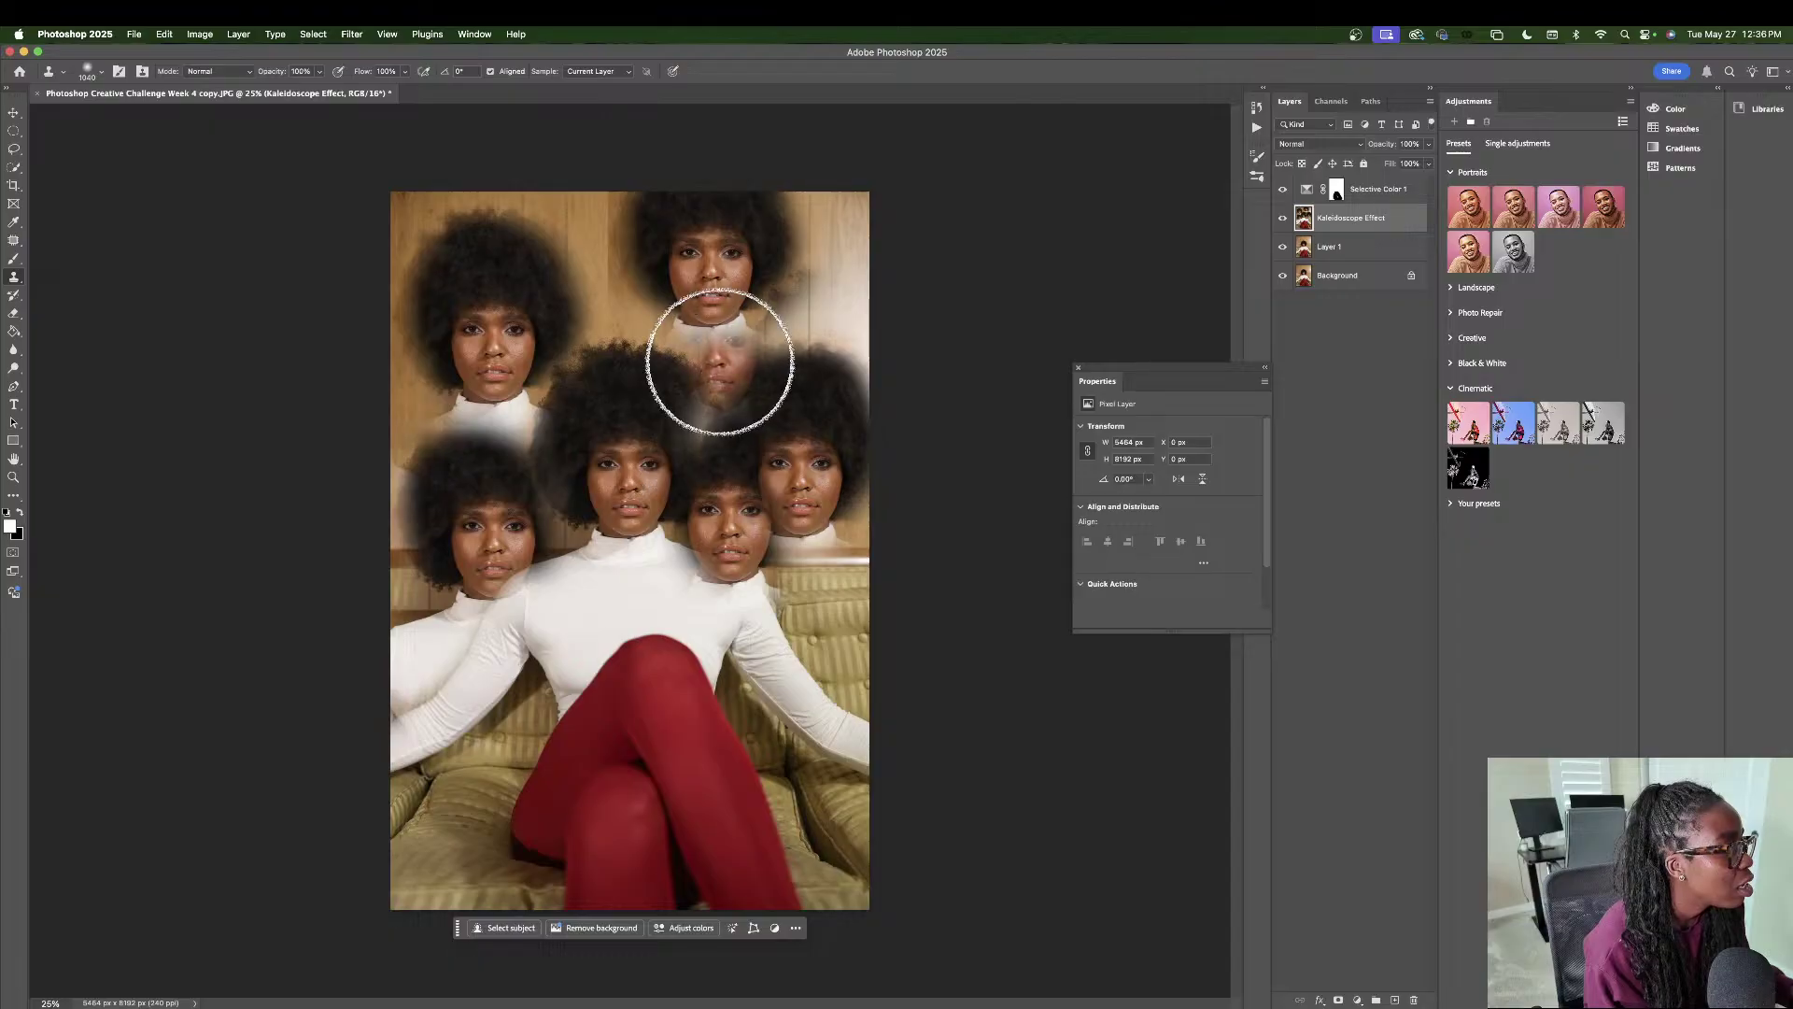
- Undo the stray stamp below the upper cloned head and clone a head with its hair between the two upper heads
key("super+z")
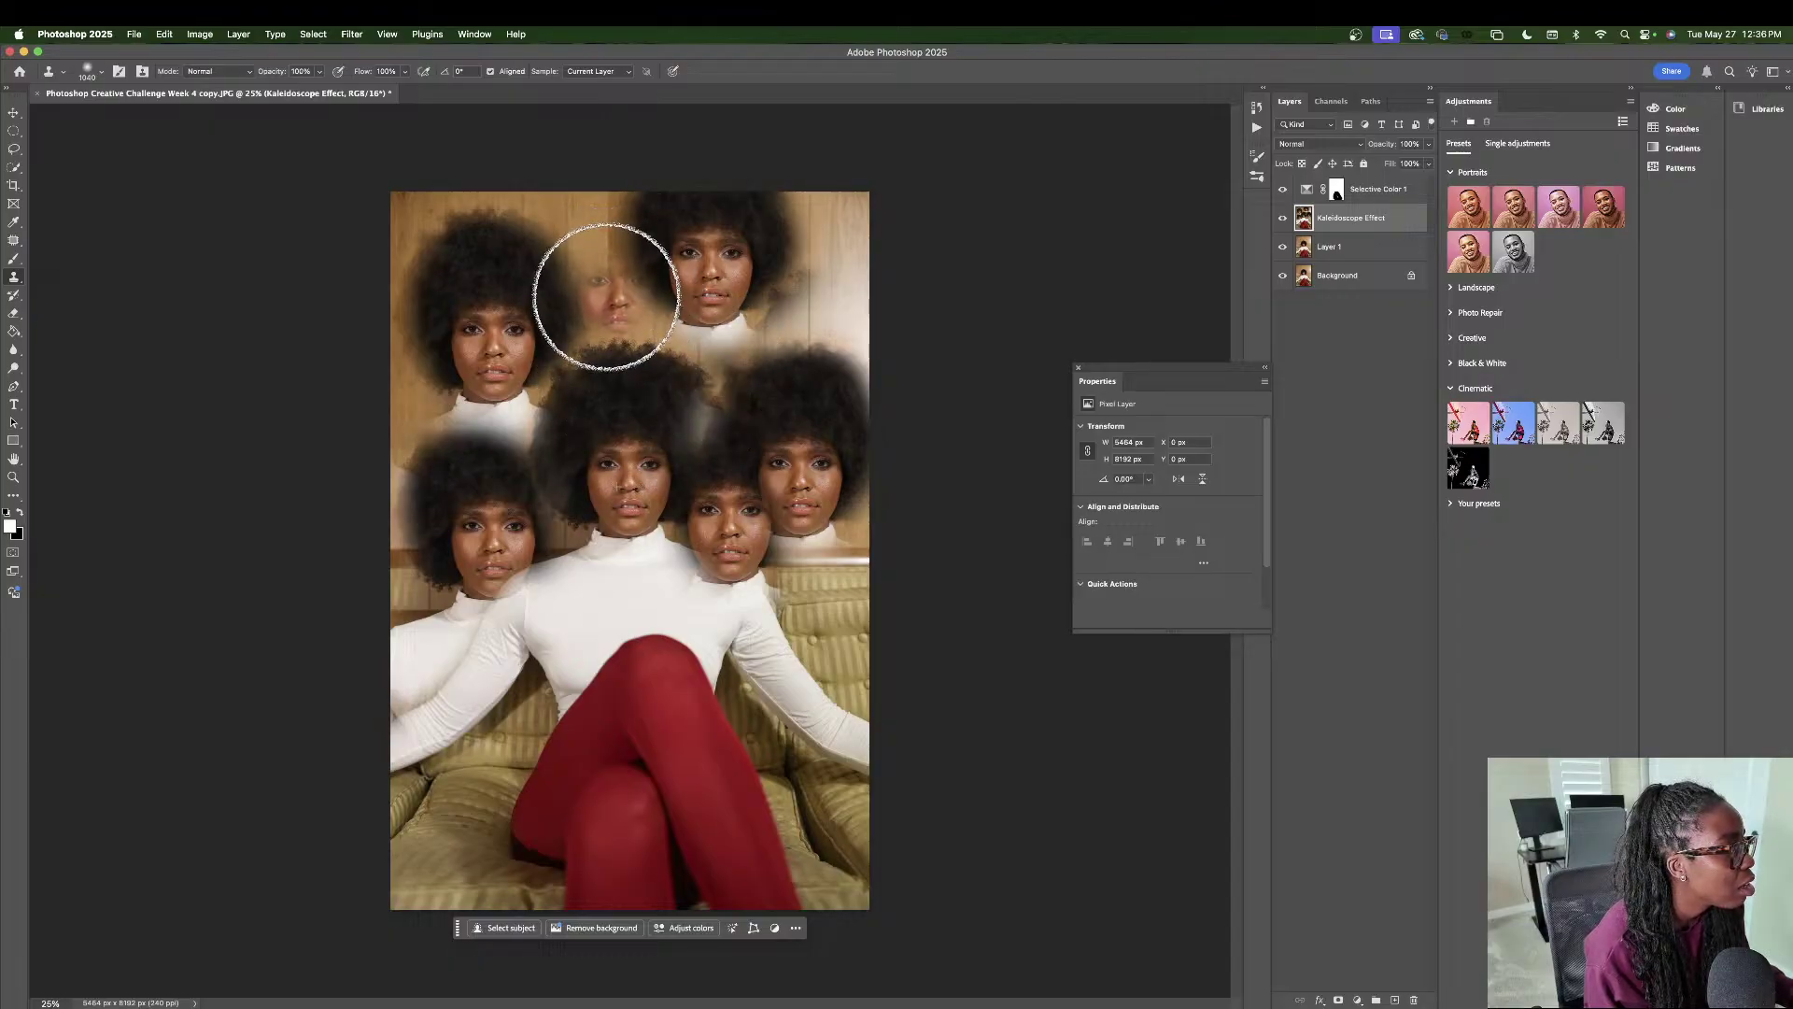
left_click_drag(608, 296, 585, 259)
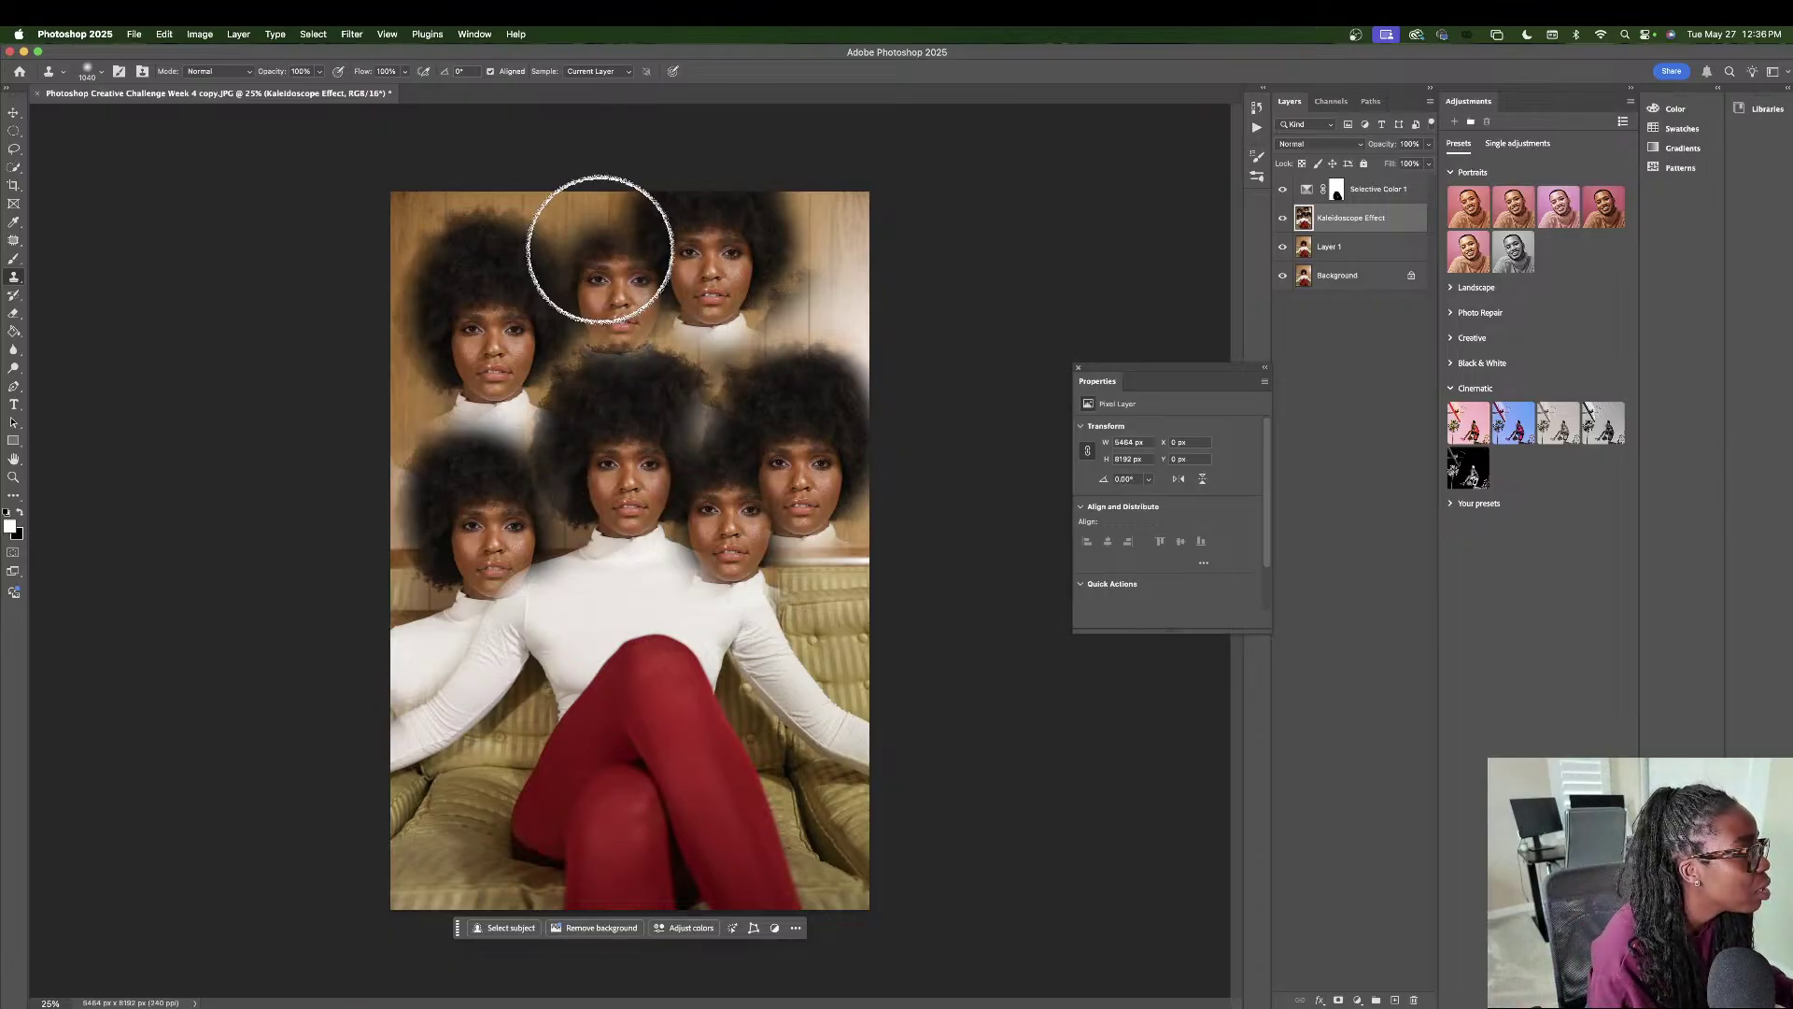
mouse_move(600, 249)
left_mouse_down()
mouse_move(608, 234)
mouse_move(580, 236)
mouse_move(617, 219)
mouse_move(585, 216)
left_mouse_up()
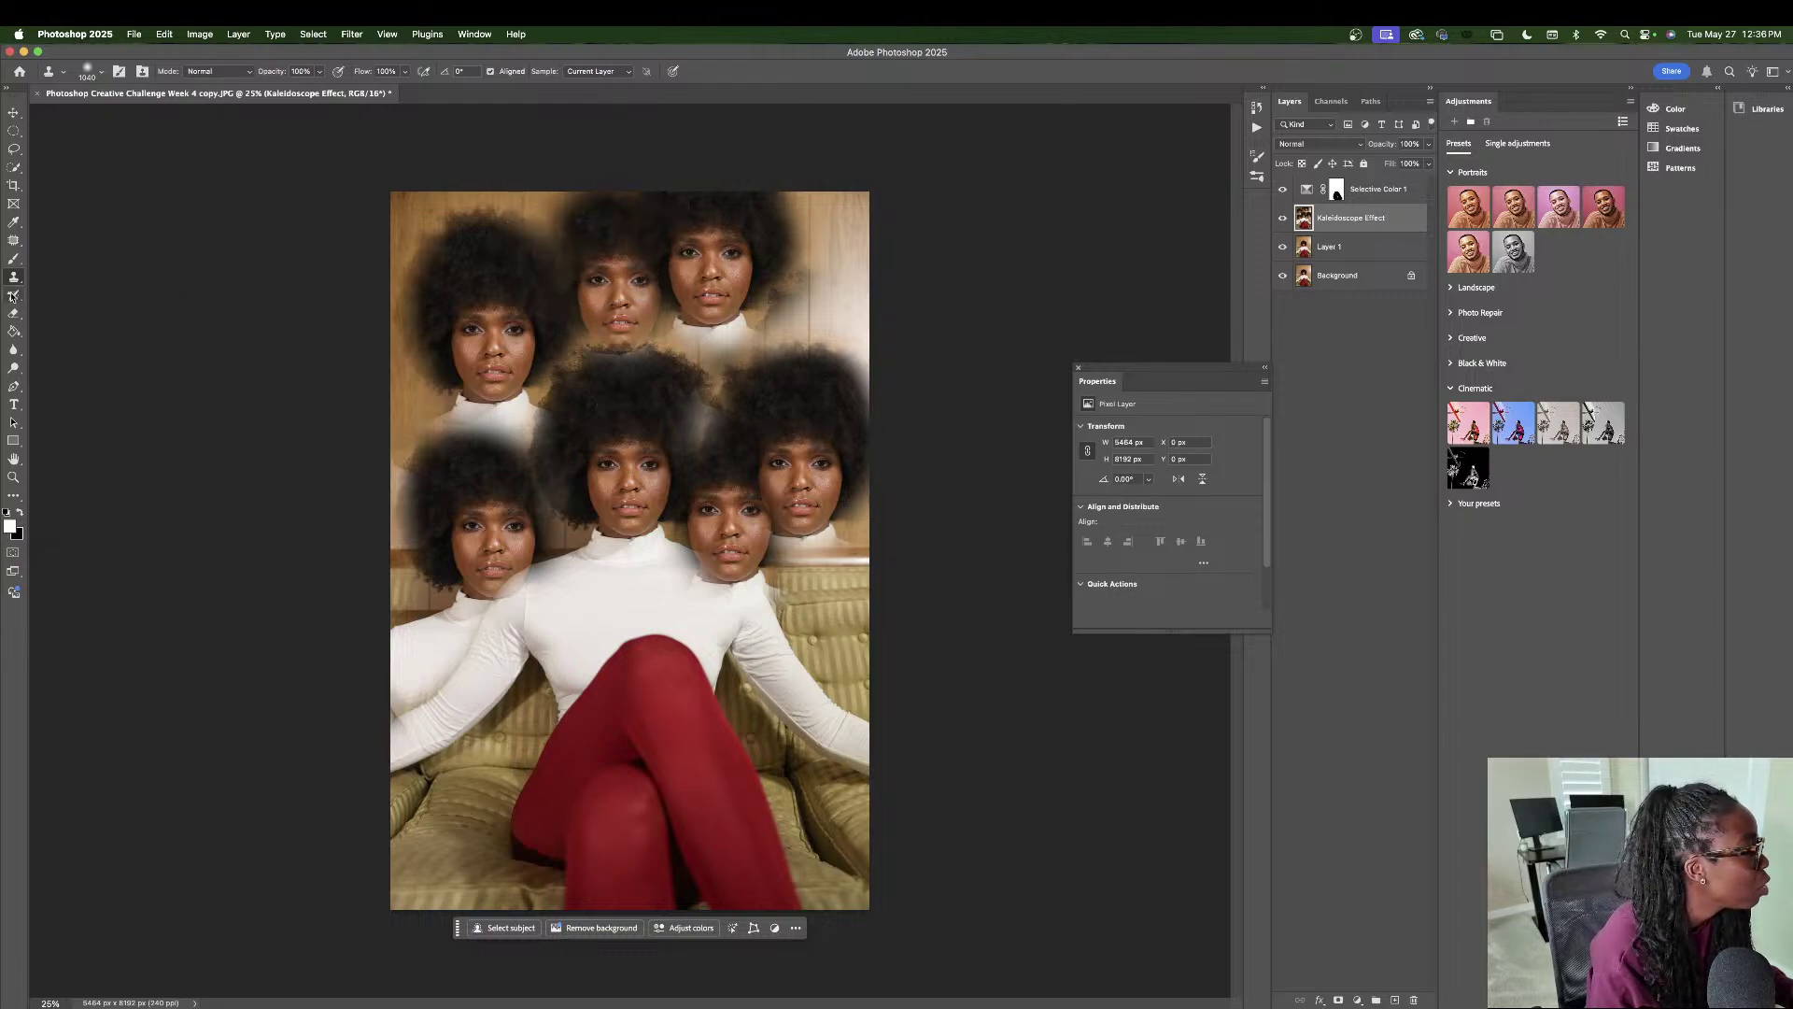
- Erase the cloned overlap on the woman's shoulder beside the lower-left head, using a smaller soft Eraser brush
left_click(14, 328)
left_click(14, 314)
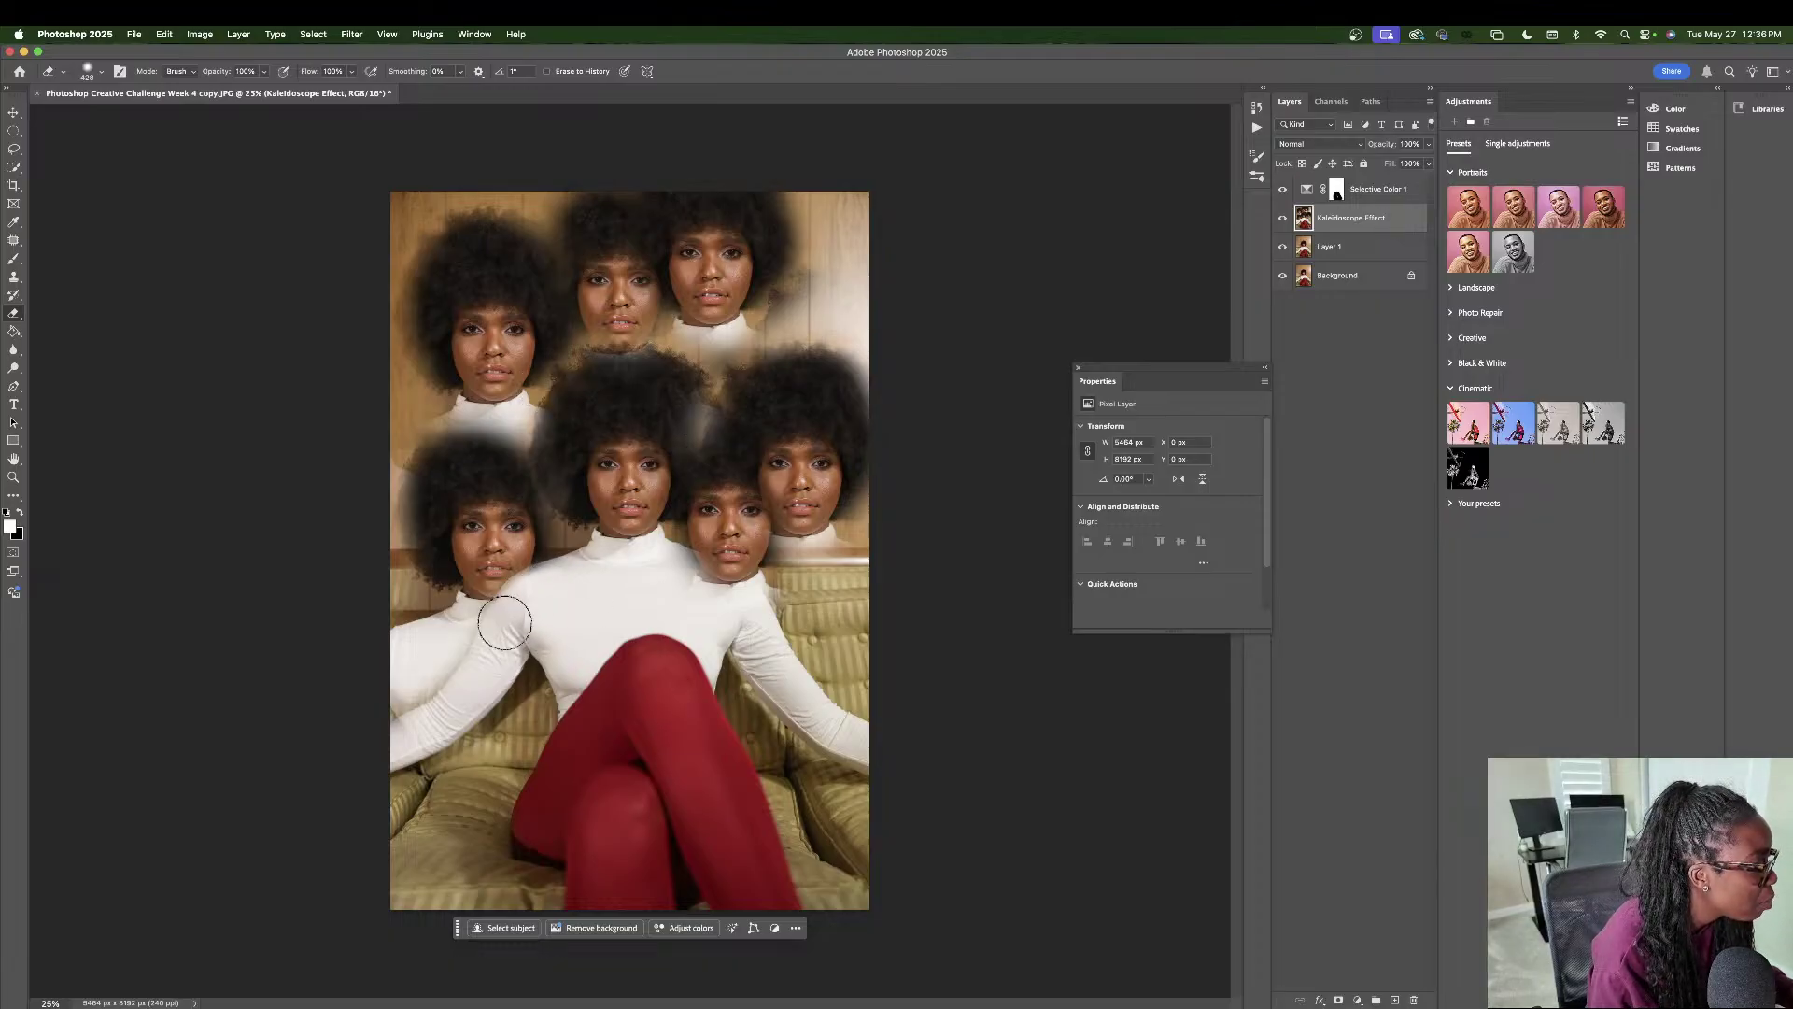
left_click(99, 73)
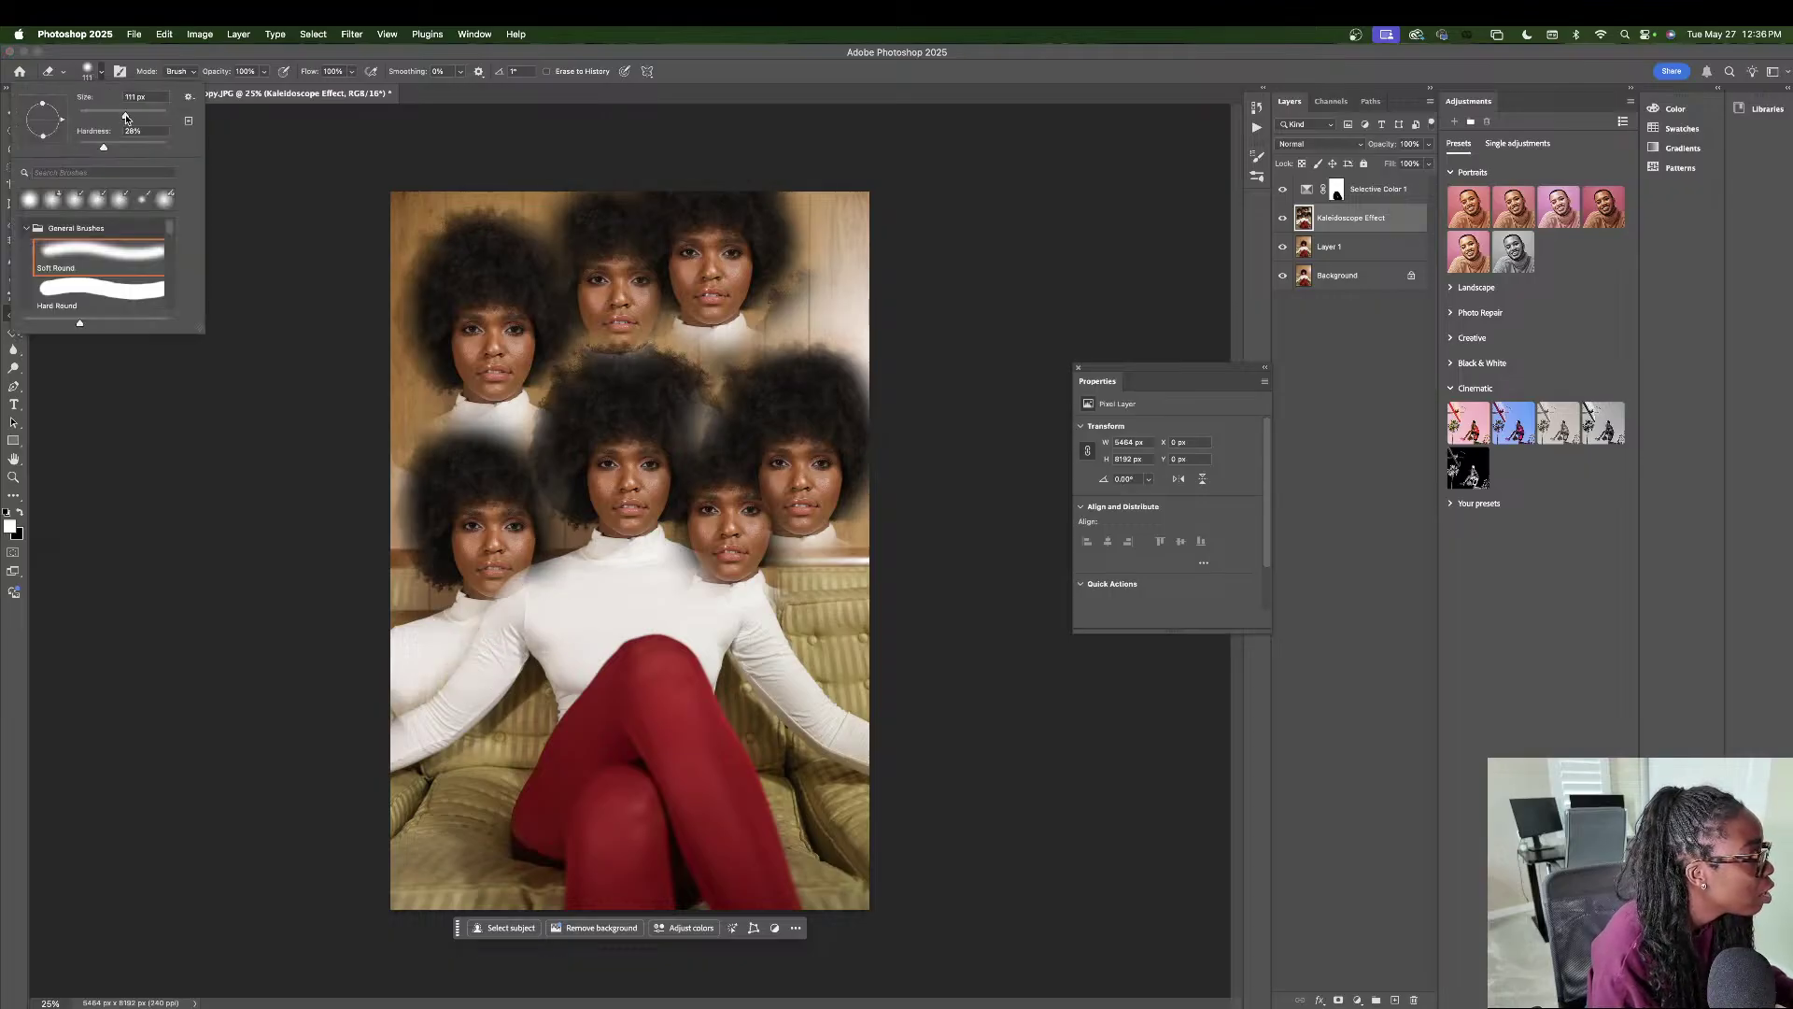
left_click_drag(126, 117, 123, 115)
left_click(528, 576)
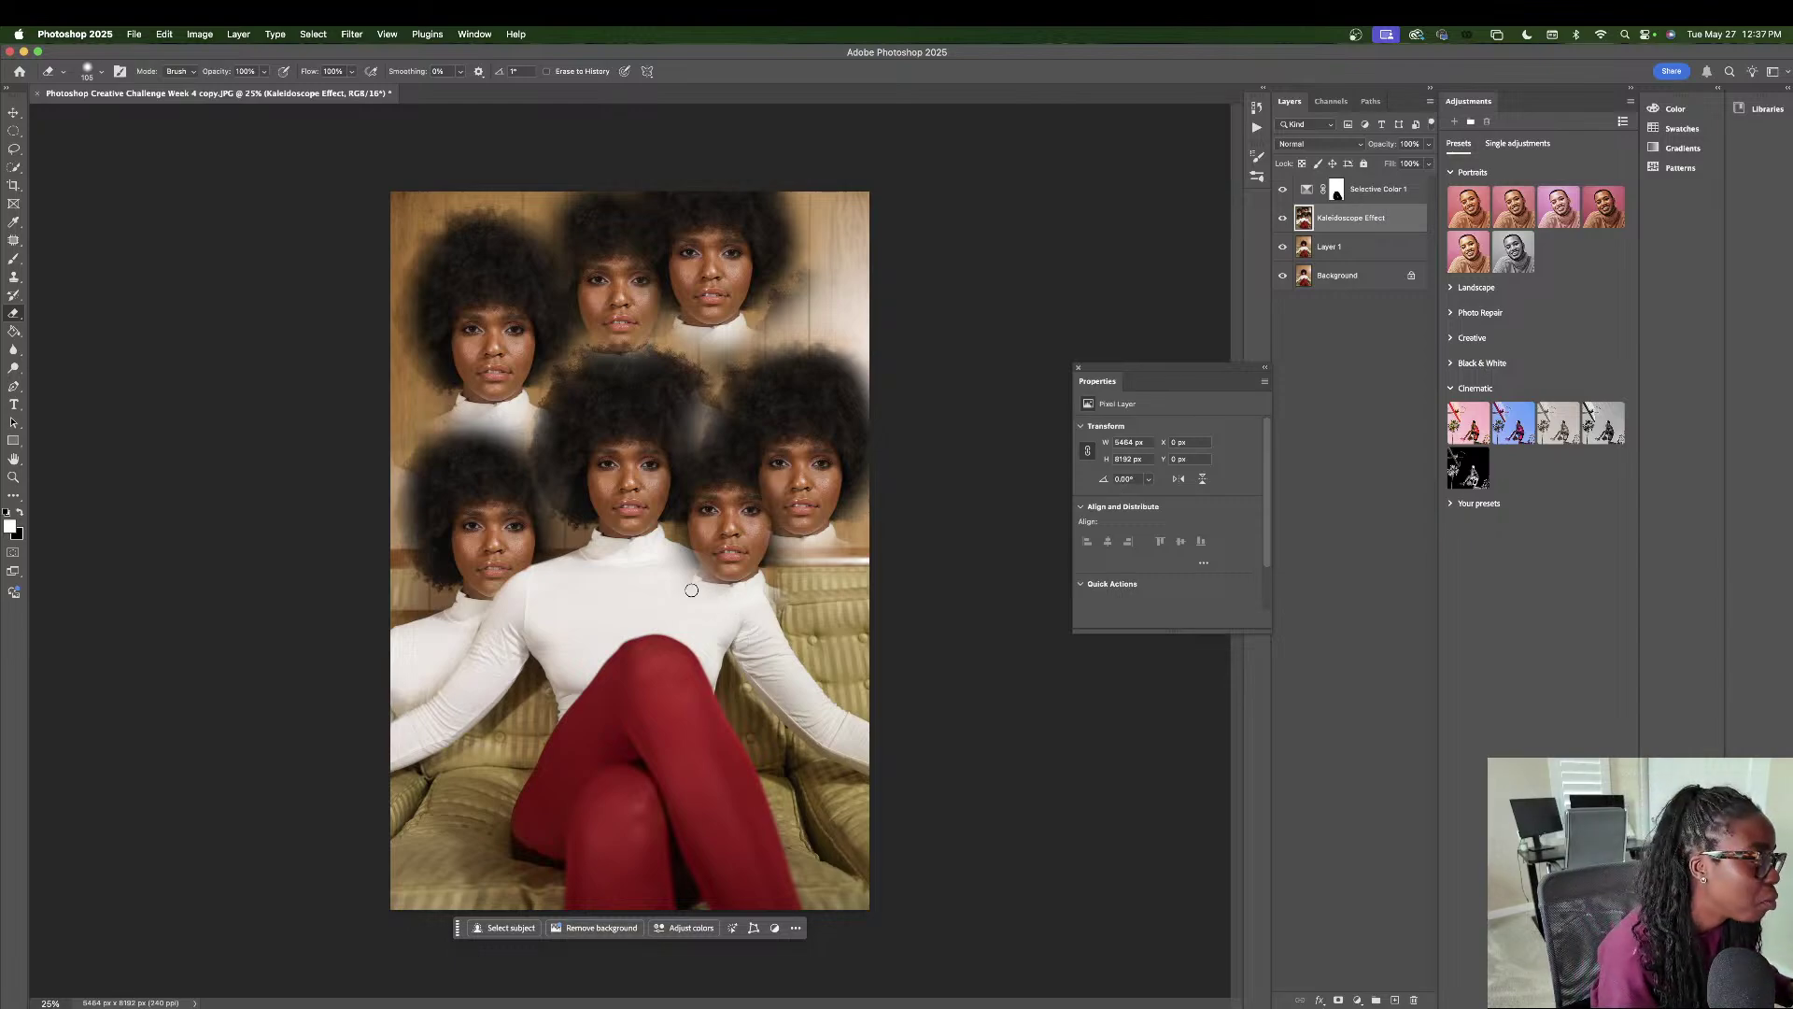
- Erase the cloned overlap from the woman's right-hand shoulder, enlarging the Eraser brush to 127 px
mouse_move(691, 590)
left_mouse_down()
mouse_move(715, 598)
mouse_move(687, 556)
mouse_move(720, 566)
left_mouse_up()
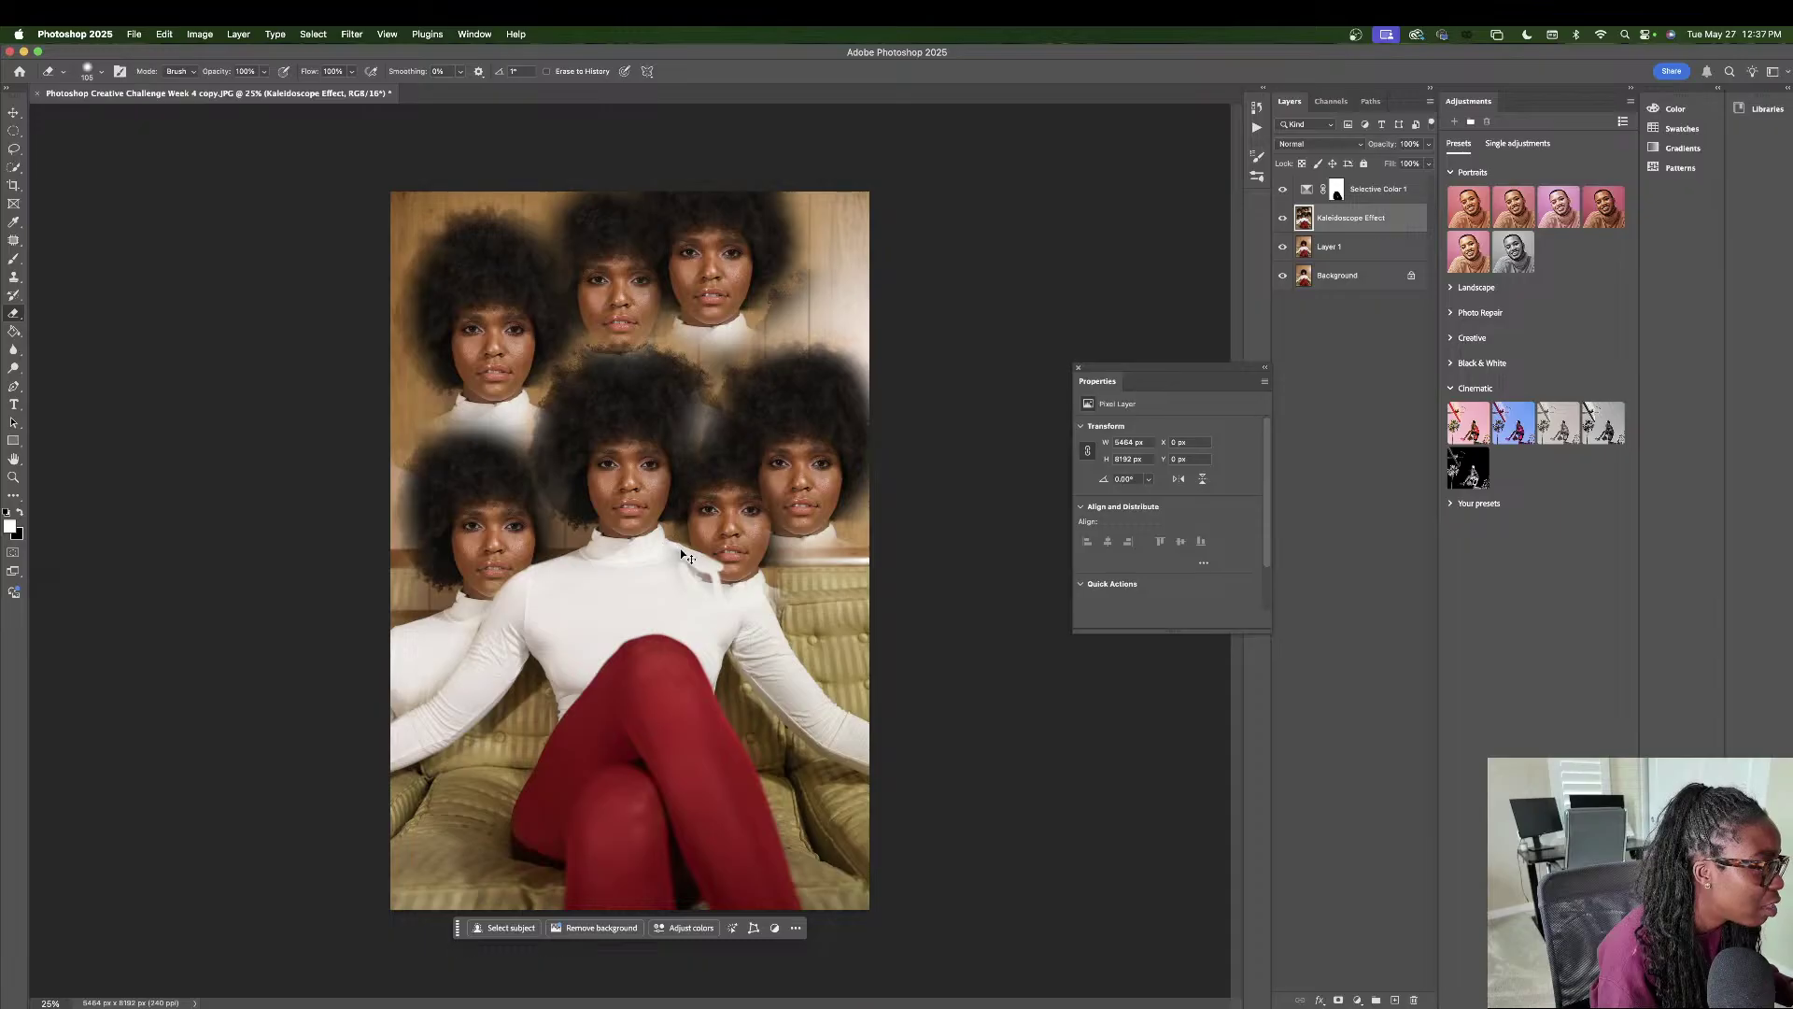
key("super+z")
mouse_move(676, 549)
left_mouse_down()
mouse_move(698, 558)
mouse_move(694, 584)
mouse_move(679, 573)
left_mouse_up()
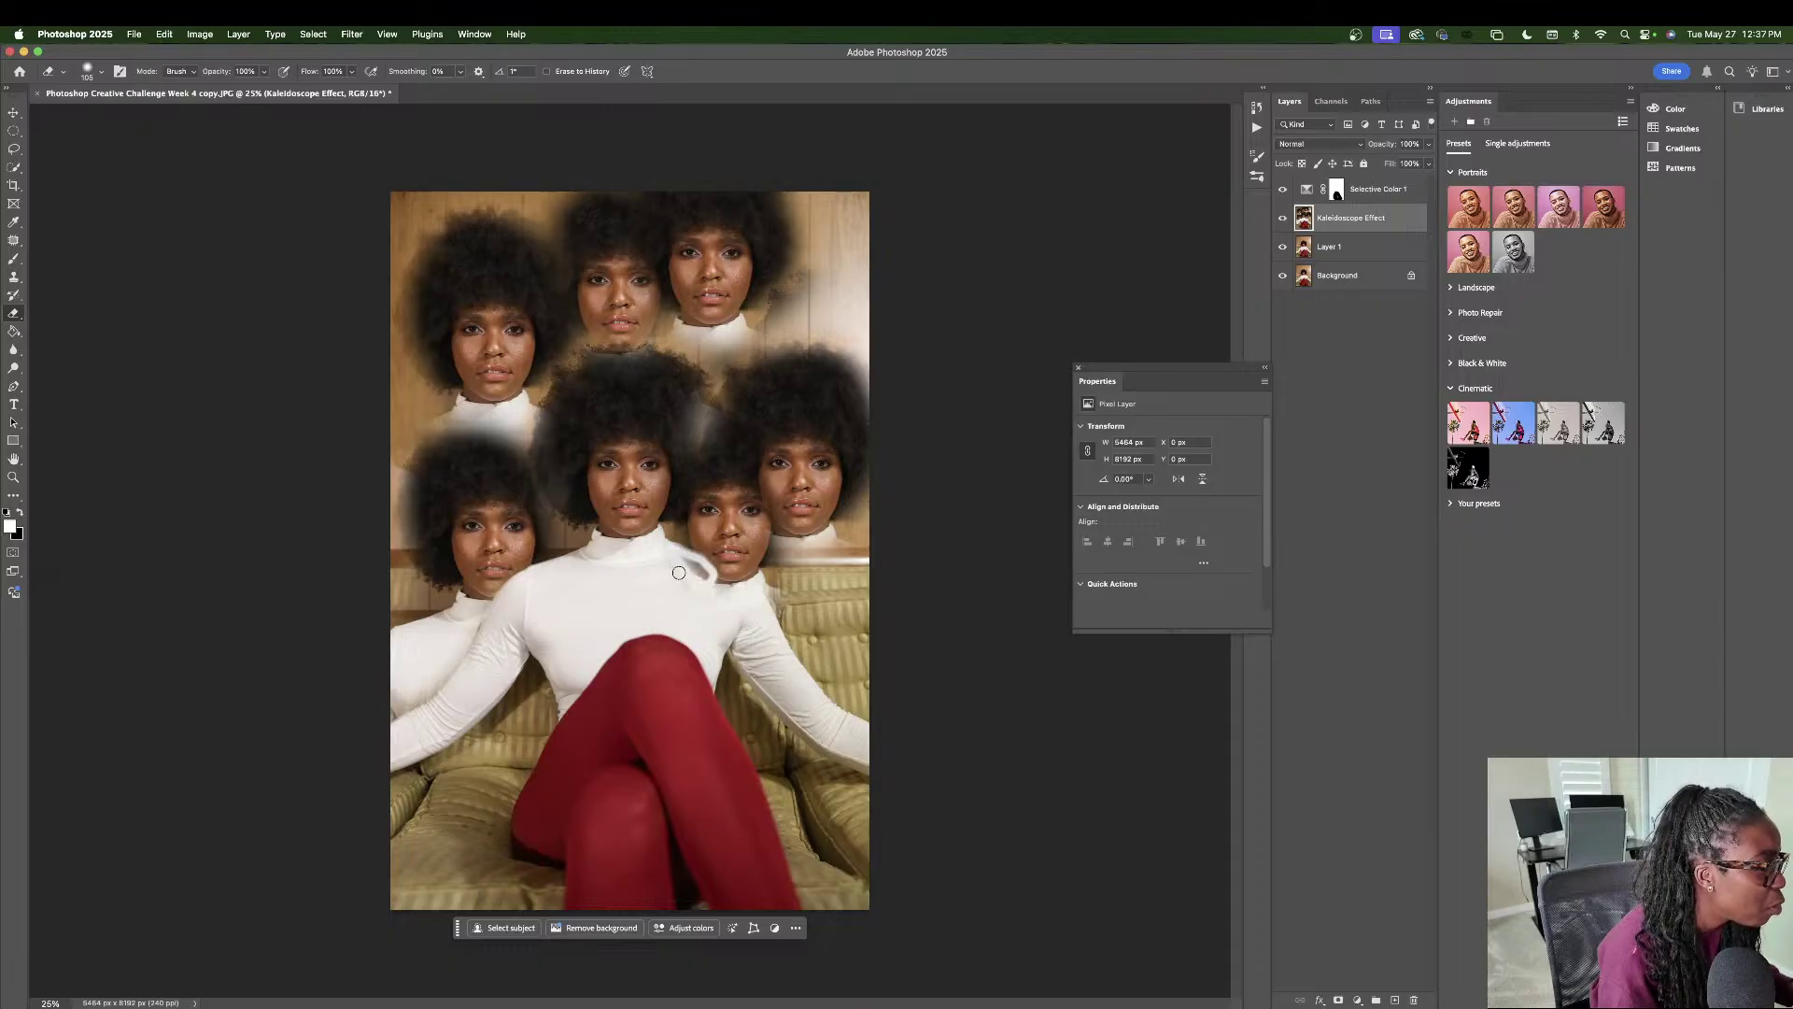
left_click(93, 77)
left_click_drag(123, 113, 130, 116)
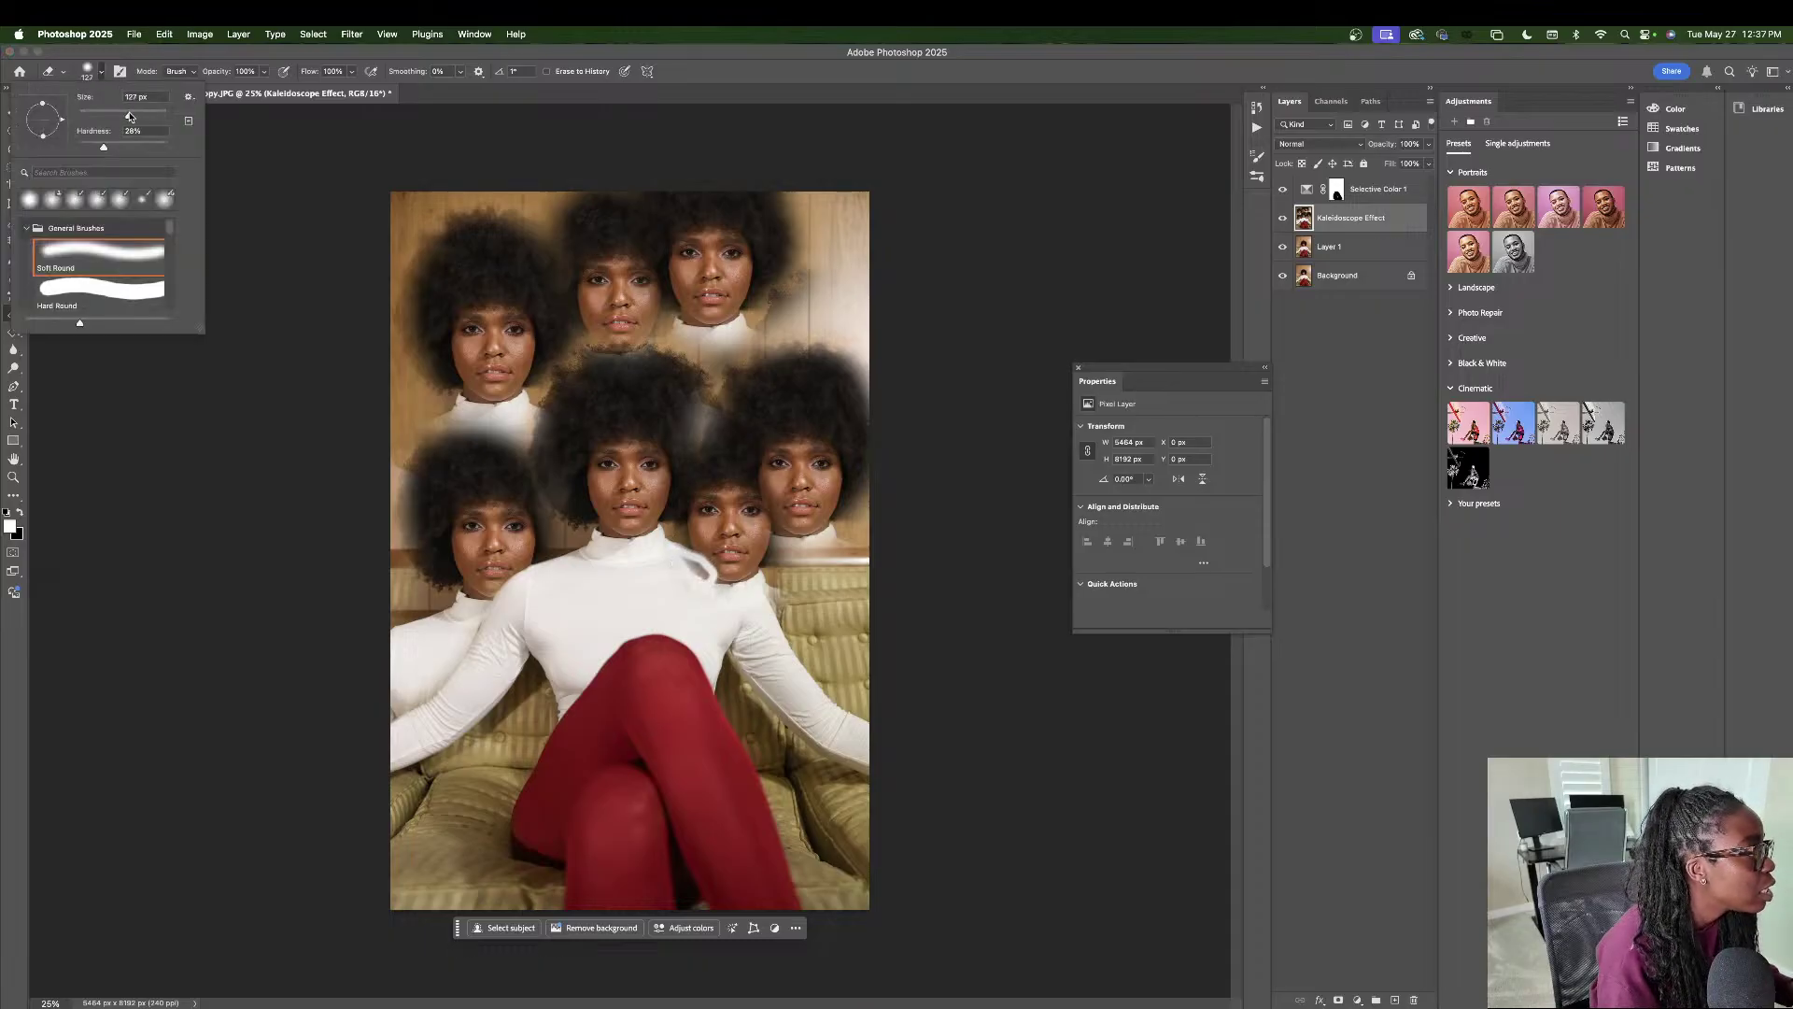
left_click(695, 595)
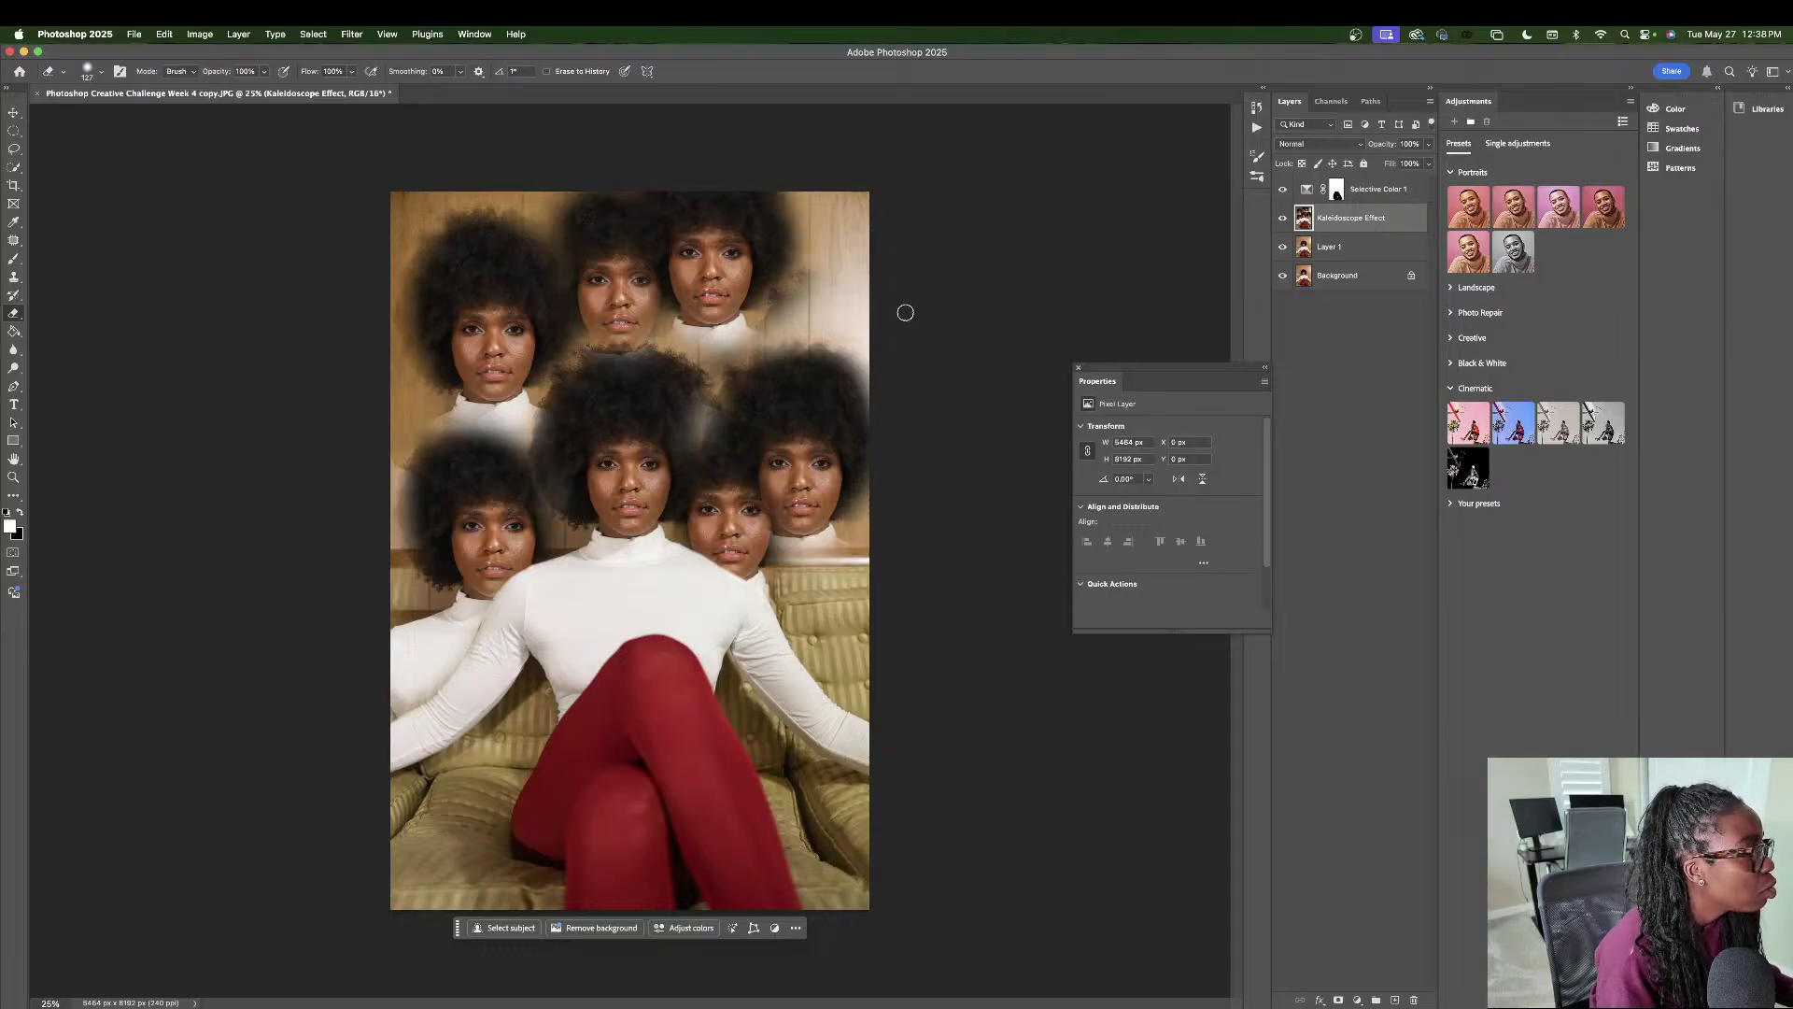
mouse_move(805, 280)
left_mouse_down()
mouse_move(743, 351)
mouse_move(814, 345)
mouse_move(783, 337)
mouse_move(854, 358)
left_mouse_up()
key("super+z")
key("super+z")
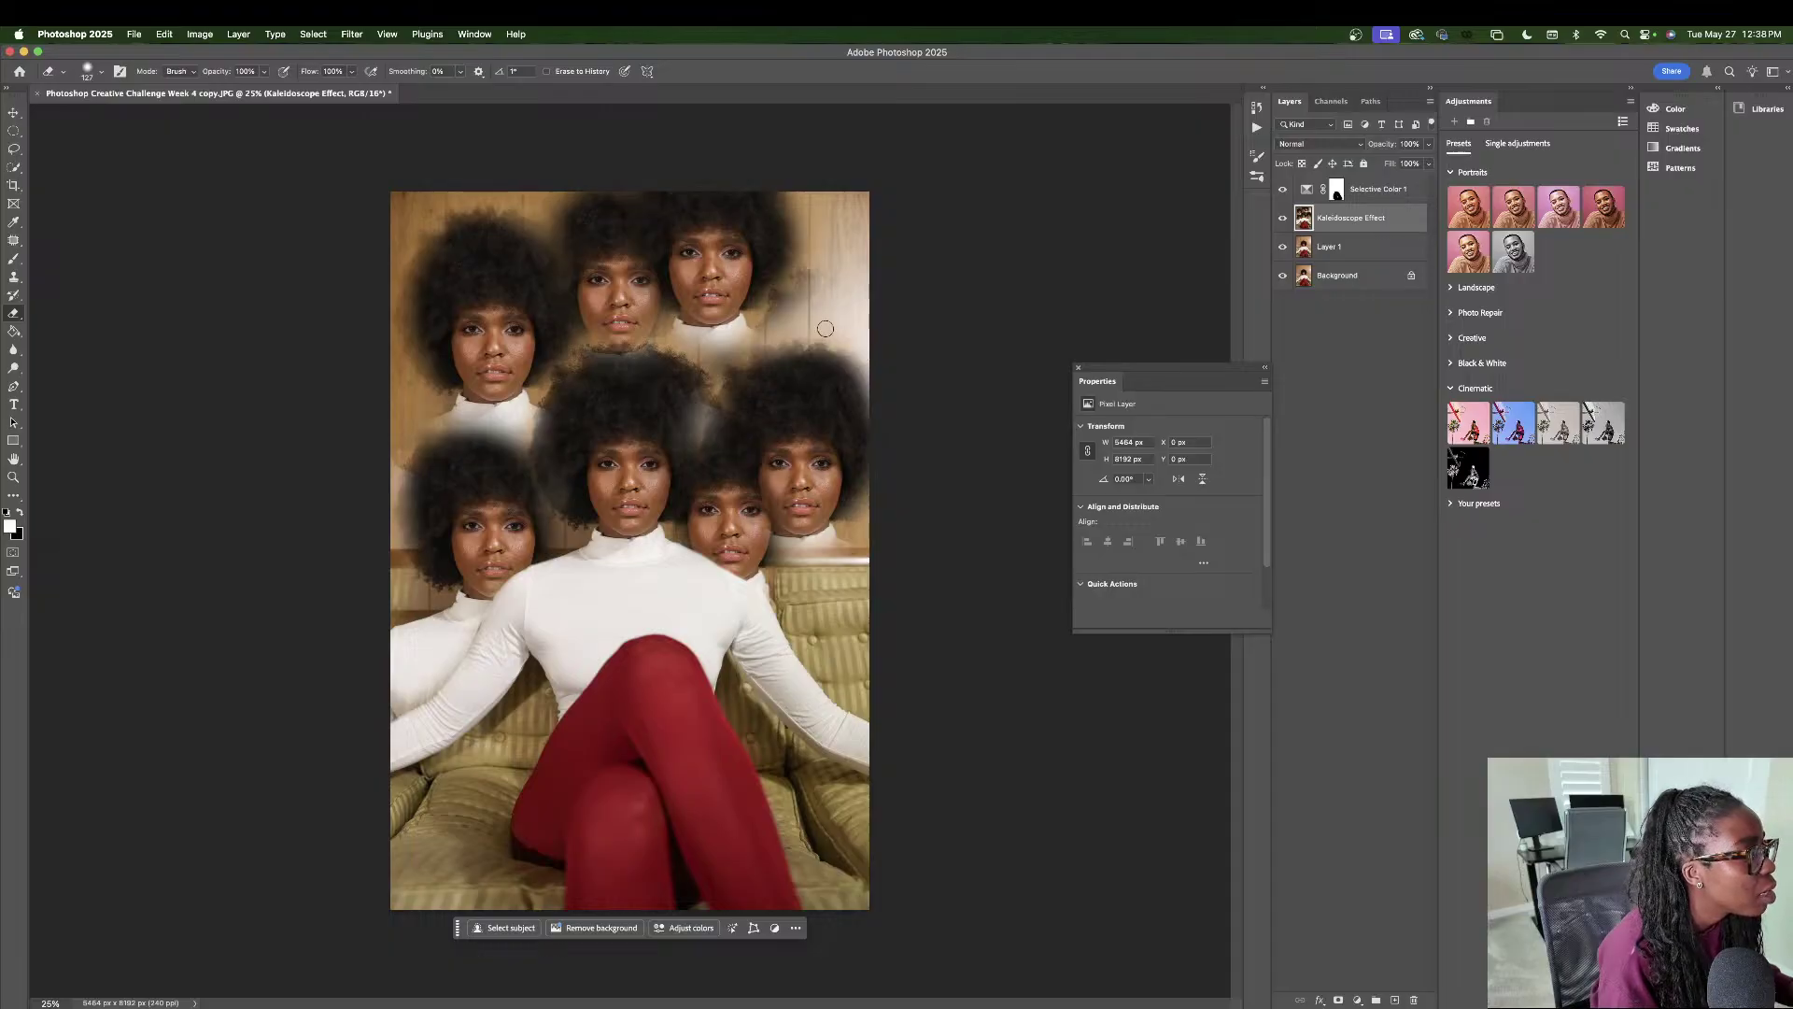
- Clone the head near the top of the photo onto the wall at its upper right, undoing the first misplaced stamp
left_click(14, 277)
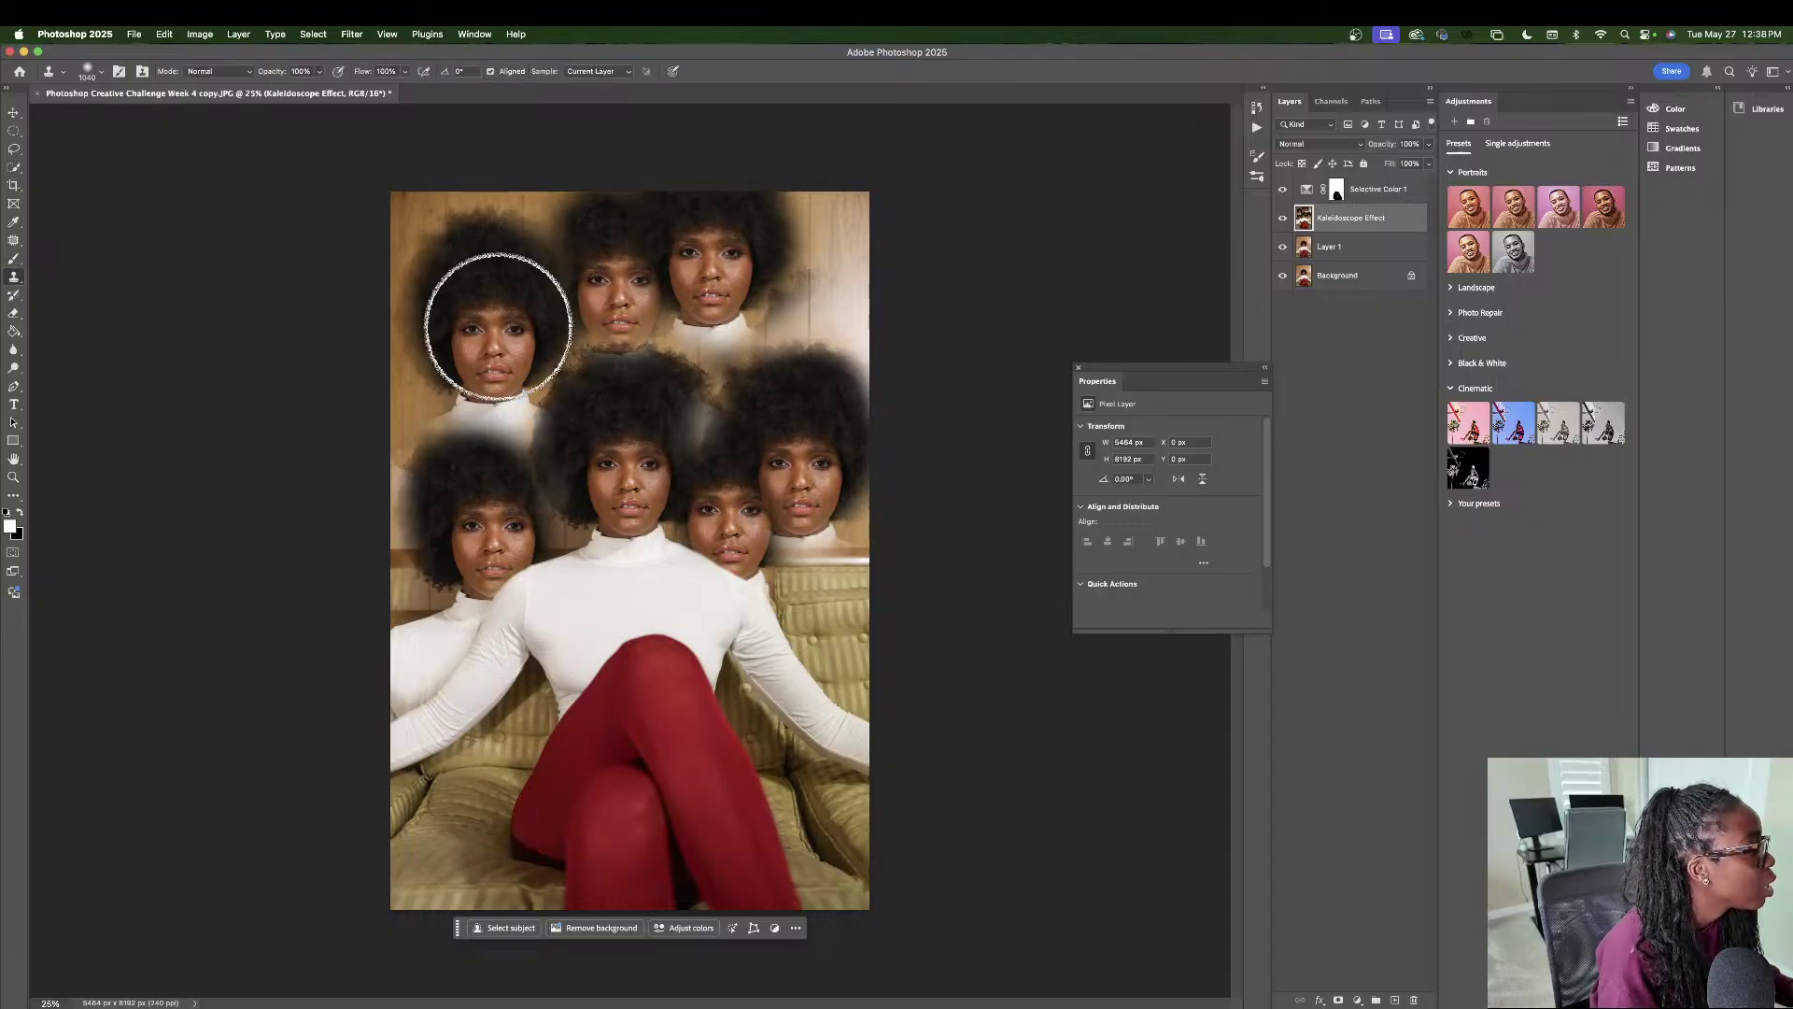
left_click(787, 490, "alt")
left_click_drag(812, 262, 809, 306)
key("super+z")
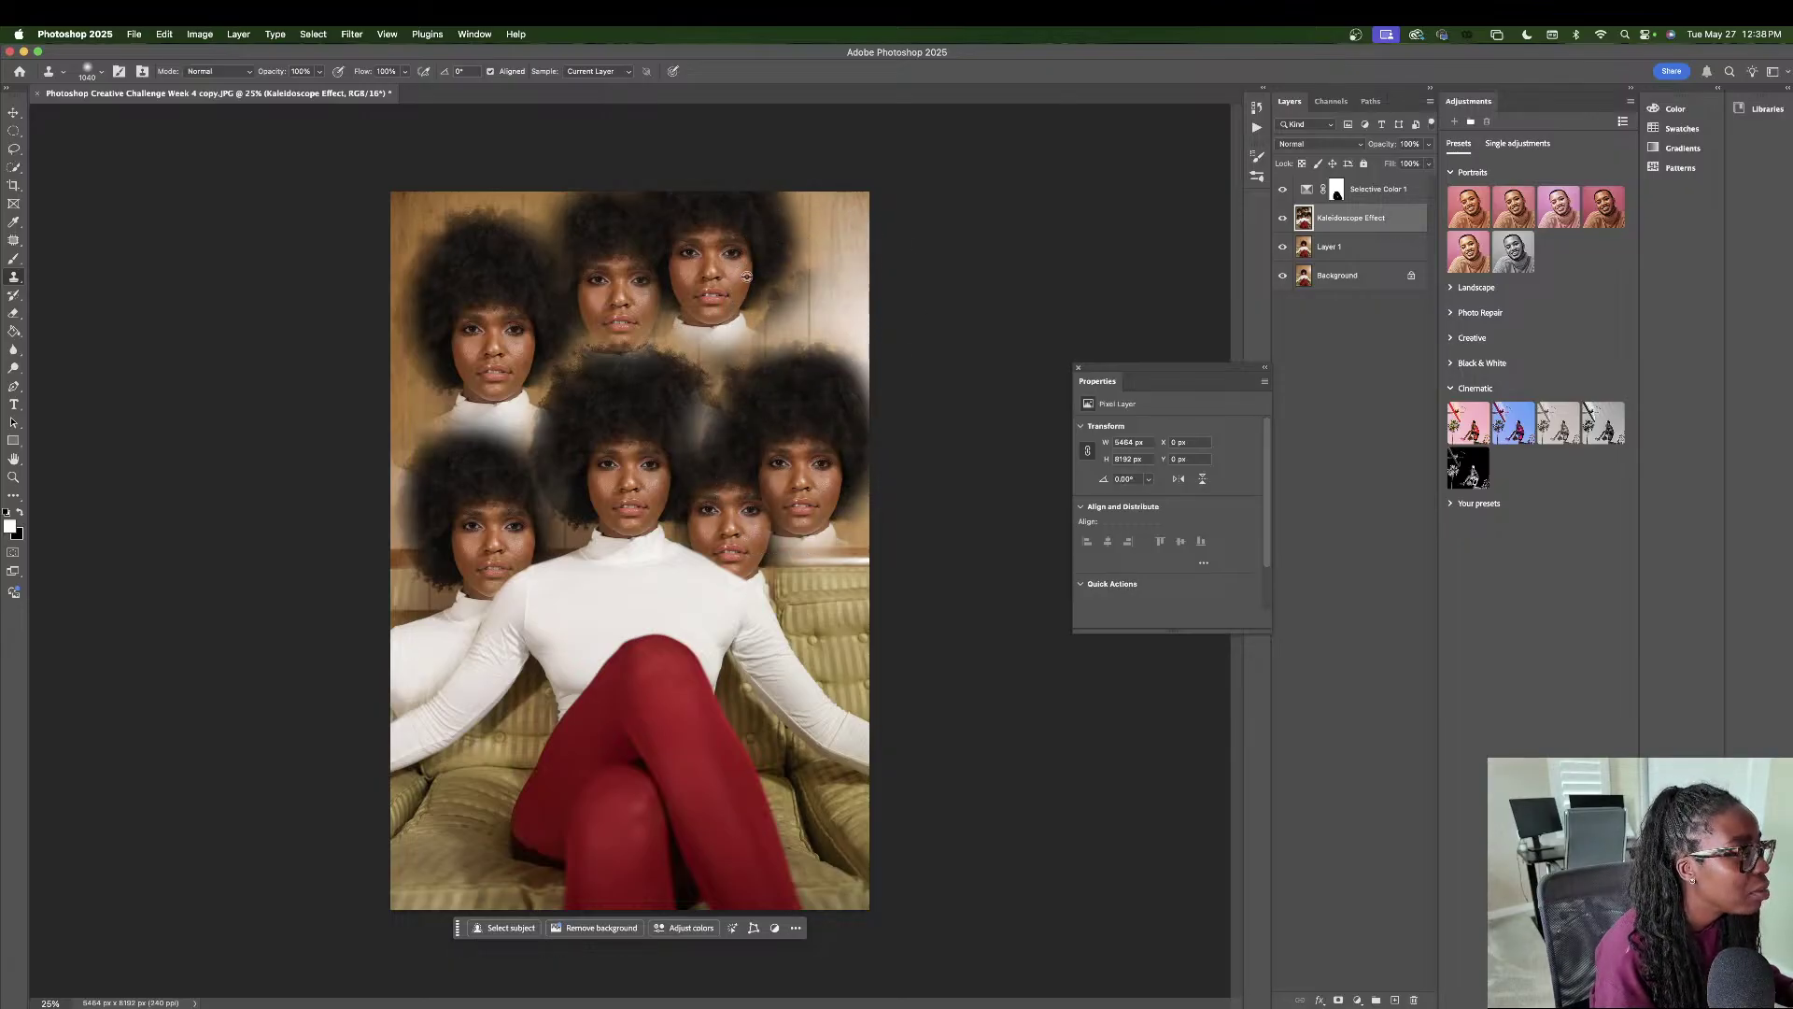
left_click(707, 257, "alt")
mouse_move(801, 293)
left_mouse_down()
mouse_move(814, 246)
mouse_move(830, 259)
mouse_move(824, 308)
left_mouse_up()
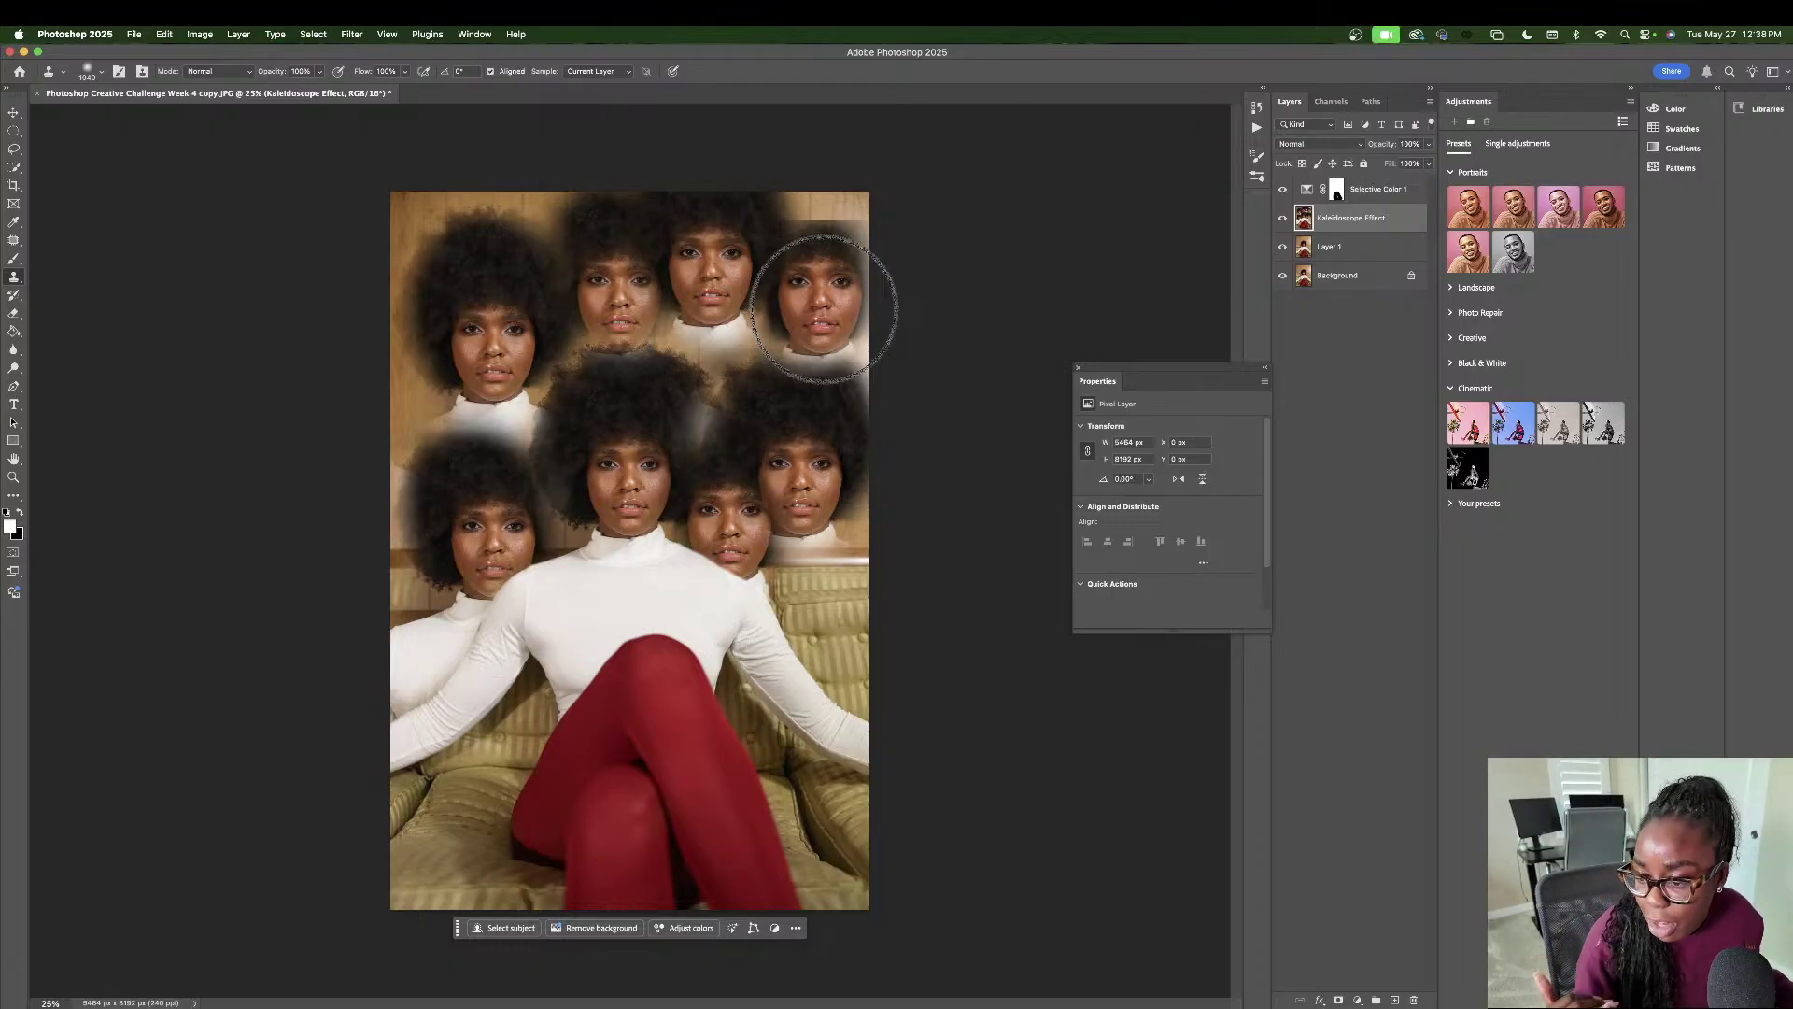
- Undo the oversized stamp and clone hair over the pale gap right of the woman's afro with a 201 px Clone Stamp
left_click(676, 414)
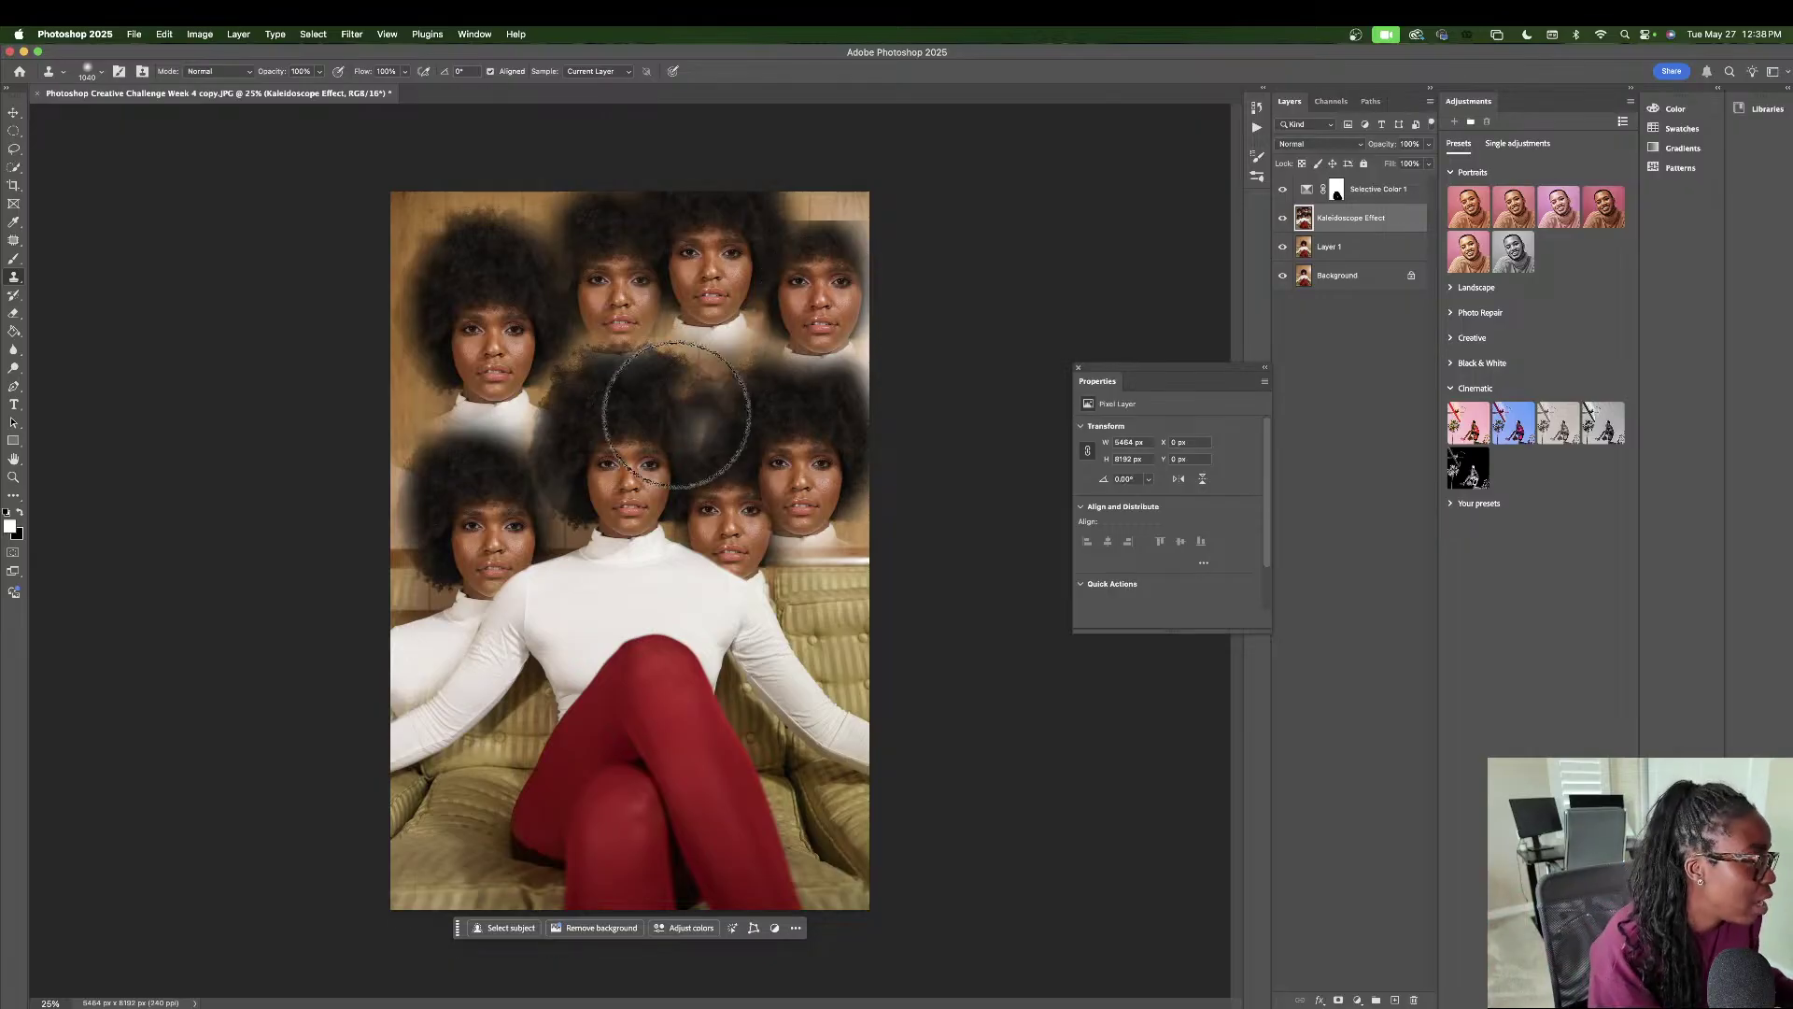
key("super+z")
left_click(589, 447, "alt")
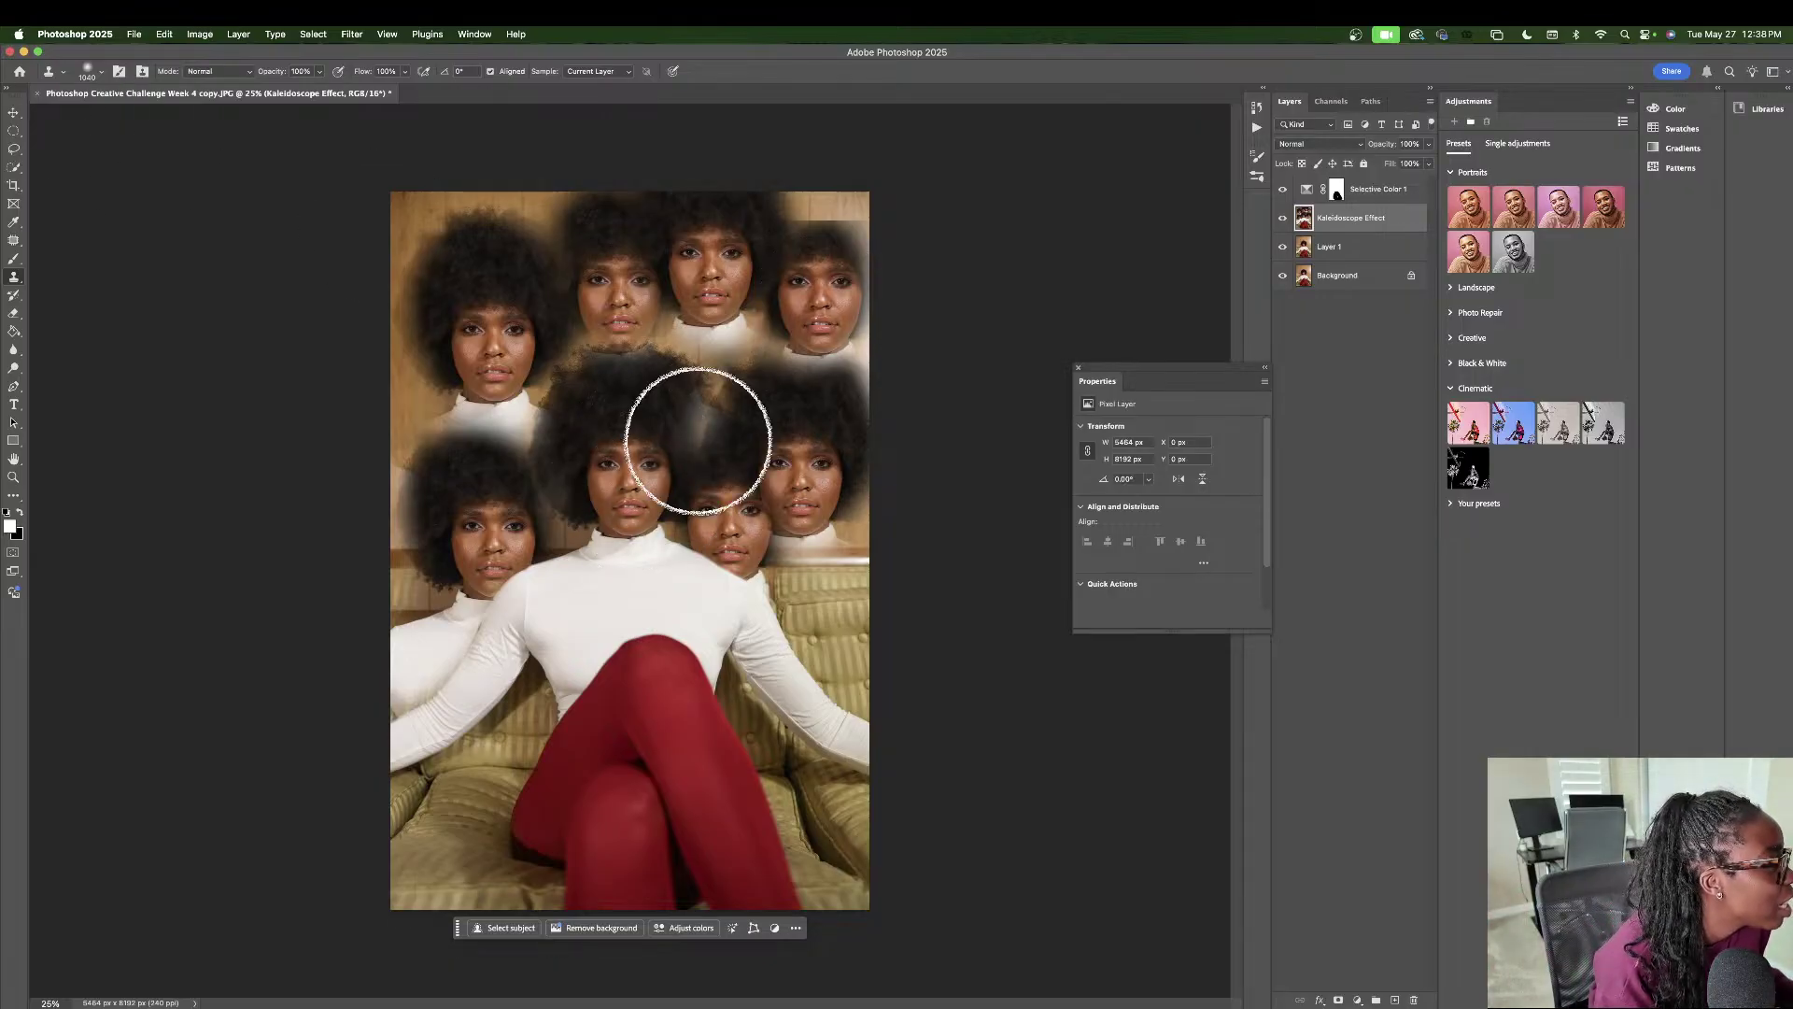
left_click(101, 72)
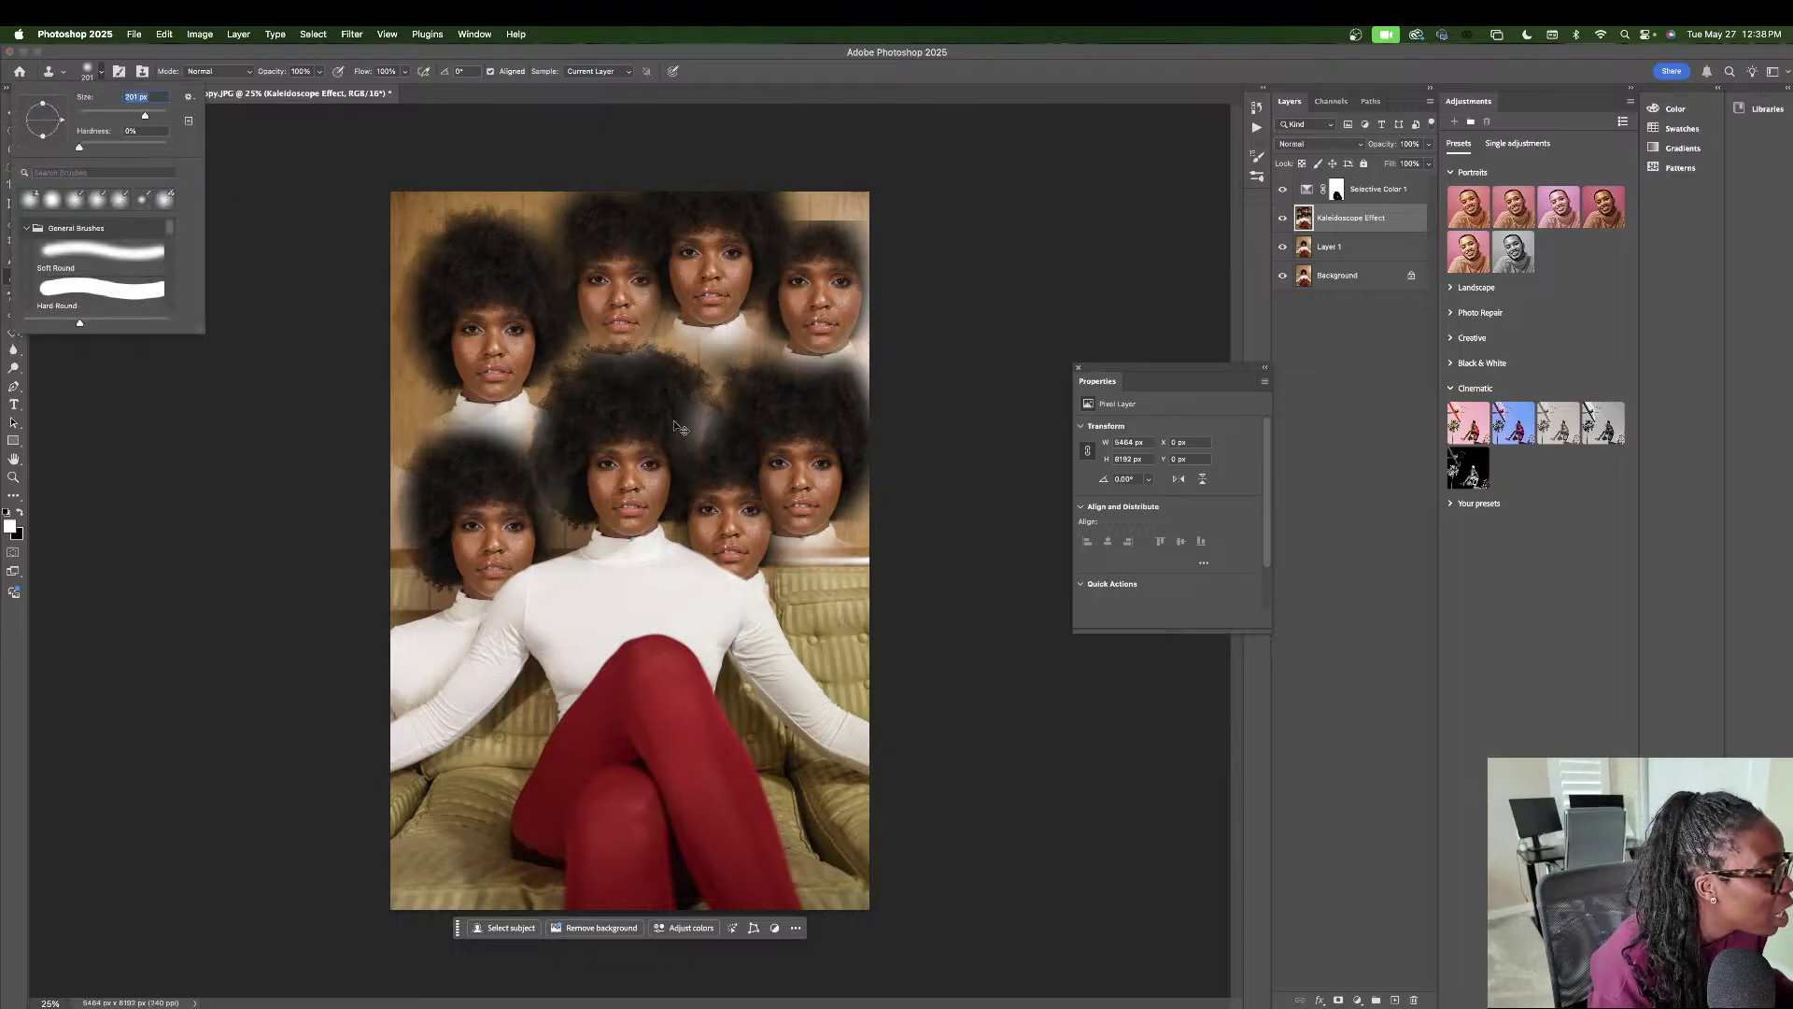
left_click(656, 379)
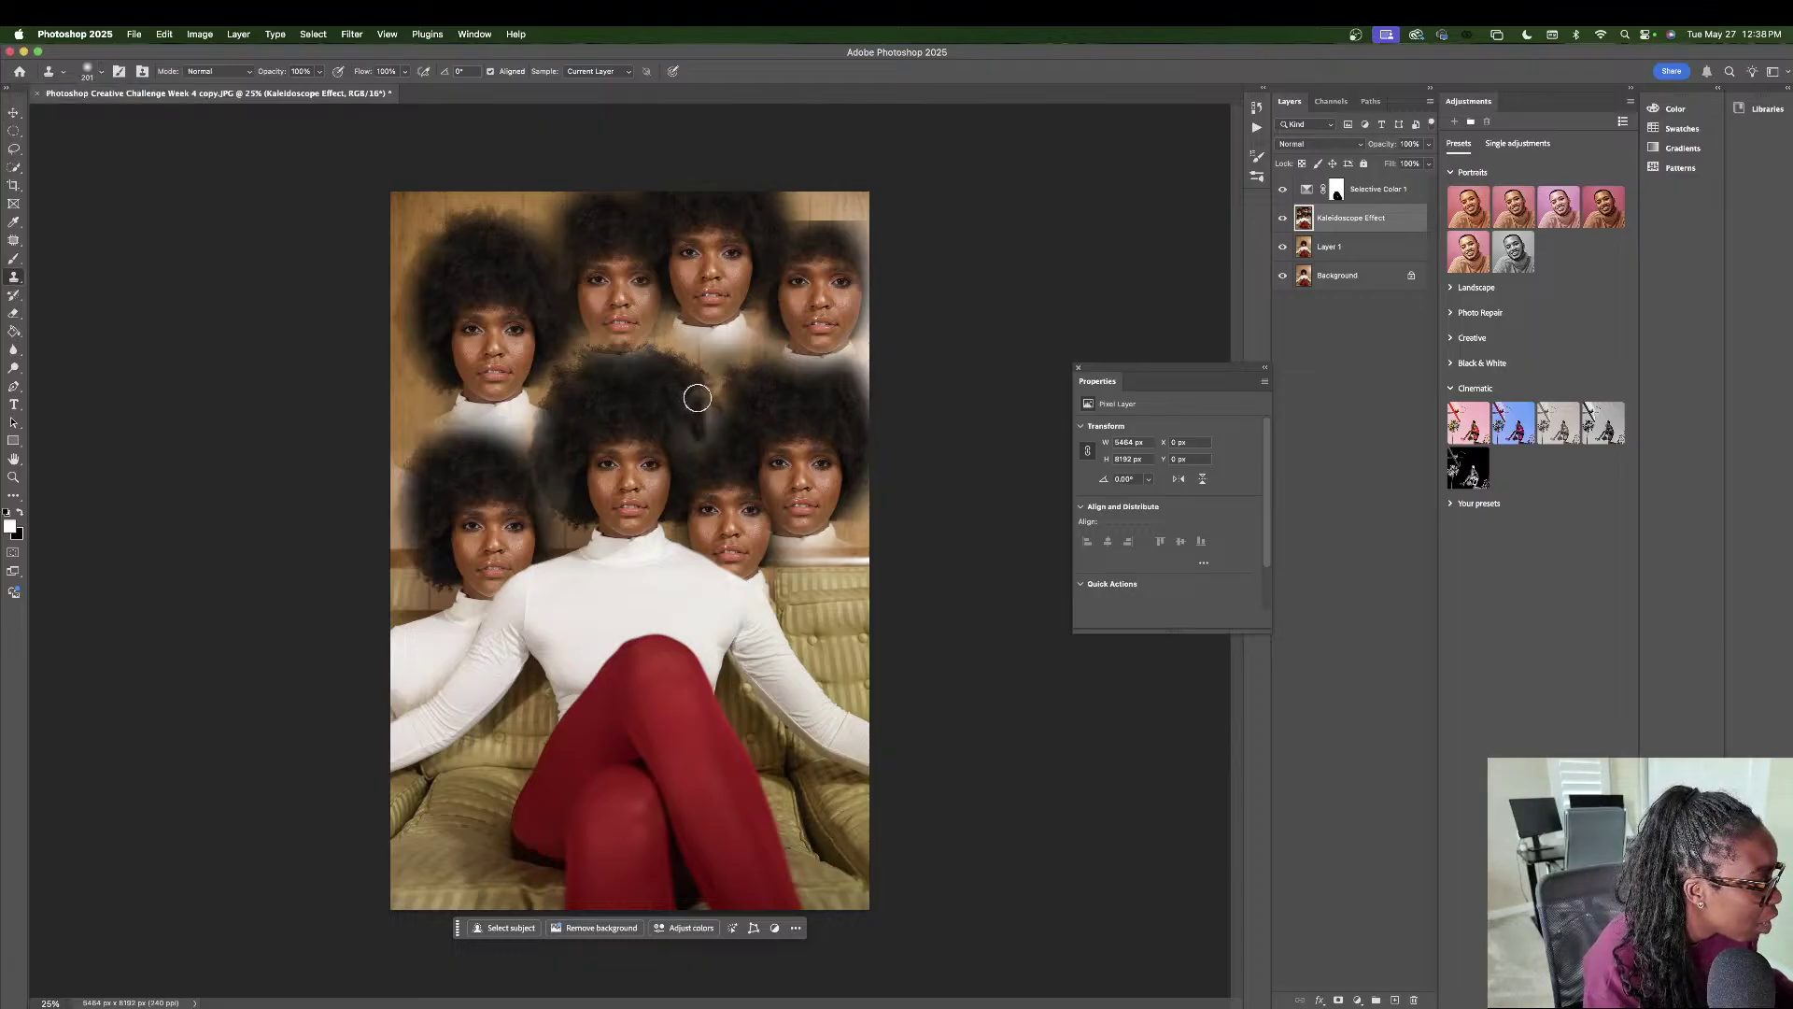
mouse_move(706, 423)
left_mouse_down()
mouse_move(696, 396)
mouse_move(713, 439)
mouse_move(696, 389)
mouse_move(721, 419)
left_mouse_up()
left_click(657, 392, "alt")
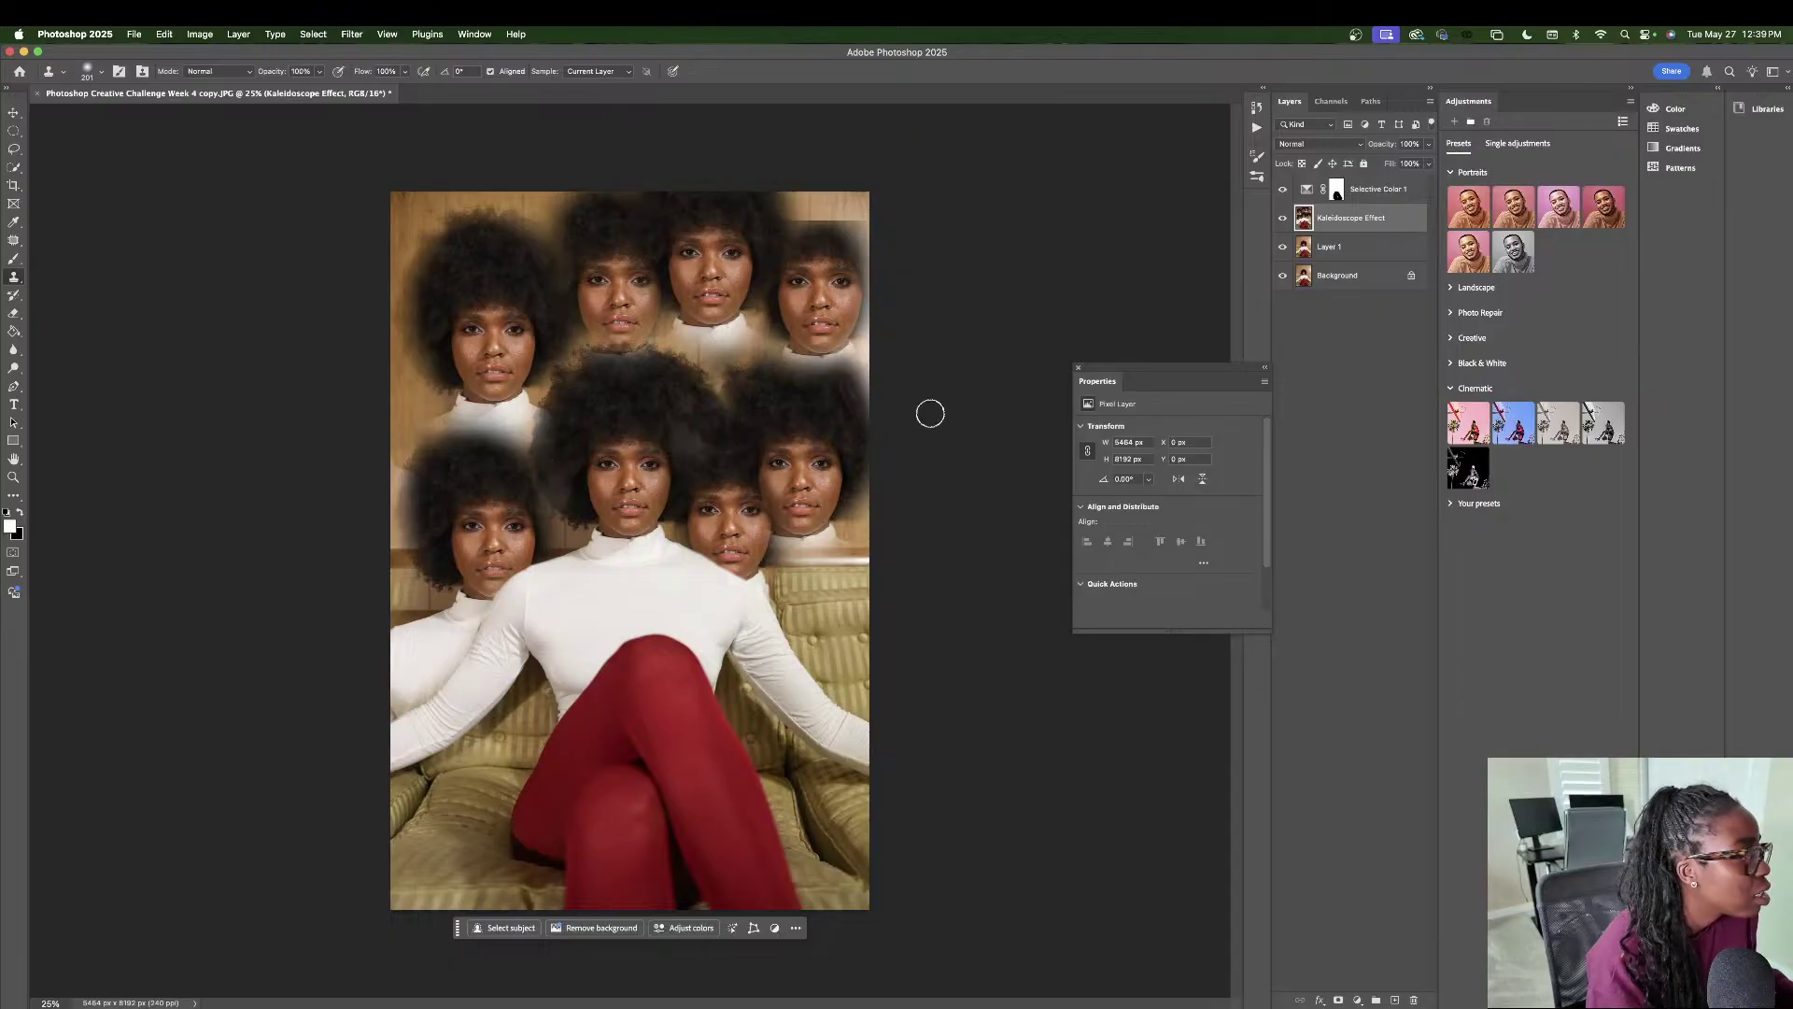
- Compare the image with the Kaleidoscope Effect layer hidden and shown
left_click(1282, 219)
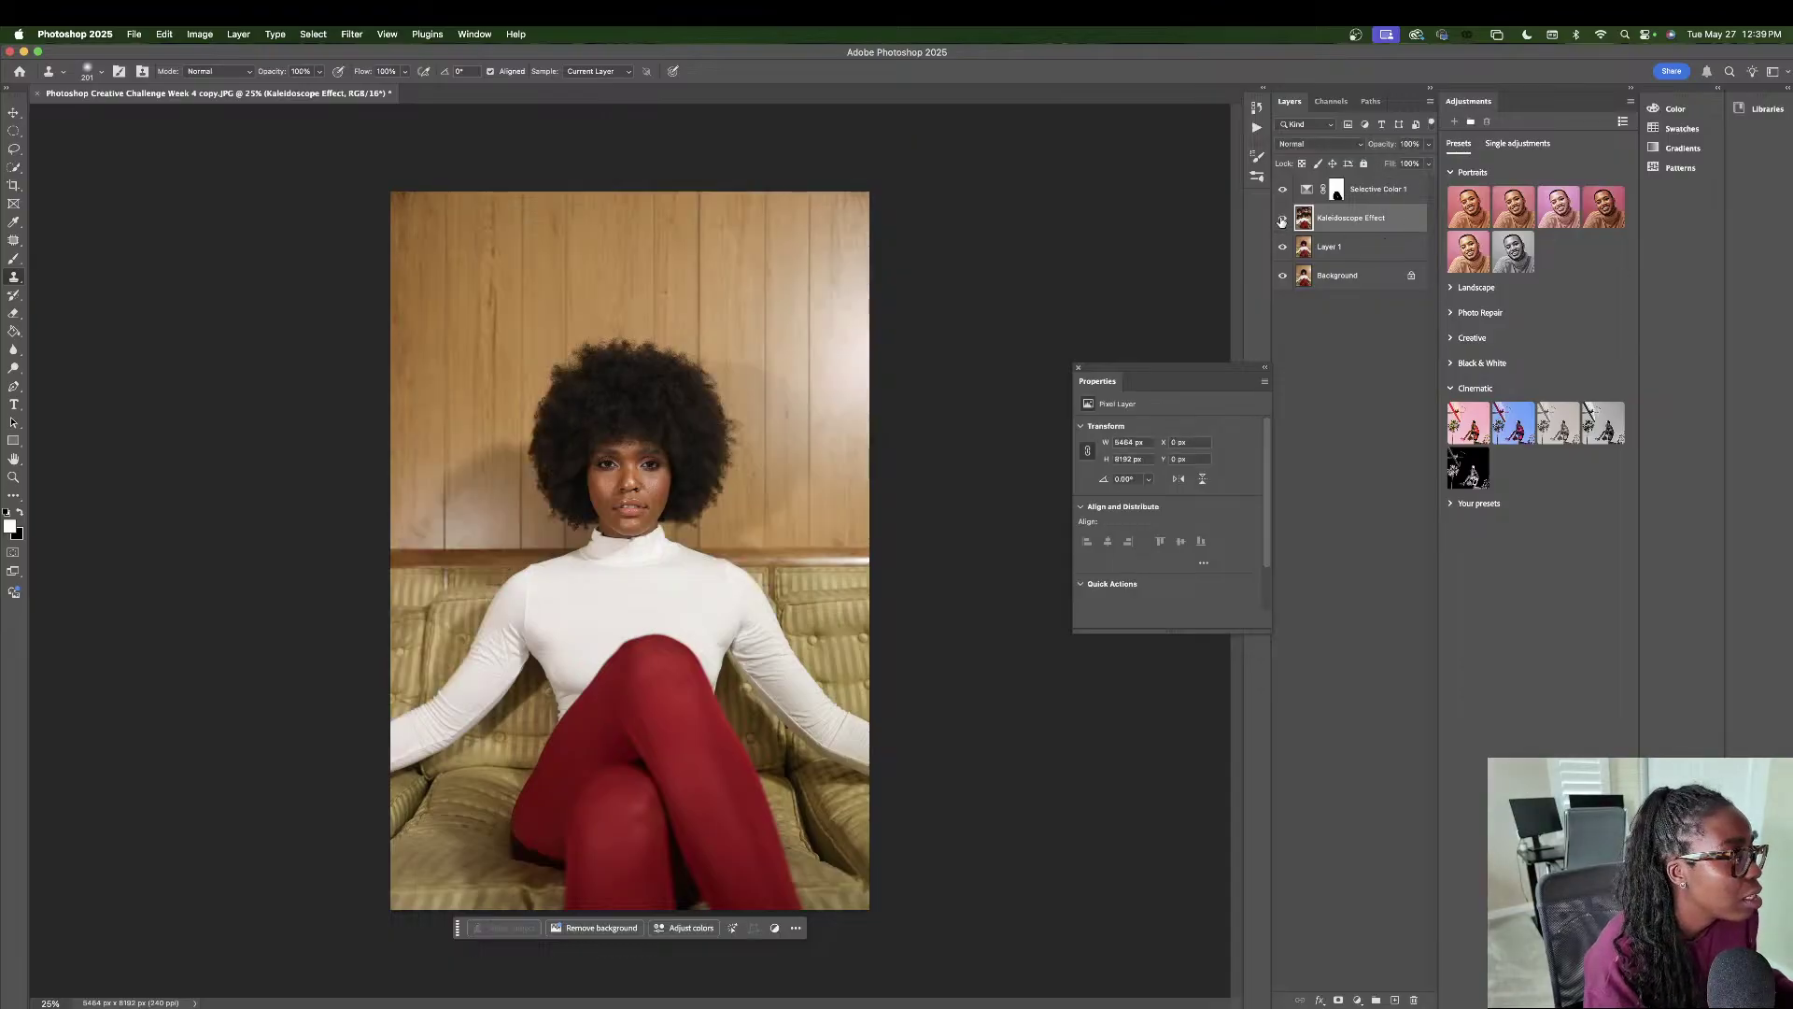
left_click(1282, 219)
left_click(1282, 218)
left_click(1283, 218)
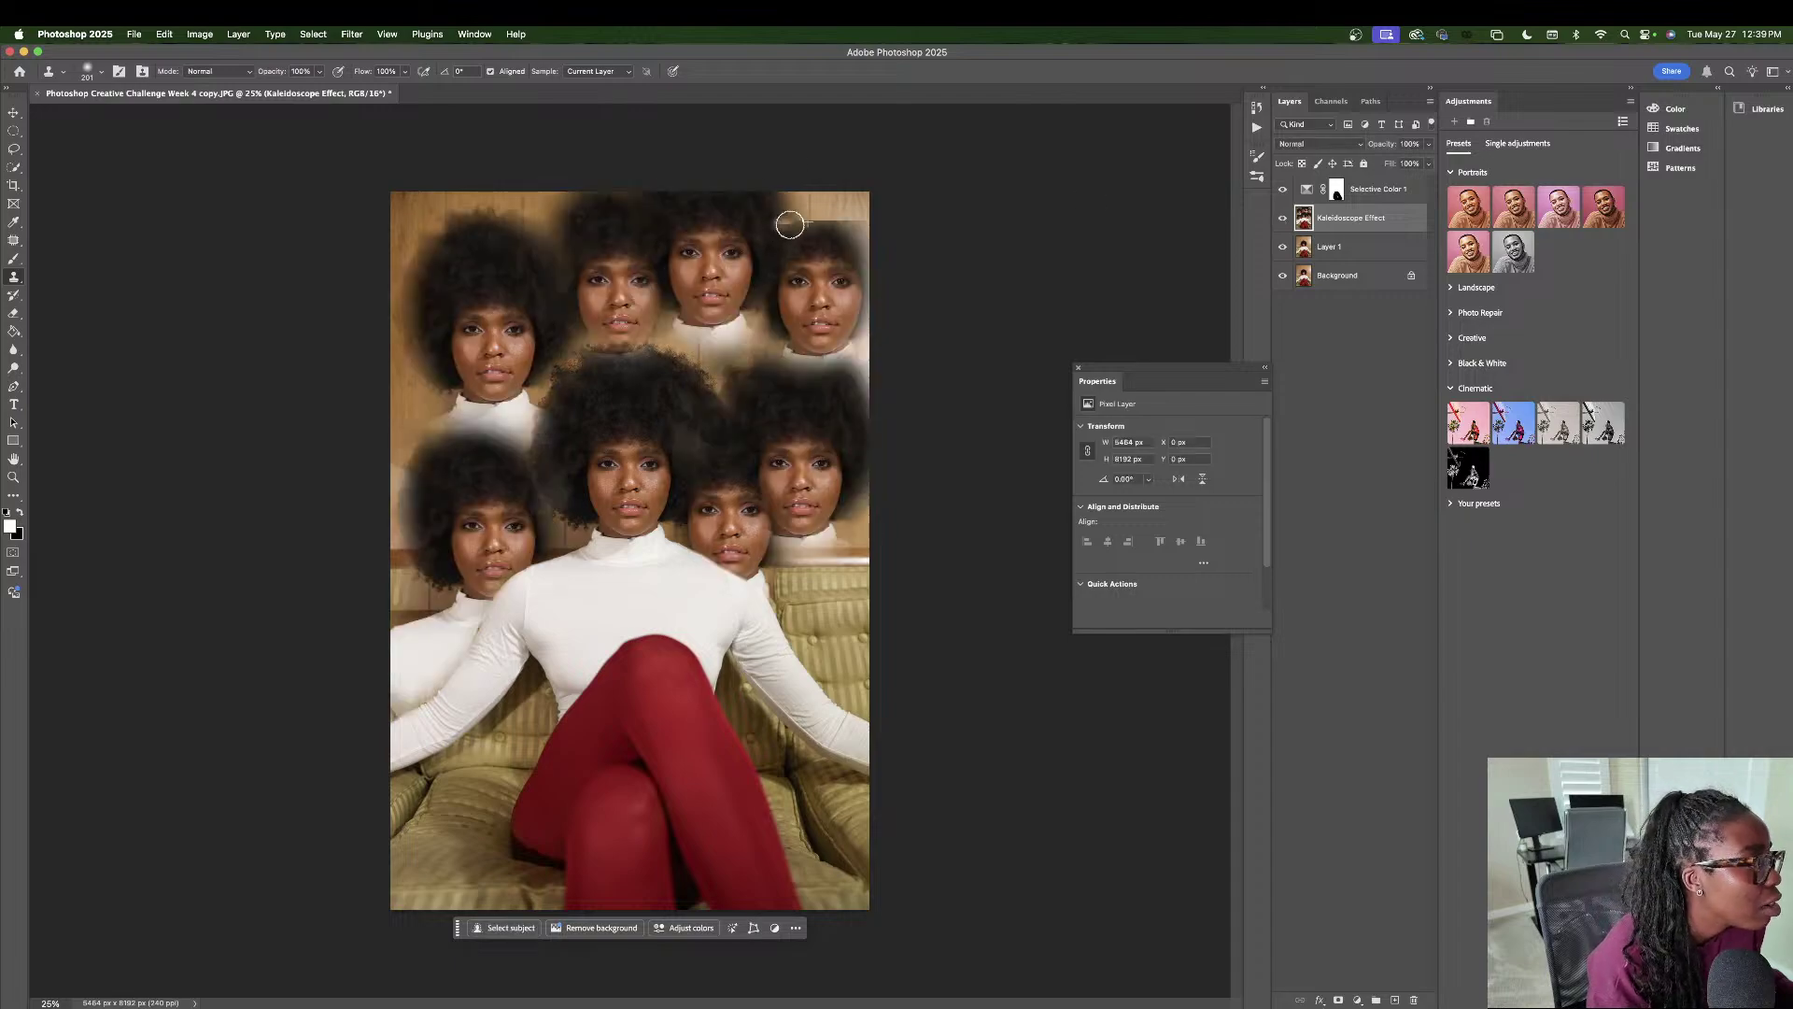
- Erase the hard edge above the upper-right cloned head on the Kaleidoscope Effect layer
left_click(14, 321)
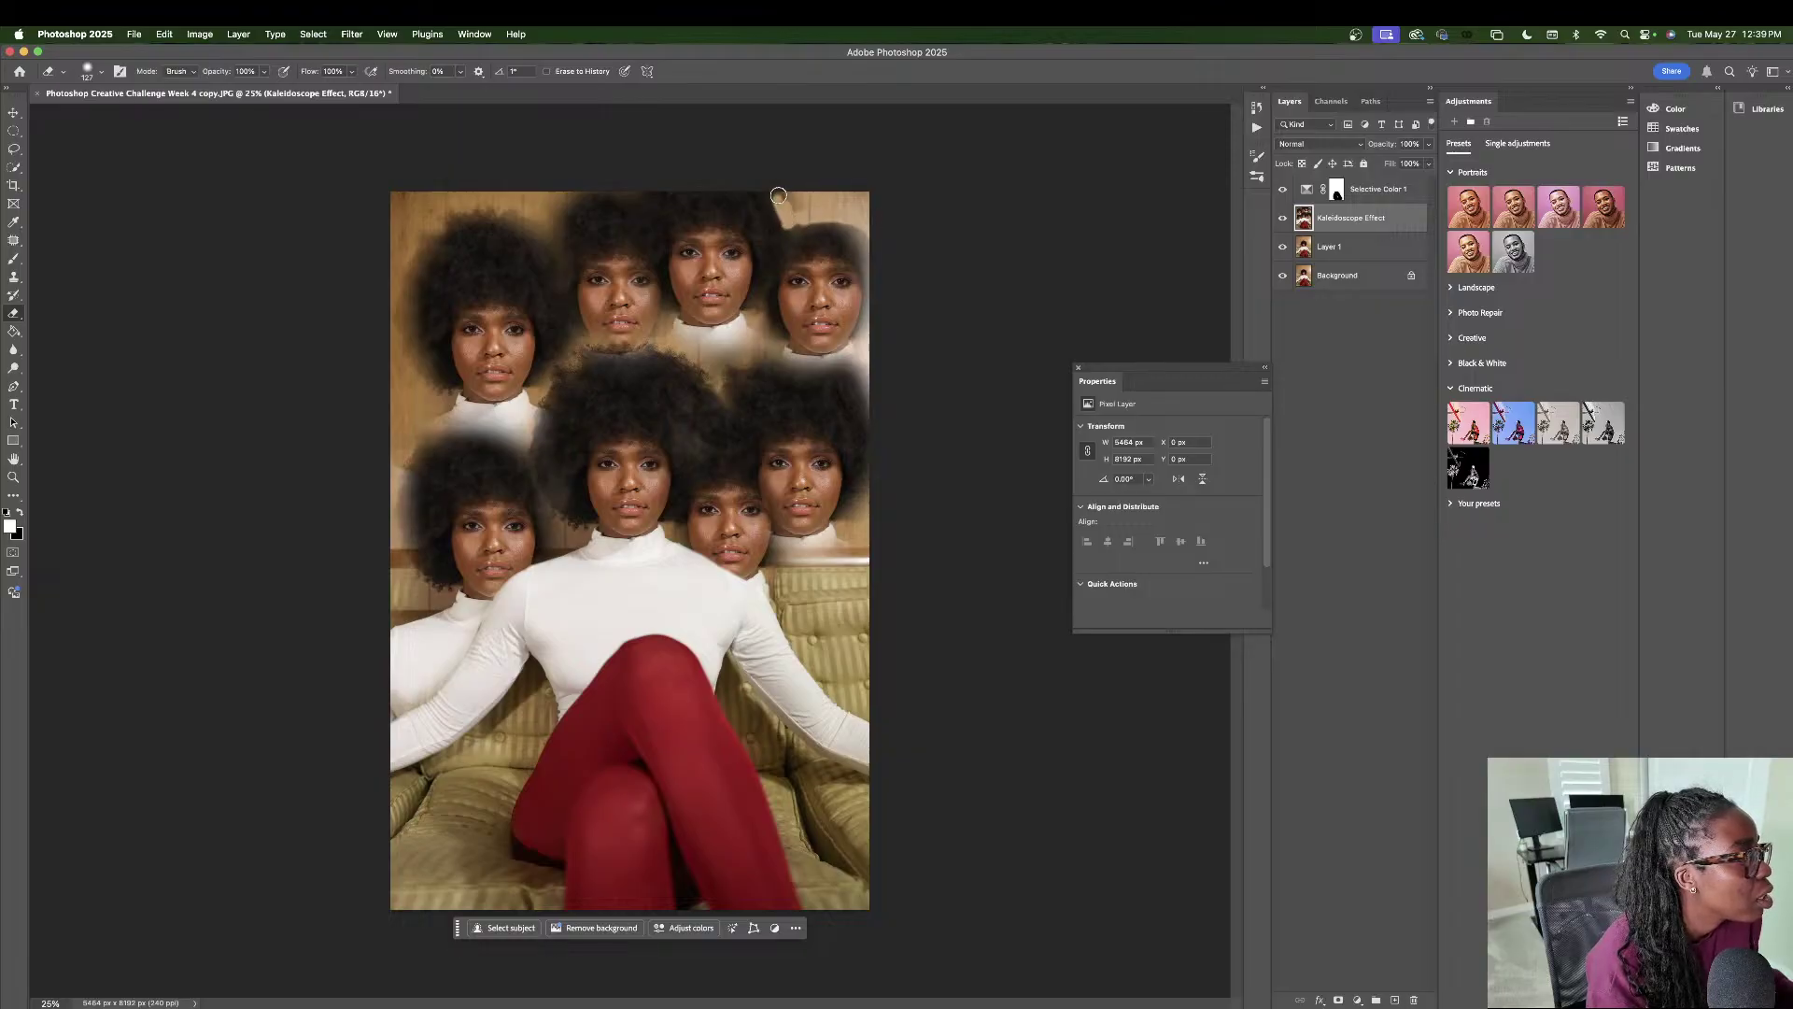
left_click_drag(840, 215, 898, 239)
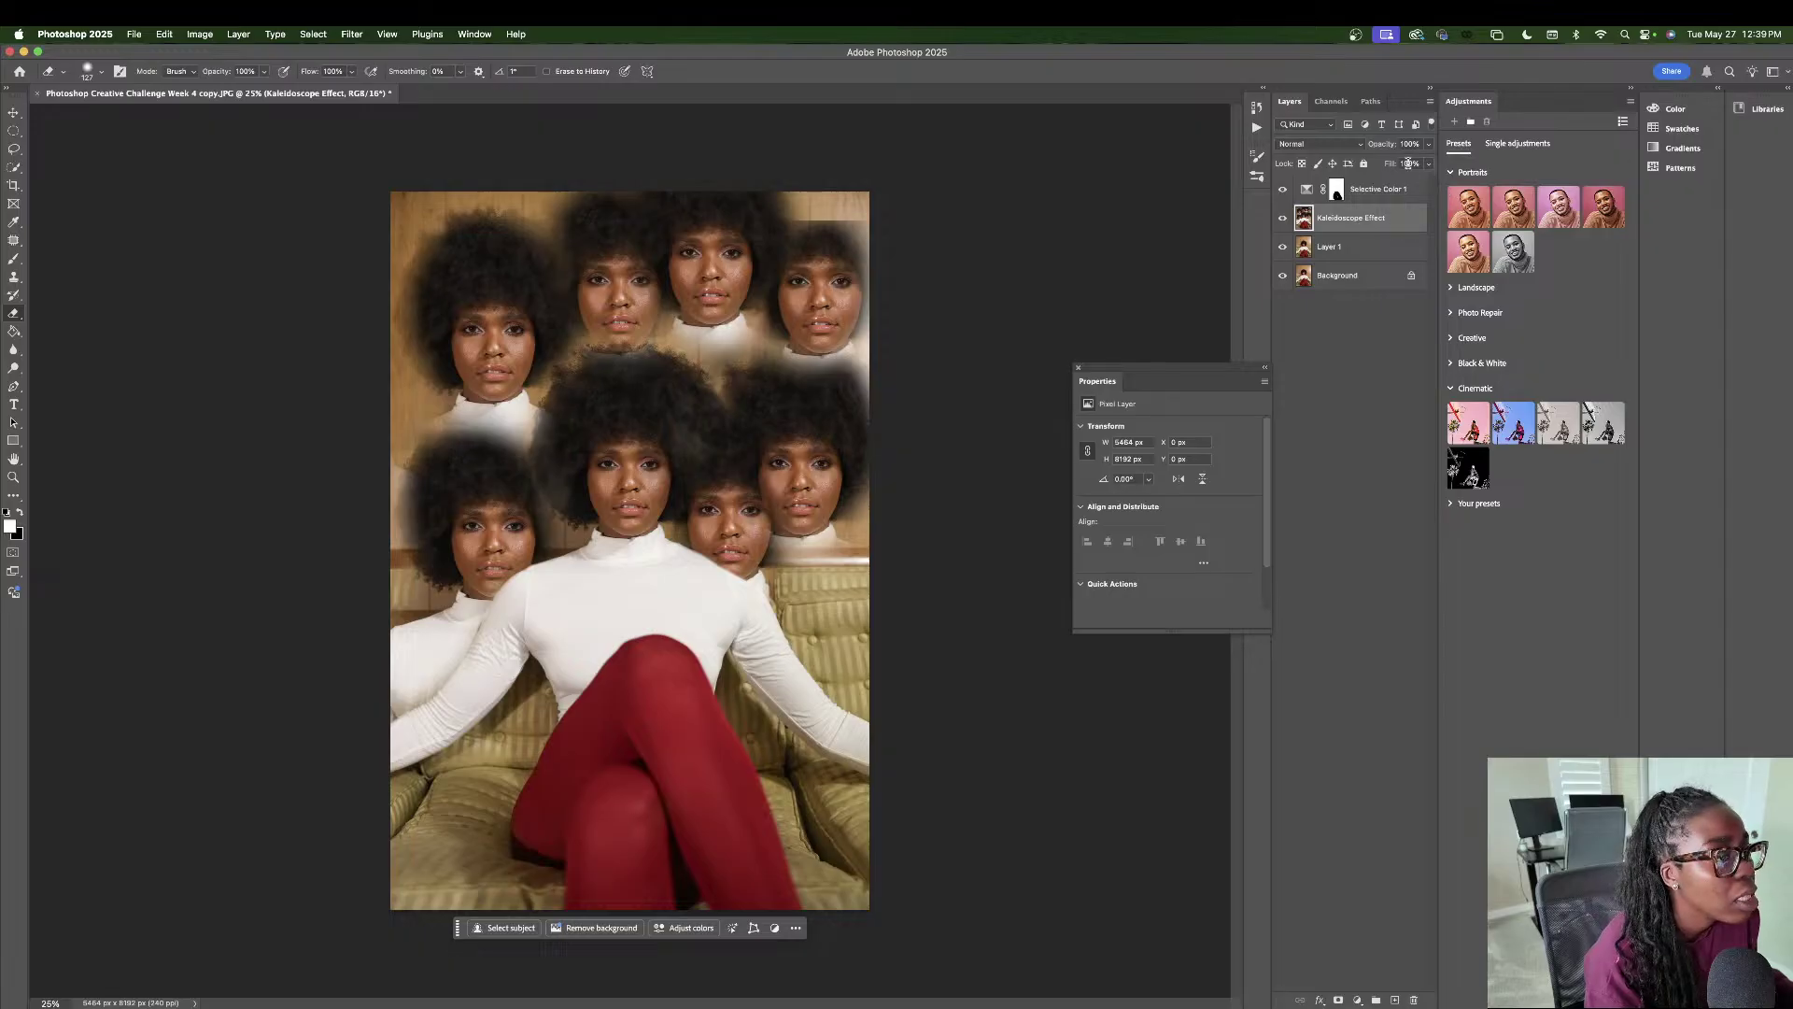
- Try the Kaleidoscope Effect layer at 71% opacity and restore it to 100%
left_click(1429, 144)
left_click_drag(1405, 167, 1409, 165)
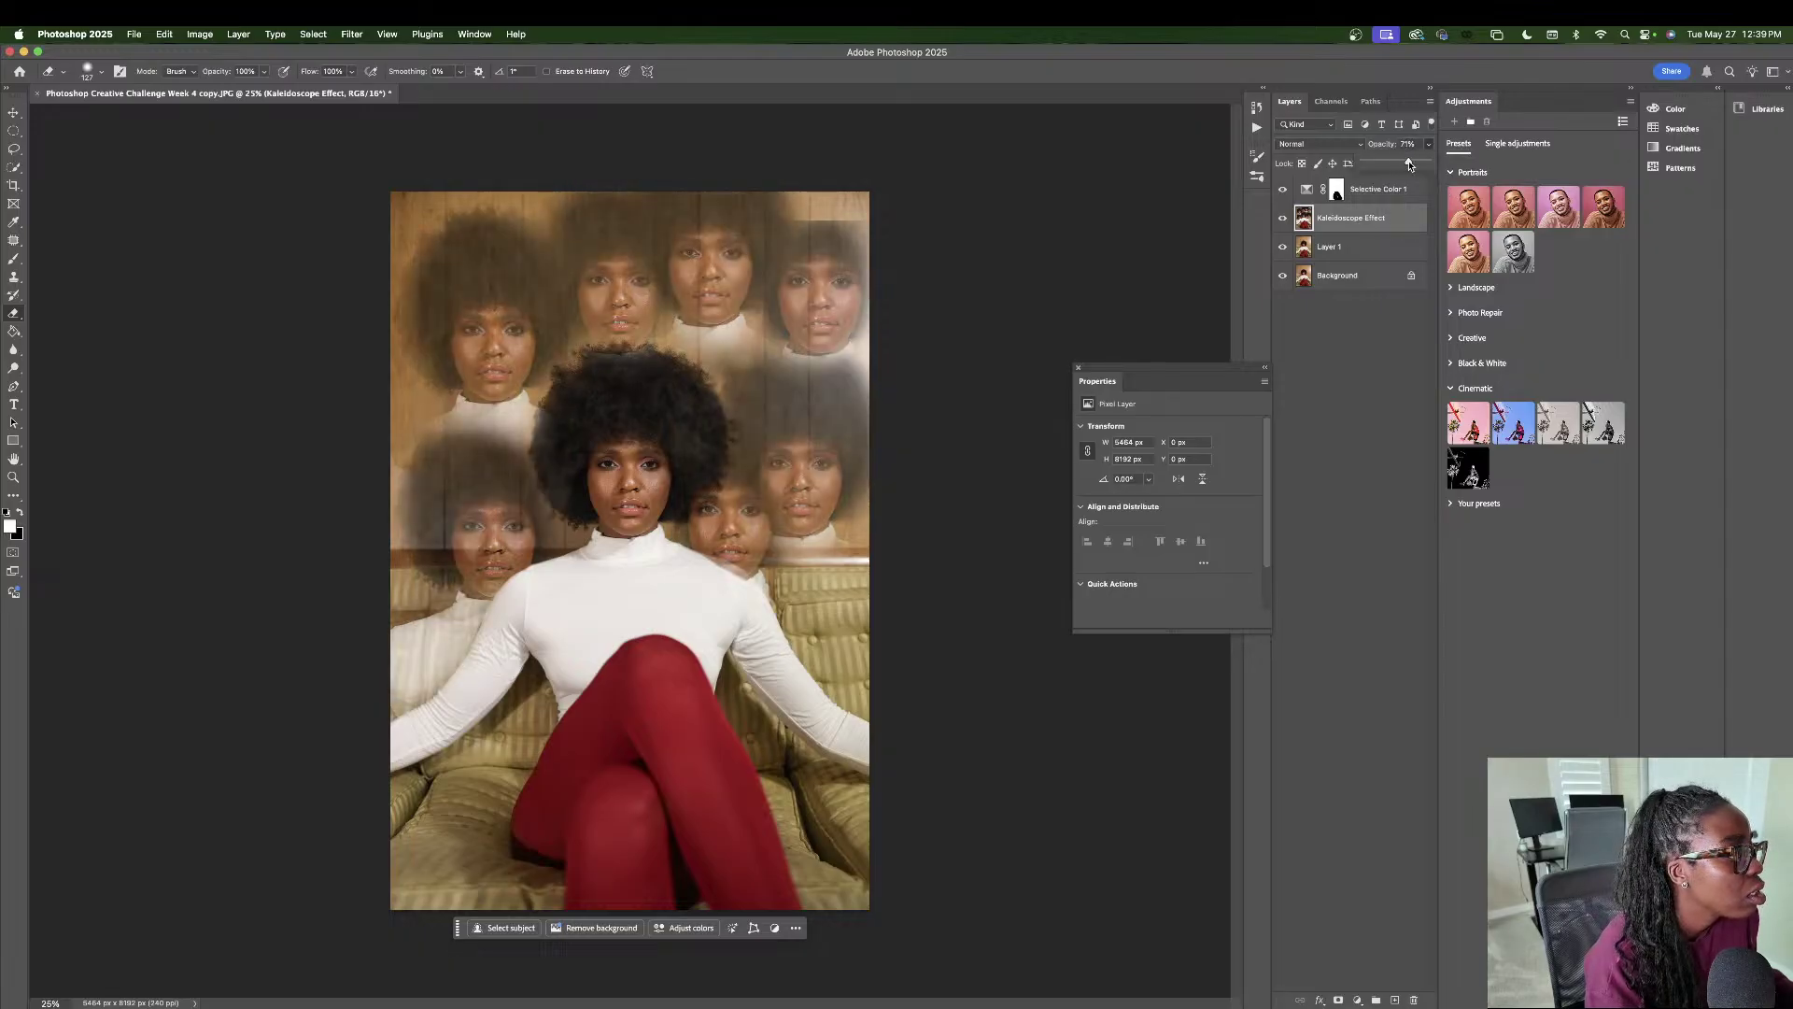
left_click_drag(1409, 165, 1445, 166)
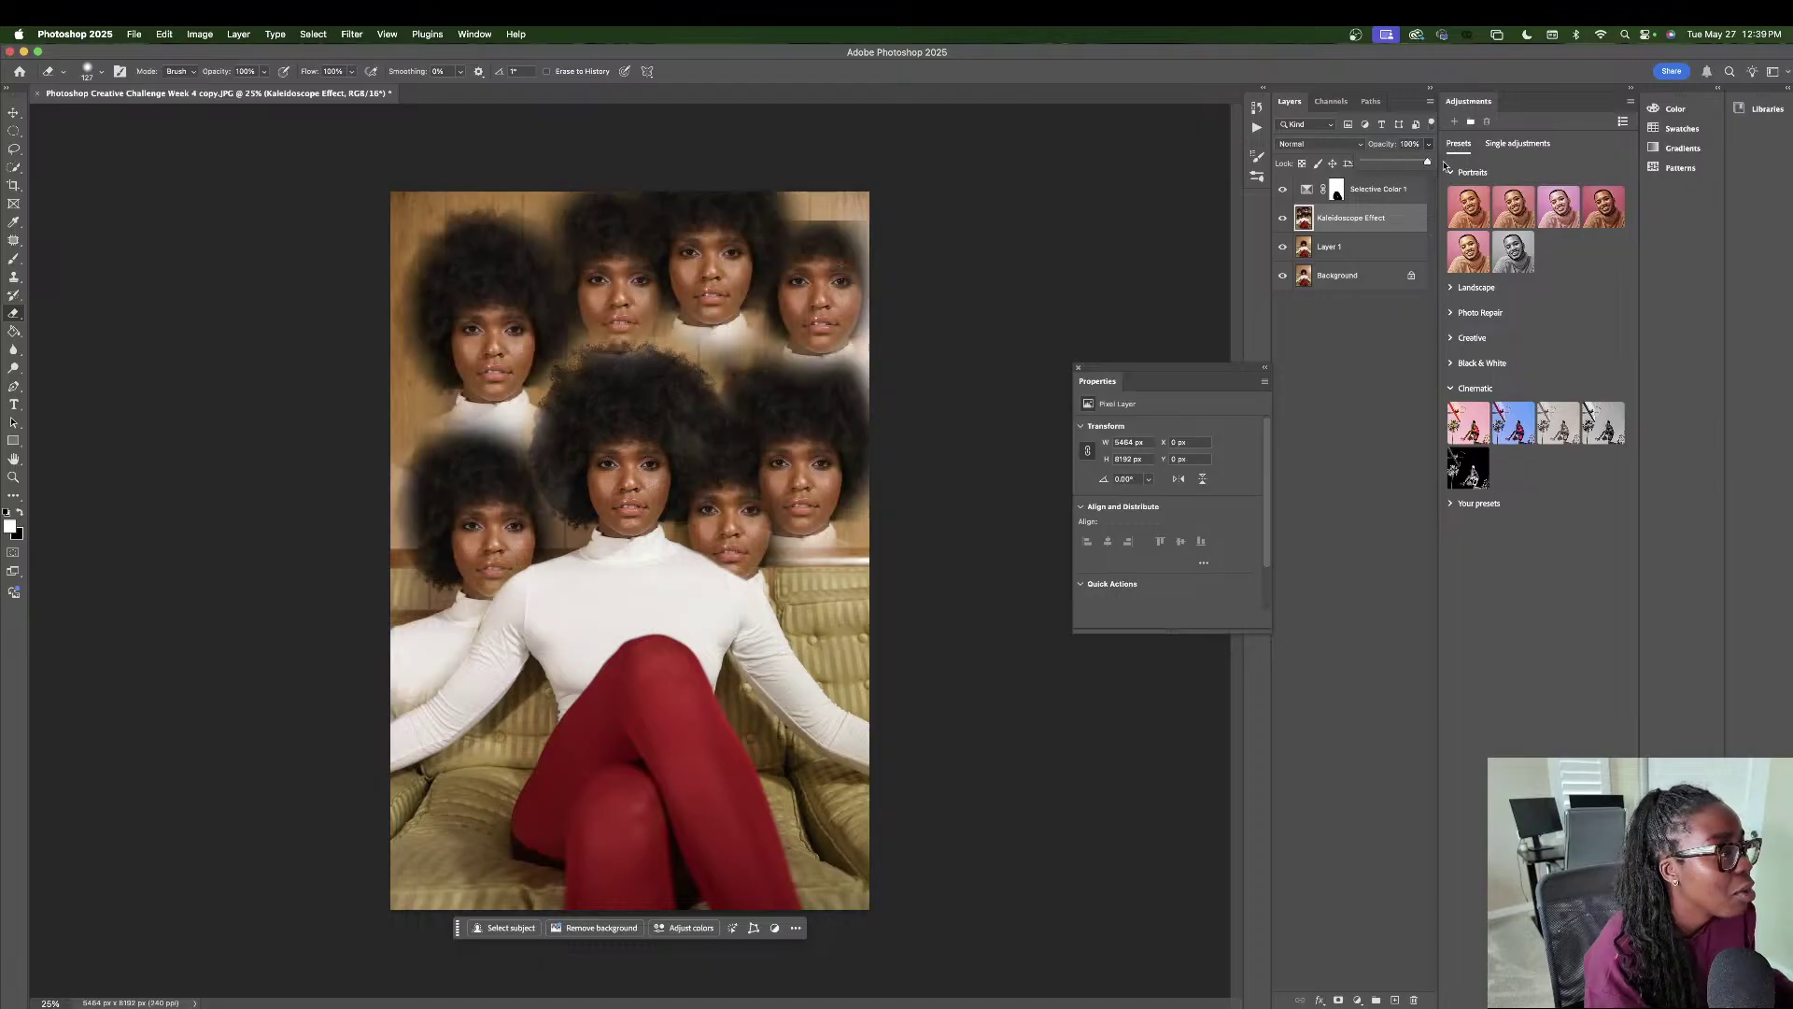
- Switch to the Clone Stamp and set its soft brush to 508 px
left_click(16, 280)
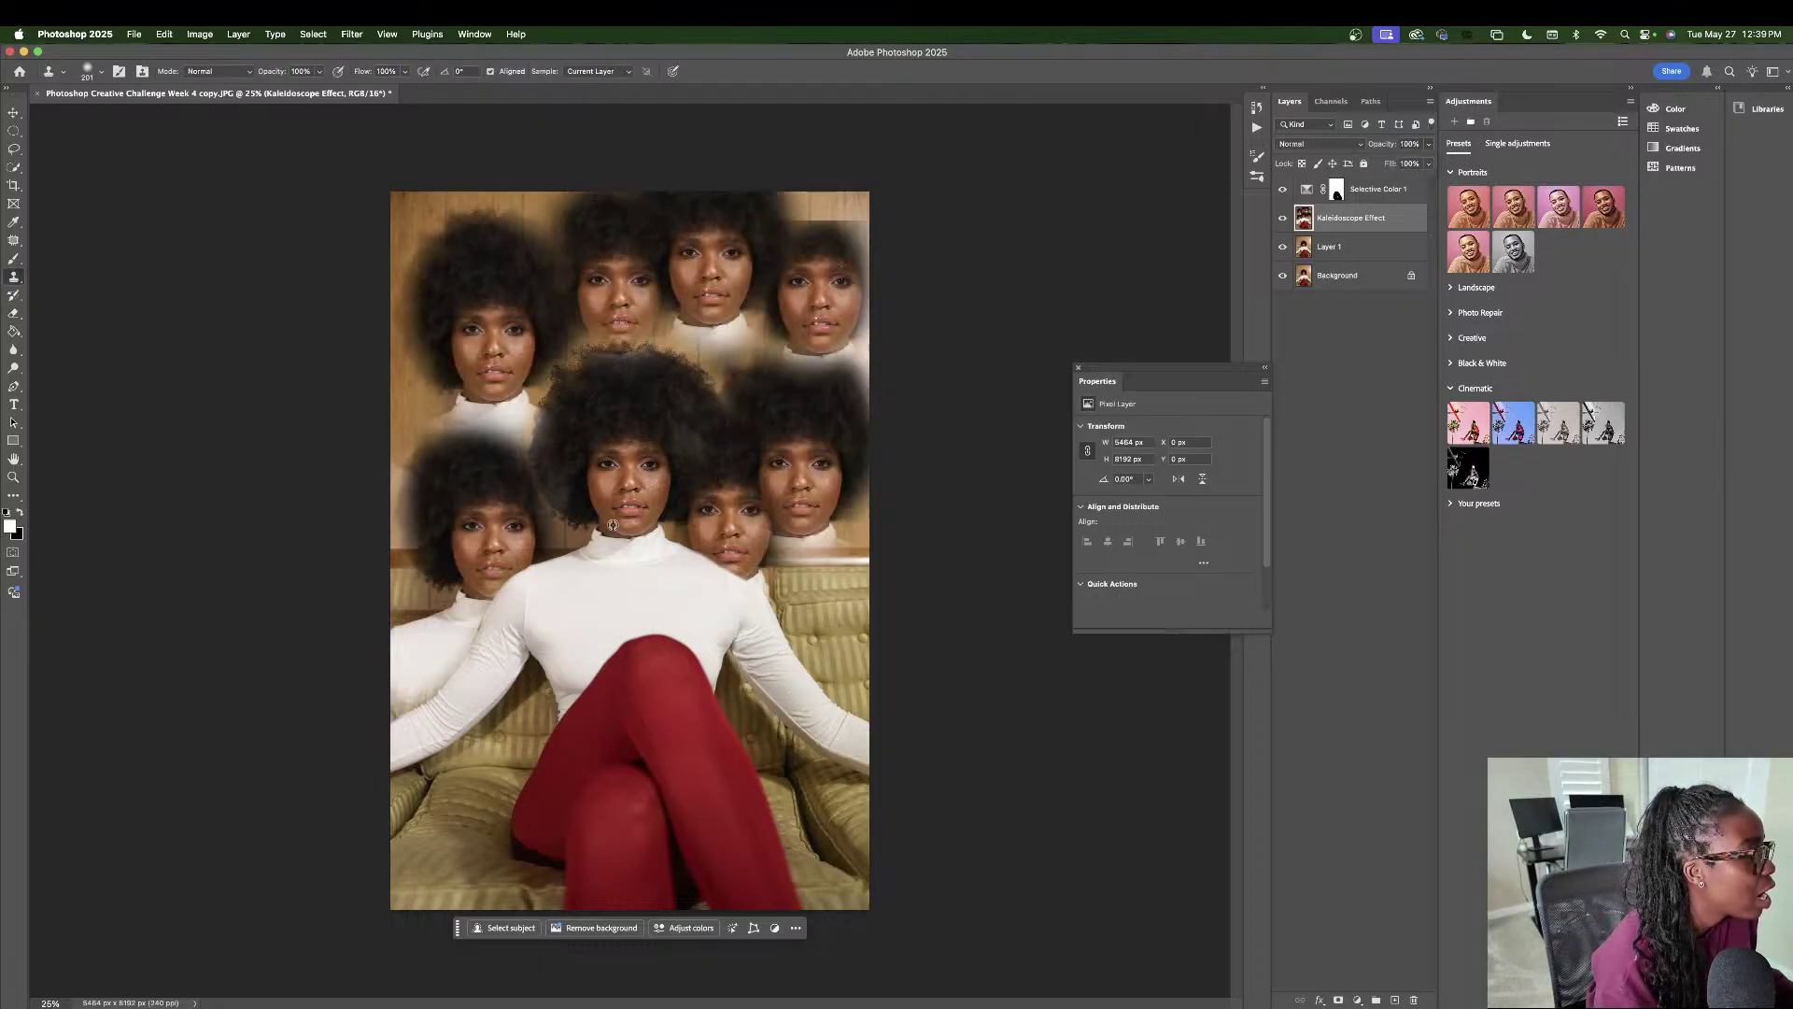
left_click(87, 71)
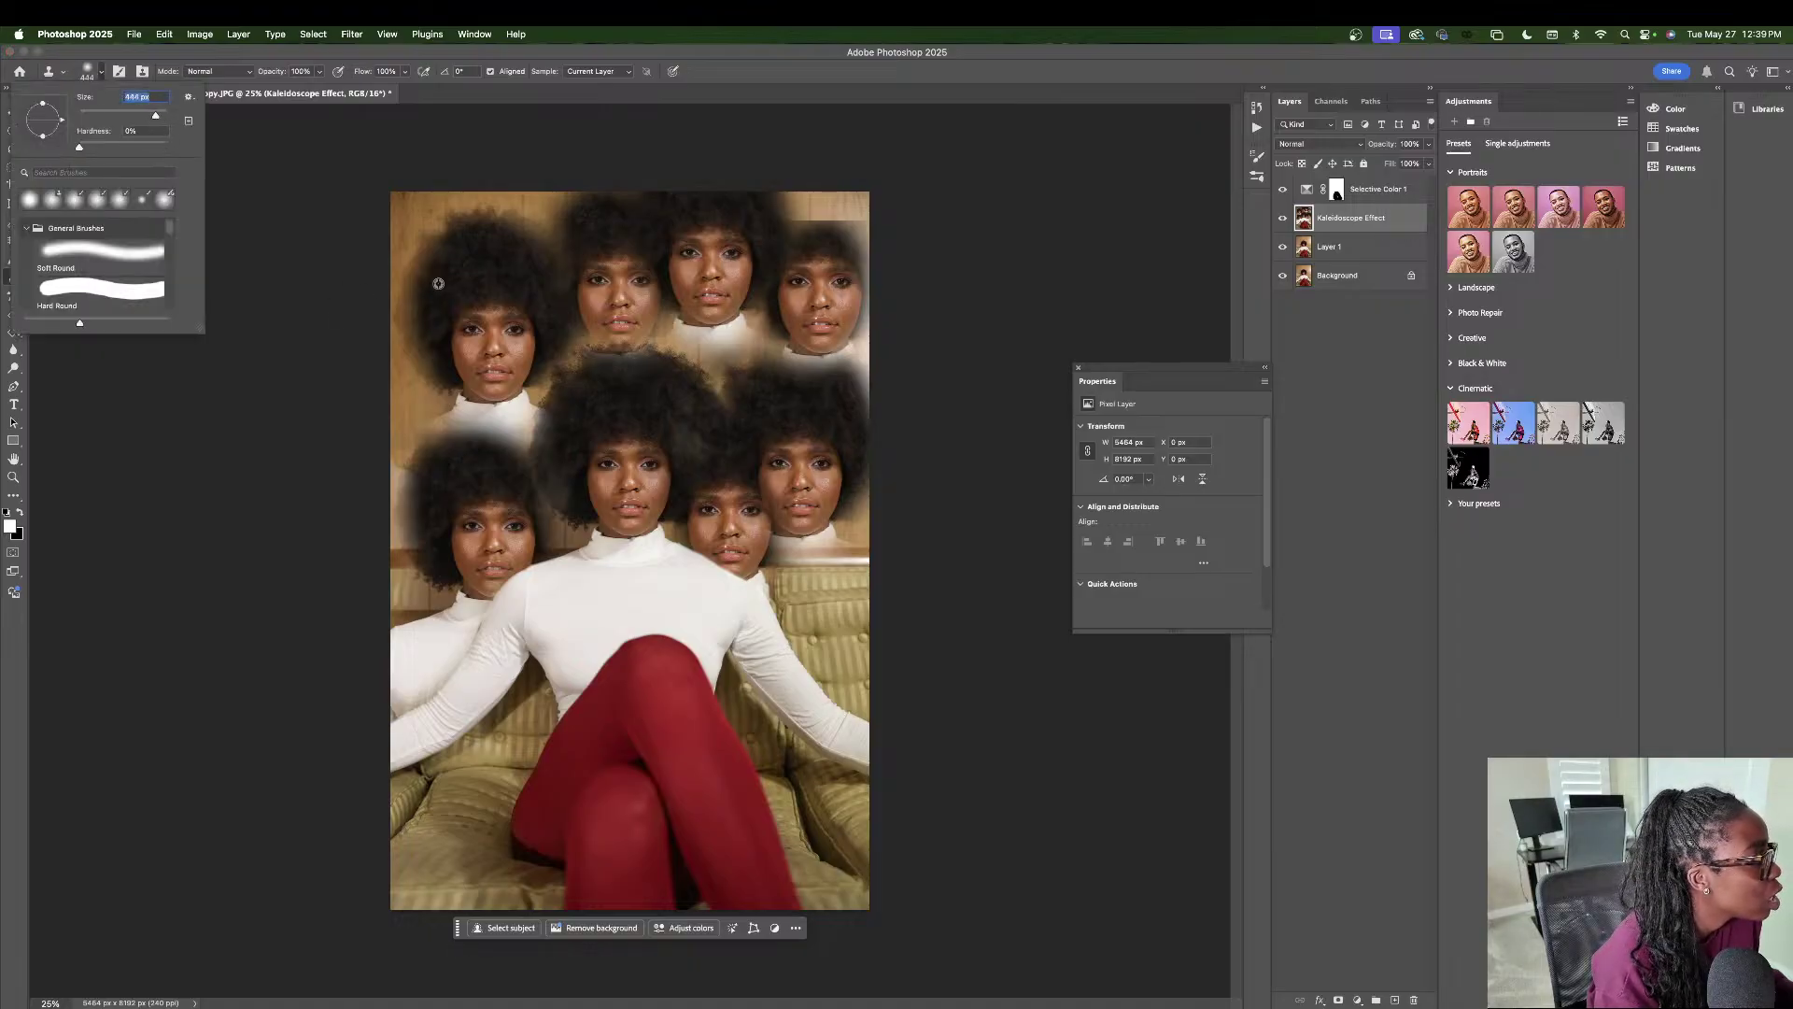
key("Return")
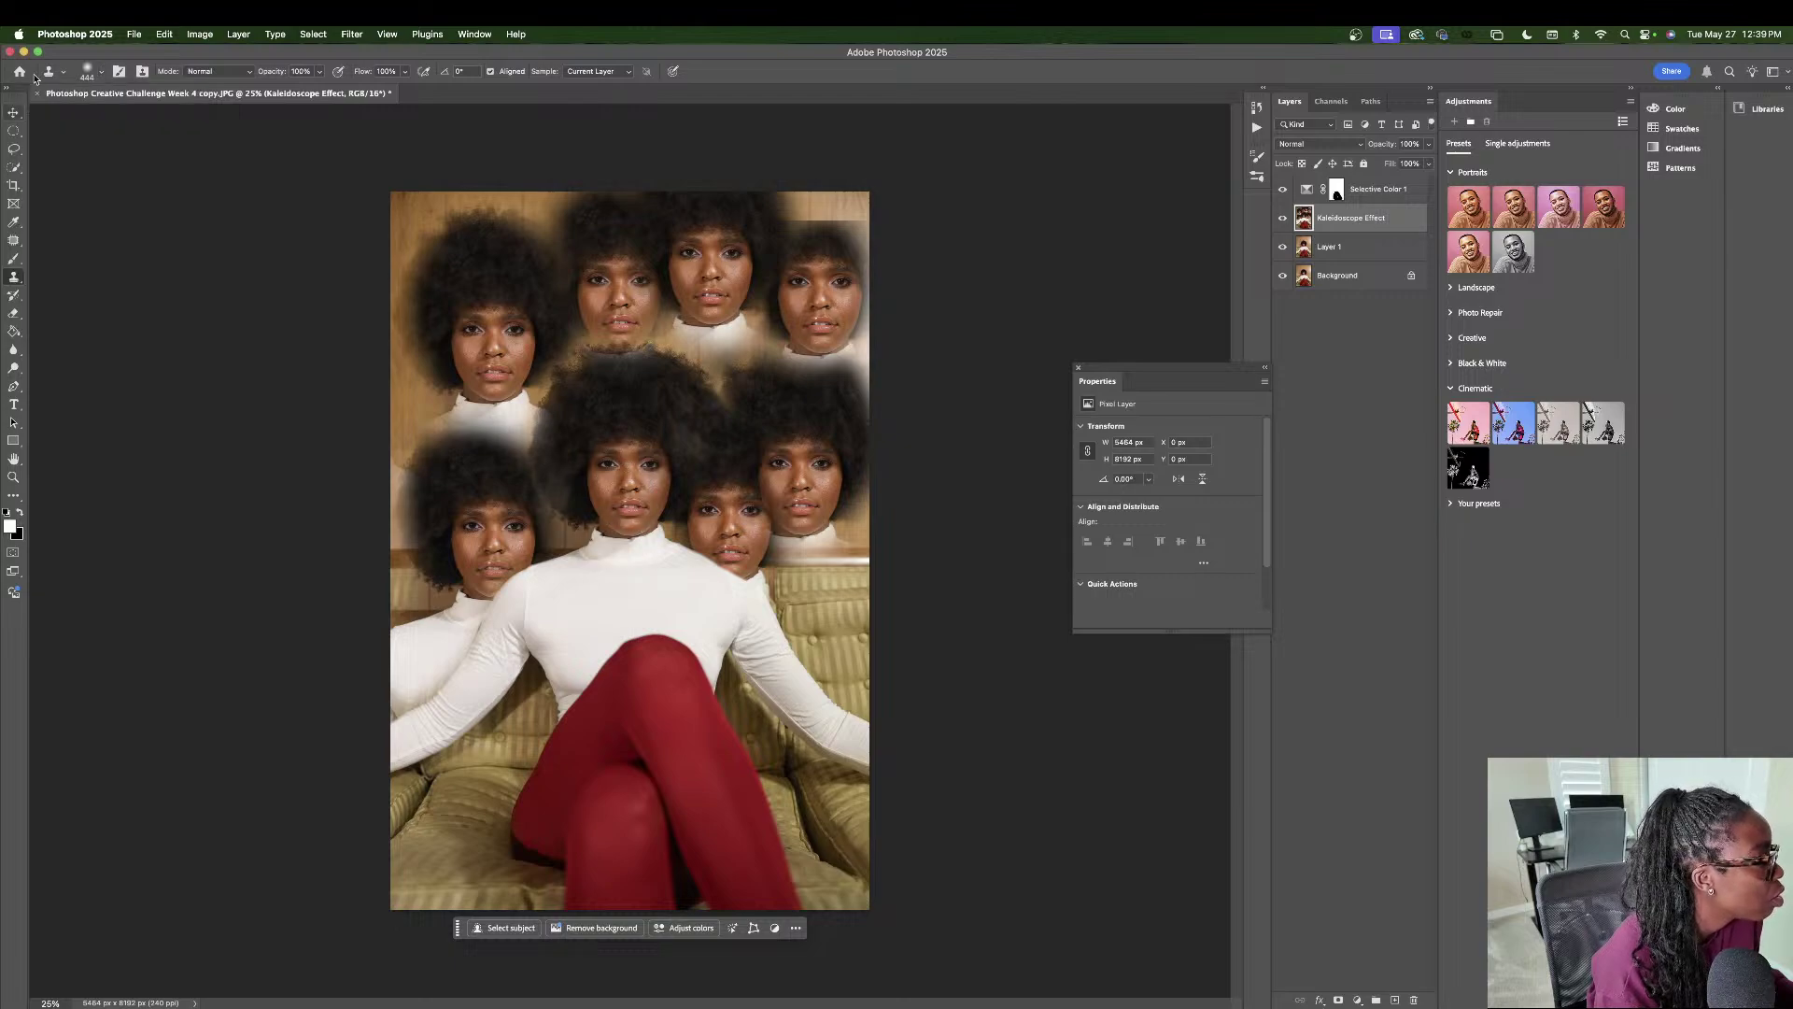
left_click(103, 71)
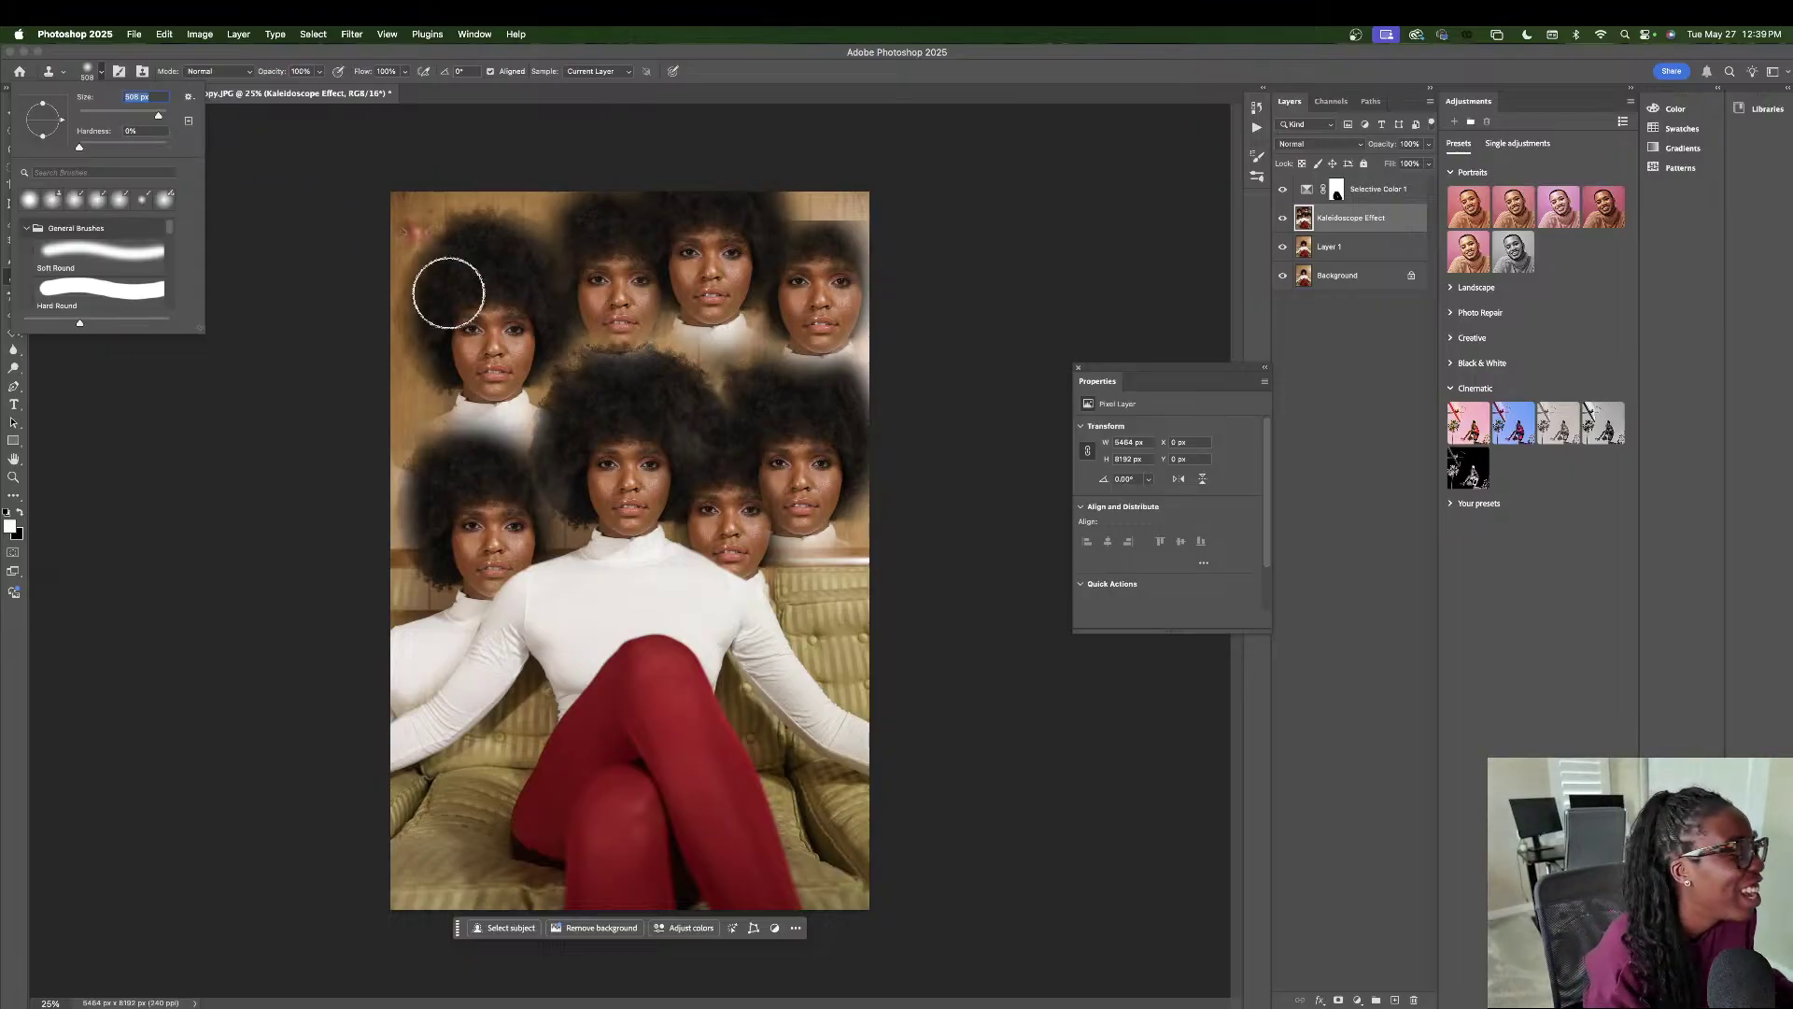
left_click(622, 437, "alt")
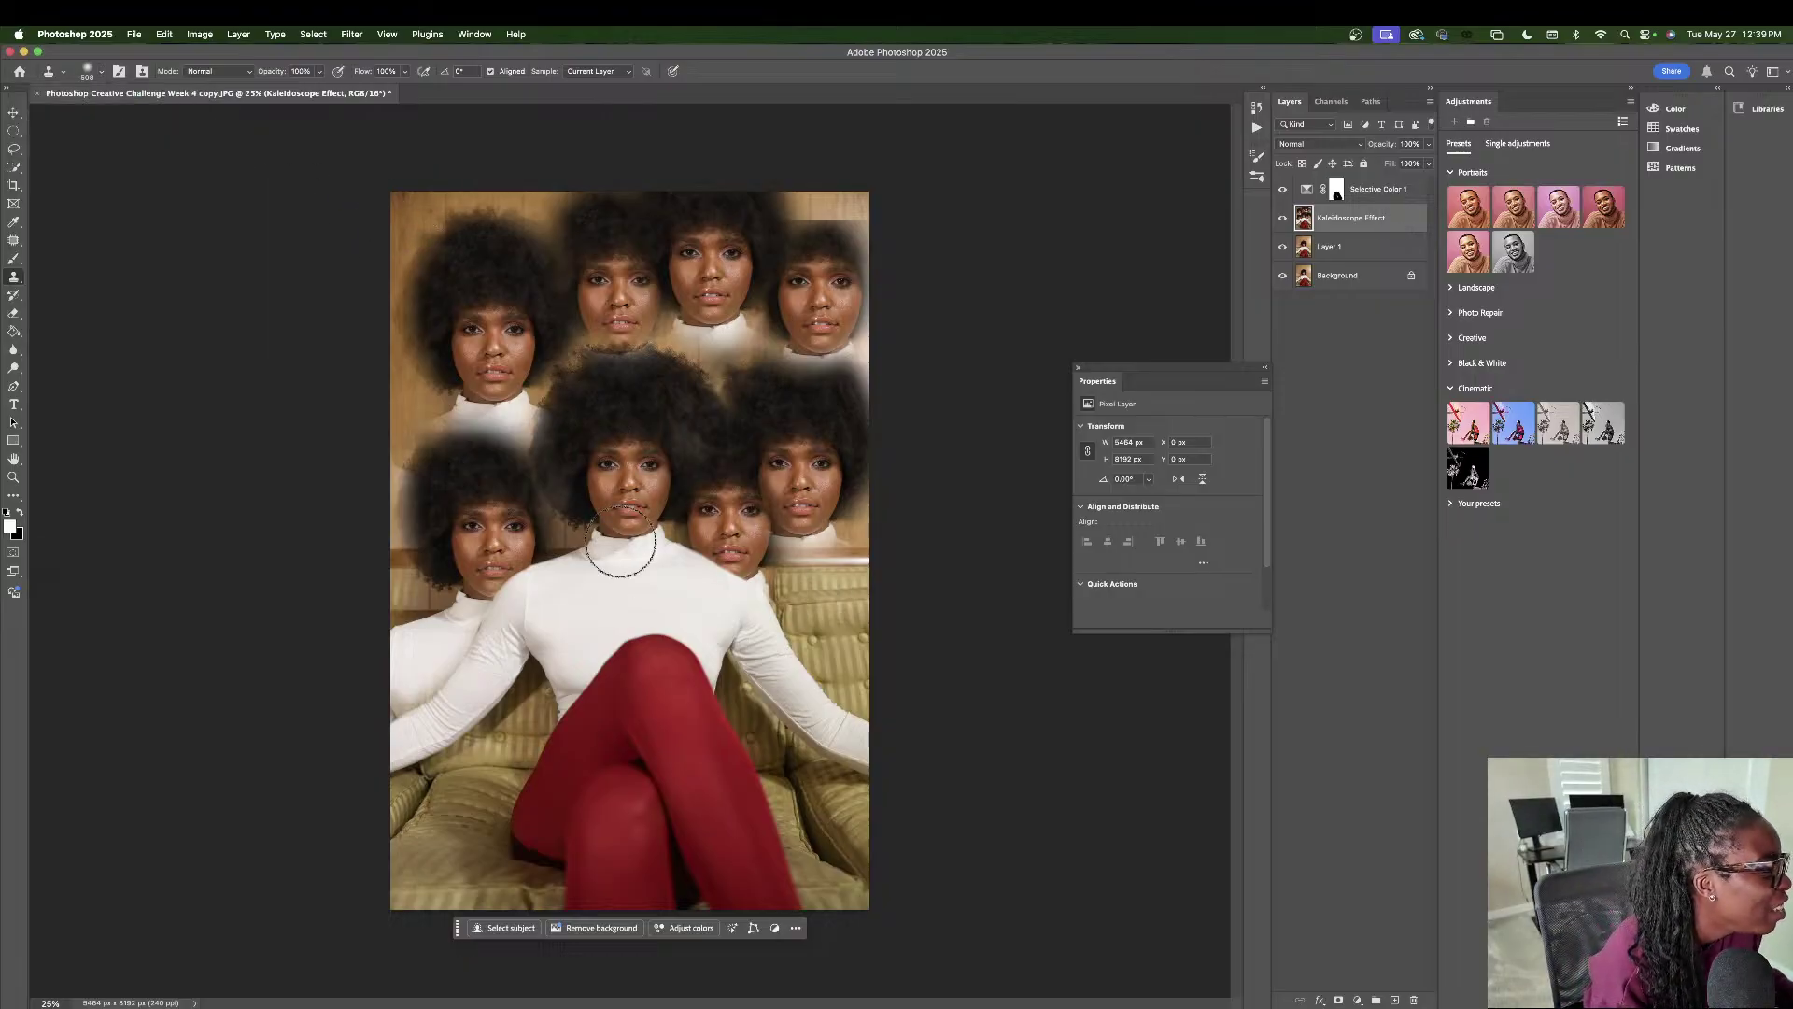
mouse_move(631, 574)
left_mouse_down()
mouse_move(628, 593)
mouse_move(608, 580)
mouse_move(629, 588)
mouse_move(626, 617)
mouse_move(603, 636)
mouse_move(598, 607)
mouse_move(648, 566)
mouse_move(645, 640)
mouse_move(594, 621)
mouse_move(590, 566)
left_mouse_up()
key("super+z")
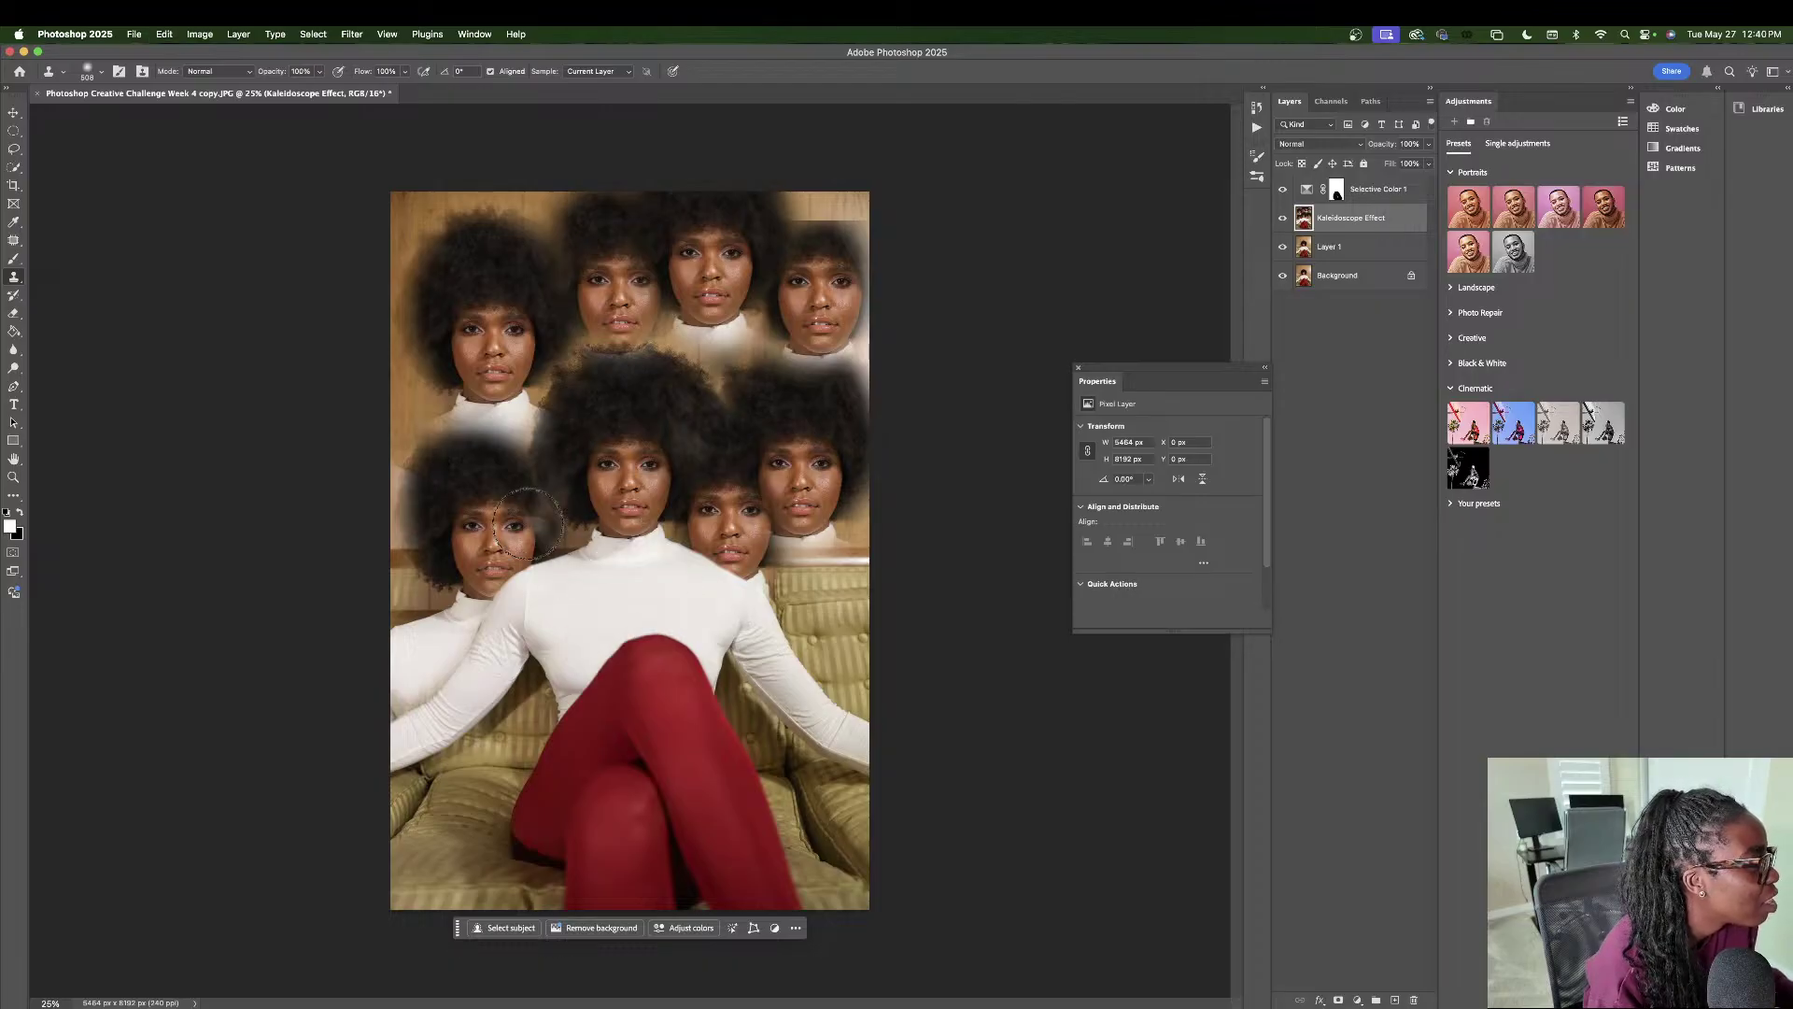
left_click(705, 620)
key("super+z")
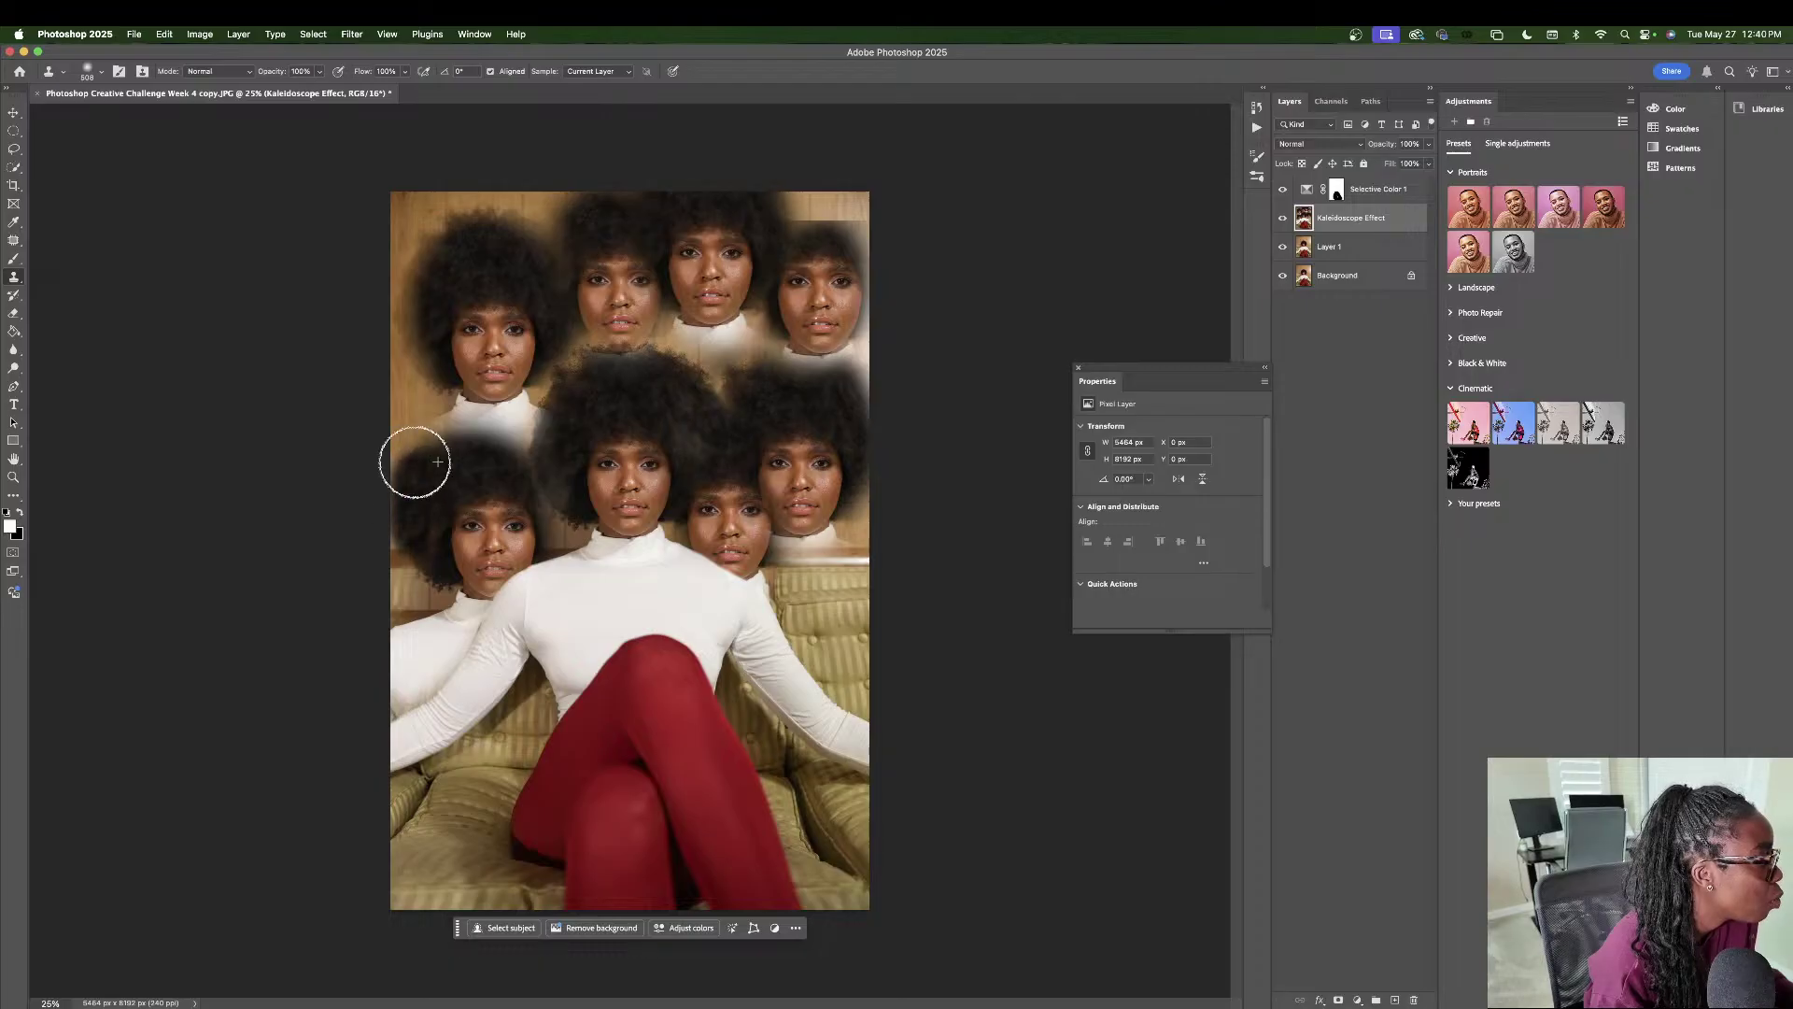
key("super+z")
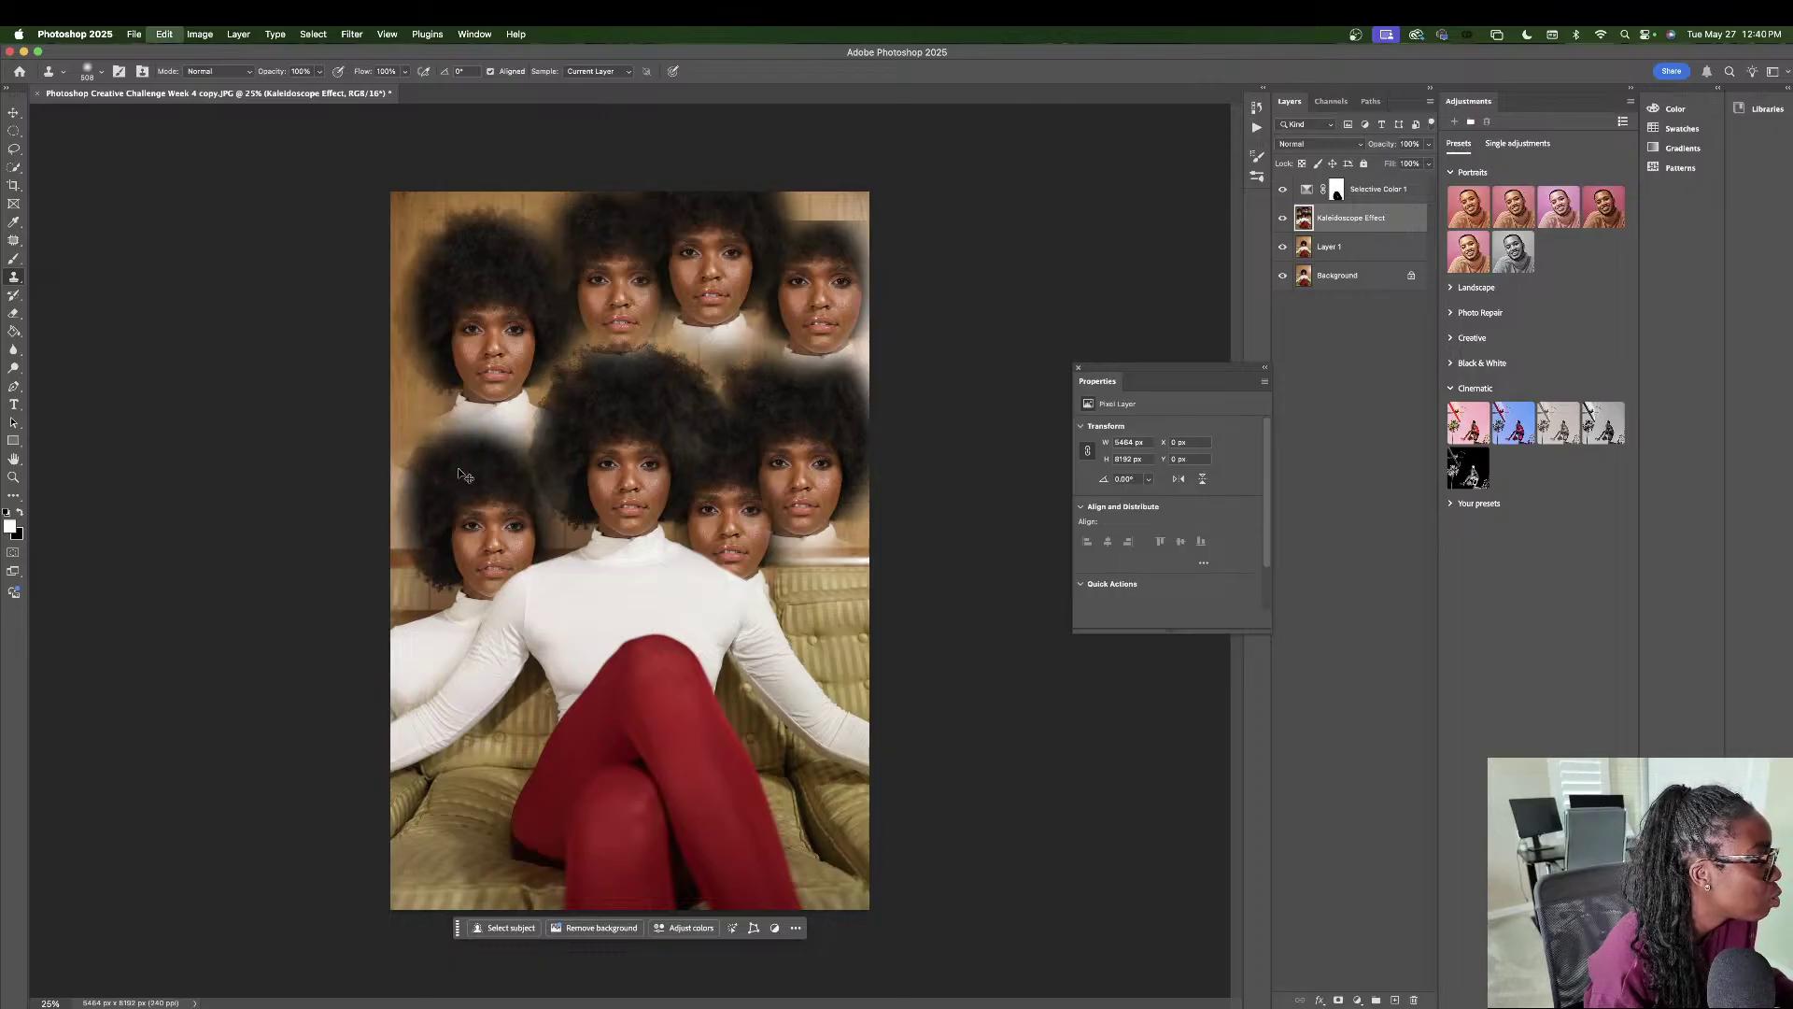
- Clone hair onto the outer side of the lower-left head and above the upper-right head, and enlarge the stamp to 1760 px
mouse_move(429, 480)
left_mouse_down()
mouse_move(404, 524)
mouse_move(396, 504)
mouse_move(432, 477)
mouse_move(401, 468)
mouse_move(412, 544)
left_mouse_up()
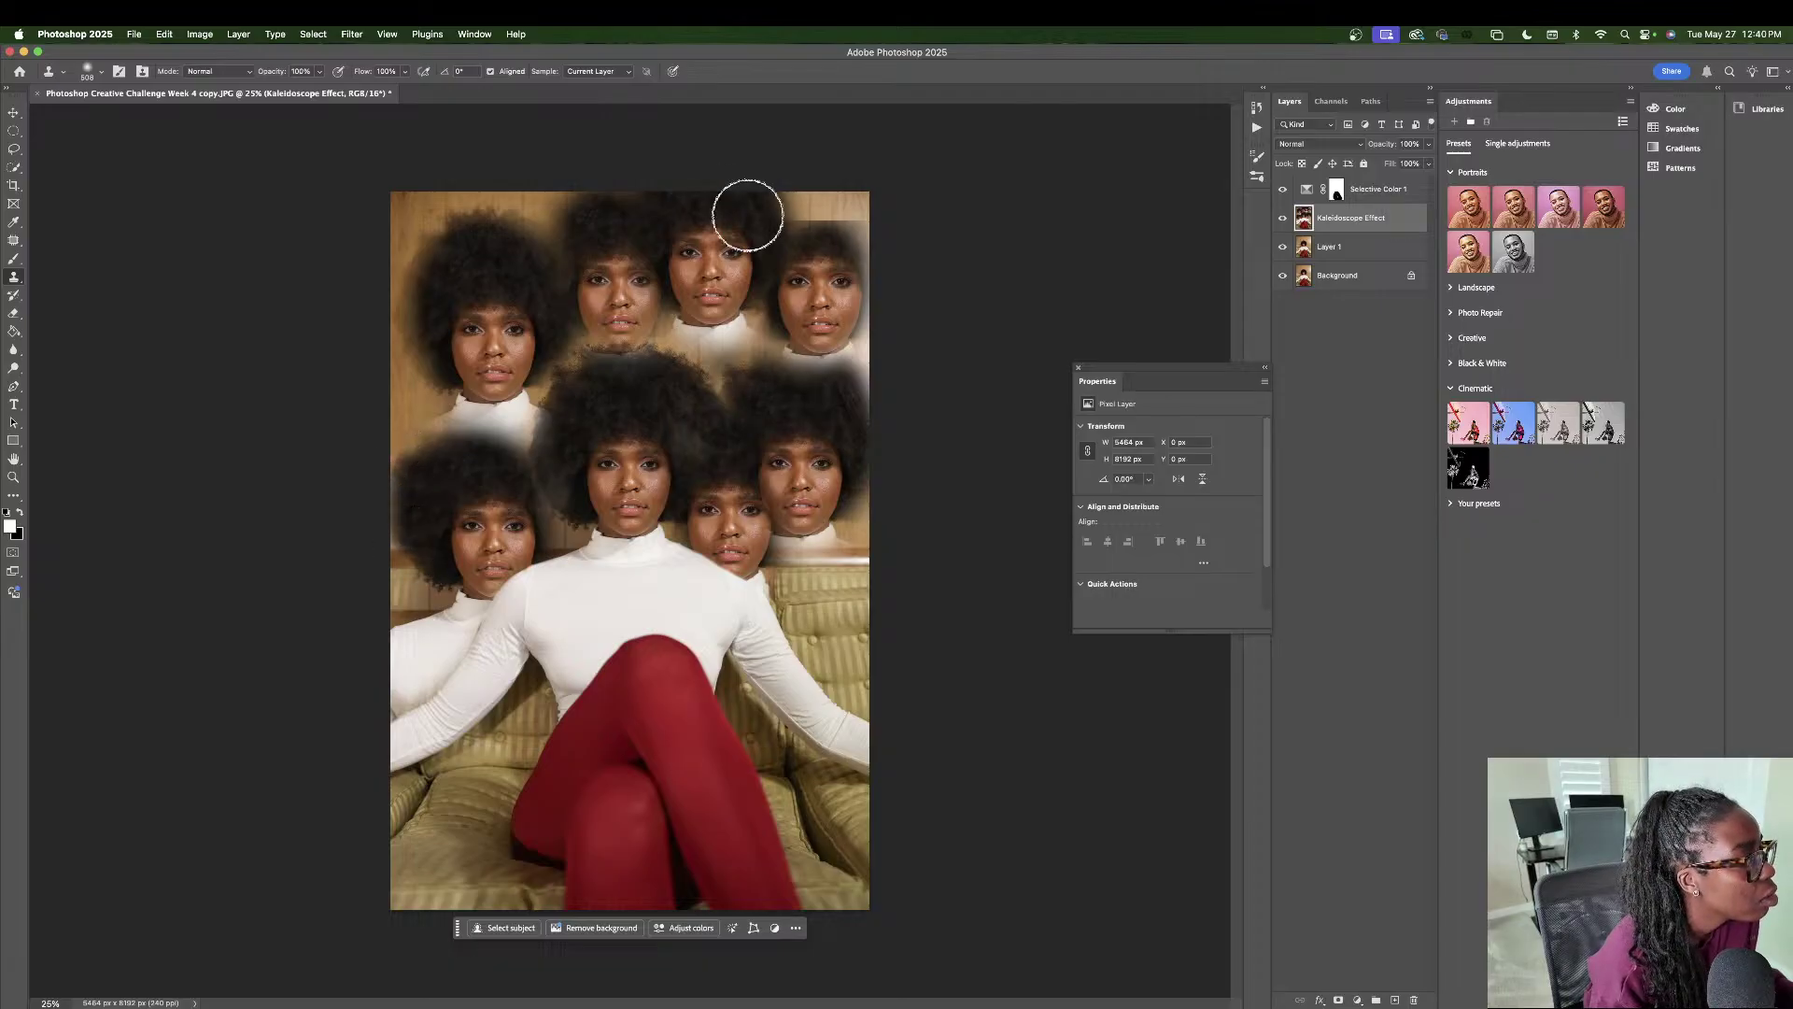
mouse_move(796, 226)
left_mouse_down()
mouse_move(738, 251)
mouse_move(834, 245)
mouse_move(784, 232)
mouse_move(856, 215)
mouse_move(858, 236)
mouse_move(779, 207)
mouse_move(832, 202)
mouse_move(864, 208)
mouse_move(866, 244)
mouse_move(859, 214)
mouse_move(827, 200)
mouse_move(864, 202)
mouse_move(836, 194)
mouse_move(861, 245)
left_mouse_up()
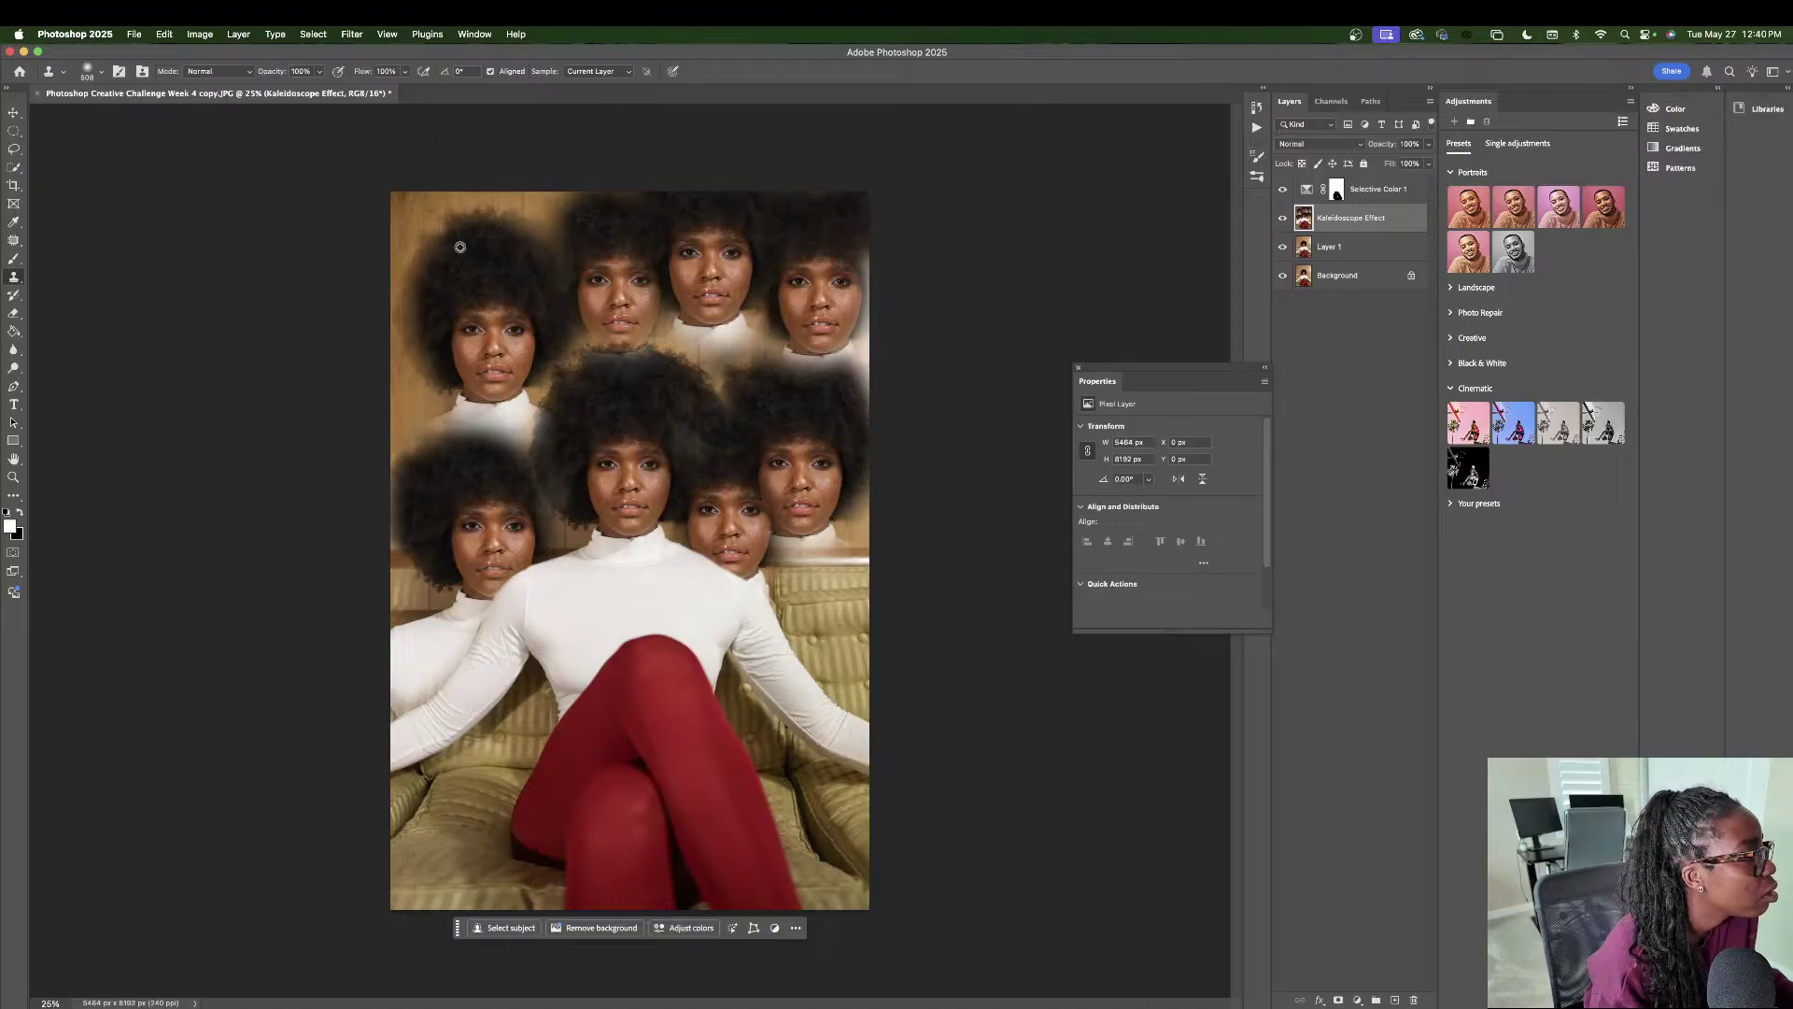
left_click(802, 214, "alt")
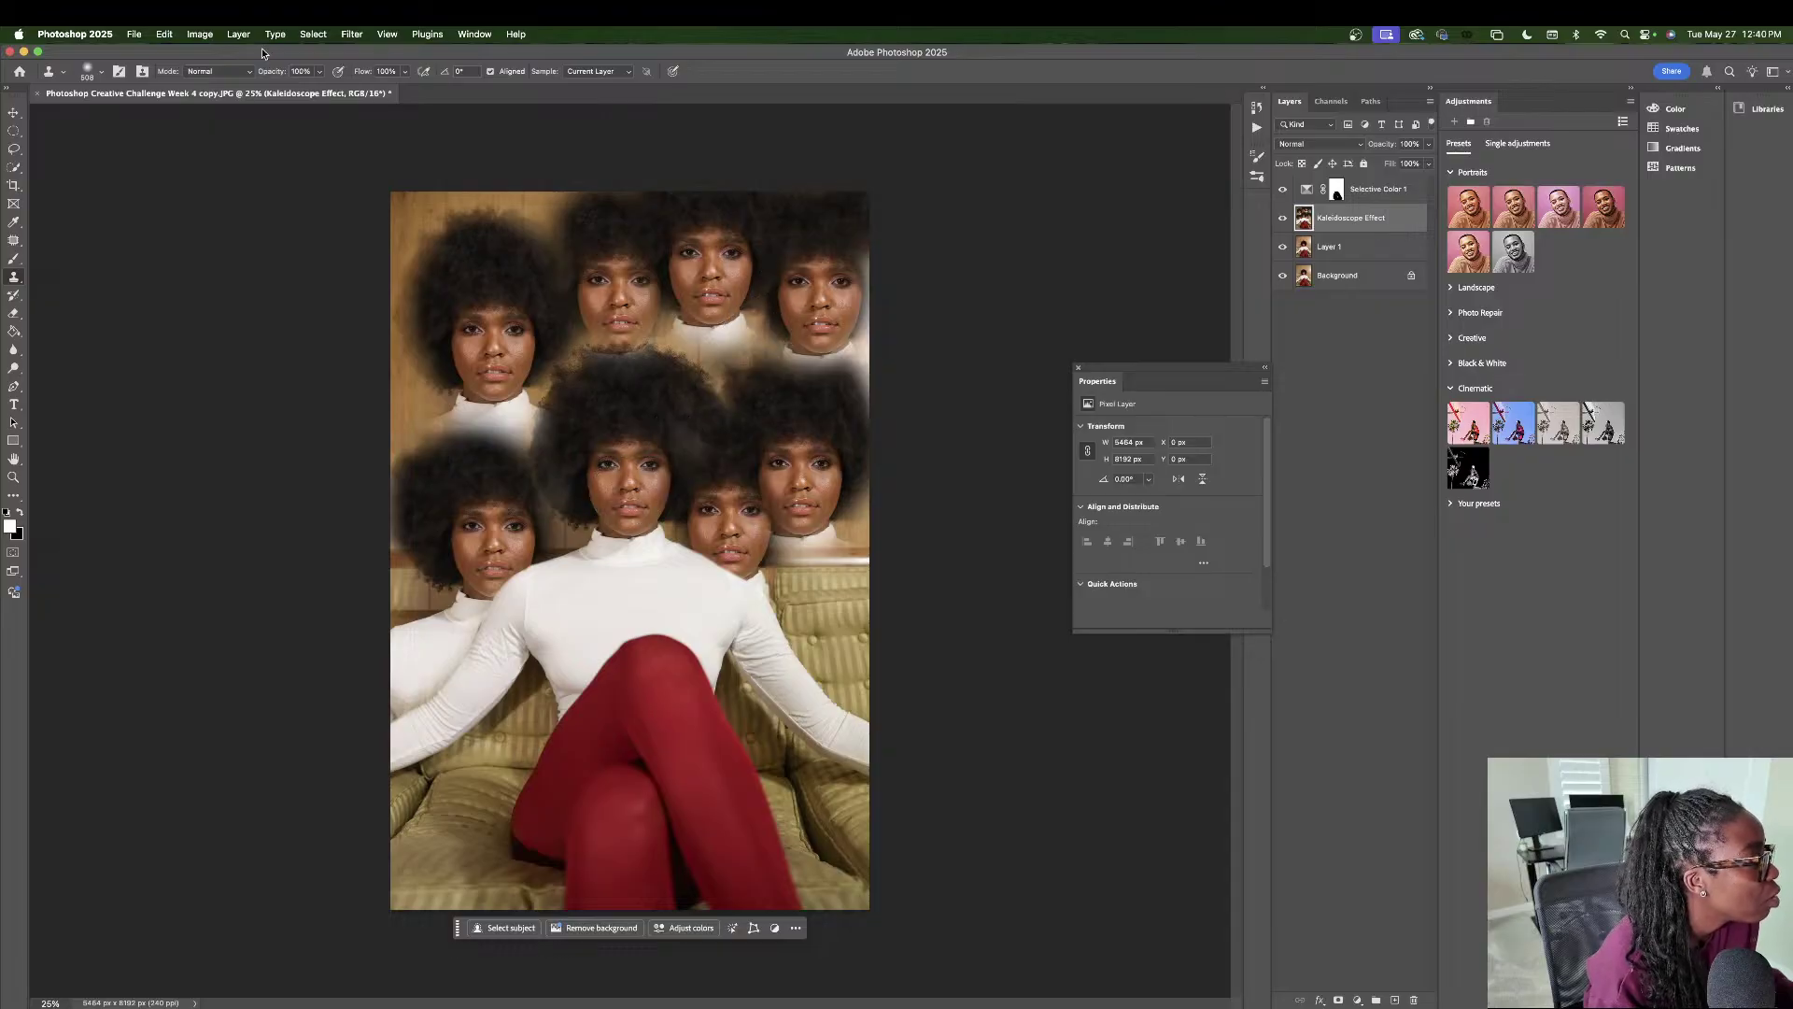
left_click(93, 69)
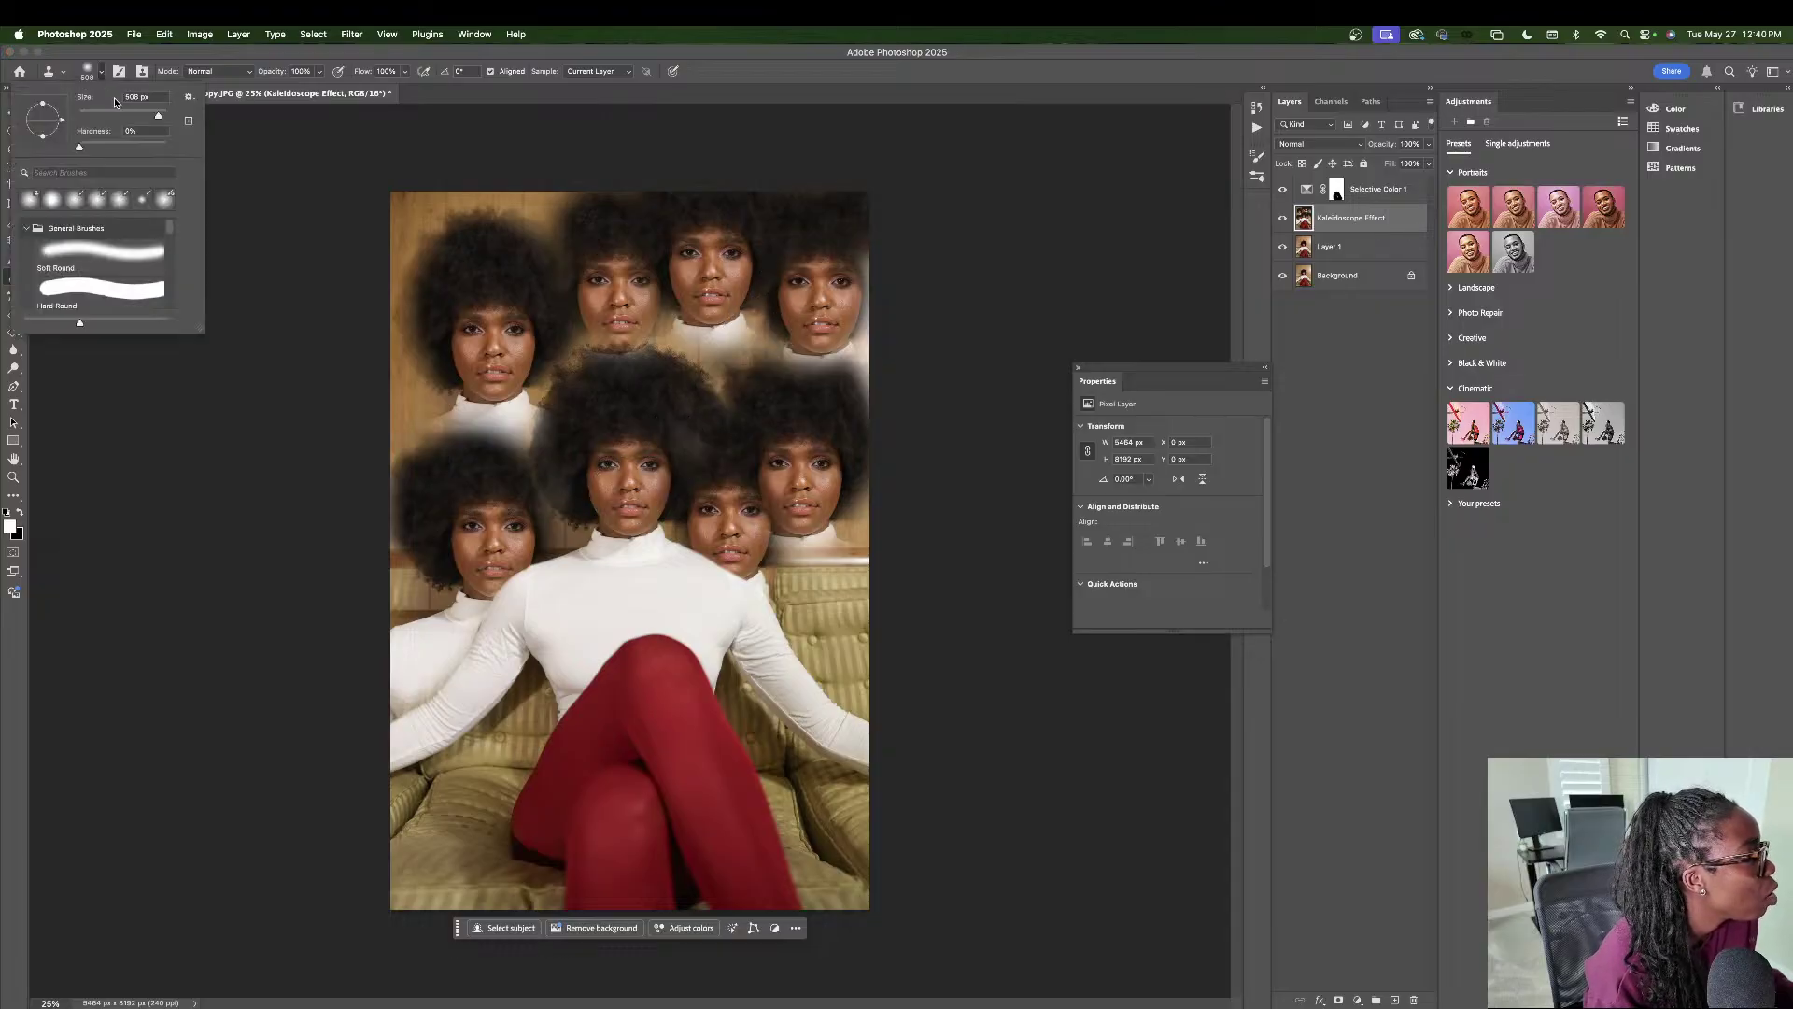
left_click(160, 119)
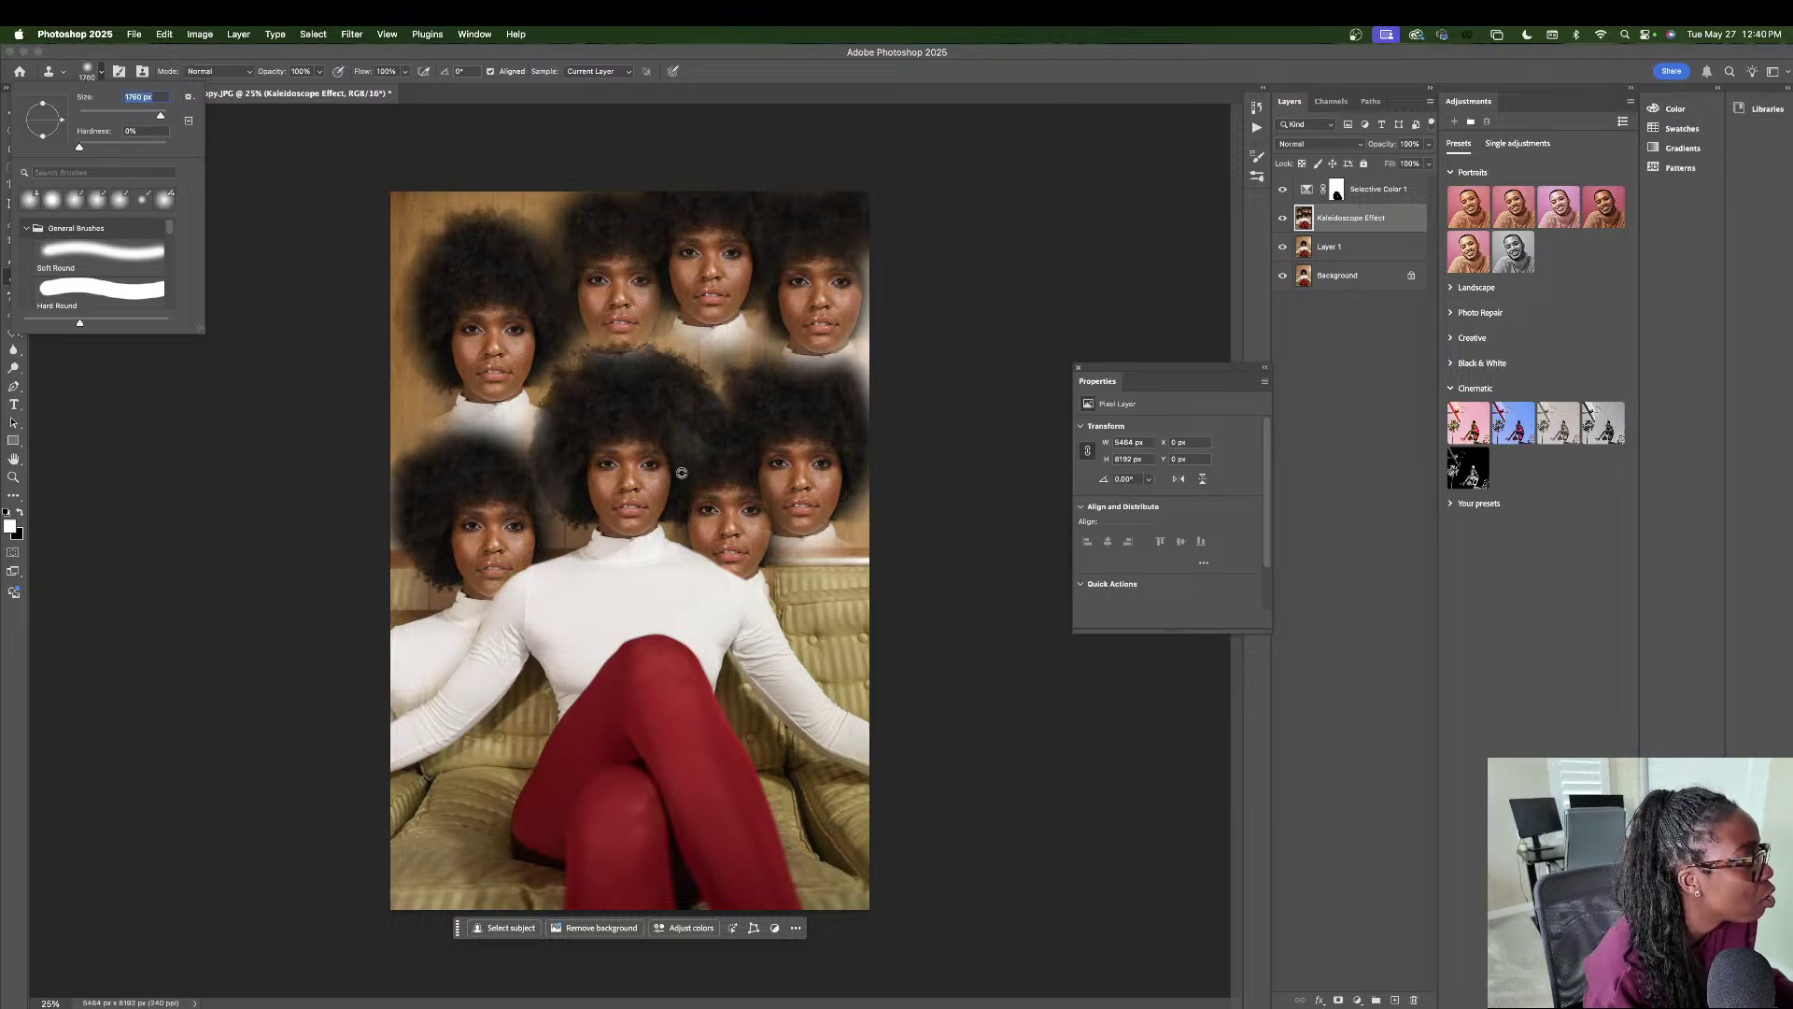
left_click(618, 462, "alt")
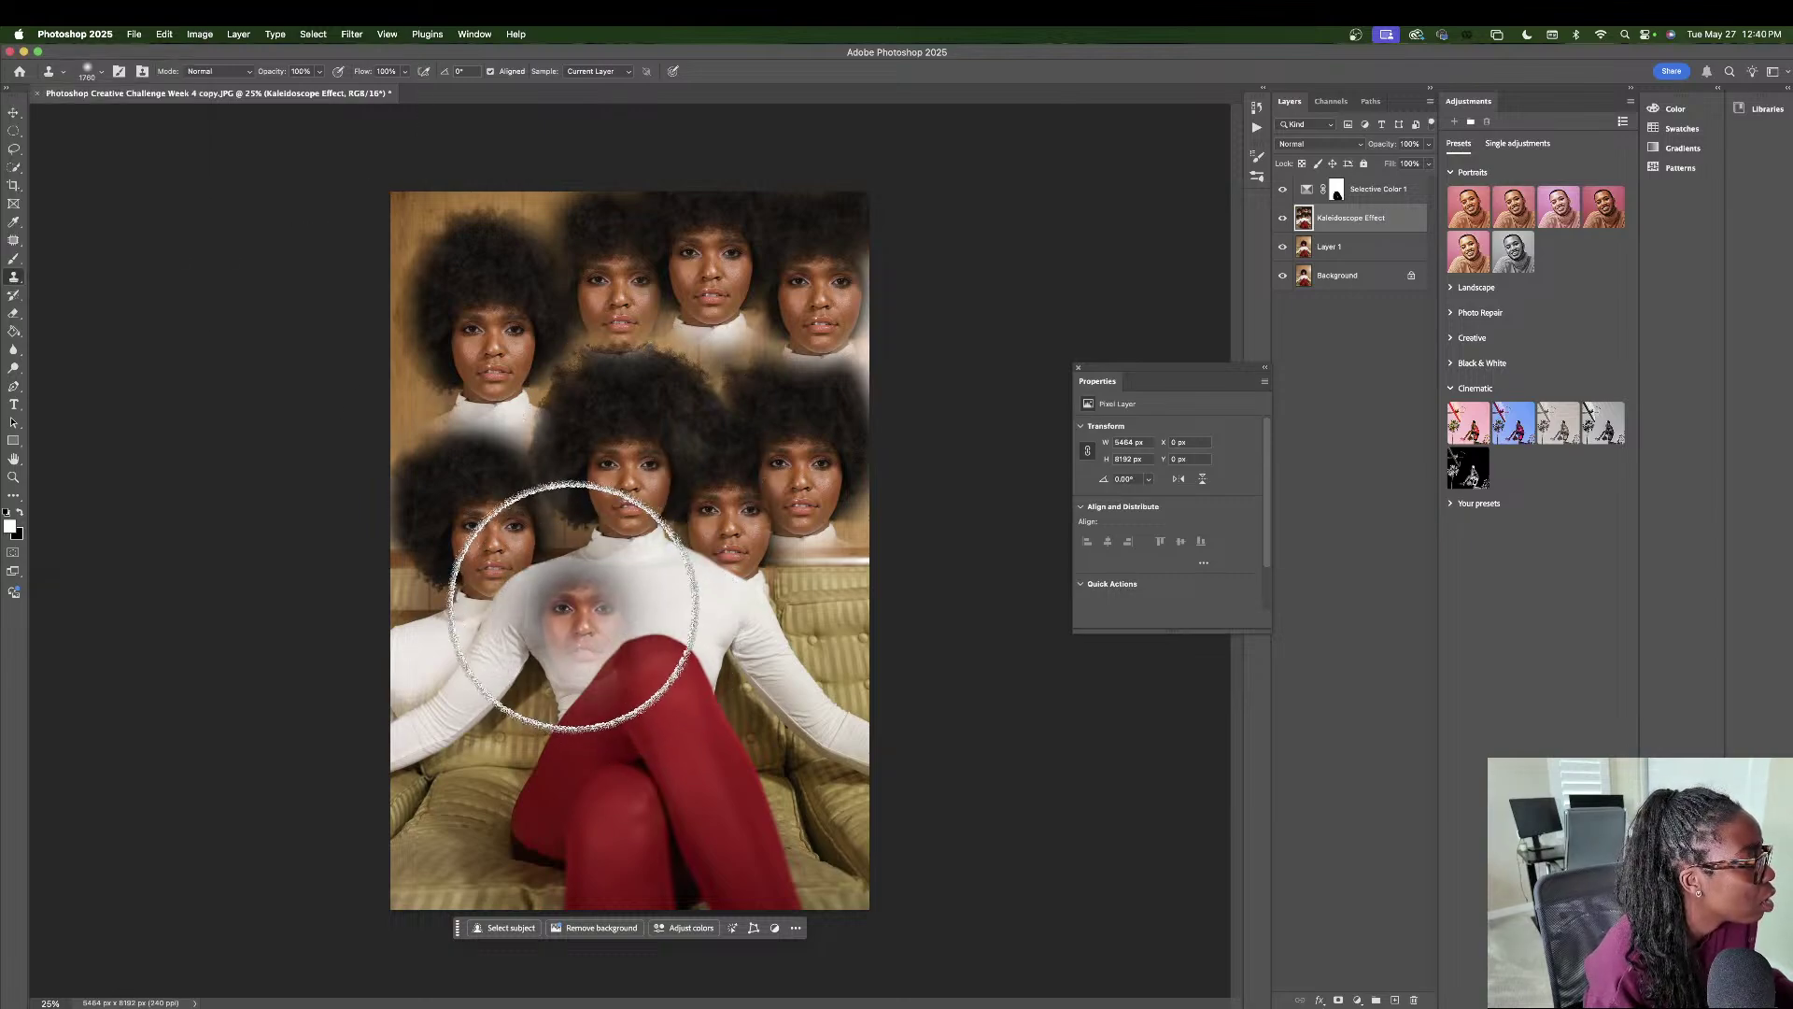
left_click(571, 593)
mouse_move(570, 593)
left_mouse_down()
mouse_move(573, 644)
mouse_move(760, 632)
mouse_move(777, 656)
mouse_move(849, 654)
left_mouse_up()
key("super+z")
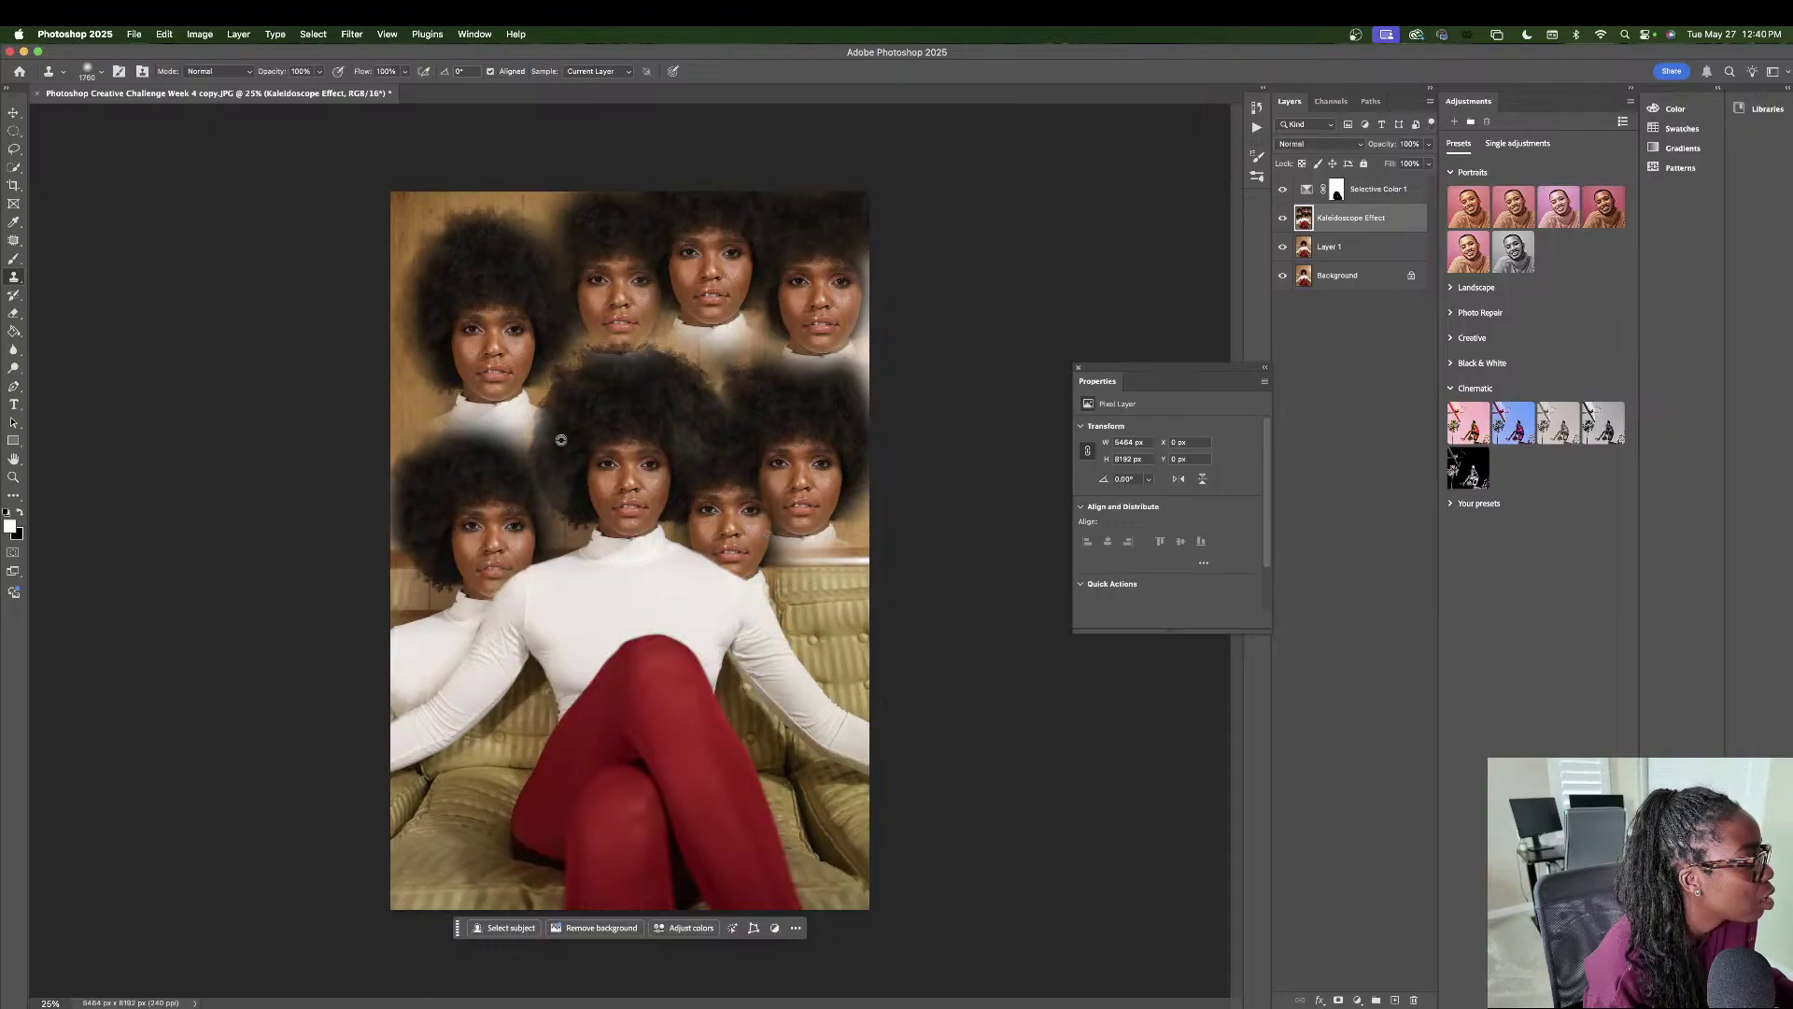
- Clone copies of the woman's head across her sweater, arms, legs and the sofa in the lower half of the image
left_click(480, 340, "alt")
mouse_move(576, 645)
left_mouse_down()
mouse_move(618, 660)
mouse_move(684, 665)
mouse_move(697, 643)
mouse_move(705, 703)
mouse_move(725, 673)
mouse_move(719, 691)
mouse_move(639, 719)
mouse_move(595, 698)
mouse_move(477, 713)
mouse_move(693, 781)
mouse_move(753, 777)
mouse_move(786, 751)
mouse_move(765, 743)
mouse_move(738, 596)
mouse_move(797, 596)
mouse_move(841, 640)
left_mouse_up()
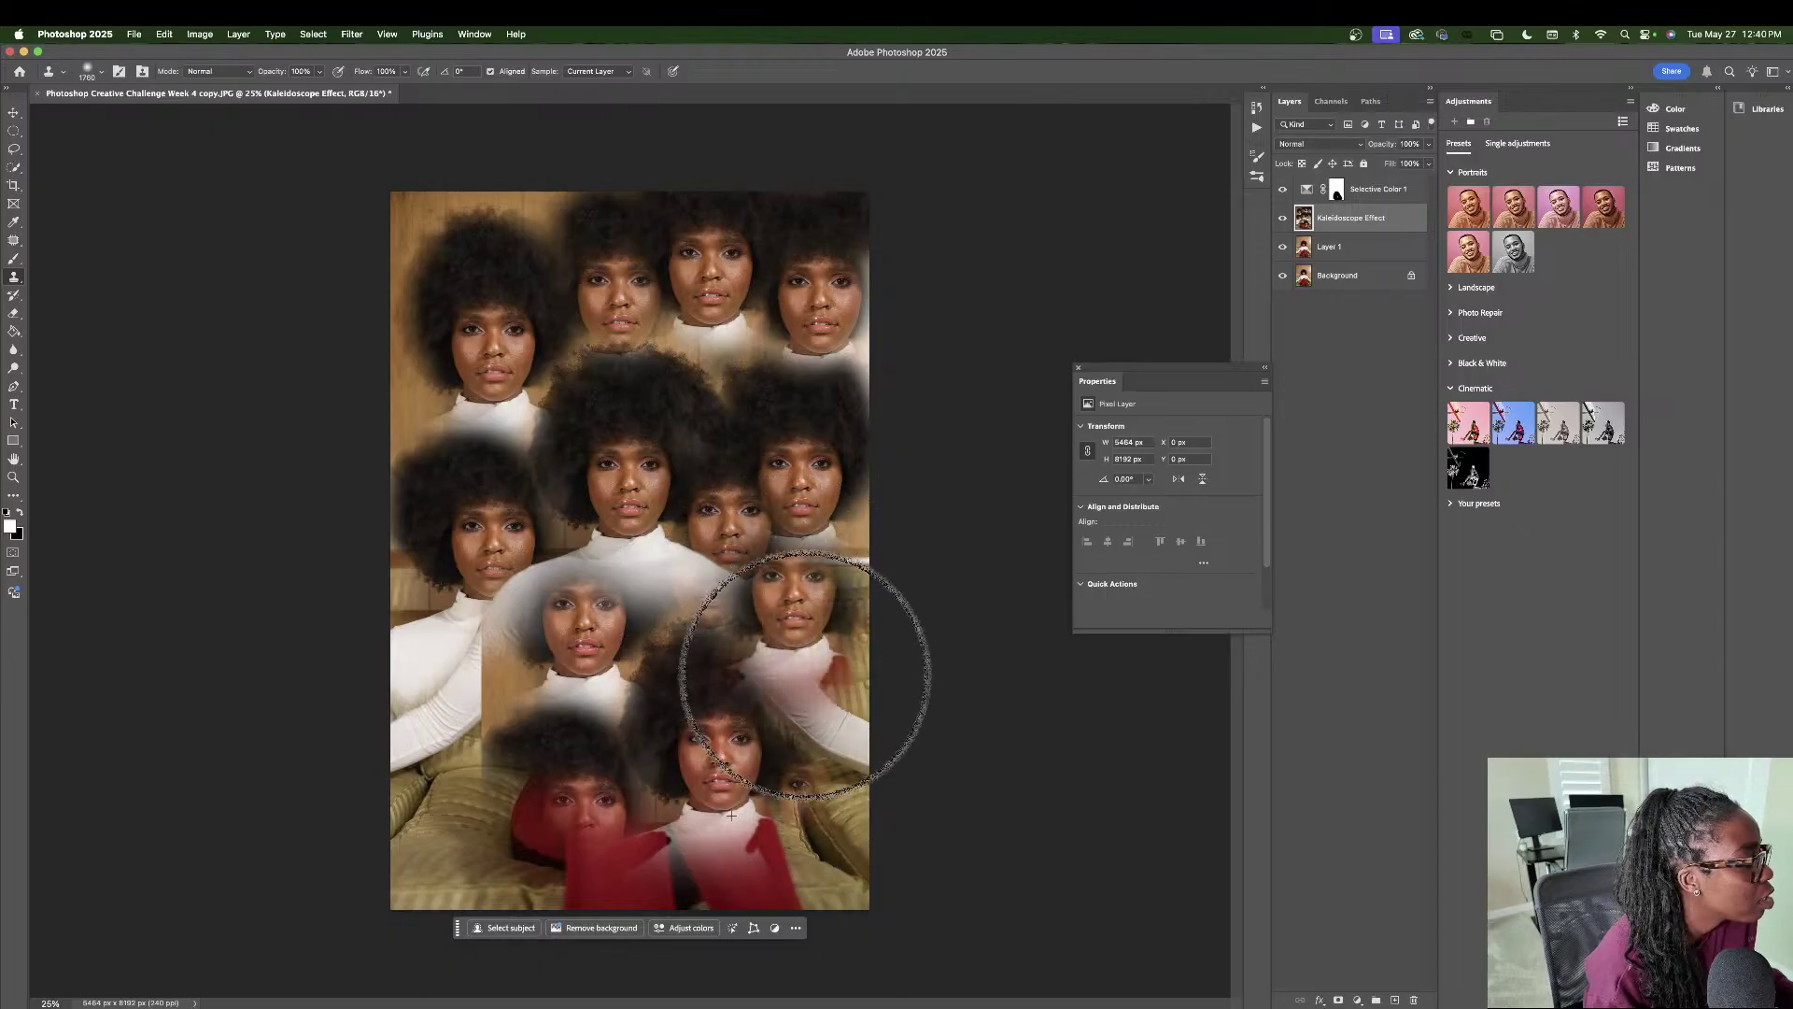
left_click(719, 768, "alt")
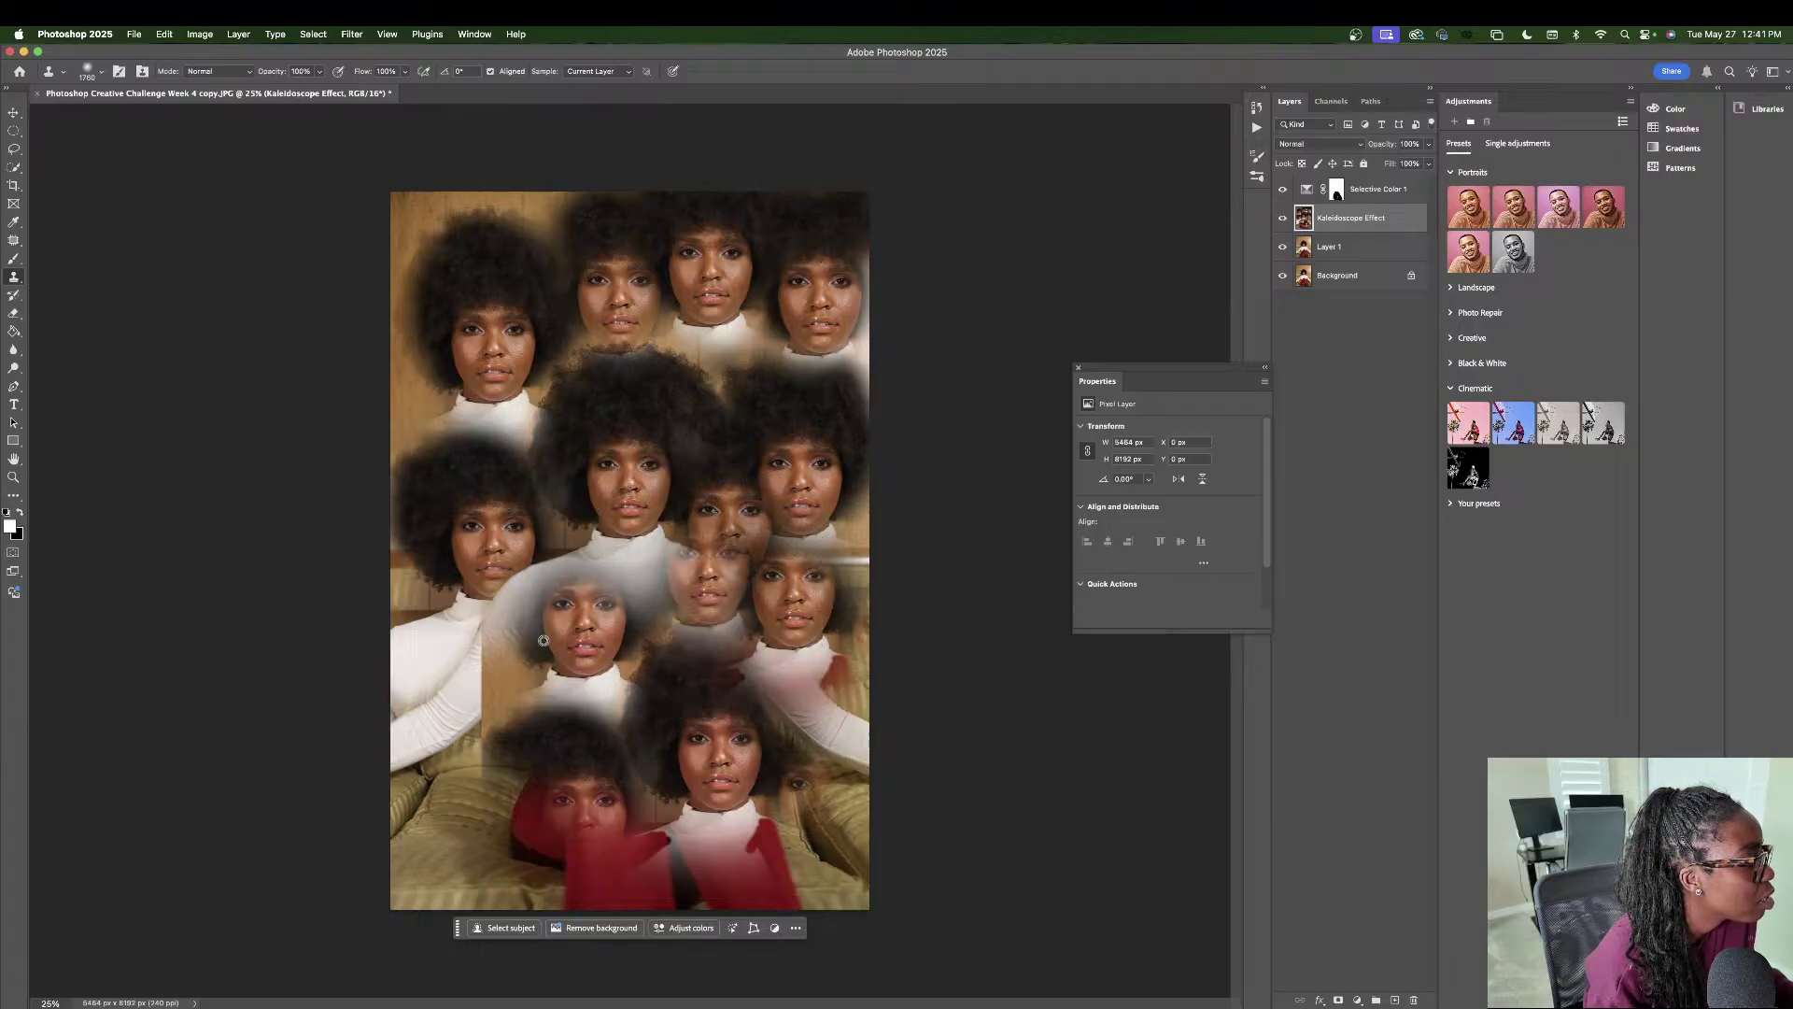
mouse_move(478, 569)
left_mouse_down()
mouse_move(492, 615)
mouse_move(467, 619)
mouse_move(443, 697)
left_mouse_up()
left_click(551, 828, "alt")
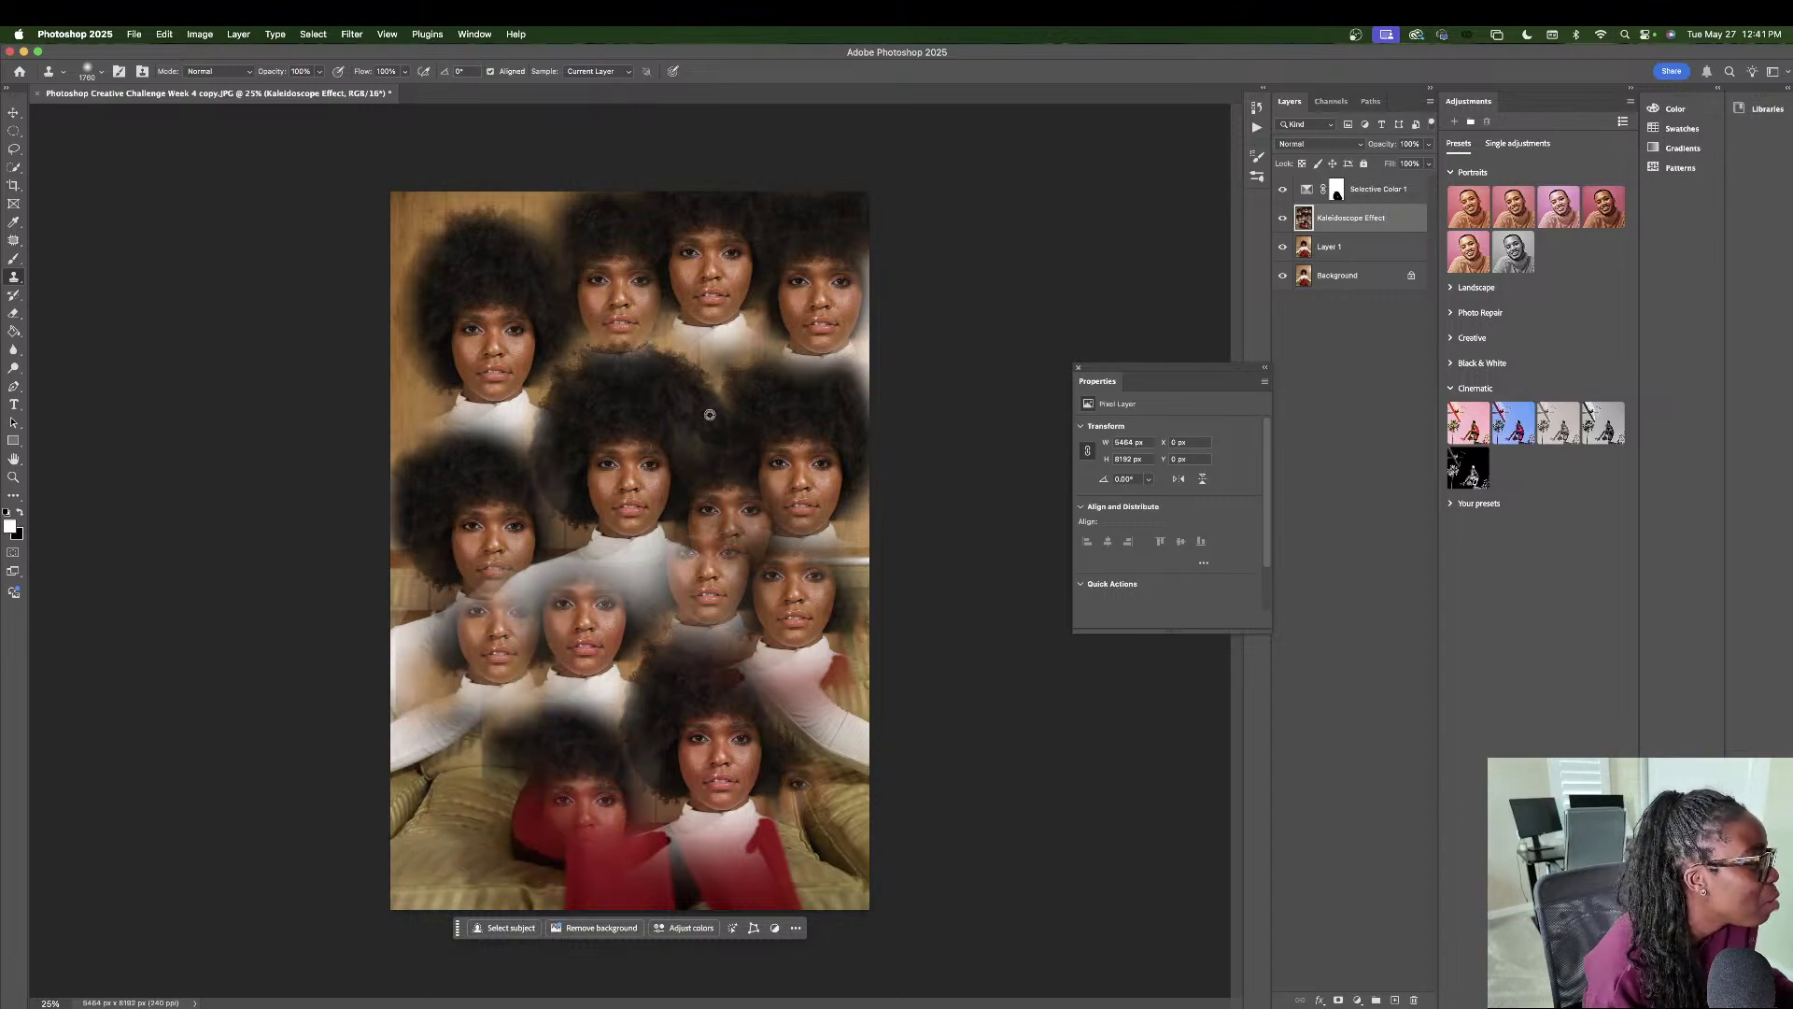
left_click(623, 444, "alt")
left_click_drag(473, 725, 460, 795)
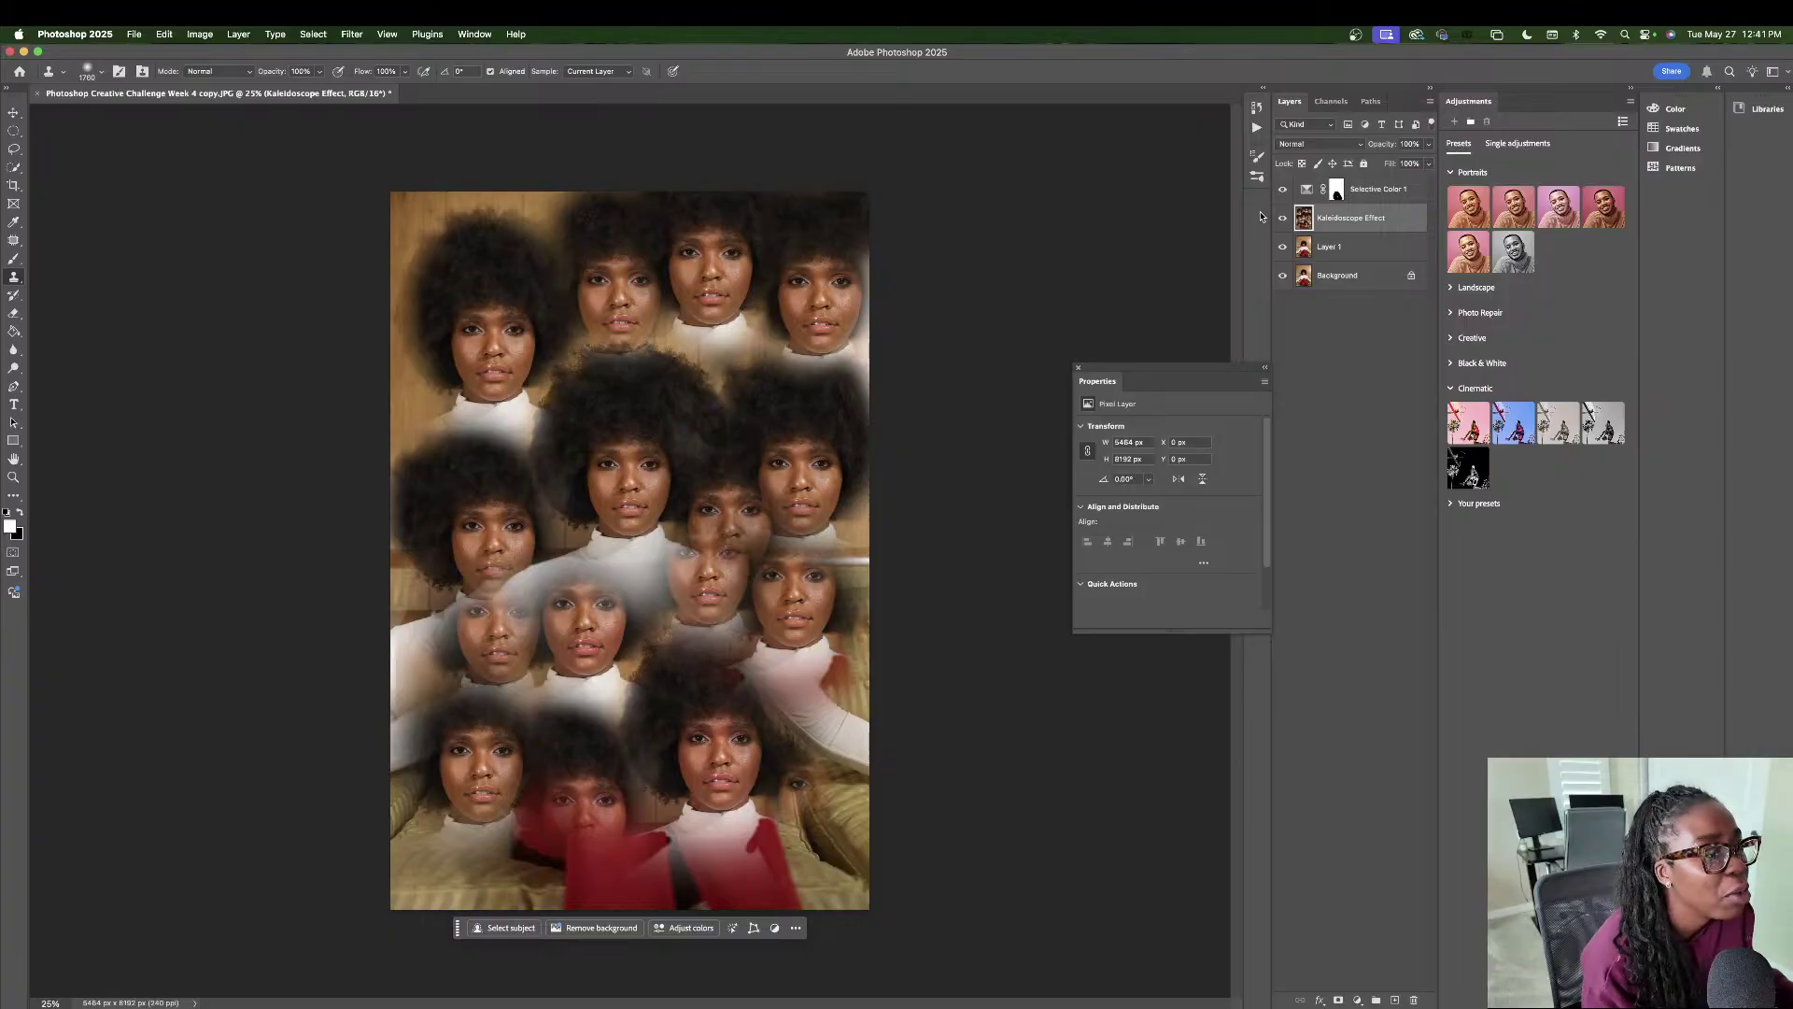
- Lower the Kaleidoscope Effect layer's opacity to 71%
left_click(1428, 145)
mouse_move(1428, 163)
left_mouse_down()
mouse_move(1395, 163)
mouse_move(1410, 163)
left_mouse_up()
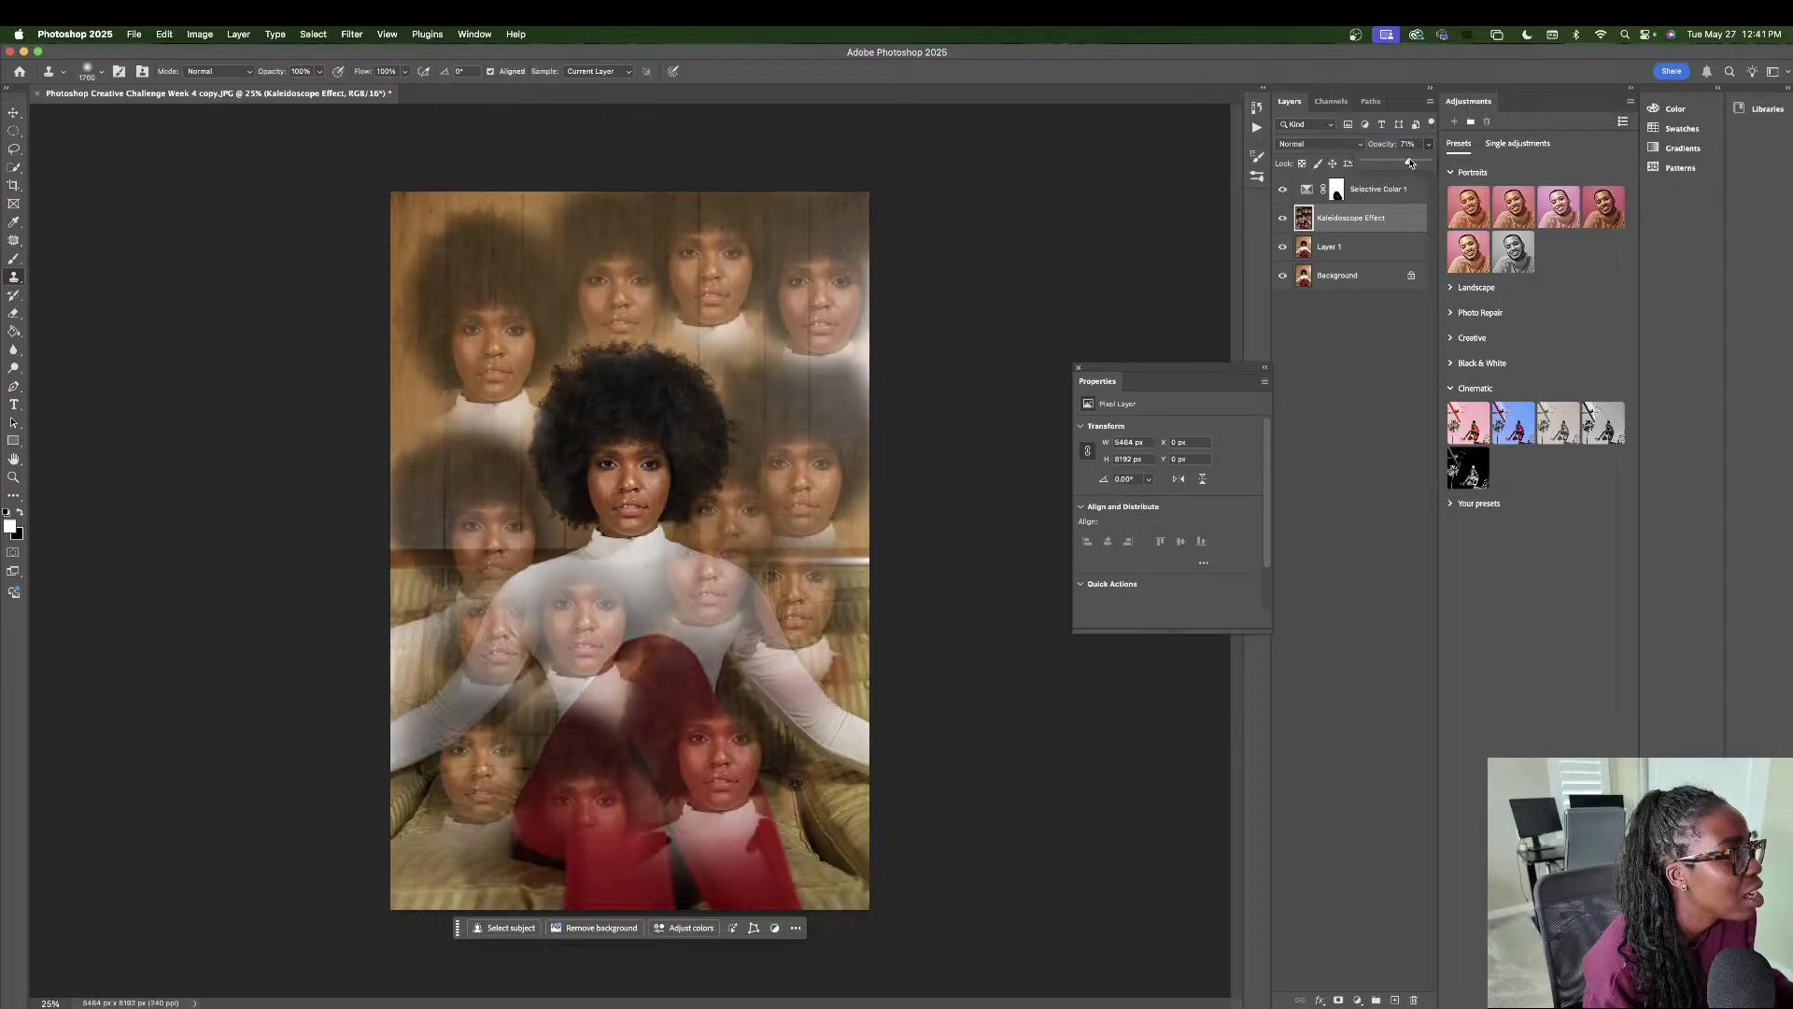
- Crop the image inward on all four sides to about 4985 × 7102 px
left_click(19, 189)
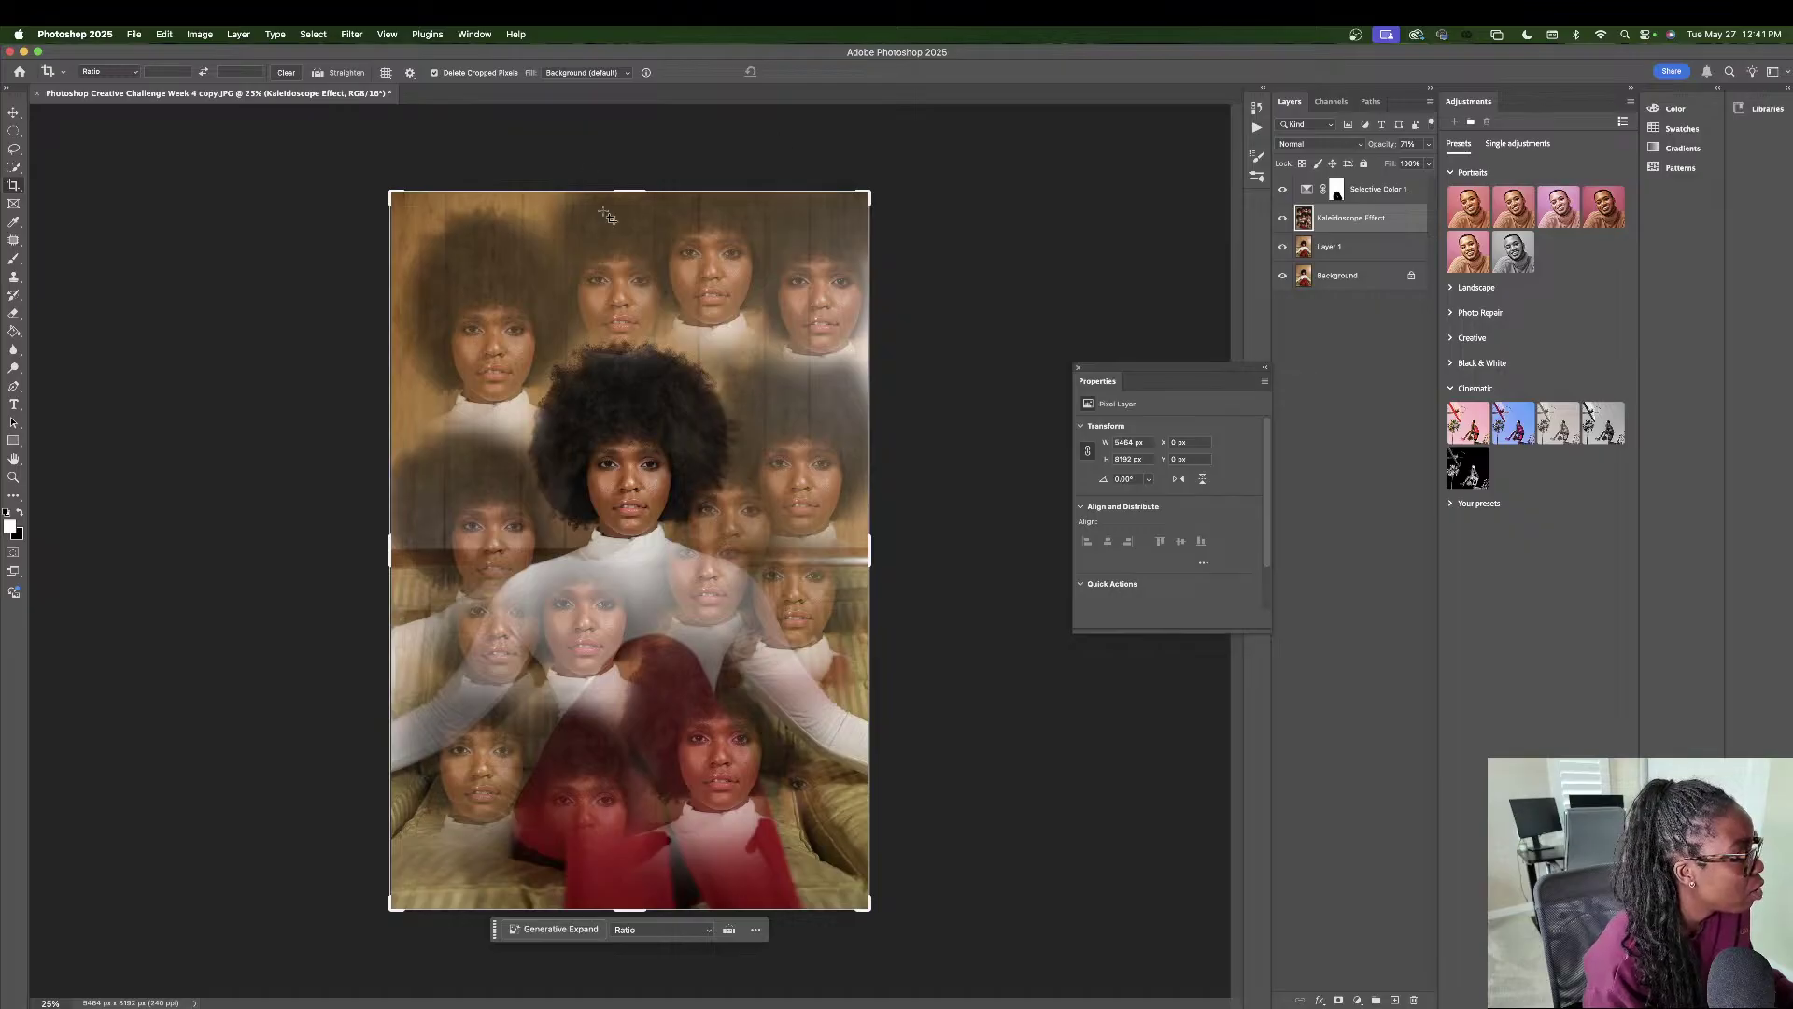
left_click_drag(623, 186, 624, 216)
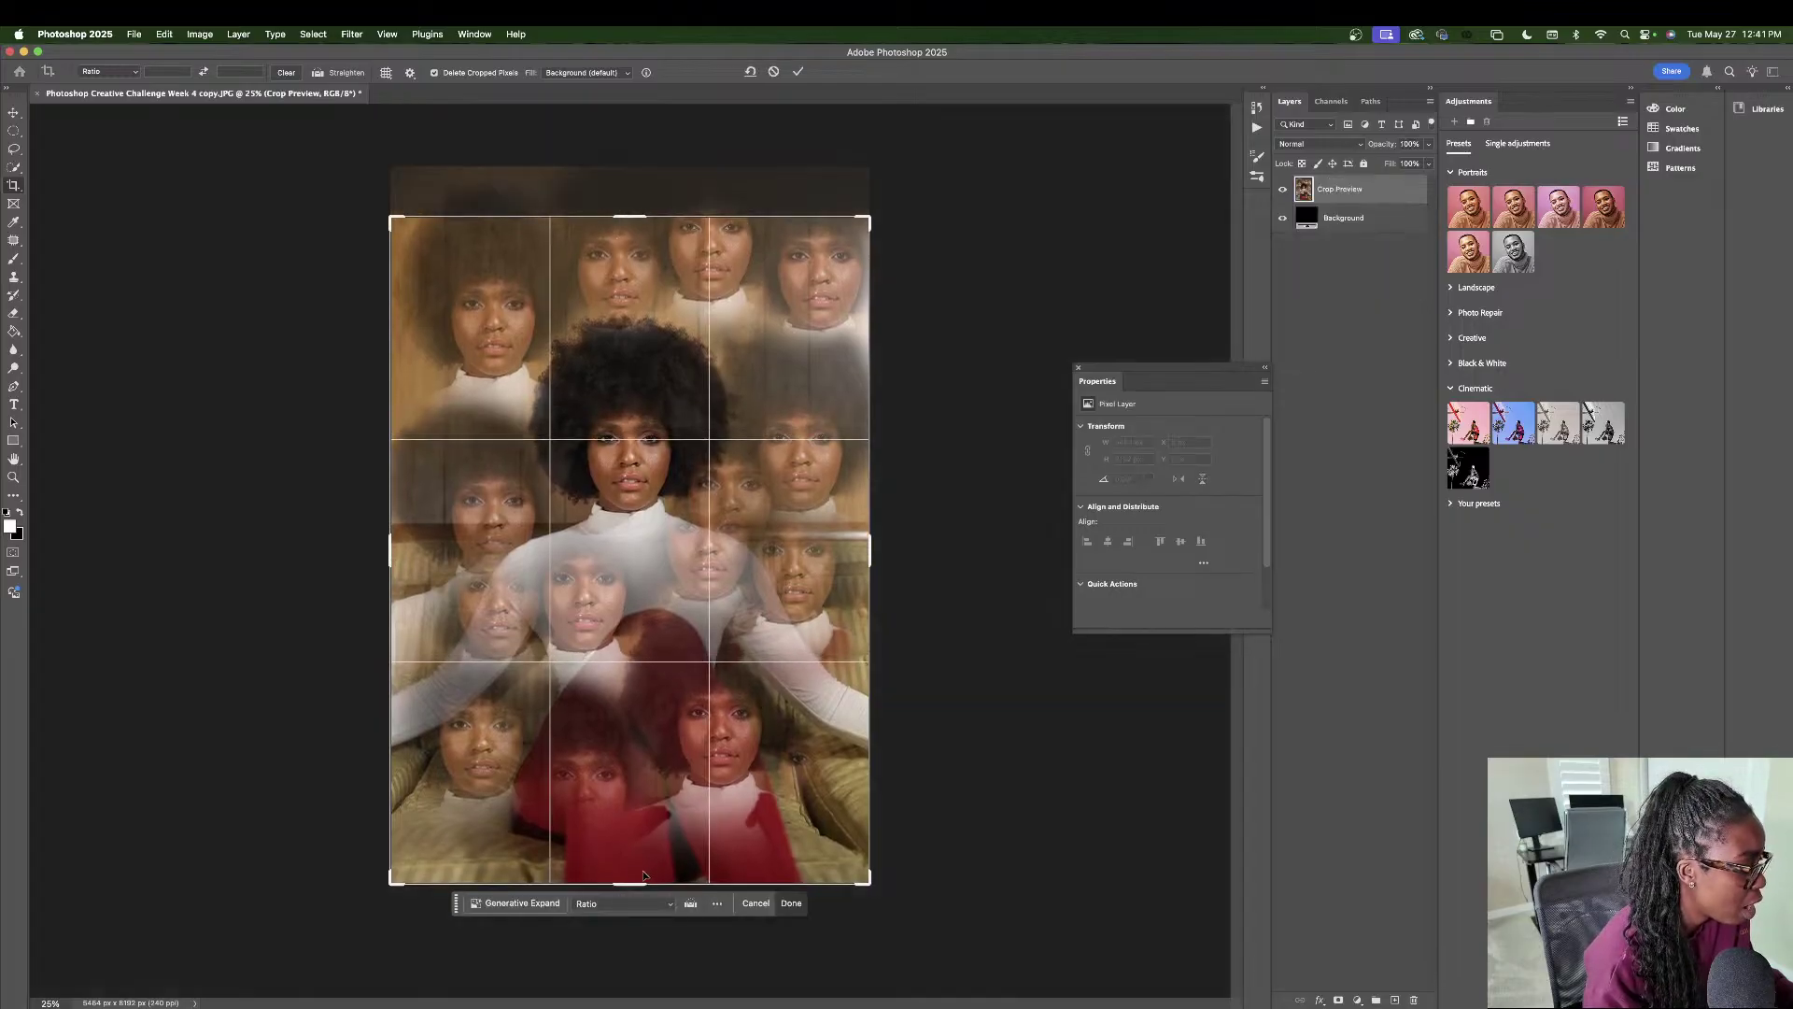
left_click_drag(643, 876, 643, 853)
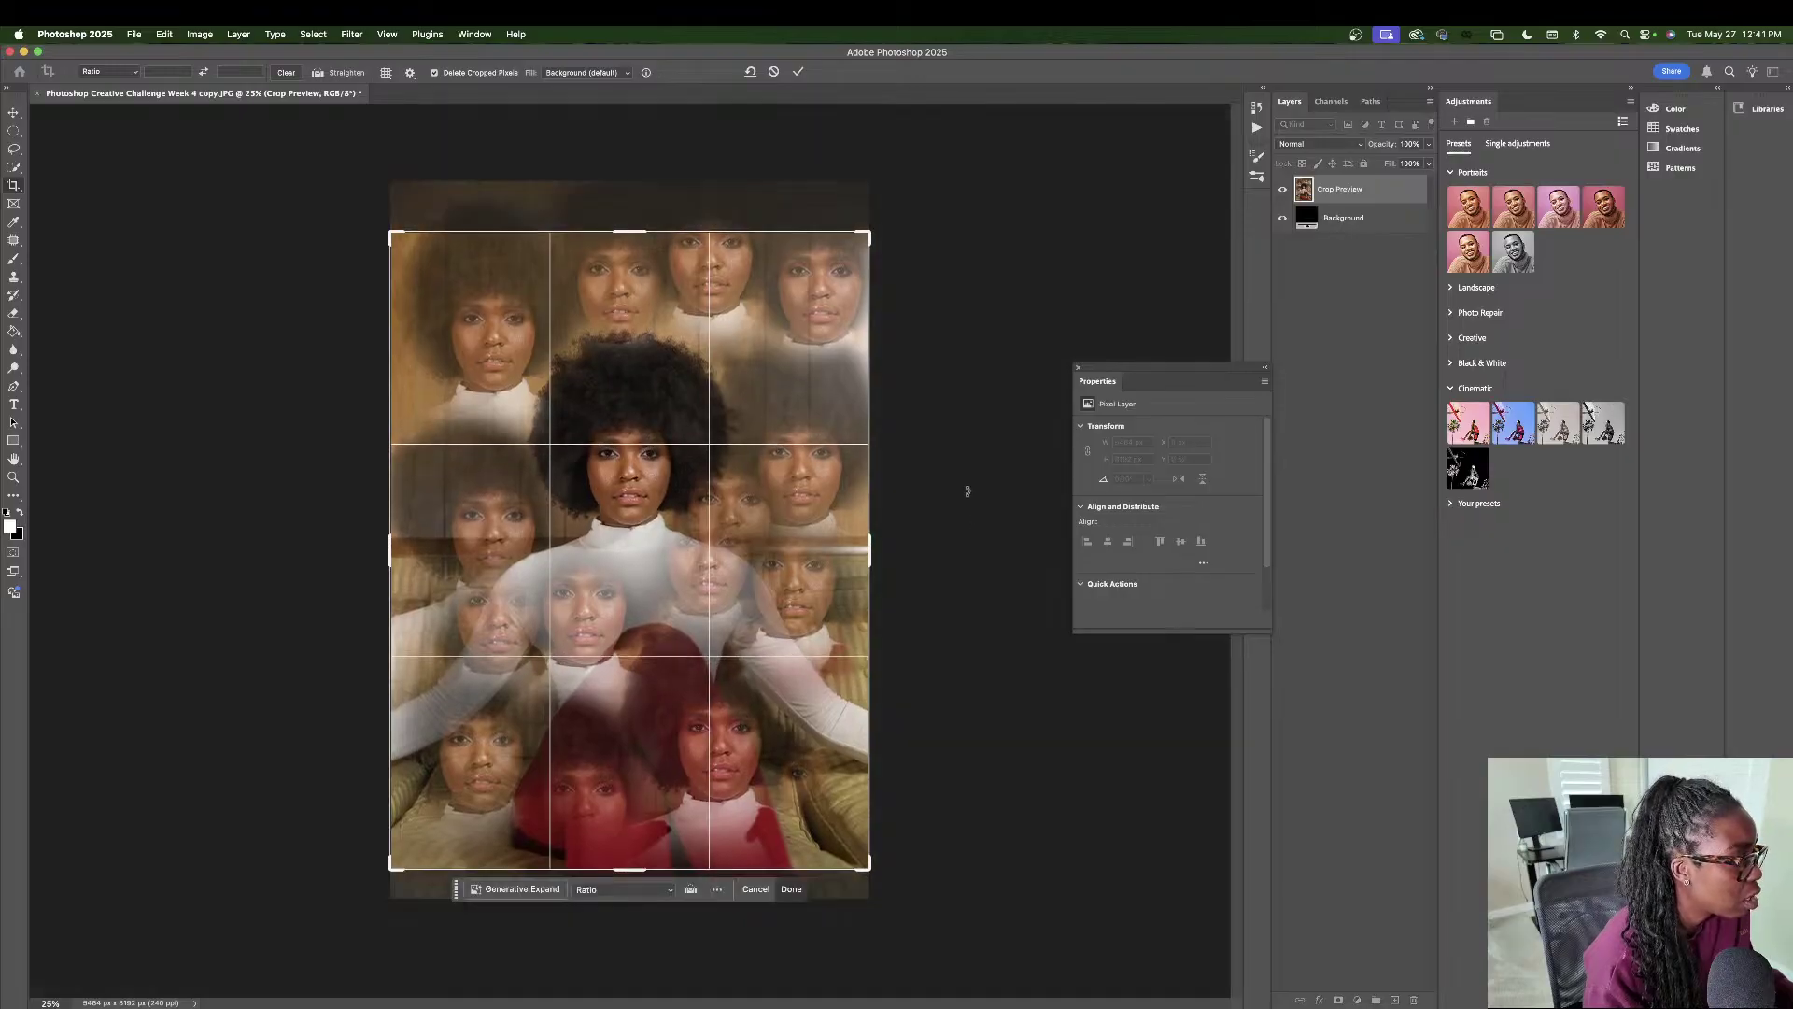
left_click_drag(861, 552, 843, 552)
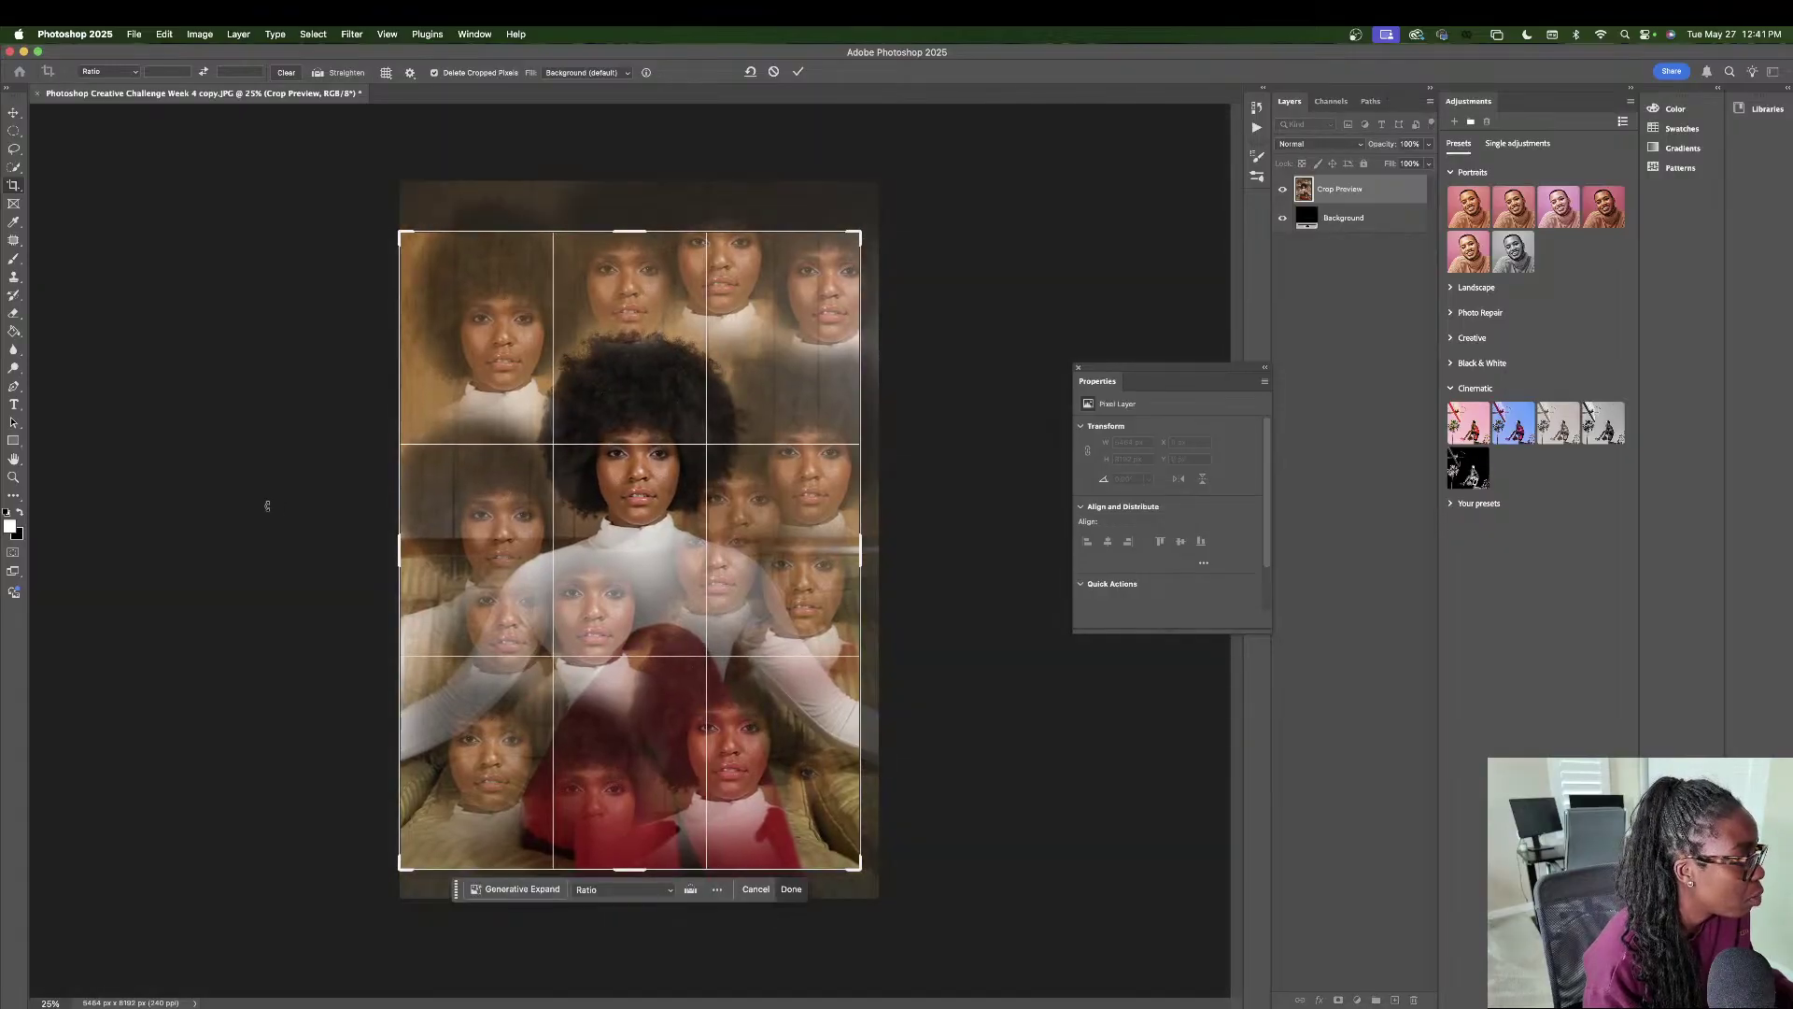
left_click_drag(391, 547, 425, 532)
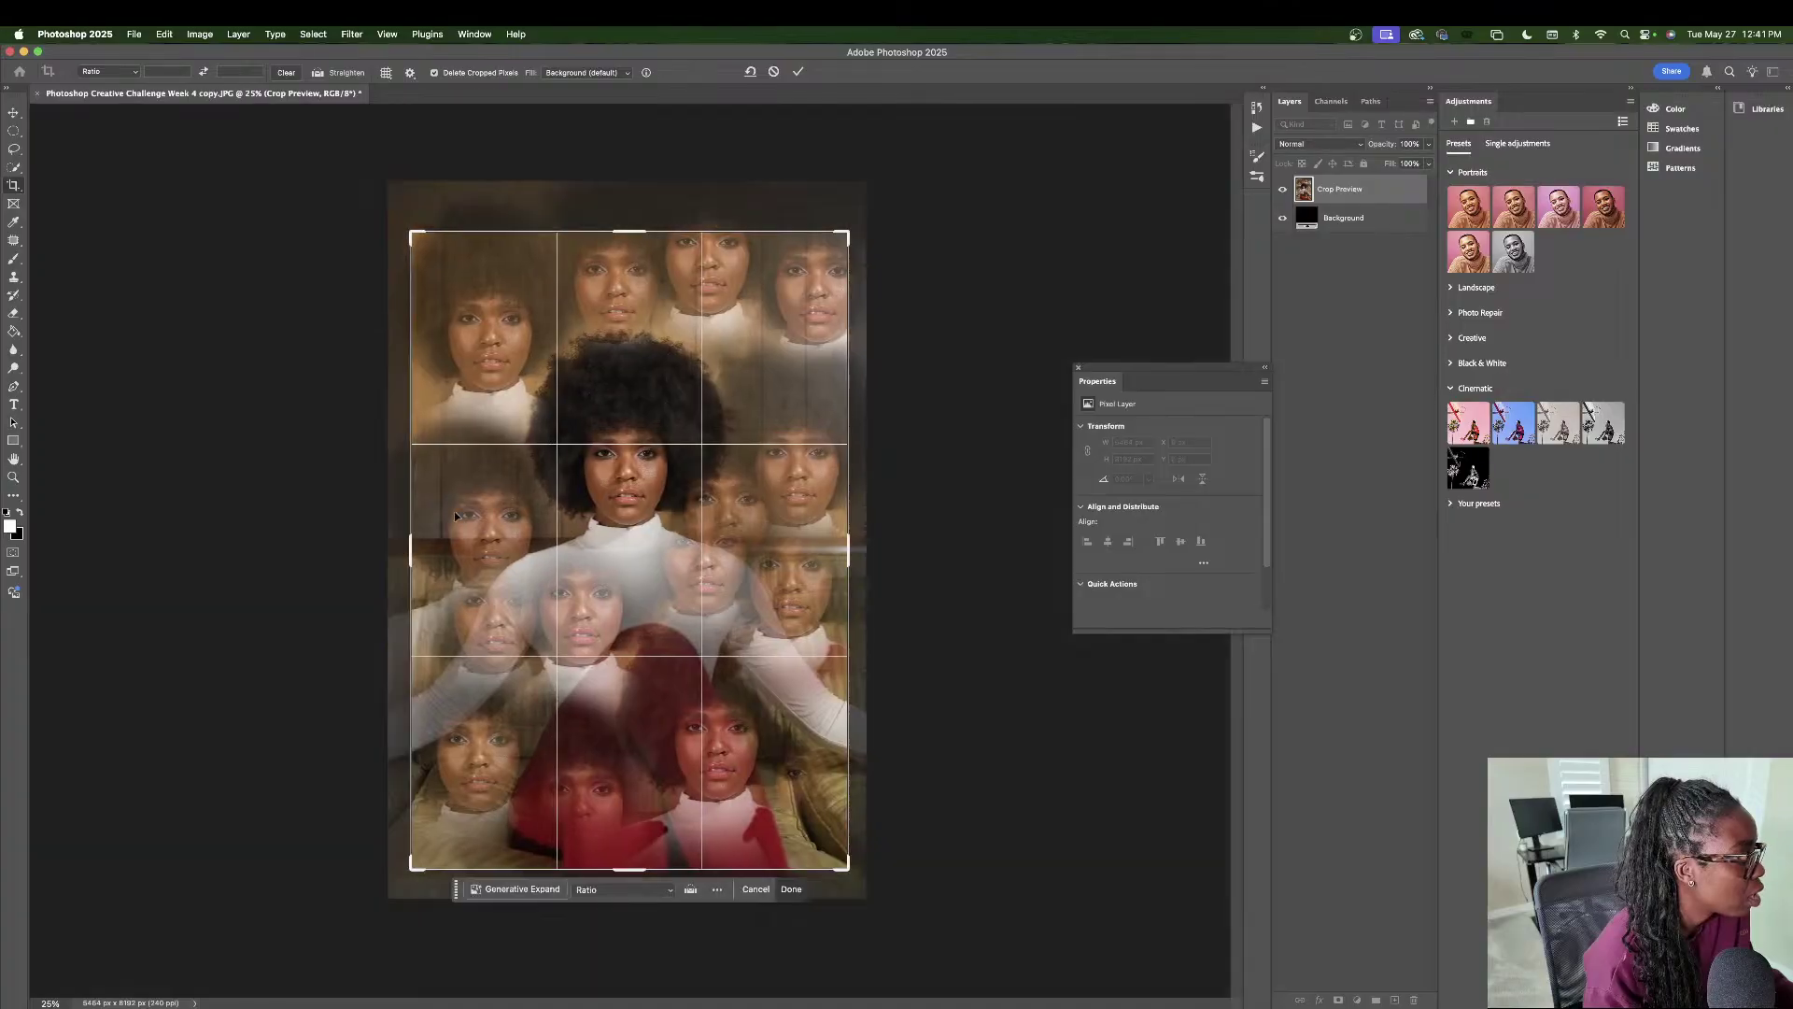
left_click_drag(635, 231, 635, 248)
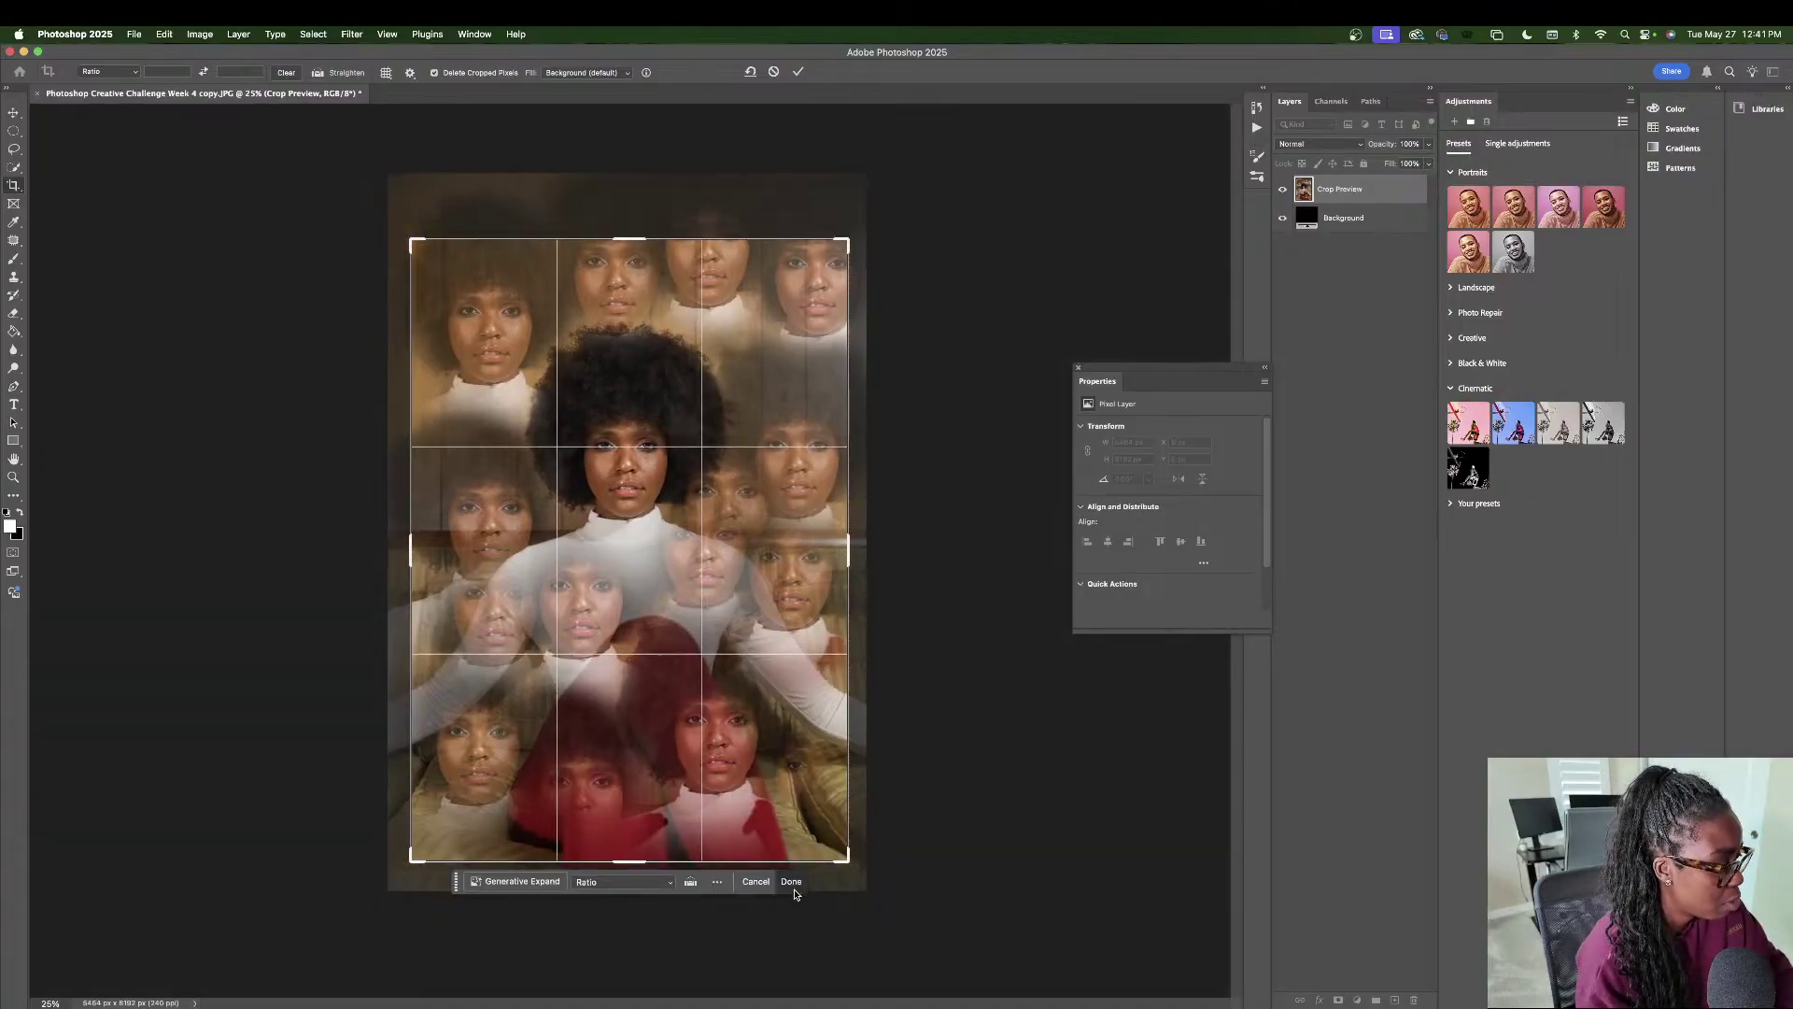
left_click(790, 882)
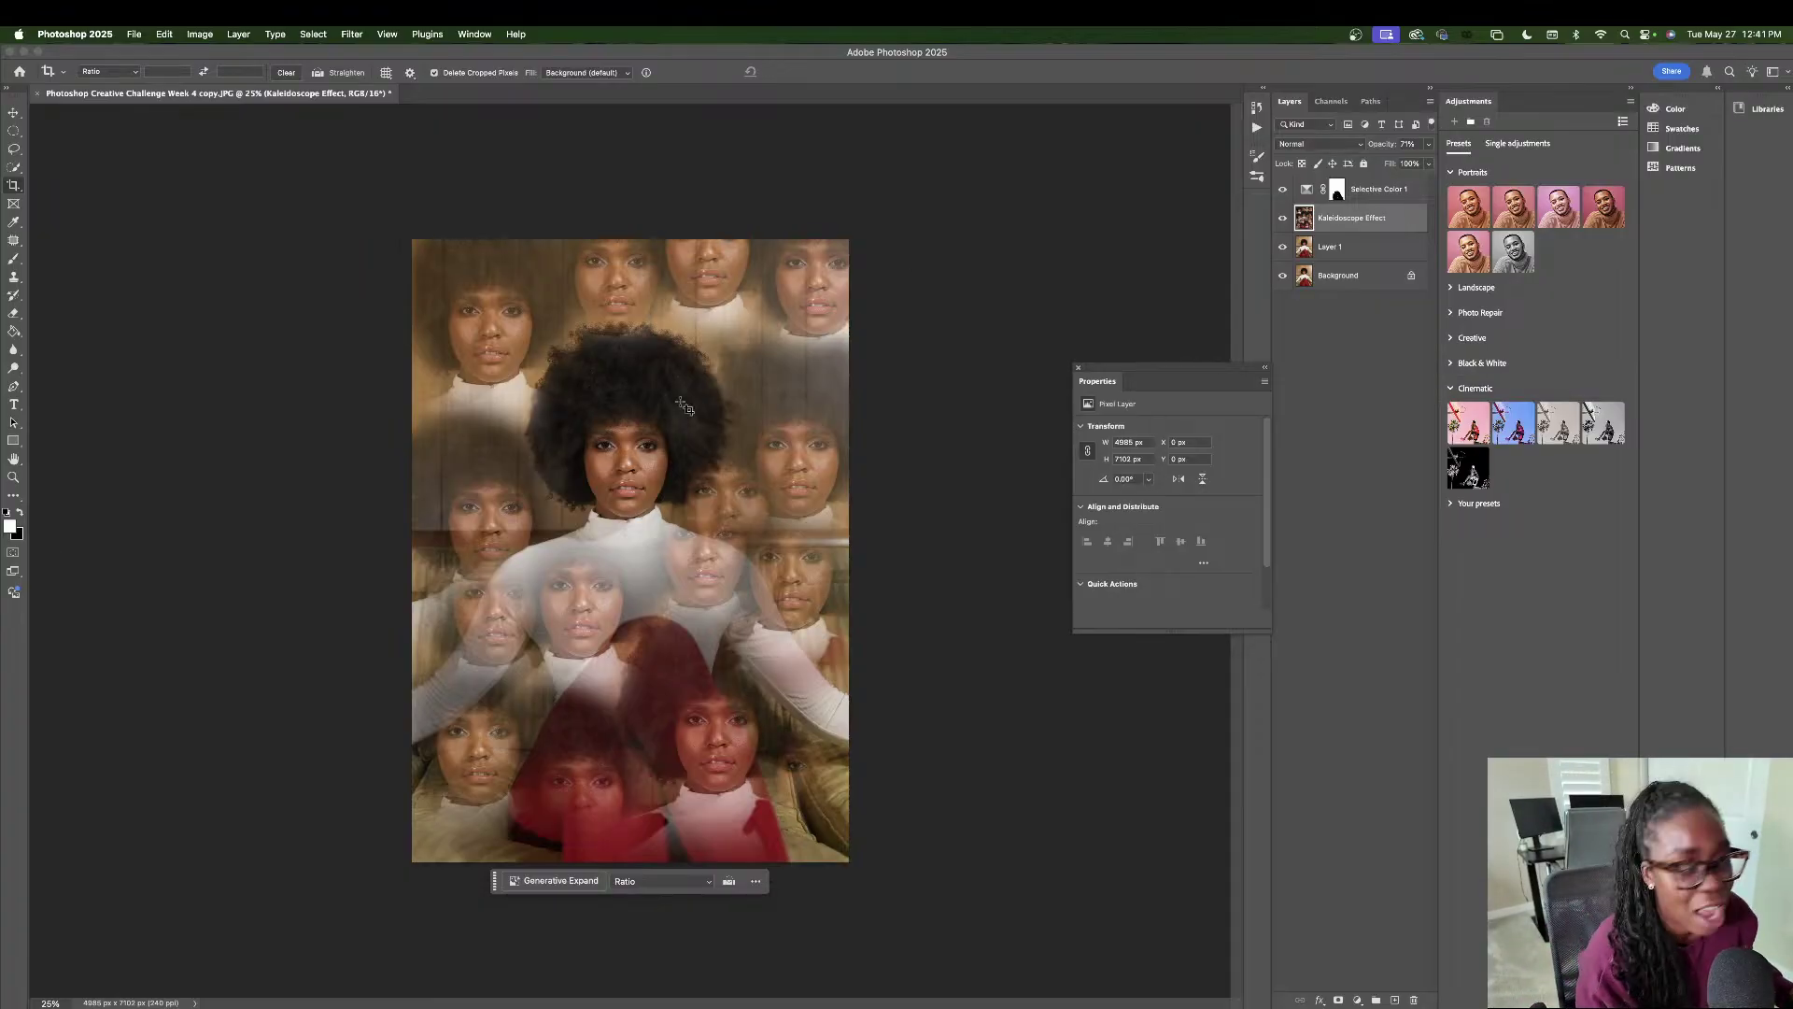
- Restore the Kaleidoscope Effect layer to 100% opacity and clone more heads over the red legs and sofa along the image's lower edge
left_click(1428, 144)
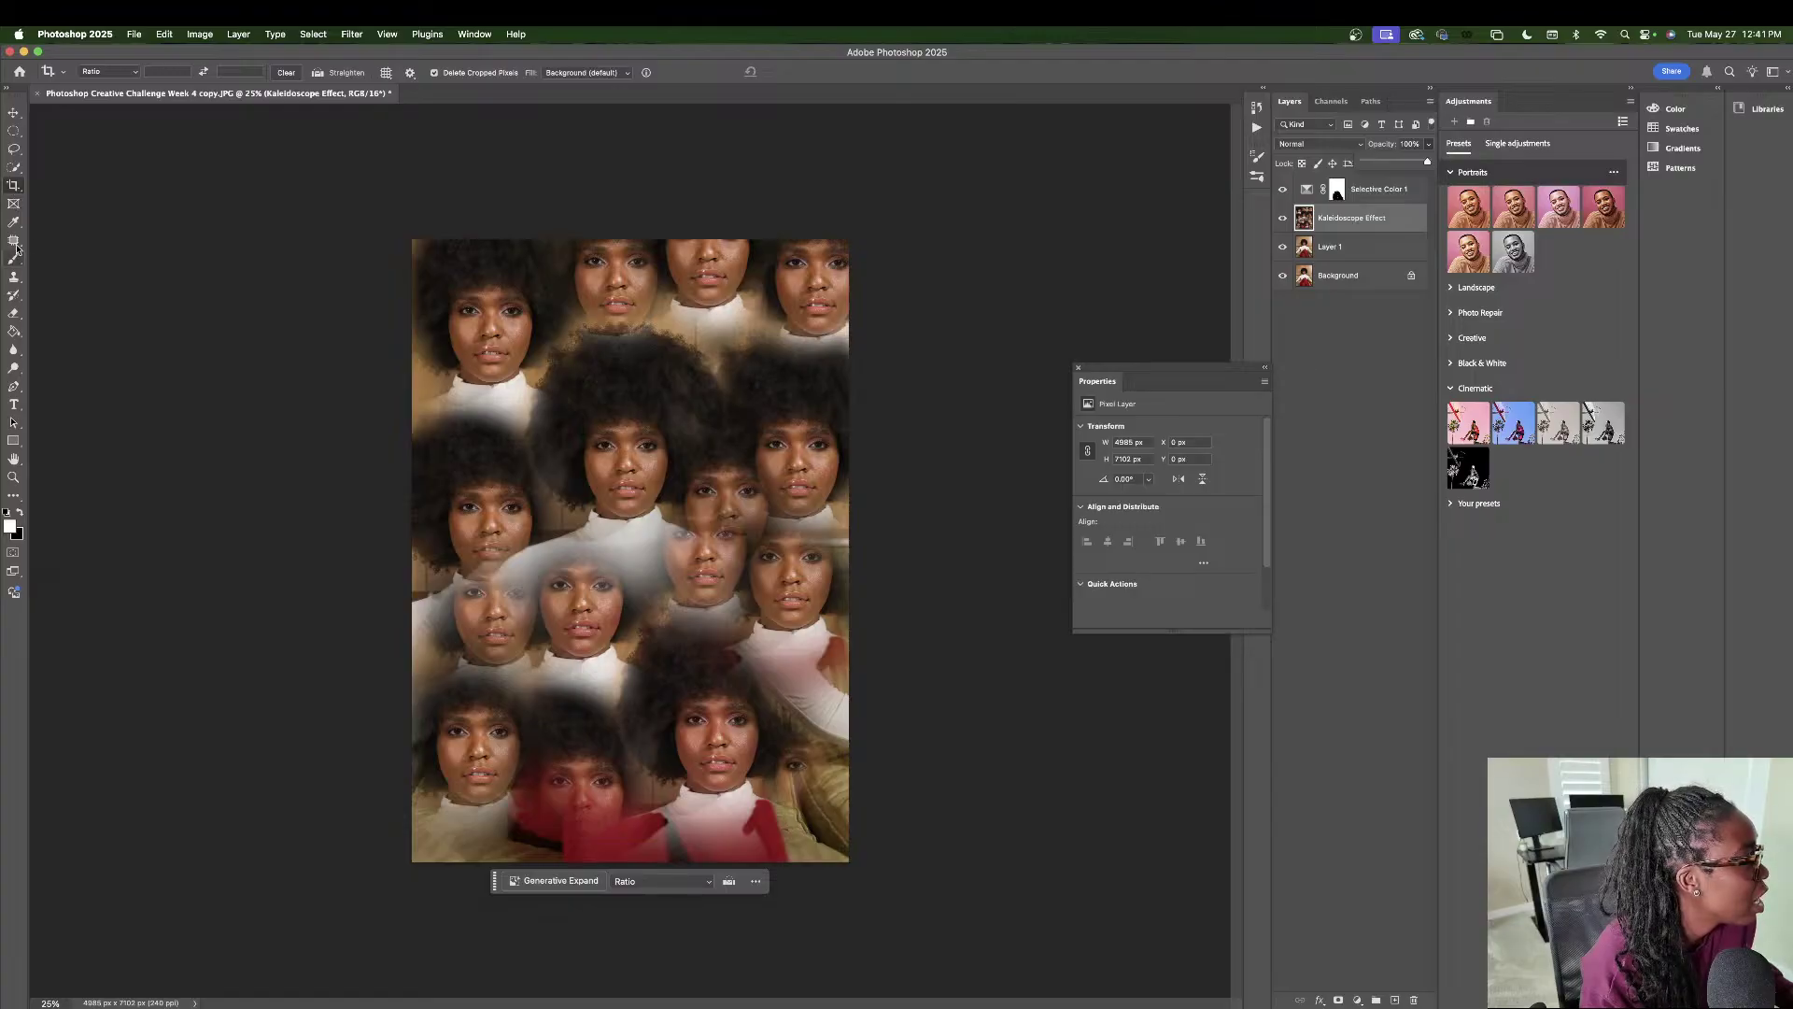
left_click(14, 276)
left_click(635, 475, "alt")
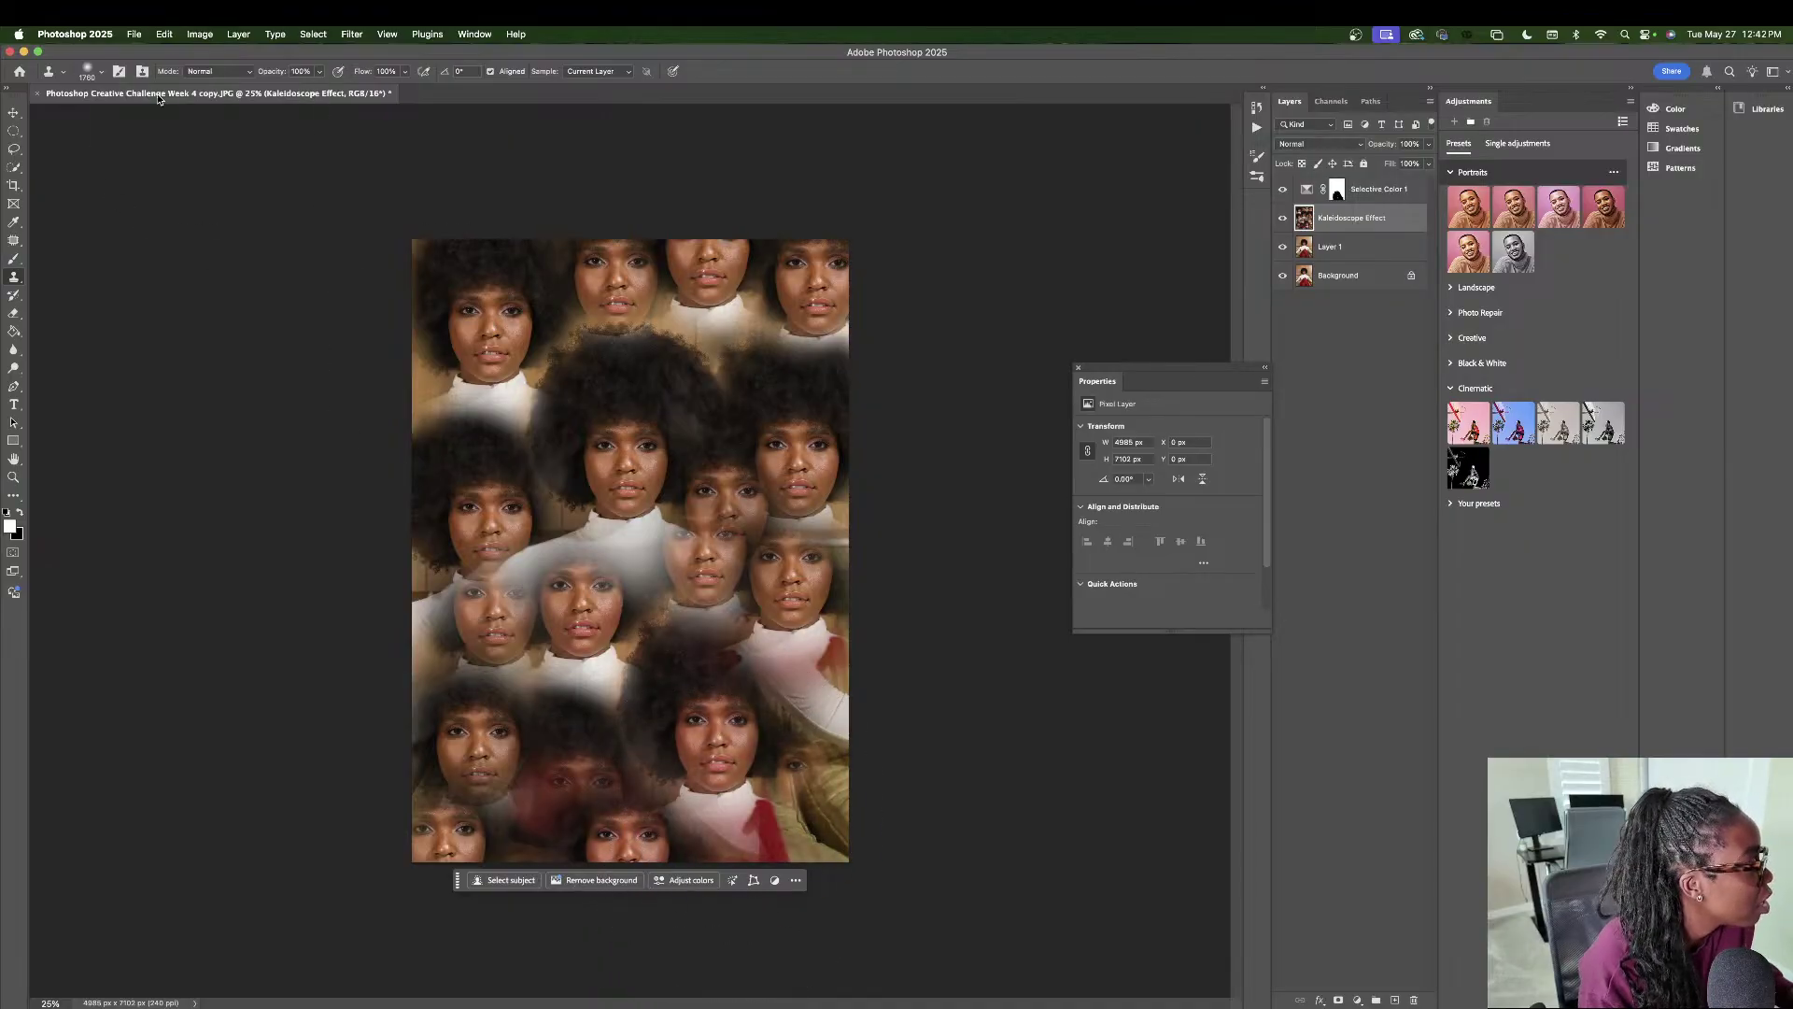
- Reduce the Clone Stamp brush to 444 px and clone another head over the red patch and sofa in the image's lower-right corner
left_click(99, 71)
left_click_drag(156, 116, 151, 117)
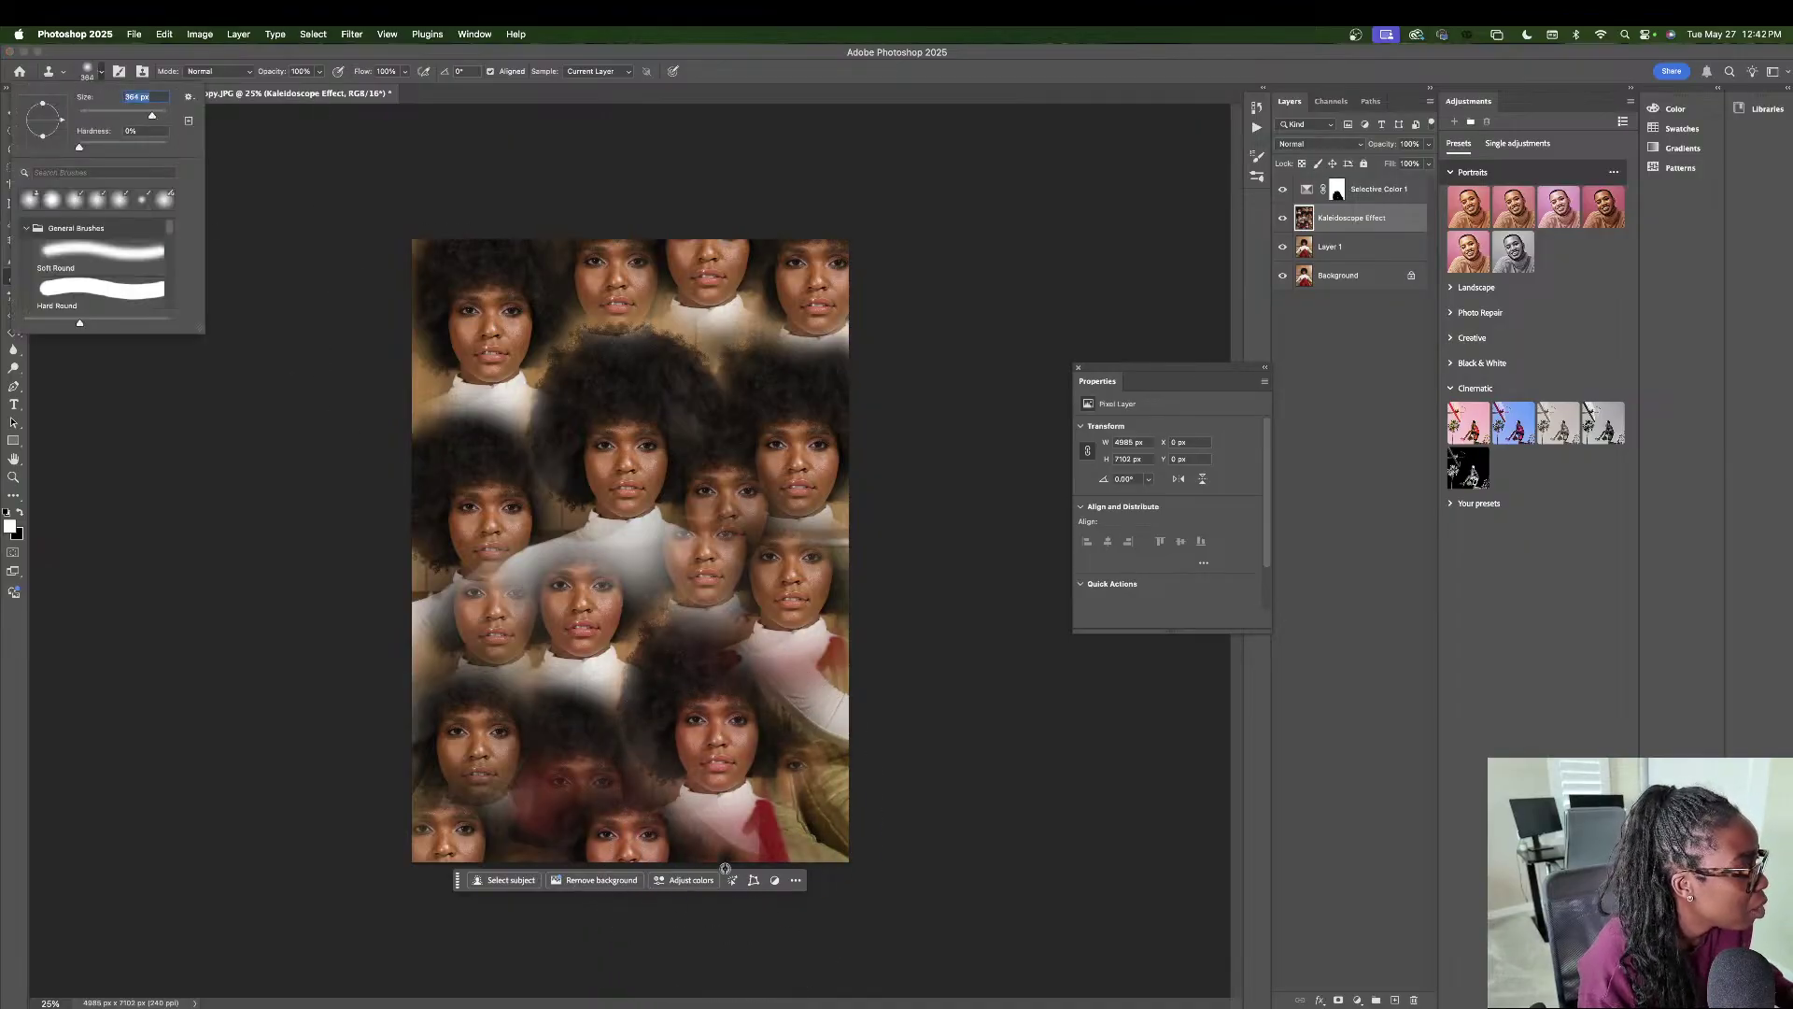
left_click(699, 700, "alt")
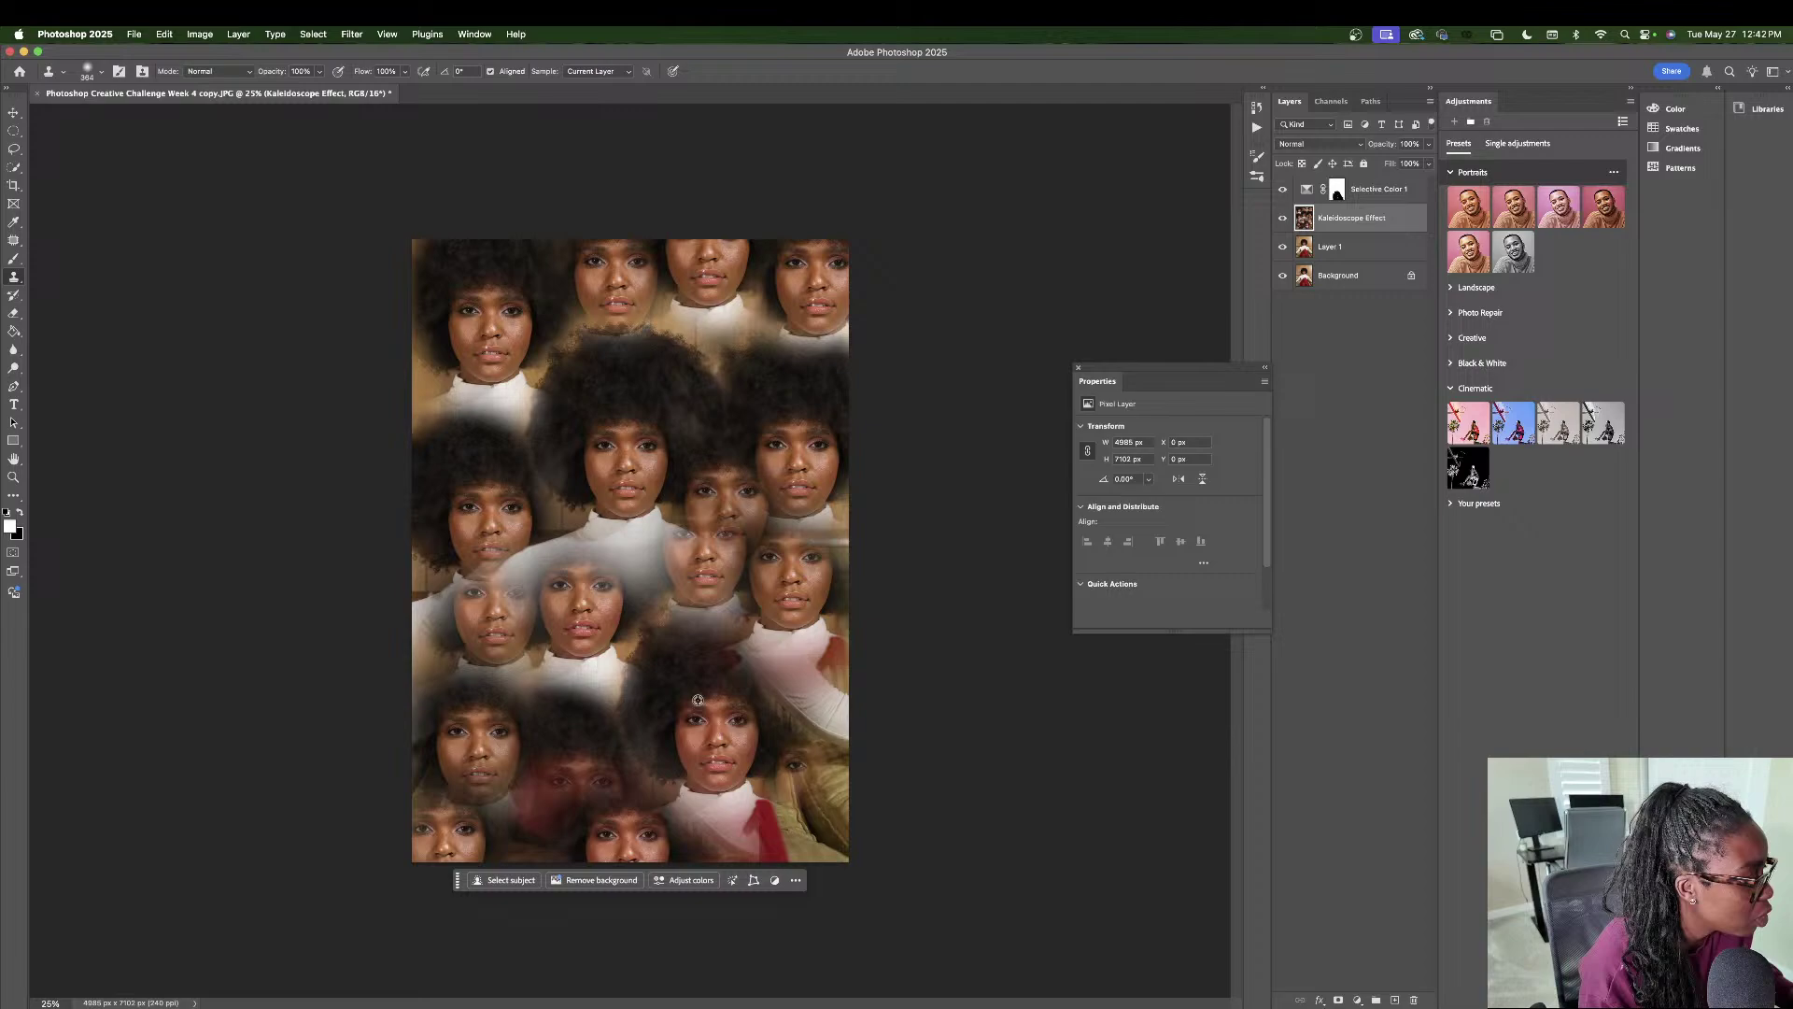
left_click(99, 71)
left_click_drag(153, 116, 156, 115)
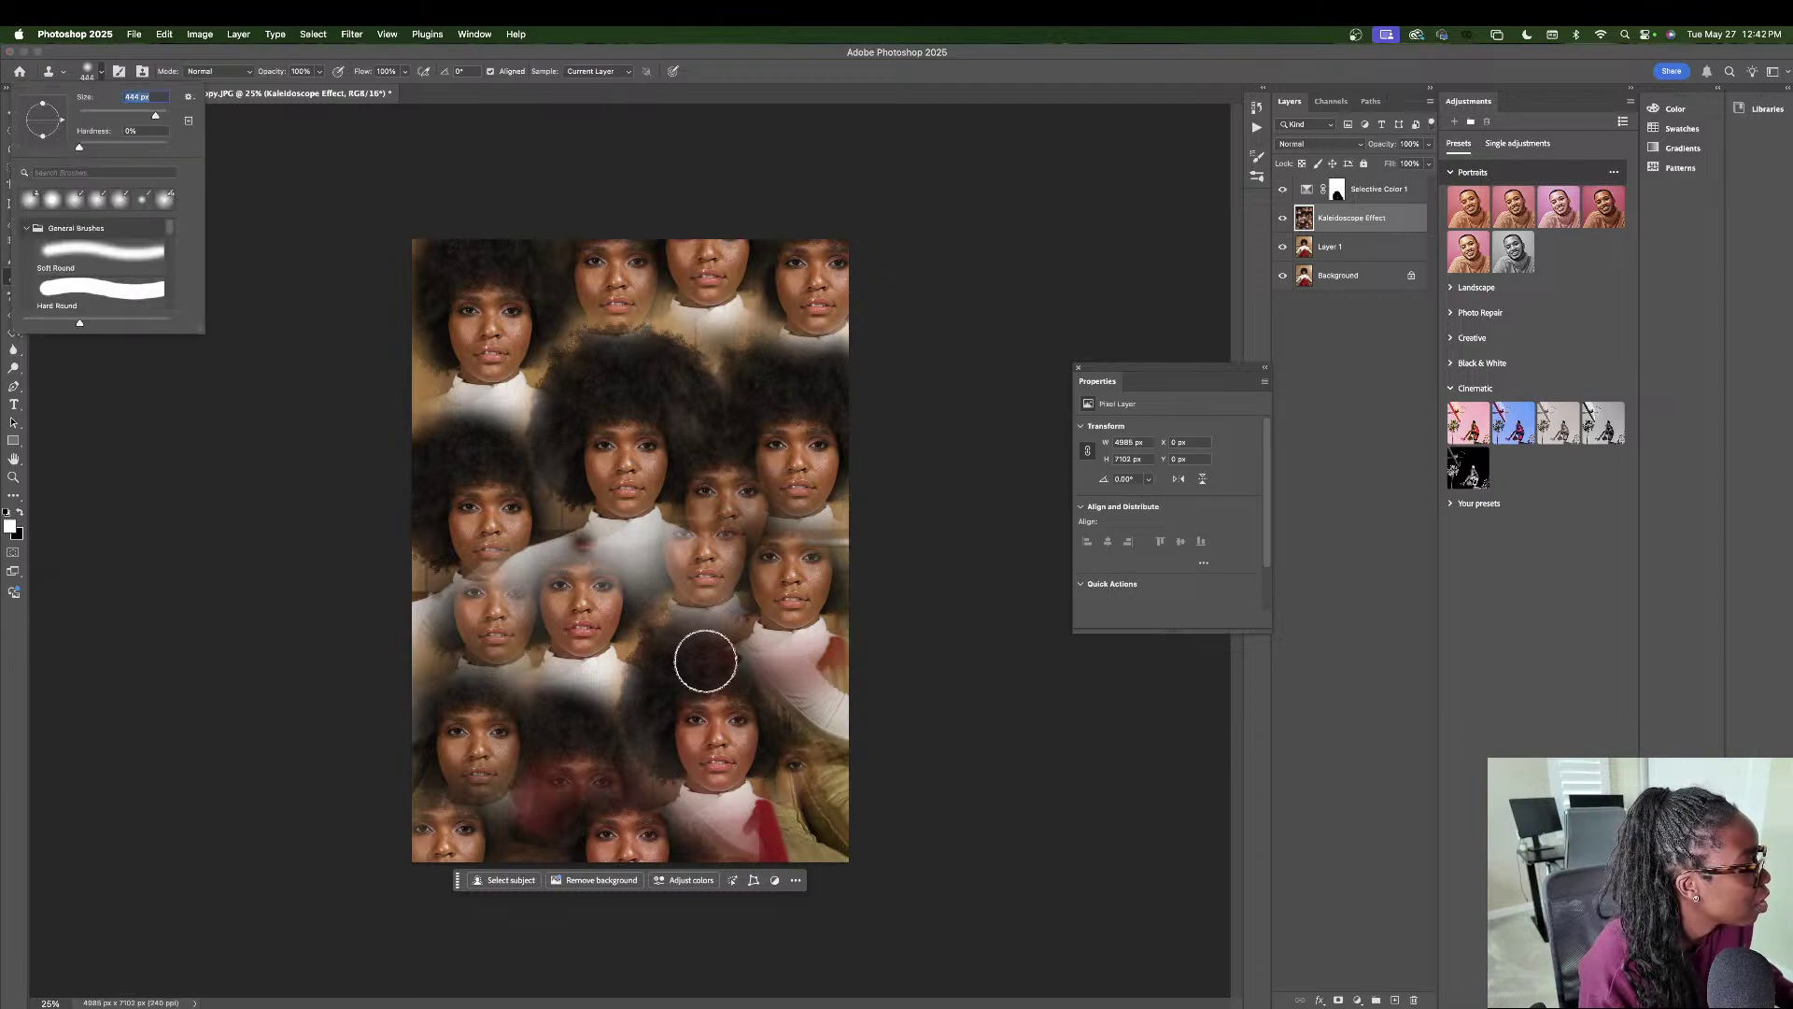
left_click(705, 722, "alt")
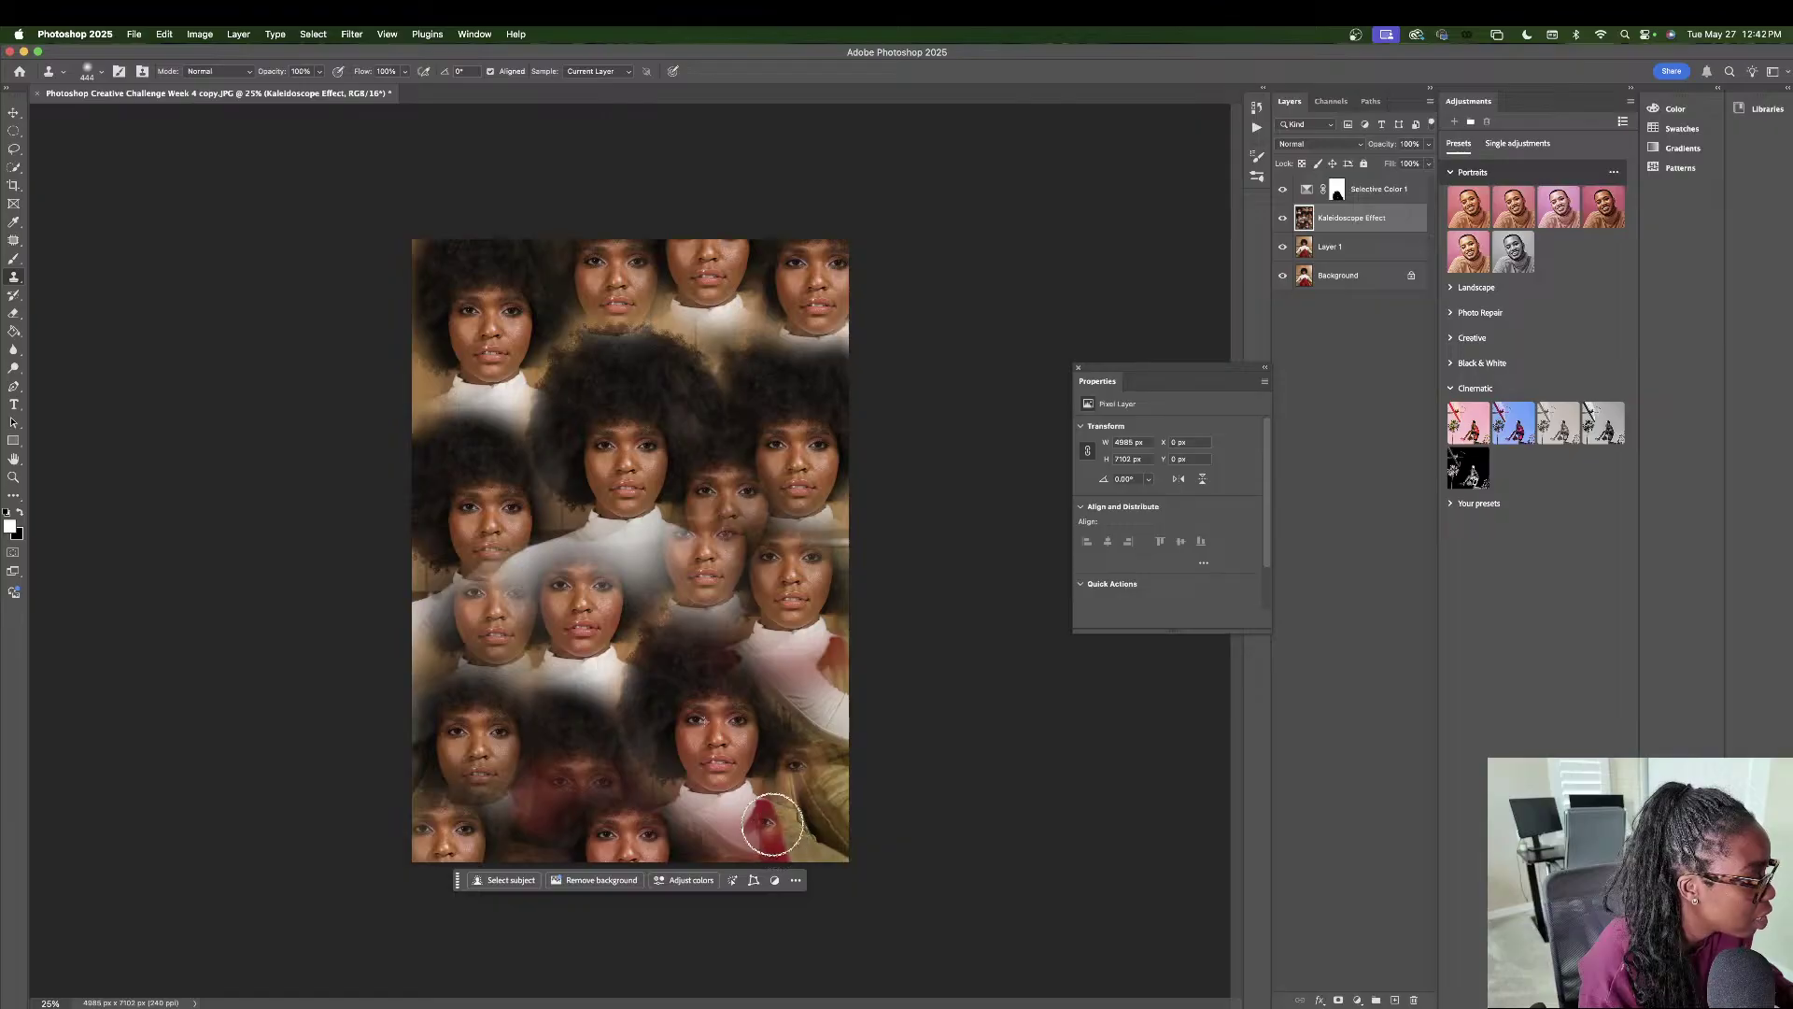
mouse_move(771, 824)
left_mouse_down()
mouse_move(799, 864)
mouse_move(799, 806)
mouse_move(768, 773)
mouse_move(845, 800)
mouse_move(780, 867)
mouse_move(755, 793)
mouse_move(814, 758)
mouse_move(826, 826)
left_mouse_up()
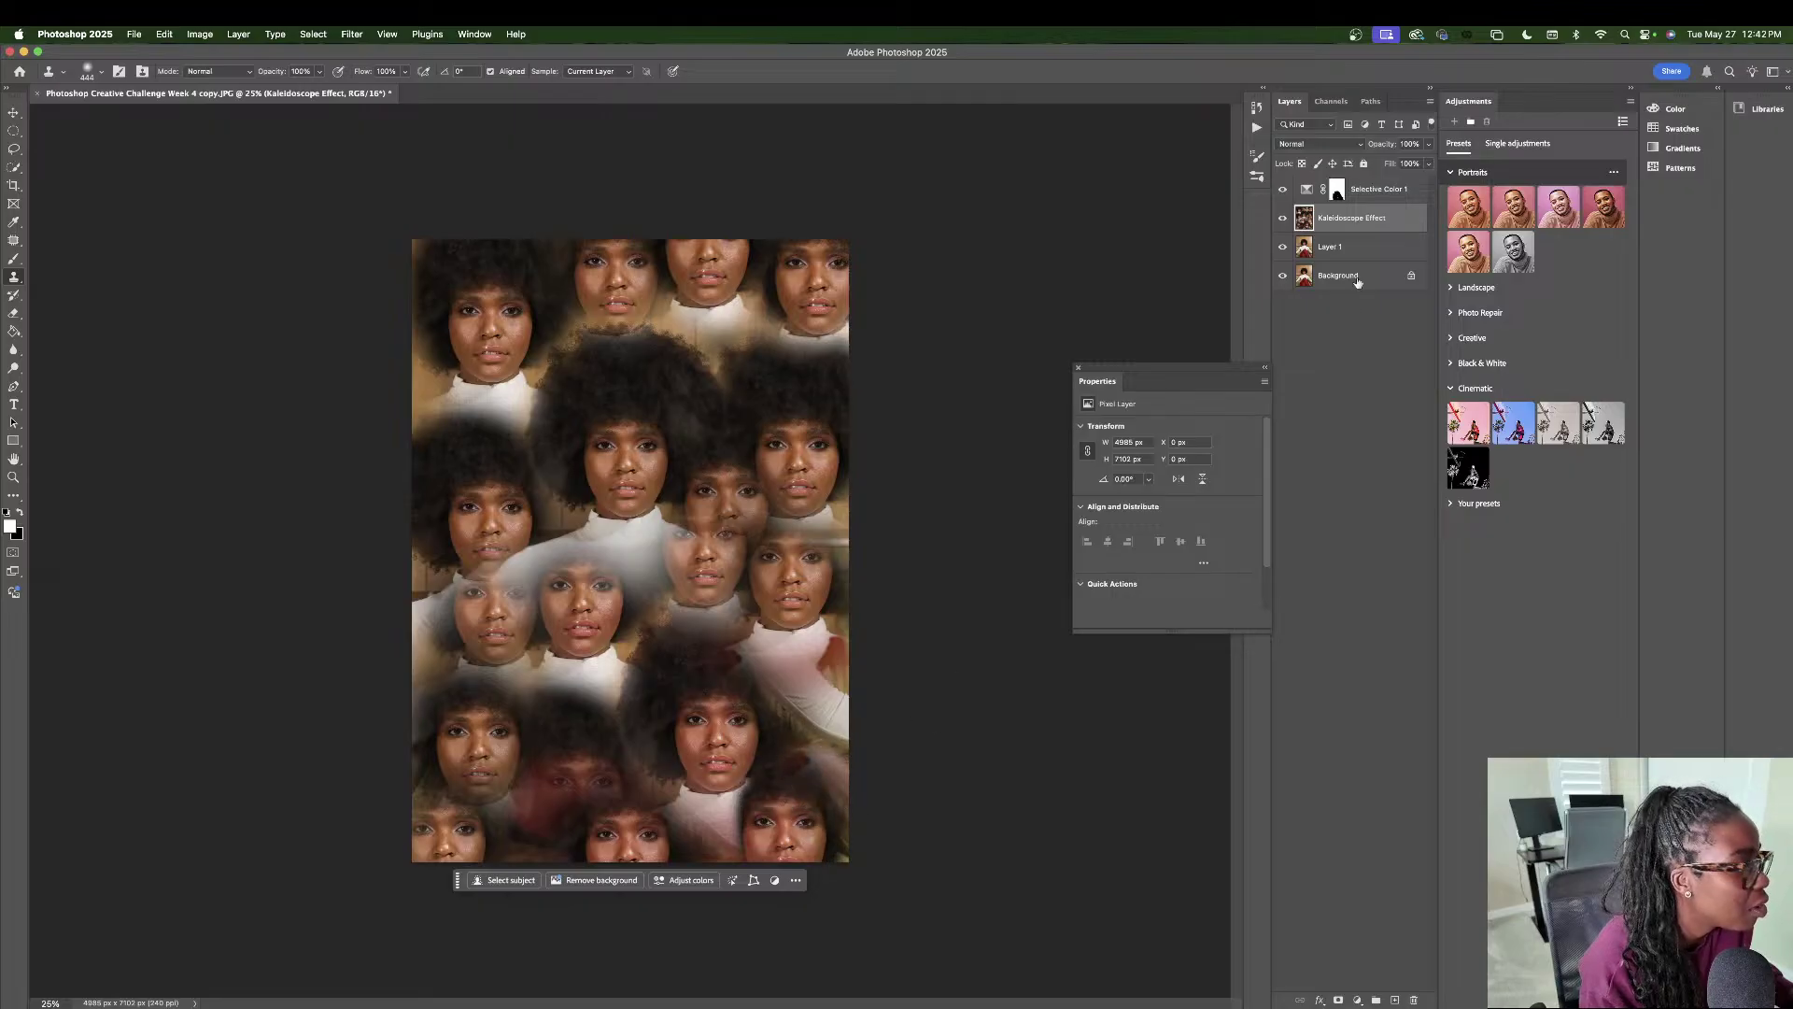
- Lower the Kaleidoscope Effect layer's opacity to about 65% to preview the blend, and restore it to 100%
left_click(1428, 144)
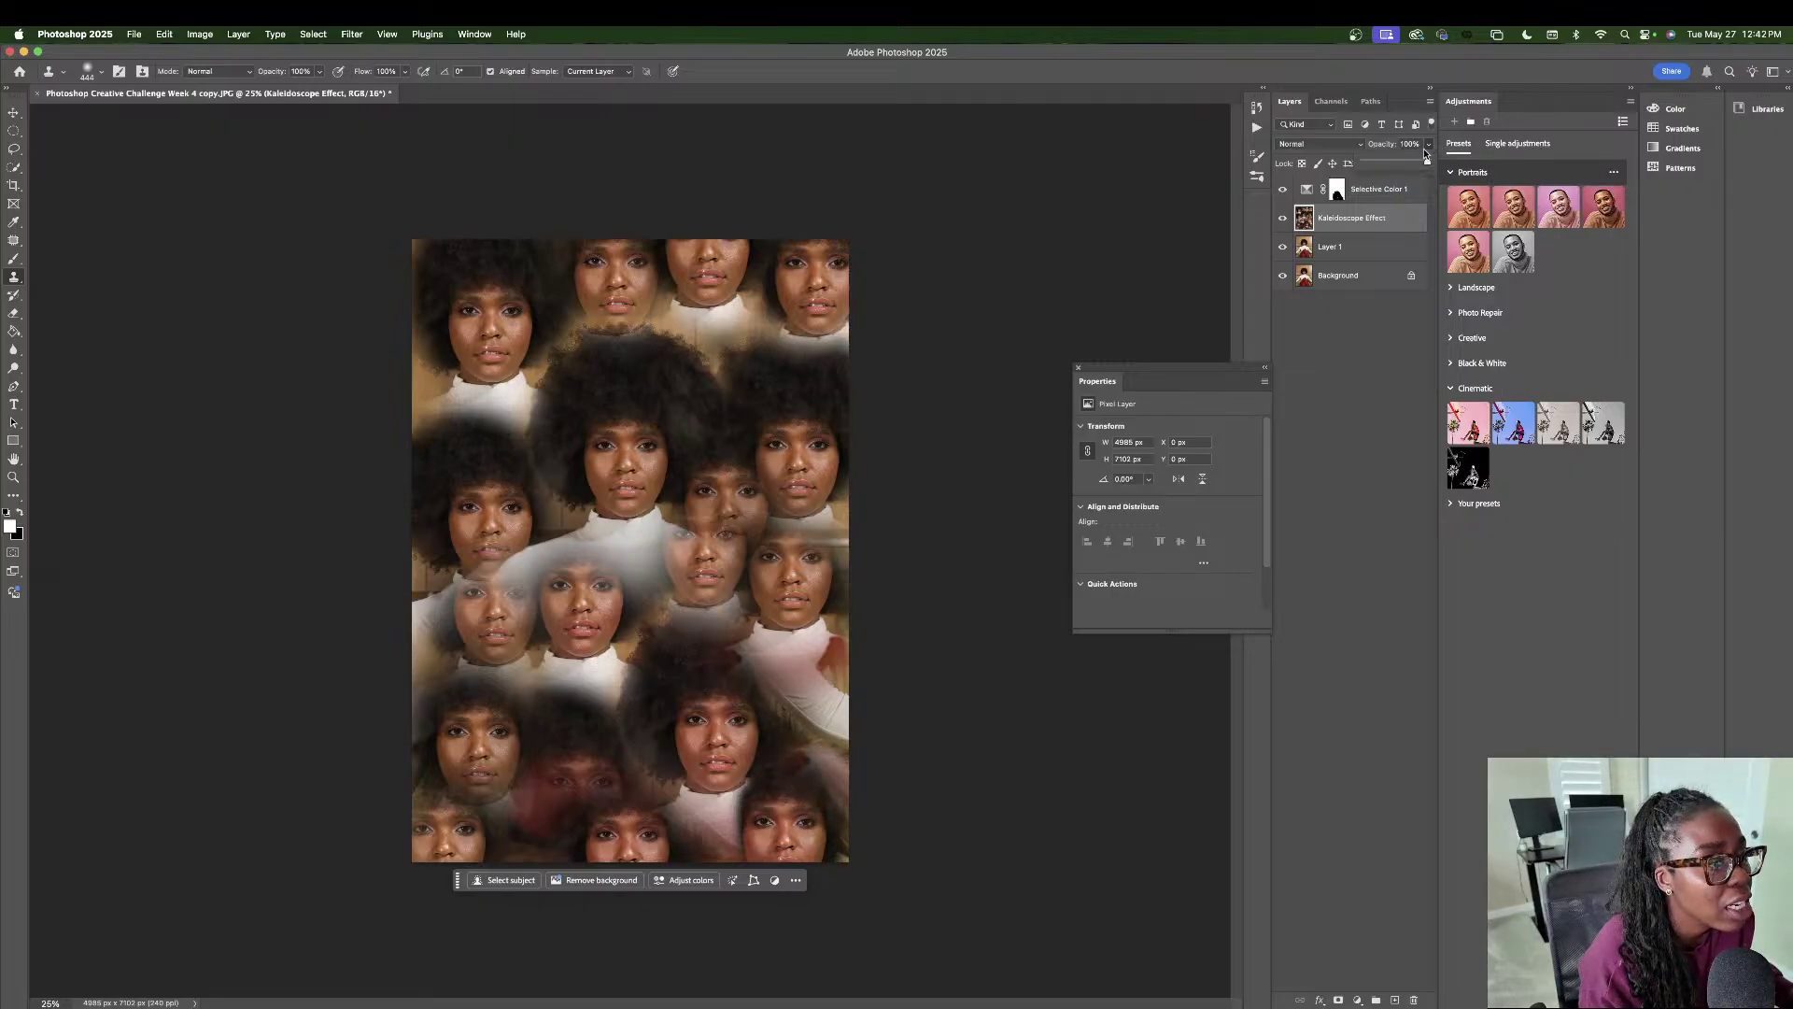
left_click_drag(1428, 164, 1401, 164)
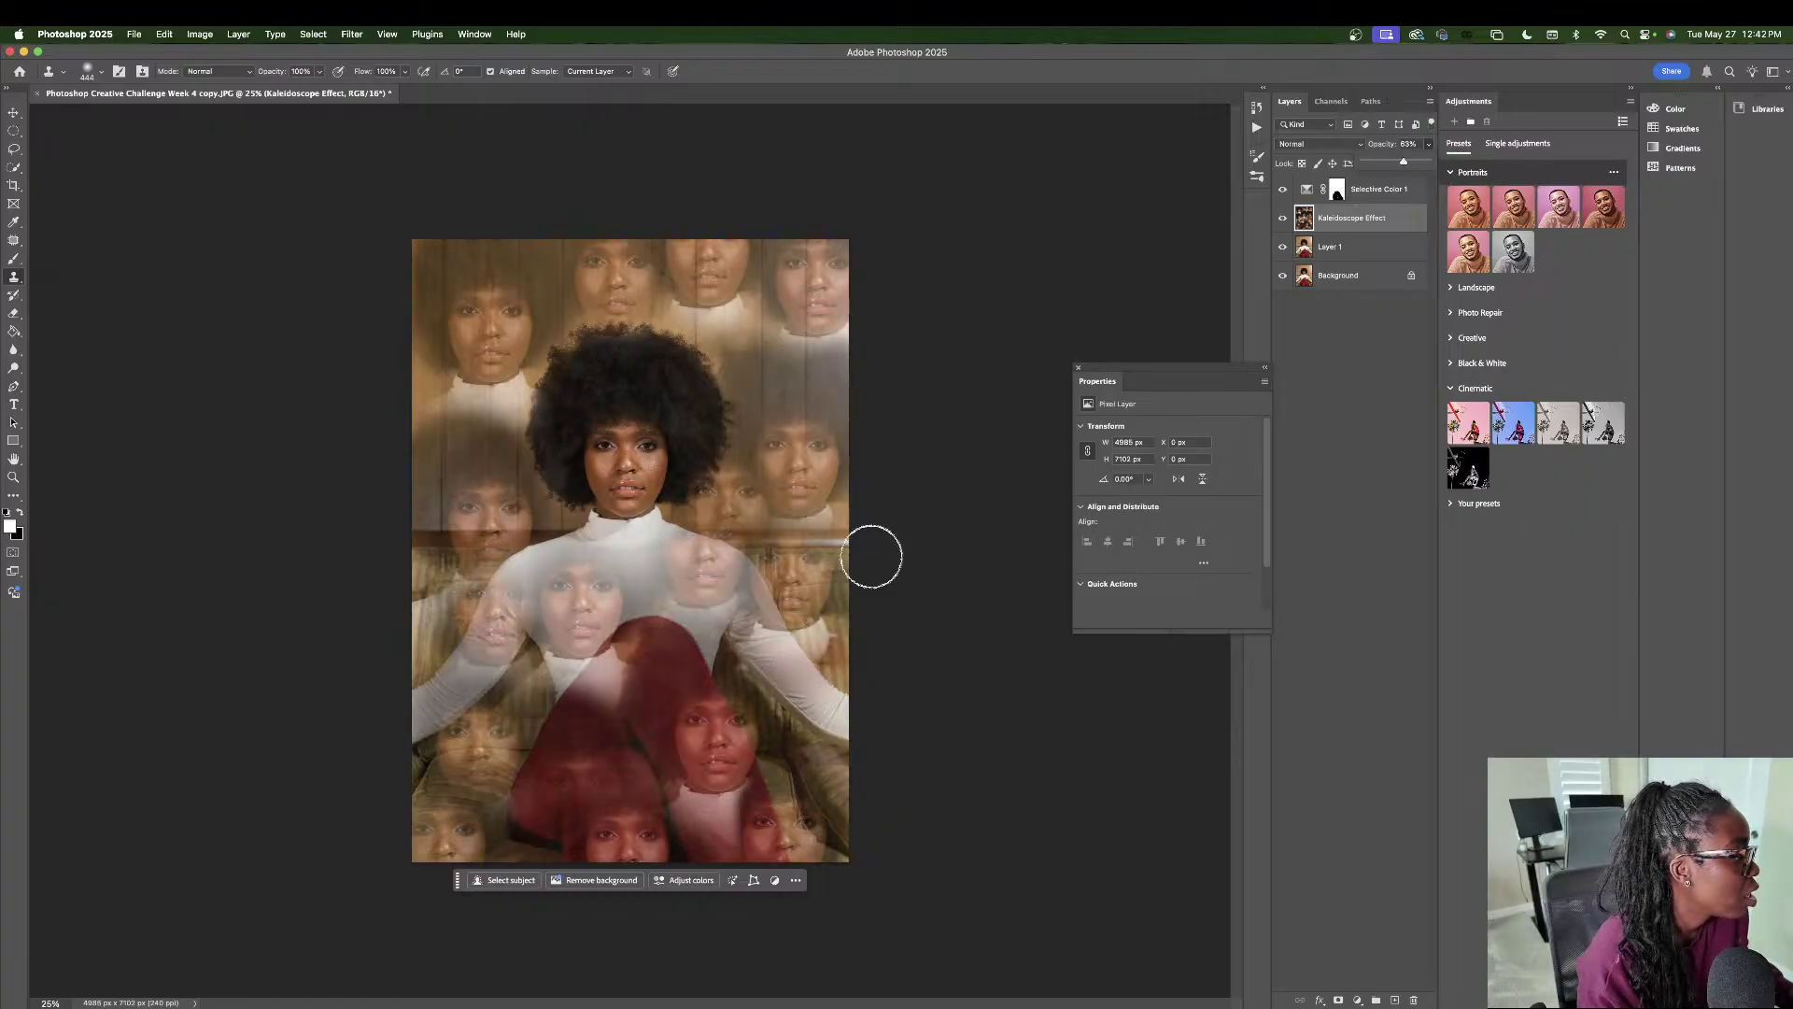
left_click(14, 314)
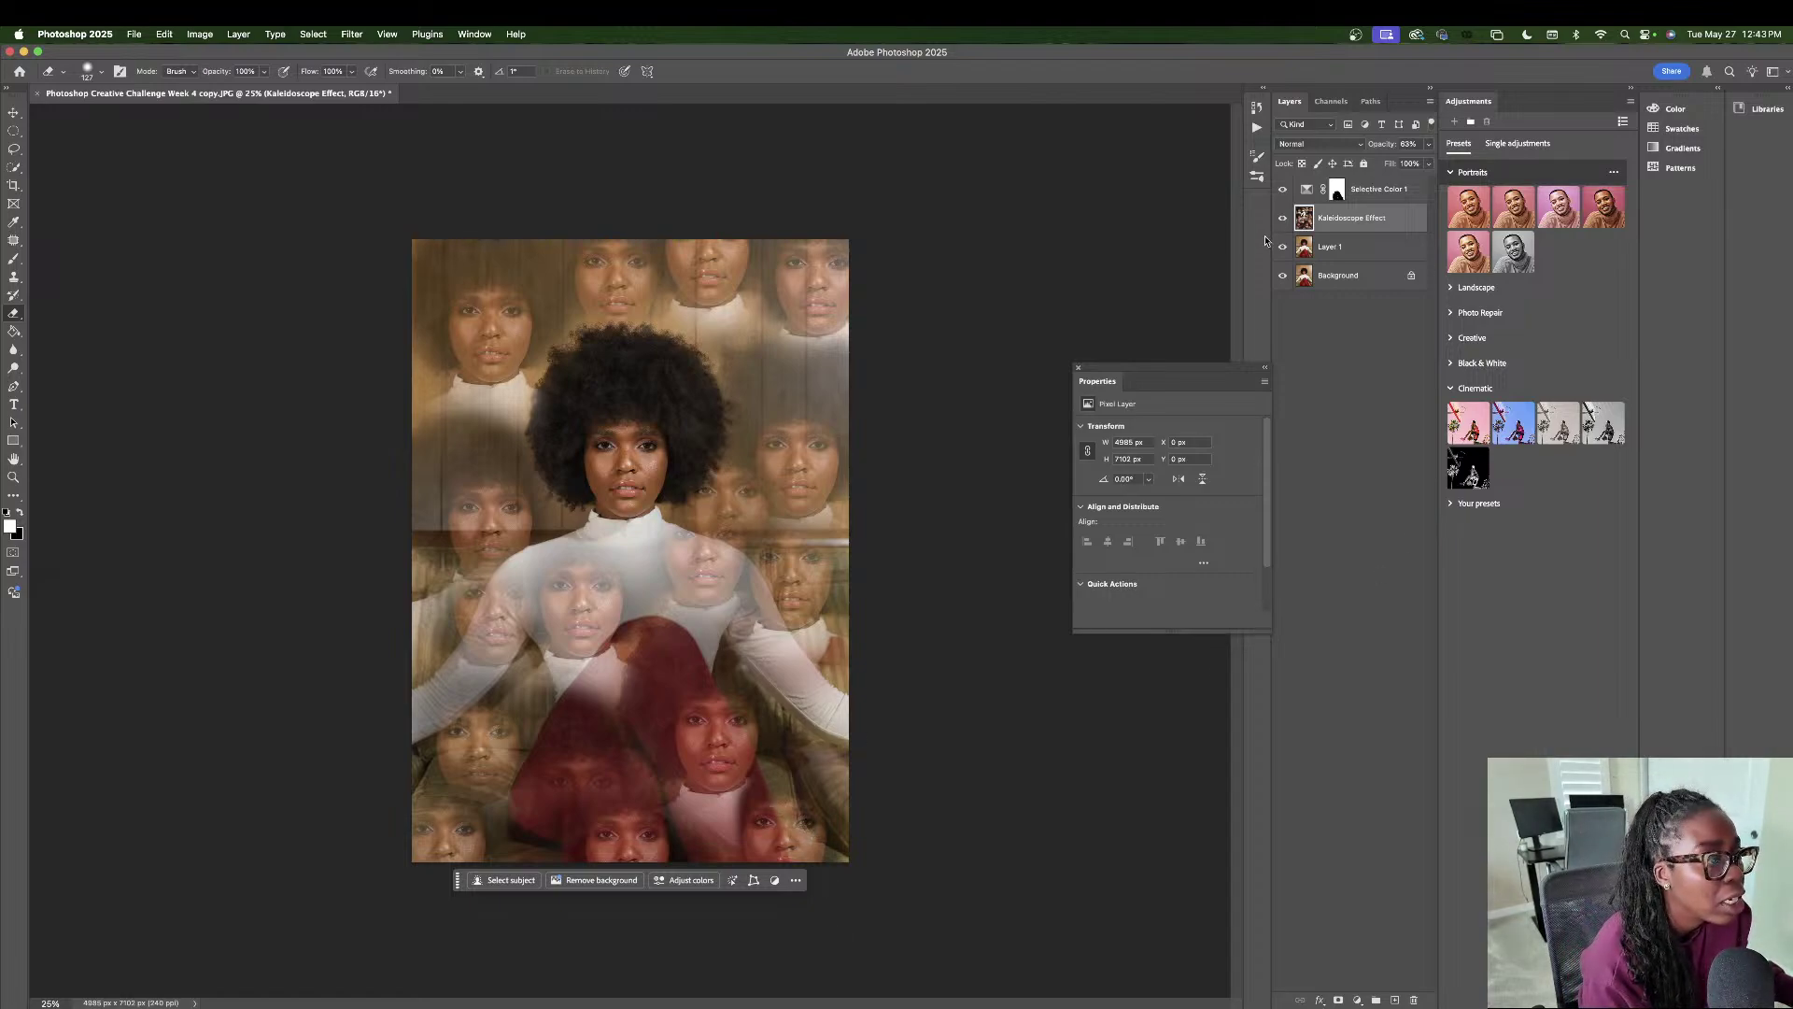
left_click(1428, 145)
left_click(1428, 144)
left_click(1428, 145)
left_click_drag(1404, 162, 1446, 163)
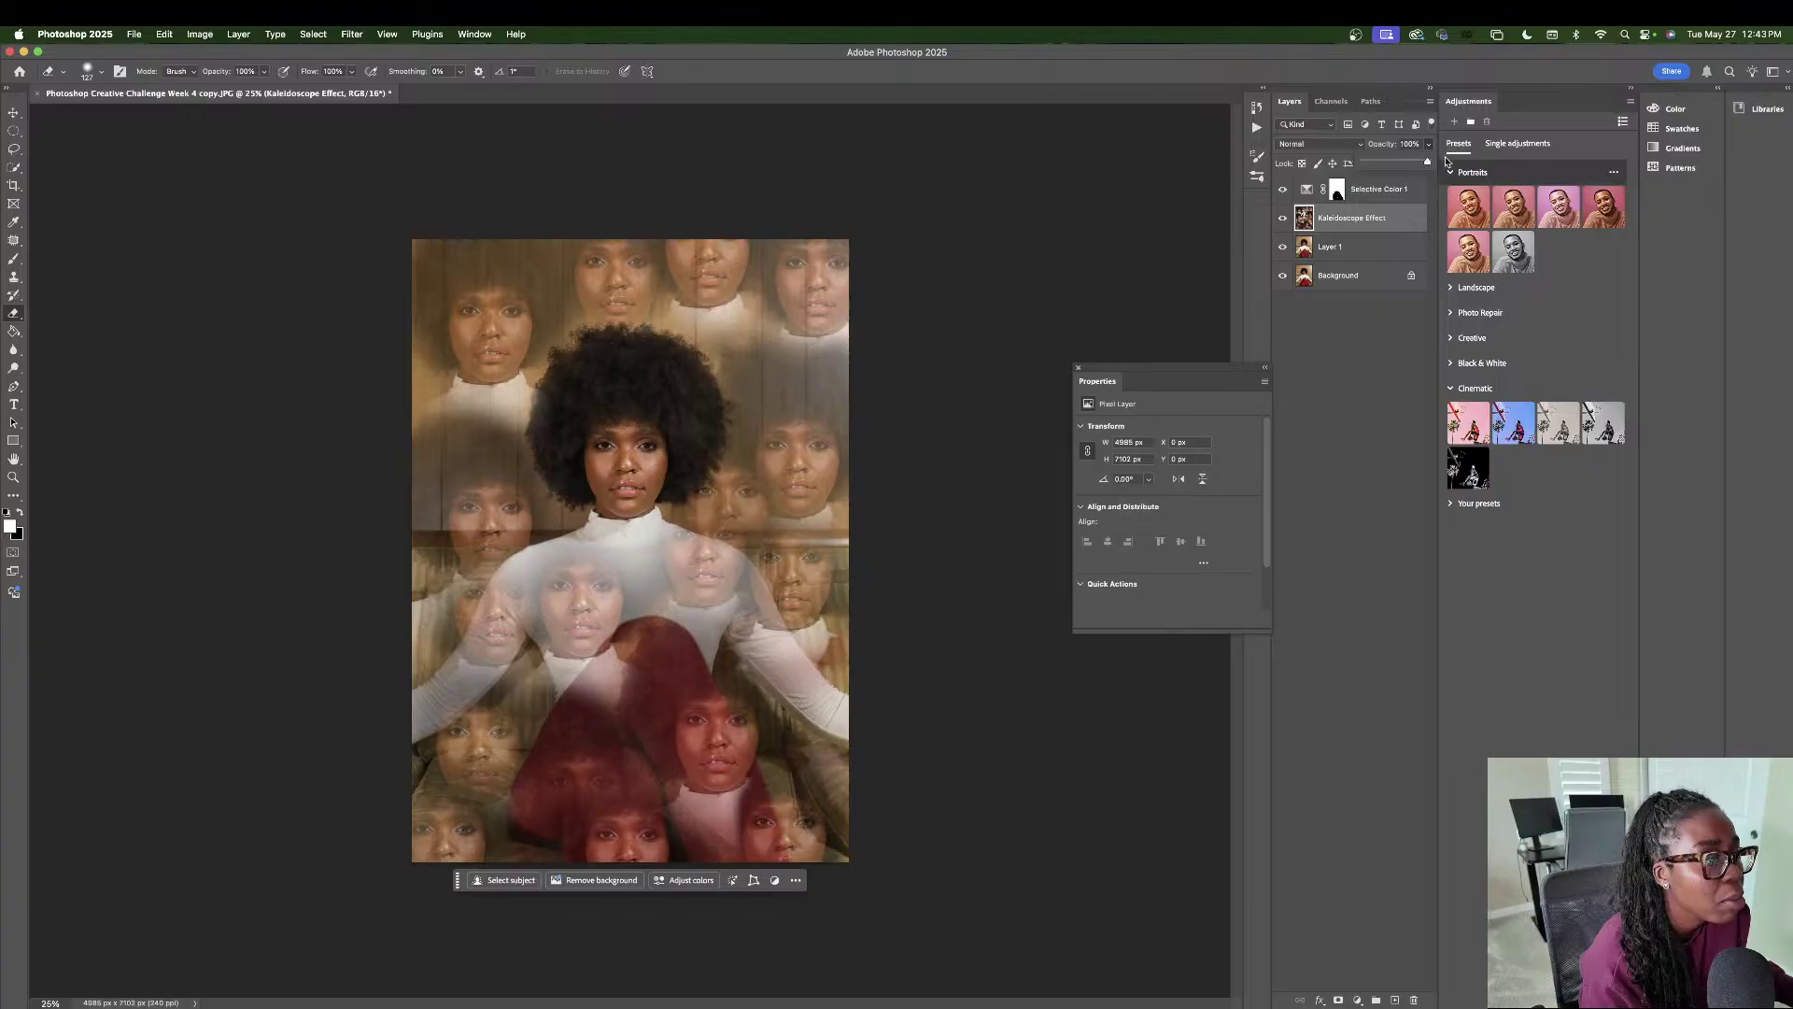
- Enlarge the Clone Stamp brush to about 1040 px and clone a head over the red sleeve patch near the image's right edge
left_click(14, 277)
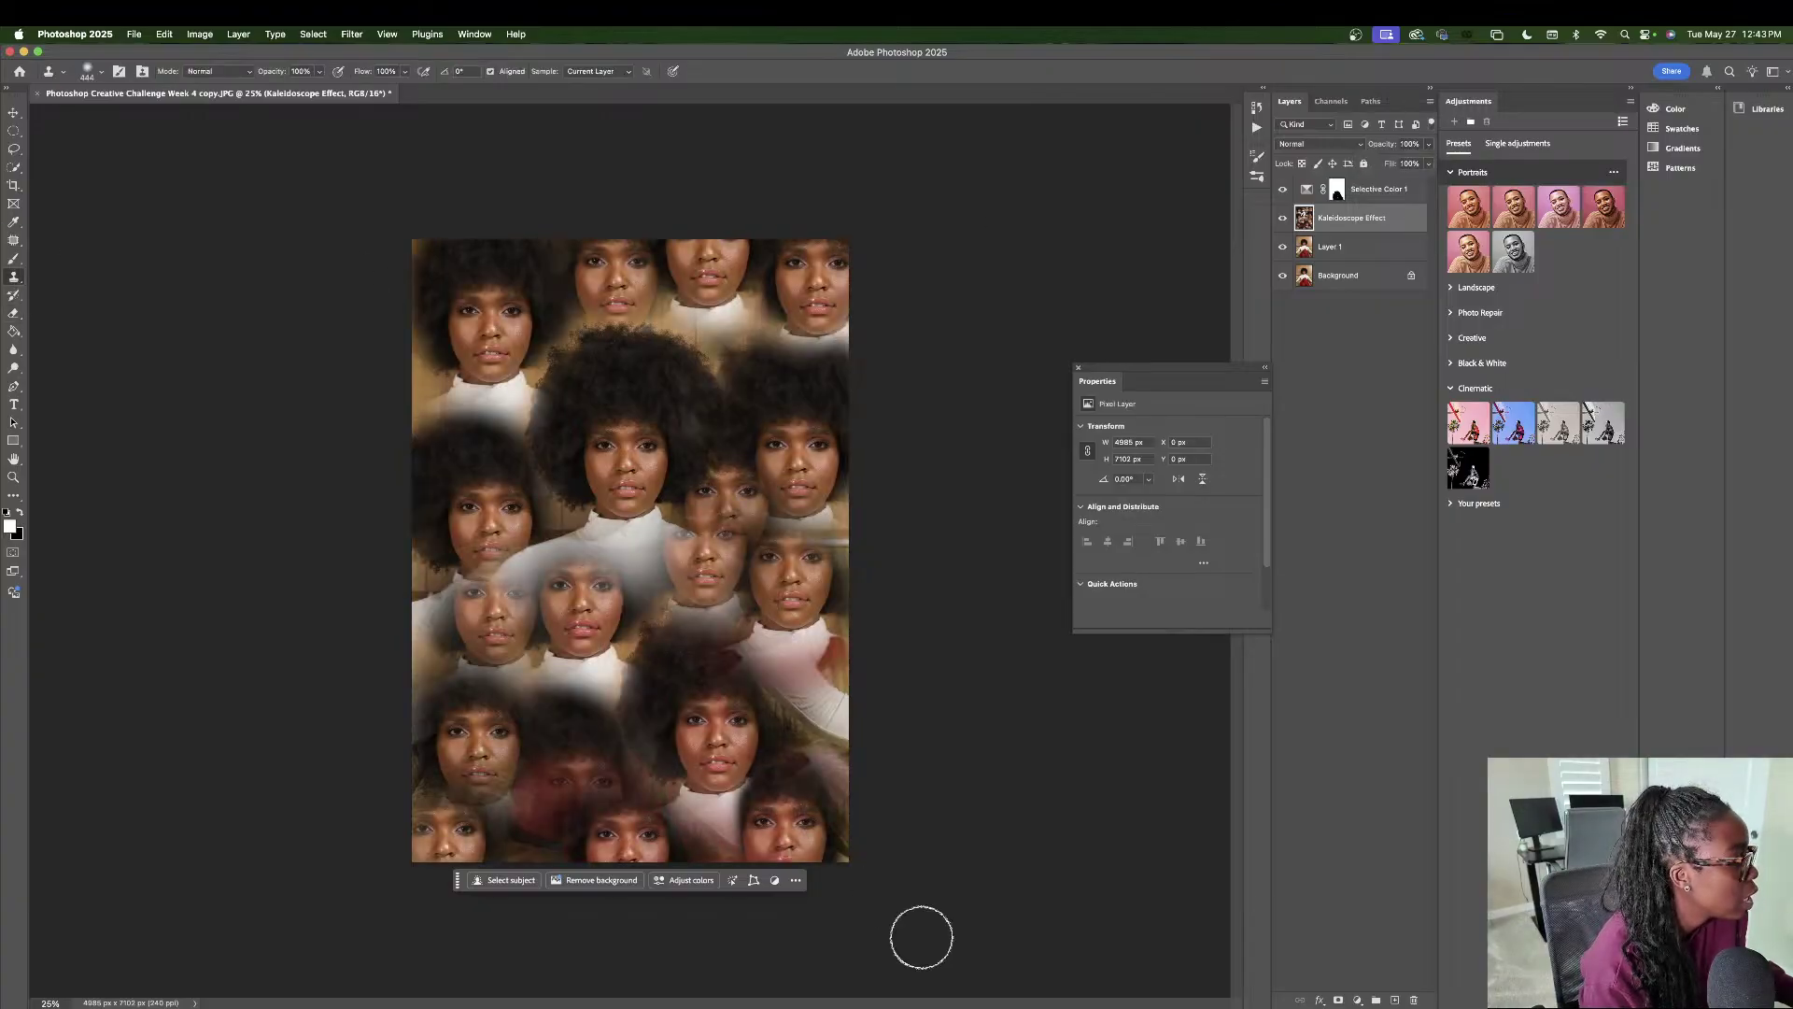
left_click(713, 714, "alt")
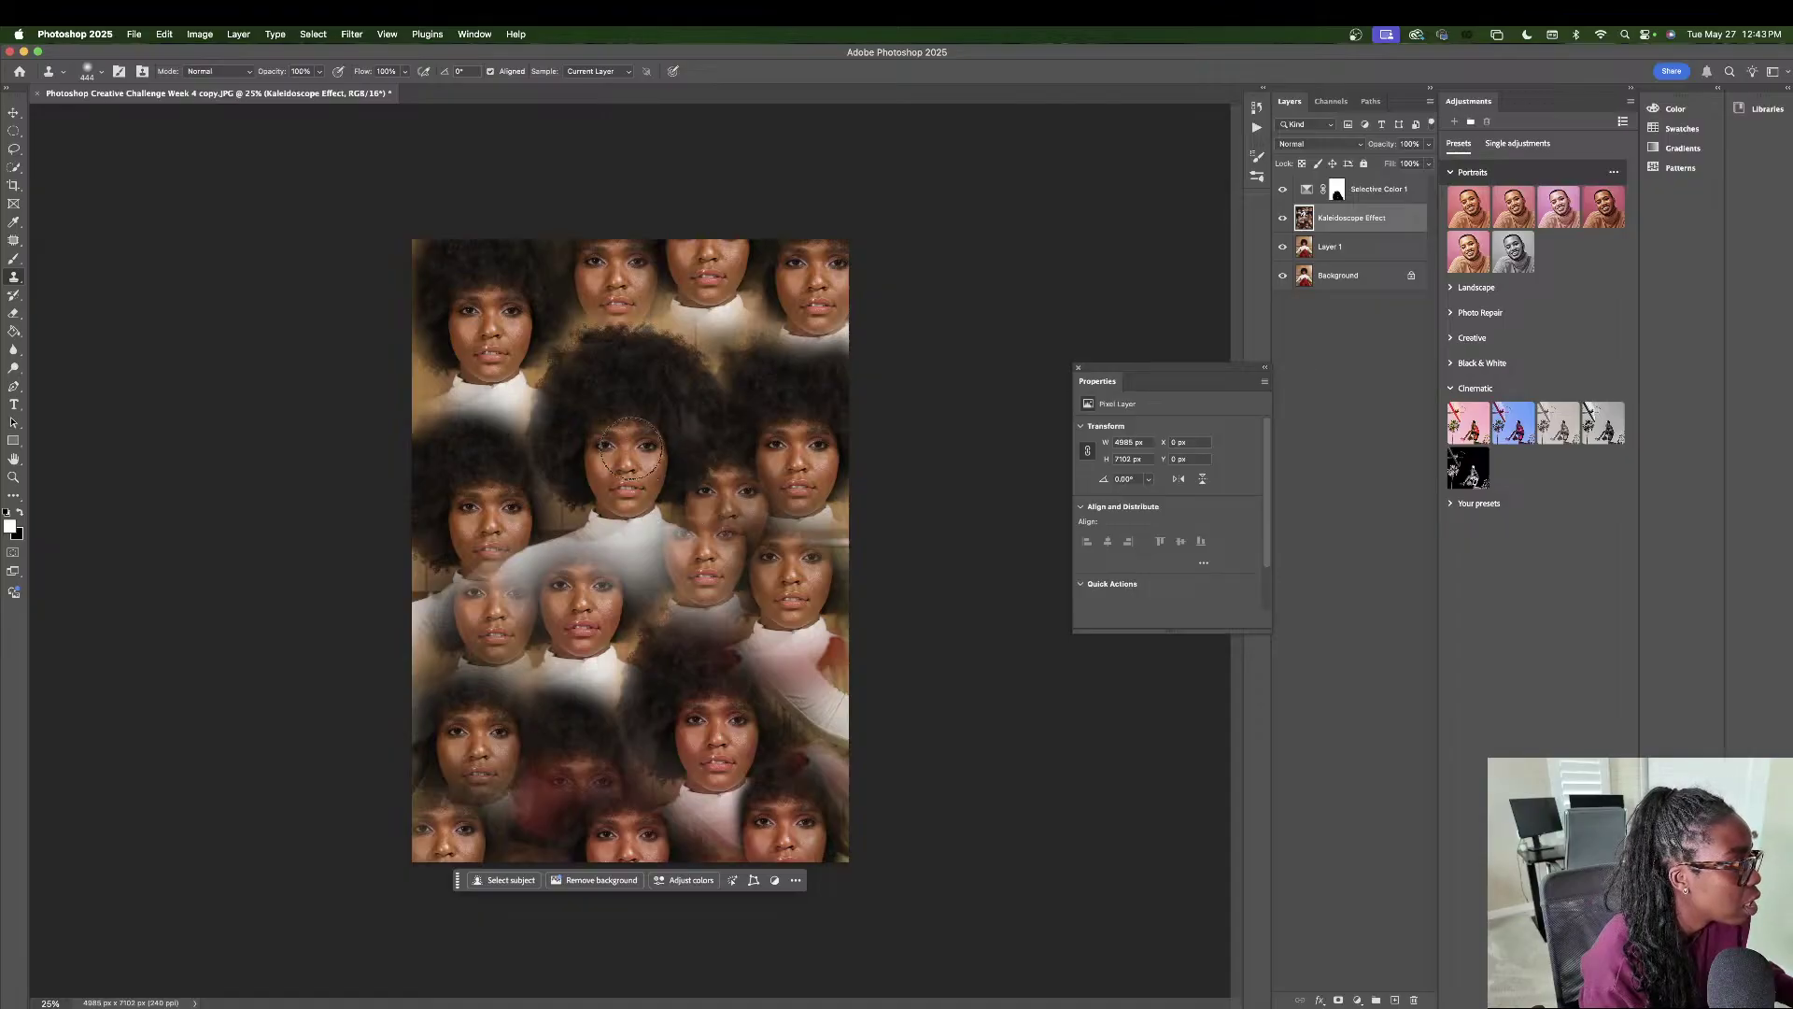
left_click(86, 74)
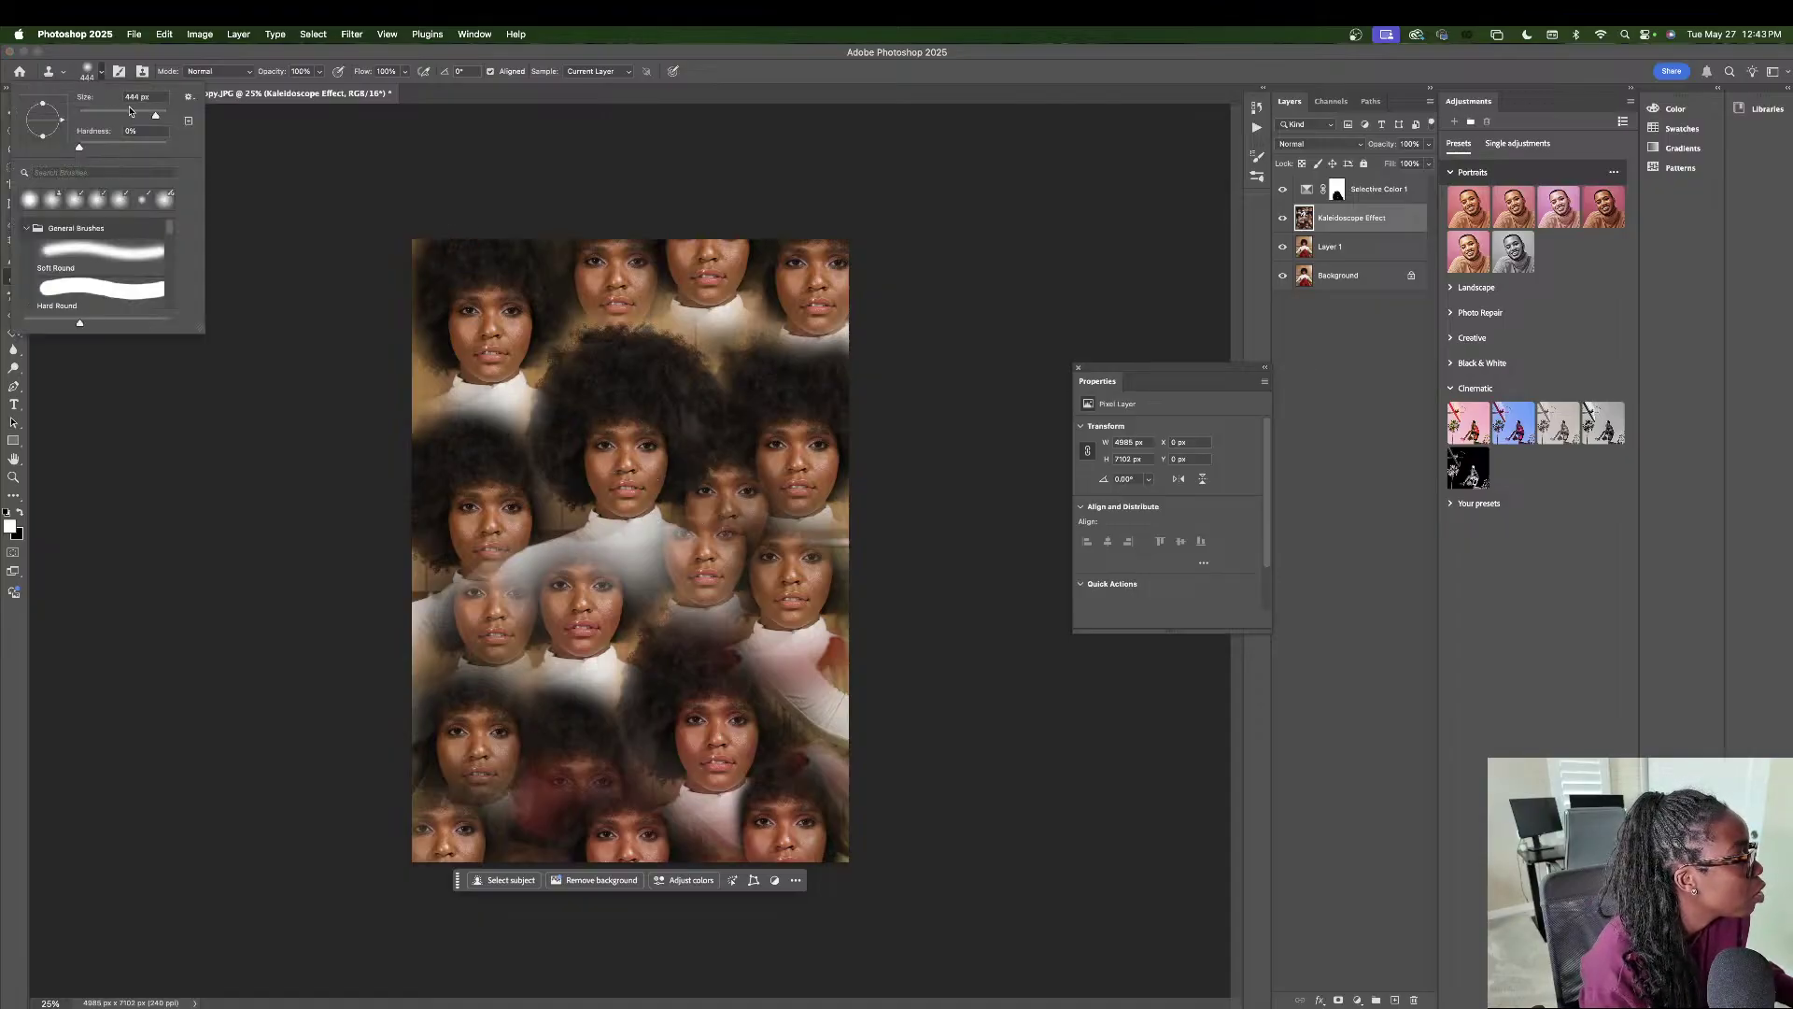
left_click_drag(156, 117, 160, 118)
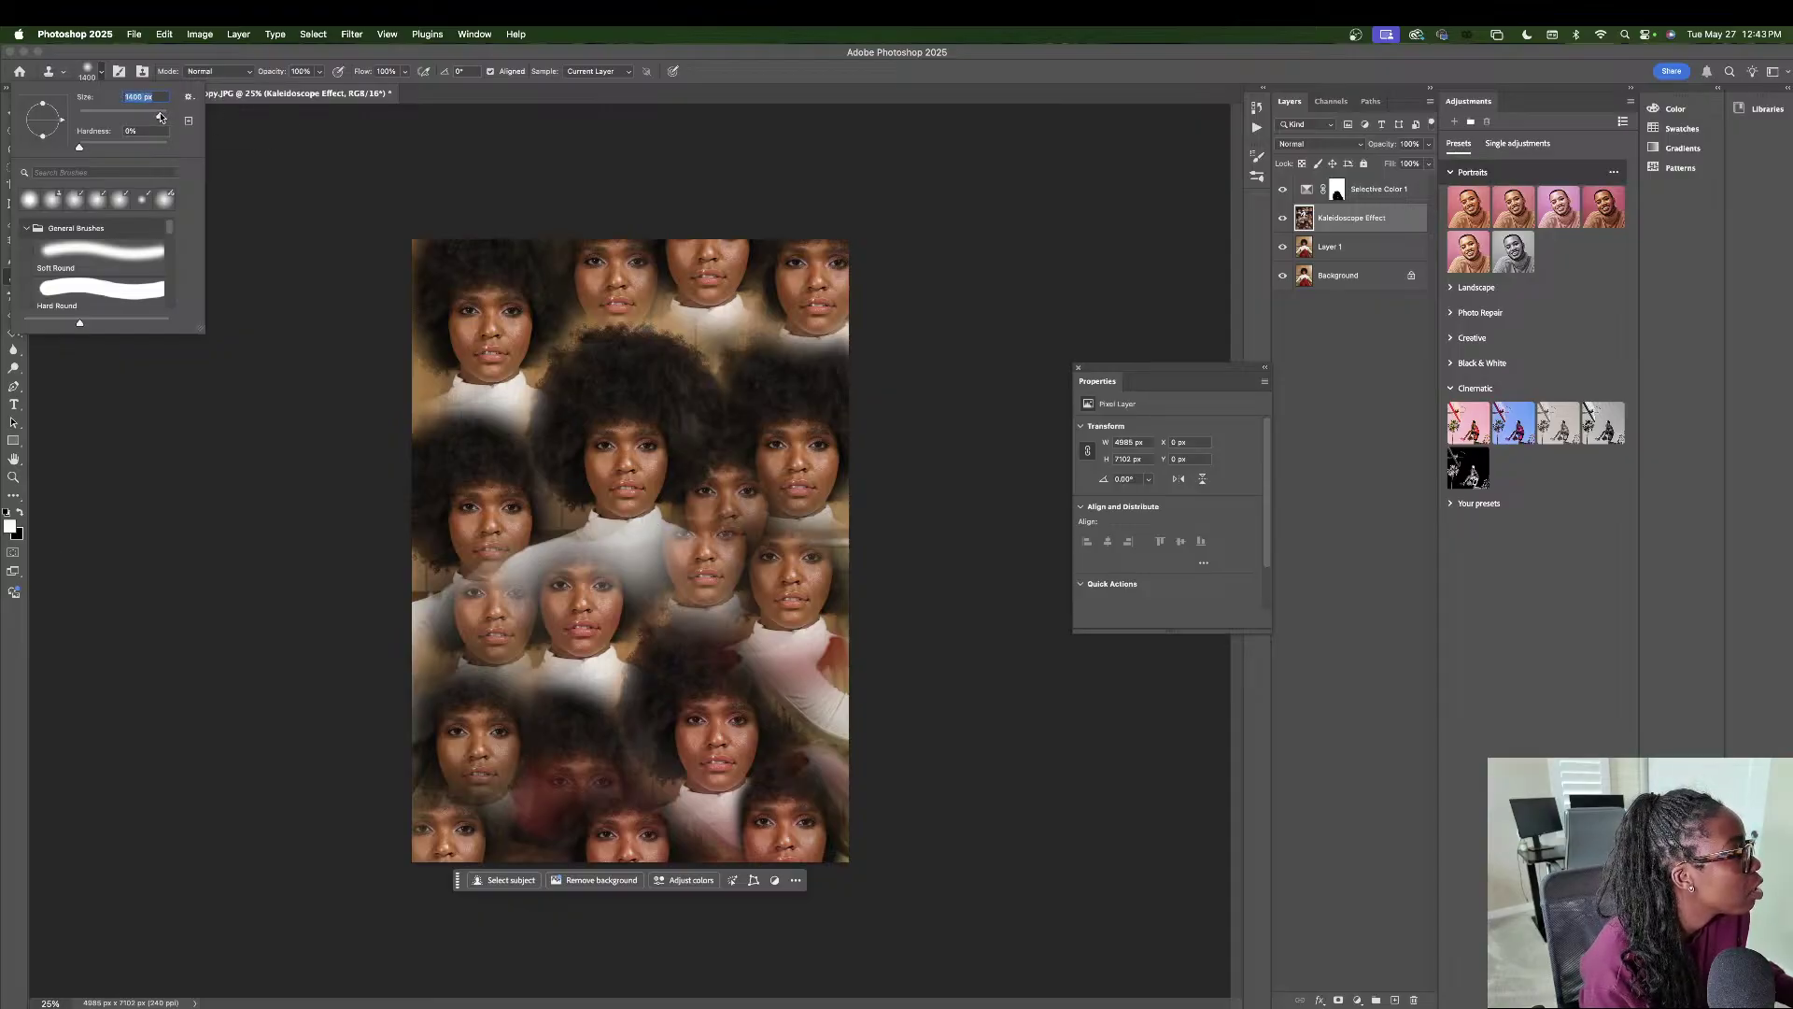
left_click(733, 513)
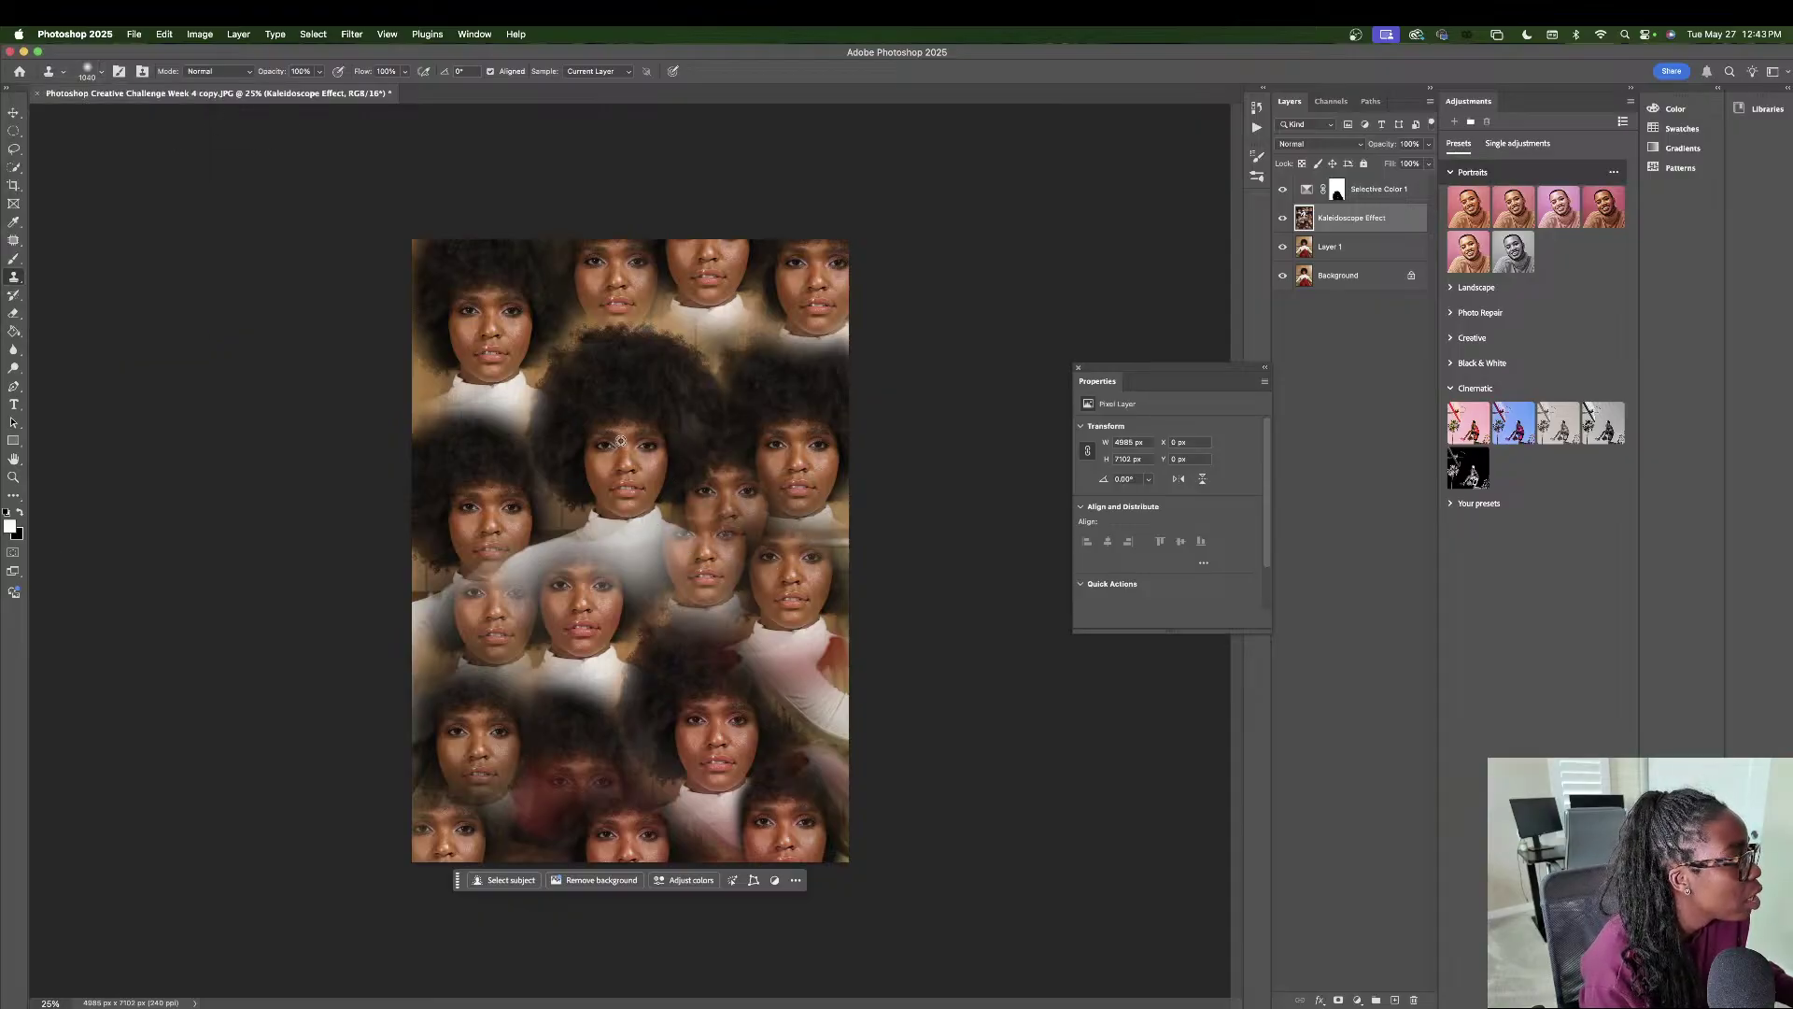
mouse_move(812, 678)
left_mouse_down()
mouse_move(781, 654)
mouse_move(811, 688)
mouse_move(778, 672)
mouse_move(799, 658)
mouse_move(820, 676)
mouse_move(797, 655)
mouse_move(799, 681)
mouse_move(799, 654)
mouse_move(800, 707)
left_mouse_up()
key("super+z")
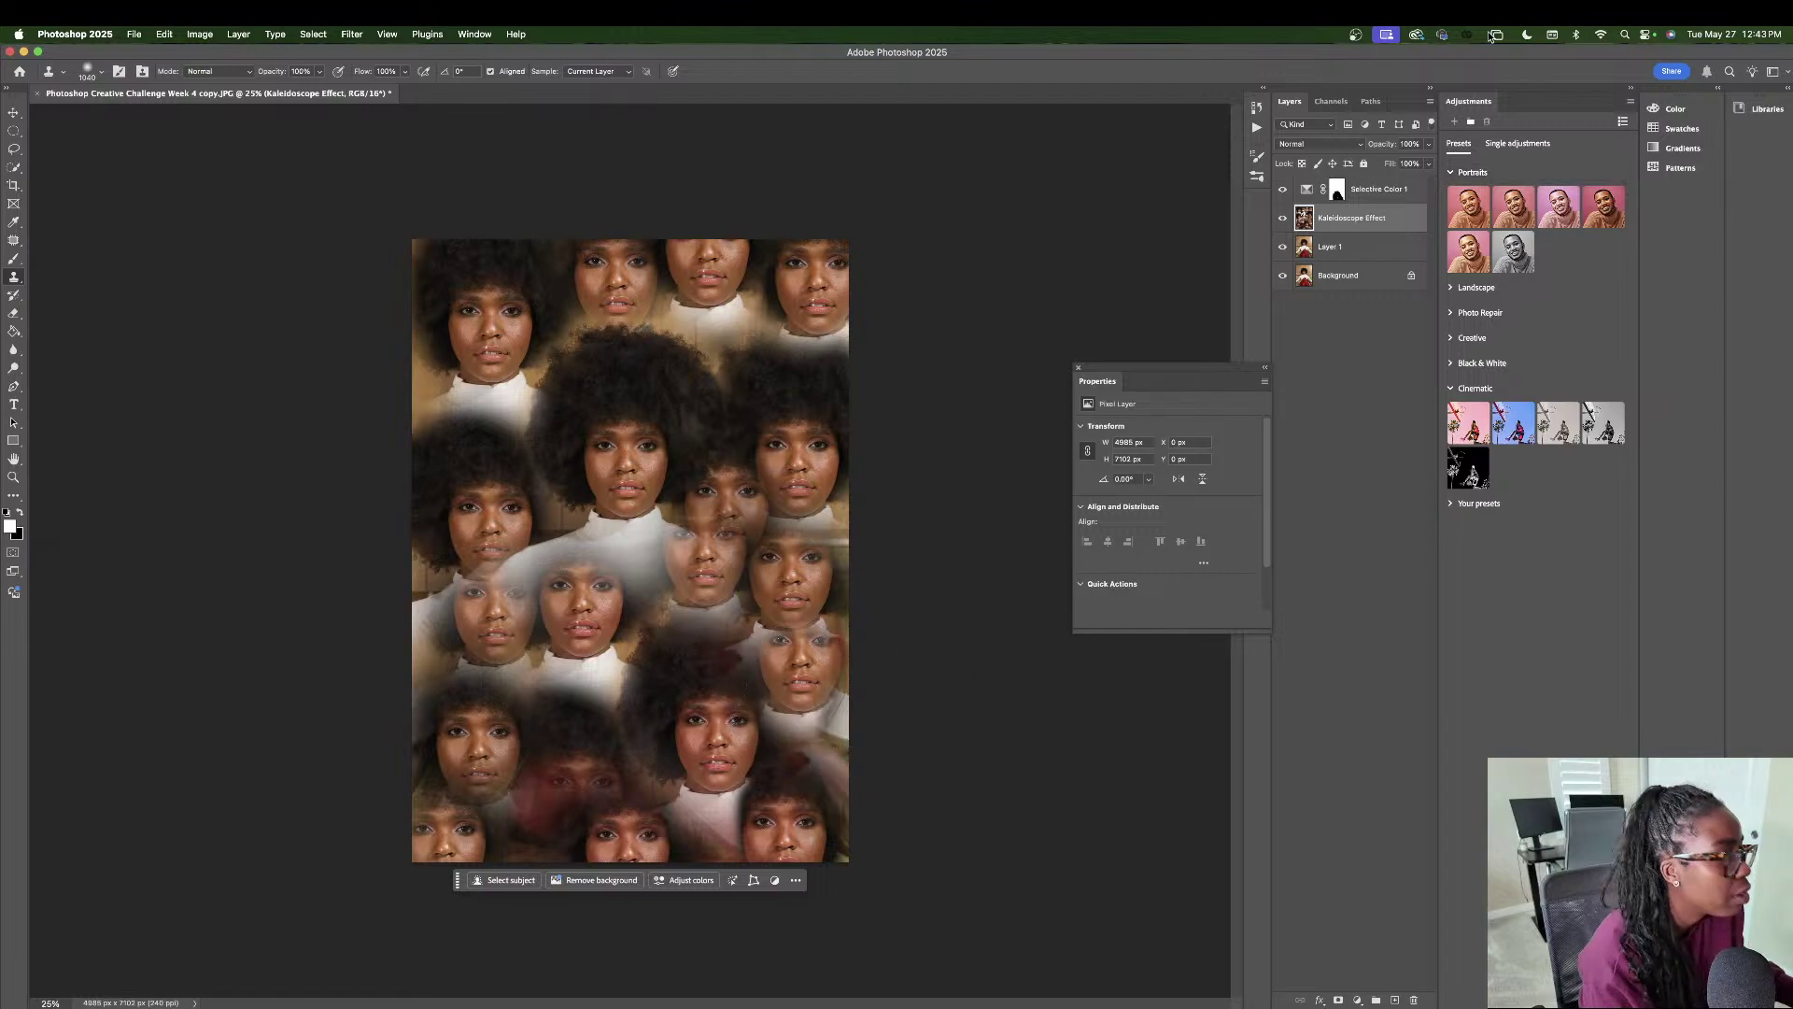
- Lower the Kaleidoscope Effect layer's opacity to about 65% and compare the image with the layer hidden and shown
left_click(1429, 144)
left_click_drag(1414, 163, 1403, 163)
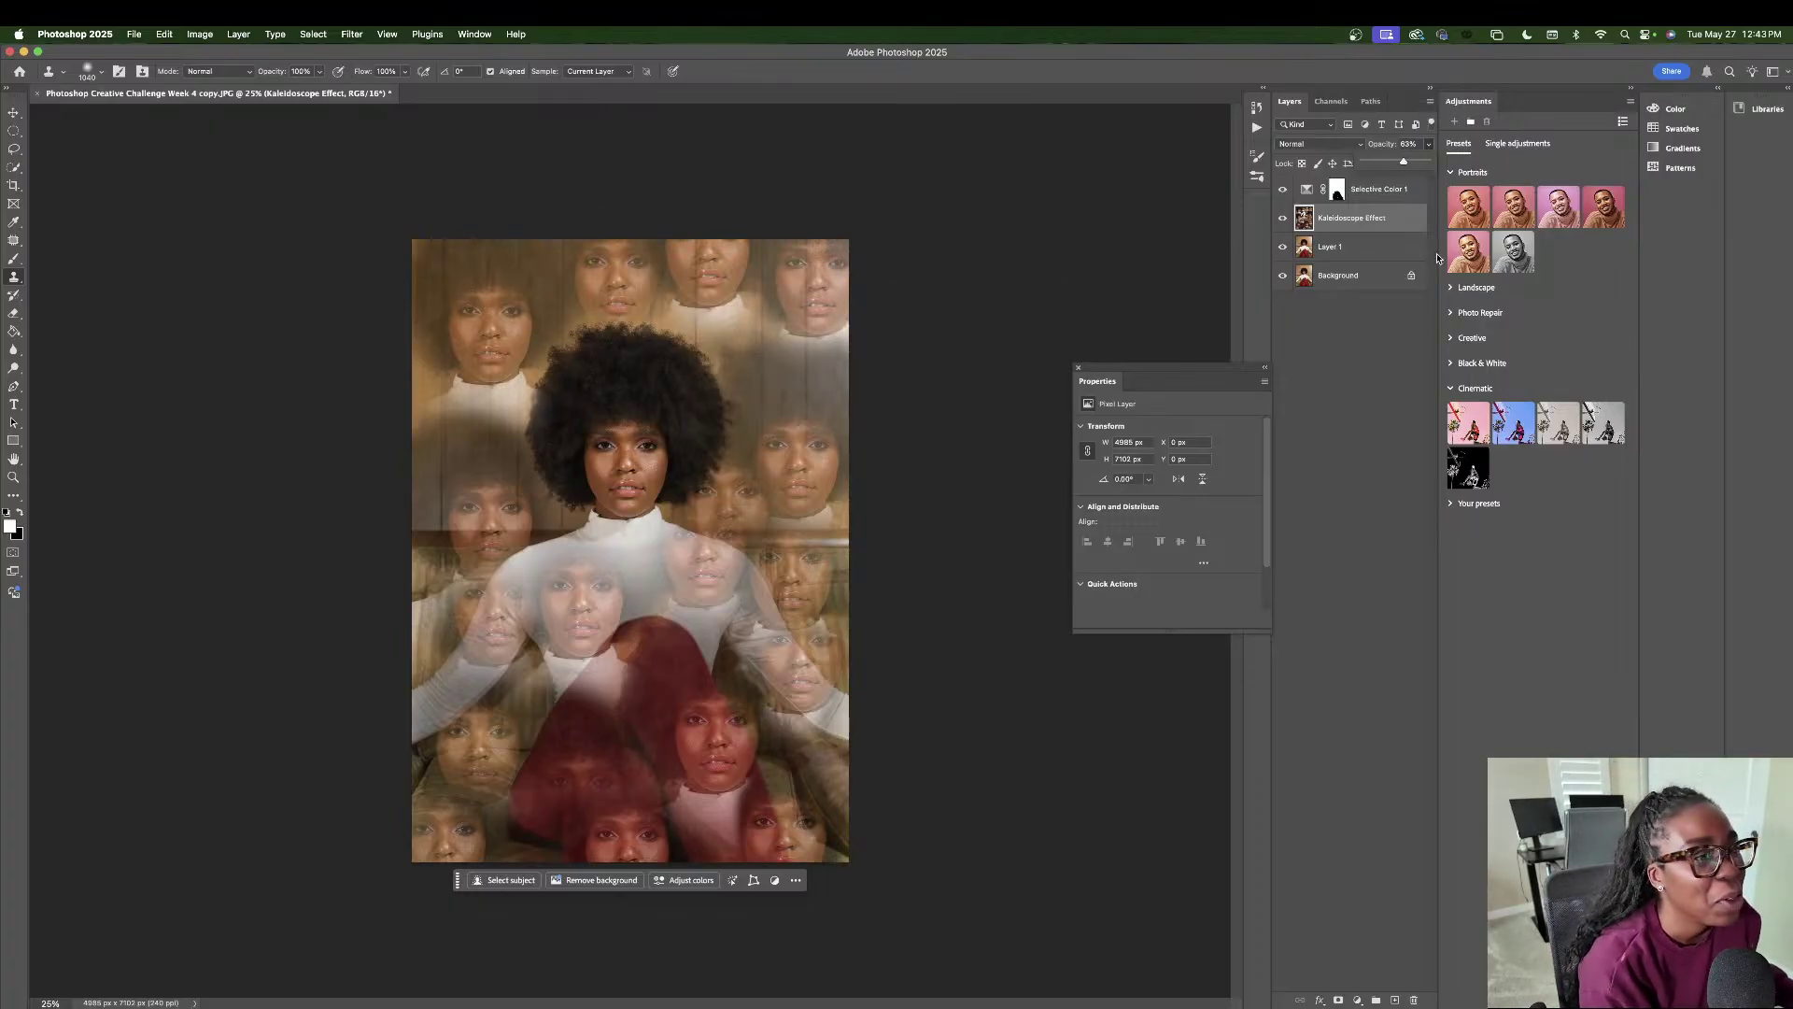
left_click(1284, 222)
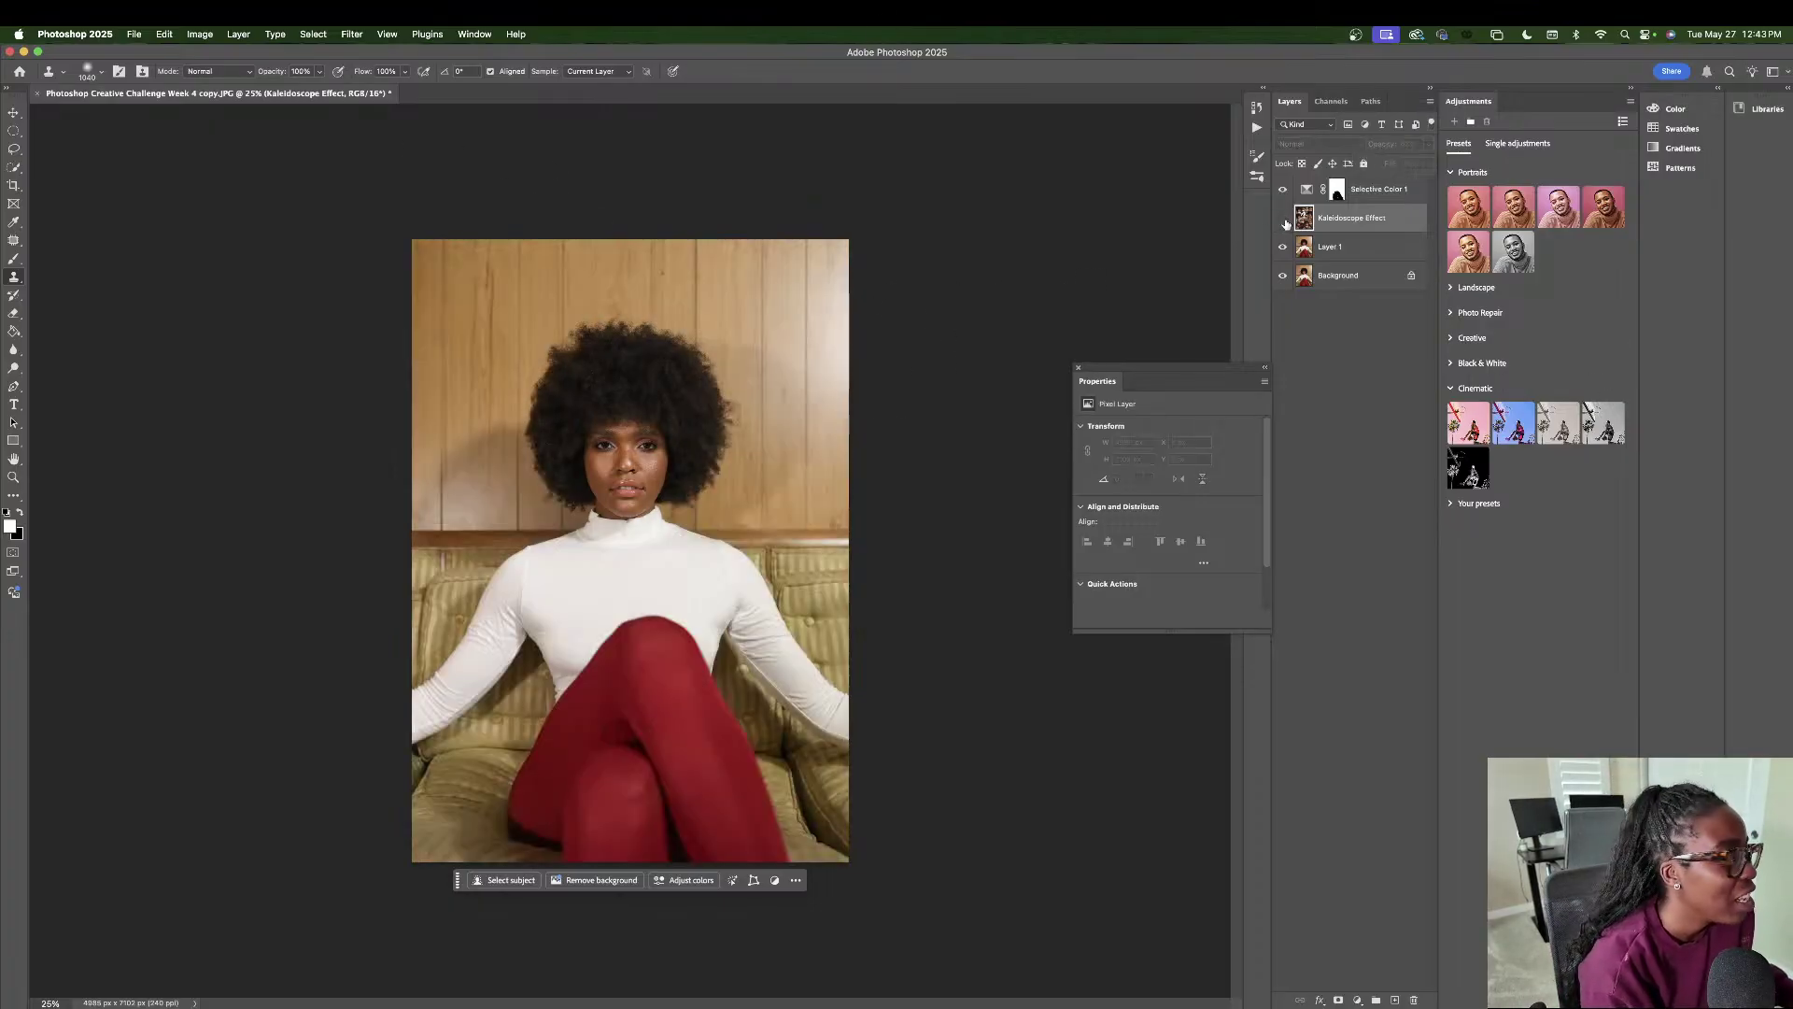
left_click(1286, 222)
- Add a Color Balance adjustment above Selective Color 1 with midtones at Cyan–Red +11, Magenta–Green 0 and Yellow–Blue +4
left_click(1391, 194)
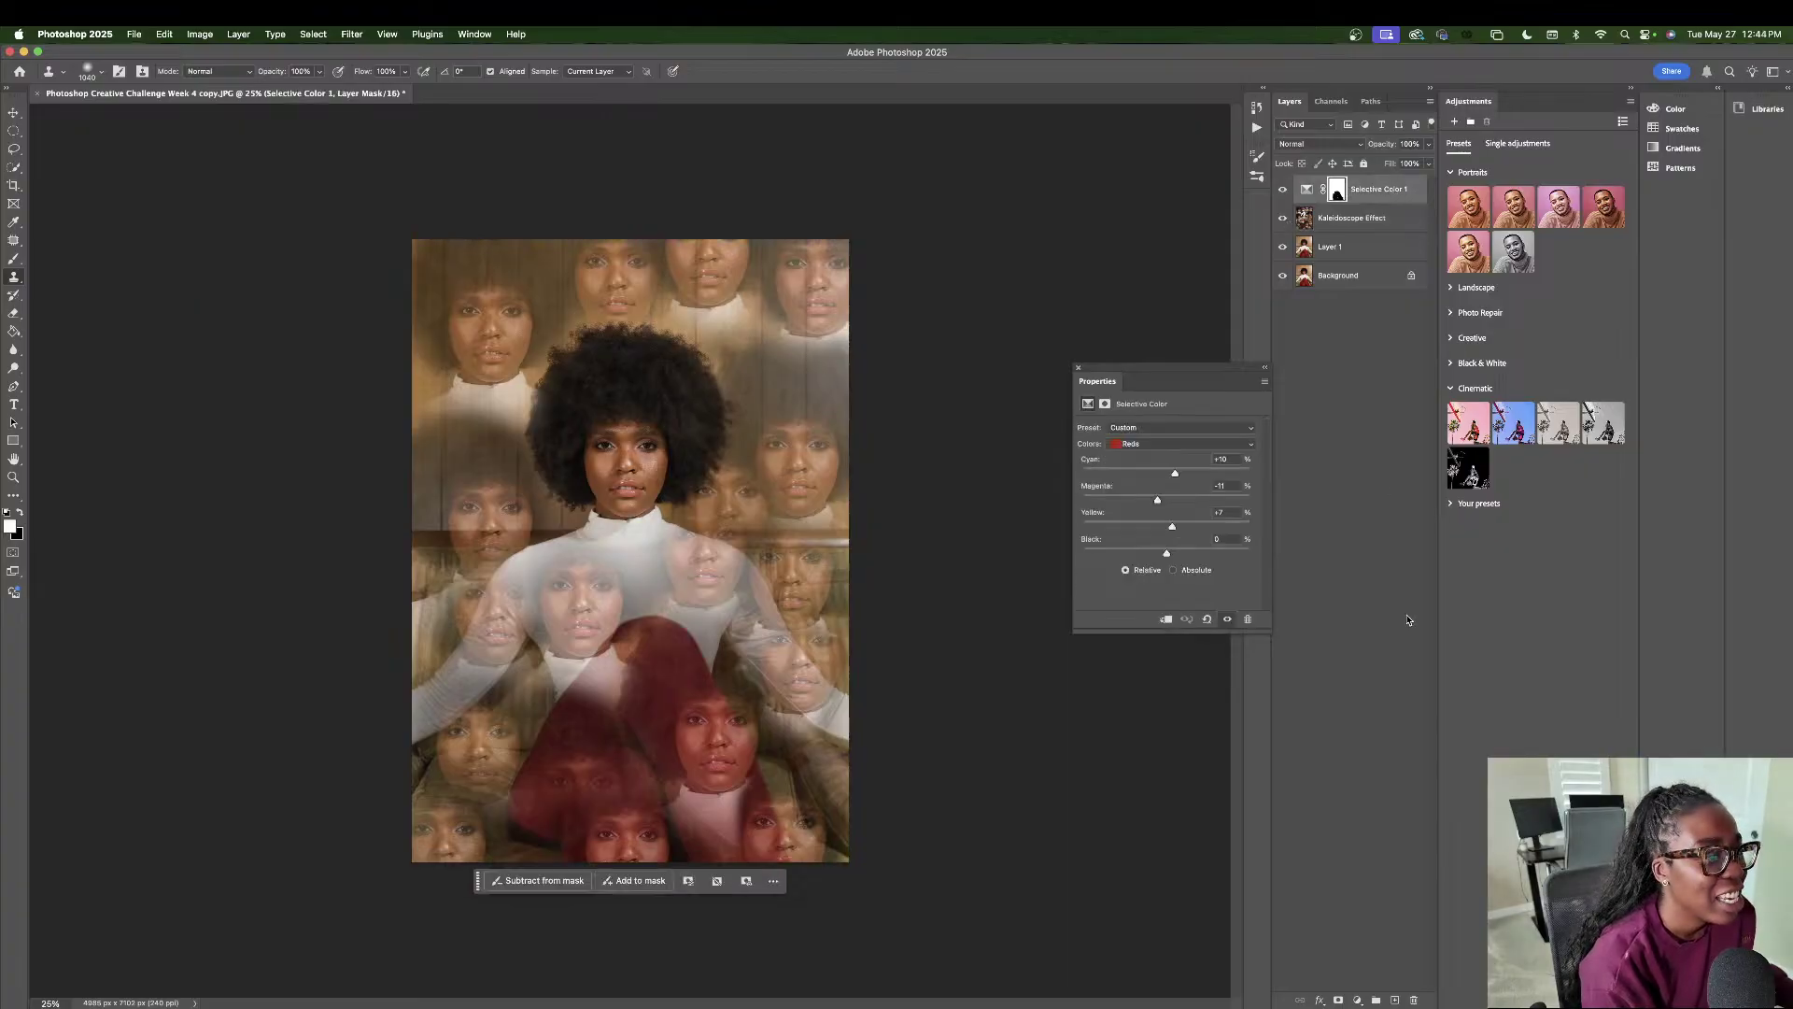
left_click(1357, 999)
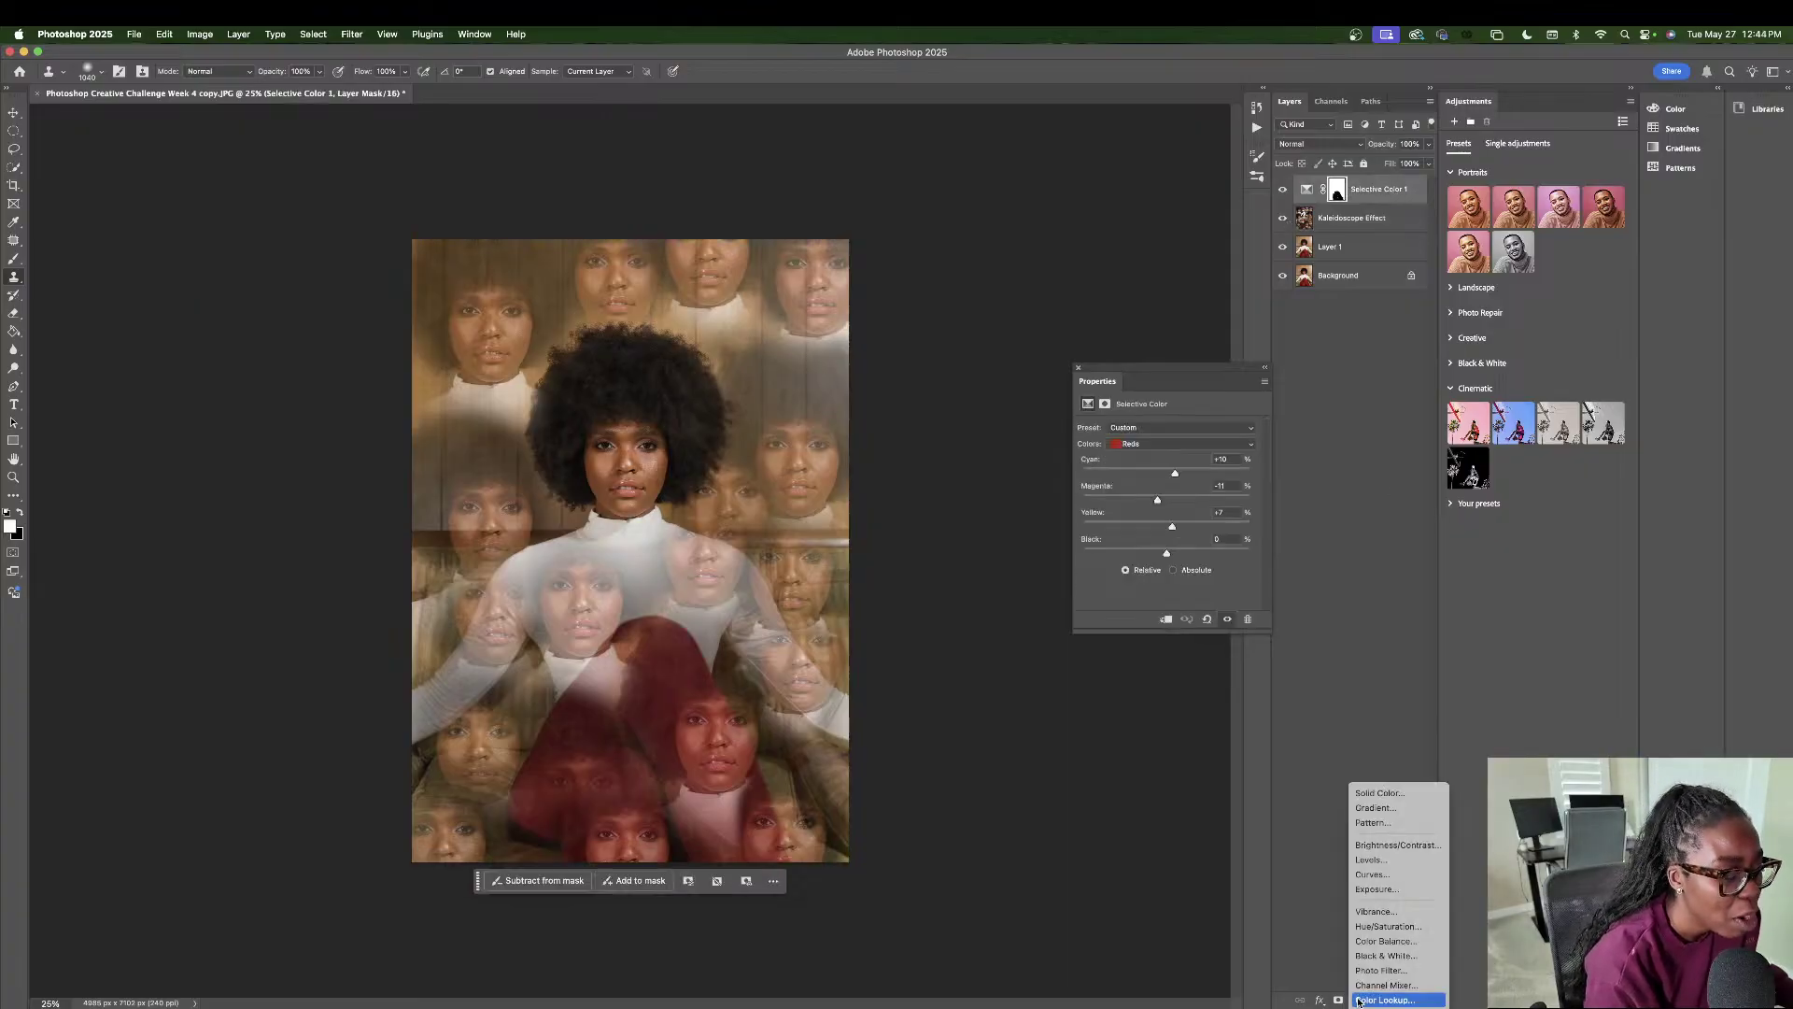
left_click(1395, 941)
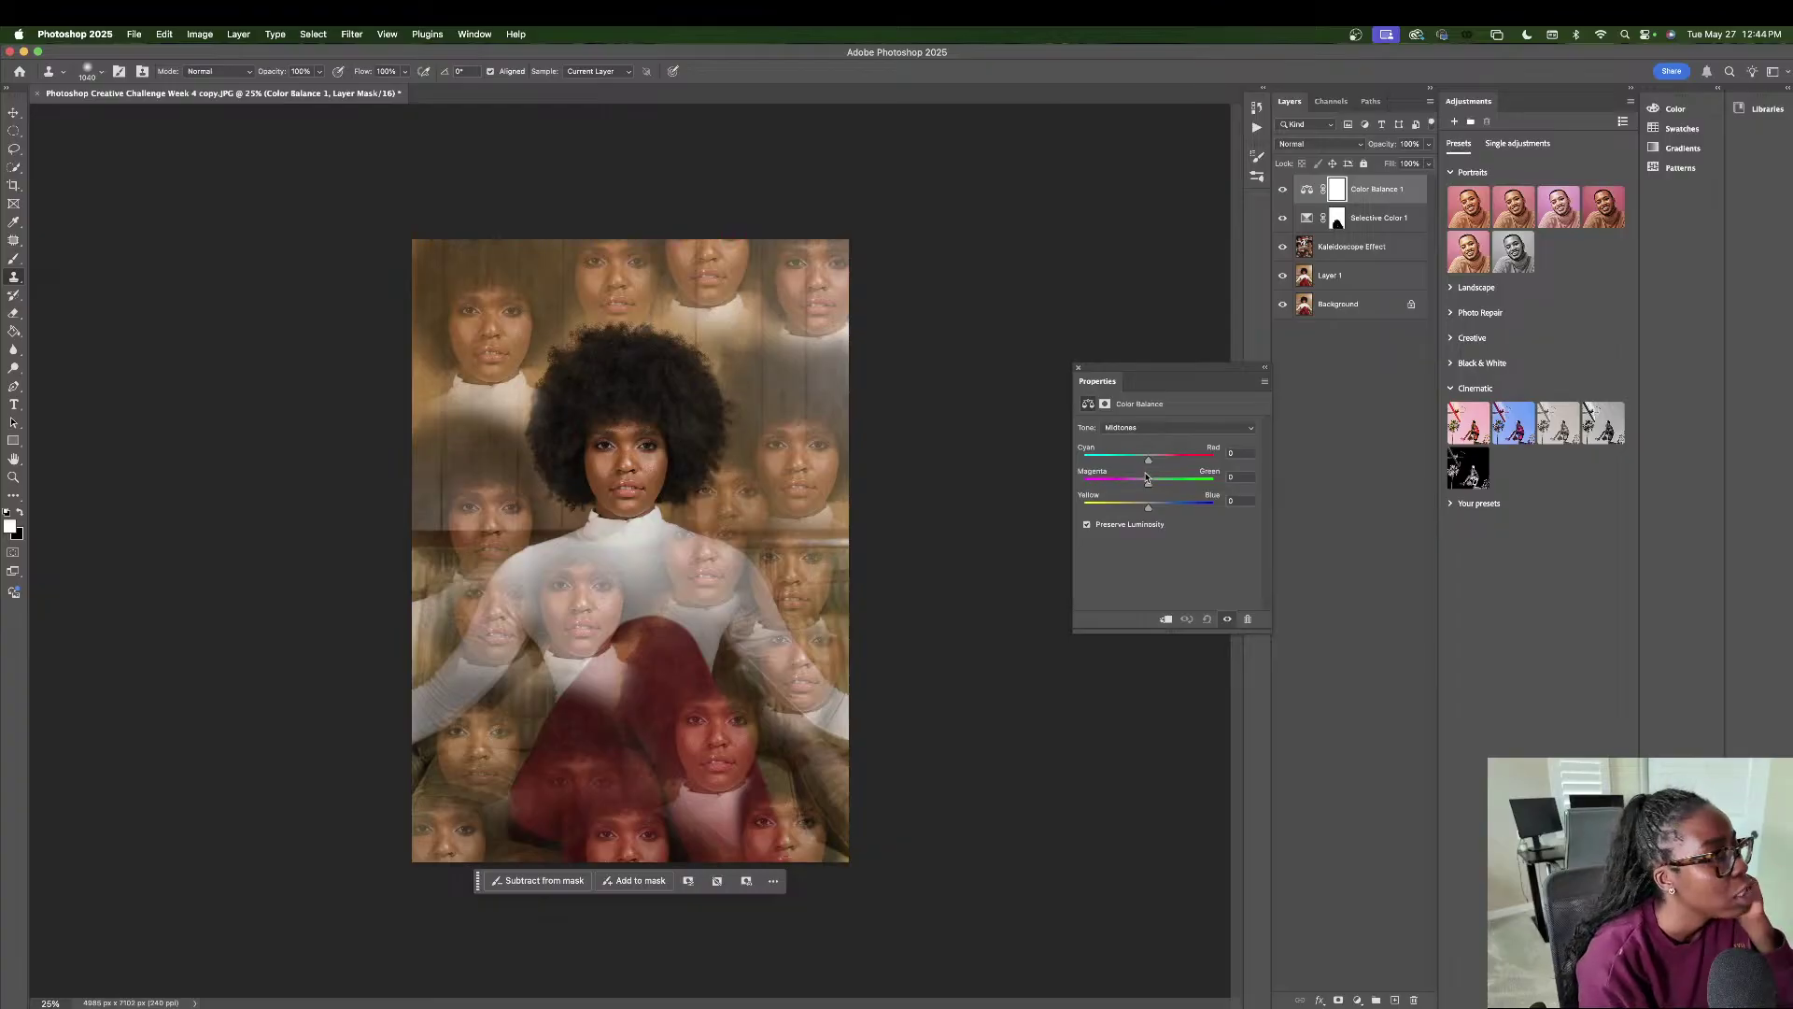
mouse_move(1149, 464)
left_mouse_down()
mouse_move(1134, 486)
mouse_move(1149, 462)
mouse_move(1130, 463)
mouse_move(1143, 486)
left_mouse_up()
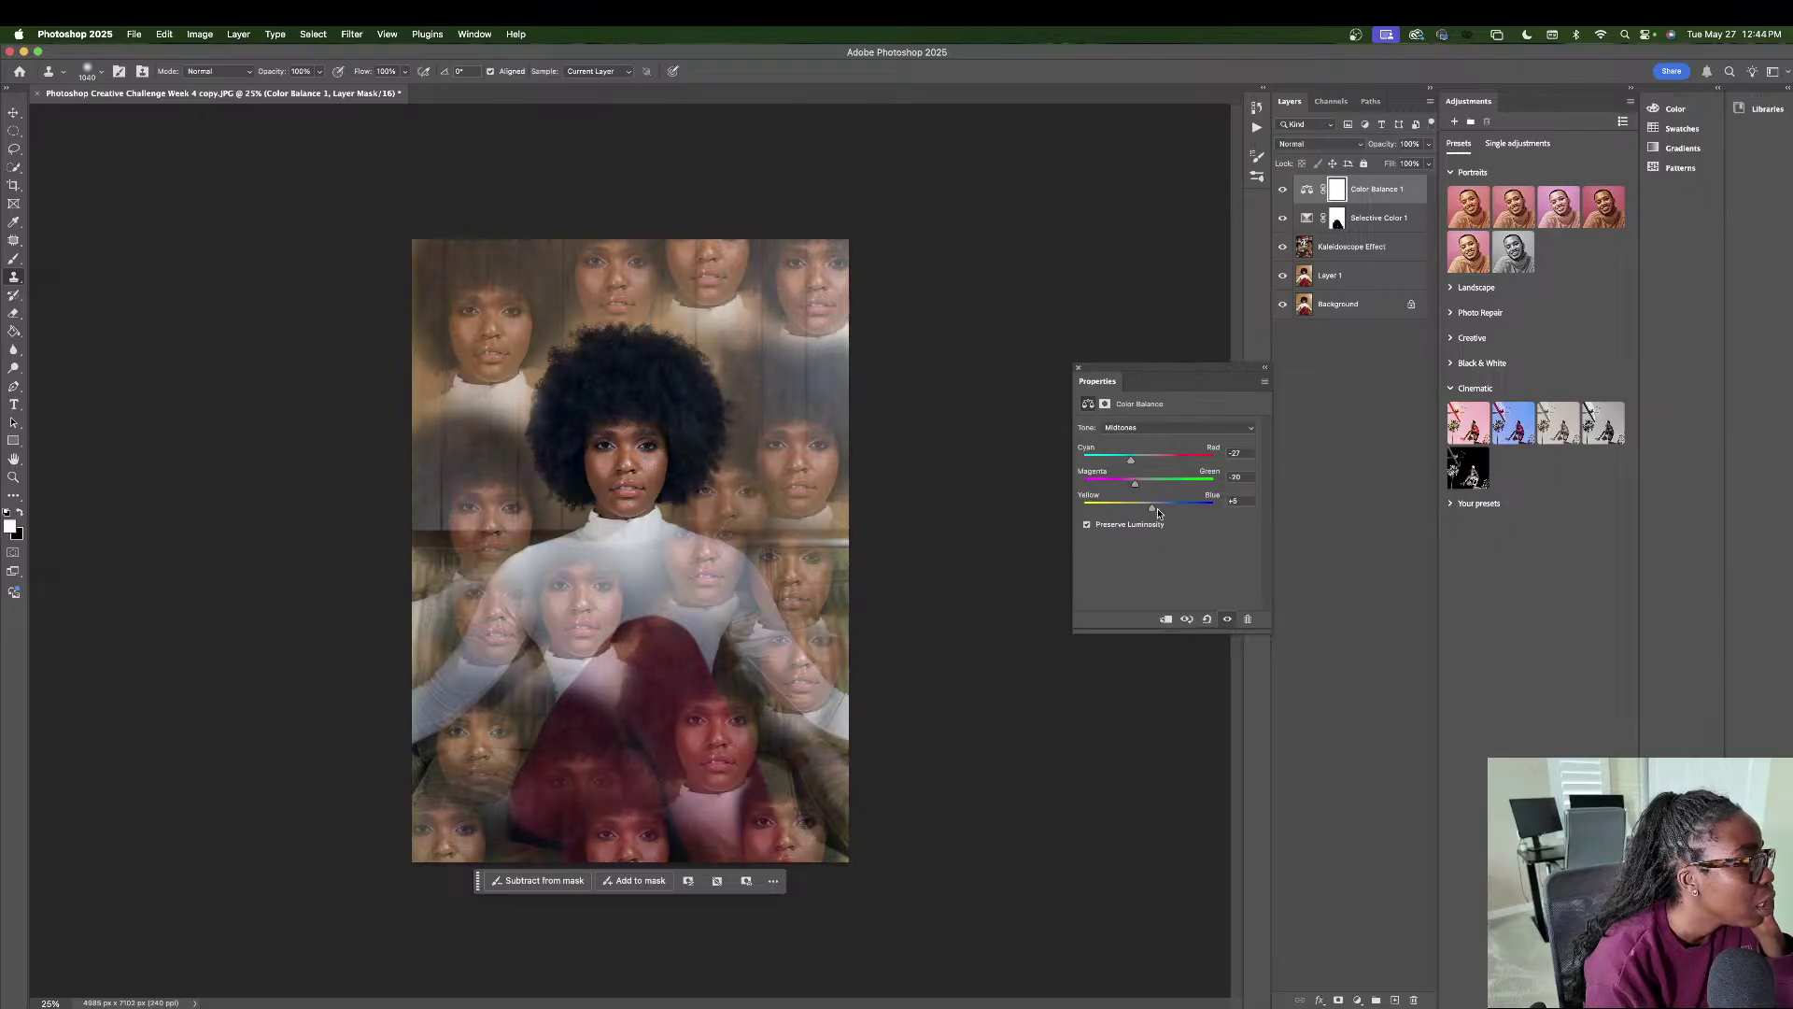
left_click_drag(1157, 512, 1153, 466)
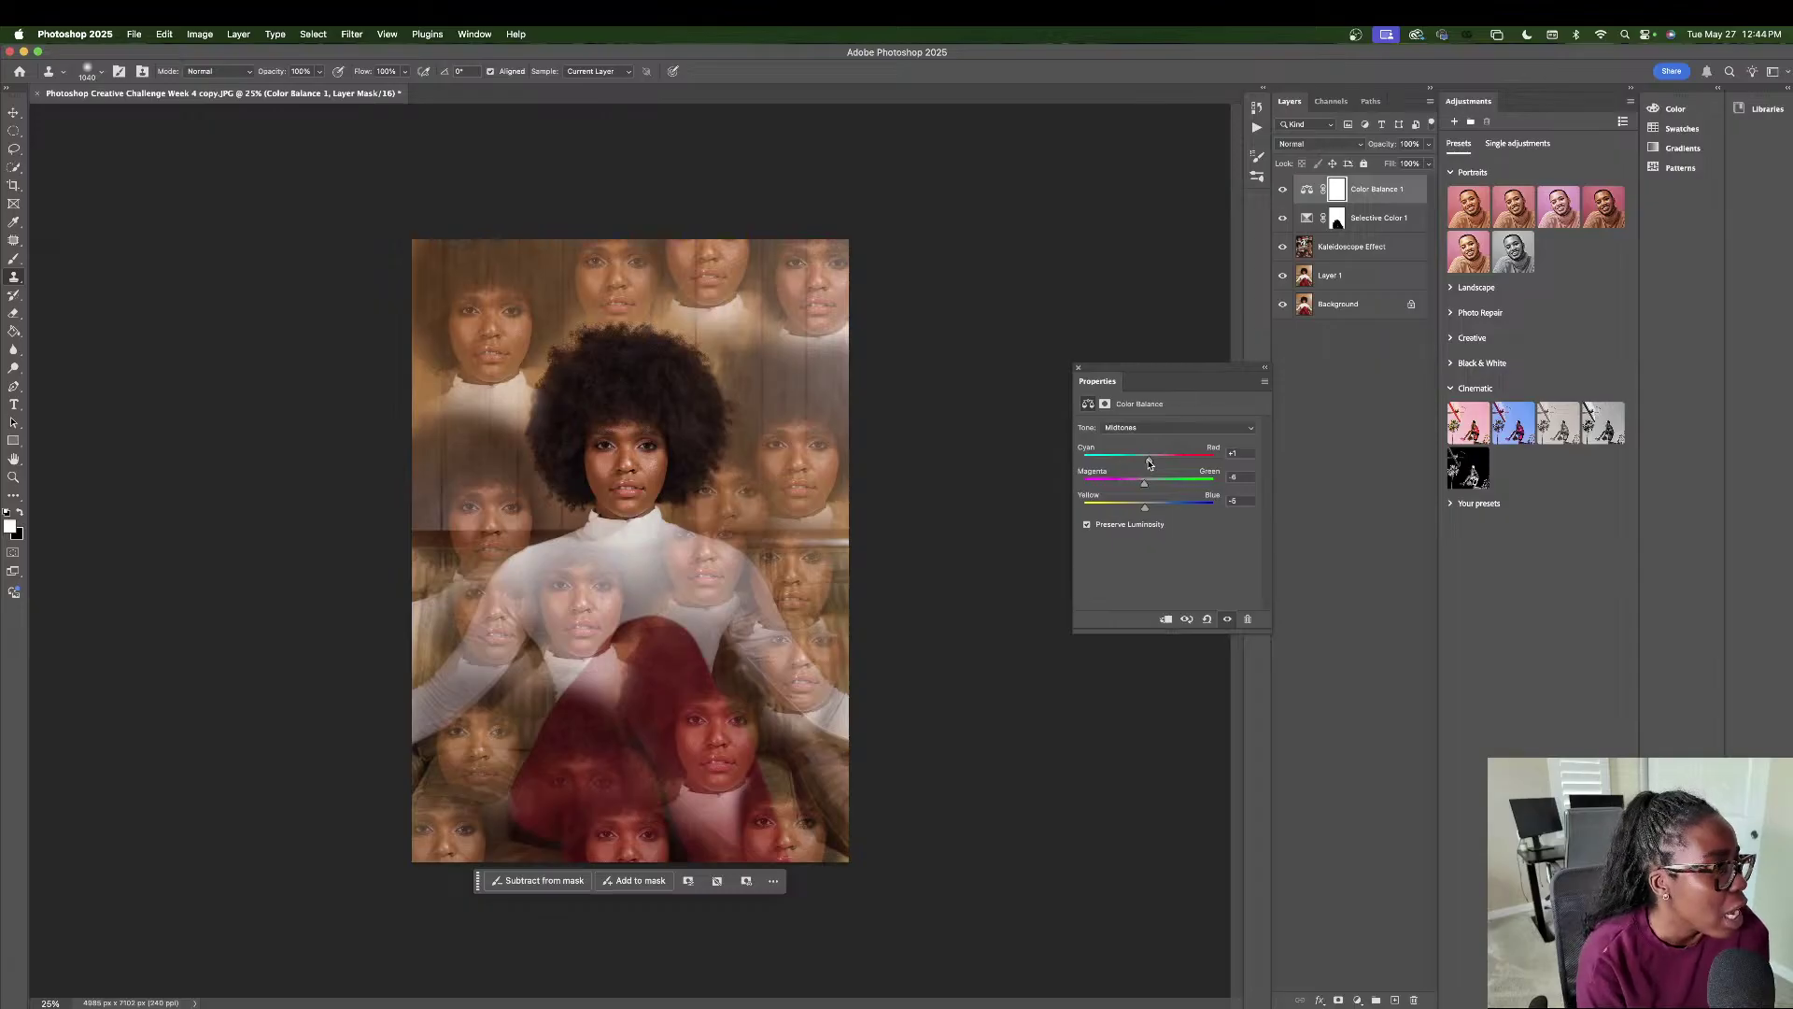
mouse_move(1149, 460)
left_mouse_down()
mouse_move(1125, 463)
mouse_move(1163, 509)
mouse_move(1128, 462)
mouse_move(1157, 487)
left_mouse_up()
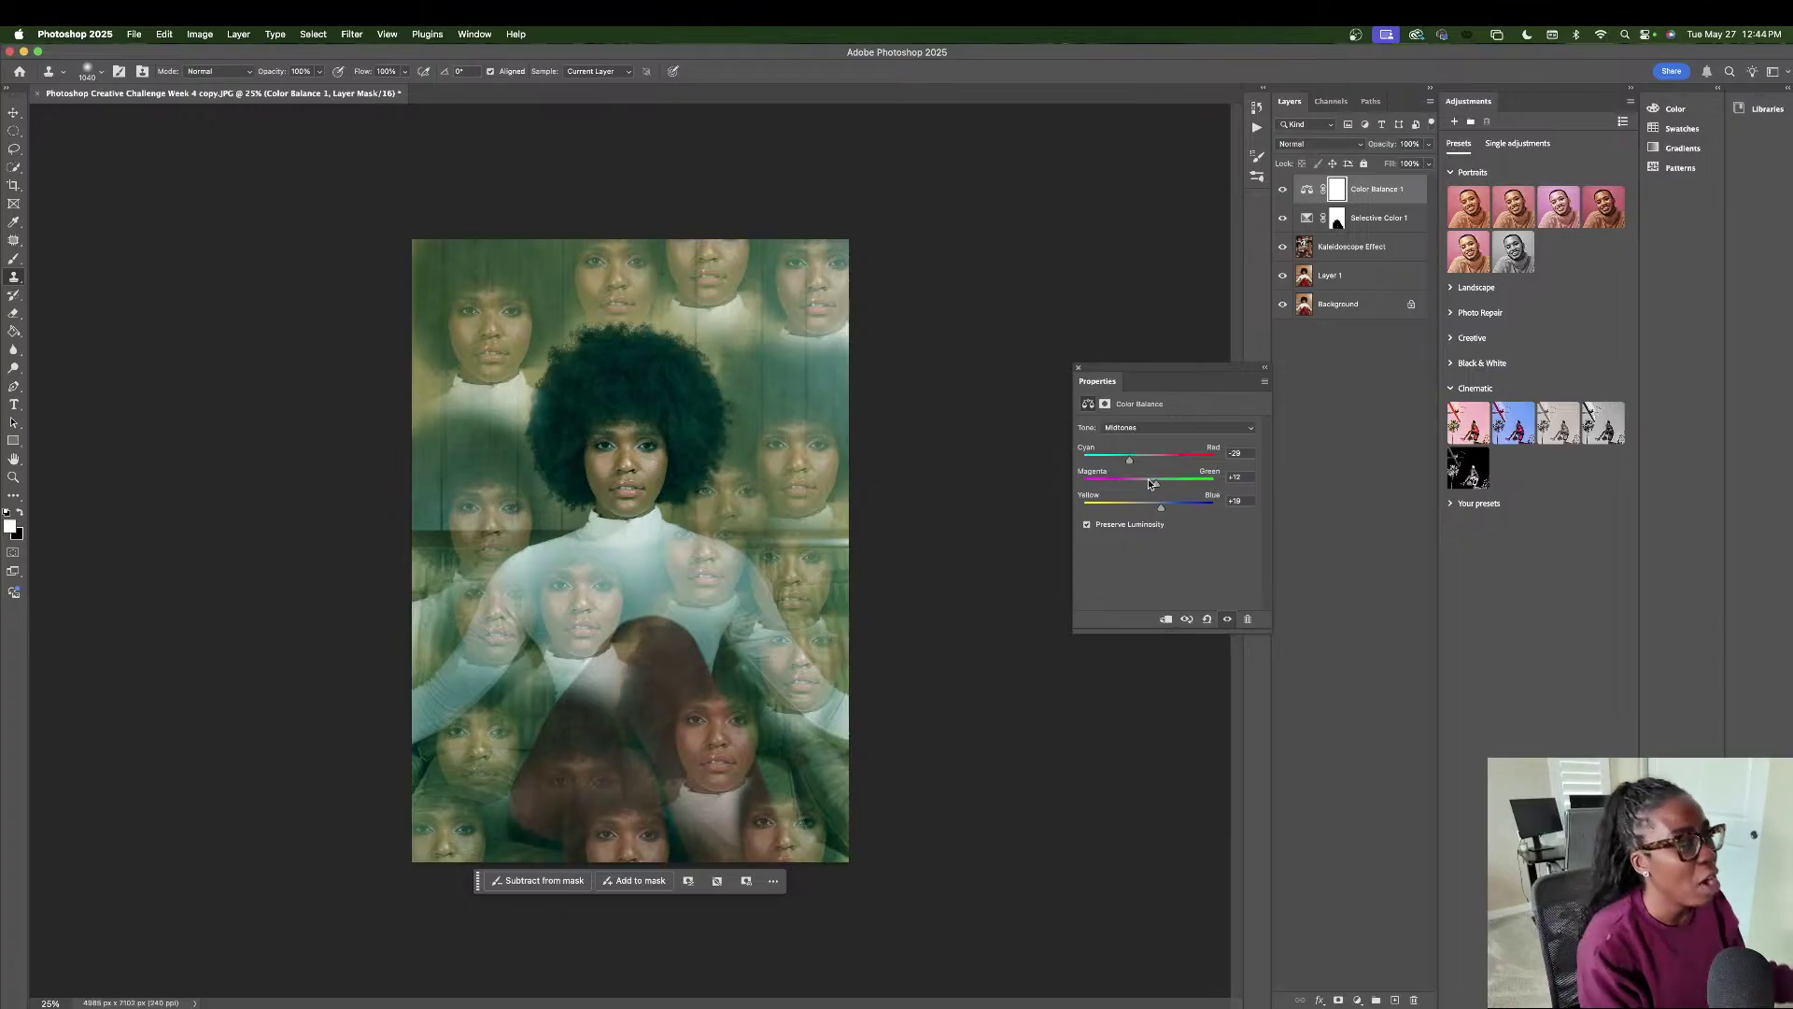
left_click_drag(1130, 461, 1154, 510)
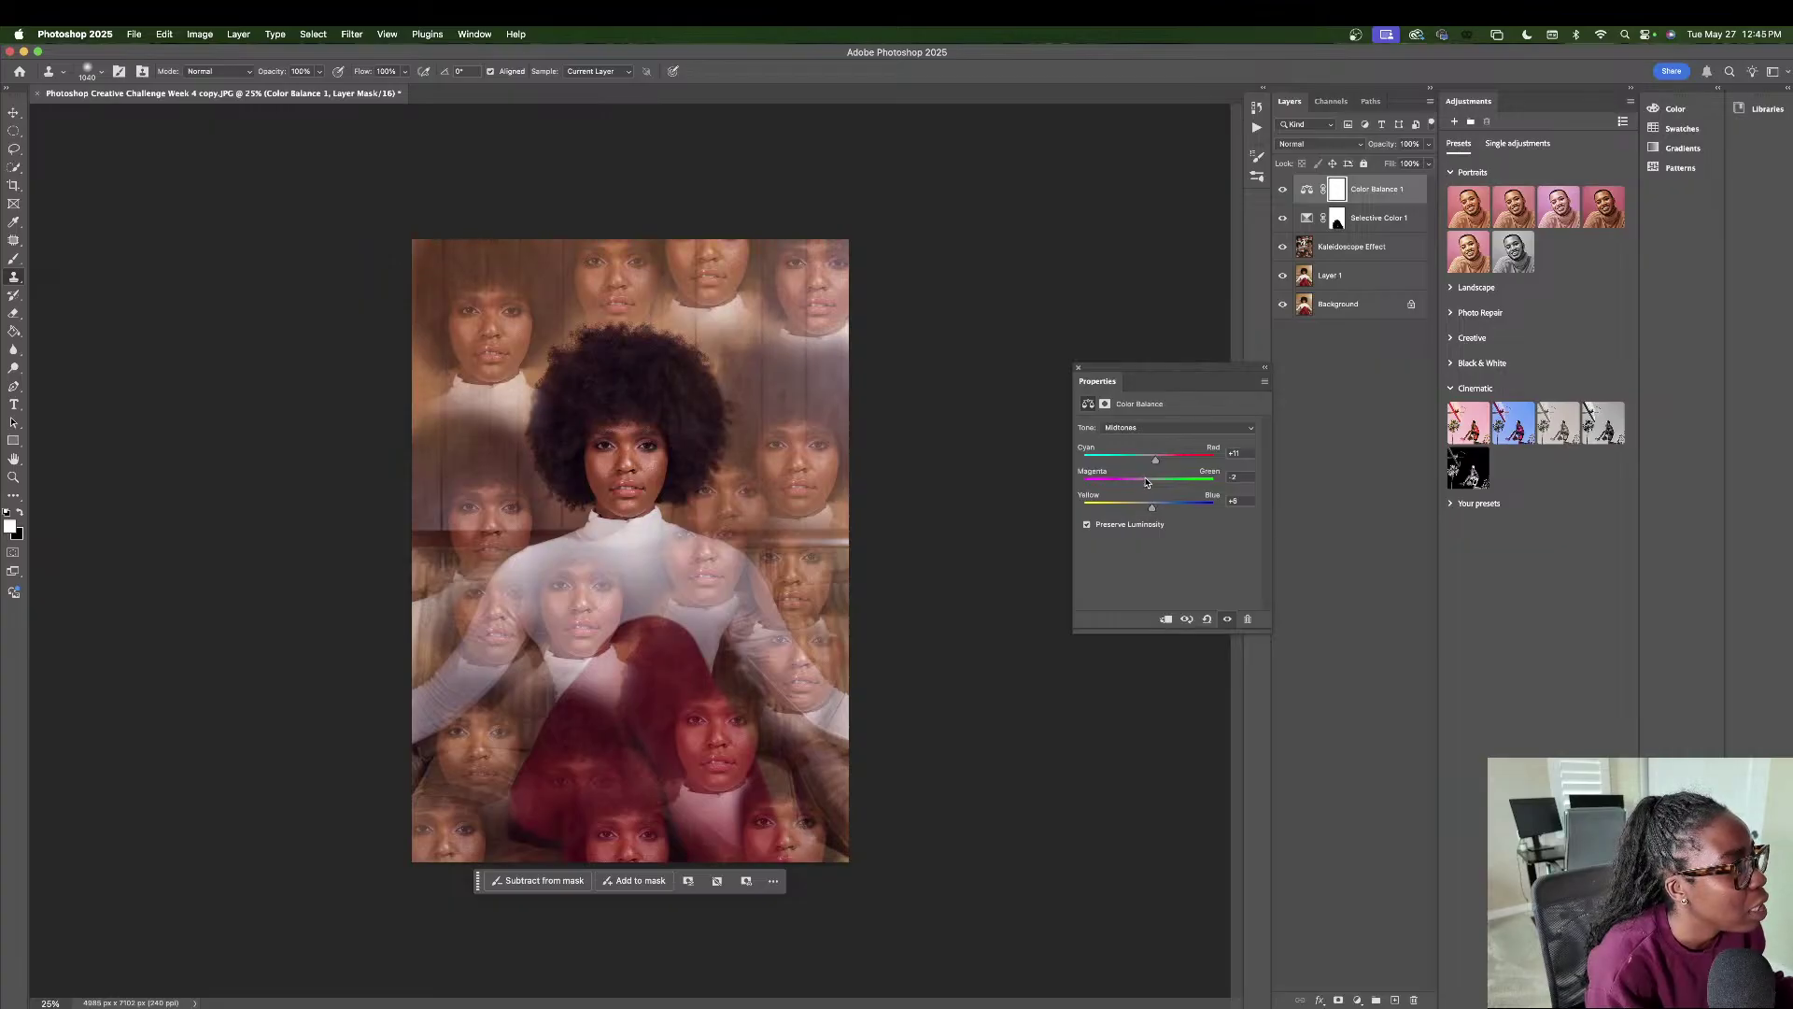
left_click_drag(1149, 484, 1149, 485)
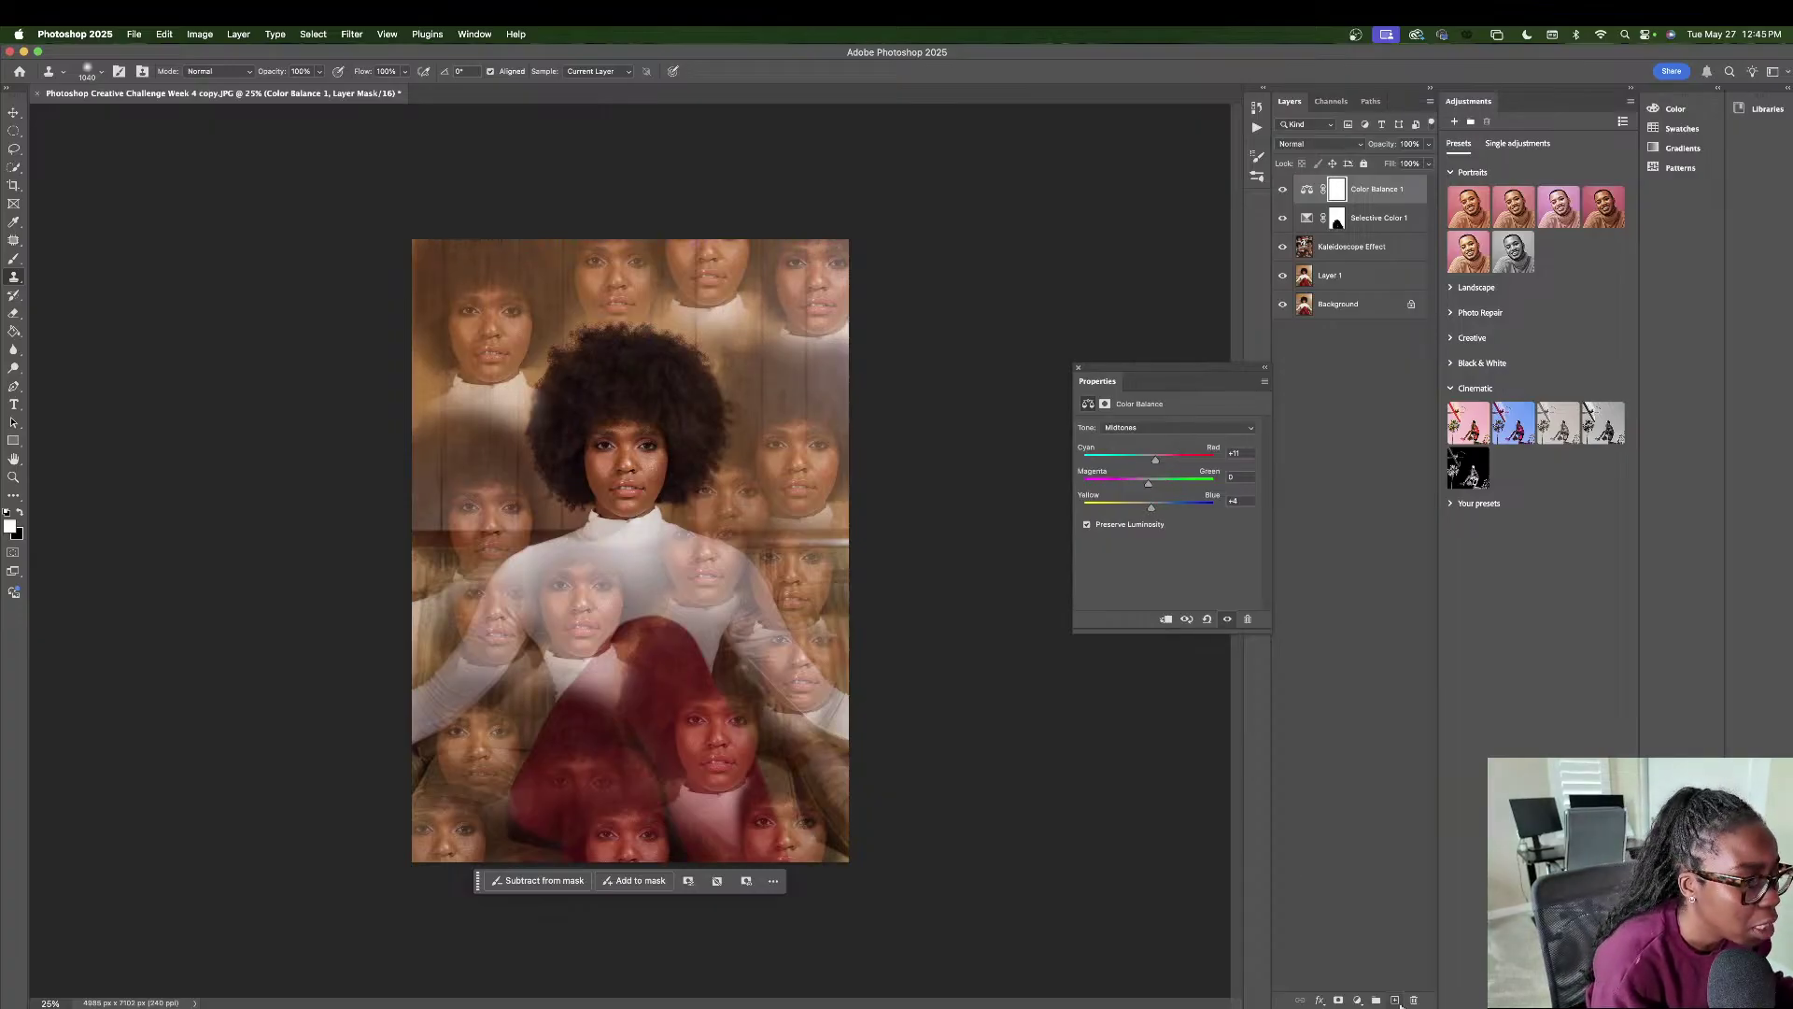
- Add a Hue/Saturation adjustment on top and set its reds to Hue +4, Saturation +9 and Lightness +4, leaving the master range at 0
left_click(1357, 1001)
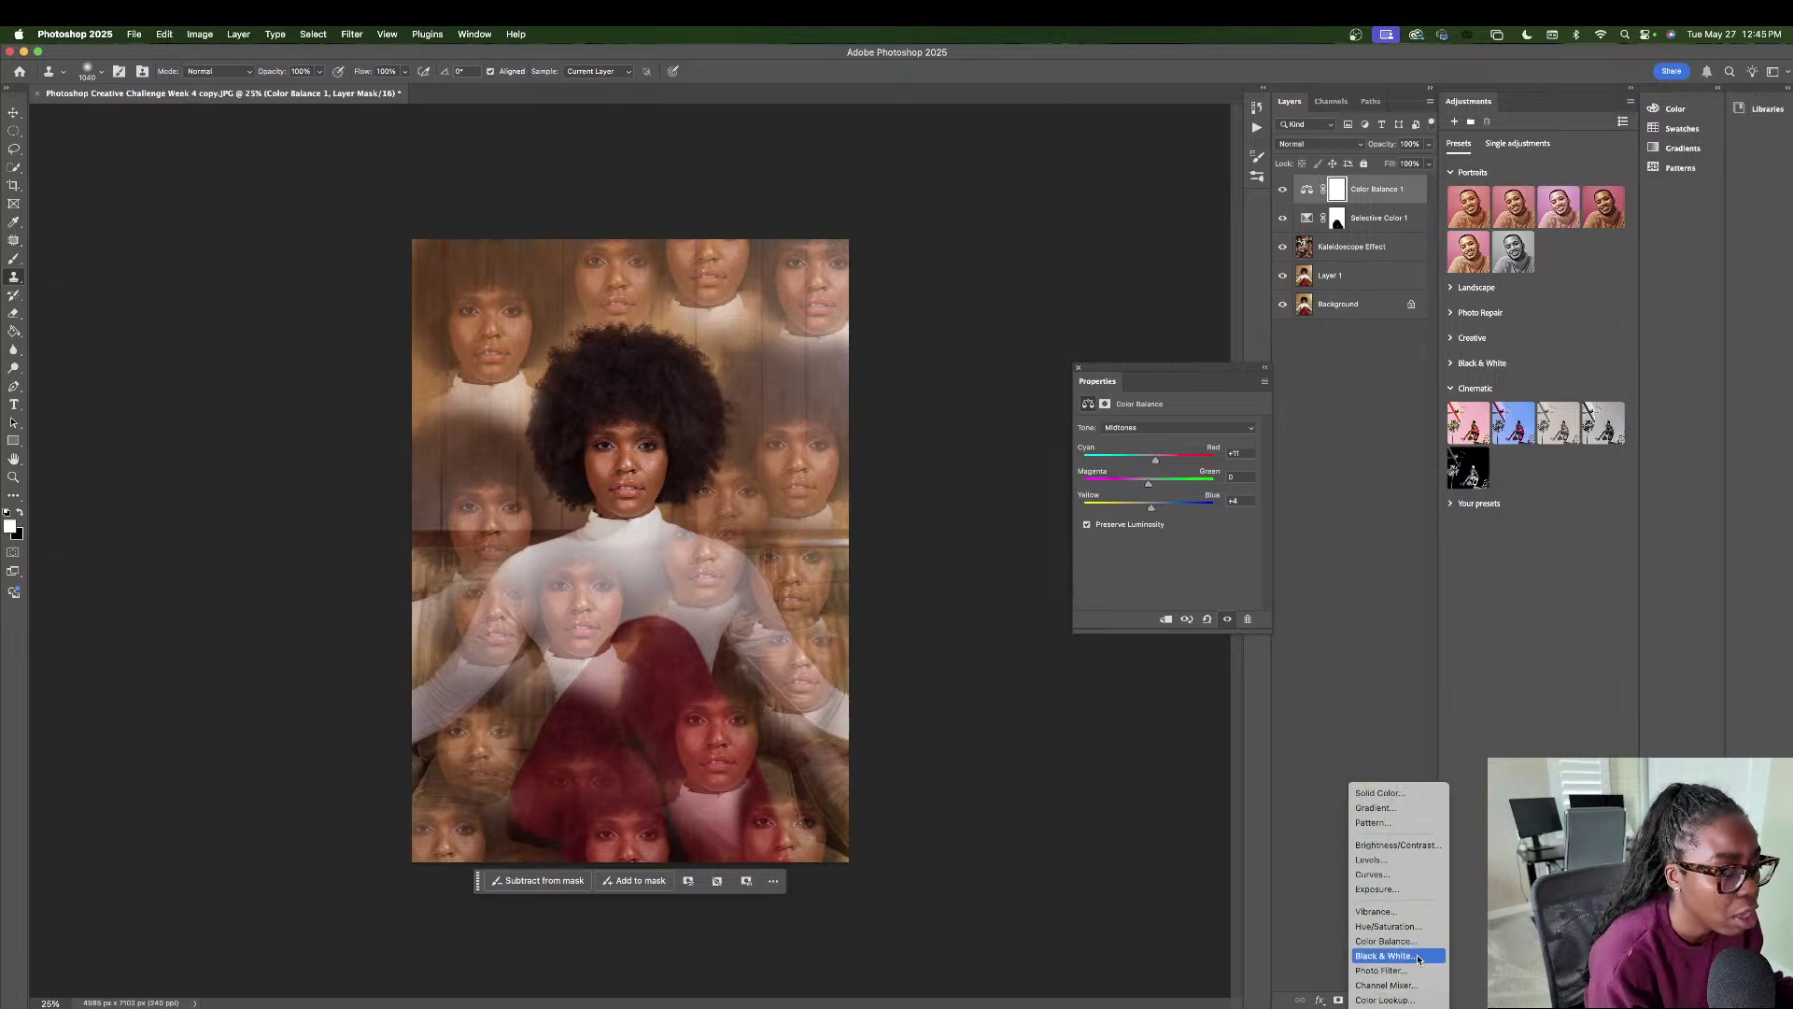
mouse_move(1386, 1006)
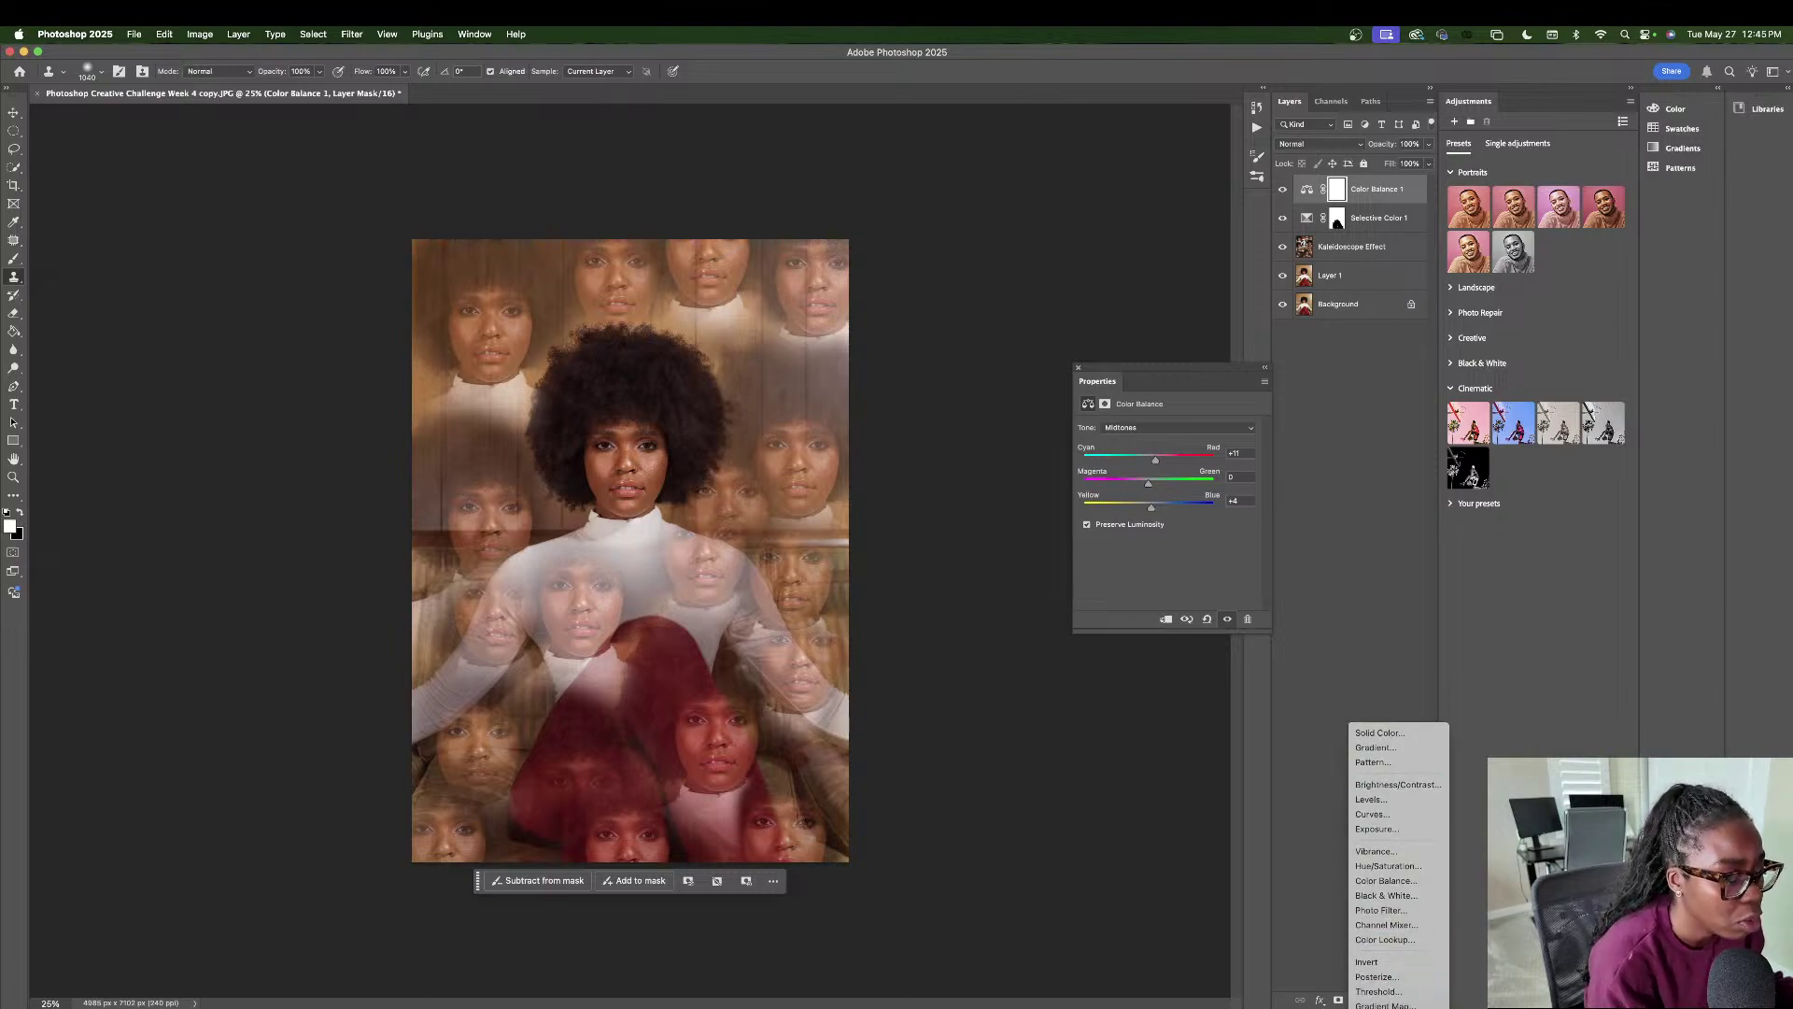
left_click(1388, 866)
left_click(1110, 454)
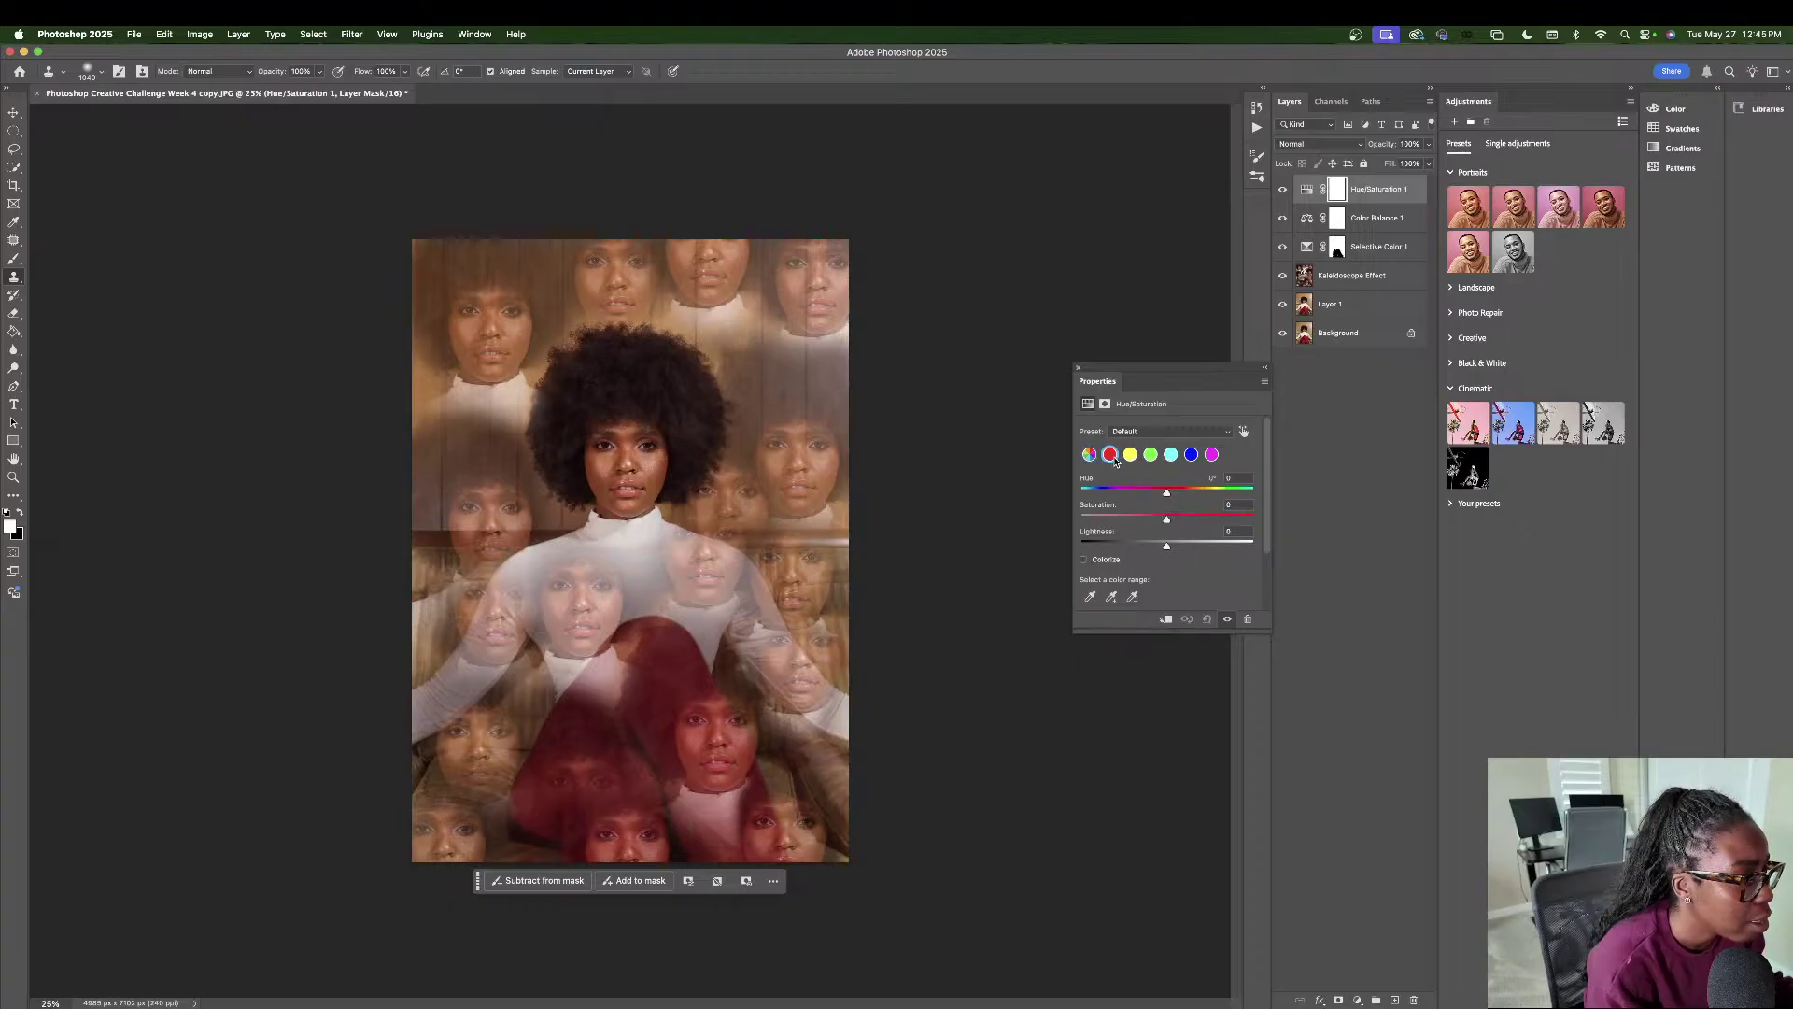
left_click_drag(1167, 492, 1168, 549)
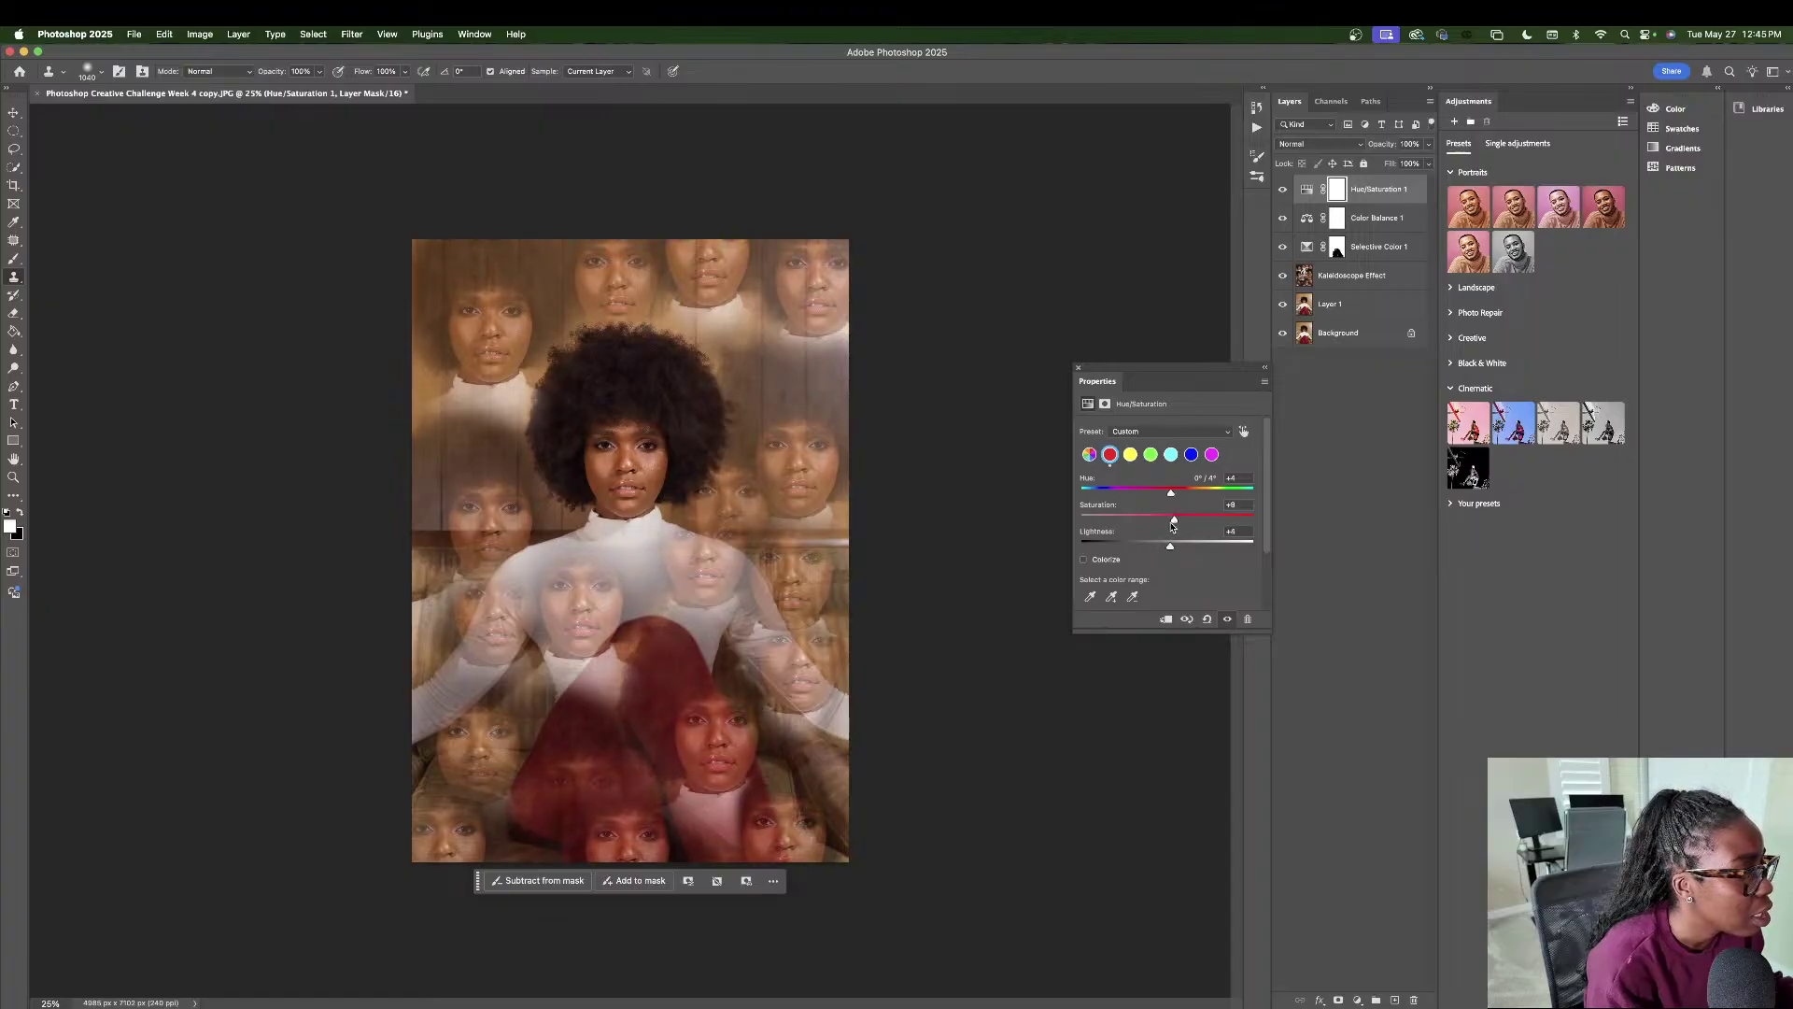
left_click(1089, 454)
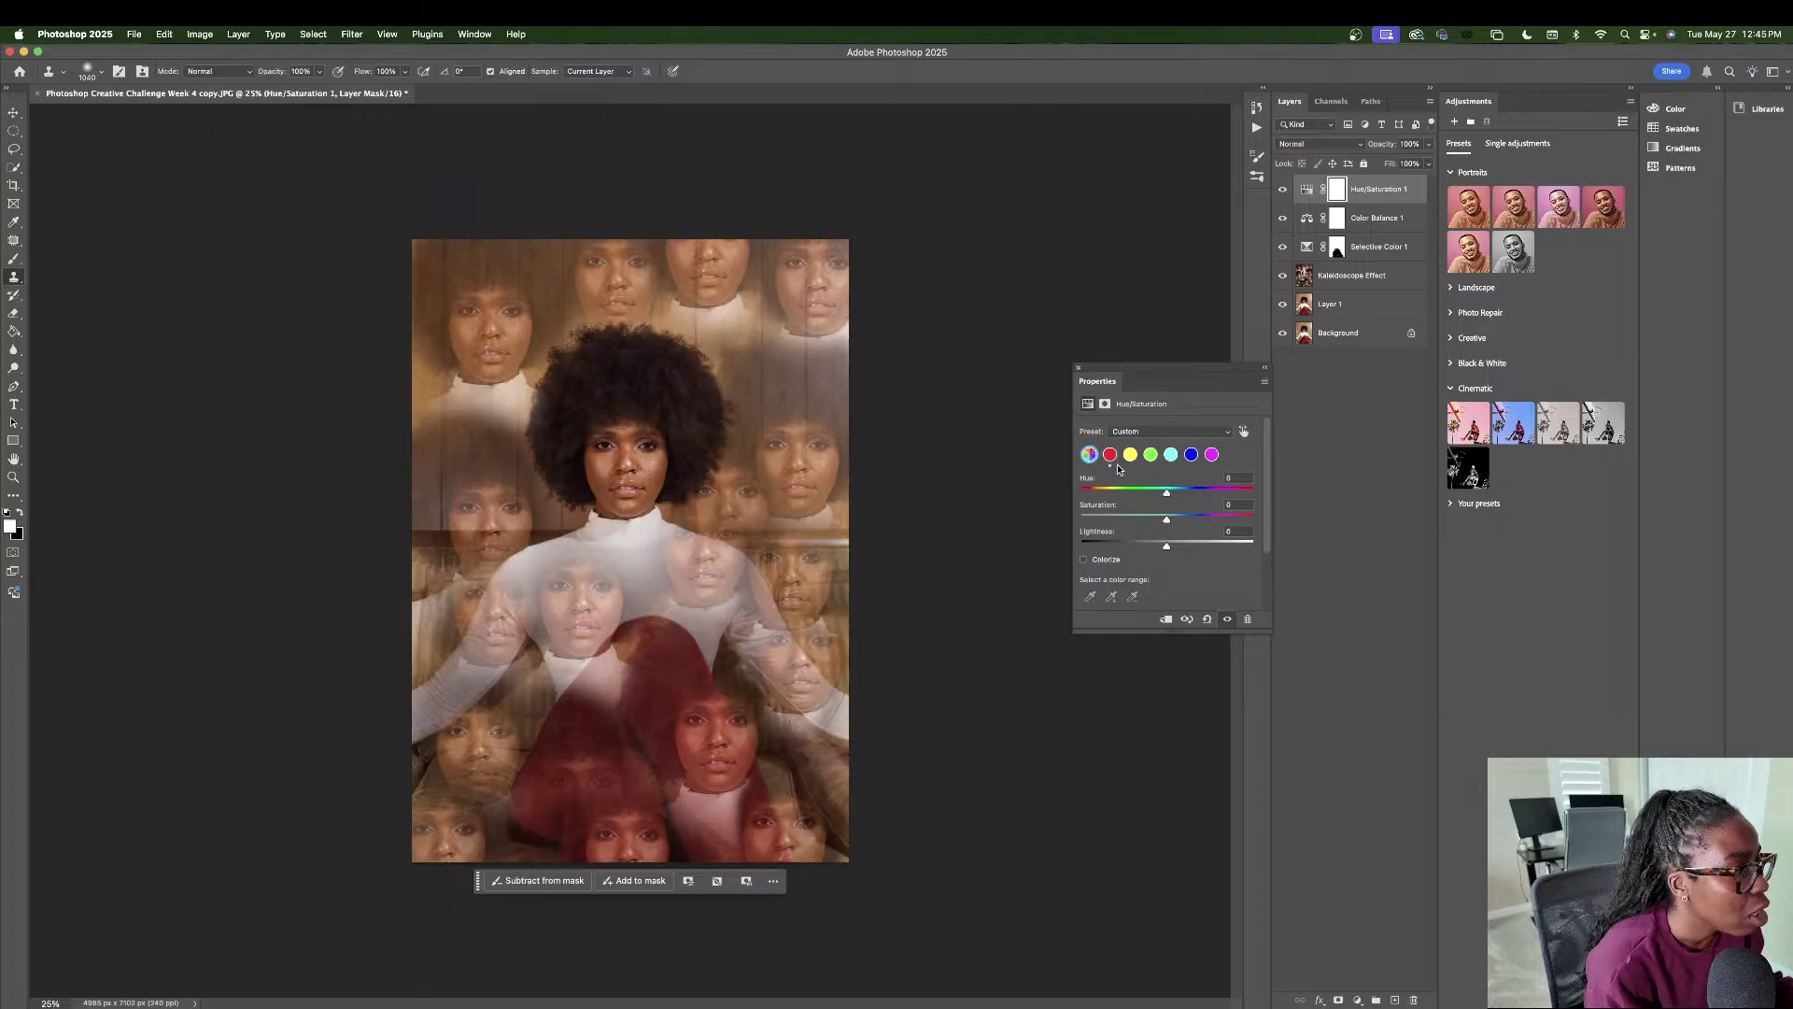
left_click_drag(1164, 493, 1167, 495)
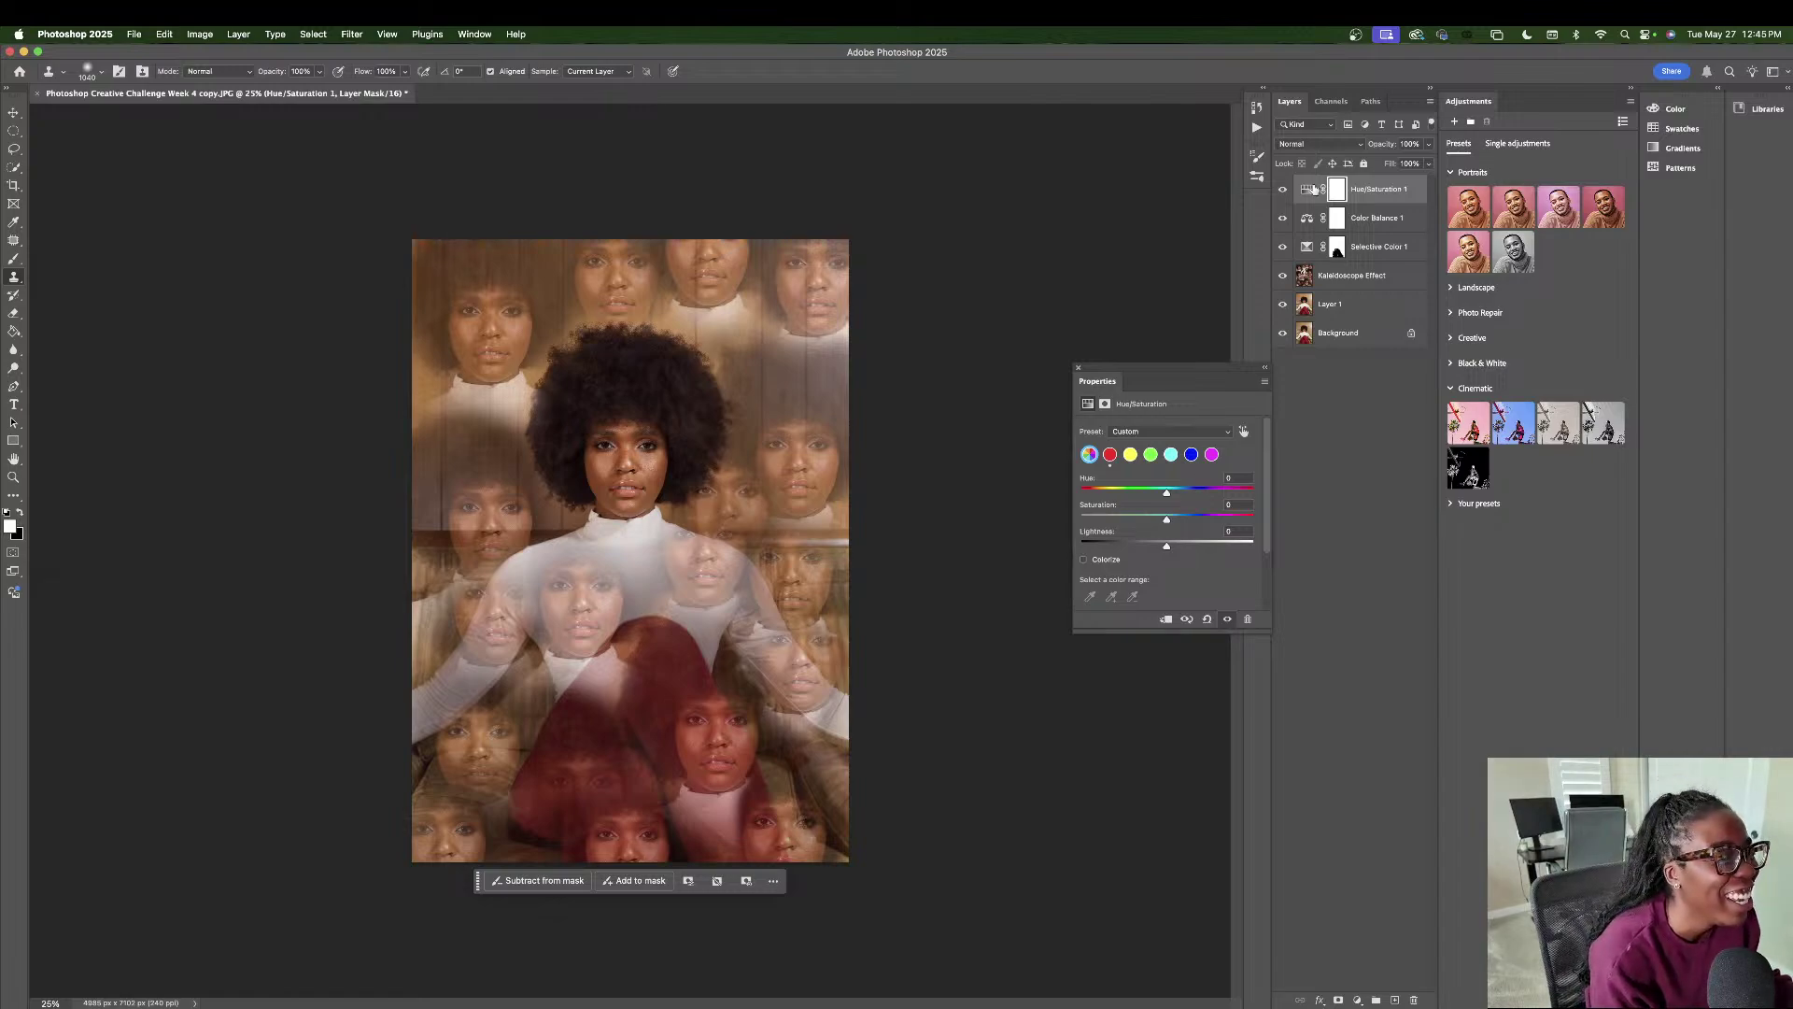
- Readjust the Color Balance layer's midtones to Cyan–Red +17, Magenta–Green +3 and Yellow–Blue +12
left_click(1338, 217)
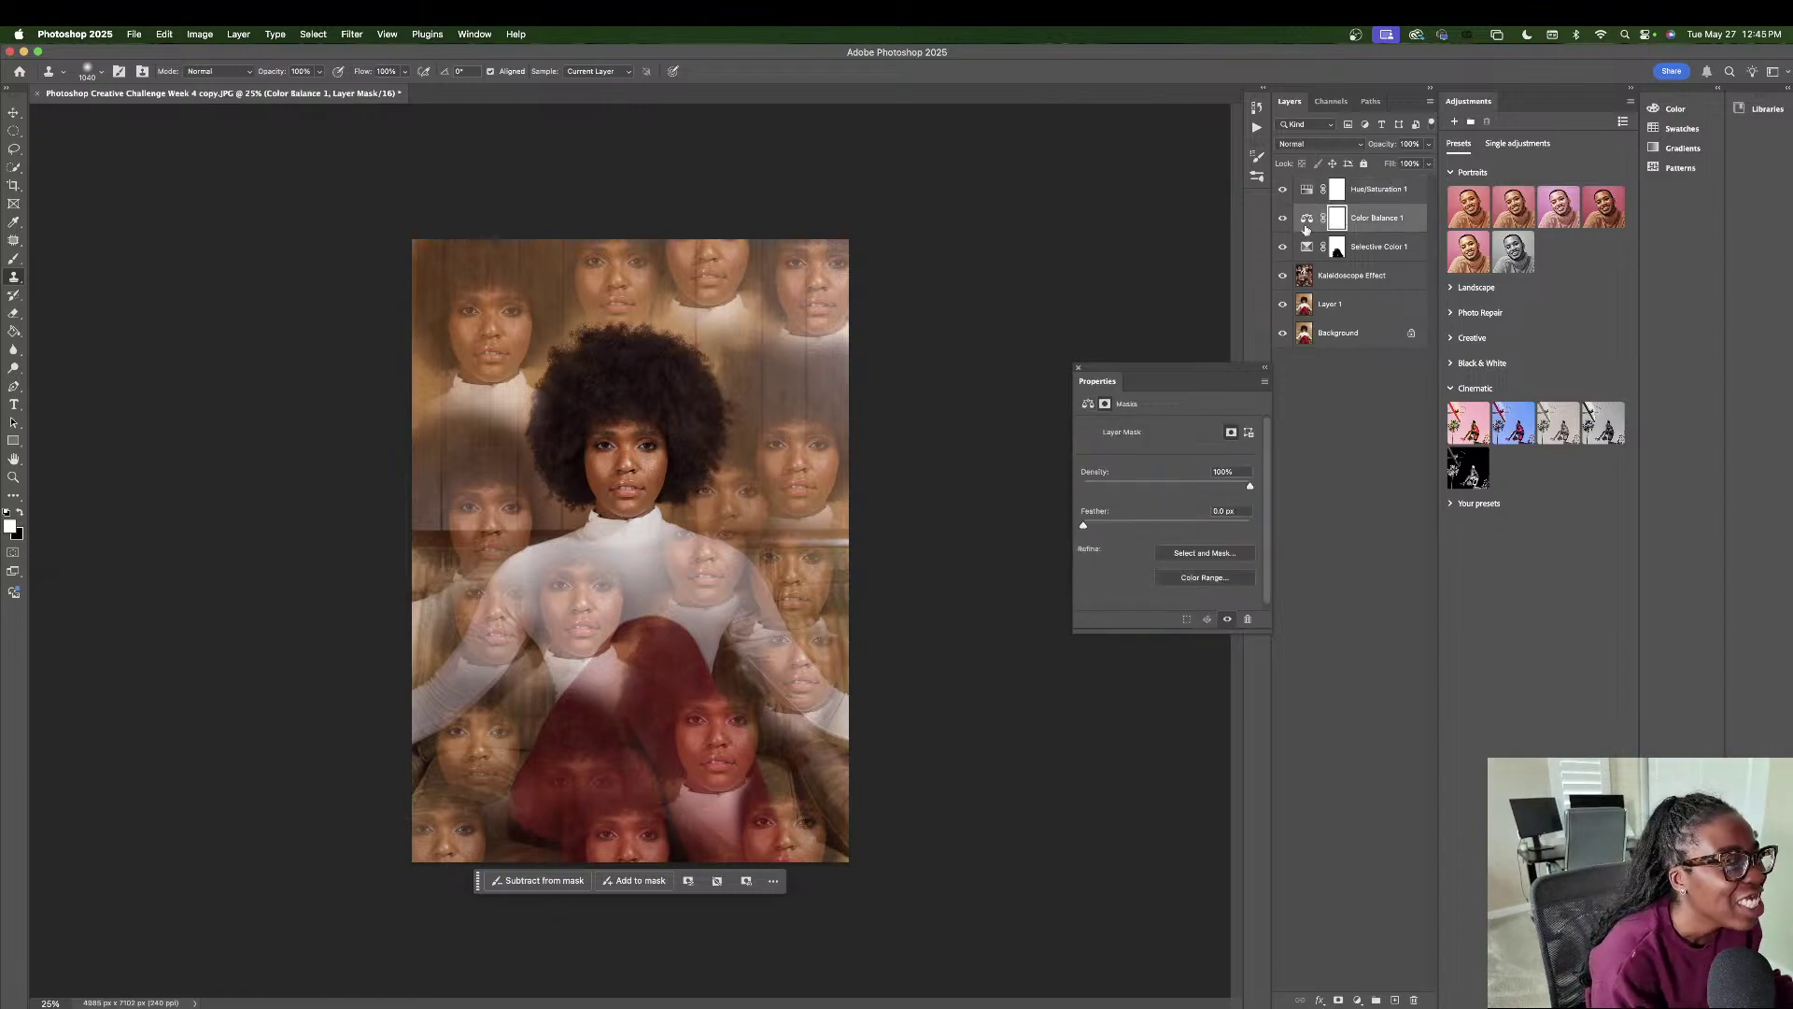
left_click(1307, 218)
left_click_drag(1158, 461, 1163, 461)
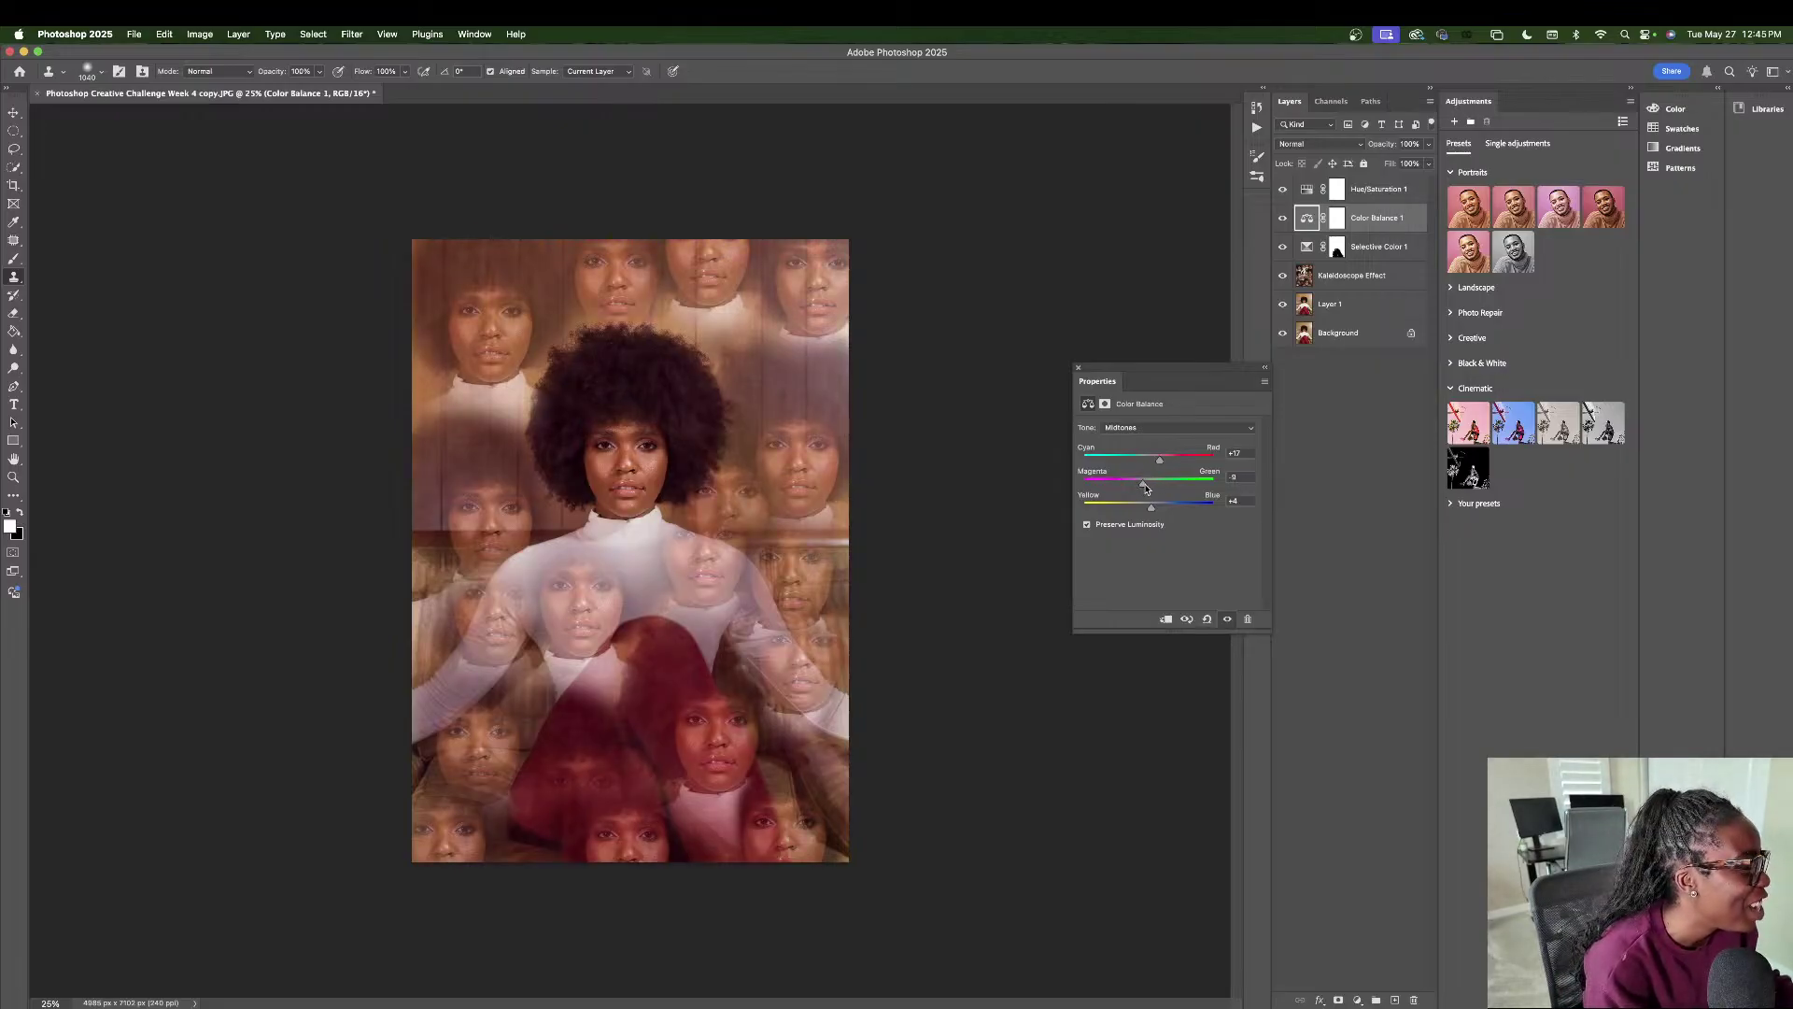
left_click_drag(1145, 488, 1161, 506)
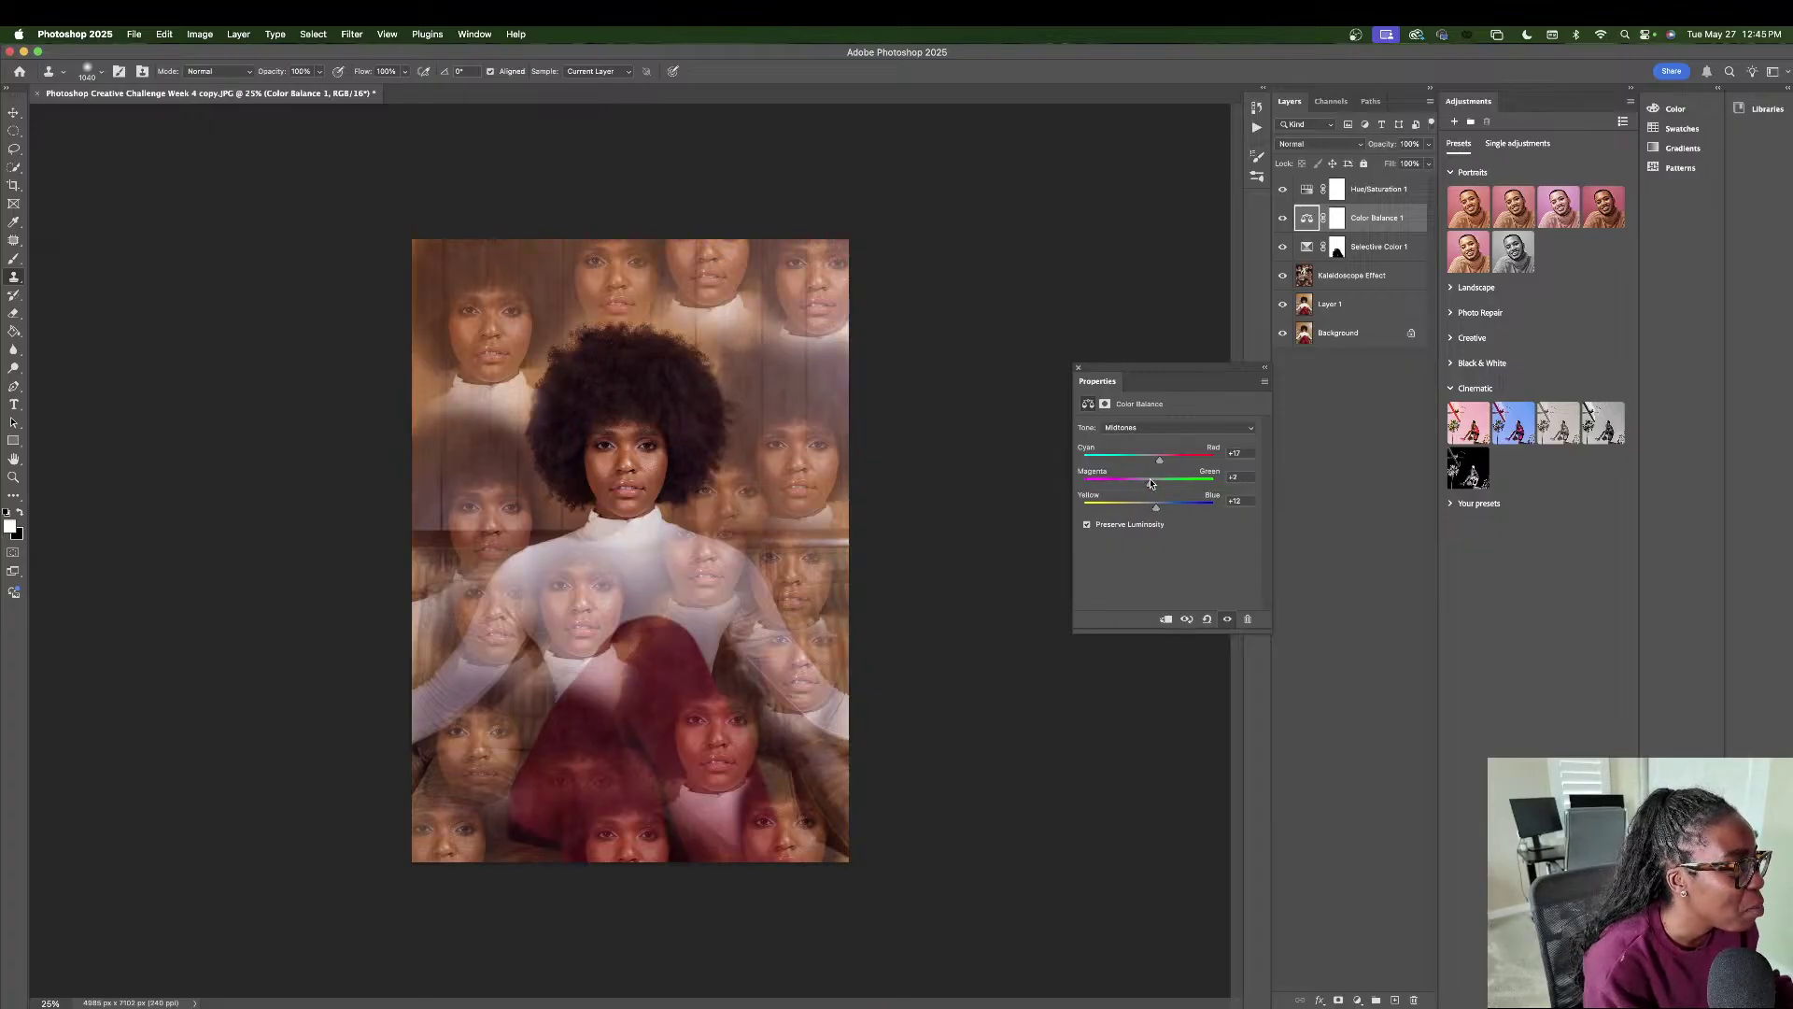
- Add a Selective Color adjustment above Color Balance 1 and set its whites to Cyan about +55, Magenta -22, Yellow +50 and Black +23
left_click(1358, 1001)
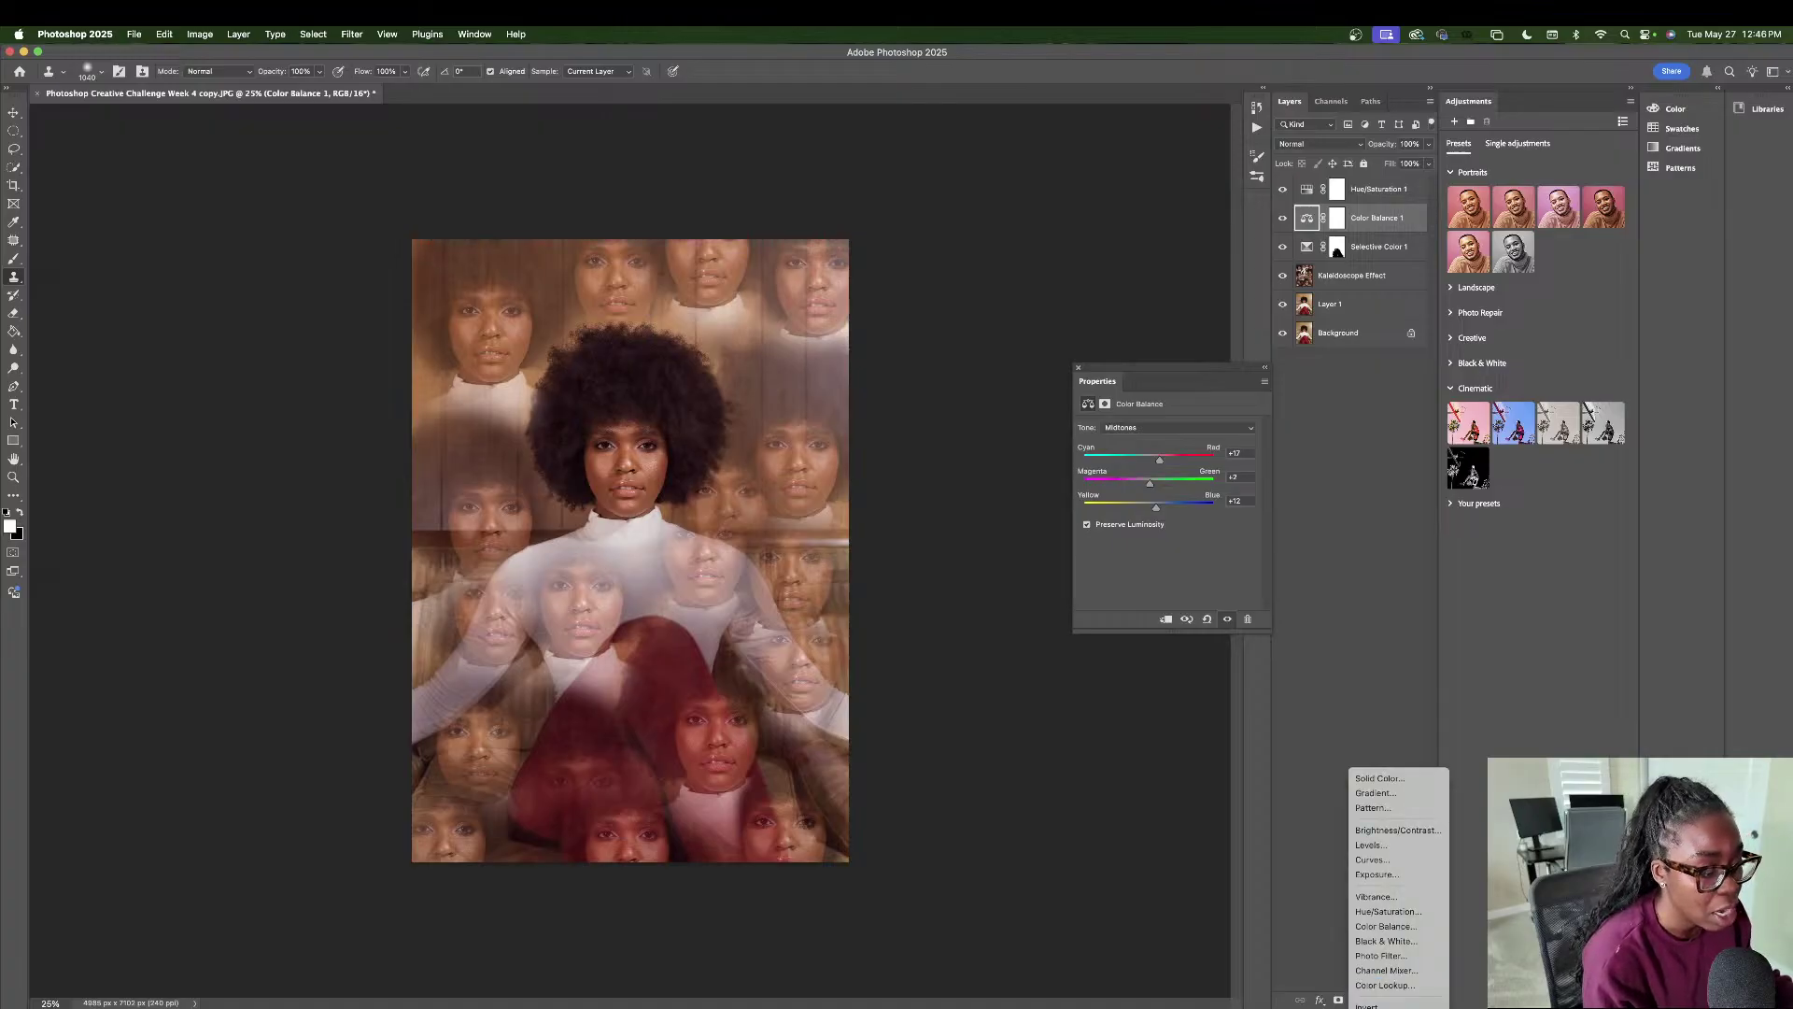
left_click(1354, 903)
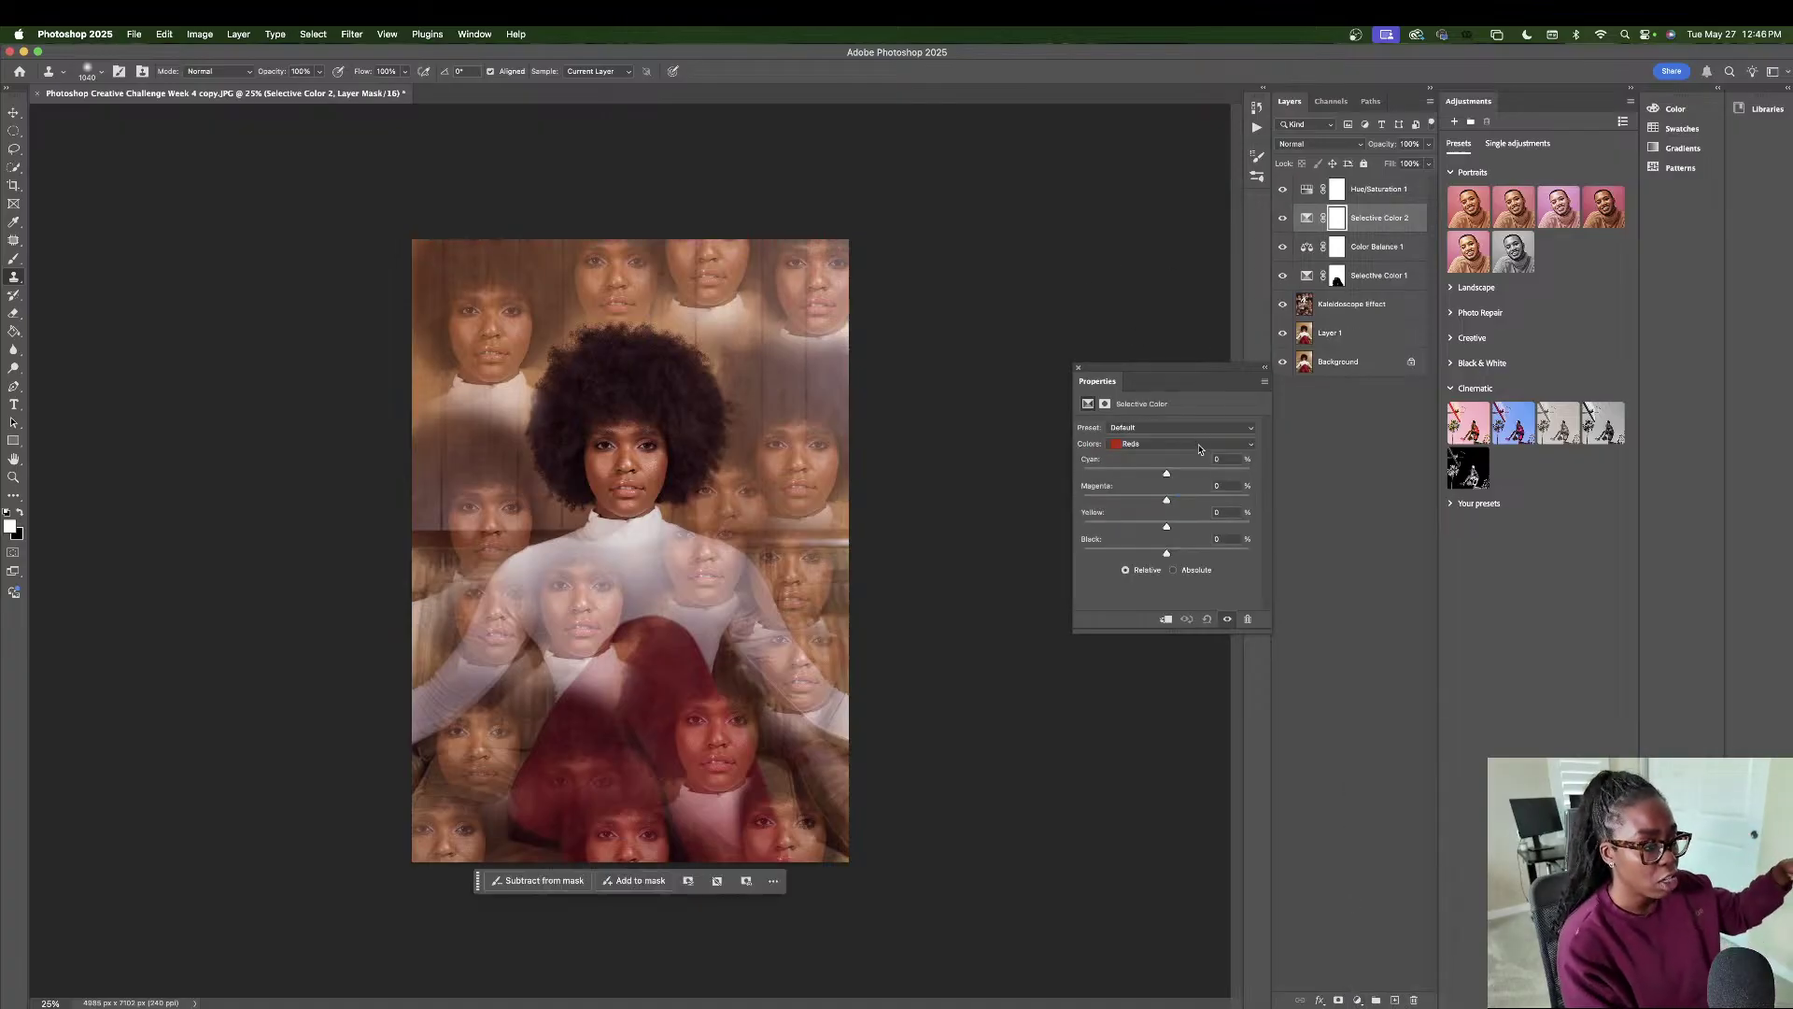
left_click(1200, 446)
left_click(1175, 505)
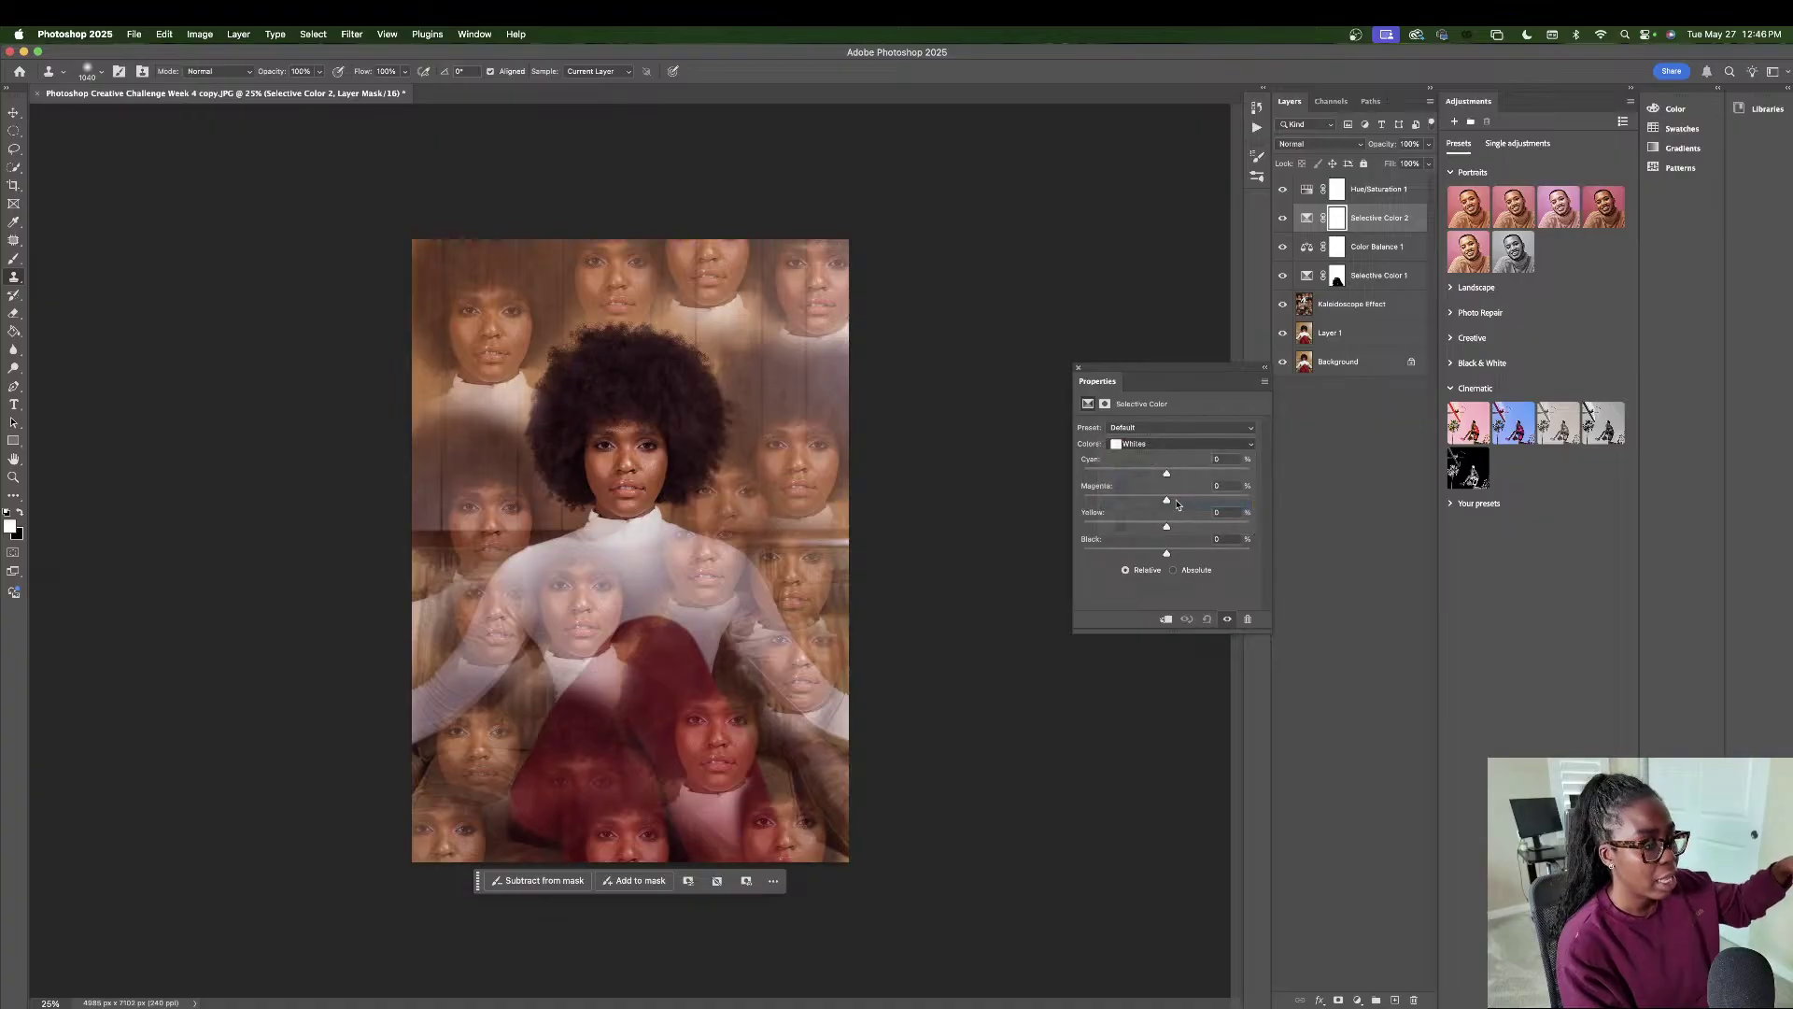
left_click_drag(1168, 479, 1186, 552)
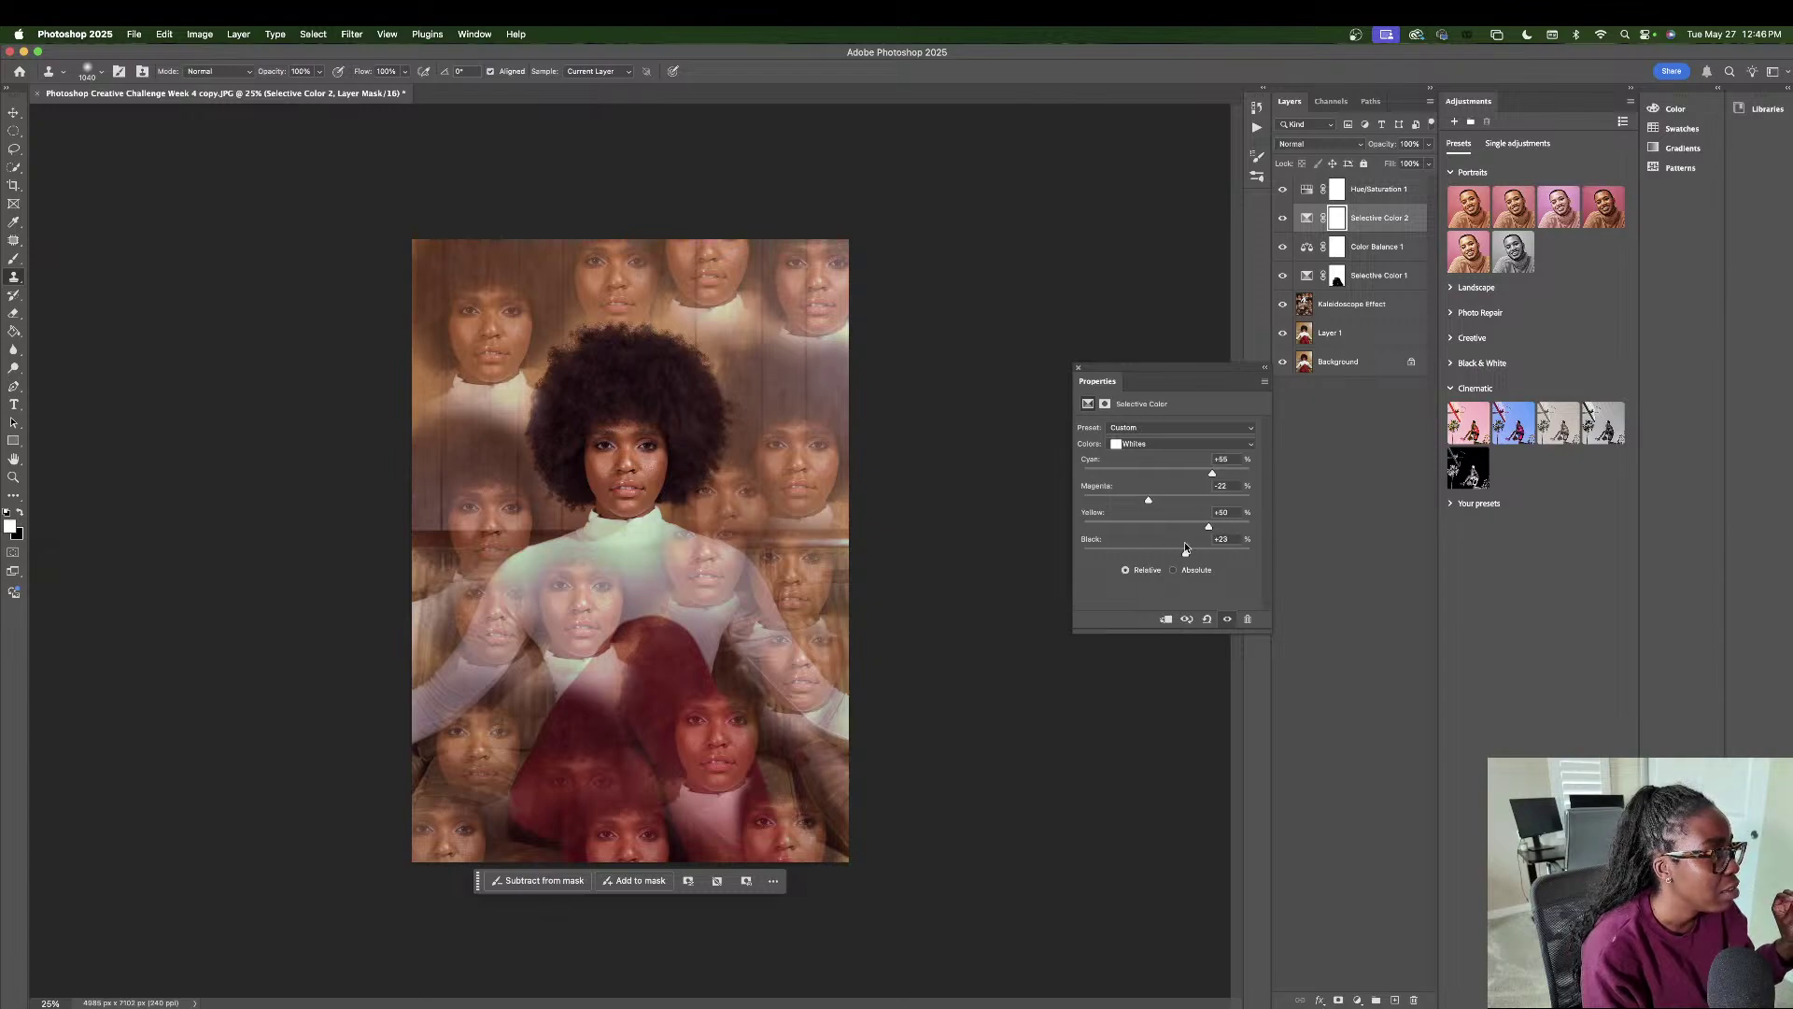
- Set the blacks in the new Selective Color adjustment to Cyan -12, Magenta +3, Yellow -18 and Black +4
left_click(1158, 444)
left_click(1152, 463)
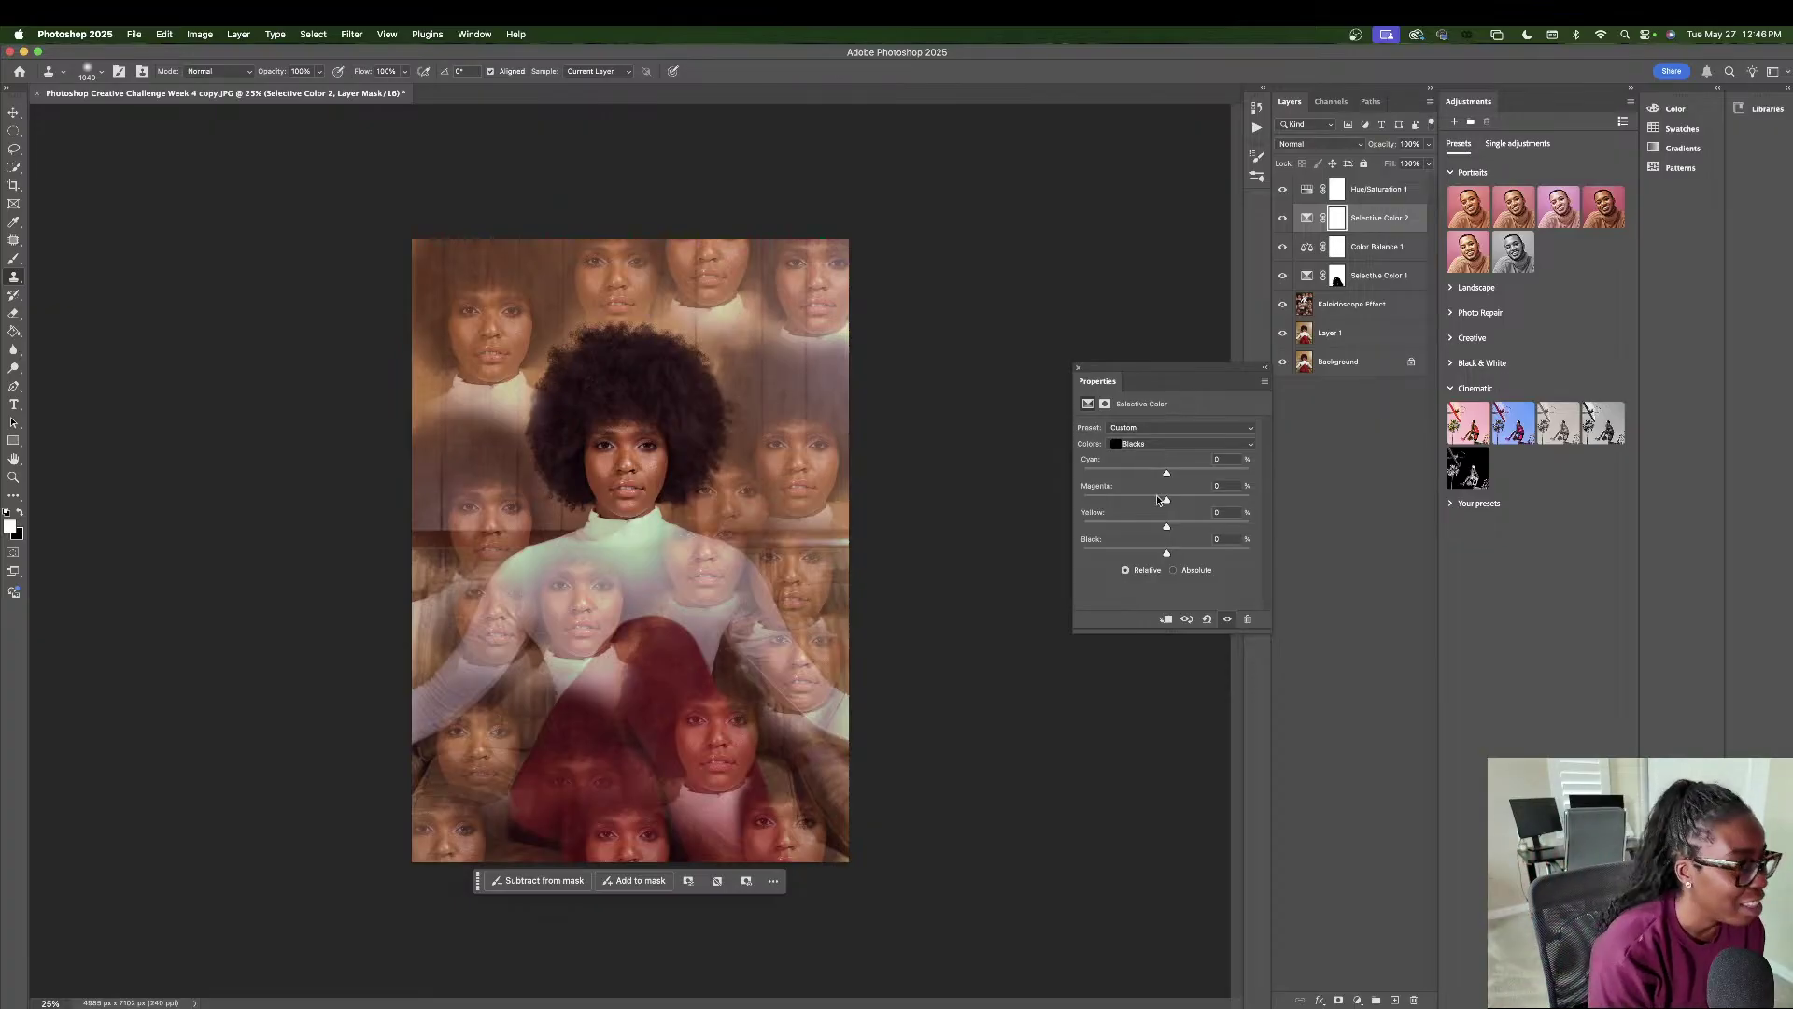
left_click_drag(1166, 477, 1169, 552)
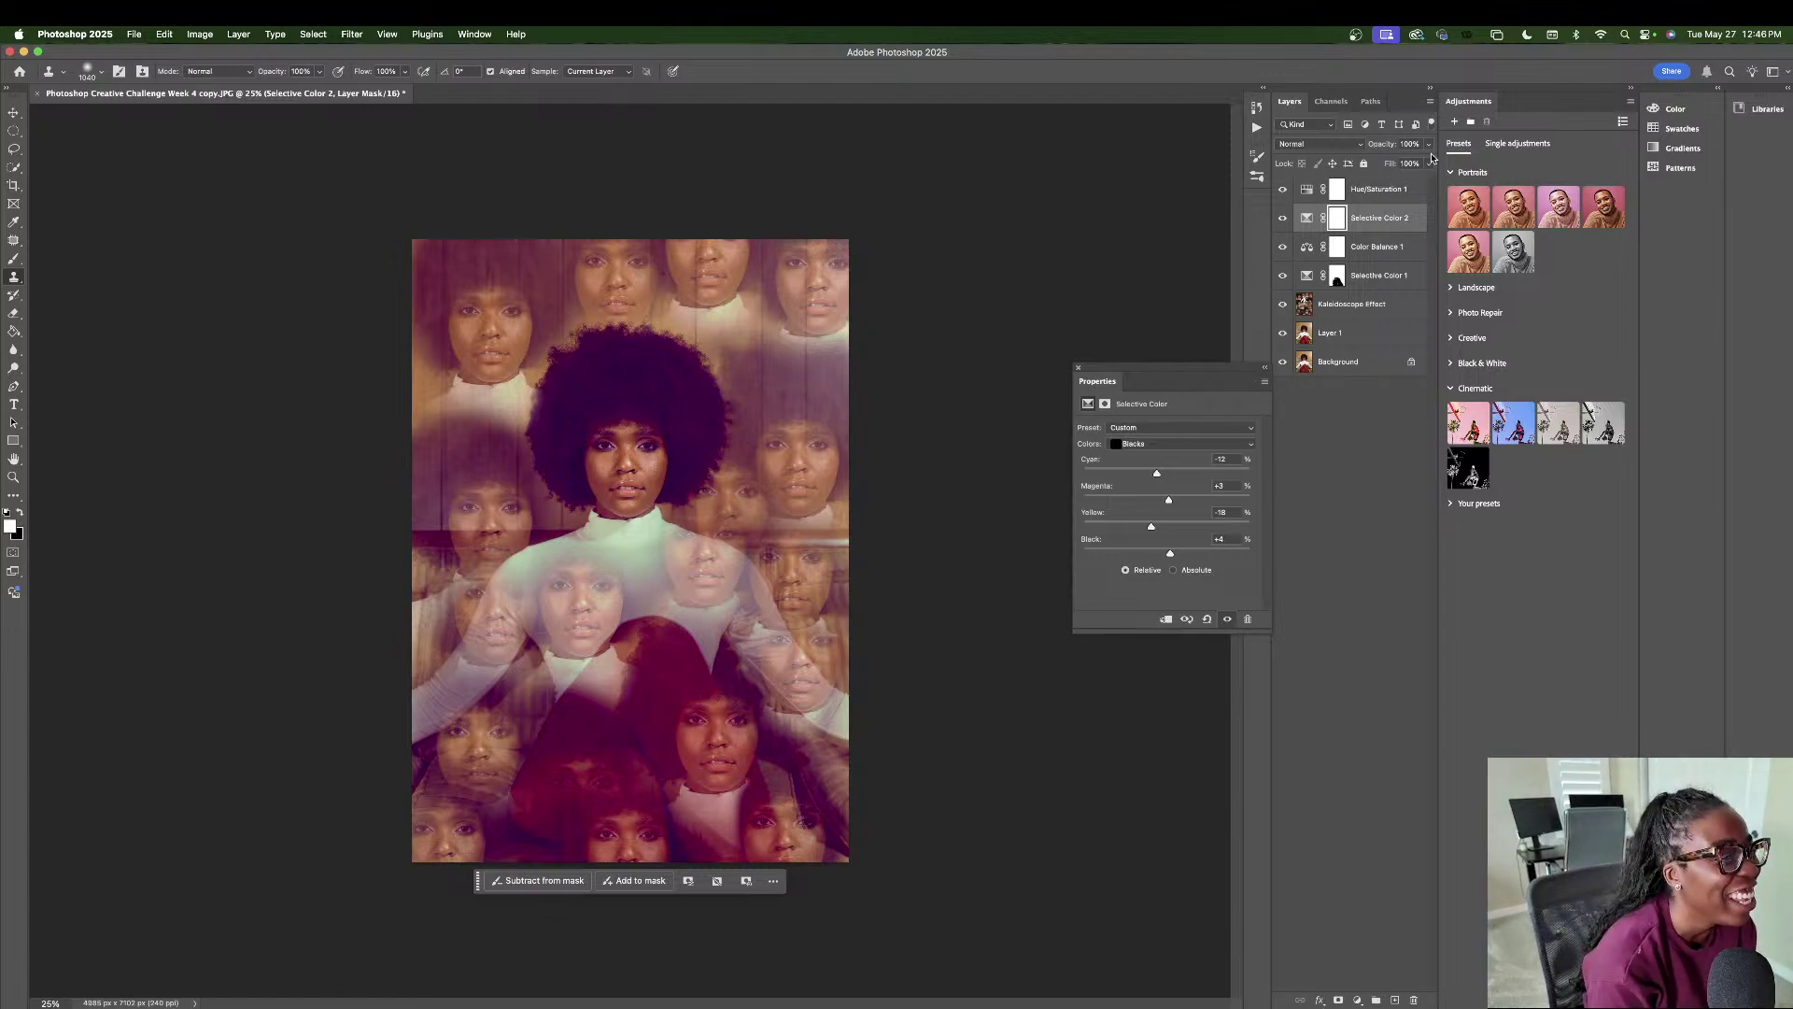
- Tone down the Selective Color 2 adjustment by lowering its layer opacity to 52%
left_click_drag(1429, 163, 1403, 183)
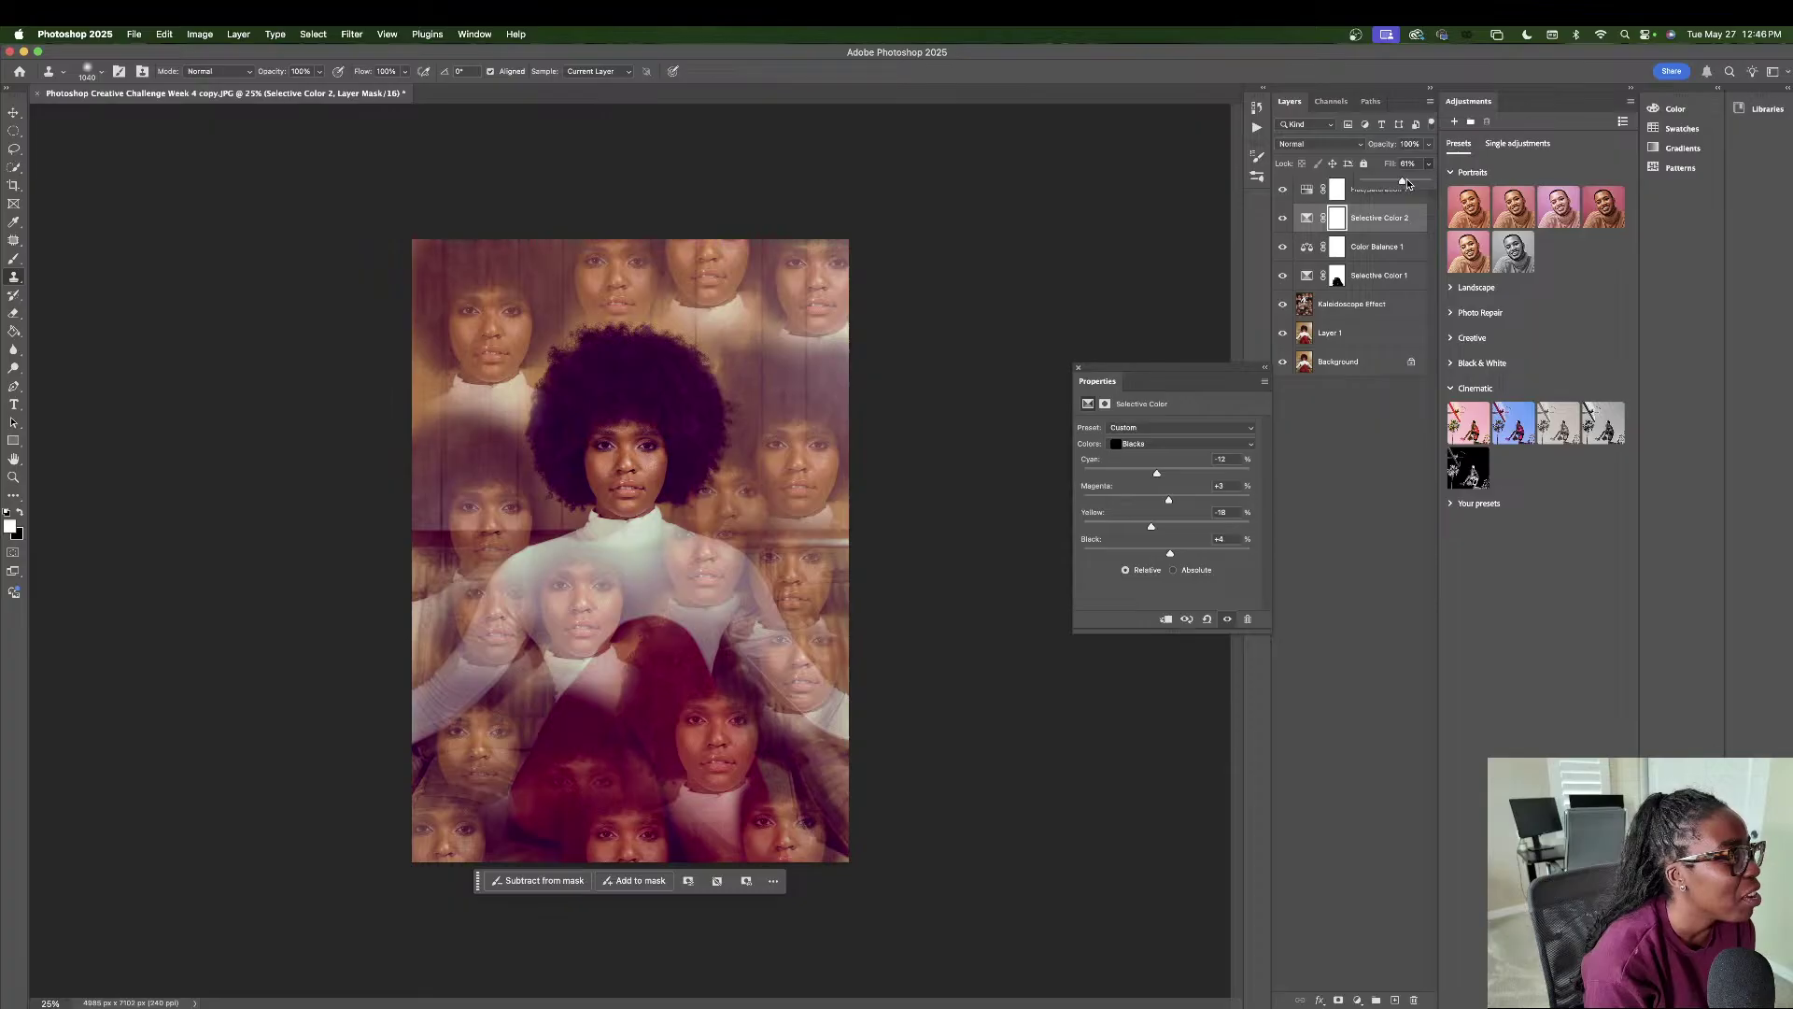
left_click(1428, 143)
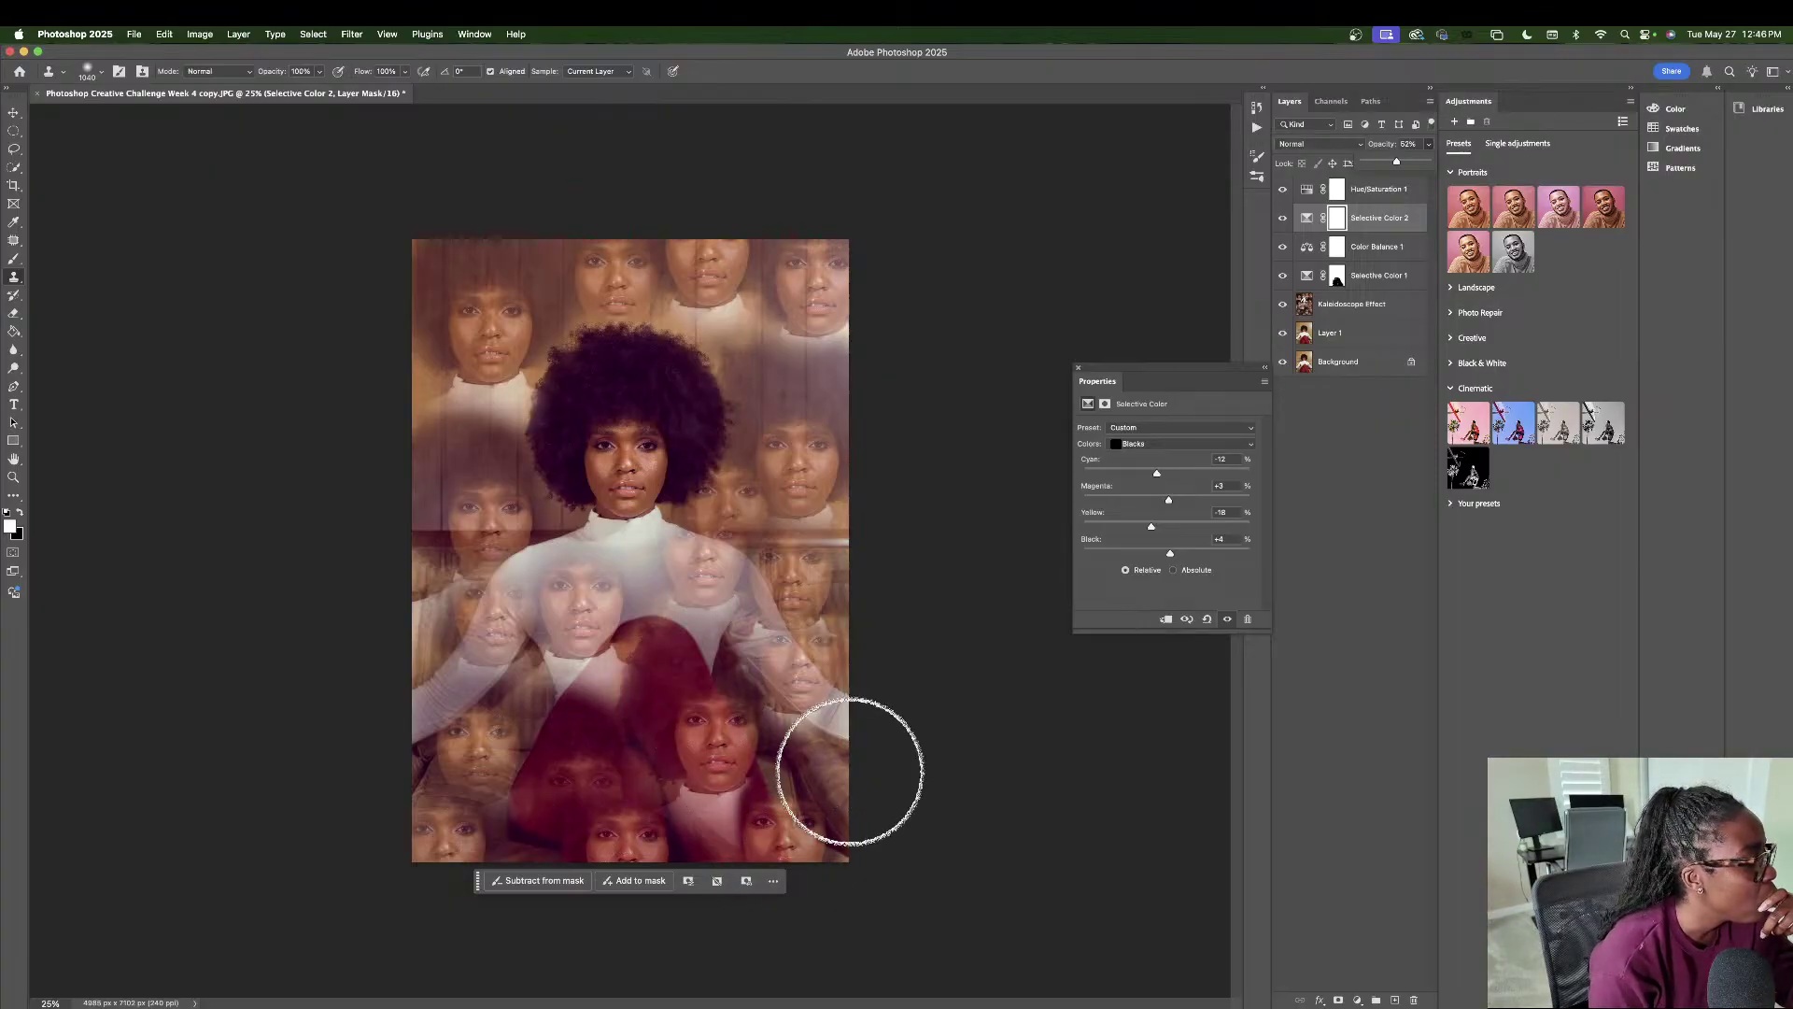
- Duplicate the Kaleidoscope Effect layer as a backup, hide the copy, and make the original the active layer with the Eraser ready
left_click(1349, 280)
left_click(1349, 306)
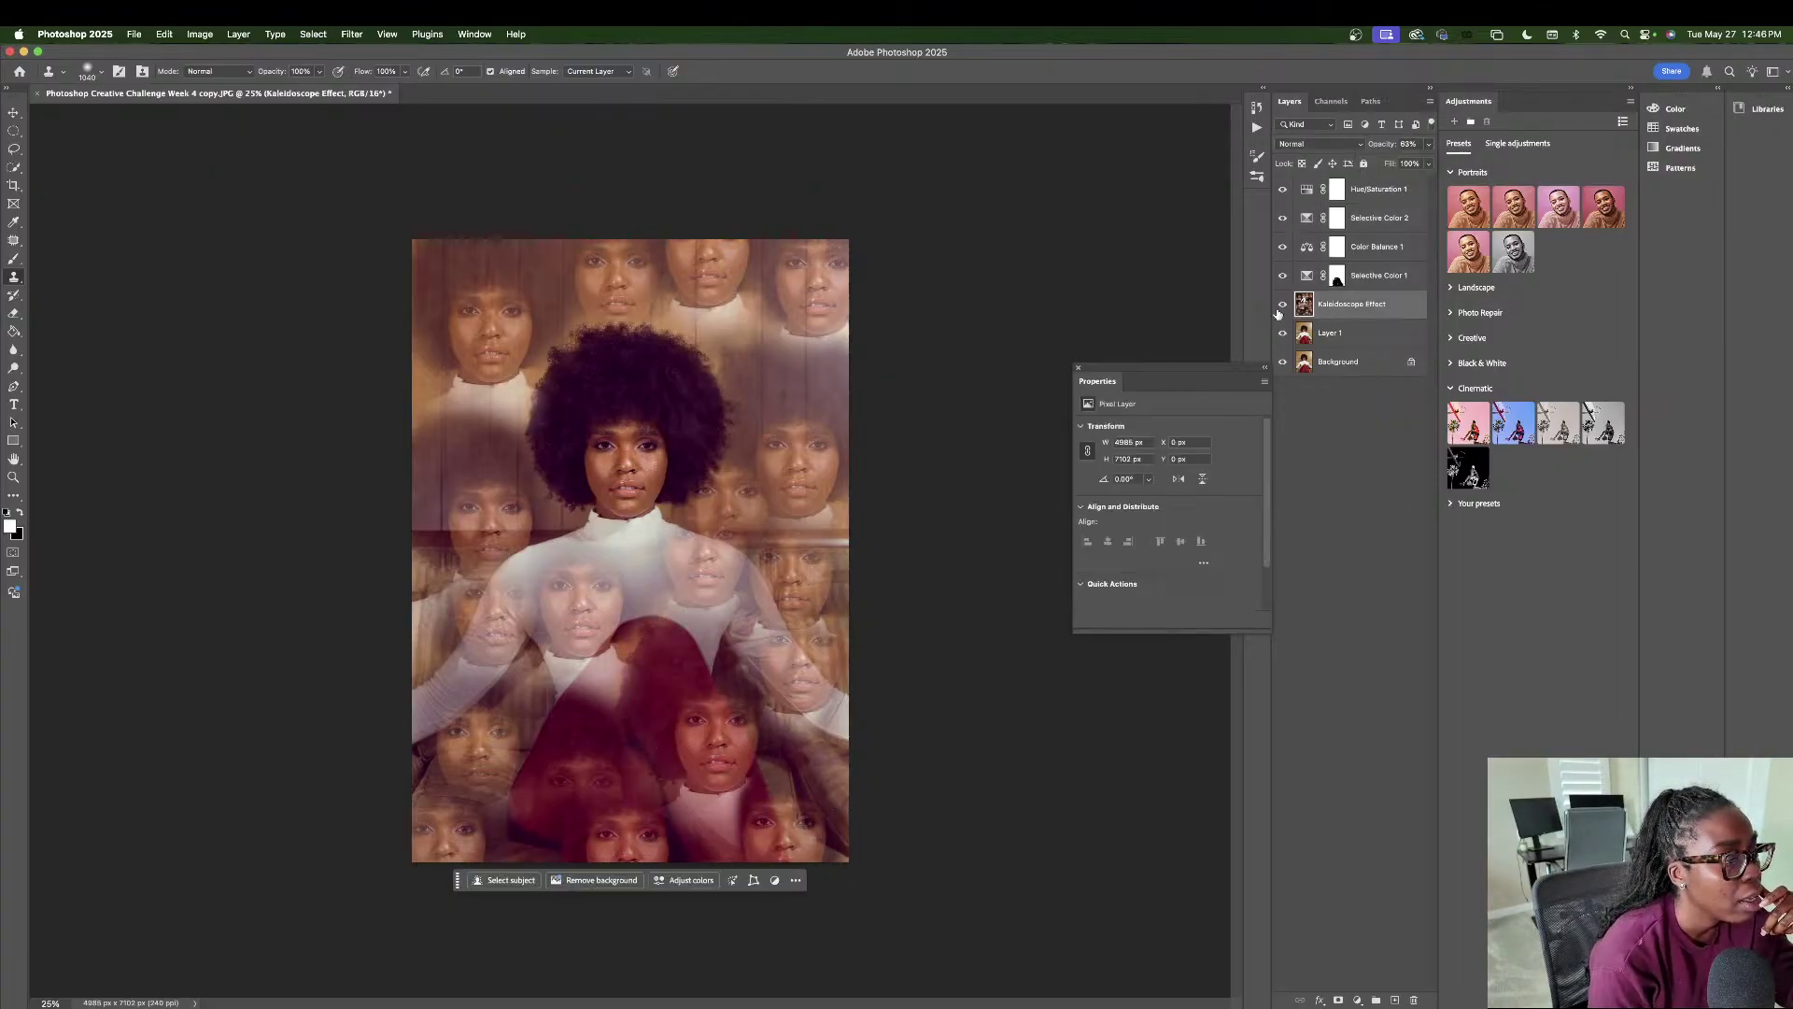
left_click(1282, 304)
left_click(1281, 304)
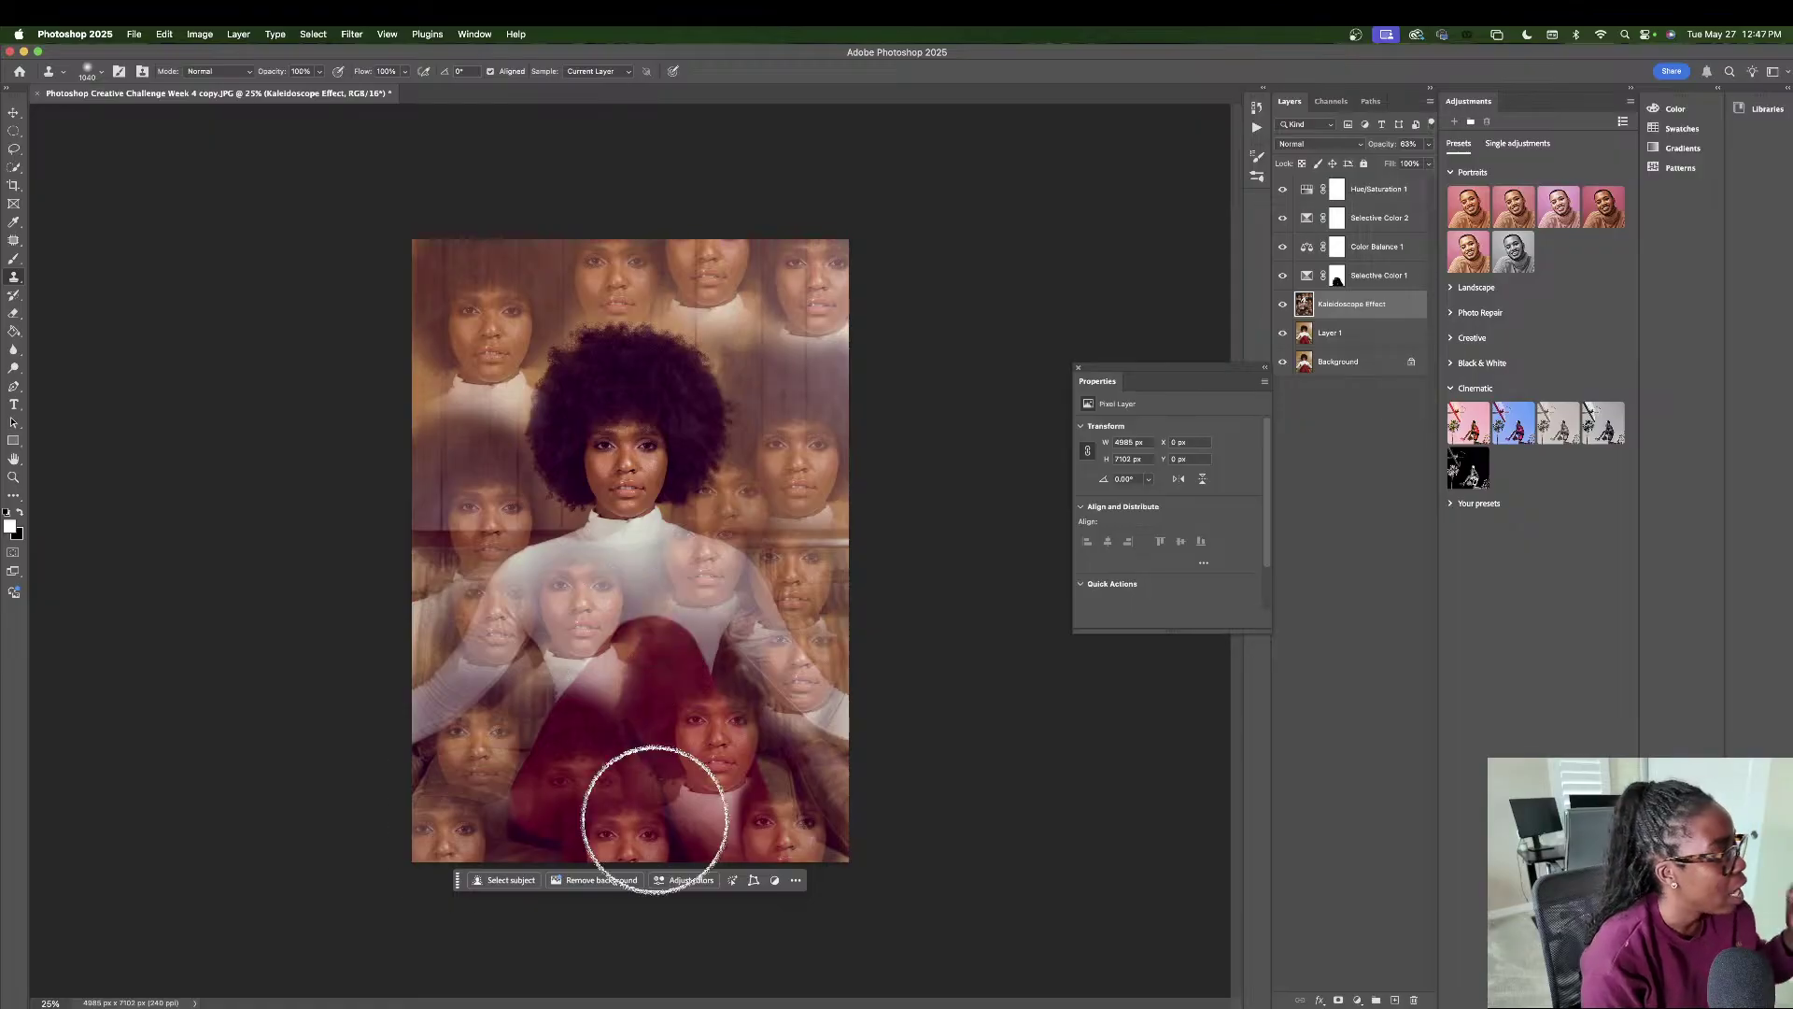
left_click(16, 317)
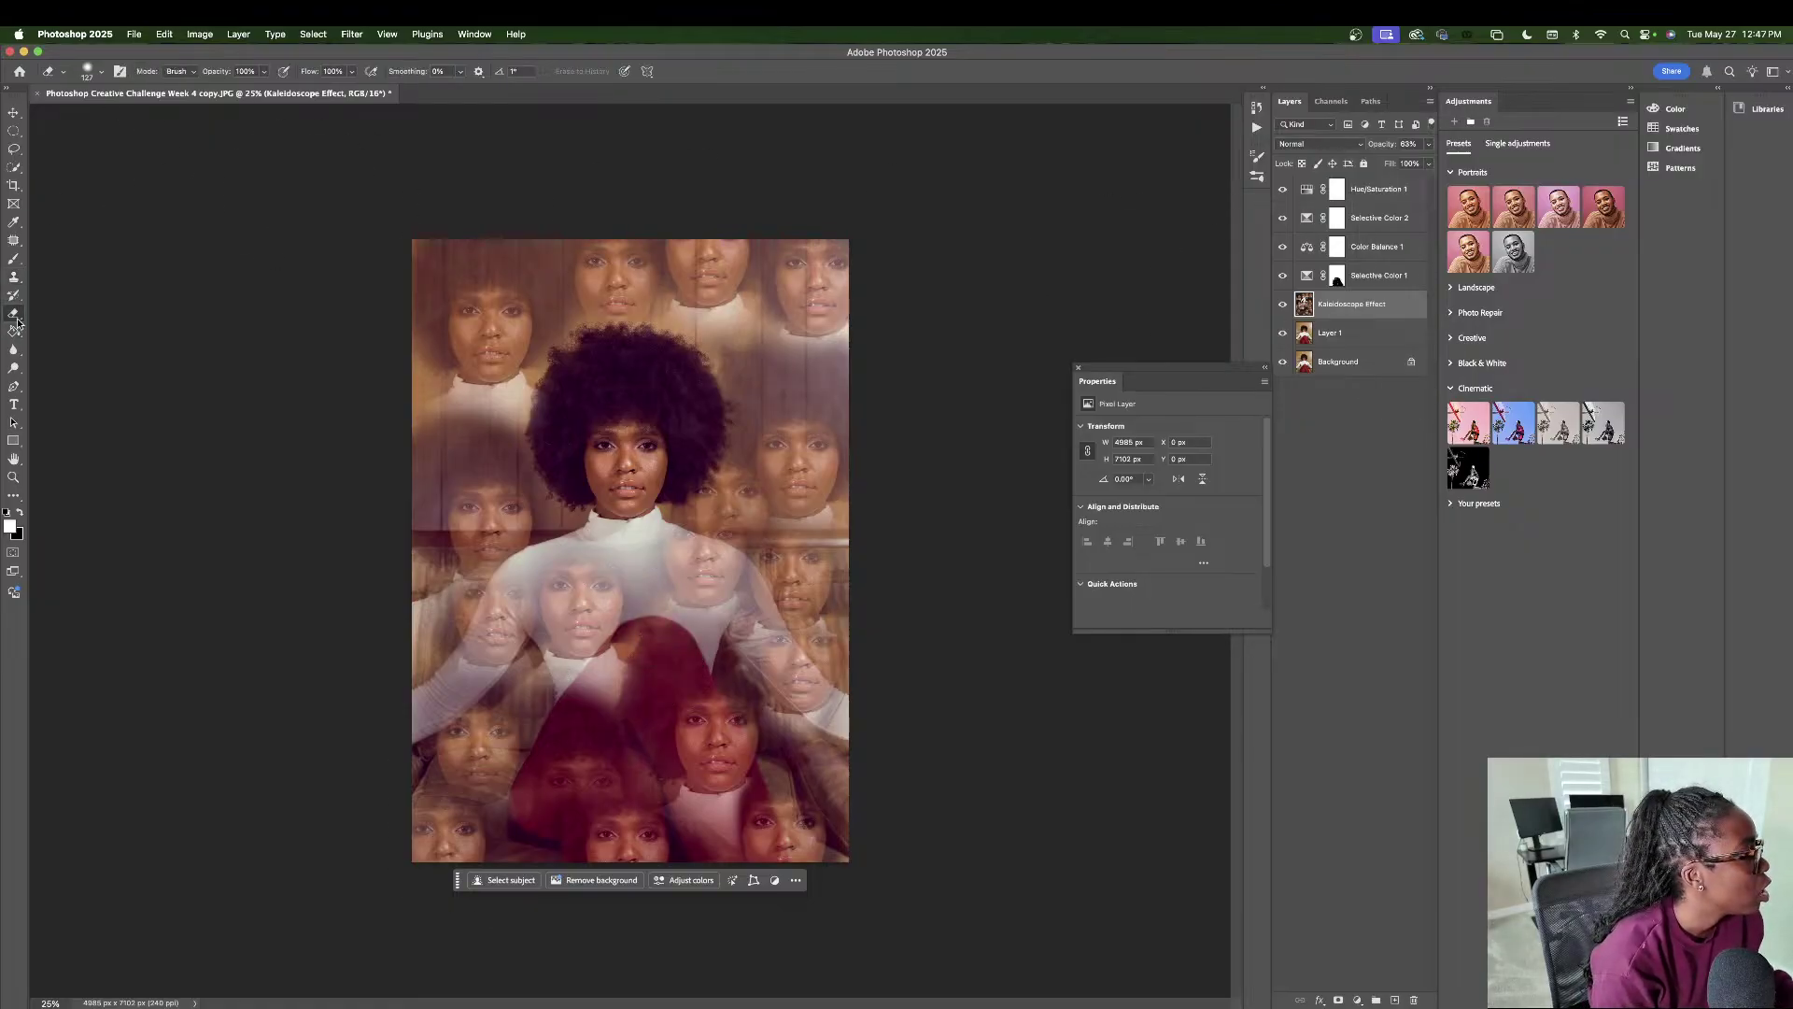
key("x")
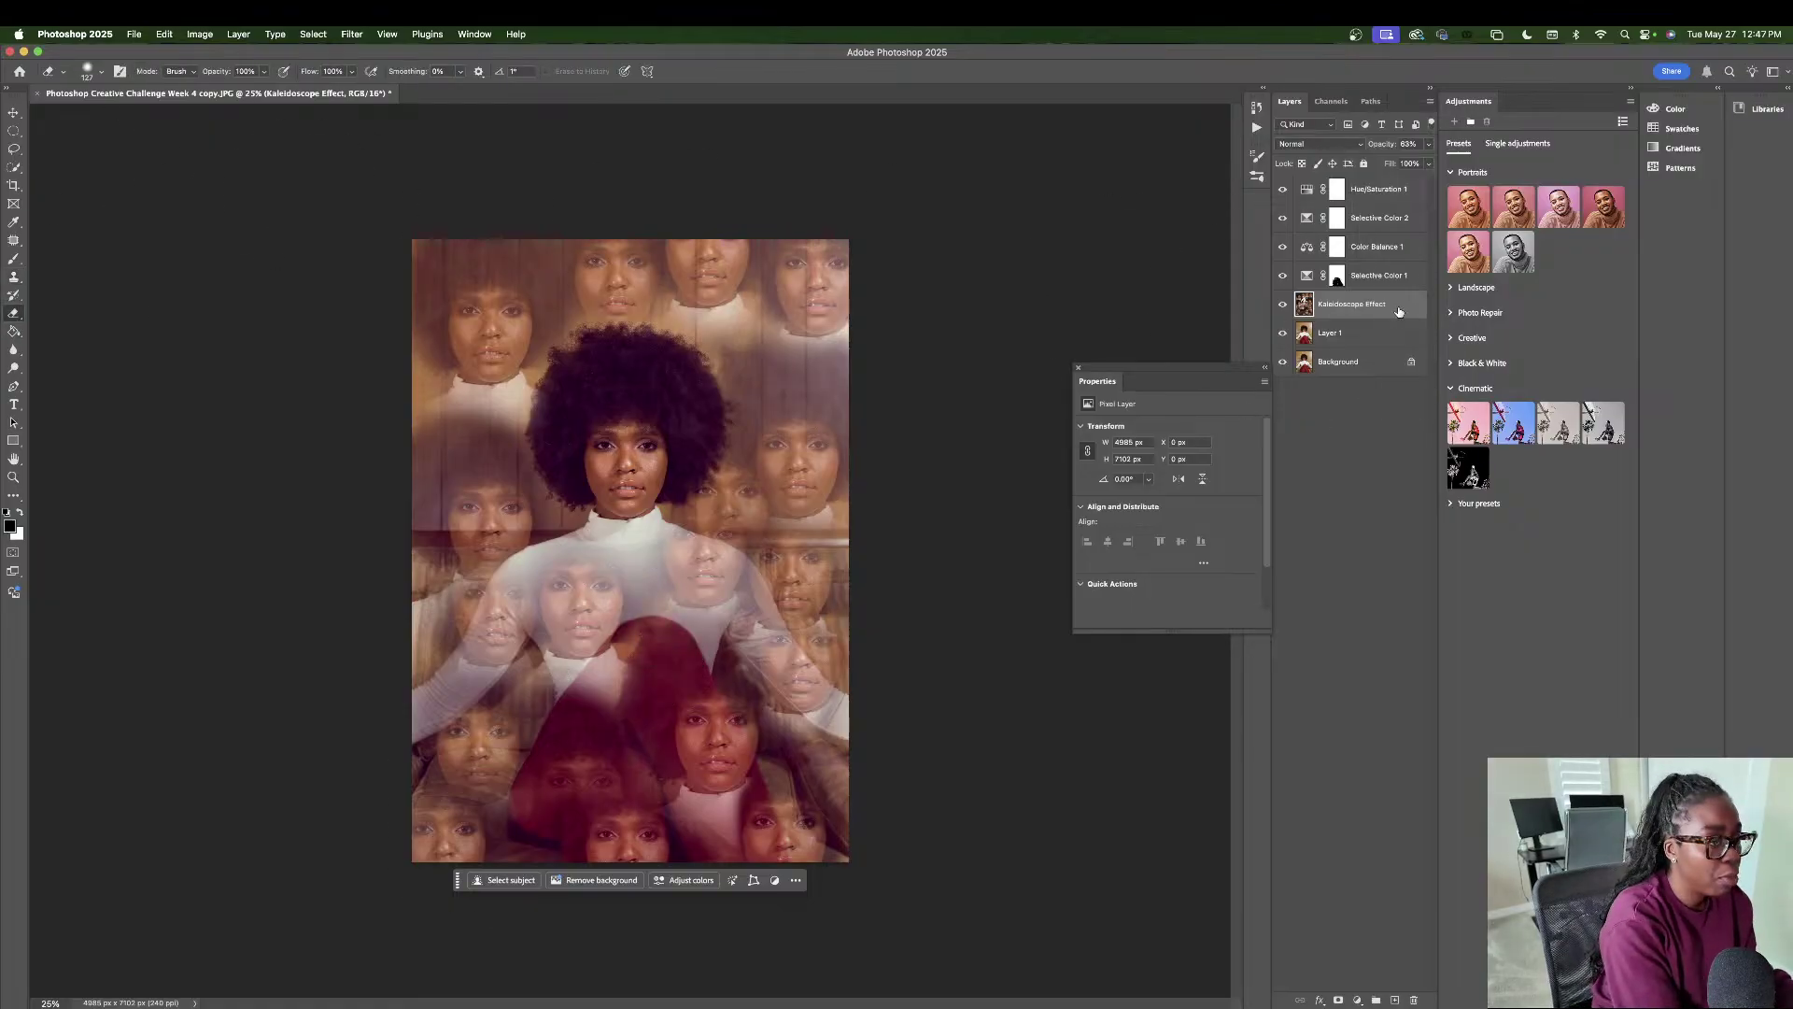
key("super+j")
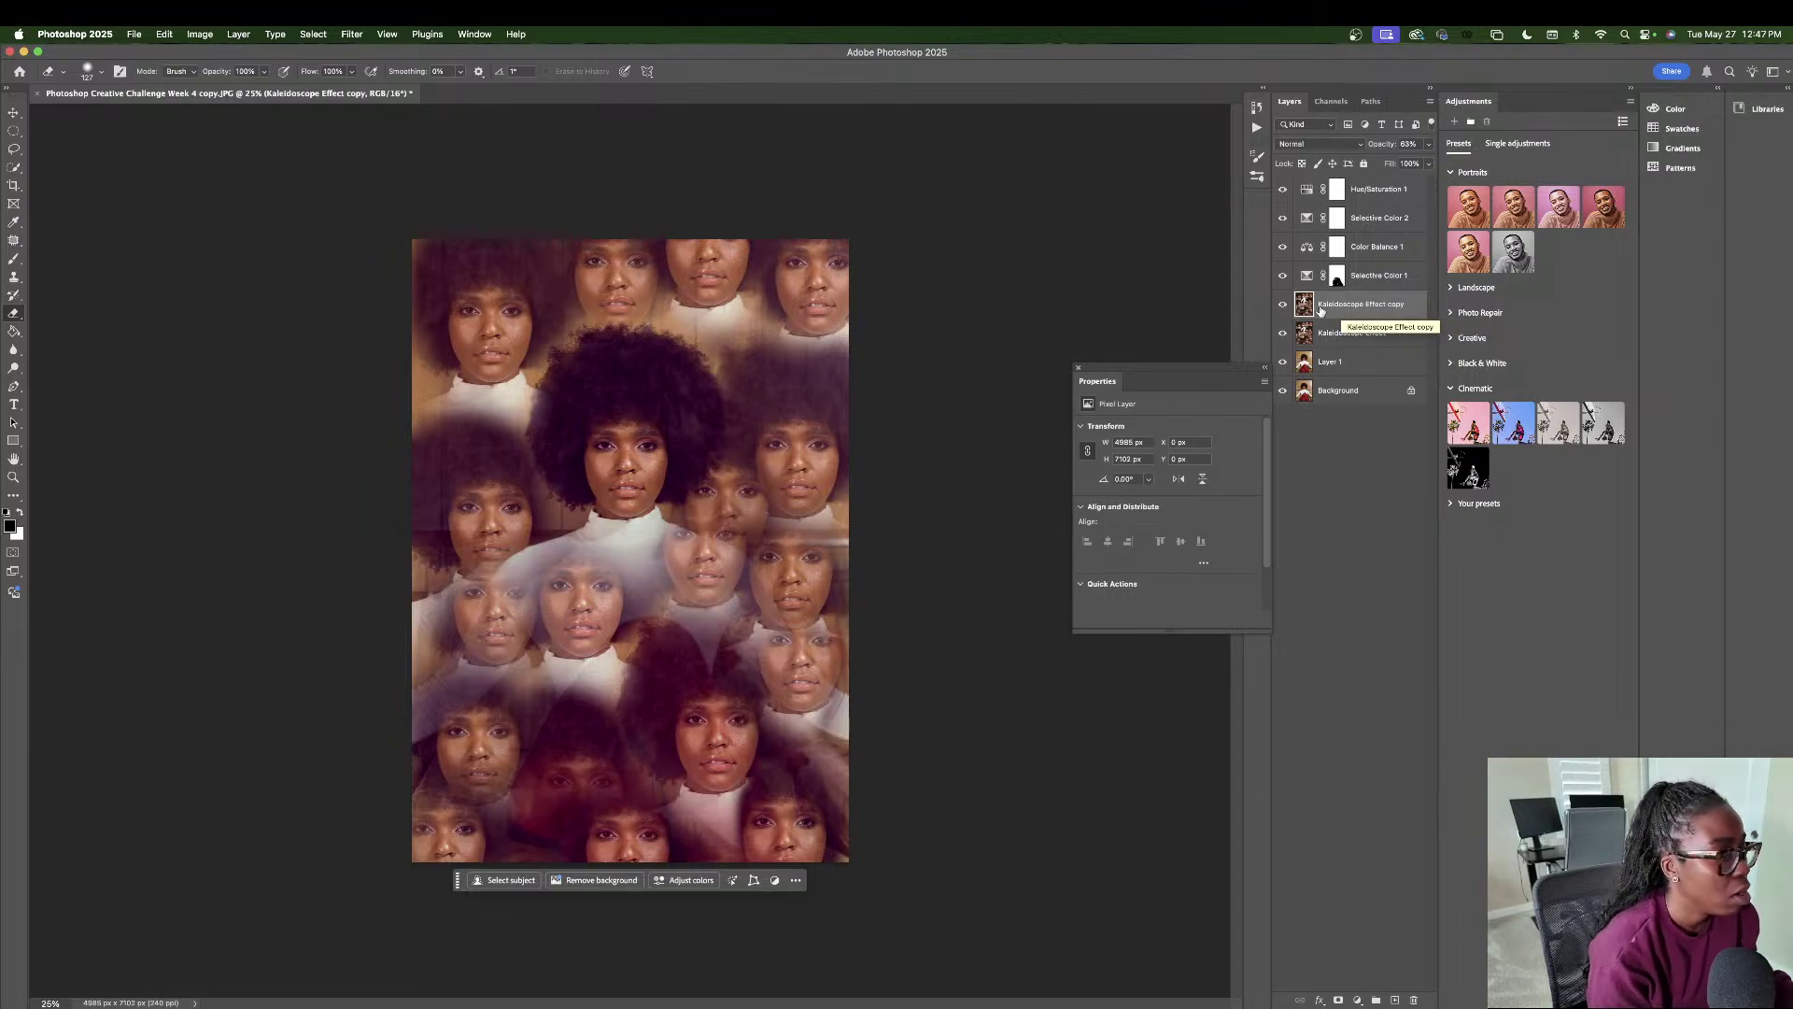
left_click(1283, 304)
left_click(1342, 337)
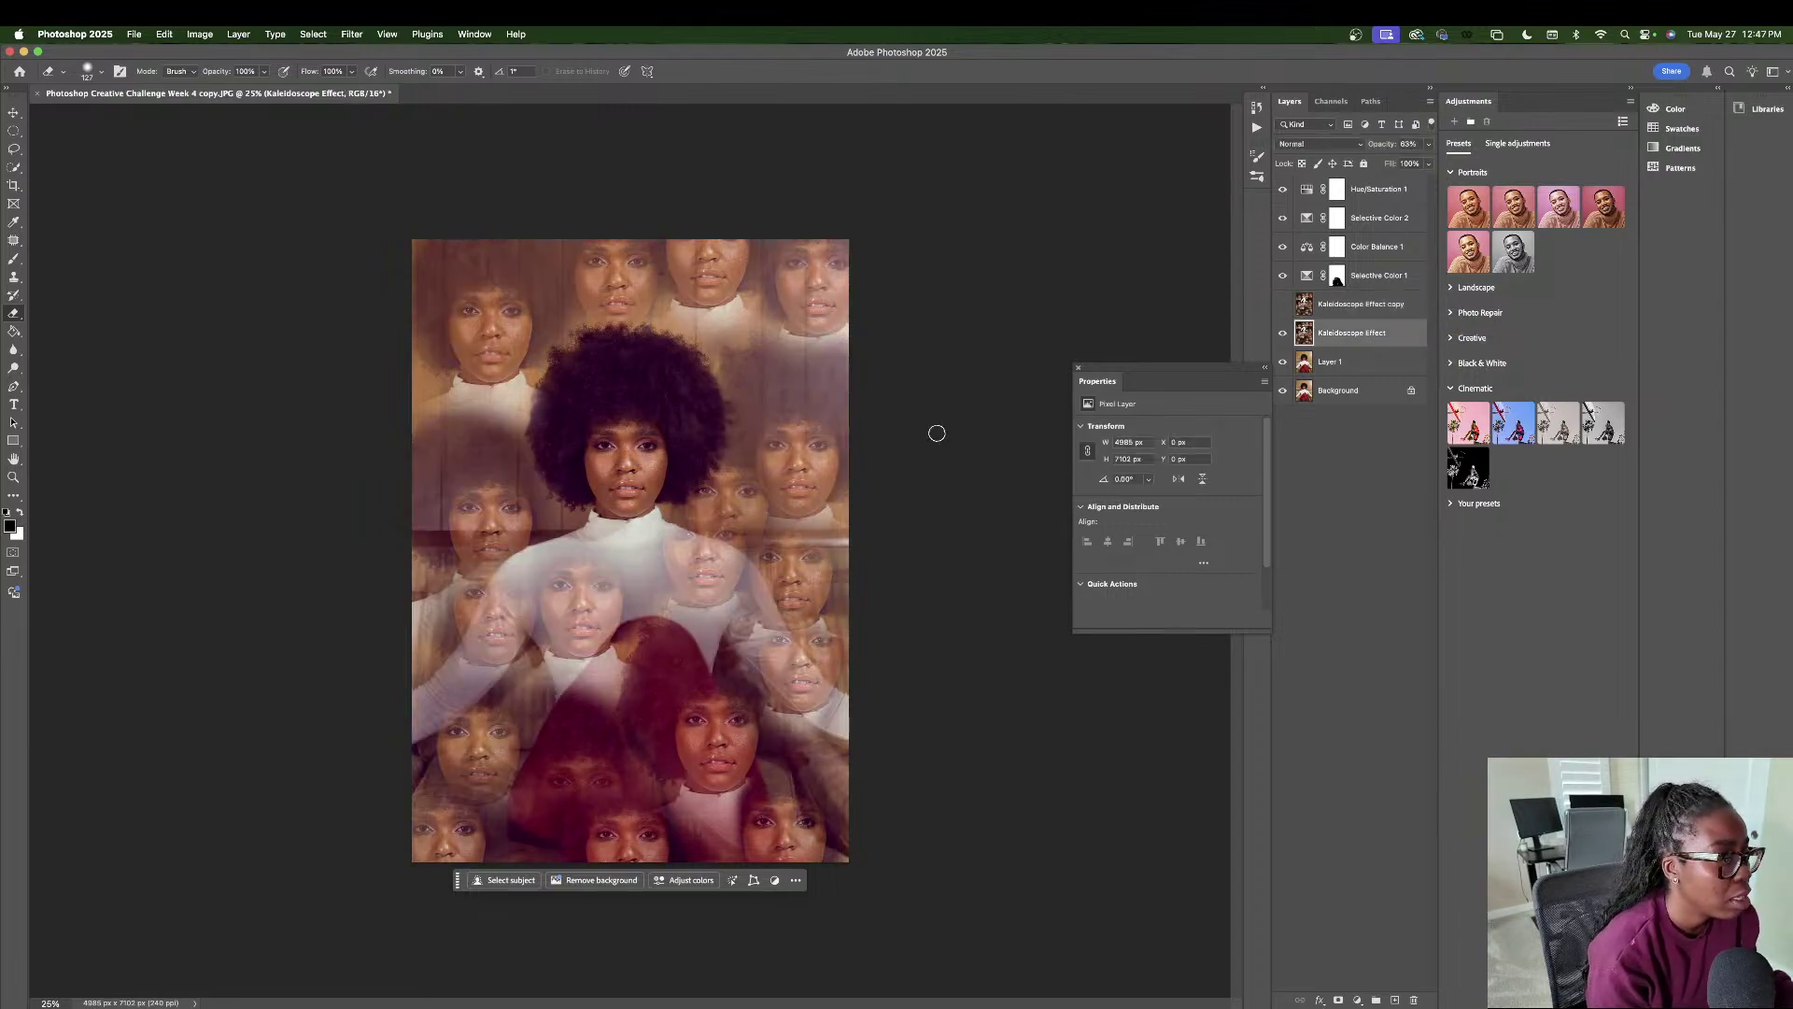
- Try erasing the cloned heads over the sweater and knees on the Kaleidoscope Effect layer with a soft eraser of about 508 px
left_click(90, 72)
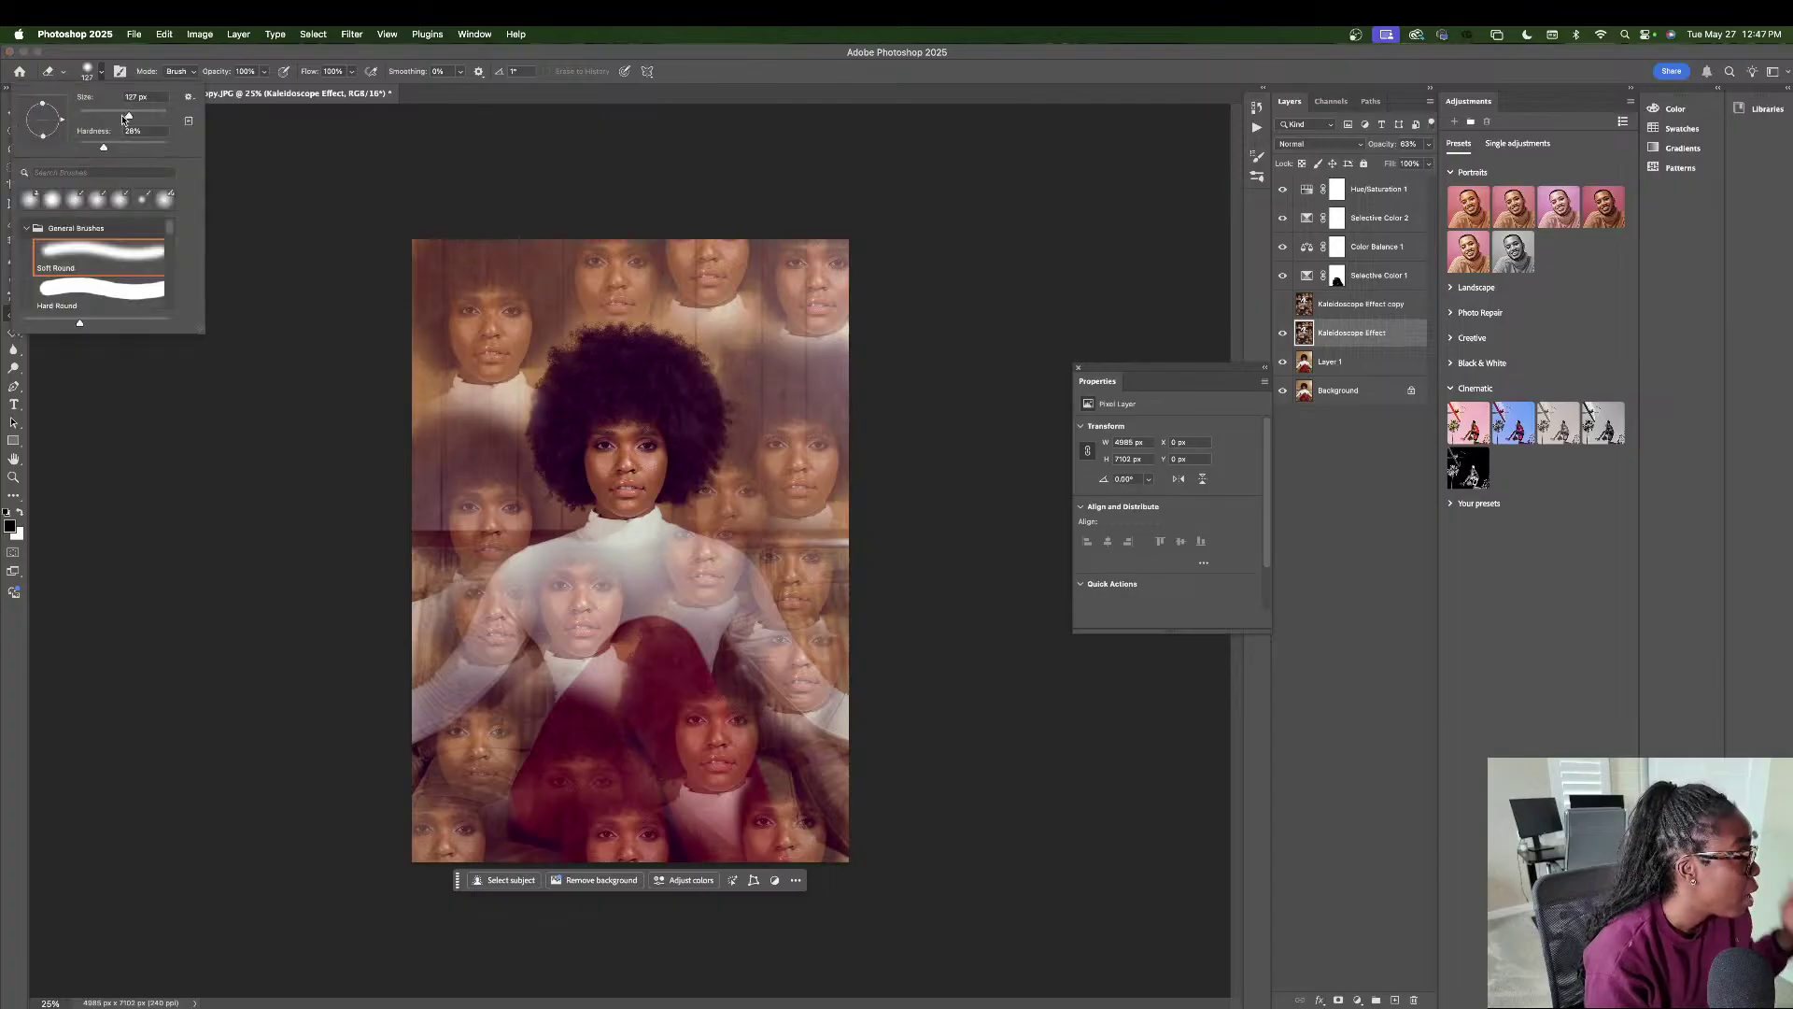
left_click_drag(124, 117, 159, 116)
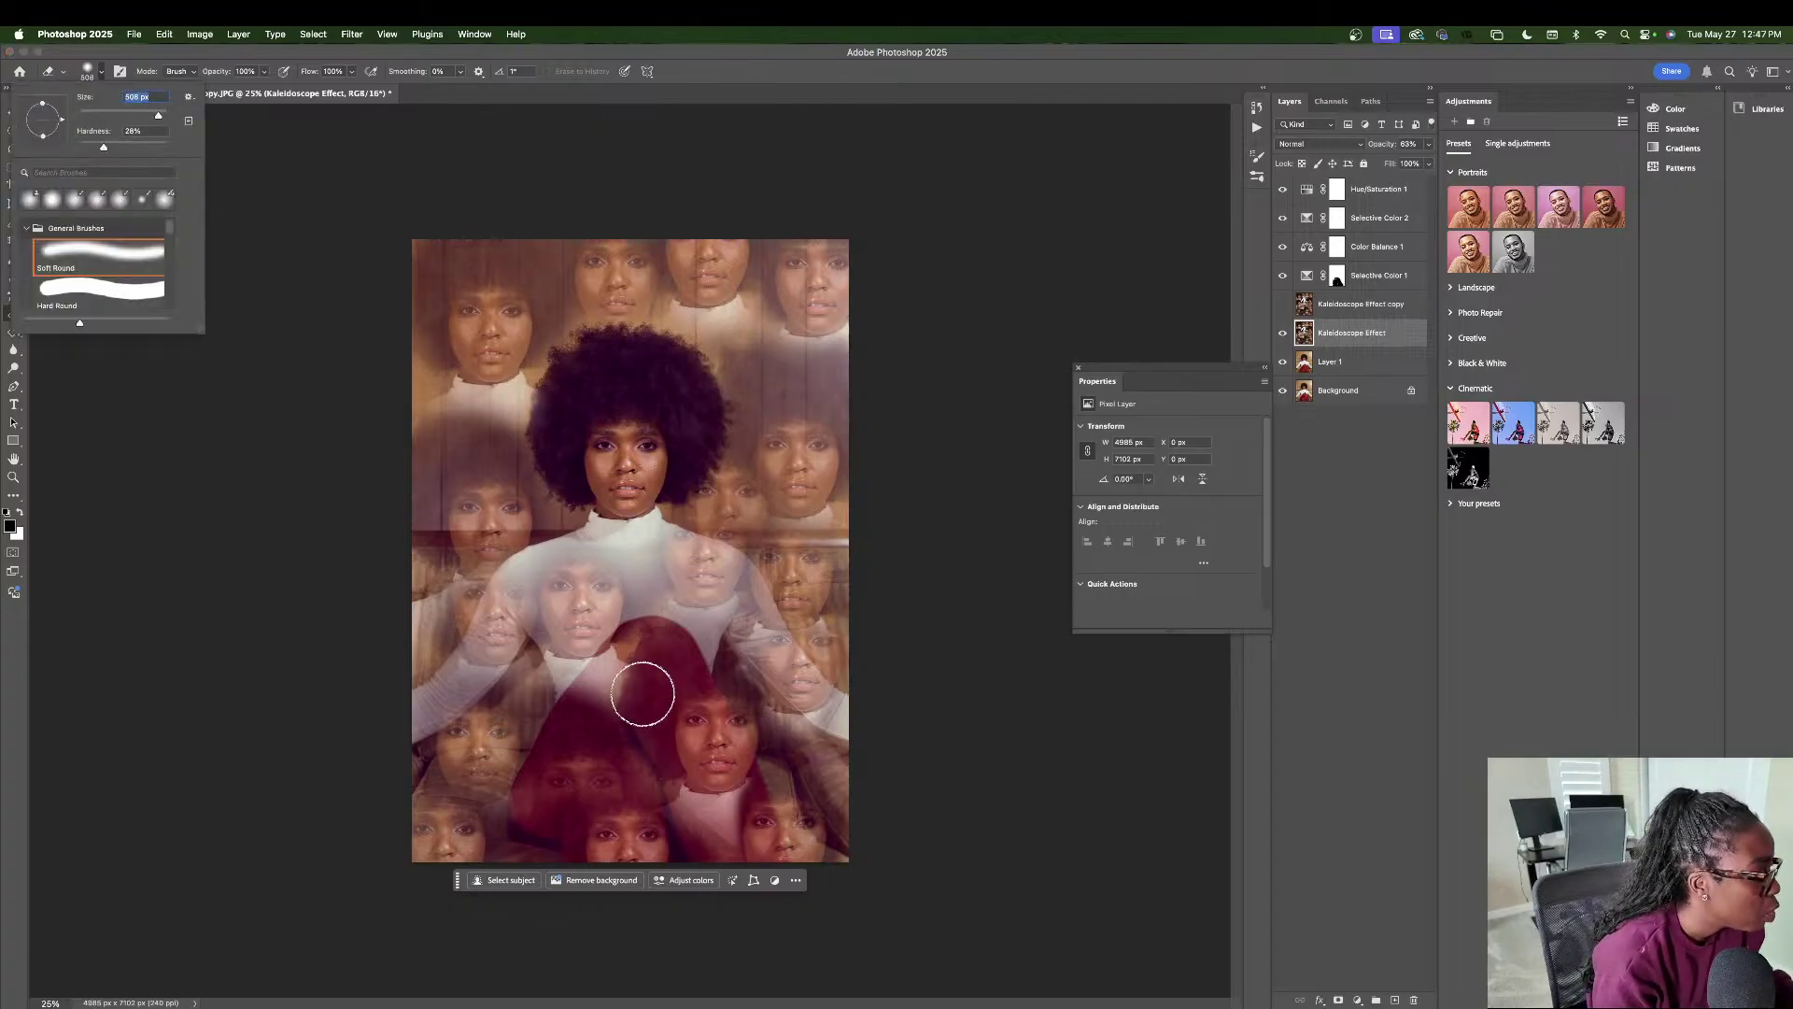
mouse_move(642, 693)
left_mouse_down()
mouse_move(590, 745)
mouse_move(636, 647)
mouse_move(595, 725)
mouse_move(583, 665)
left_mouse_up()
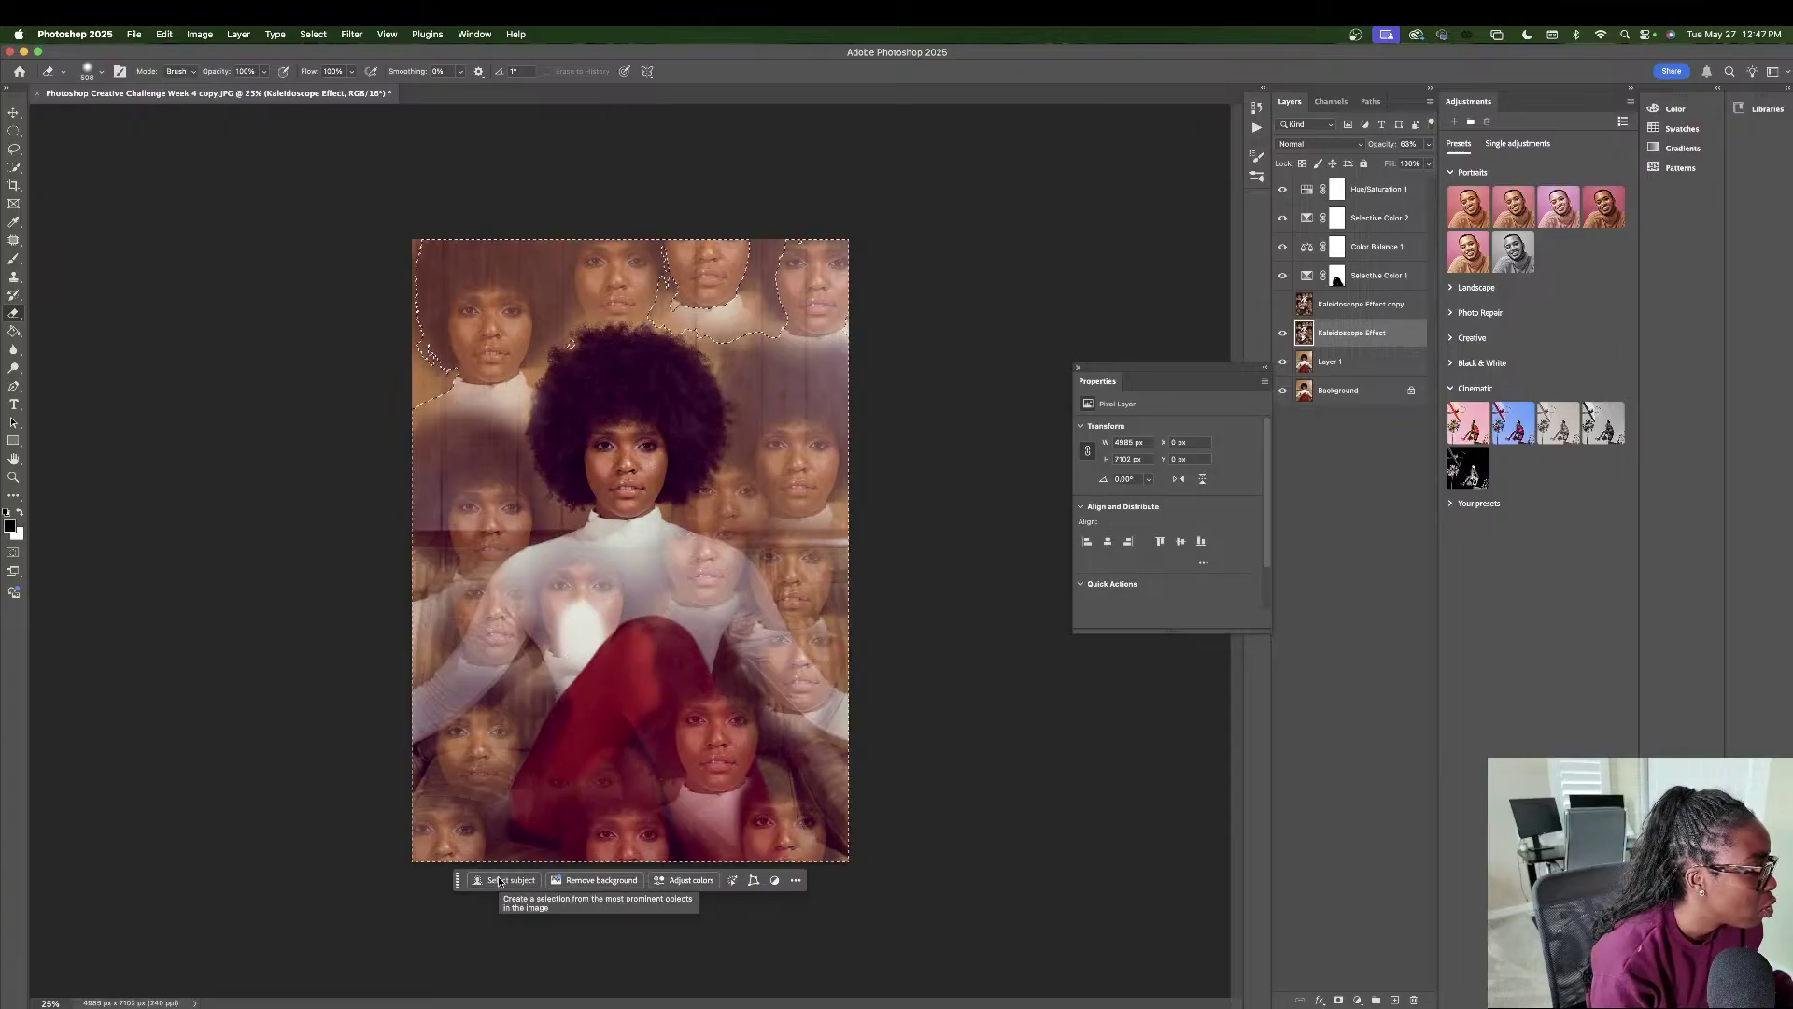
left_click(496, 878)
key("super+d")
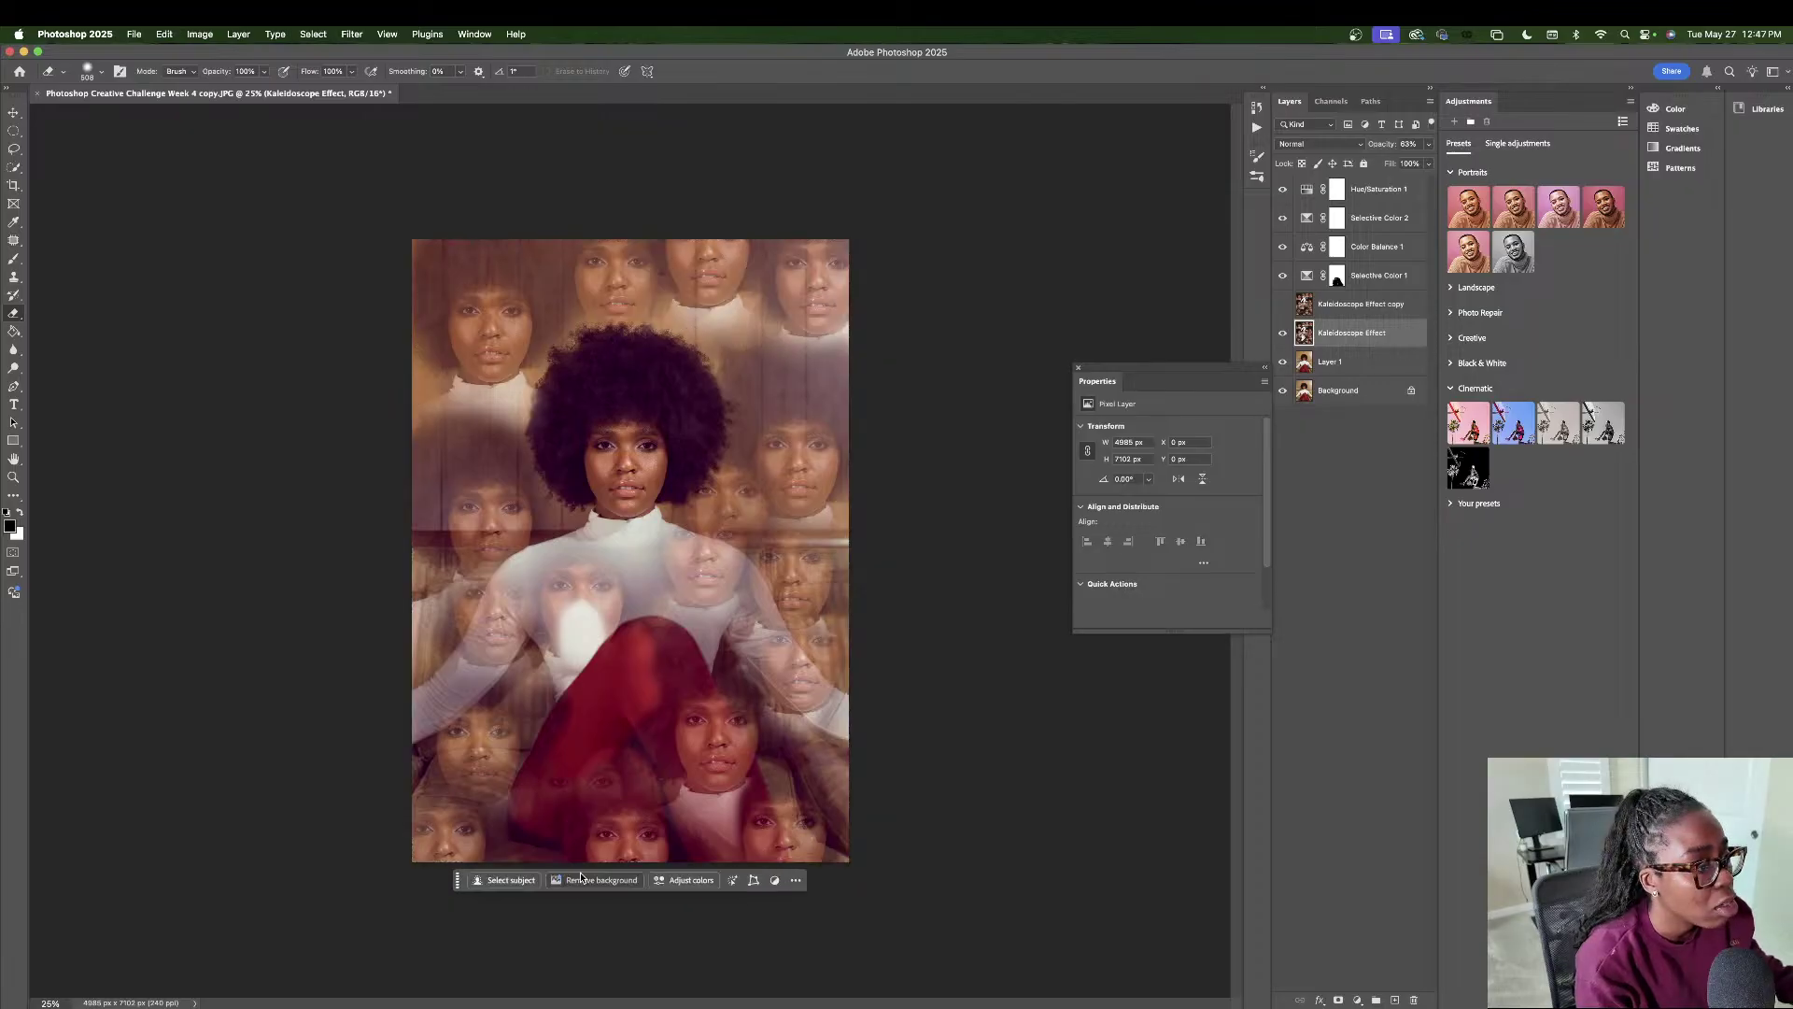
left_click_drag(578, 607, 583, 637)
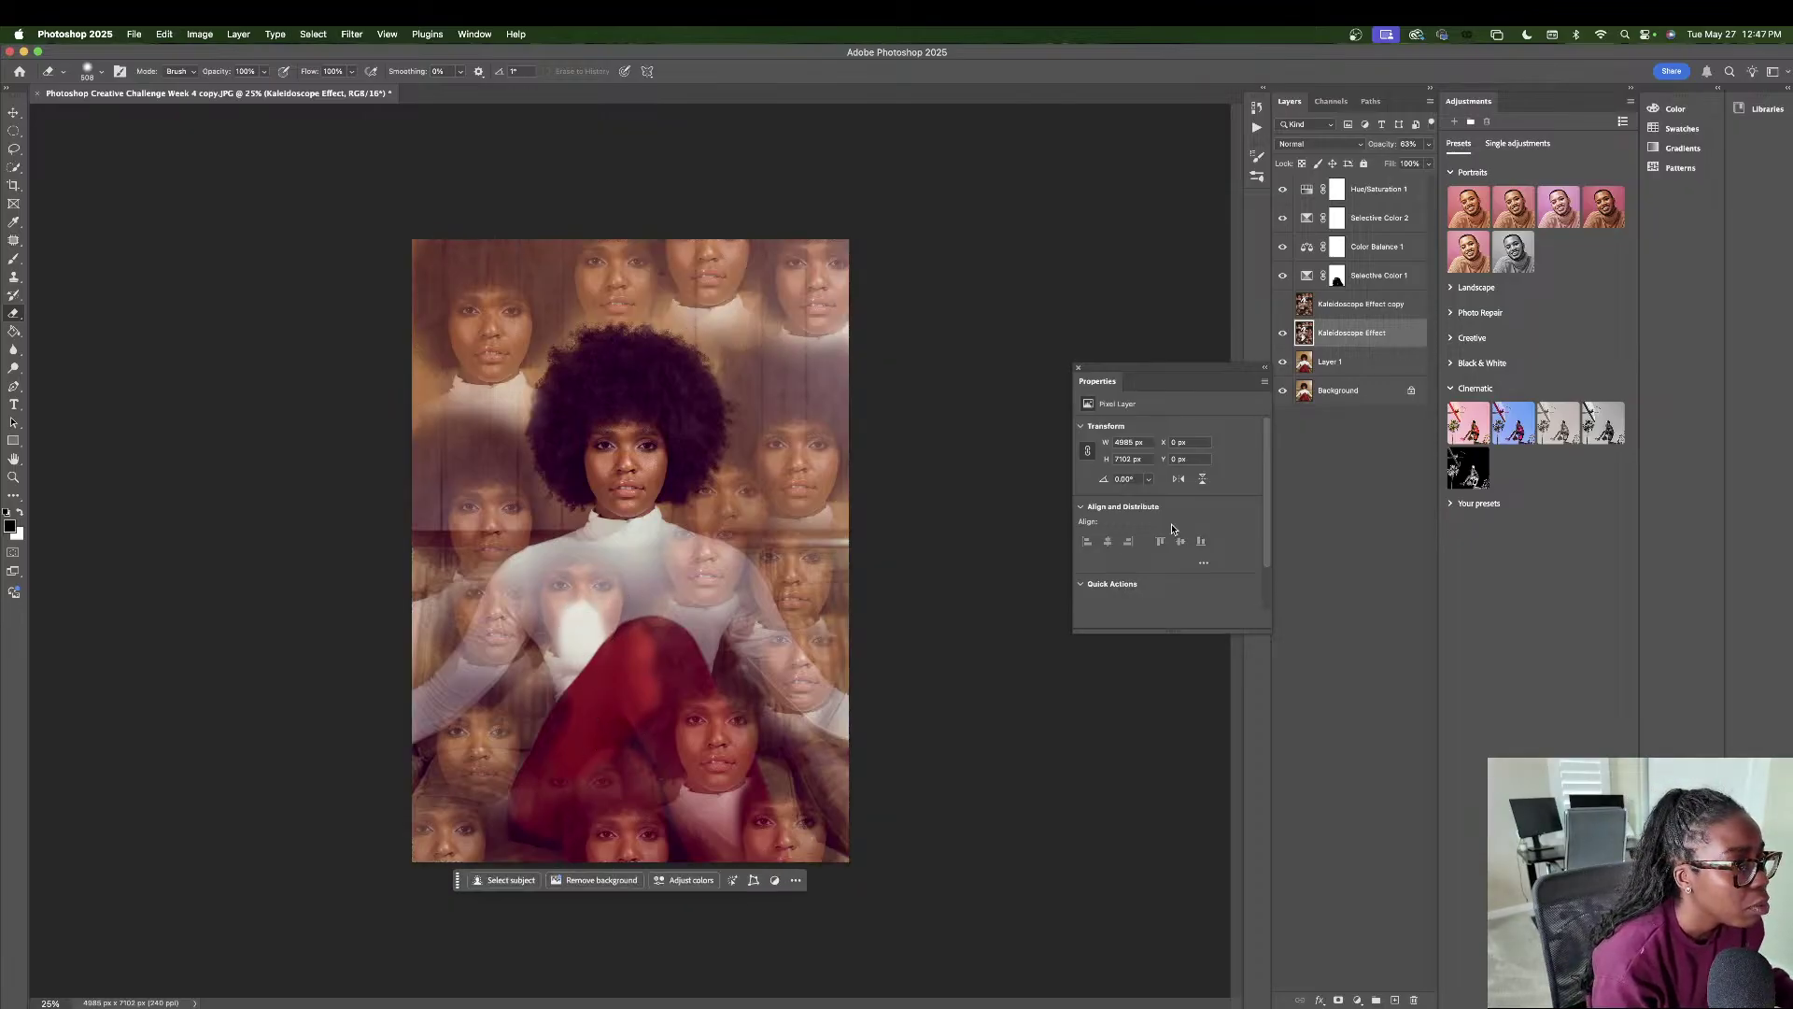
- Undo the selection and the eraser strokes on the Kaleidoscope Effect layer
key("super+z")
key("super+z")
key("super+z")
key("super+z")
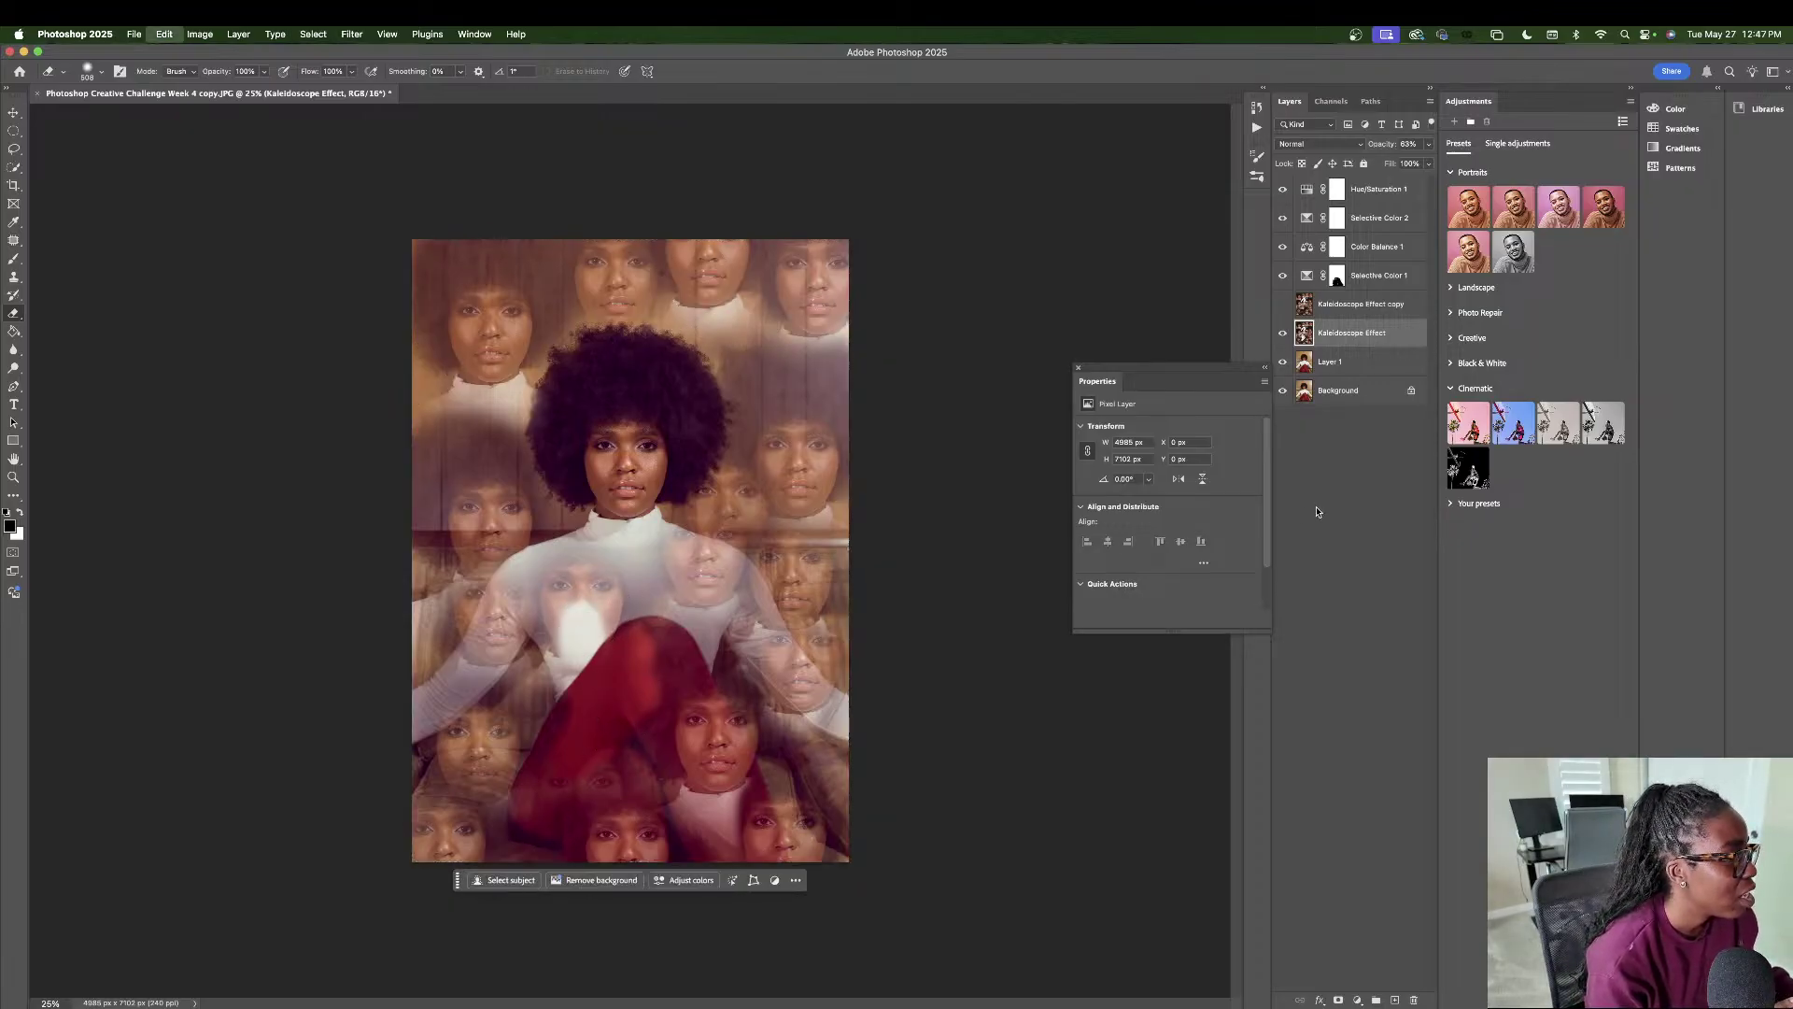
left_click(158, 34)
left_click(187, 61)
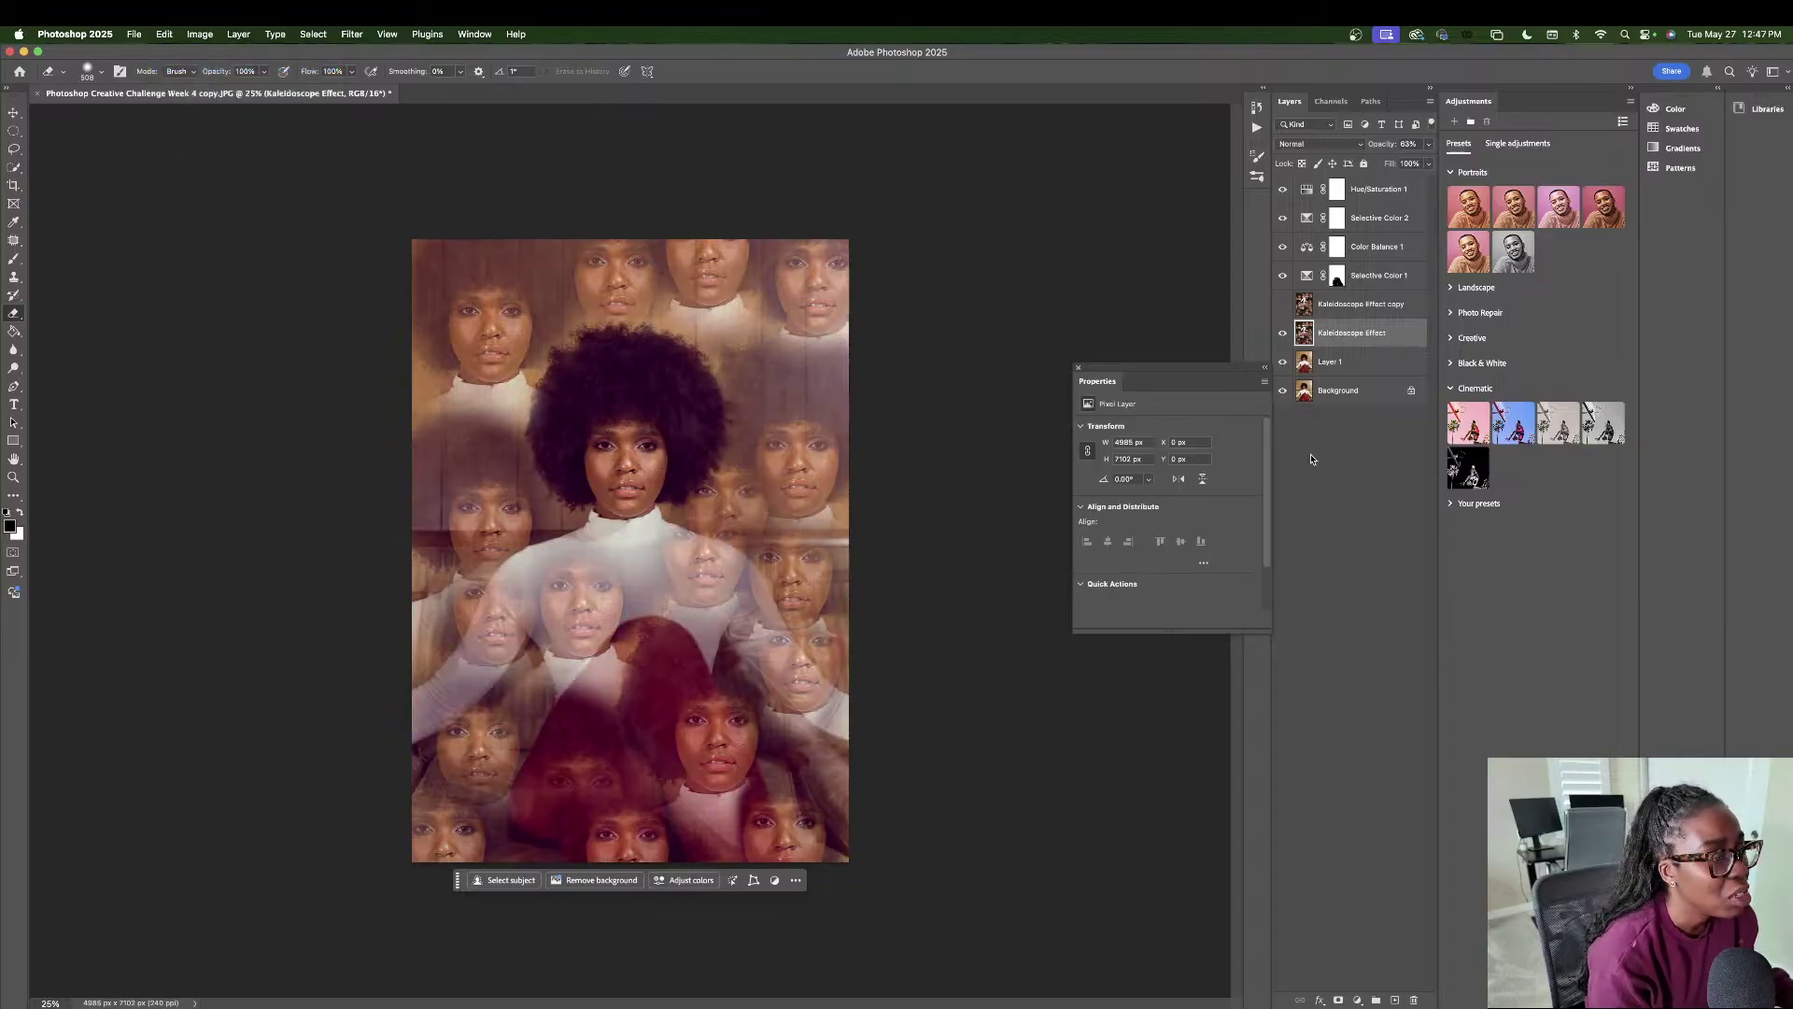
- Duplicate Layer 1, cut the subject out of its background on the copy, and place the cutout above Kaleidoscope Effect
left_click(1351, 371)
key("super+j")
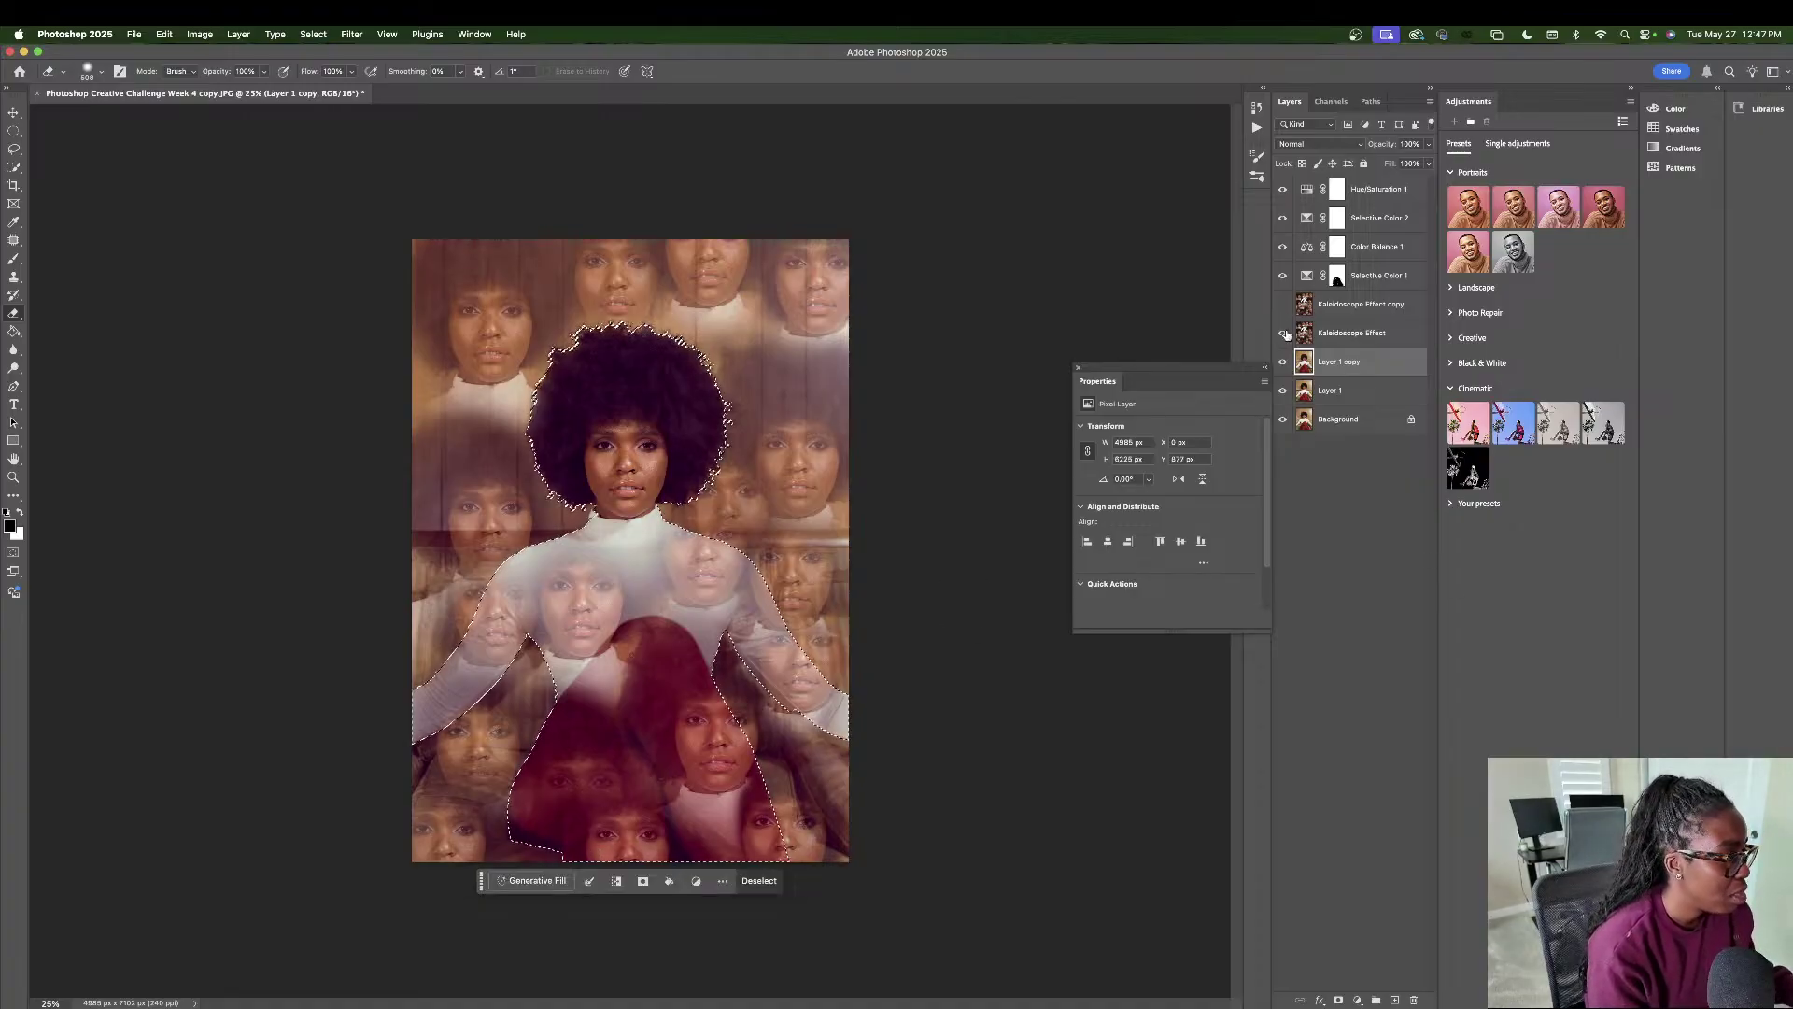
key("shift+super+i")
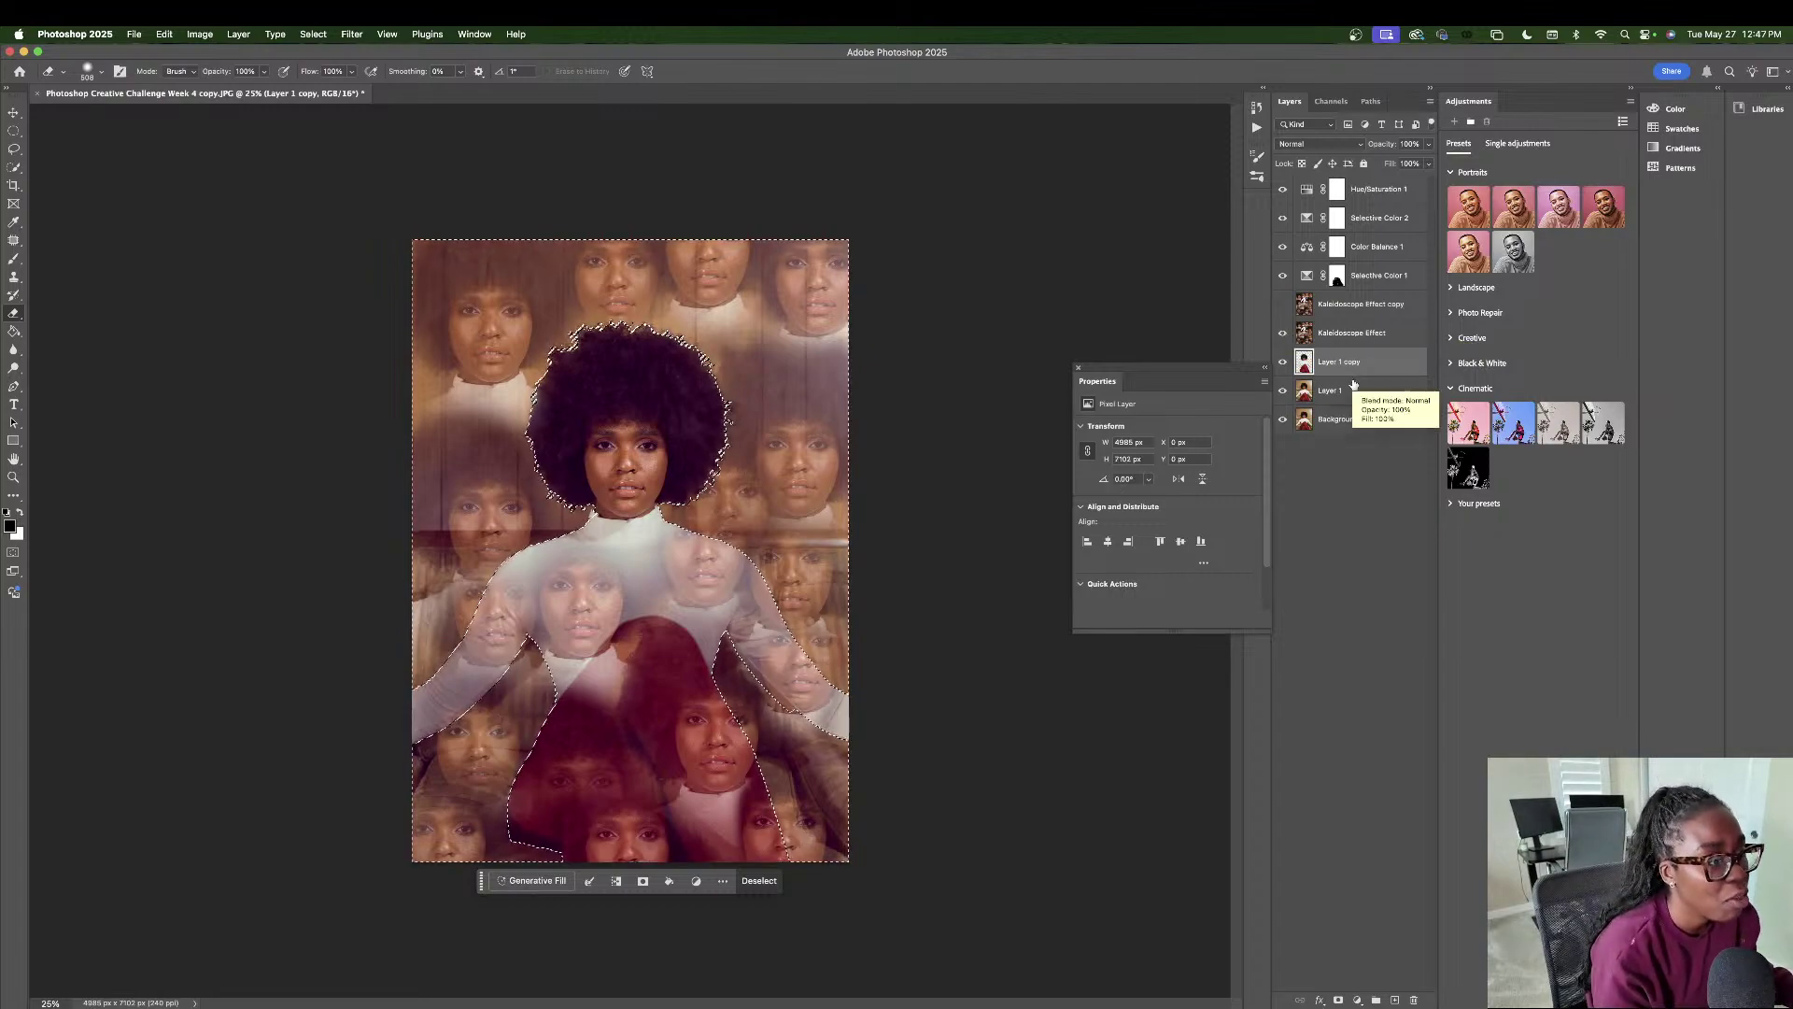
left_click_drag(1350, 364, 1345, 320)
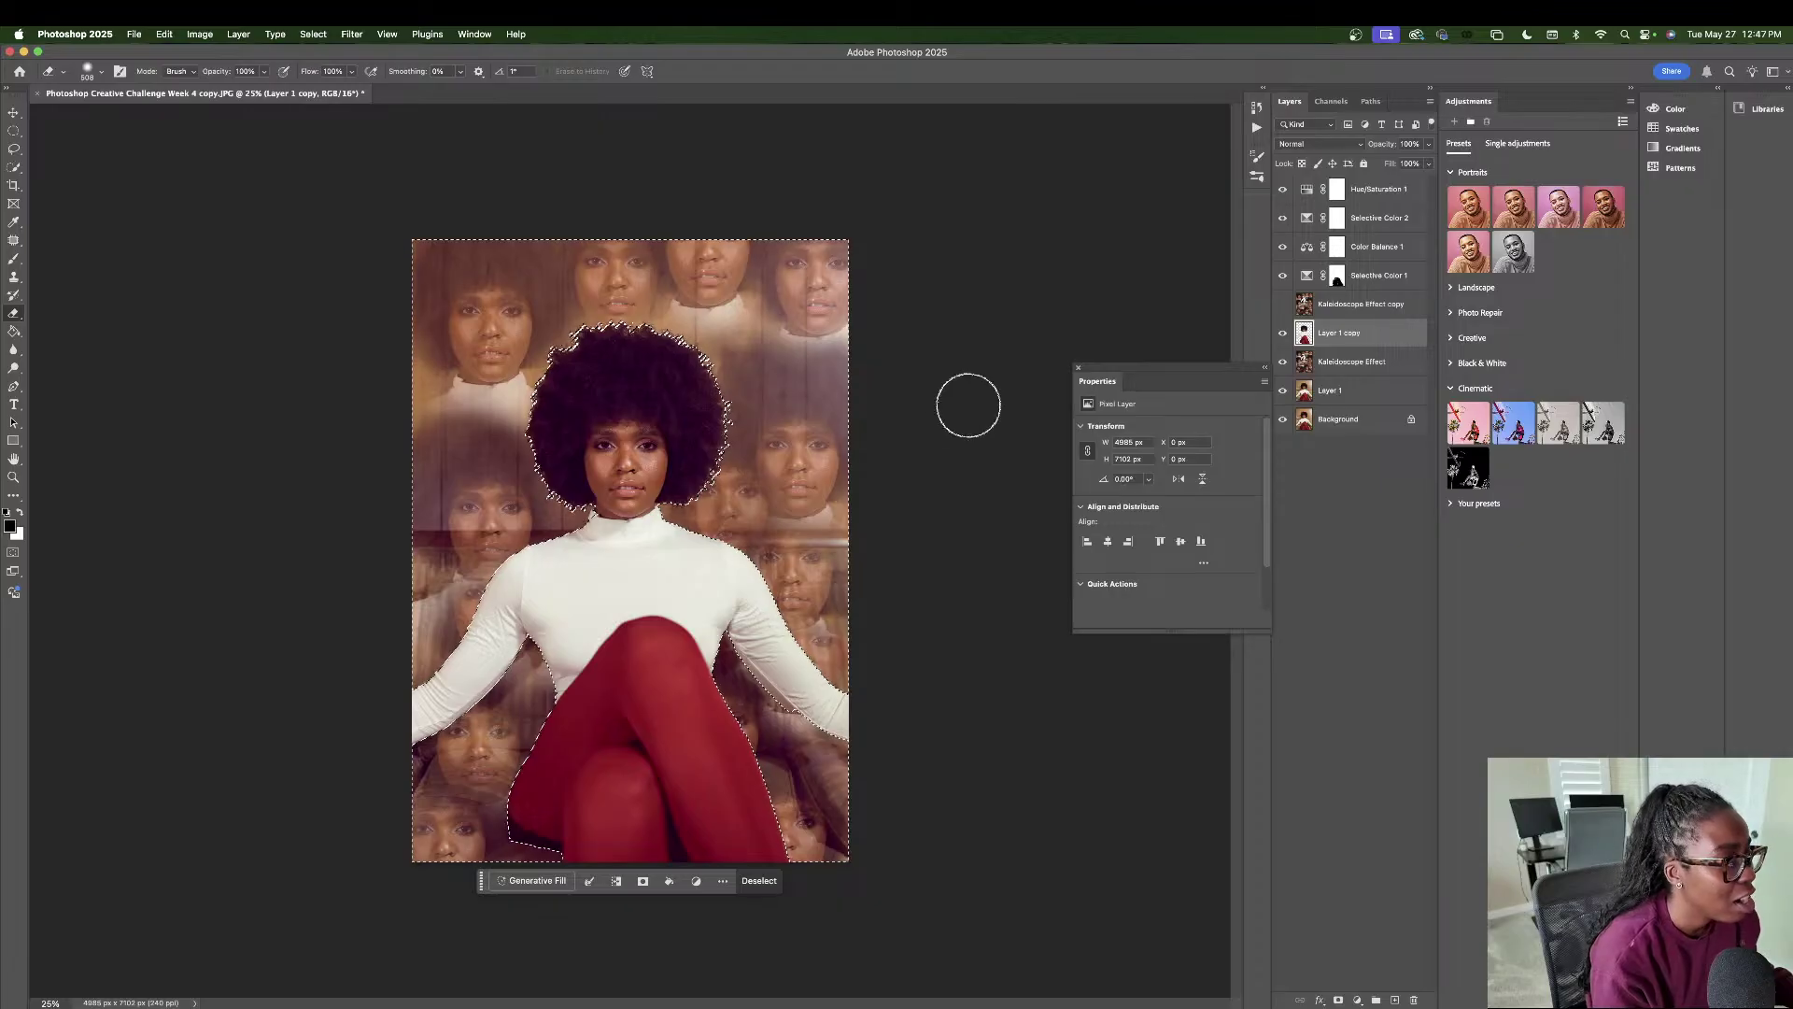
key("super+d")
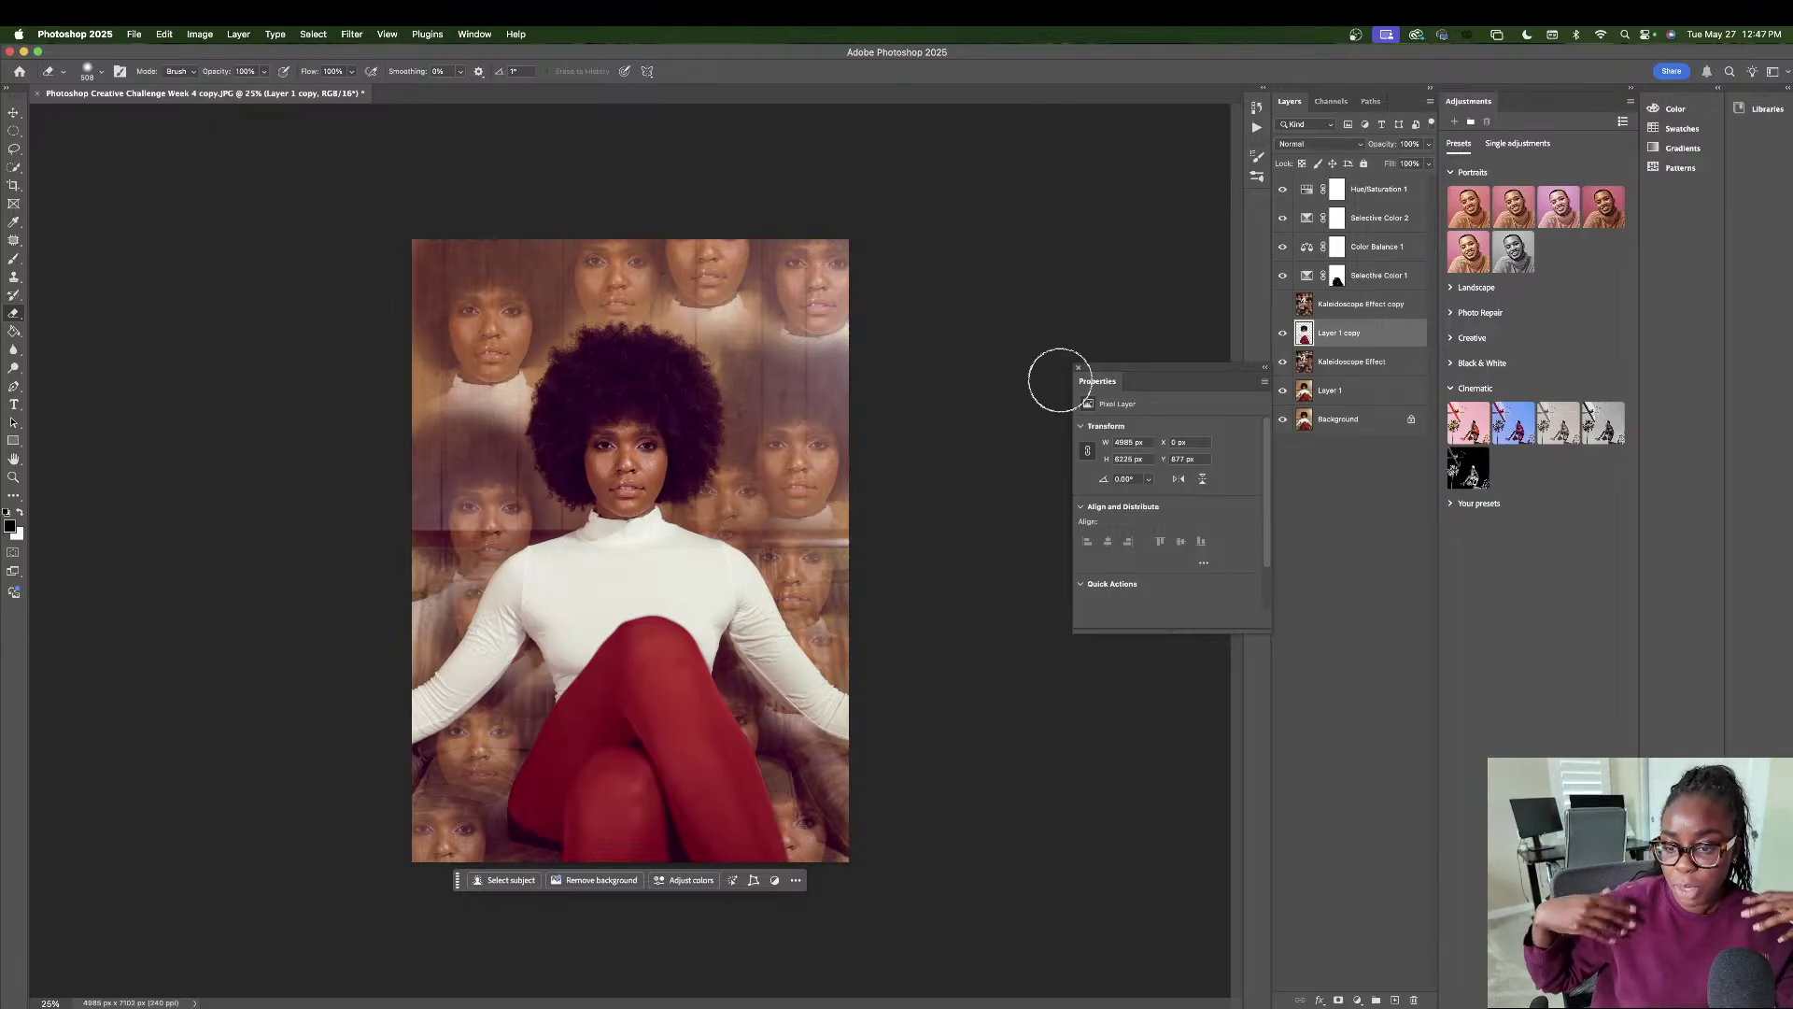
- Undo the subject cutout, going back to before Layer 1 was duplicated
key("super+z")
key("super+z")
key("super+z")
key("super+z")
key("super+z")
key("super+z")
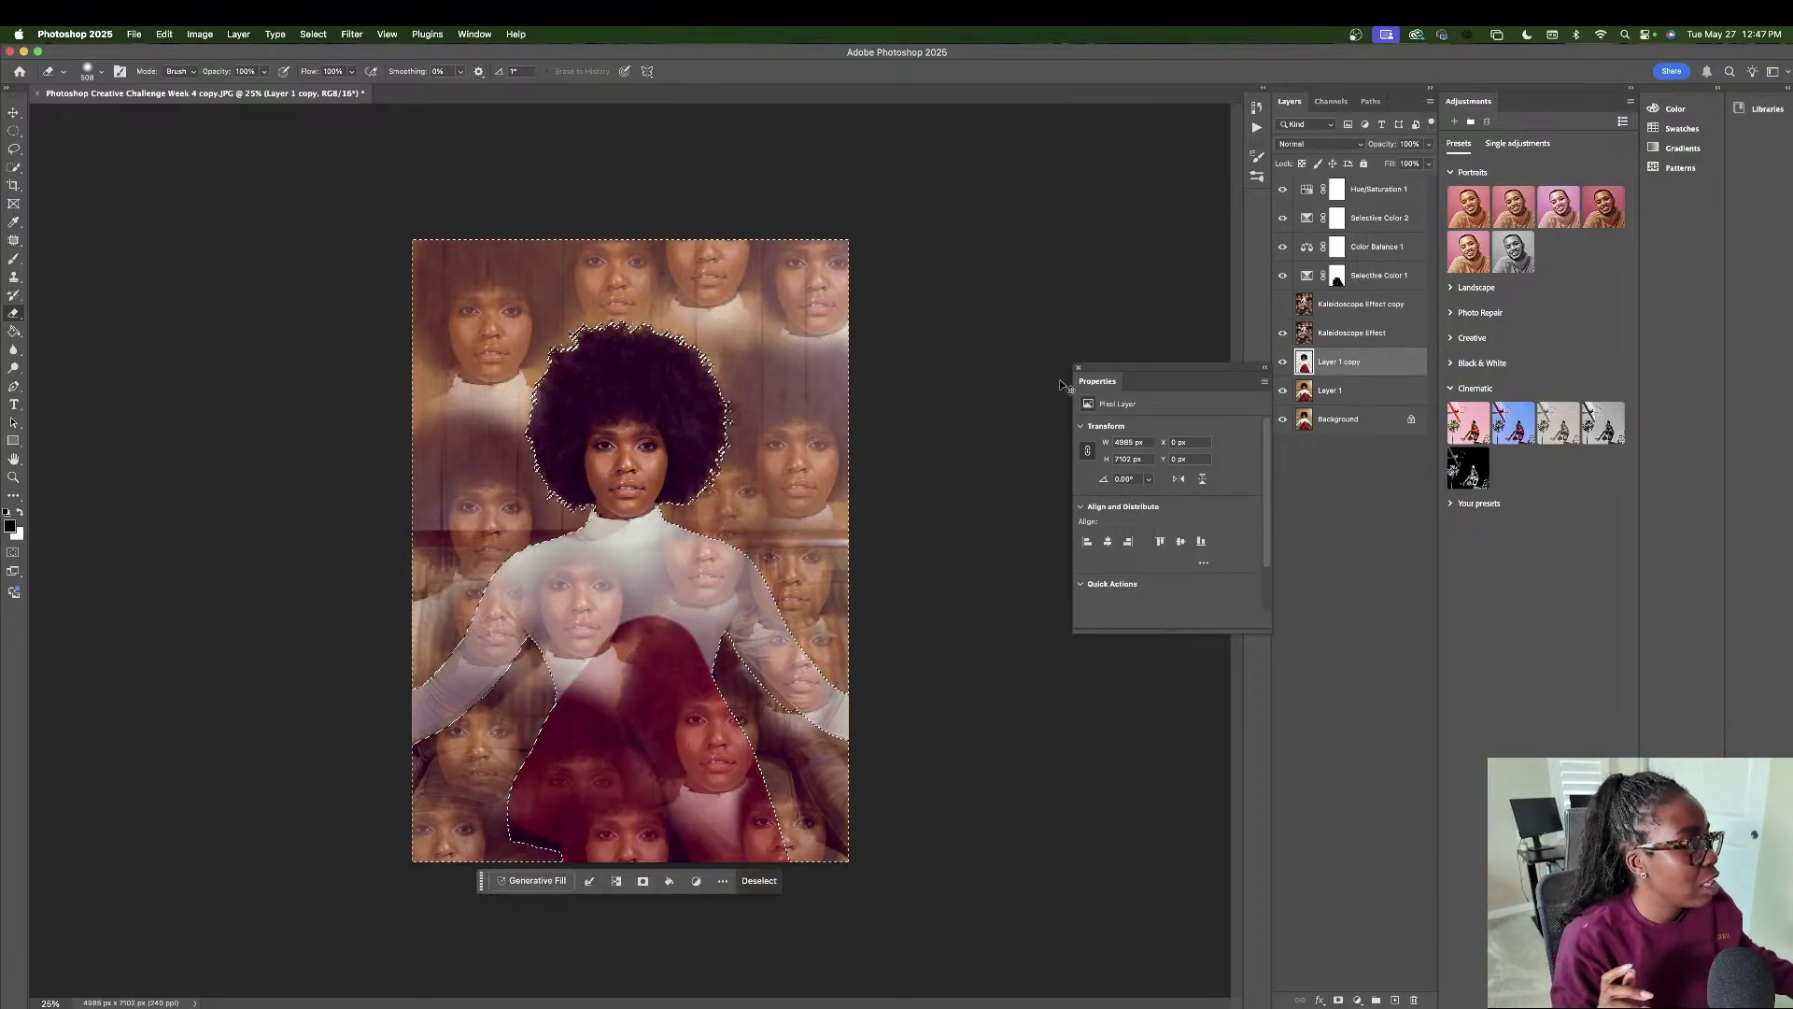
key("super+z")
key("super+z")
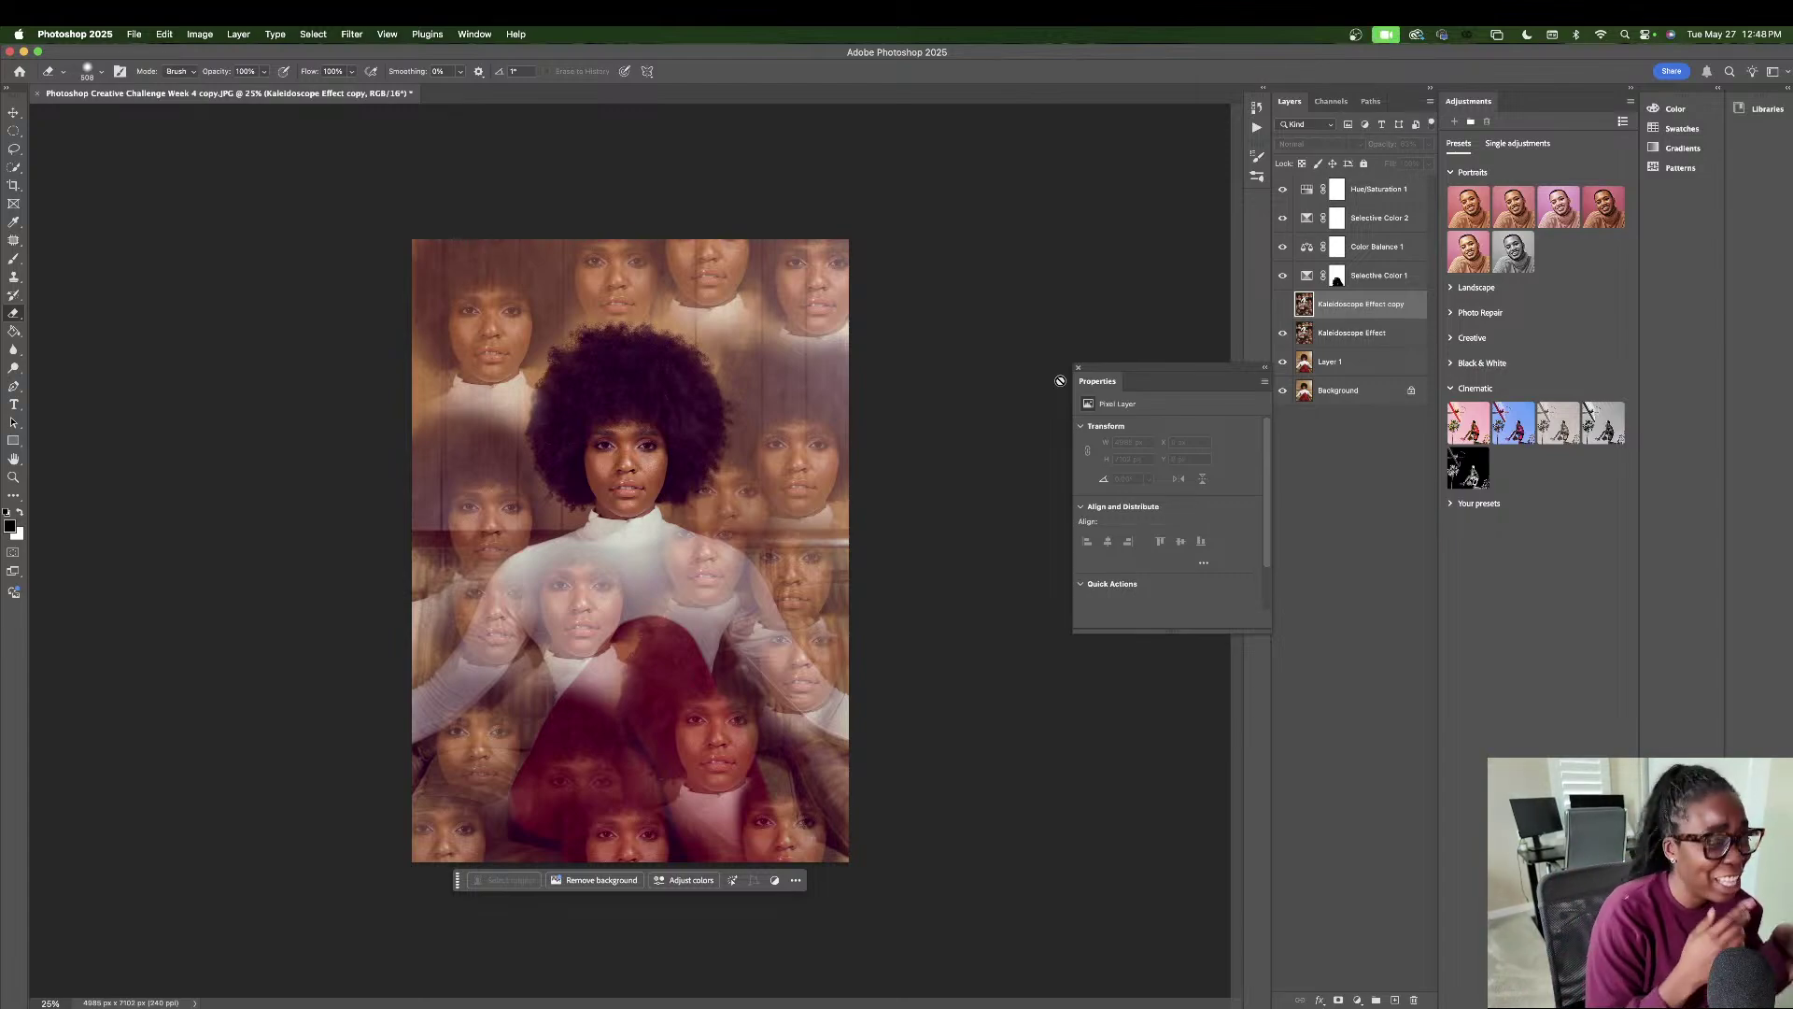
- With Kaleidoscope Effect hidden, duplicate Layer 1, select the subject, delete everything around her on the copy, and check the cutout alone
left_click(1327, 361)
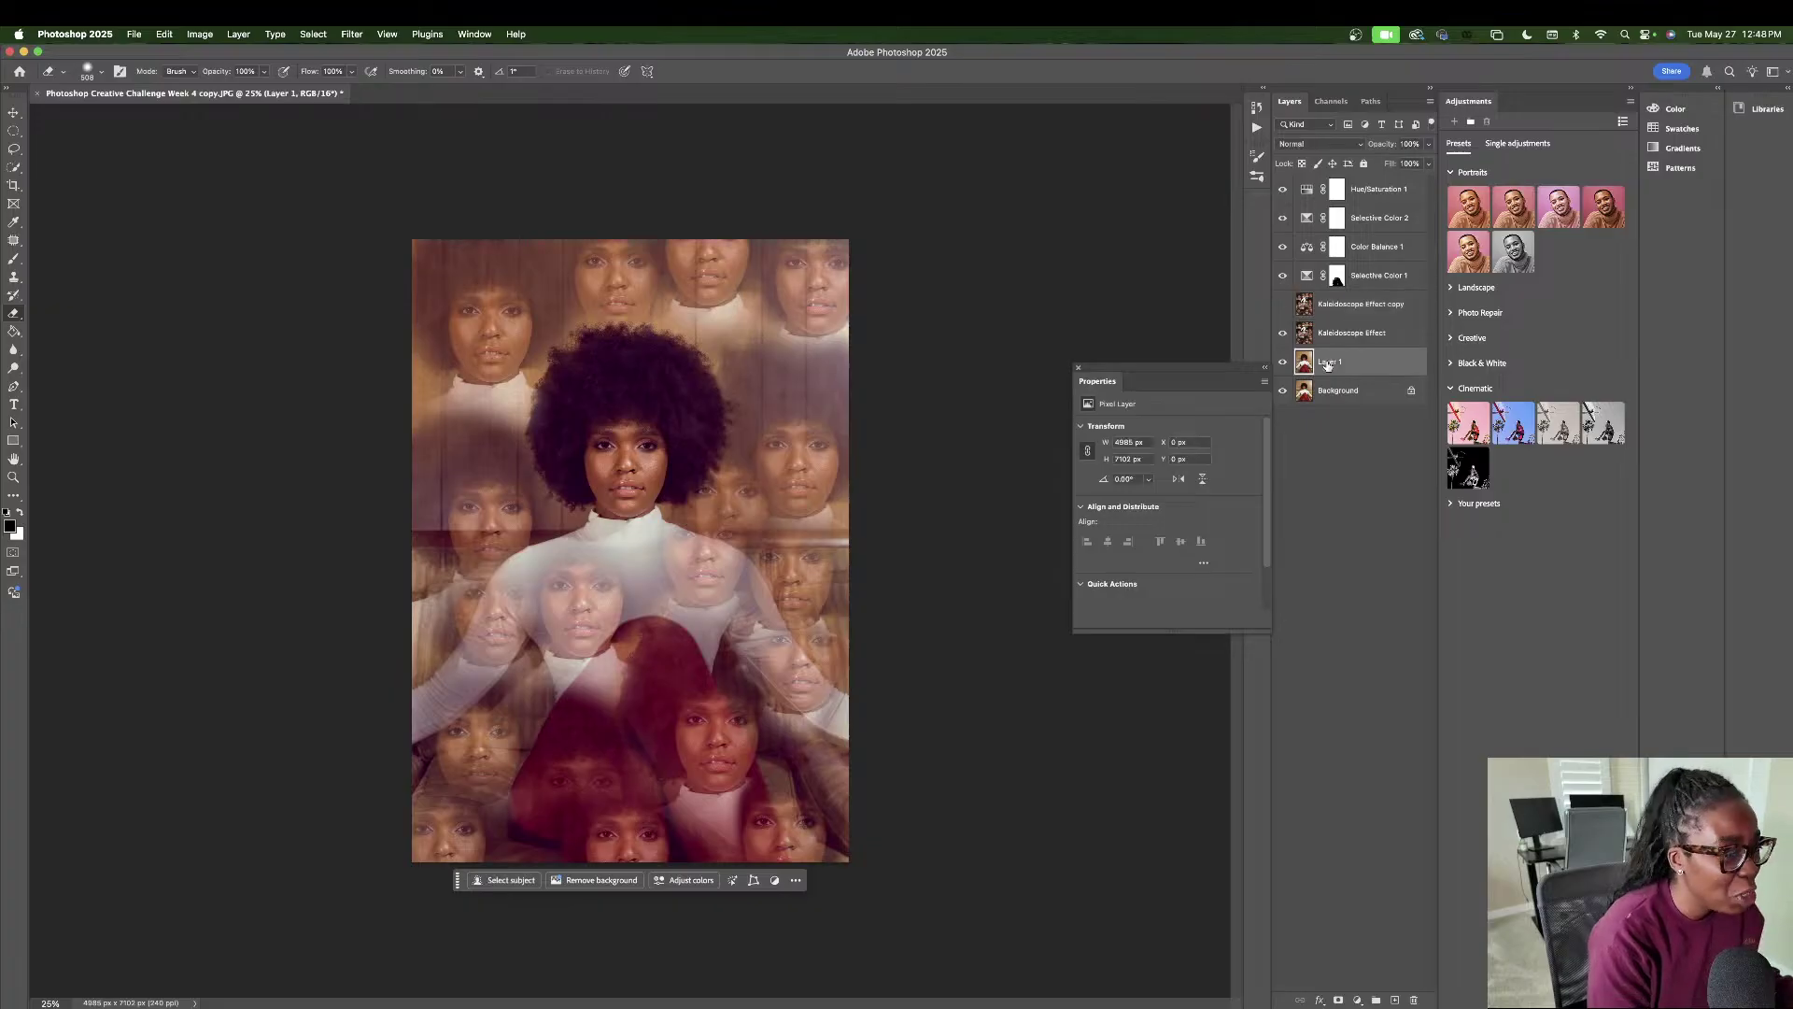
left_click(1282, 334)
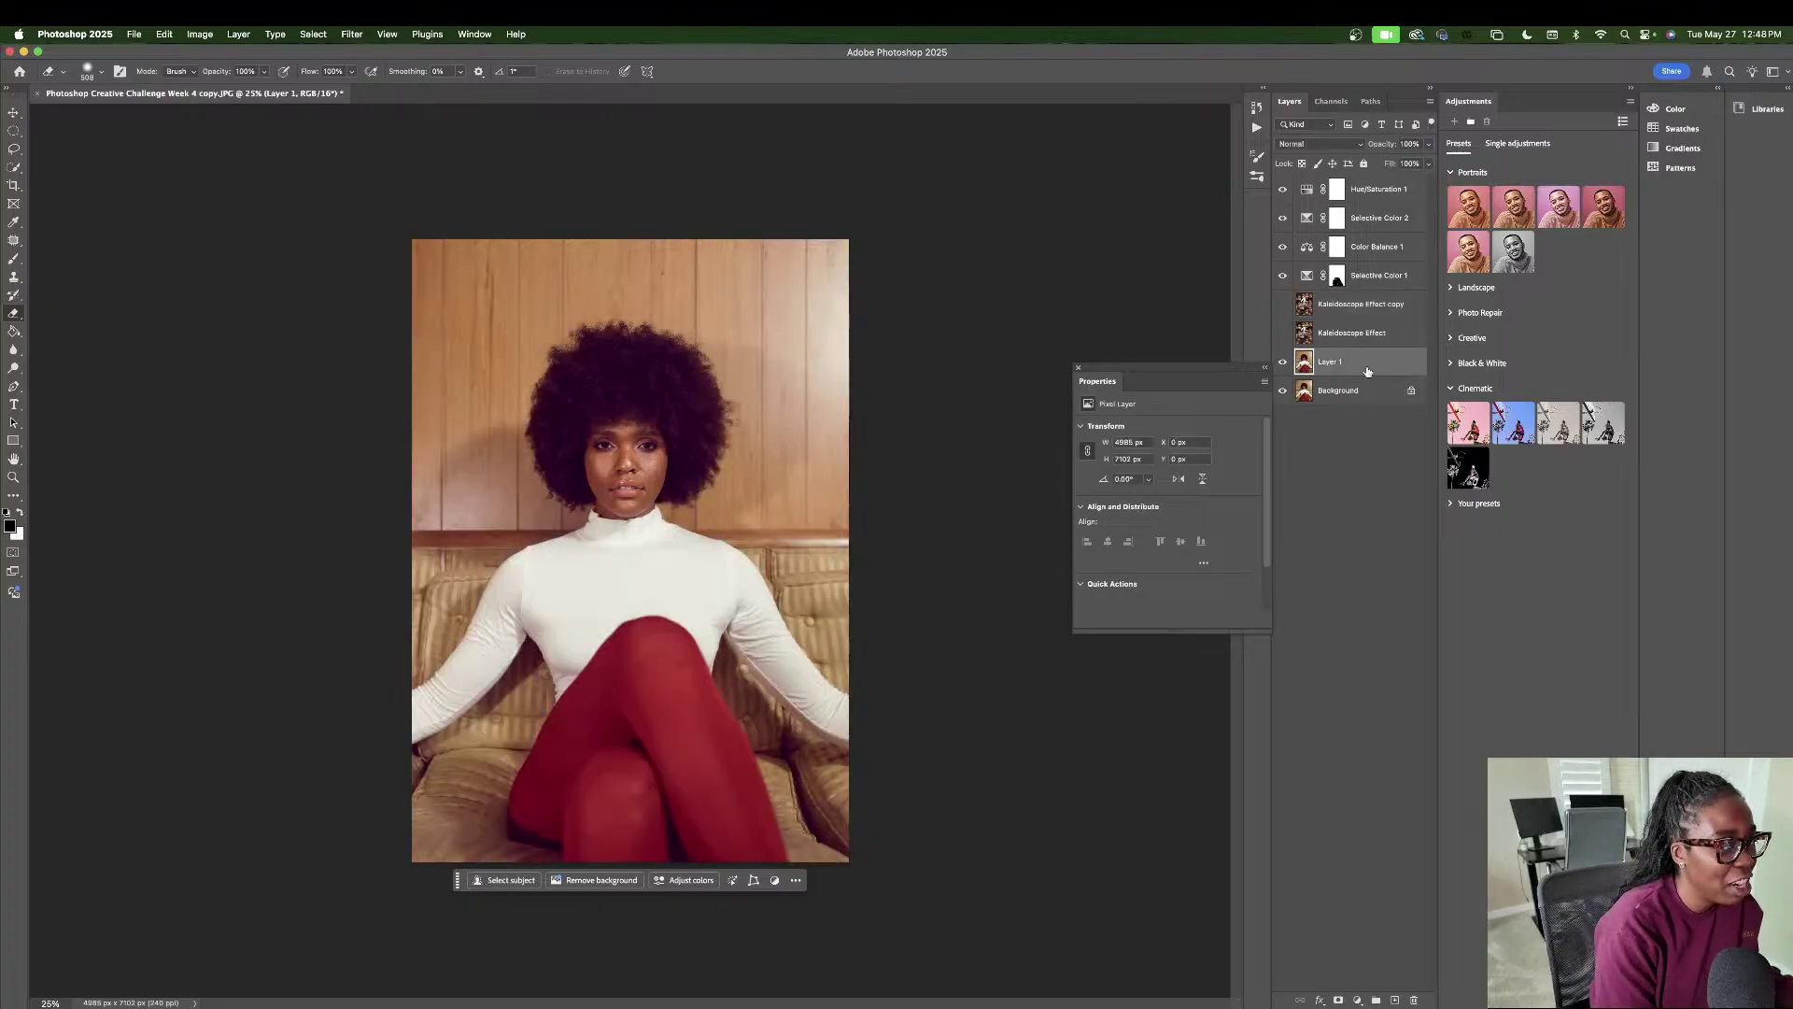
key("super+j")
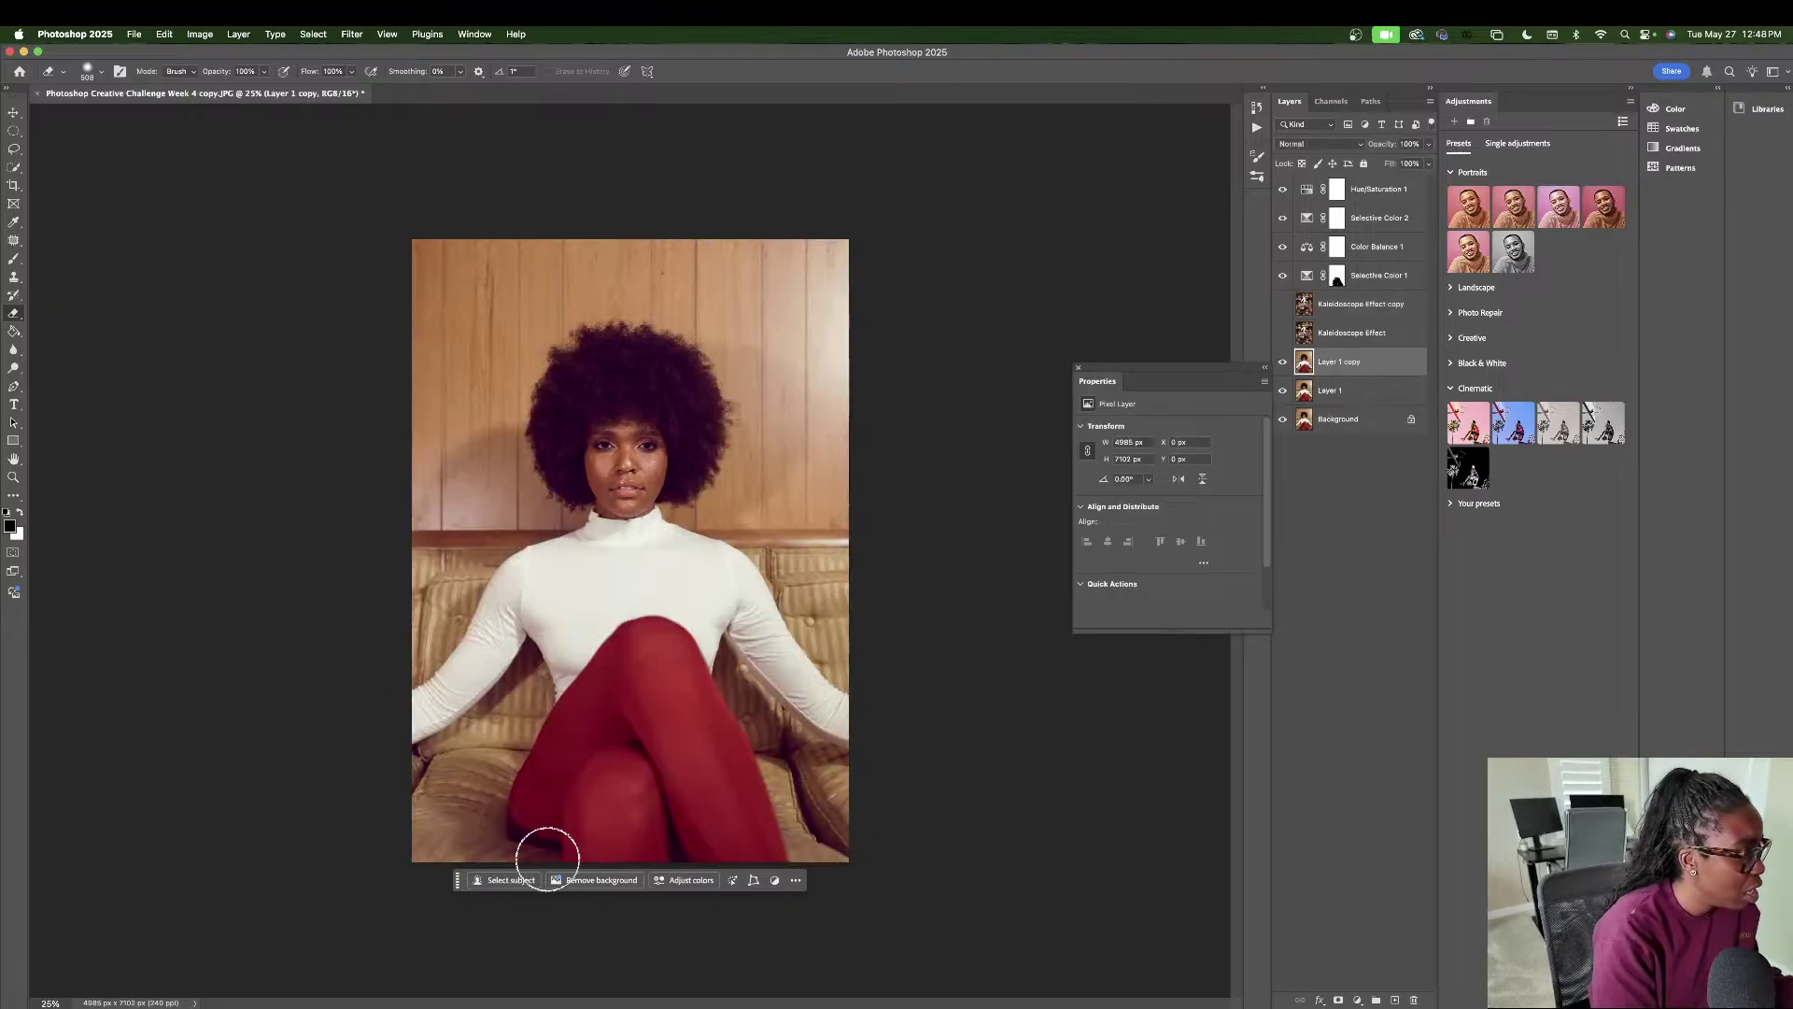
left_click(513, 878)
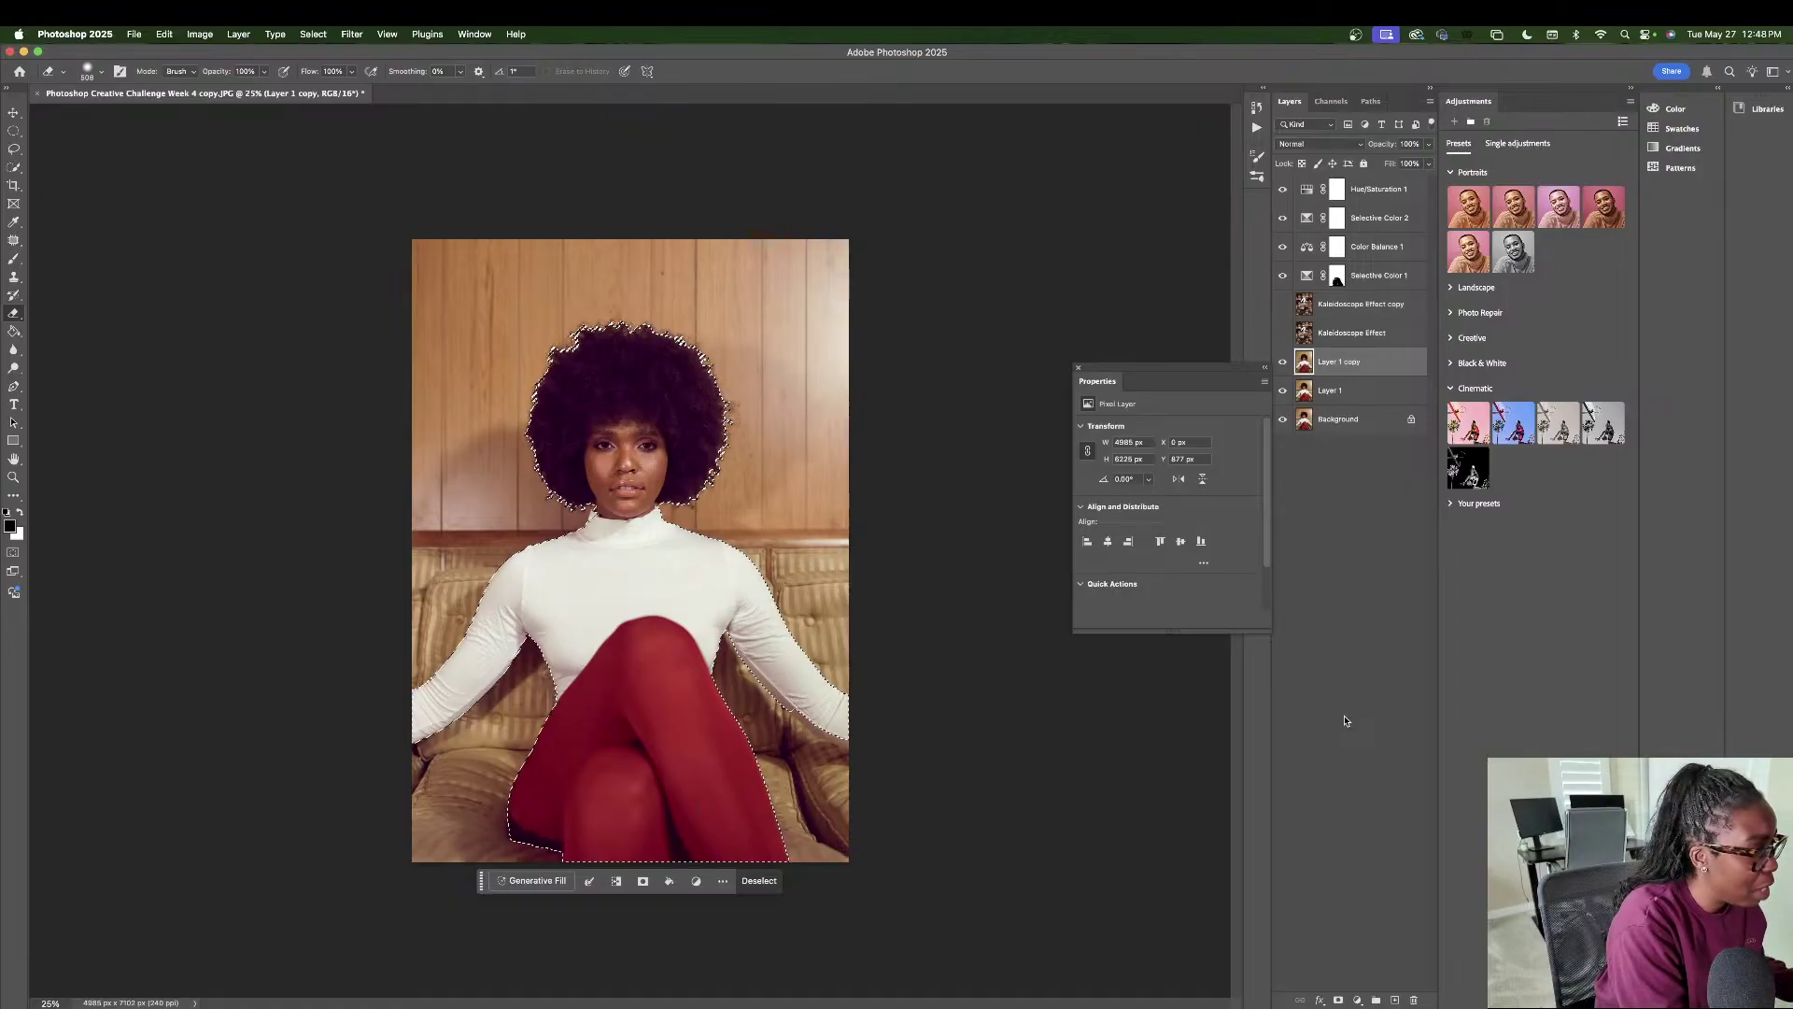
key("shift+super+i")
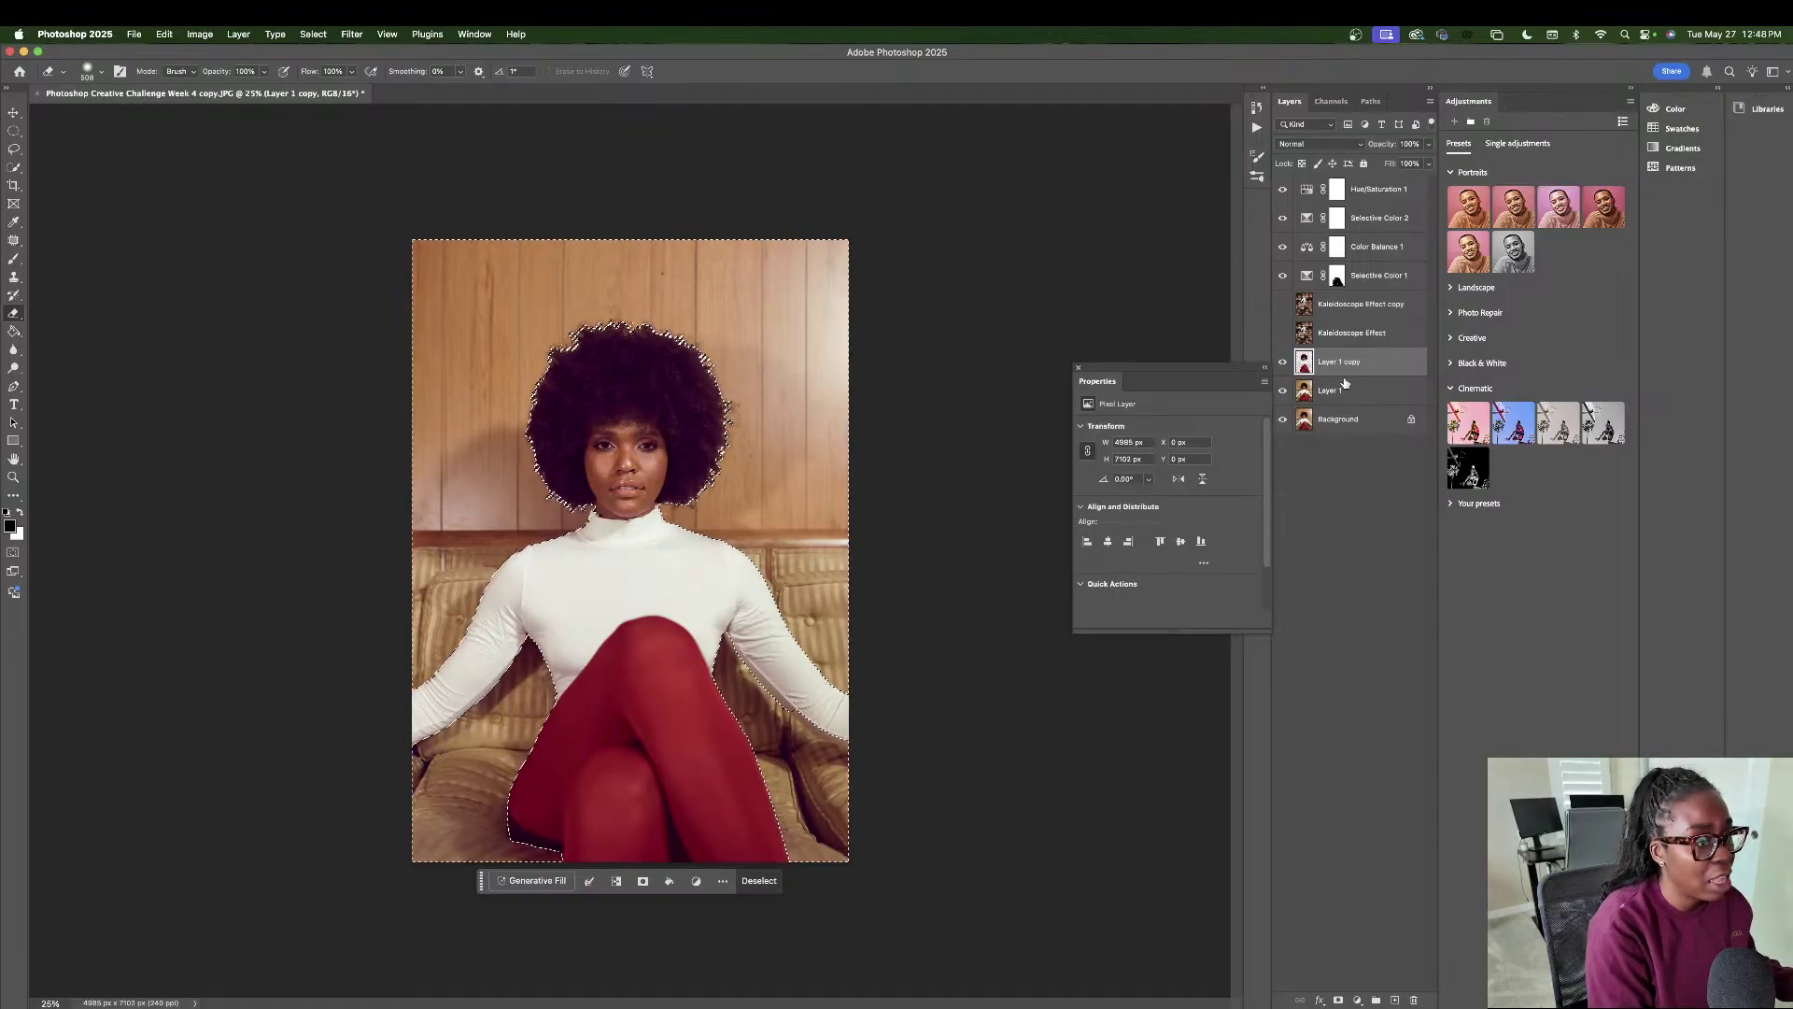
left_click(1282, 391)
left_click(1282, 419)
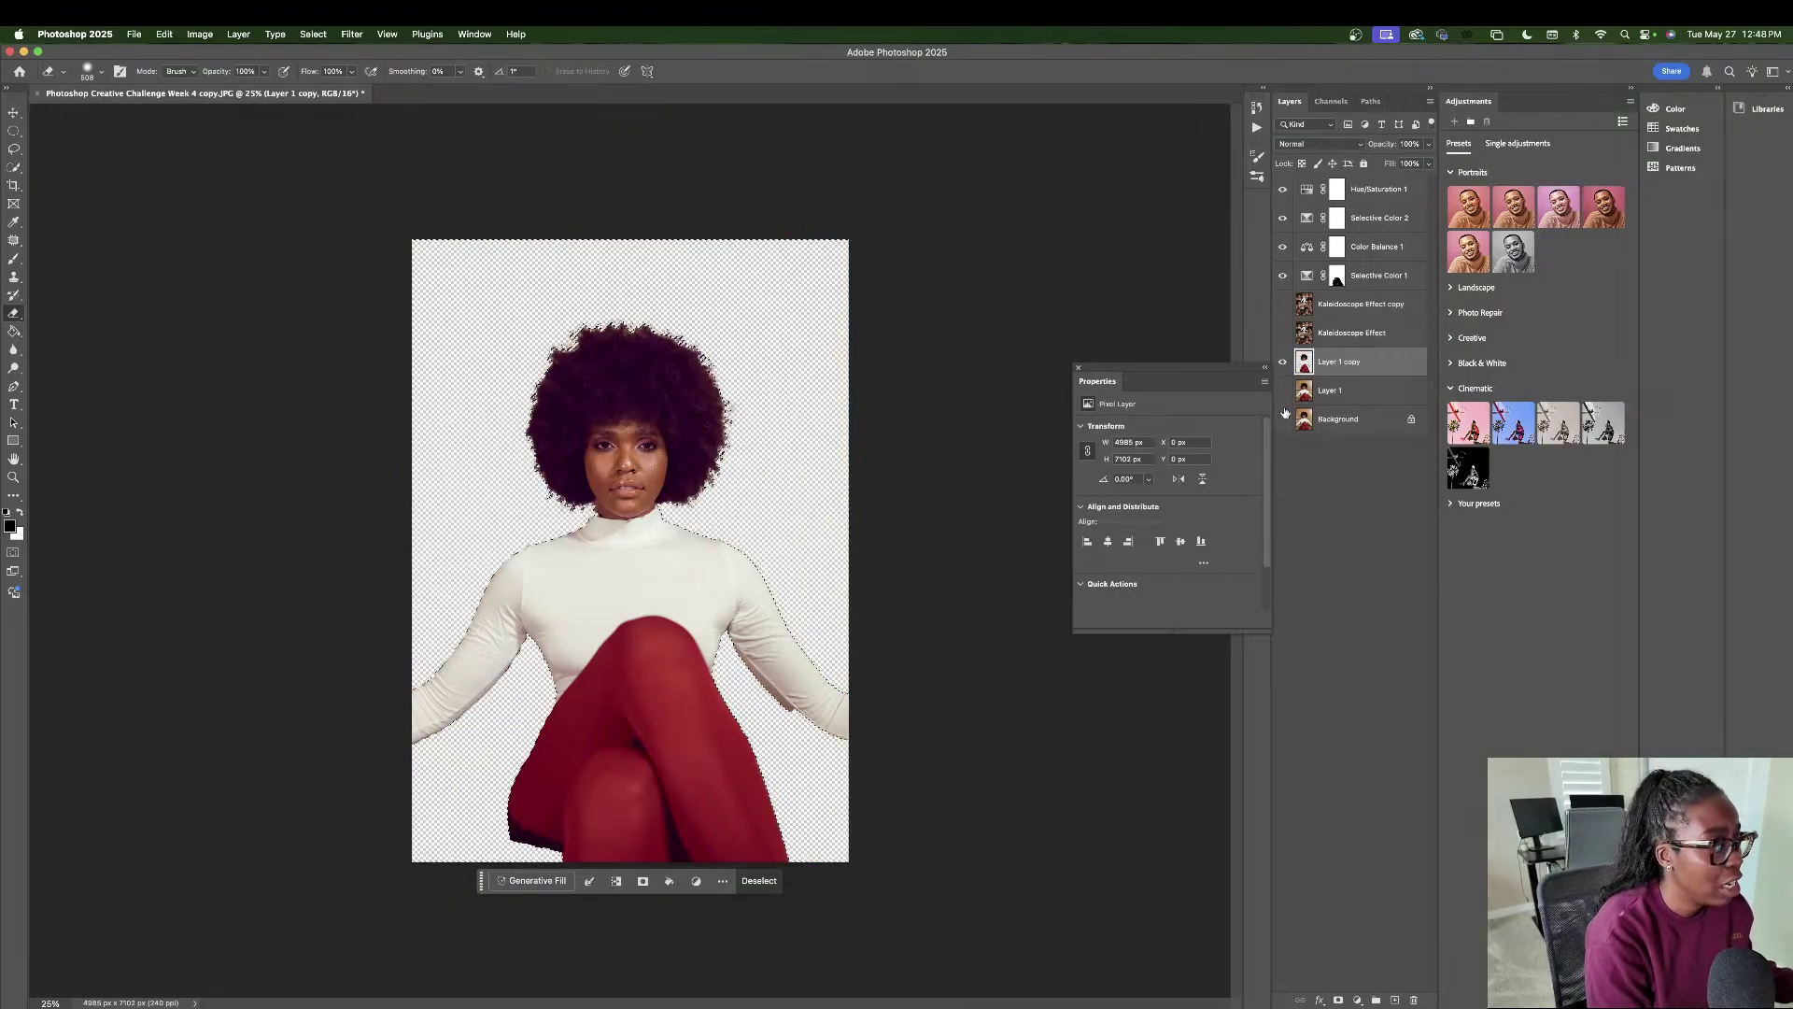
left_click(1283, 391)
left_click(1282, 419)
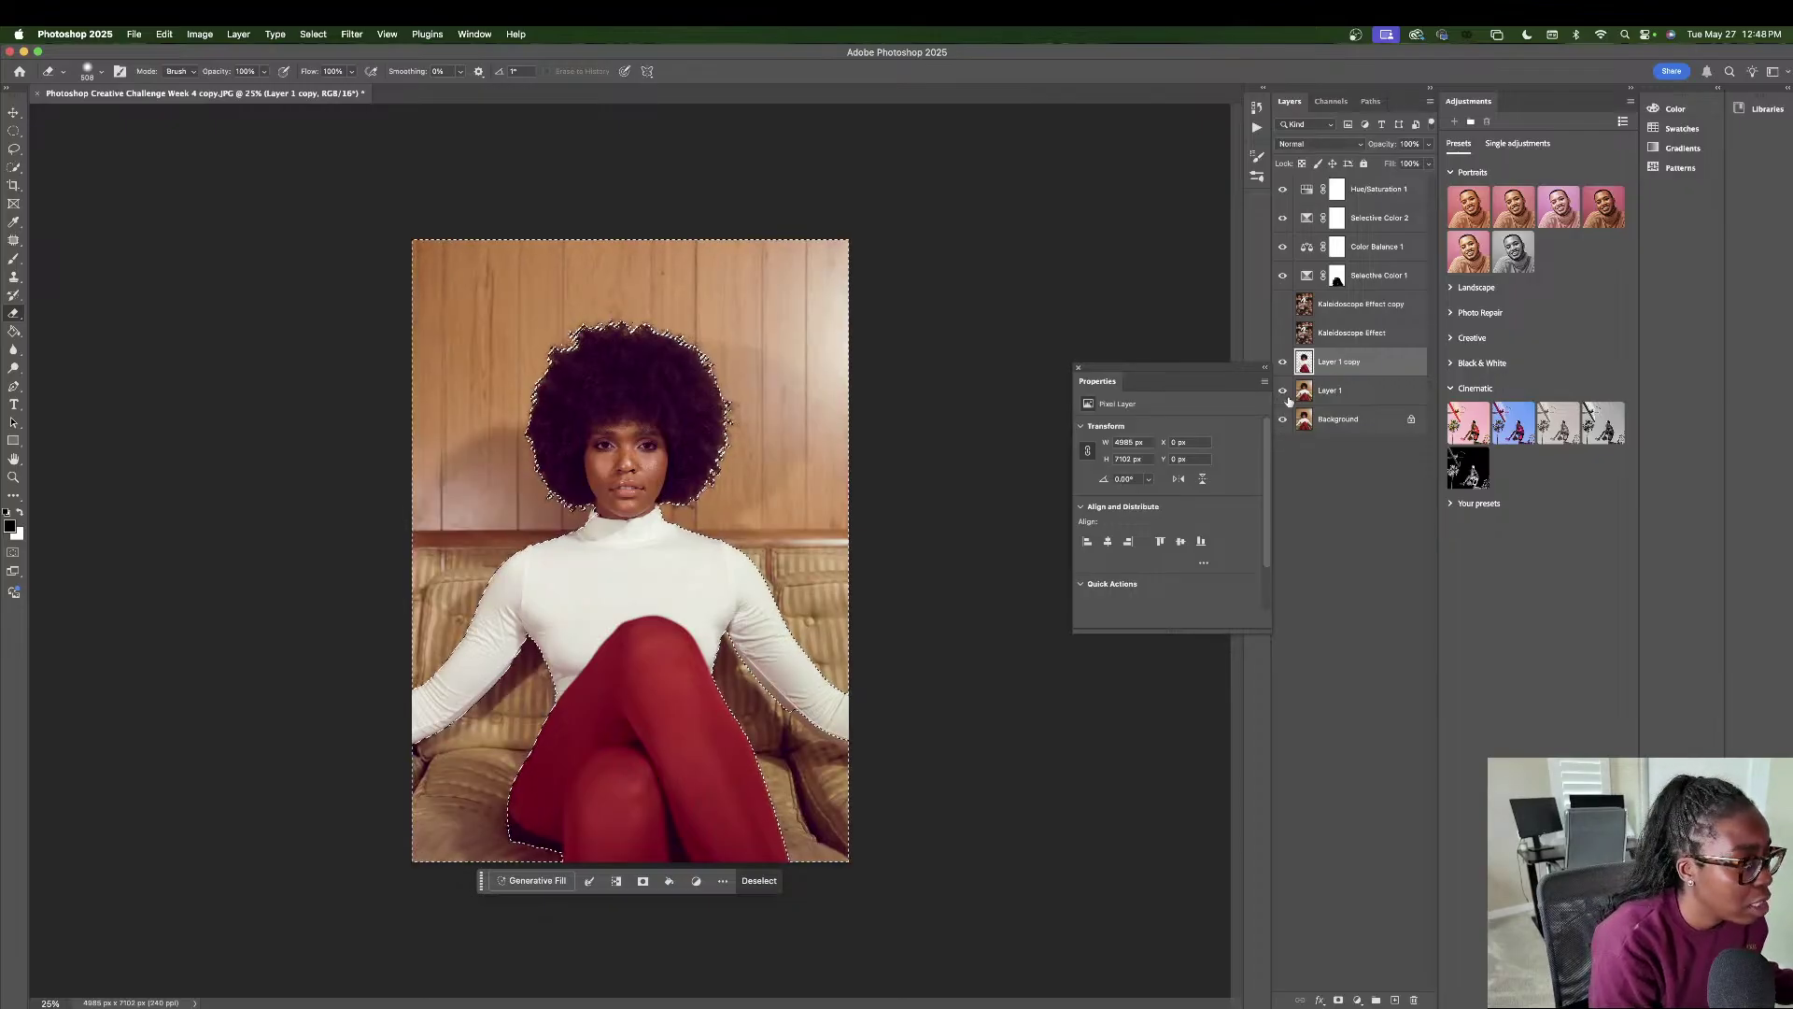
- Move the subject cutout layer above Kaleidoscope Effect, turn Kaleidoscope Effect back on, and clear the selection
left_click_drag(1345, 363, 1336, 329)
key("Delete")
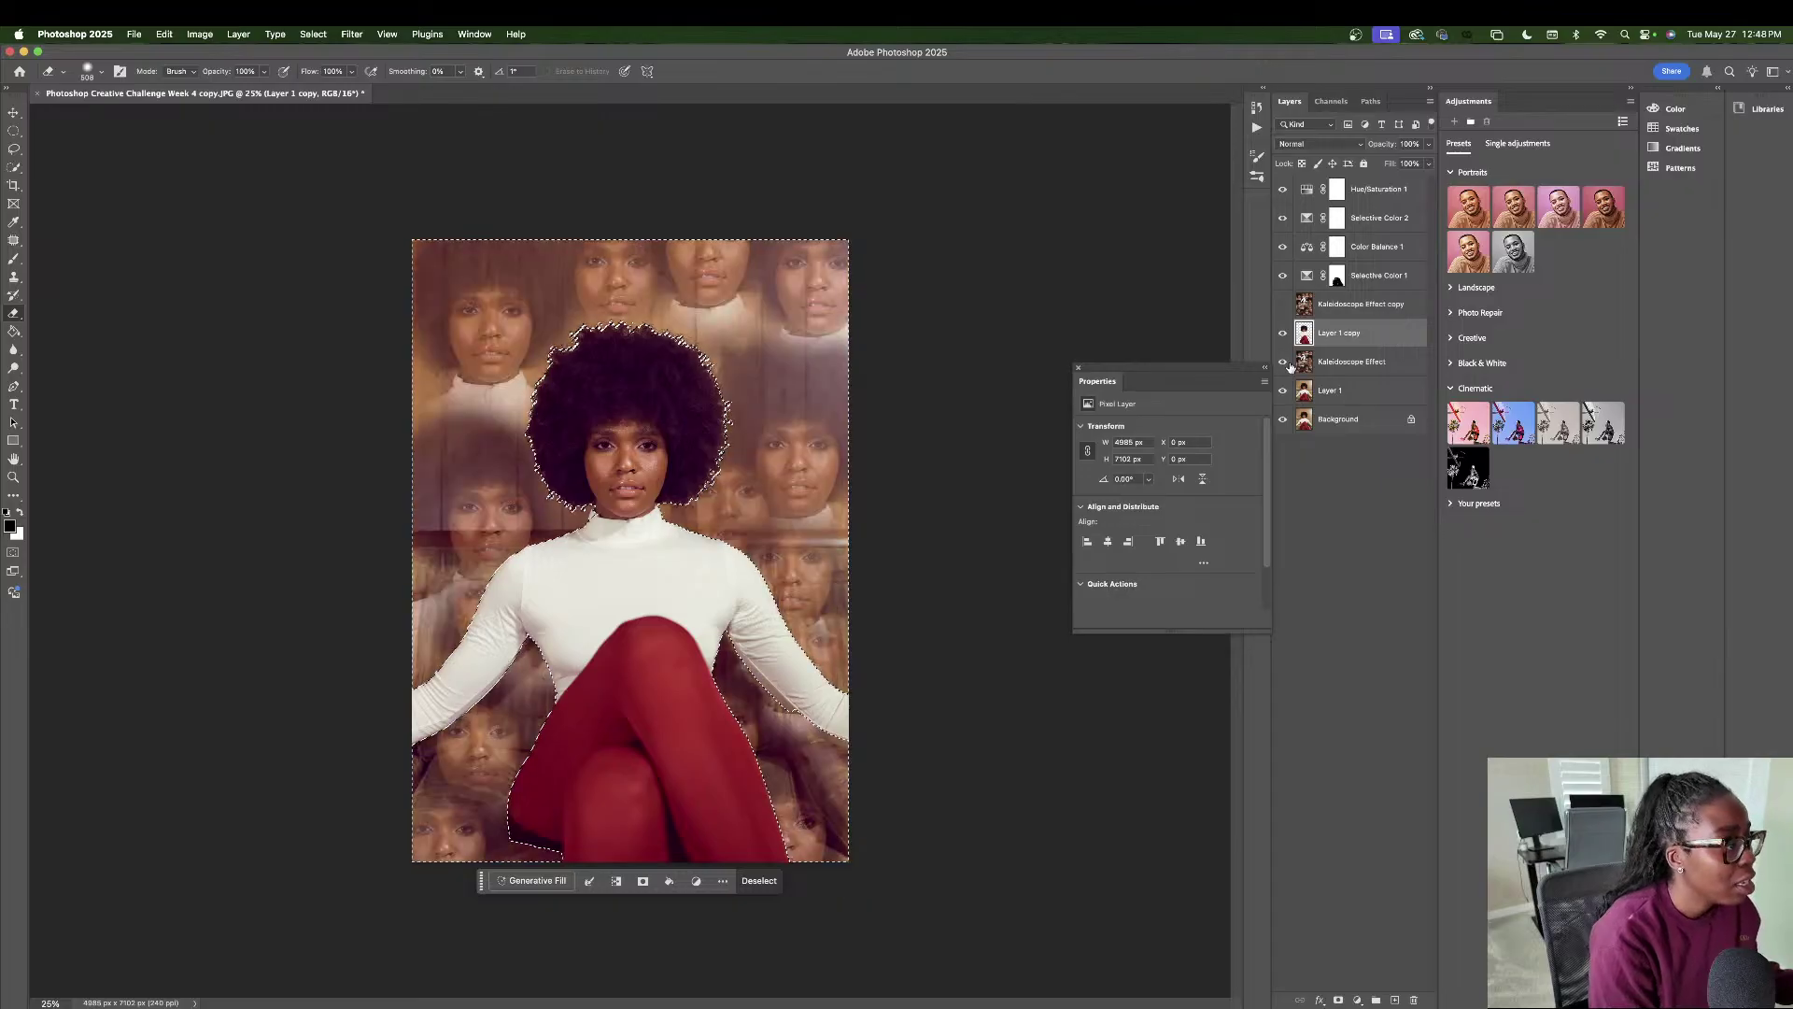
key("super+d")
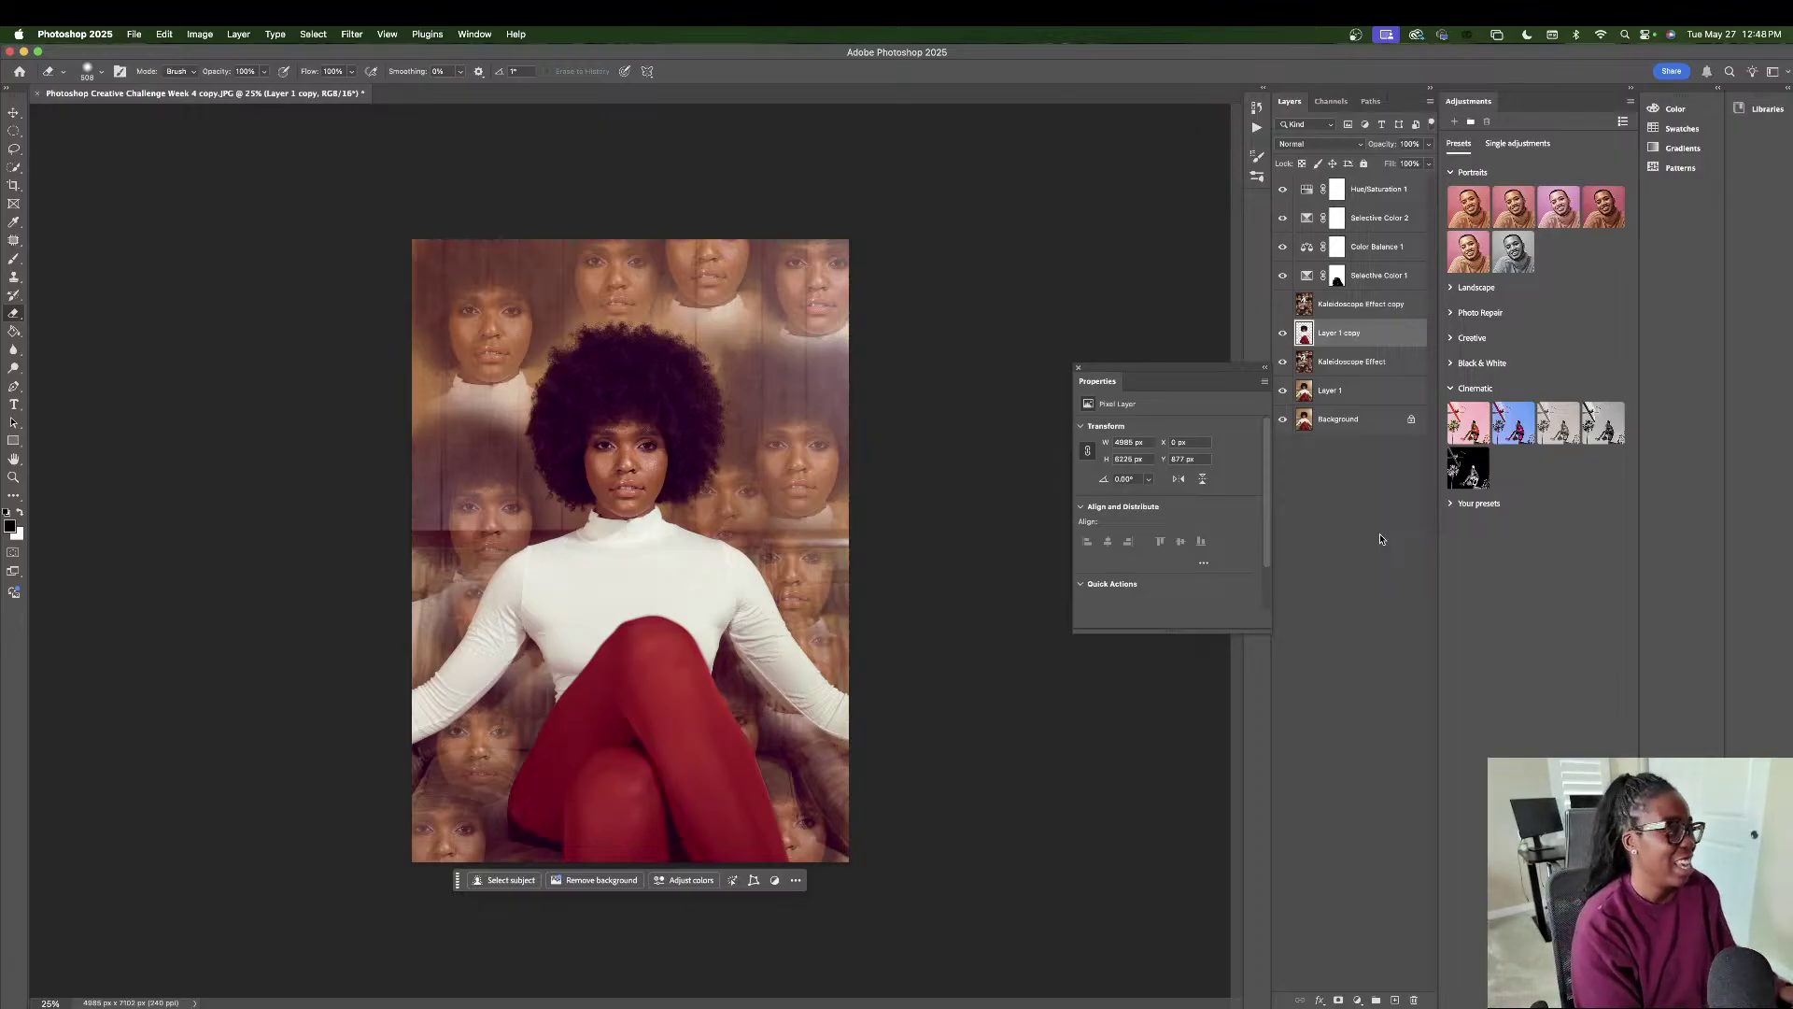
- Compare with the hidden Kaleidoscope Effect copy, keep it hidden, and adjust the opacity of the Kaleidoscope Effect layer beneath the cutout
left_click(1359, 304)
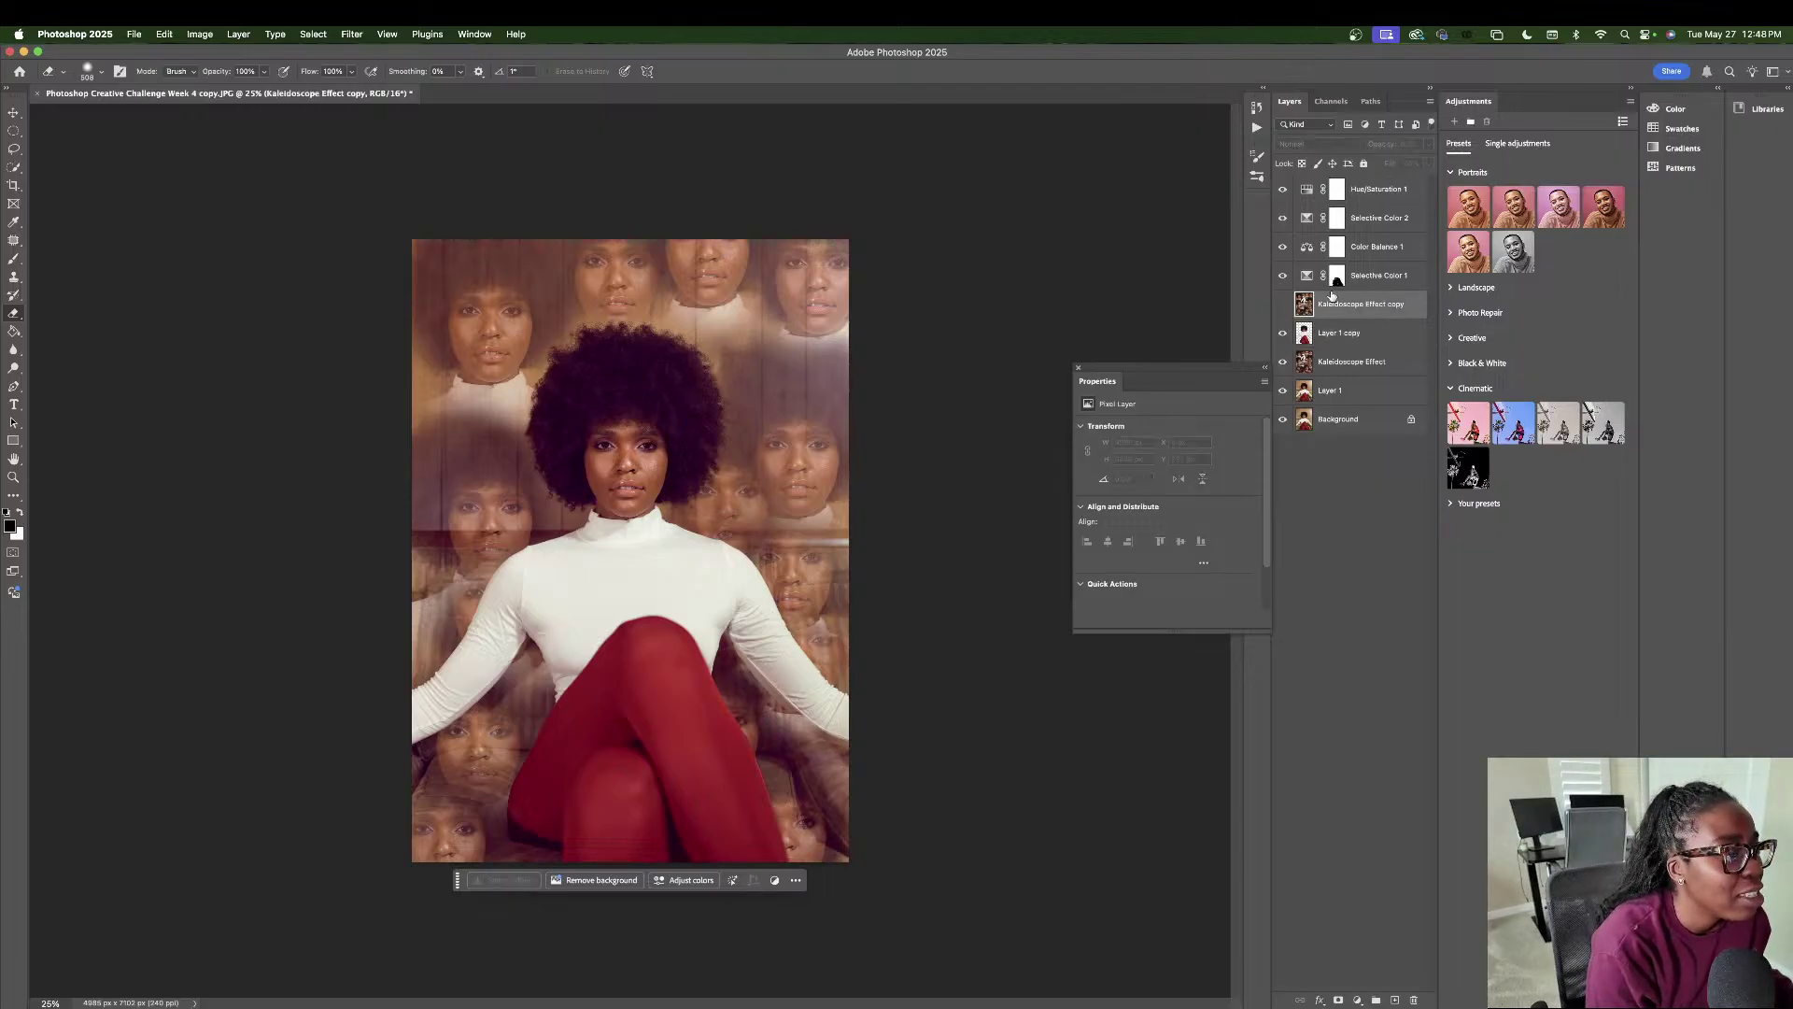
left_click(1284, 305)
left_click(1284, 308)
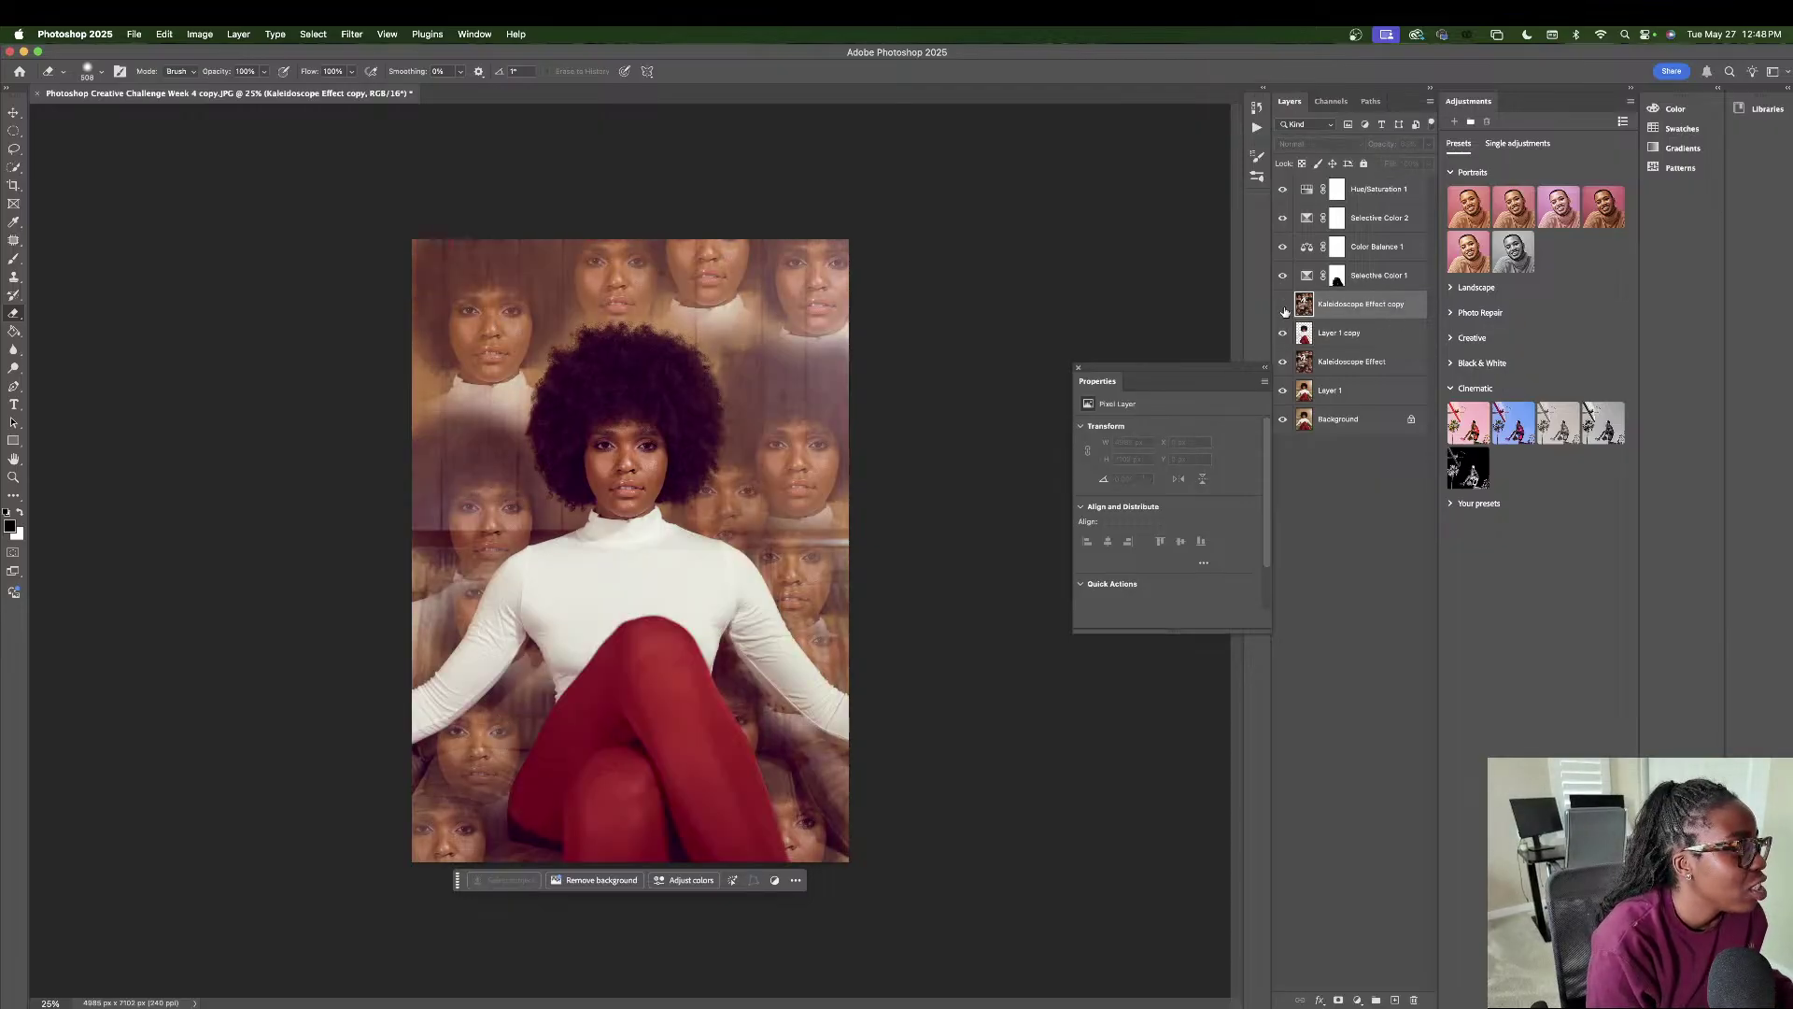
left_click(1334, 344)
left_click(1345, 366)
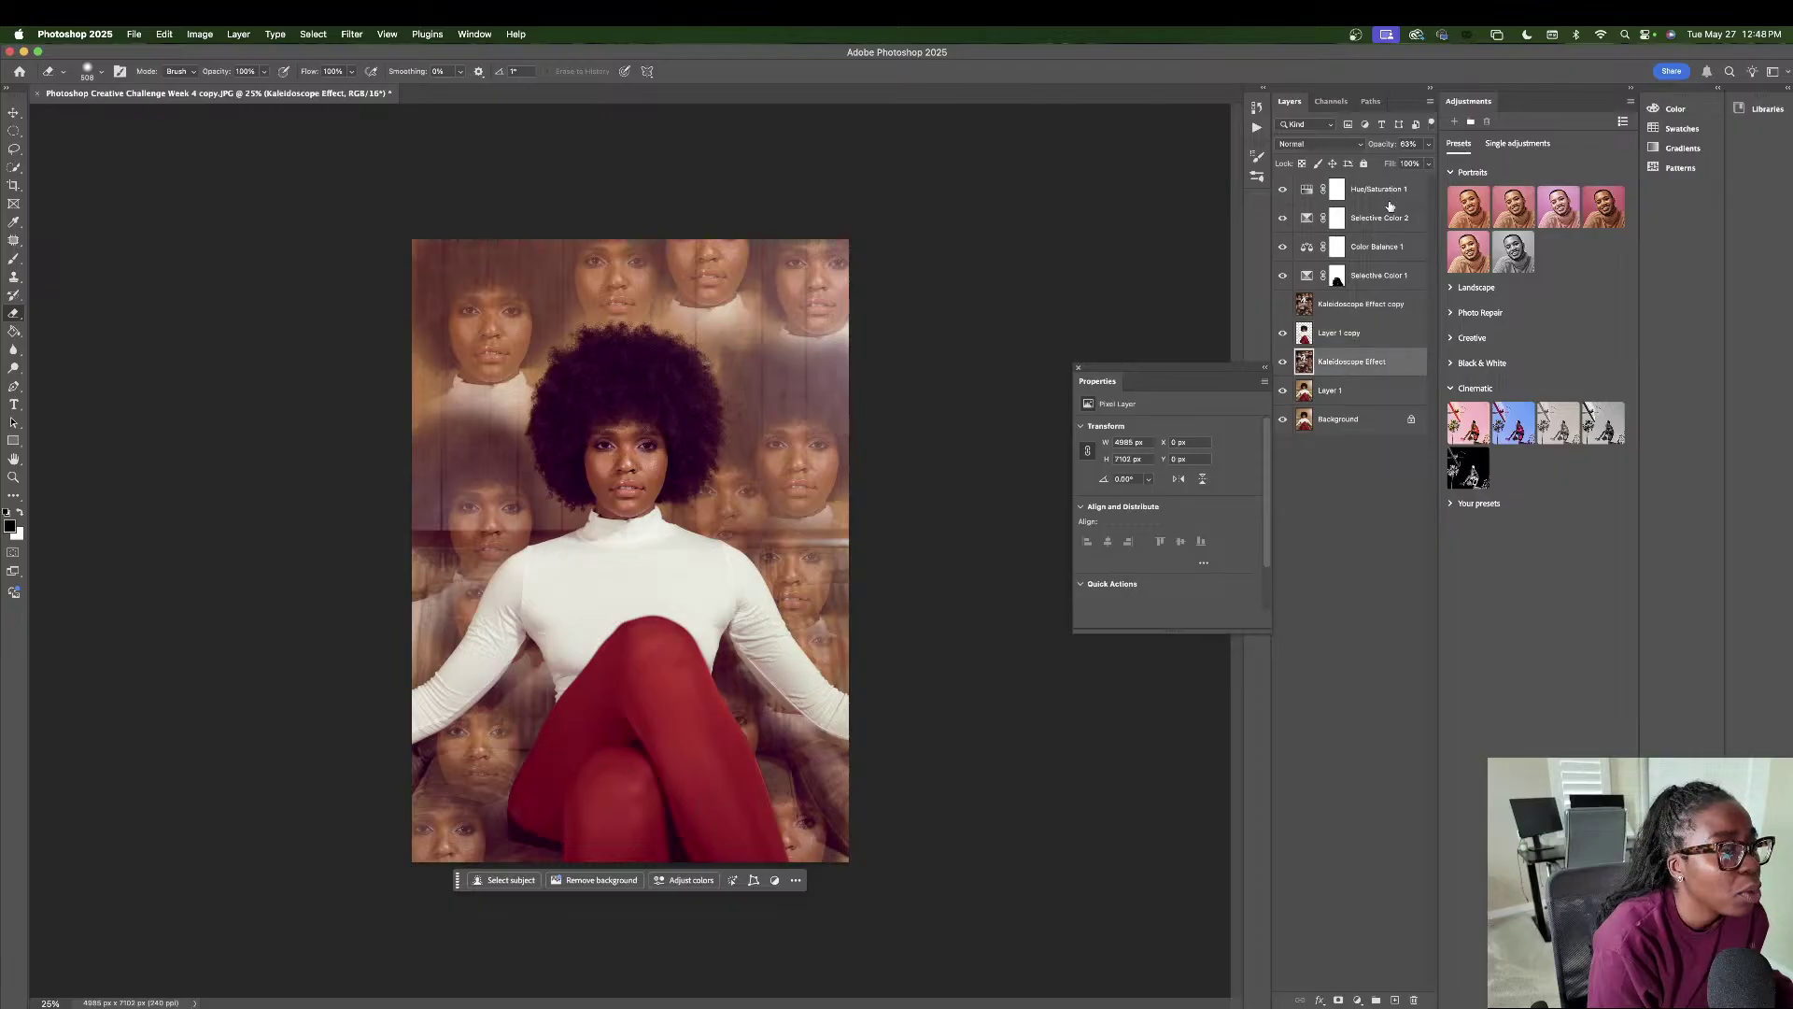
left_click_drag(1428, 143, 1406, 165)
left_click(1341, 612)
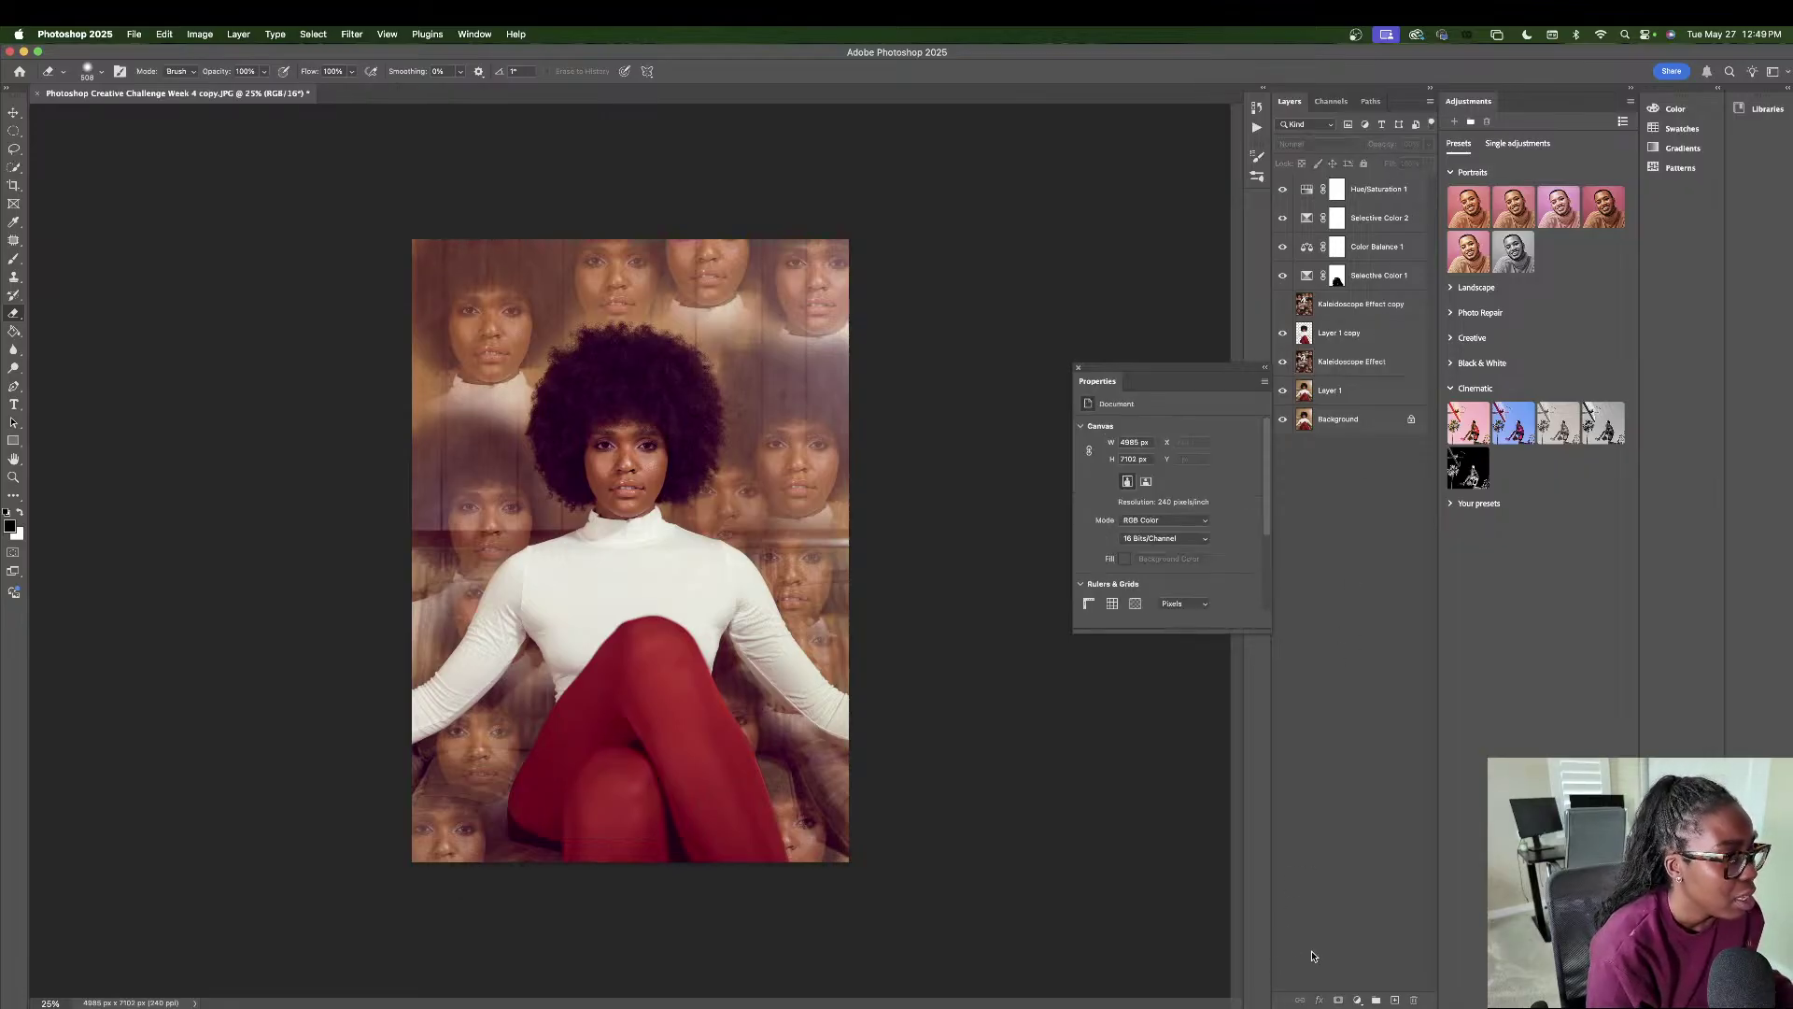
- Add a Selective Color adjustment layer and set its Blacks to Magenta +7 and Yellow +5
left_click(1358, 1000)
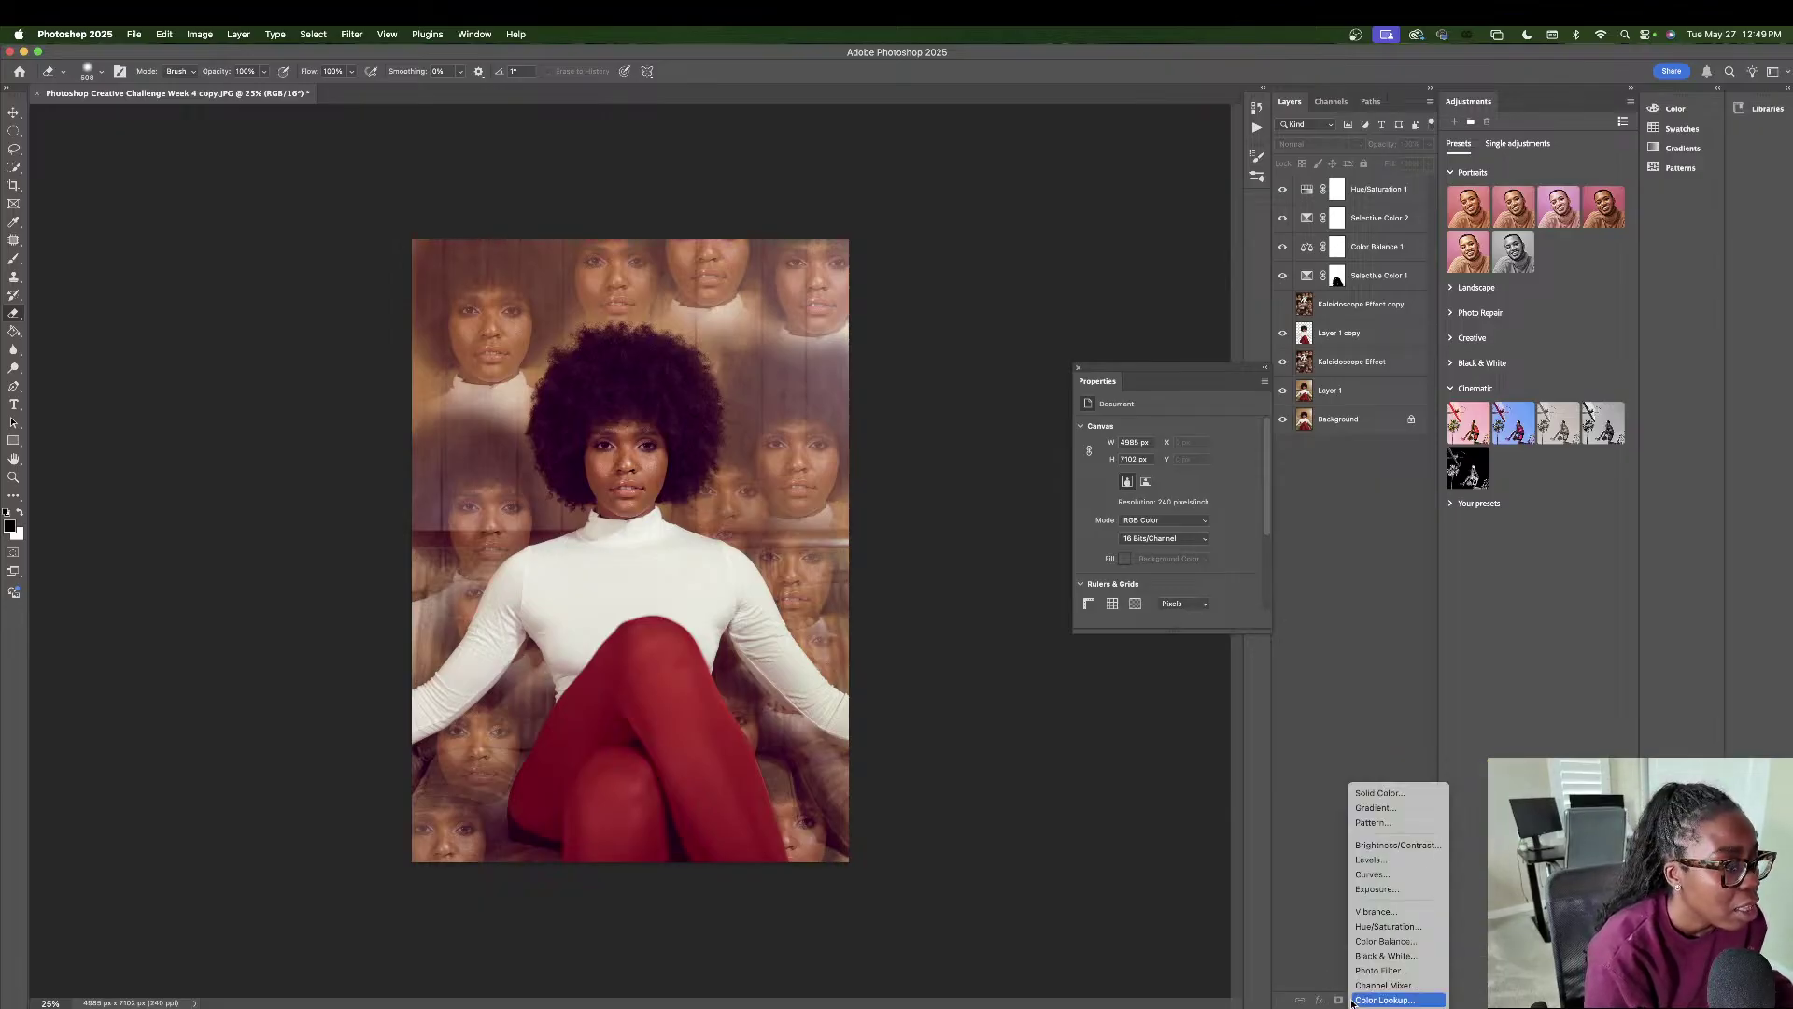
left_click(1384, 992)
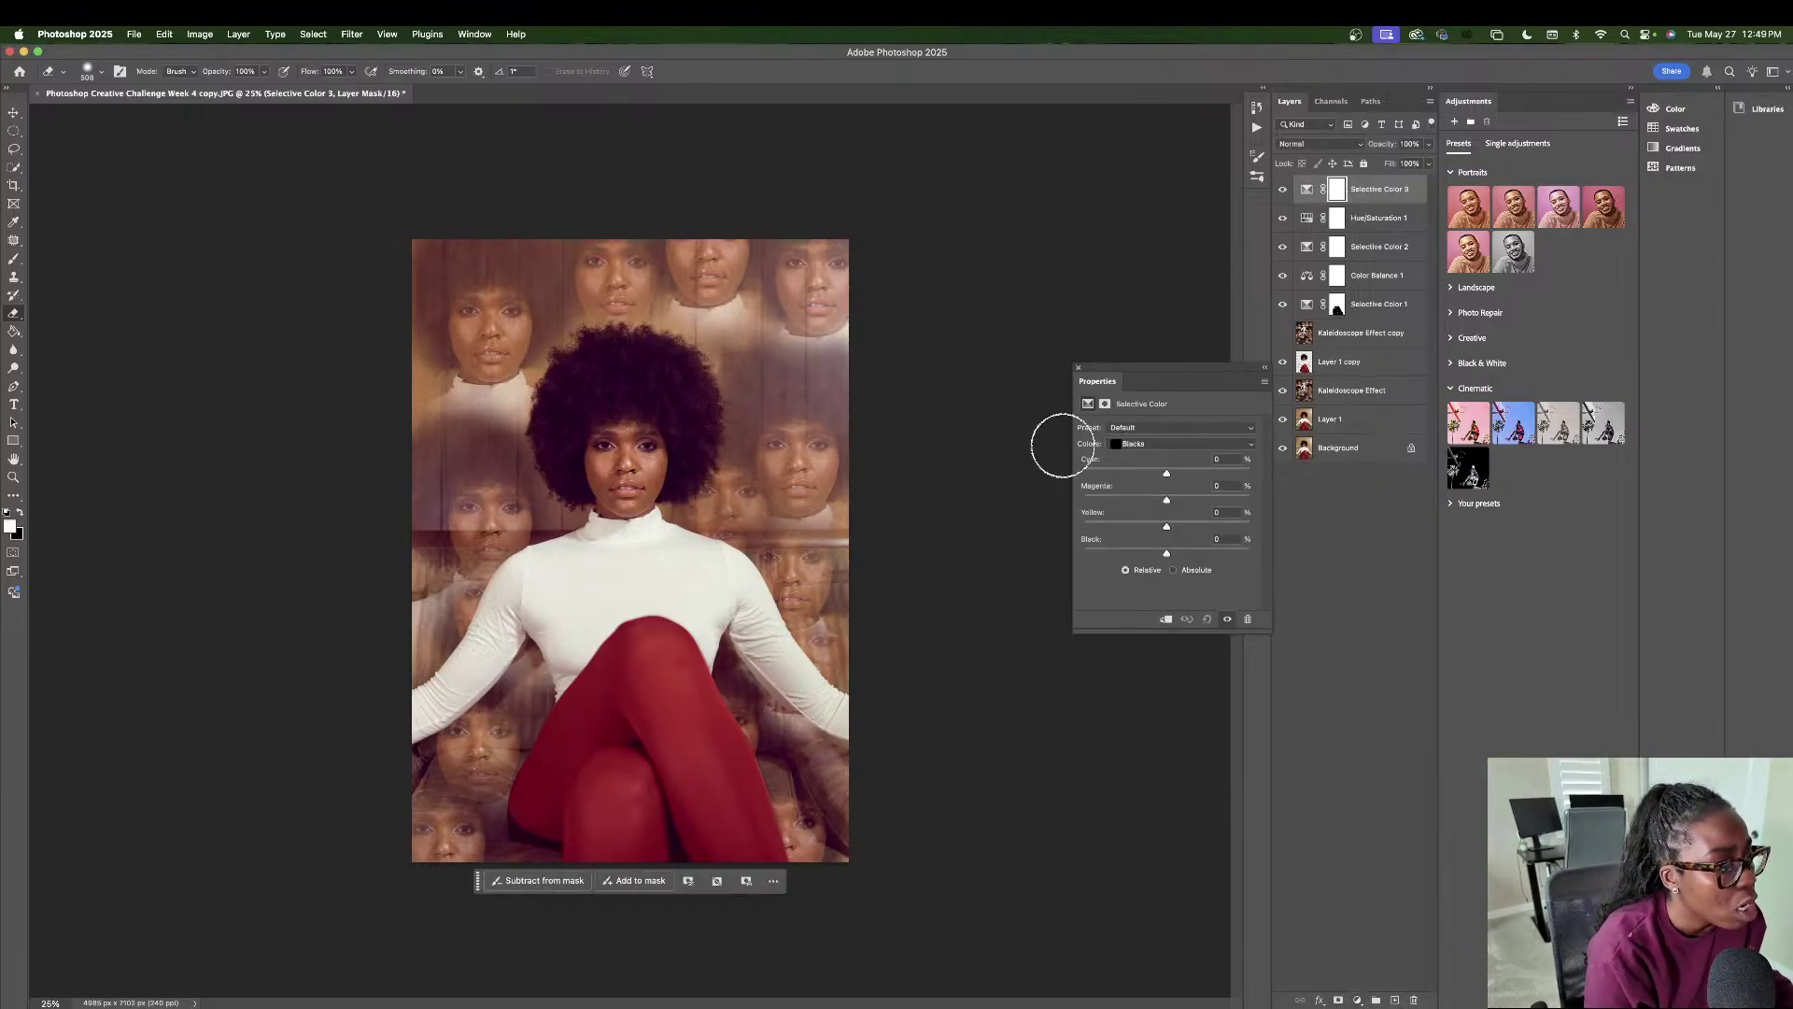
left_click_drag(1162, 475, 1163, 528)
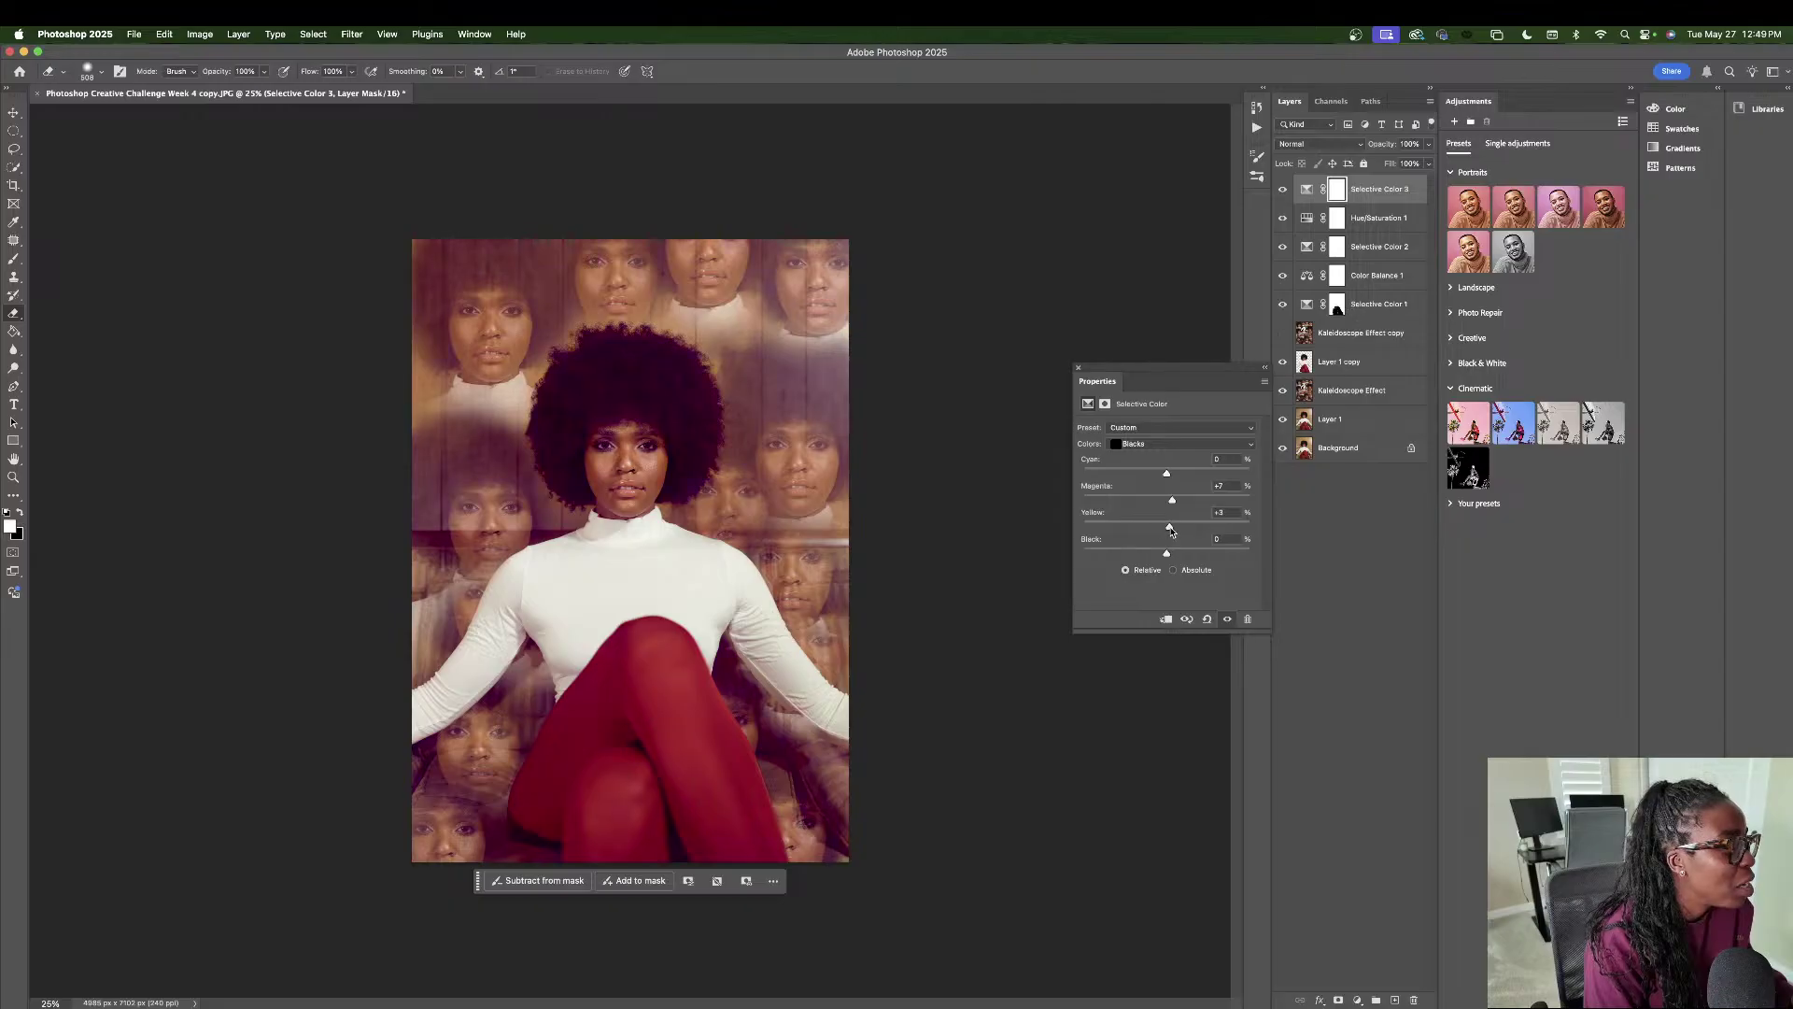
left_click_drag(1163, 527, 1172, 528)
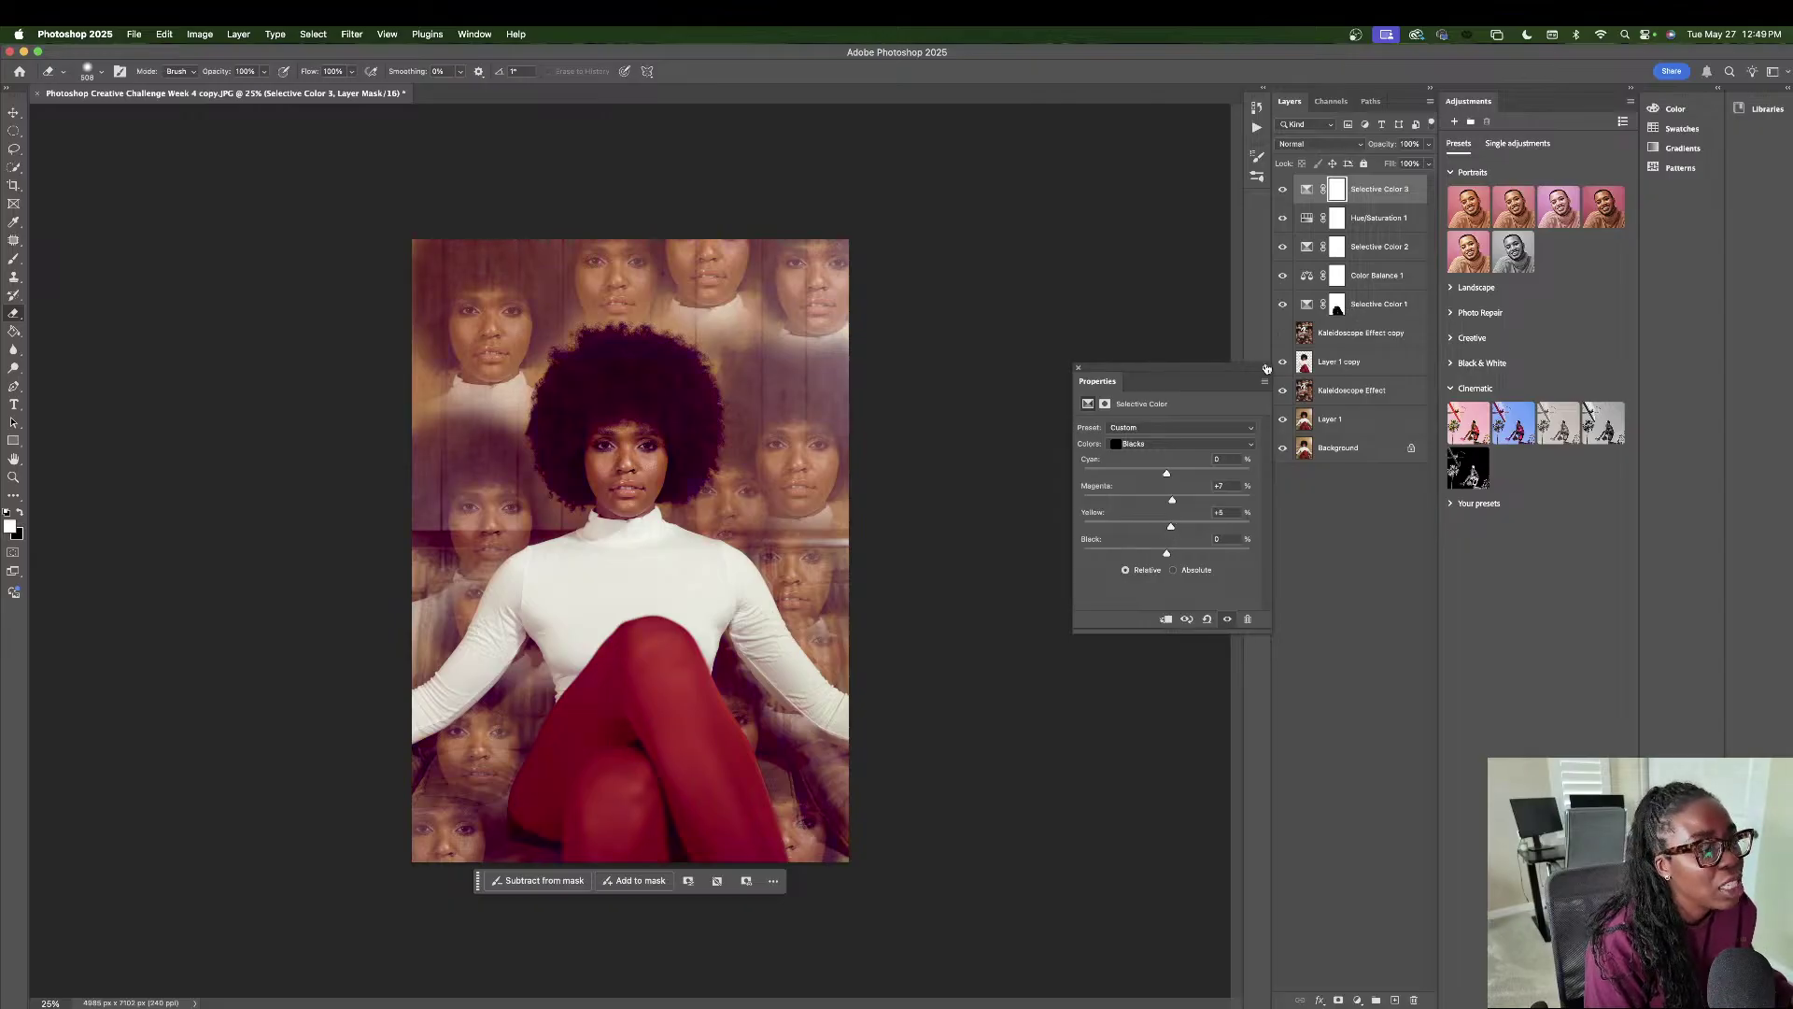
- Reduce the new Selective Color layer to 57% opacity and 40% fill
left_click(1428, 164)
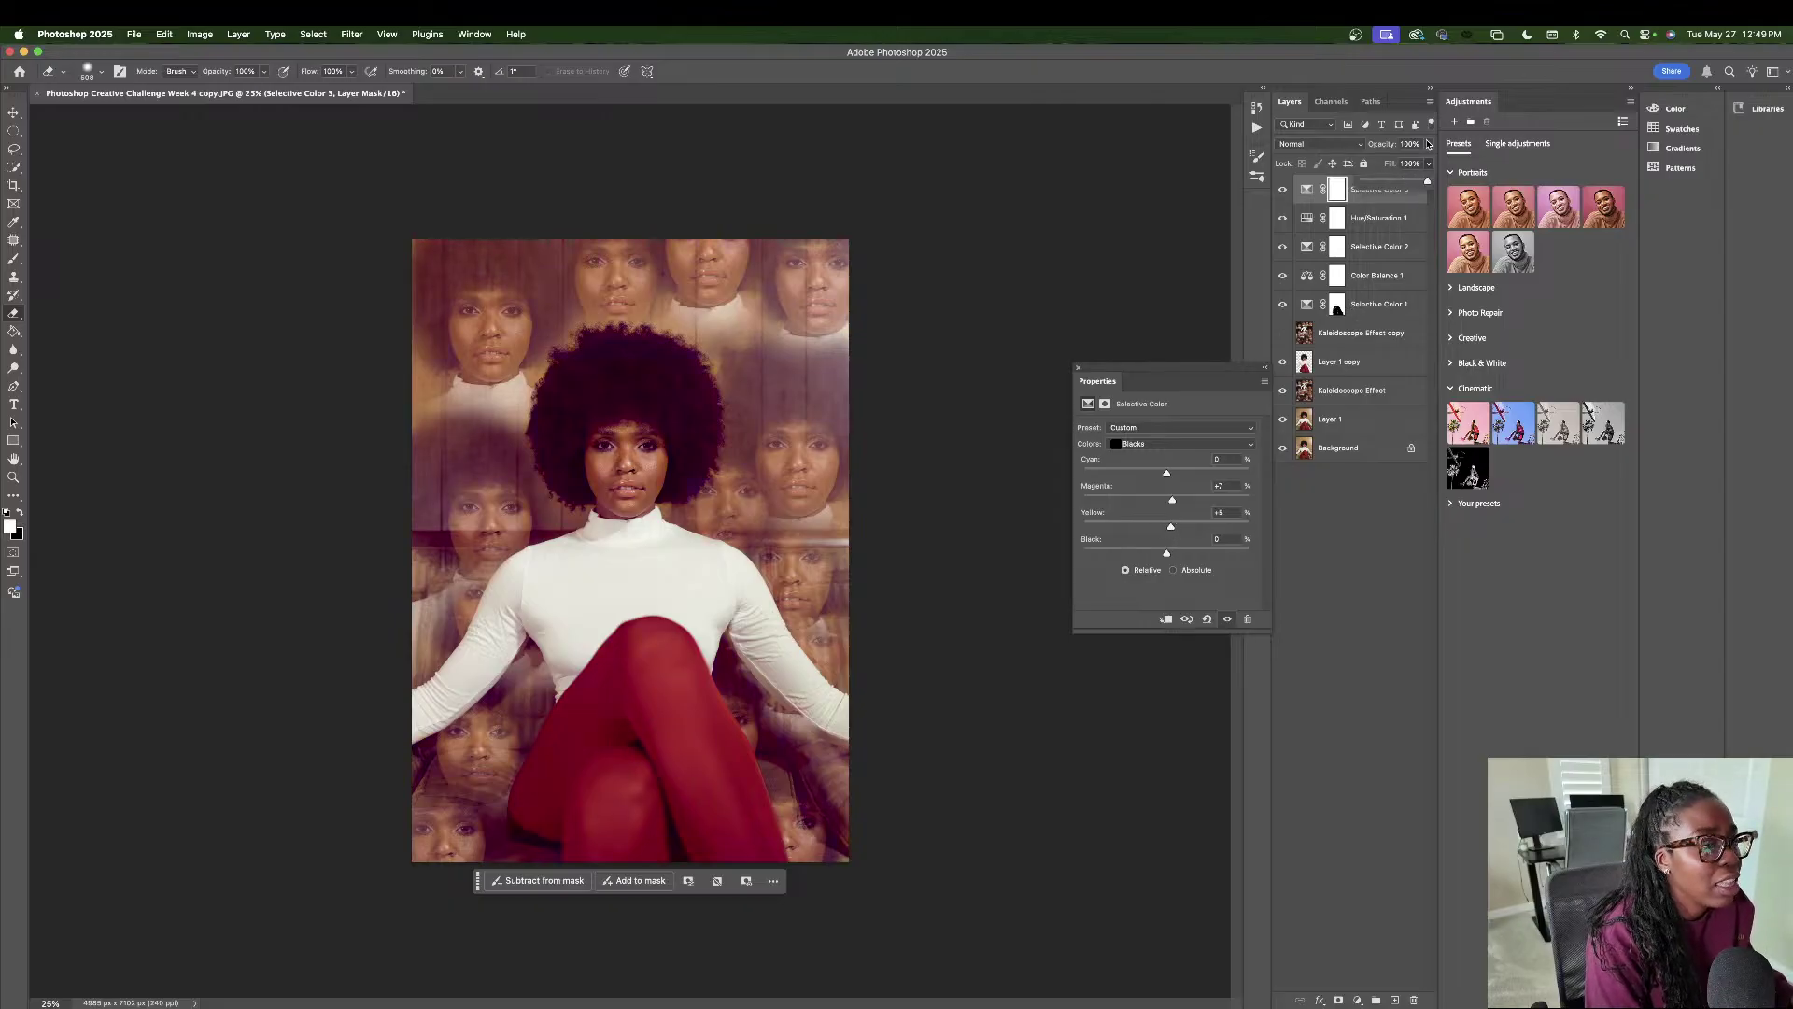
left_click(1428, 143)
left_click_drag(1427, 163, 1389, 164)
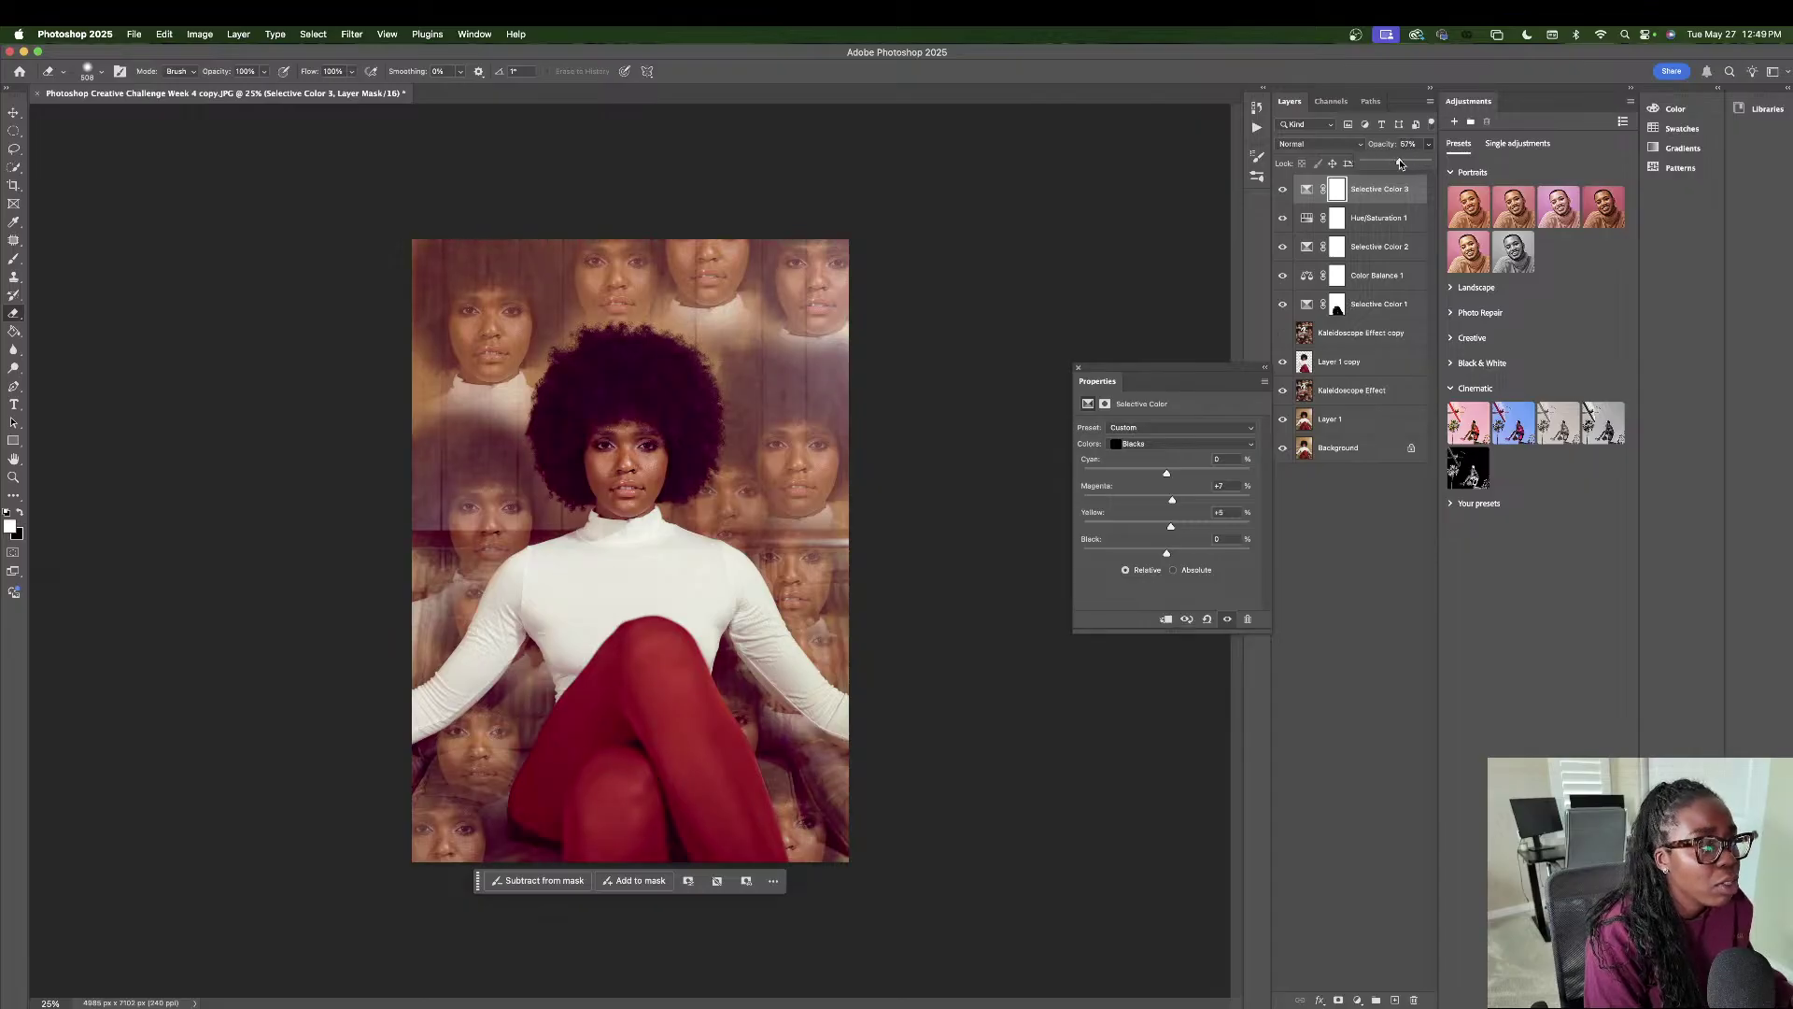
left_click(1390, 509)
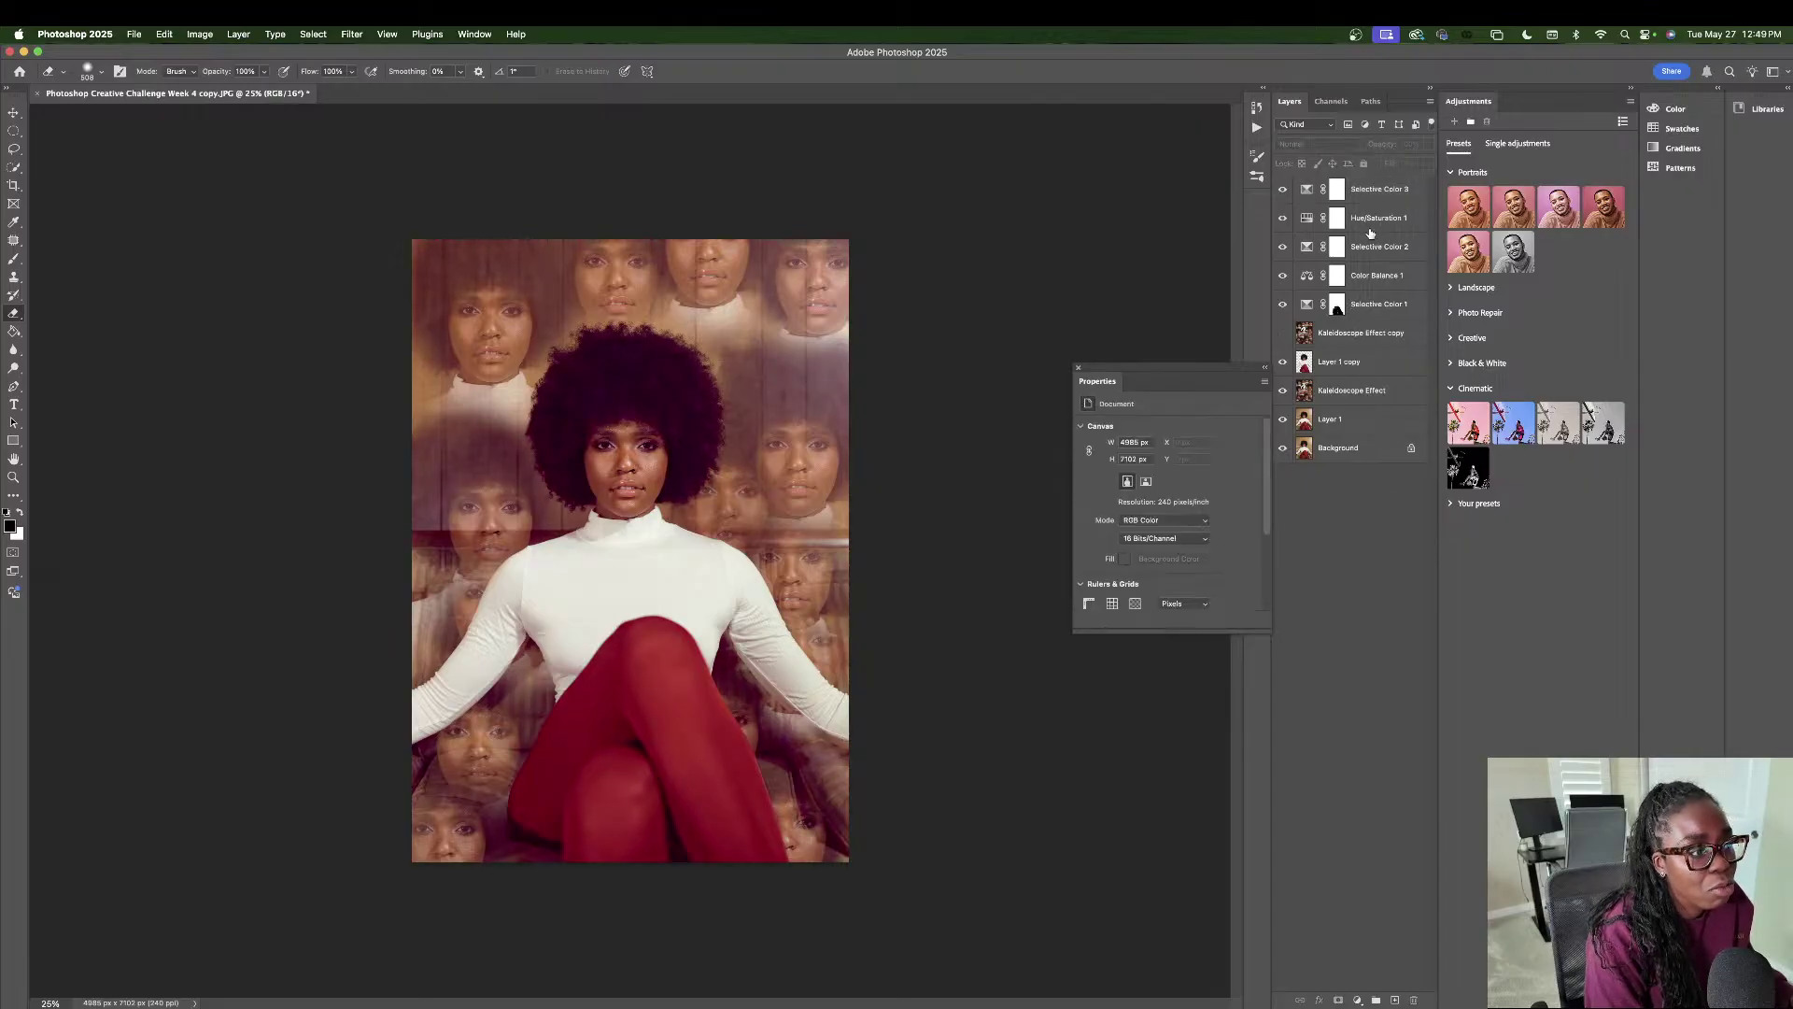
left_click(1380, 191)
left_click(1429, 163)
left_click_drag(1409, 178, 1389, 181)
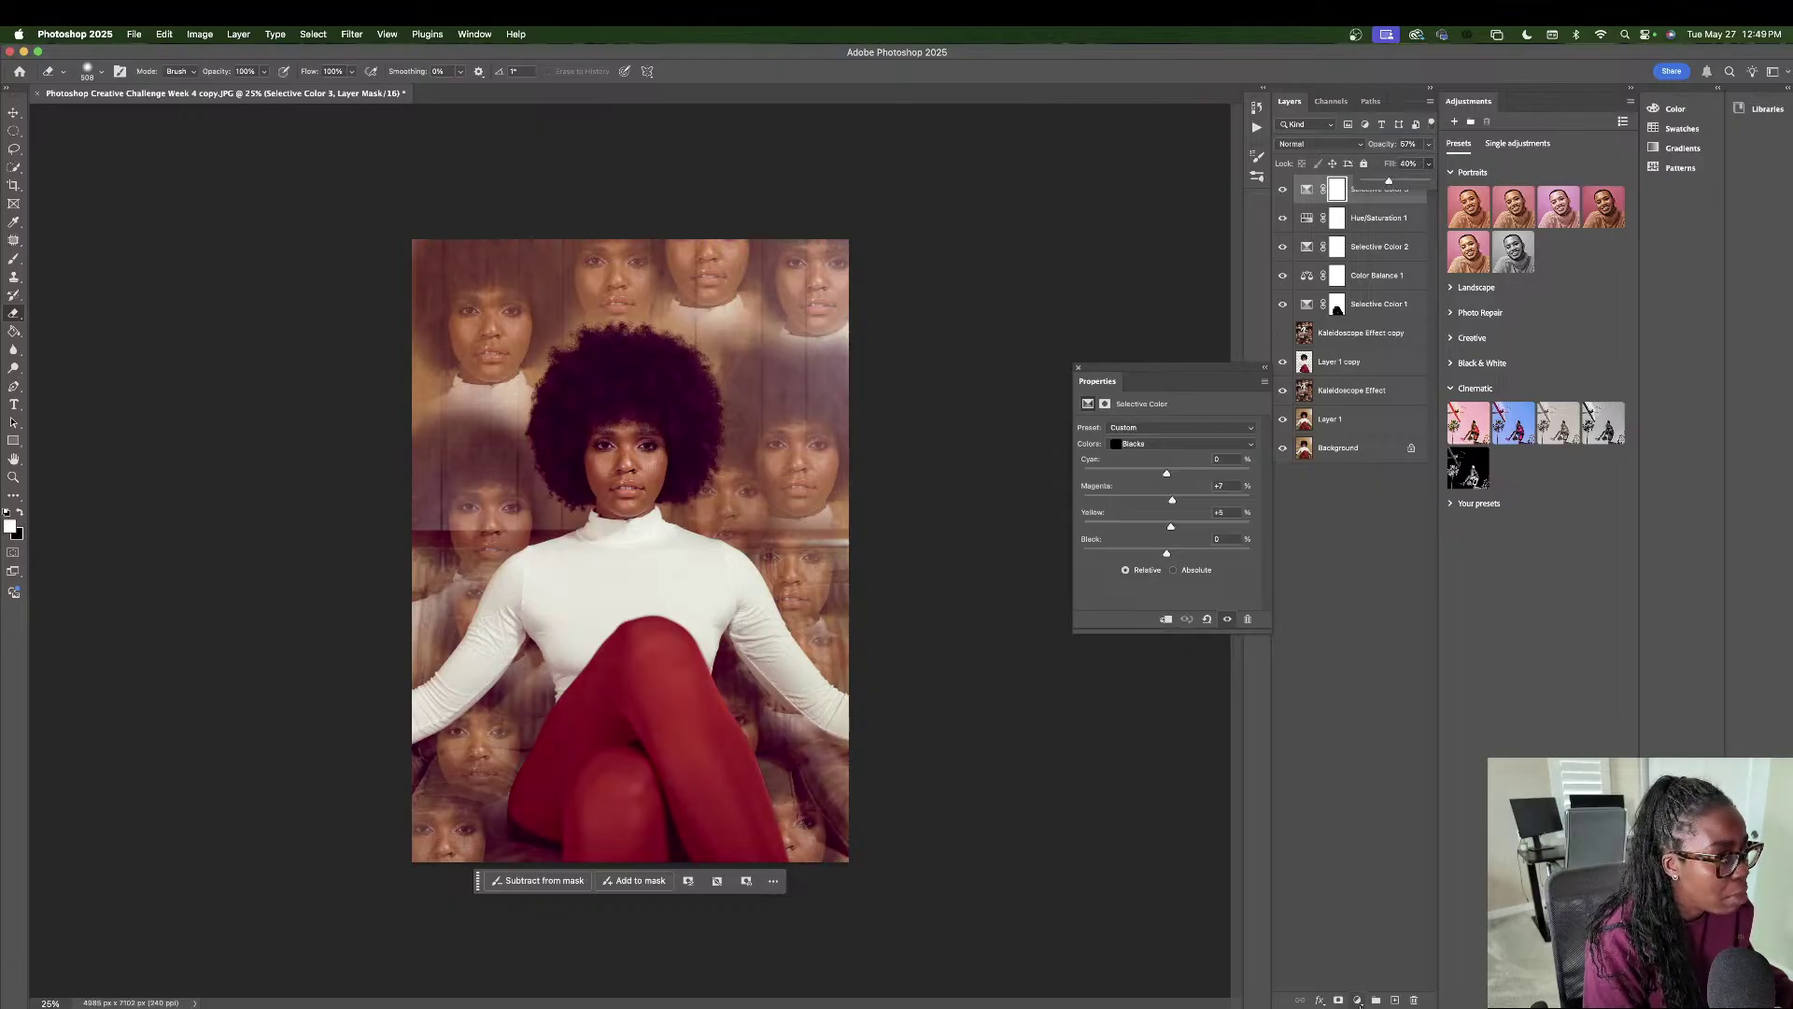
- Add a Levels adjustment layer with input levels 1, 1.00 and 248, and lower its opacity to 36%
left_click(1357, 999)
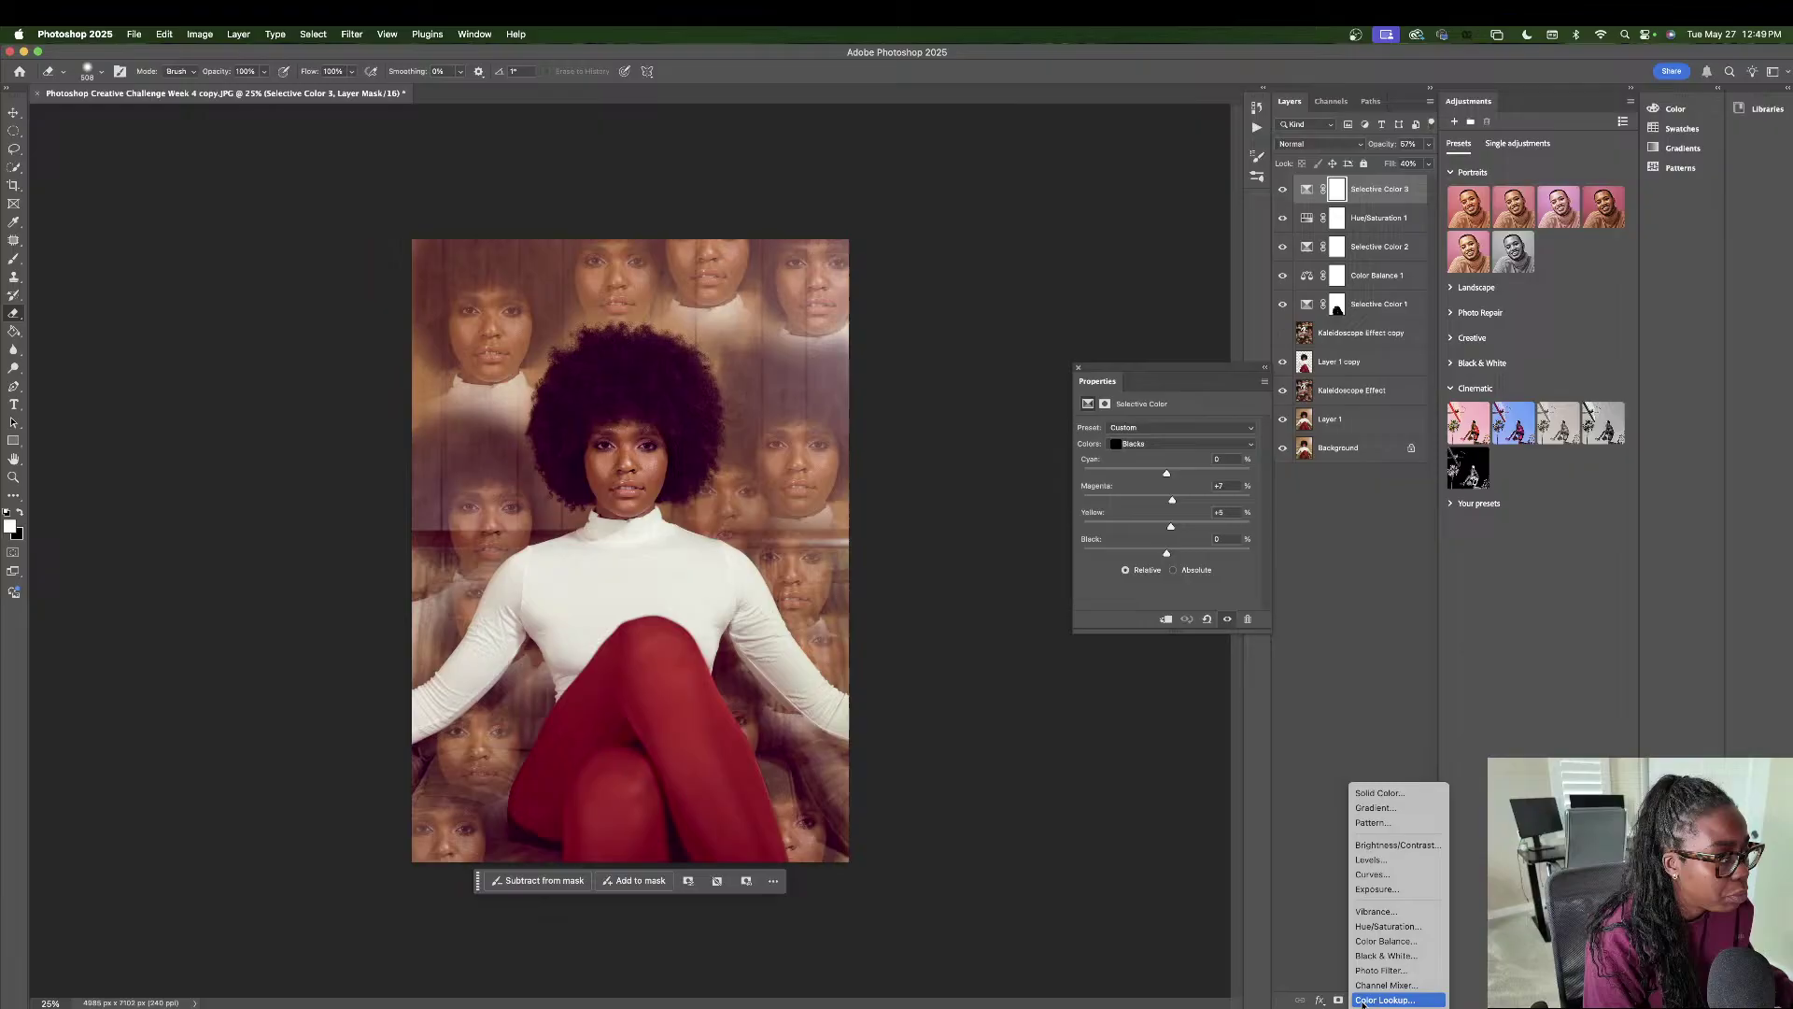
left_click(1398, 865)
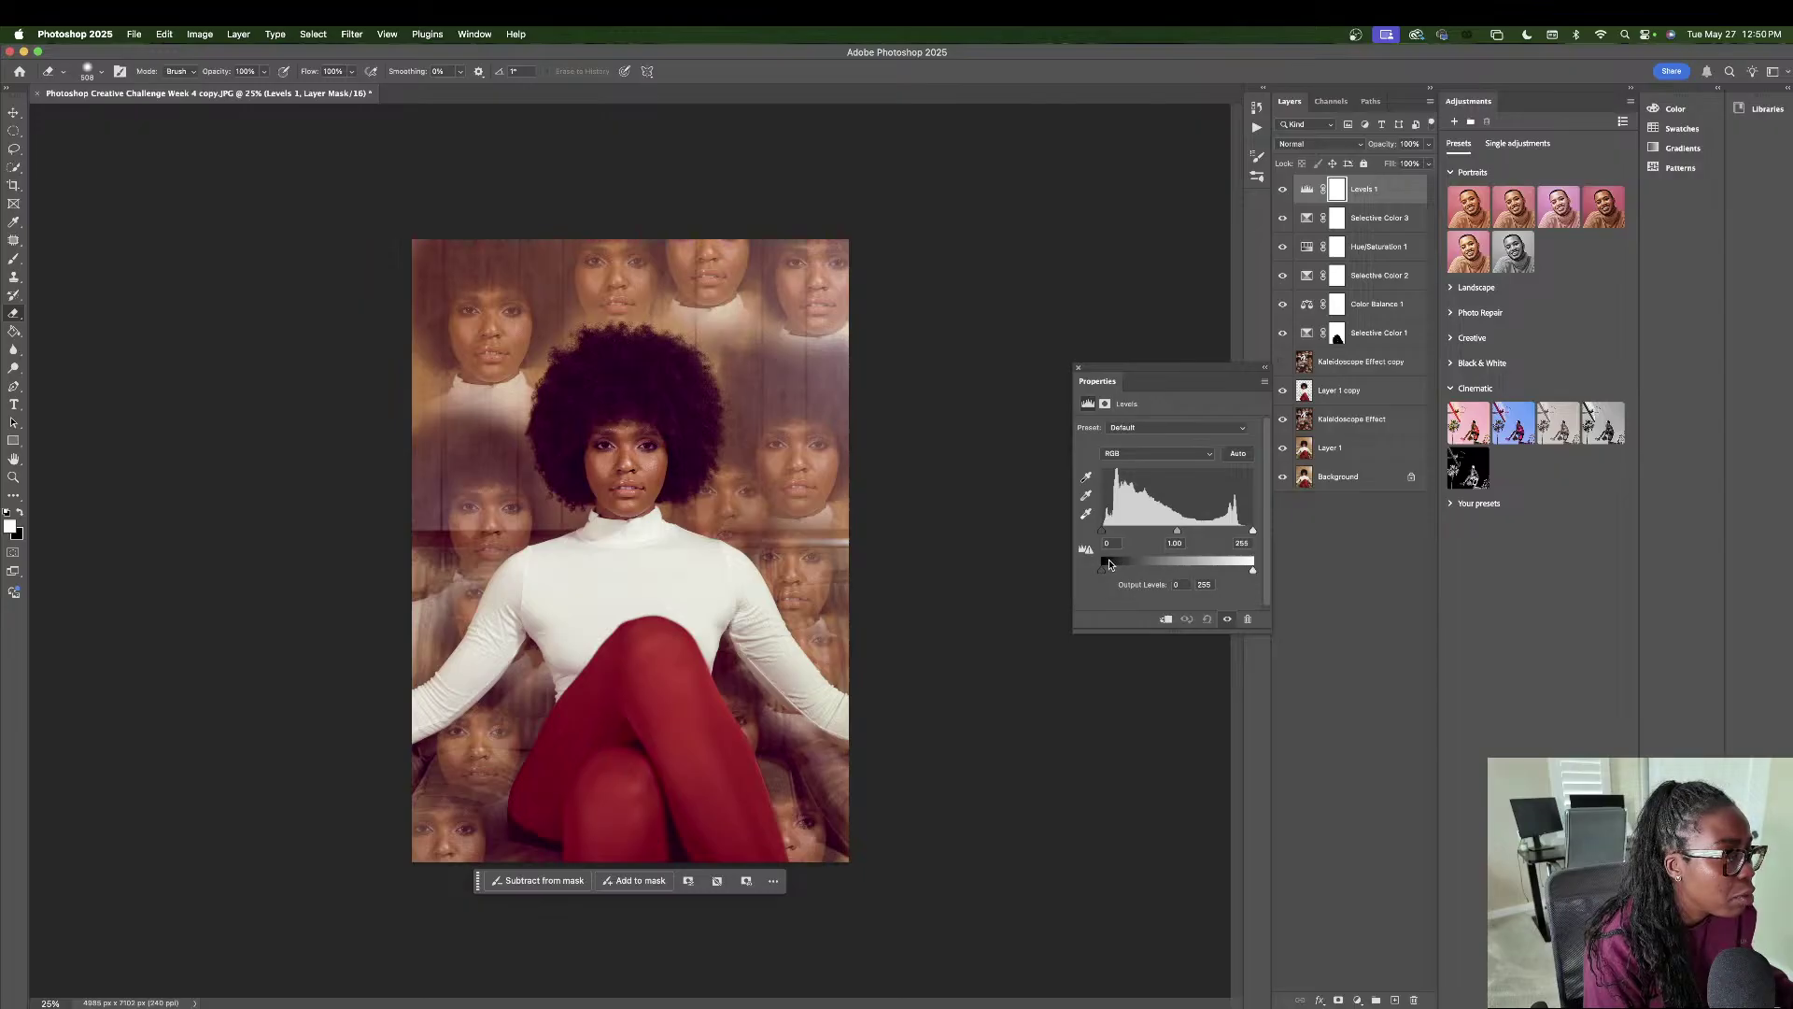
left_click_drag(1178, 532, 1103, 531)
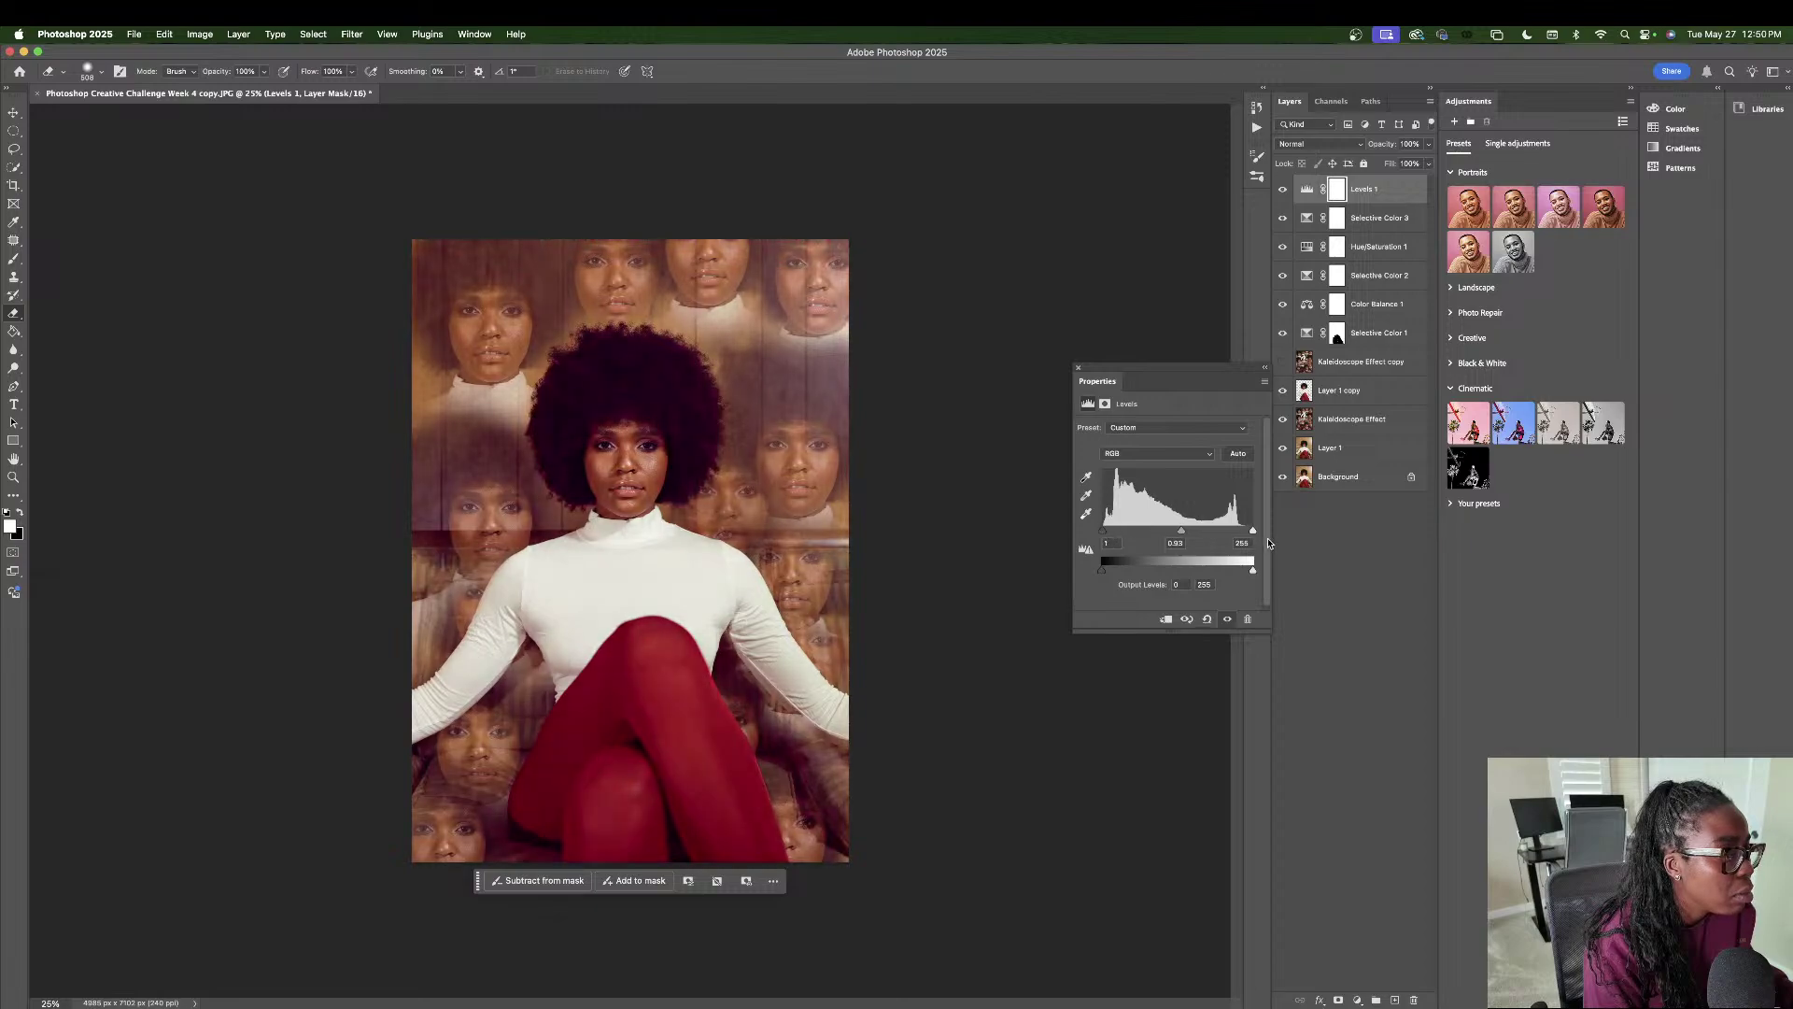
left_click_drag(1254, 533, 1176, 534)
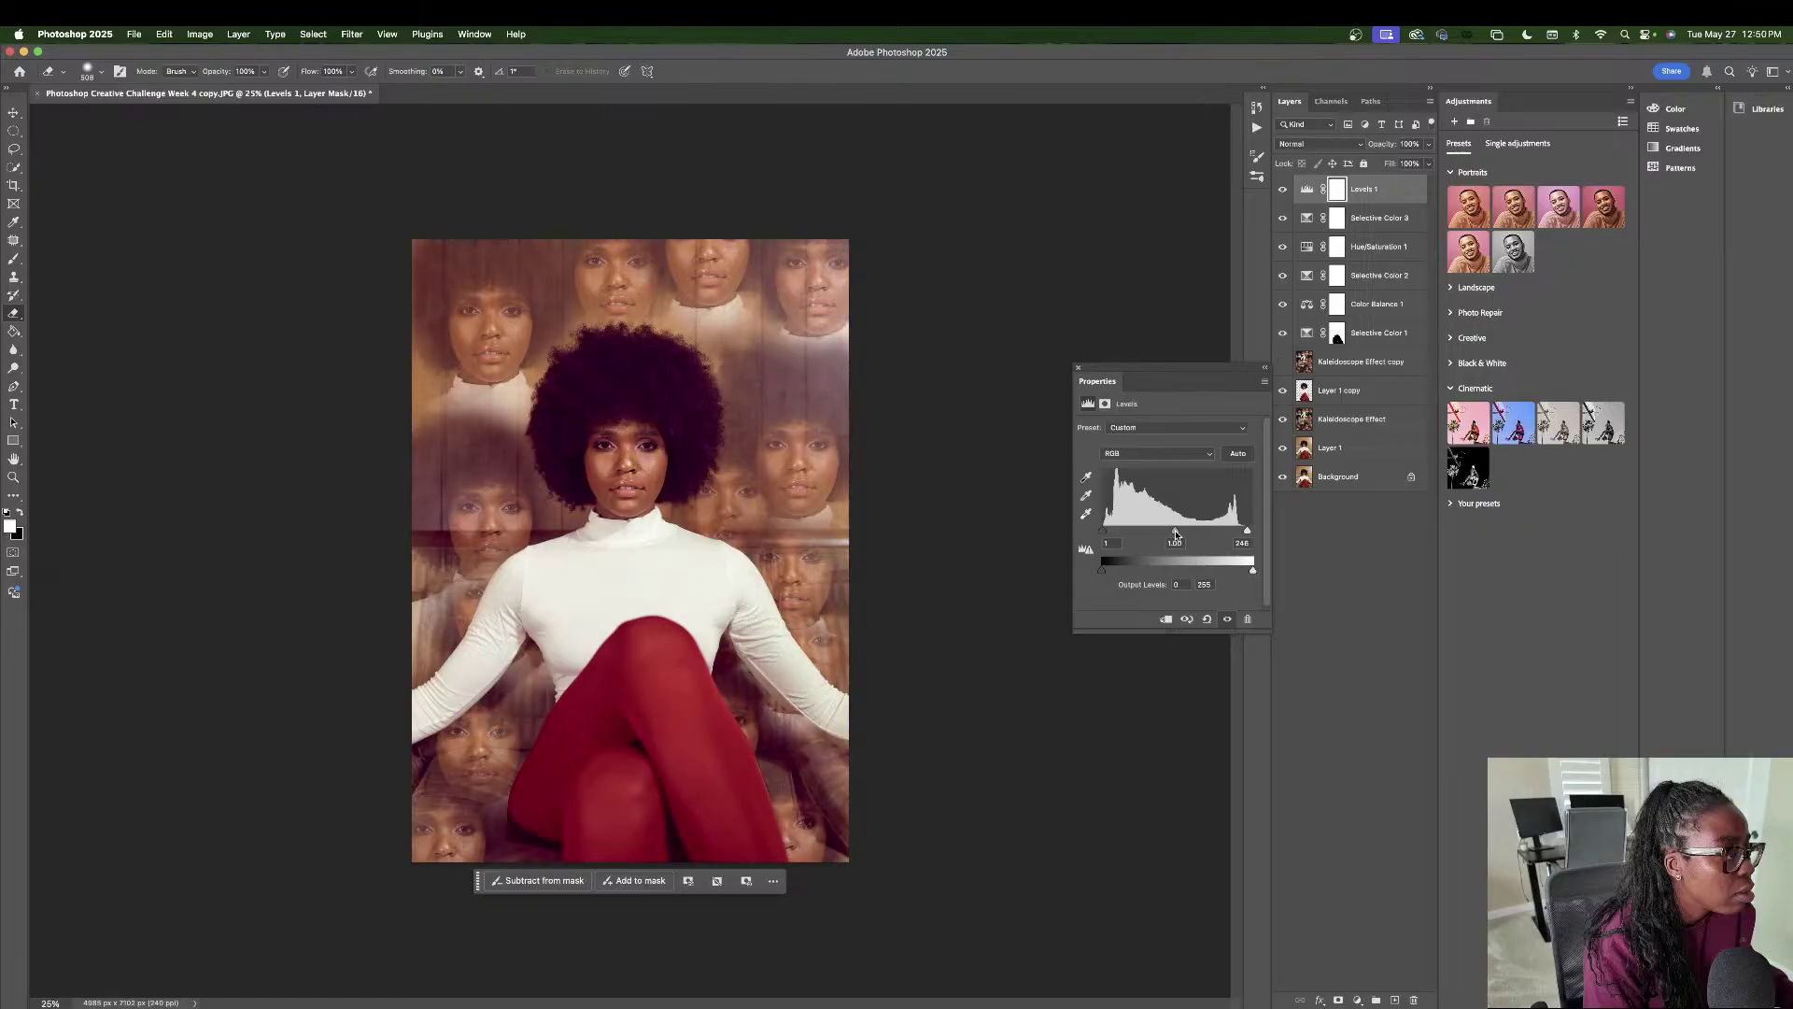
left_click(1429, 145)
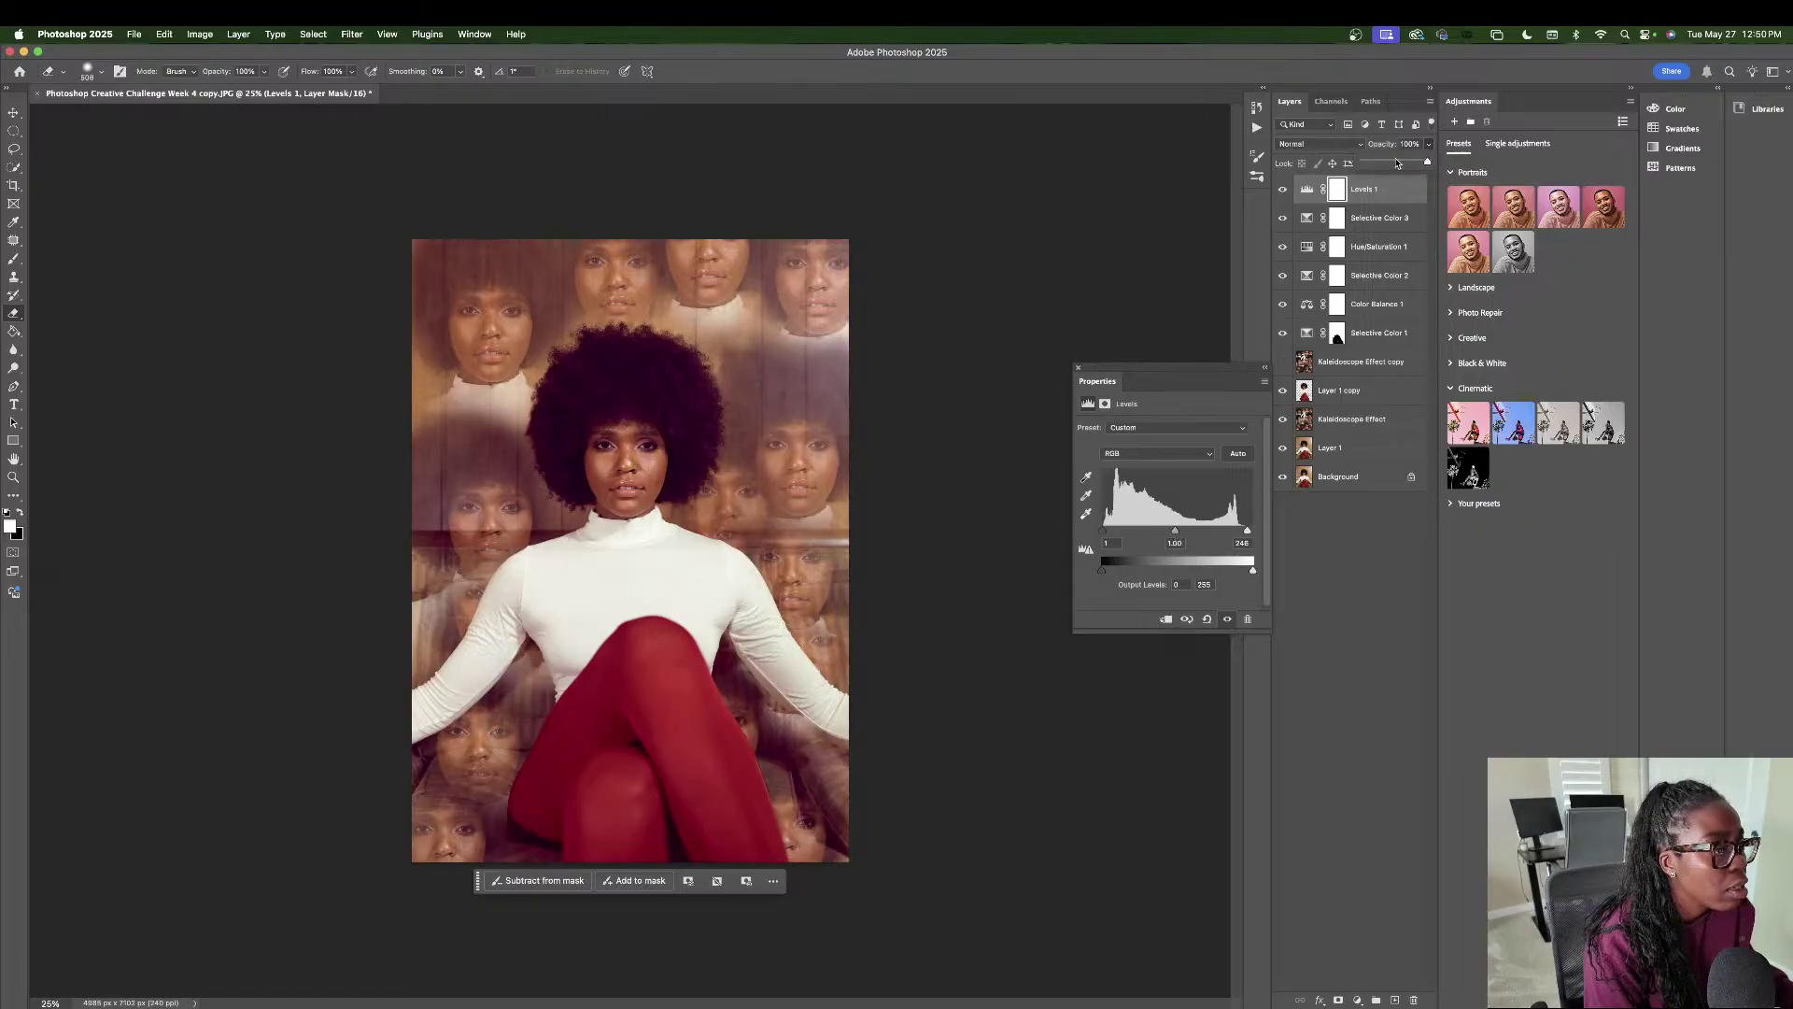
left_click_drag(1398, 163, 1387, 164)
- Add a Solid Color fill layer in a warm yellow-orange on top of the layer stack
left_click(1357, 999)
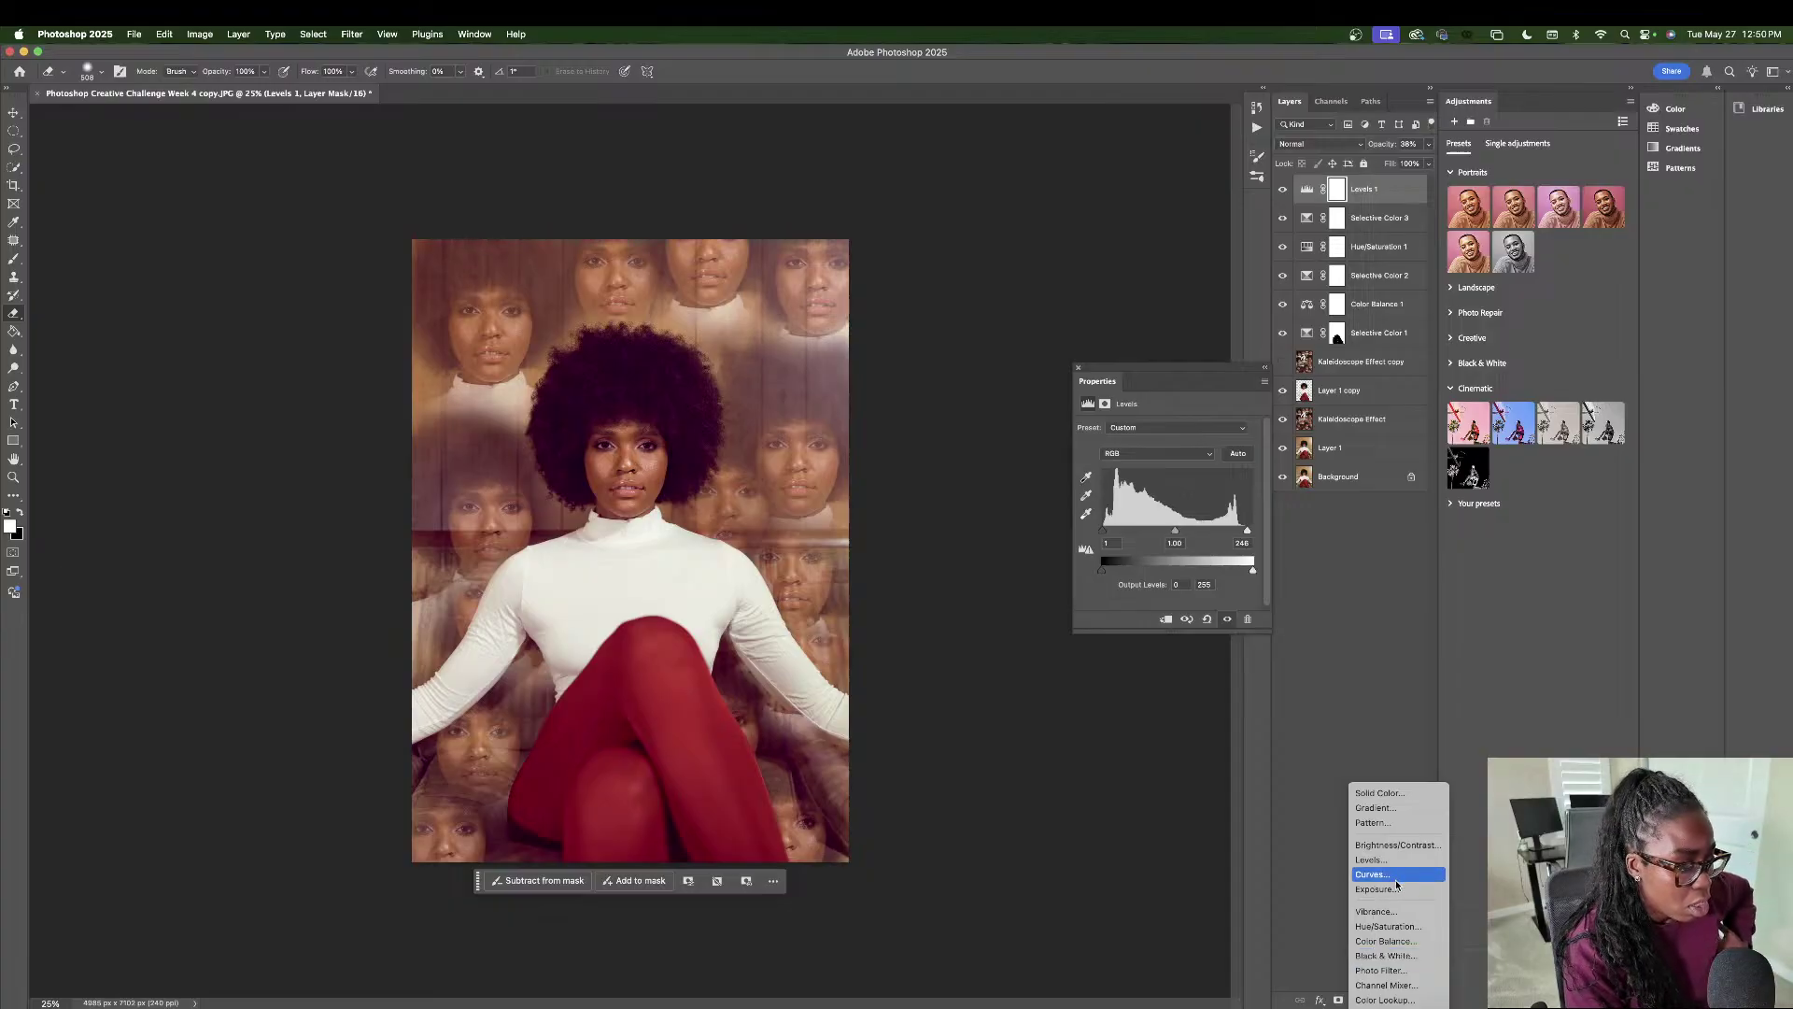
left_click(1422, 795)
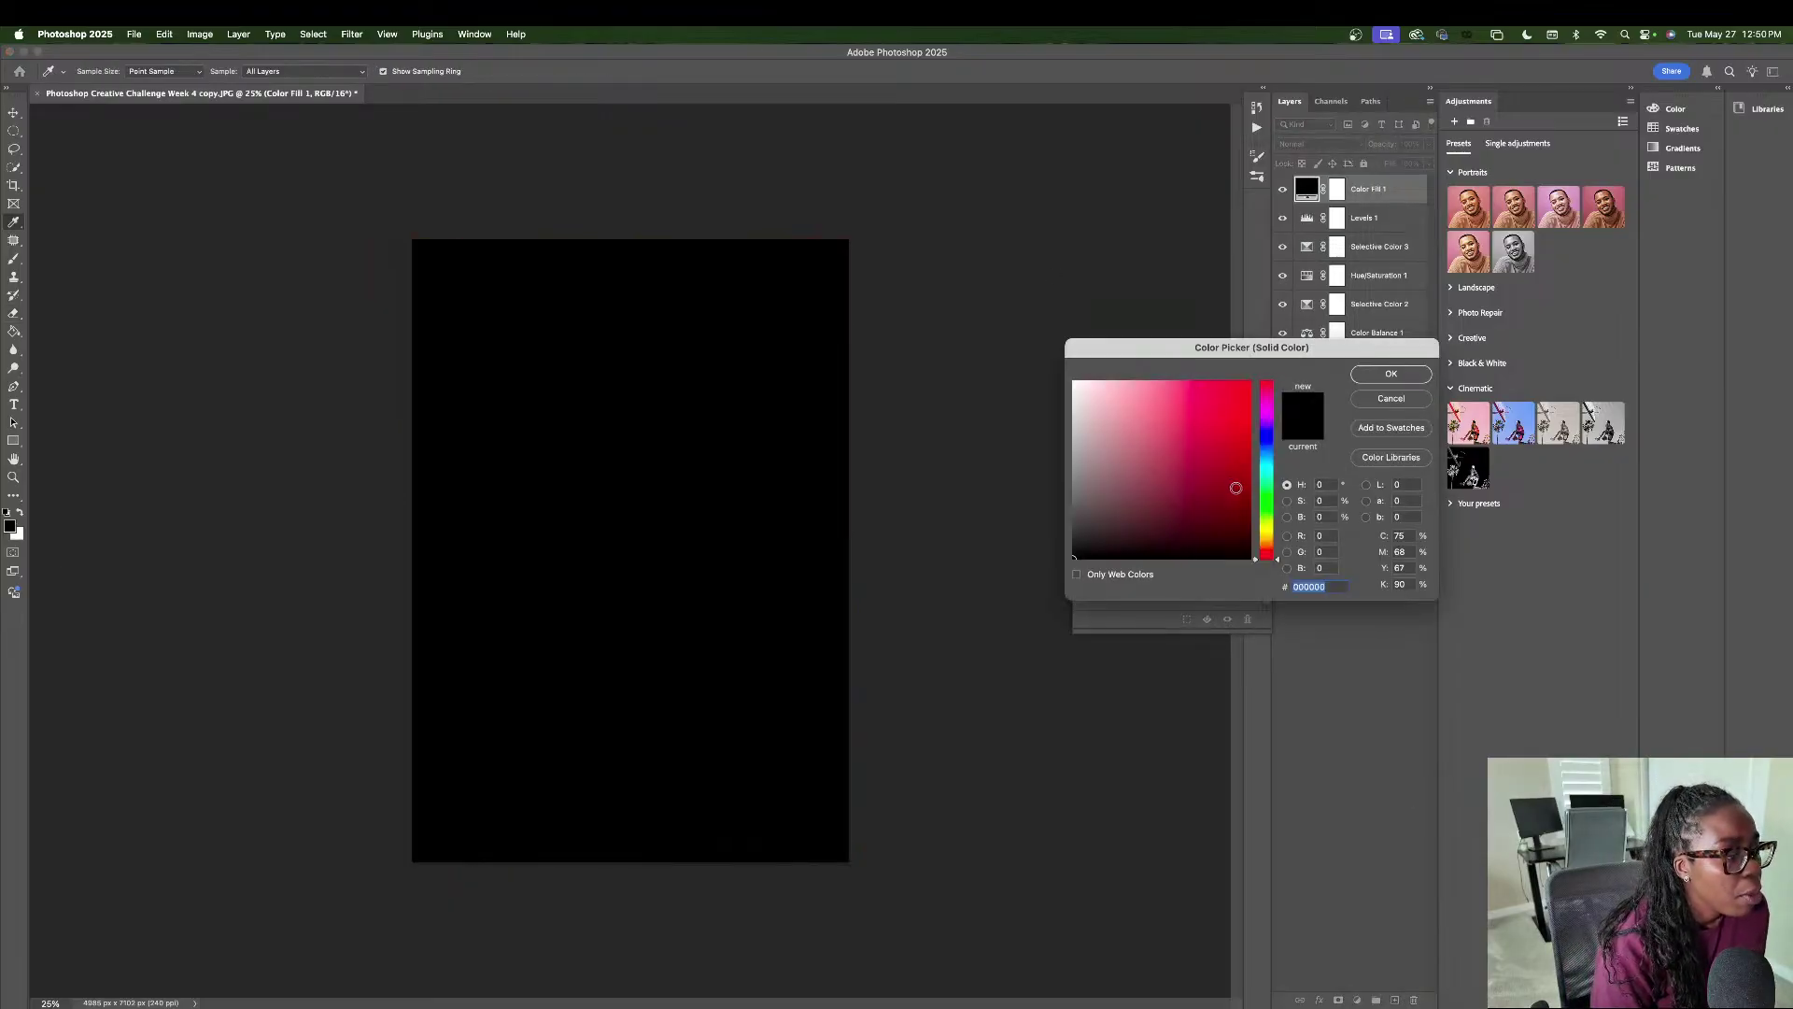
left_click(1267, 538)
mouse_move(1222, 423)
left_mouse_down()
mouse_move(1205, 423)
mouse_move(1214, 407)
left_mouse_up()
left_click(1391, 374)
- Try the Lighten blend mode on the yellow-orange fill layer with 50% opacity and 42% fill
left_click(1317, 144)
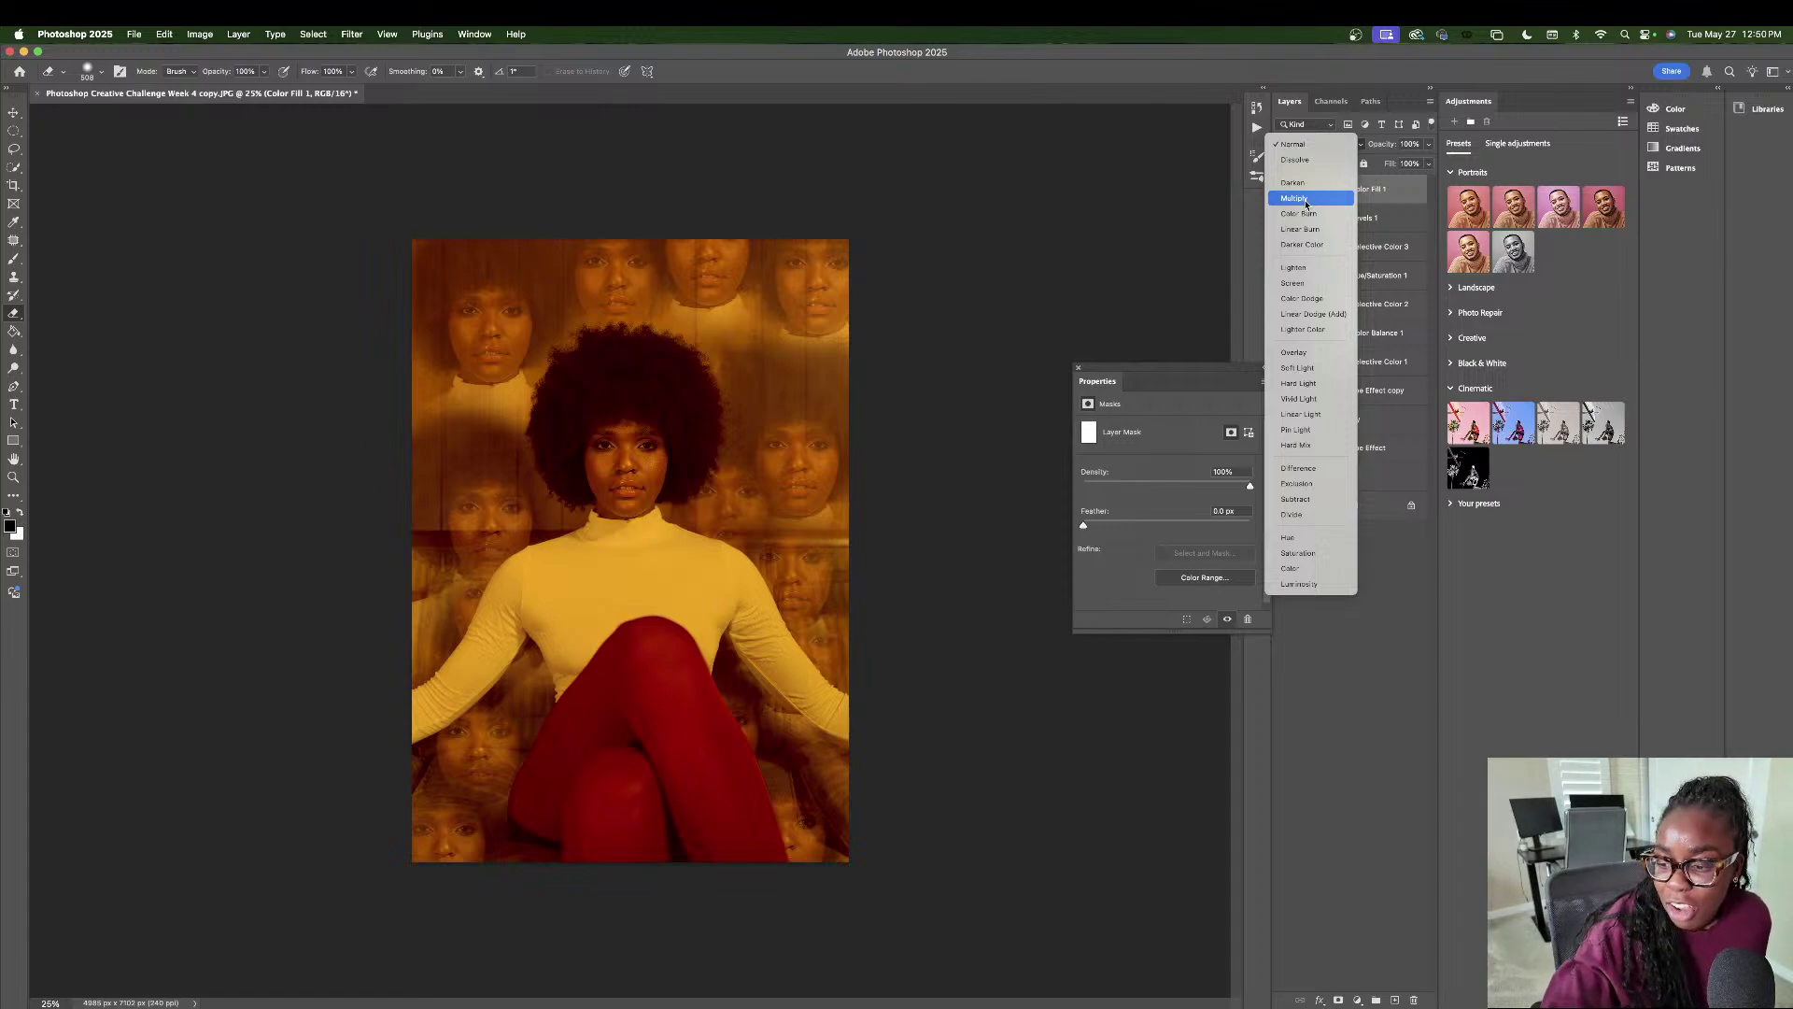
left_click(1307, 267)
left_click(1430, 147)
left_click(1395, 162)
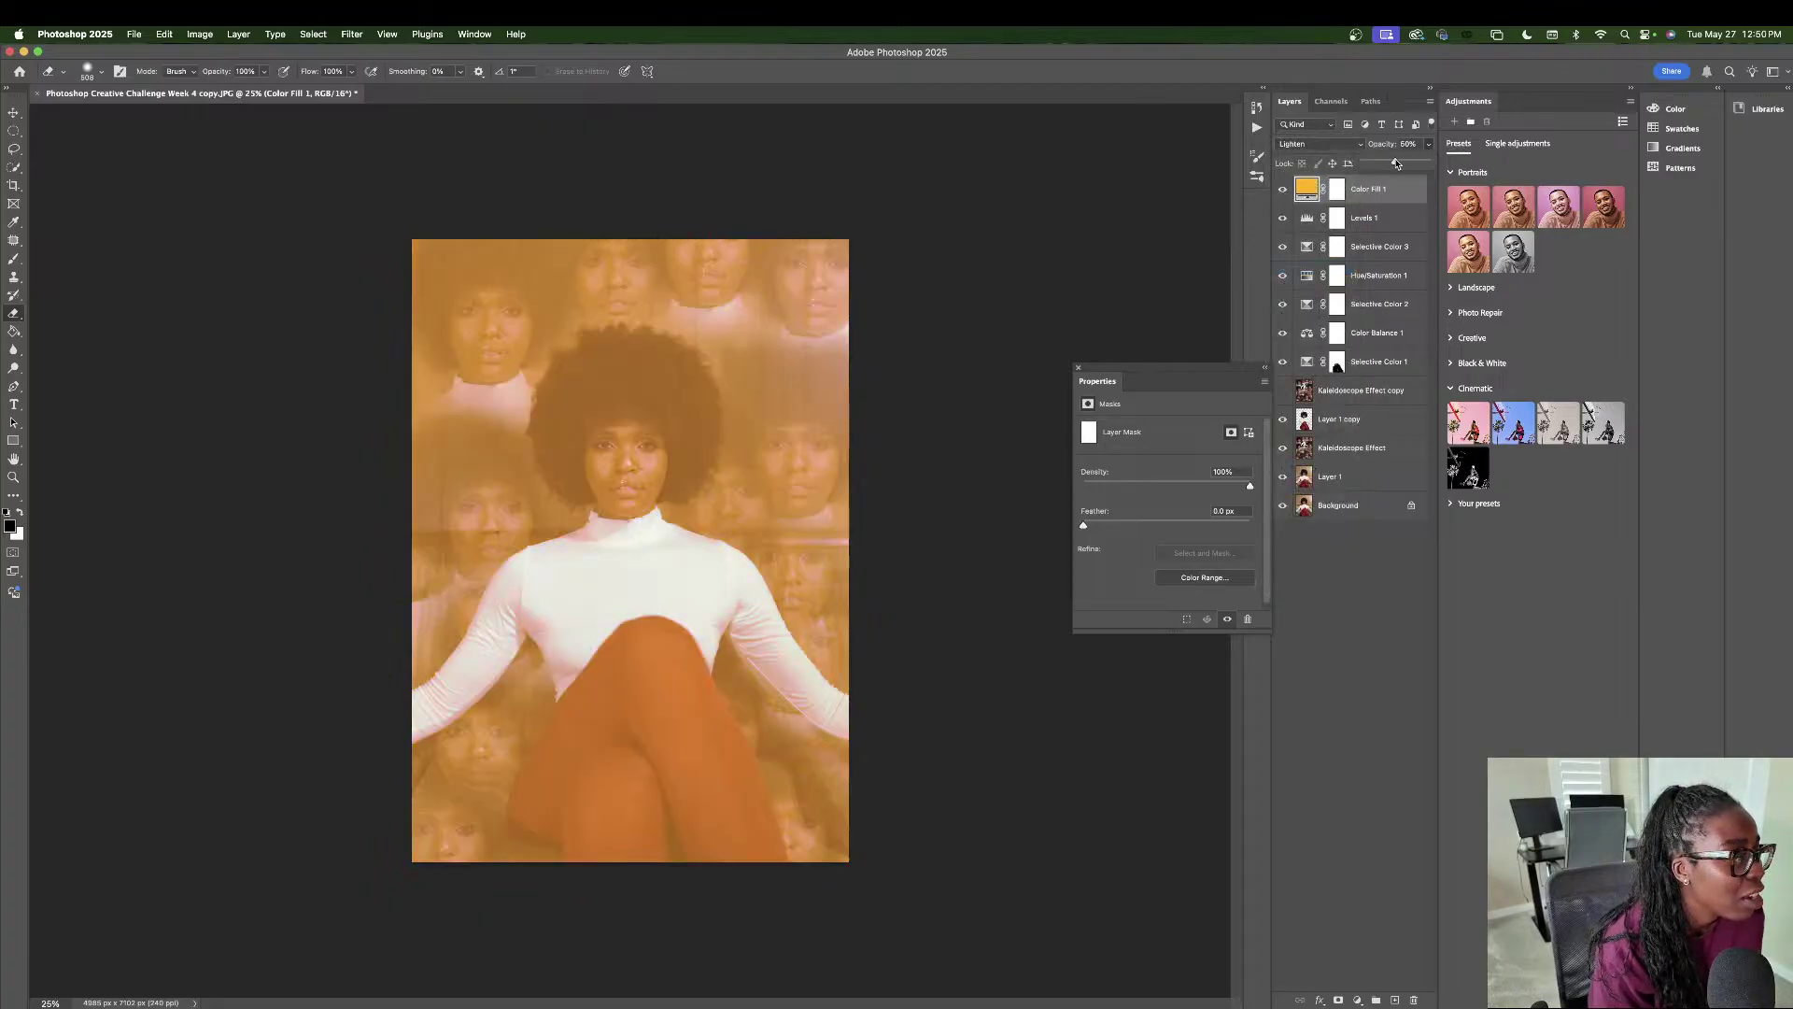
left_click(1430, 166)
left_click(1430, 166)
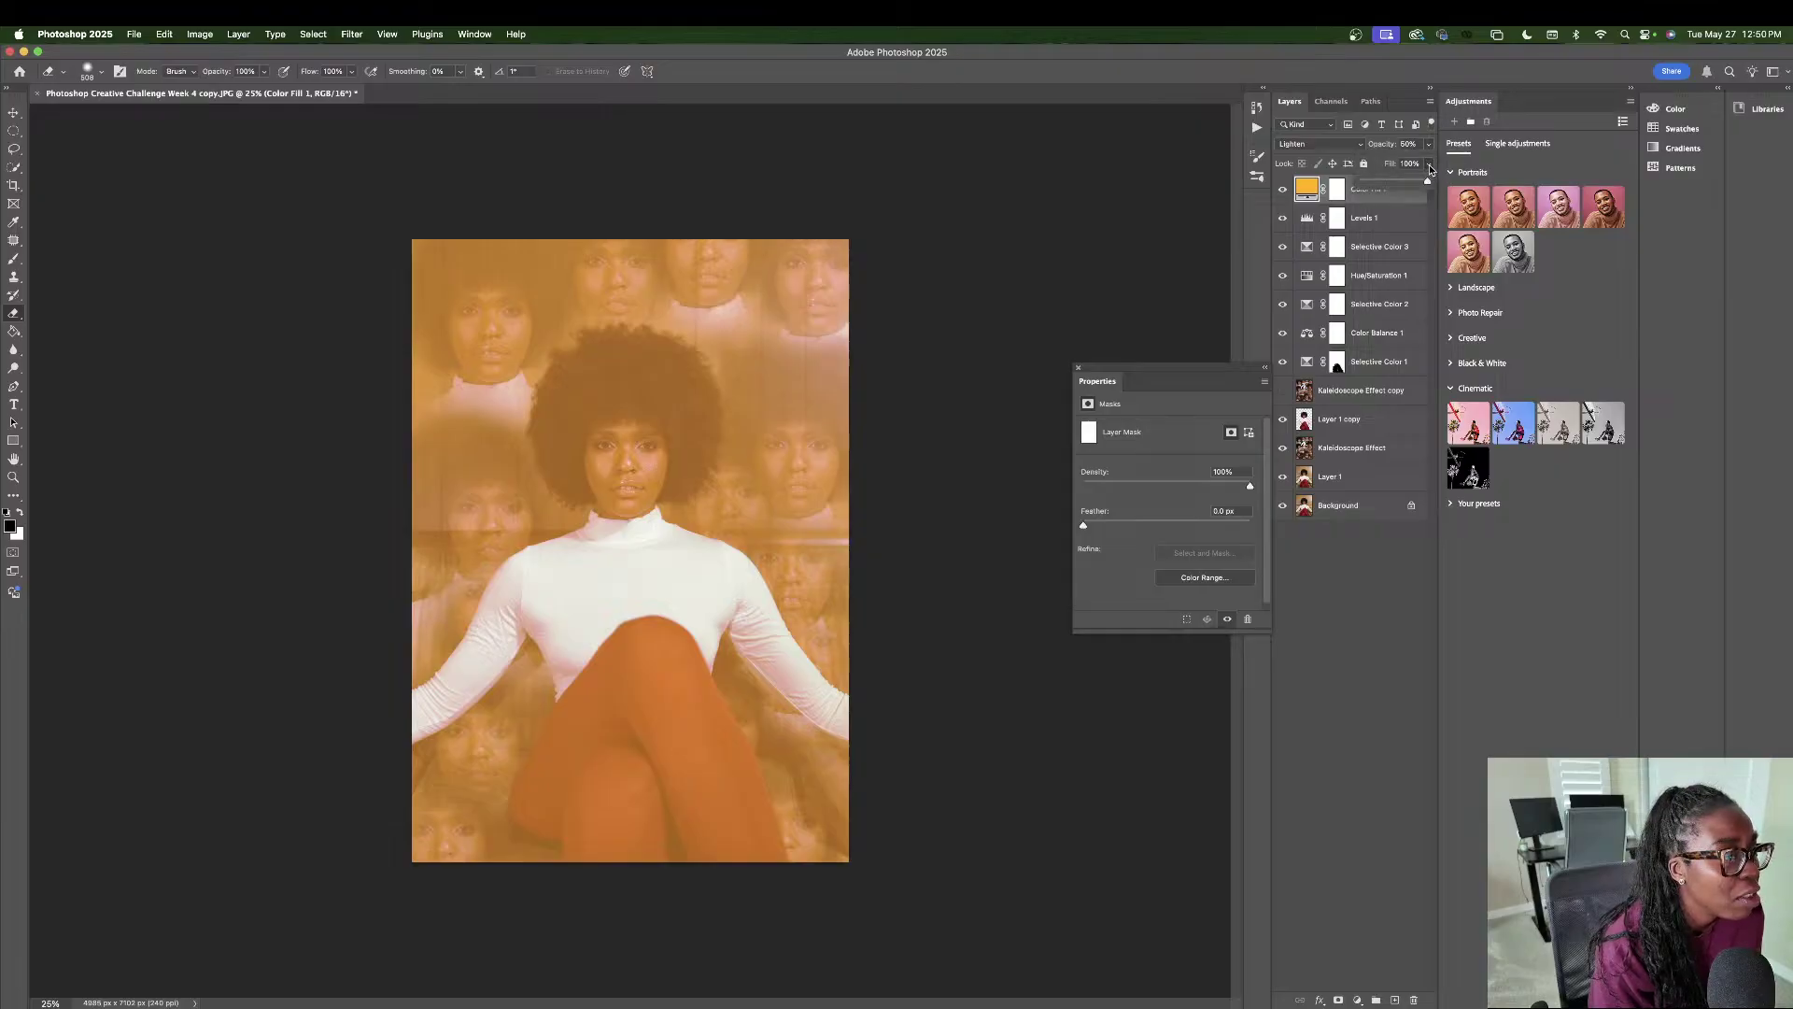
left_click(1392, 182)
left_click_drag(1392, 182, 1391, 183)
- Blend the yellow-orange fill layer in Multiply mode with 77% opacity and 26% fill
left_click(1343, 146)
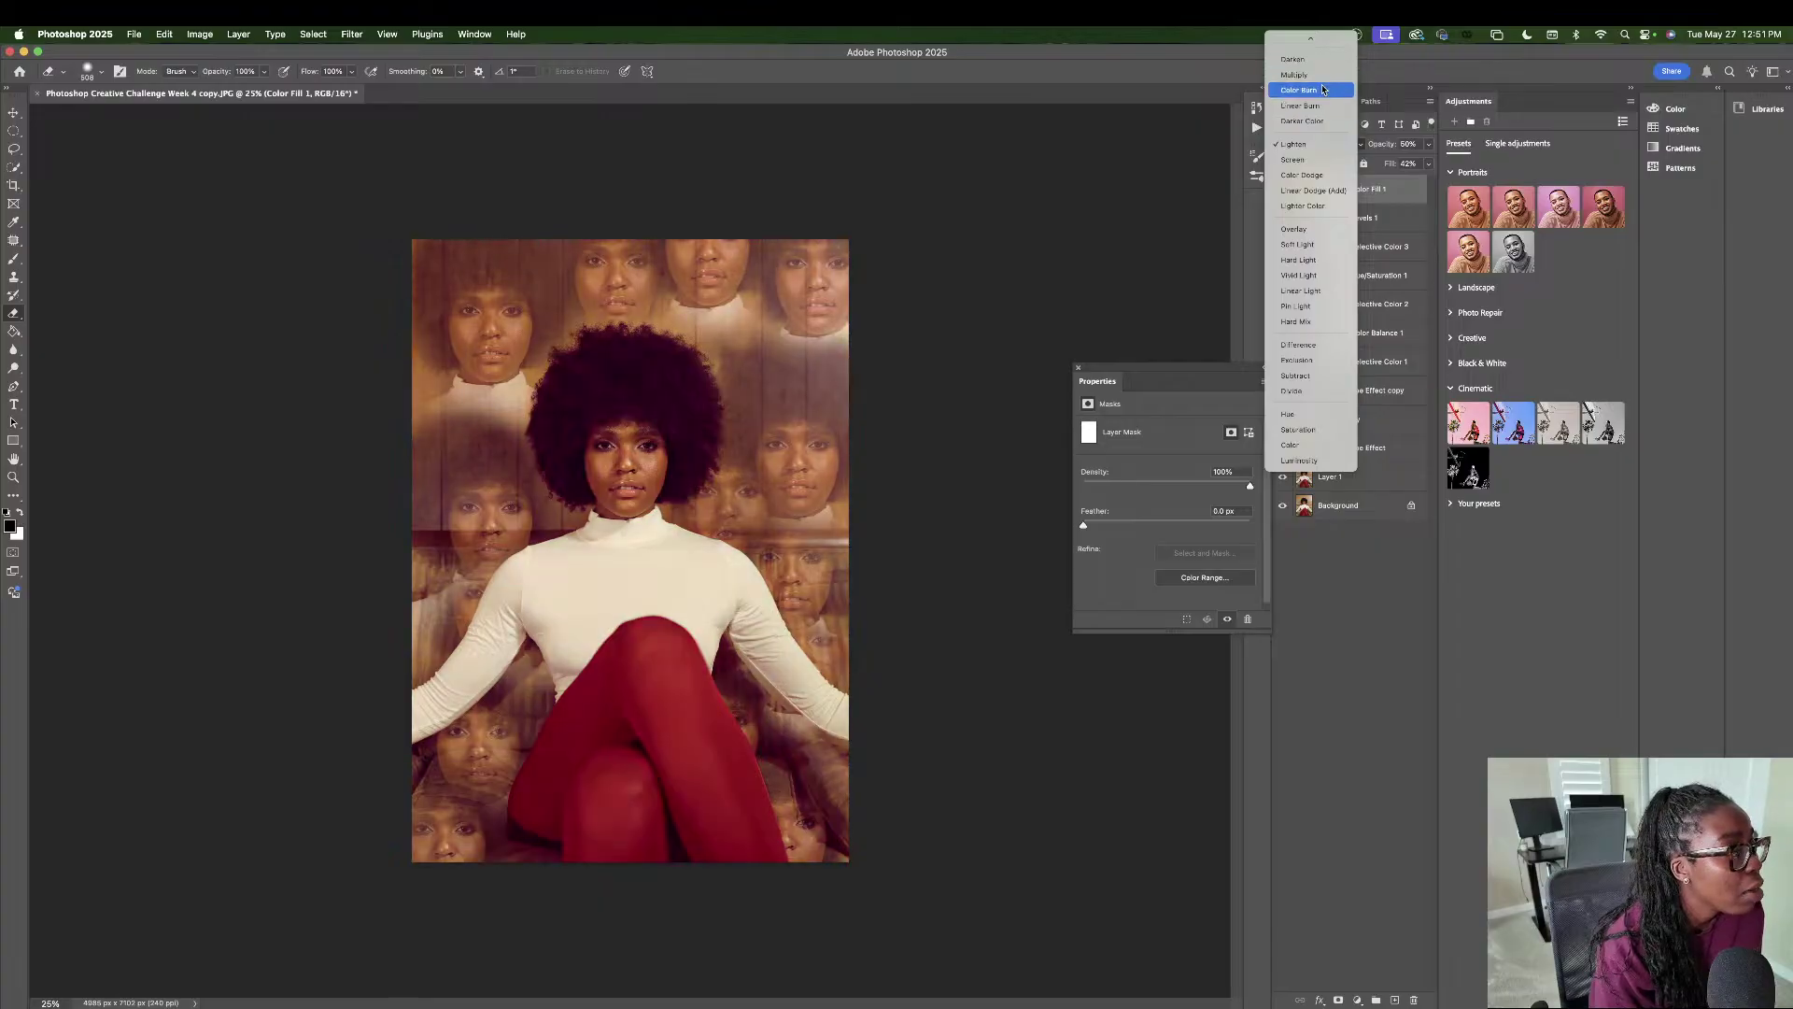
left_click(1320, 77)
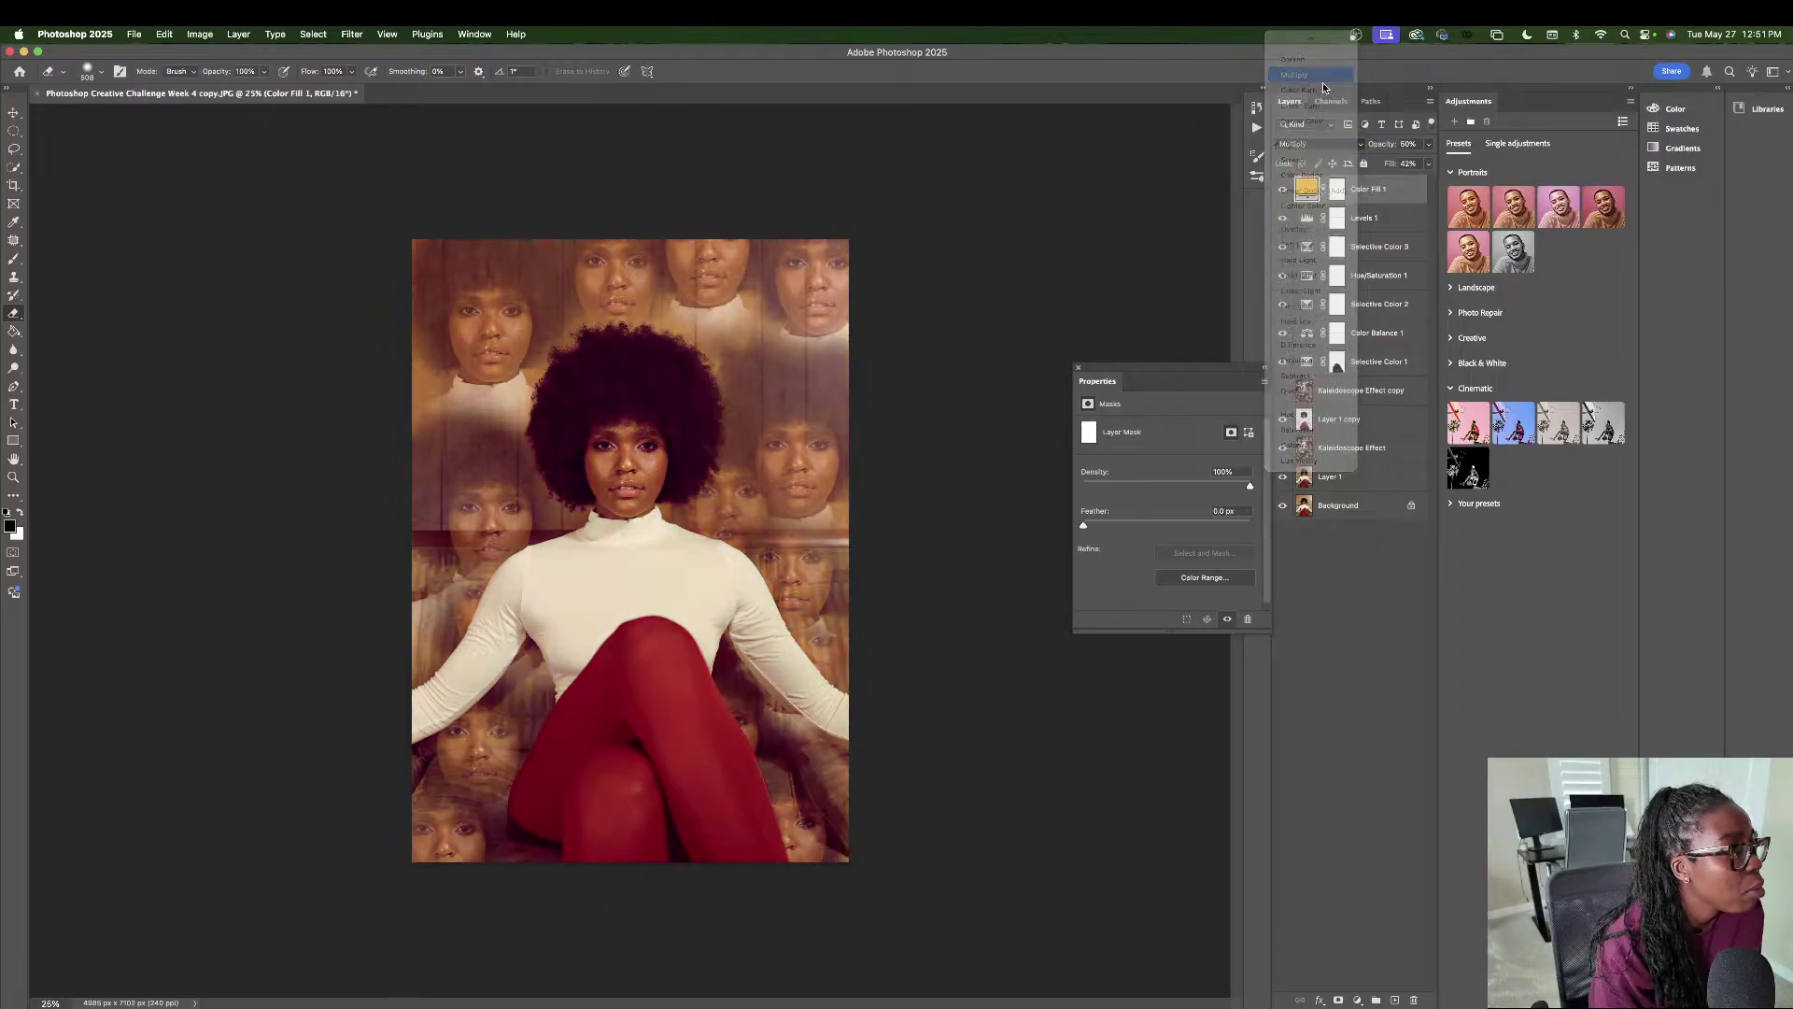
left_click(1428, 144)
left_click_drag(1393, 162, 1413, 163)
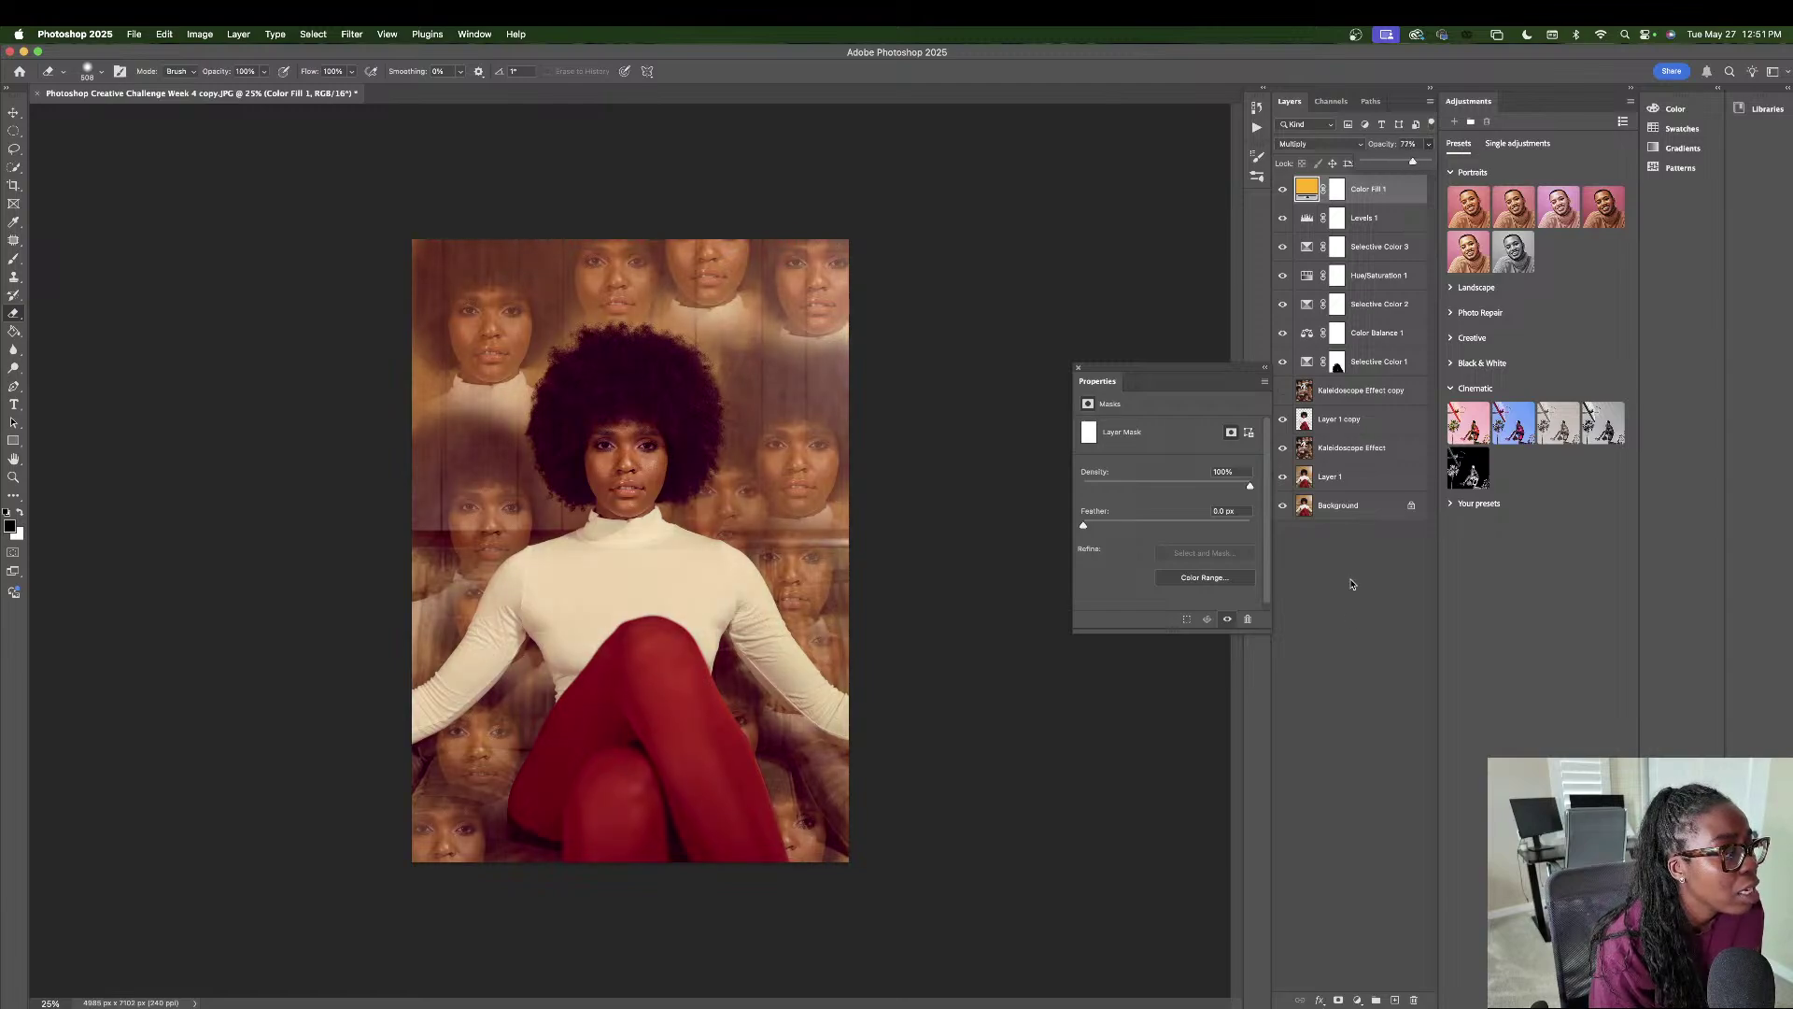
left_click(1353, 627)
left_click(1385, 187)
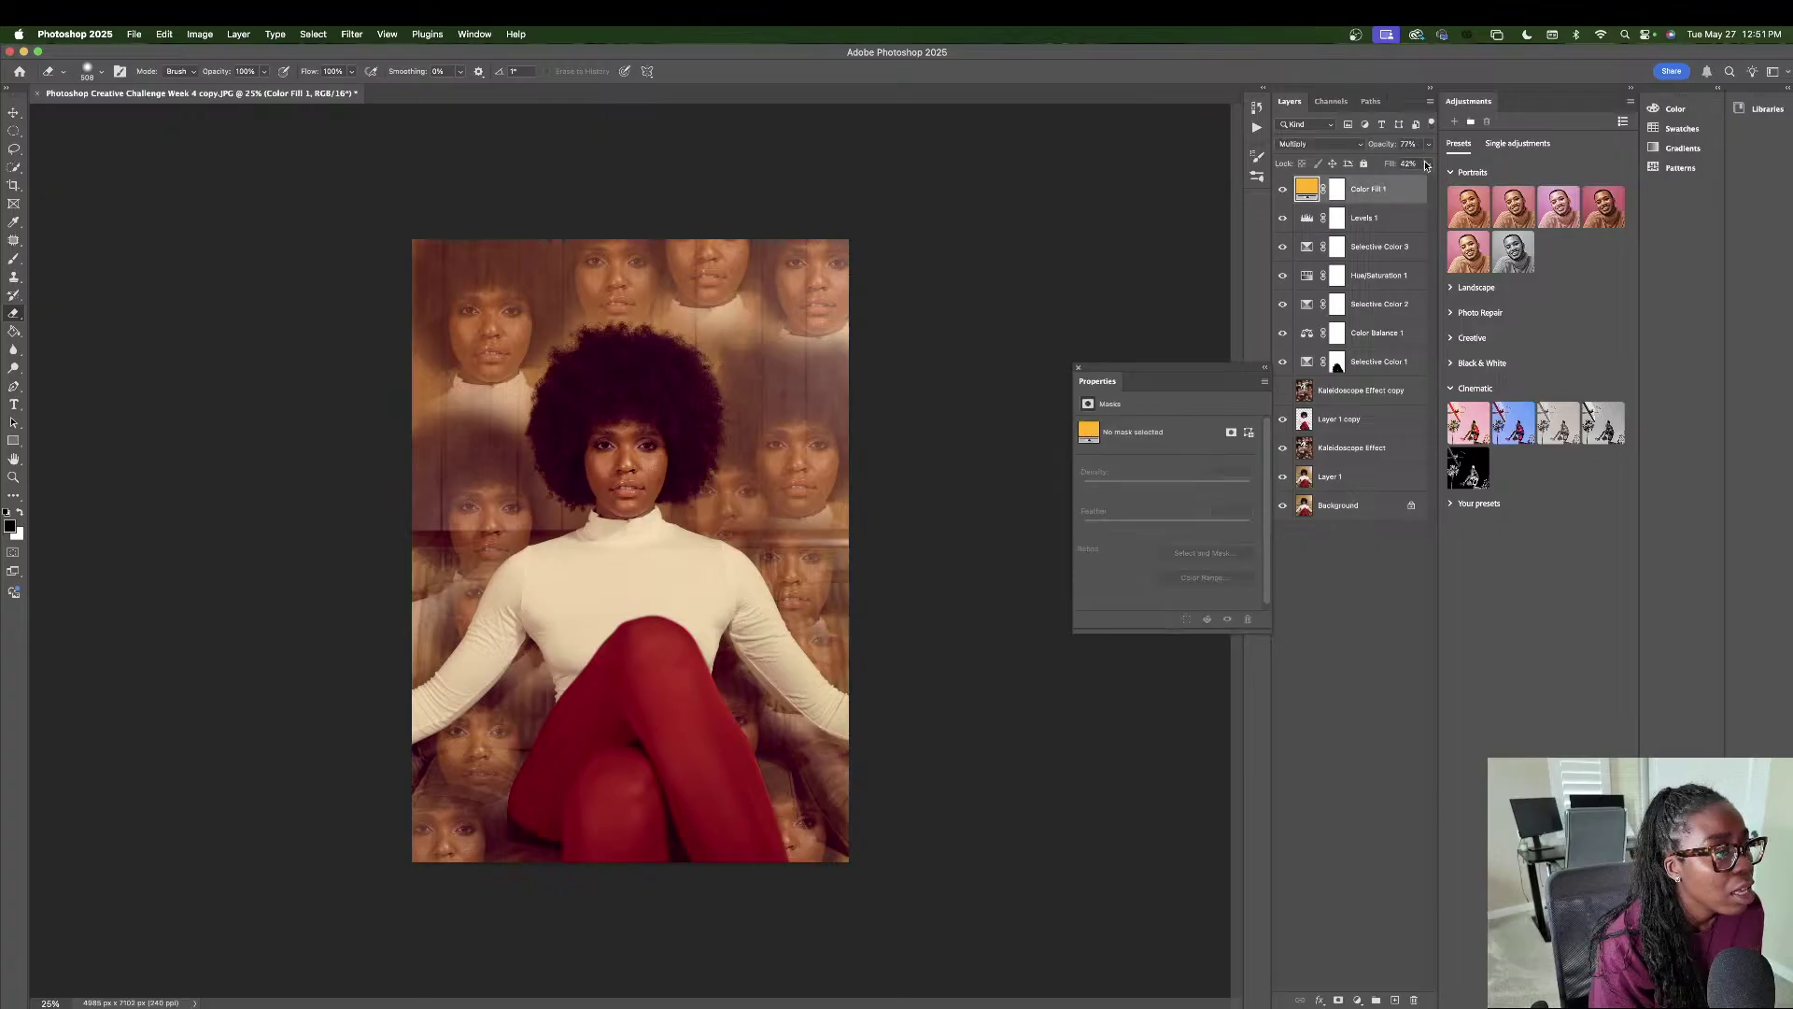
left_click(1448, 172)
left_click(1429, 163)
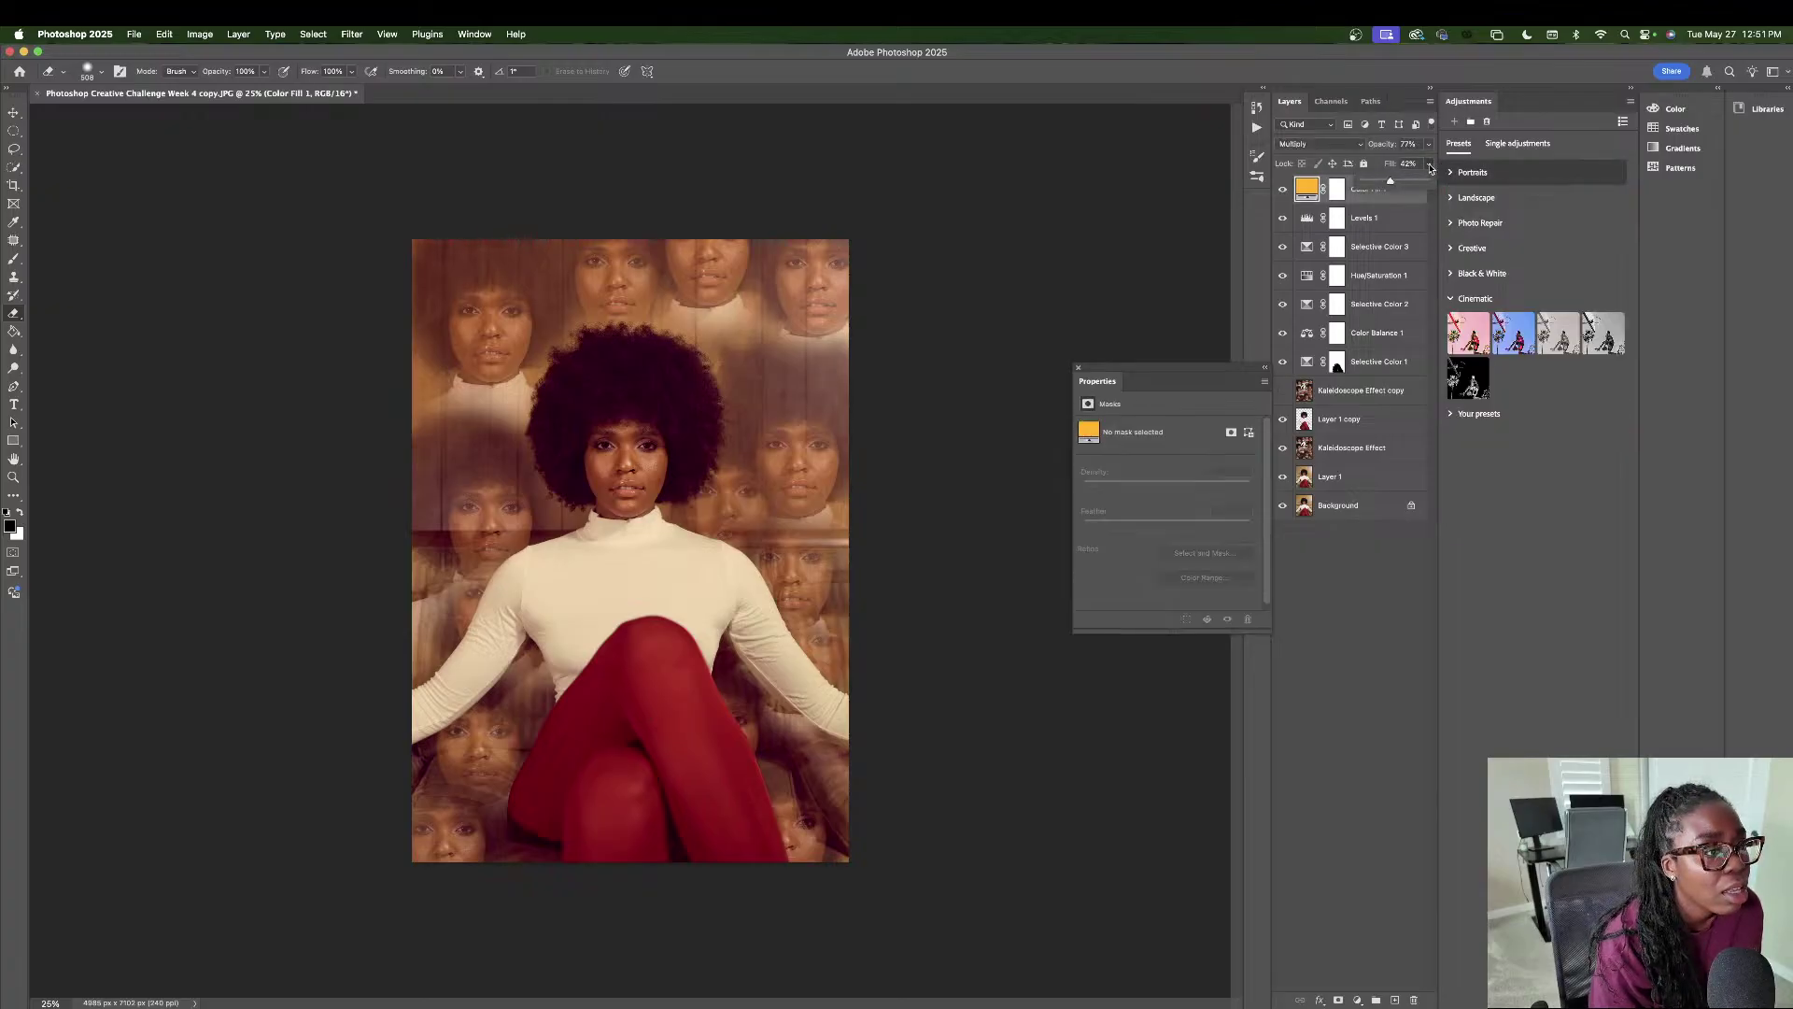
left_click_drag(1391, 181, 1379, 182)
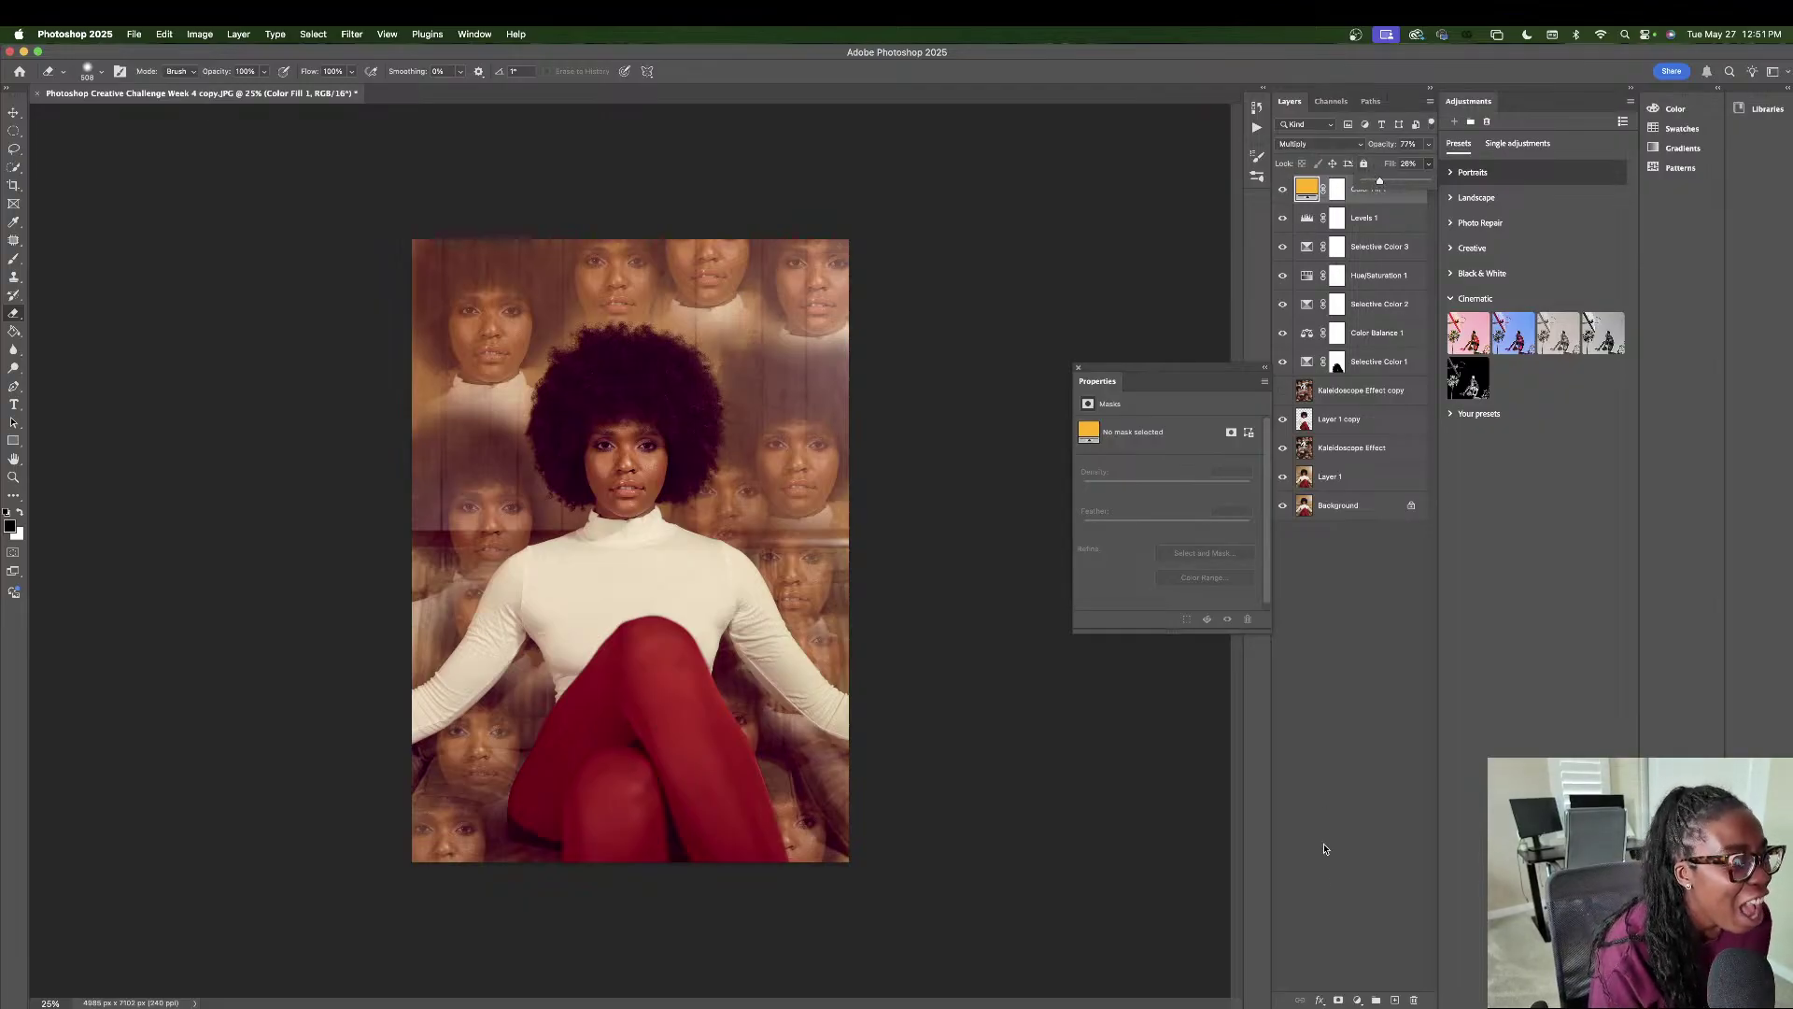
- Add another Selective Color adjustment layer and set its Reds to Cyan +4, Magenta -11 and Yellow +4
left_click(1362, 1002)
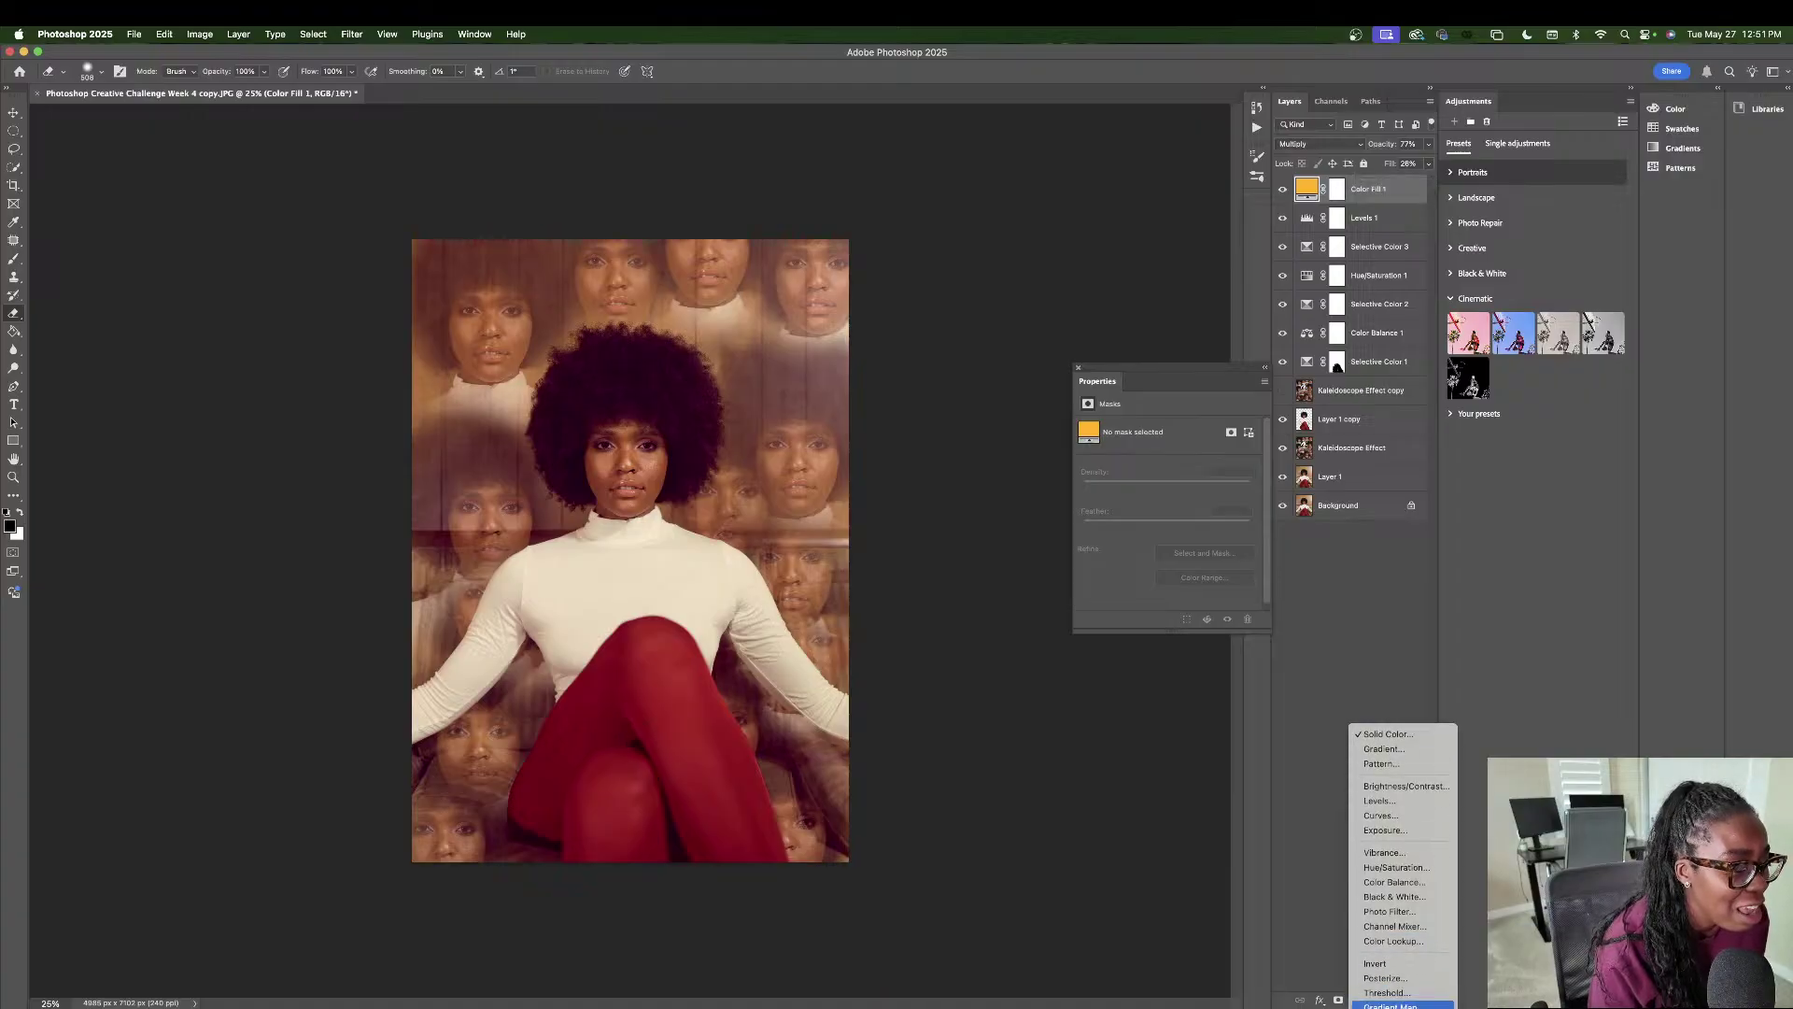
left_click(1368, 1001)
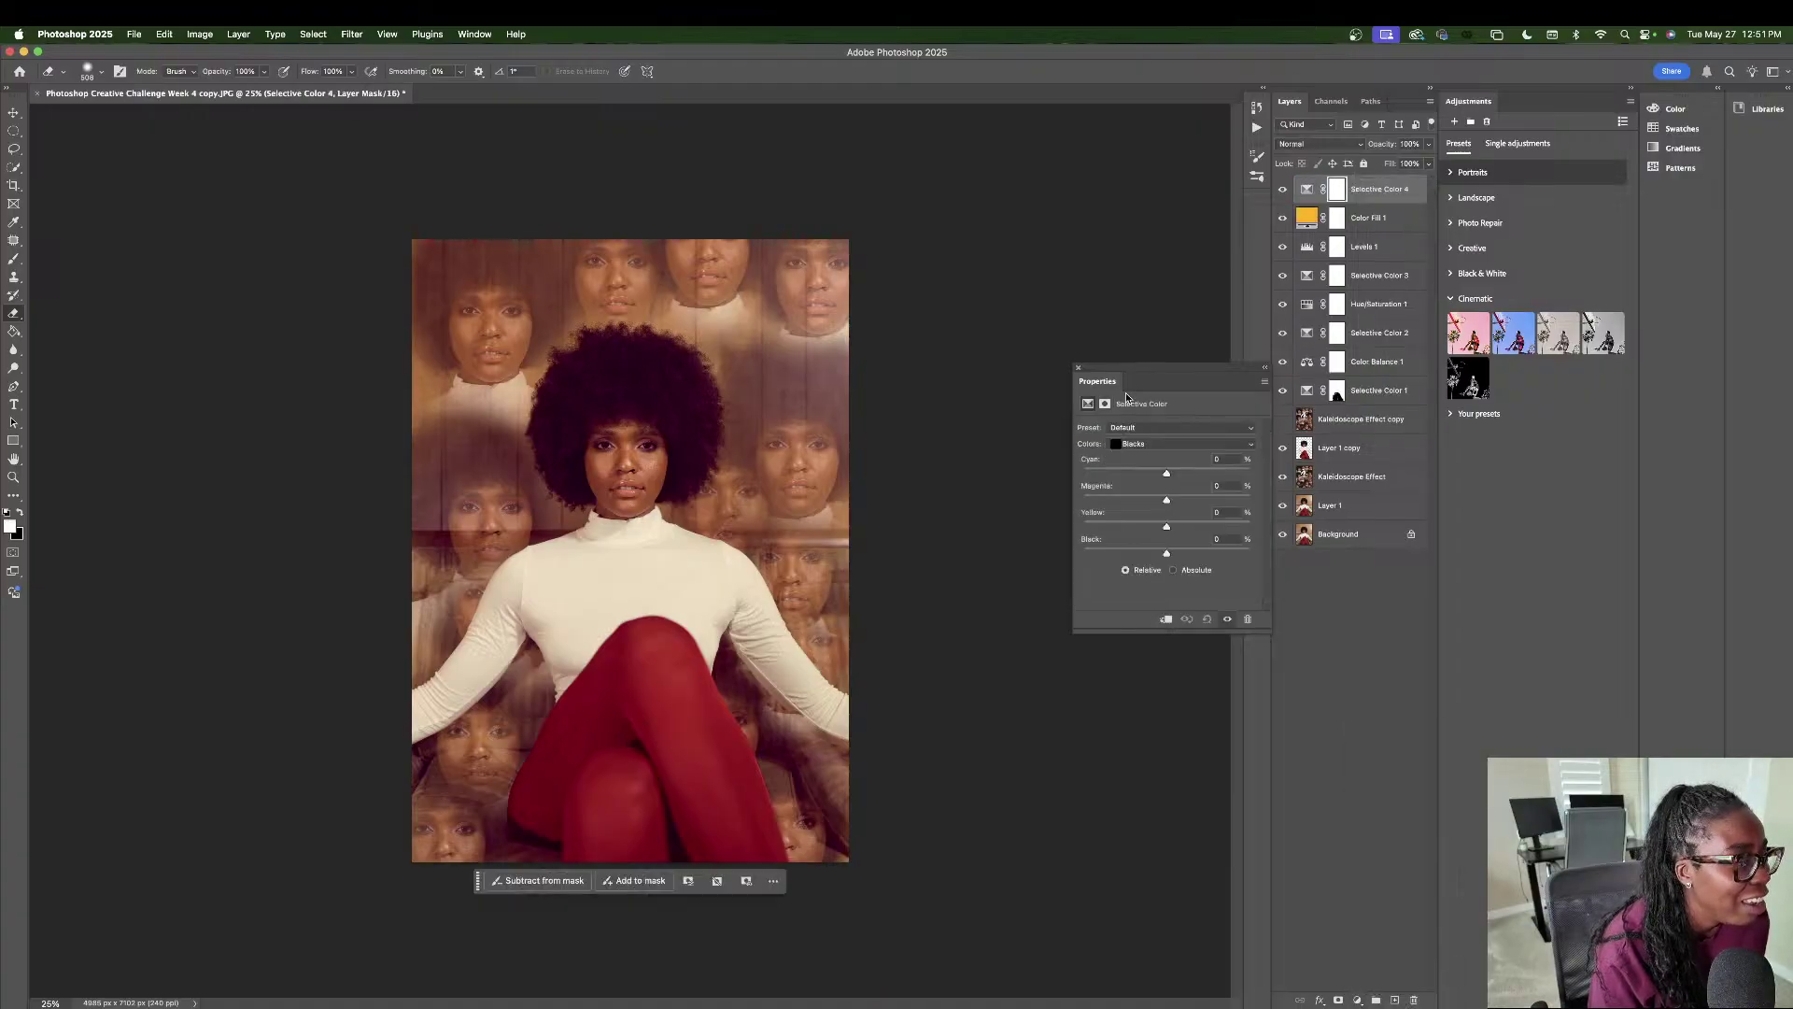
left_click(1172, 445)
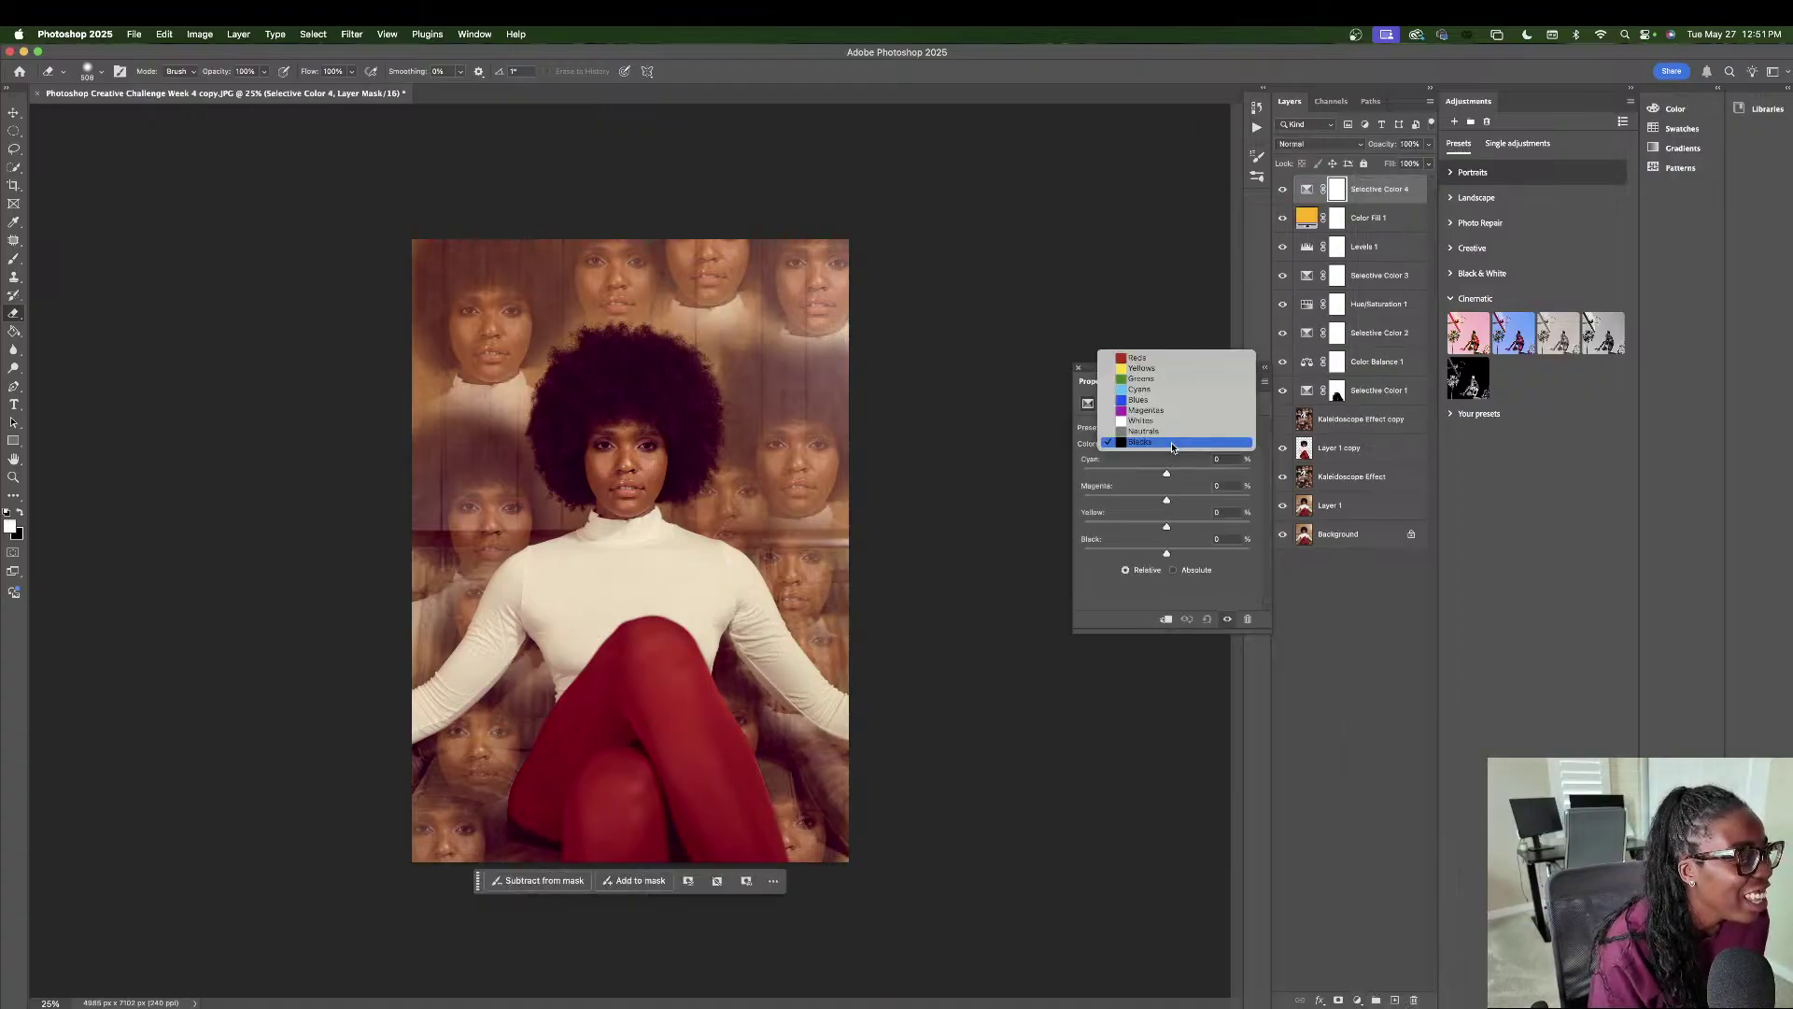
left_click(1159, 363)
mouse_move(1167, 474)
left_mouse_down()
mouse_move(1154, 503)
mouse_move(1179, 530)
mouse_move(1150, 501)
mouse_move(1182, 479)
mouse_move(1159, 496)
left_mouse_up()
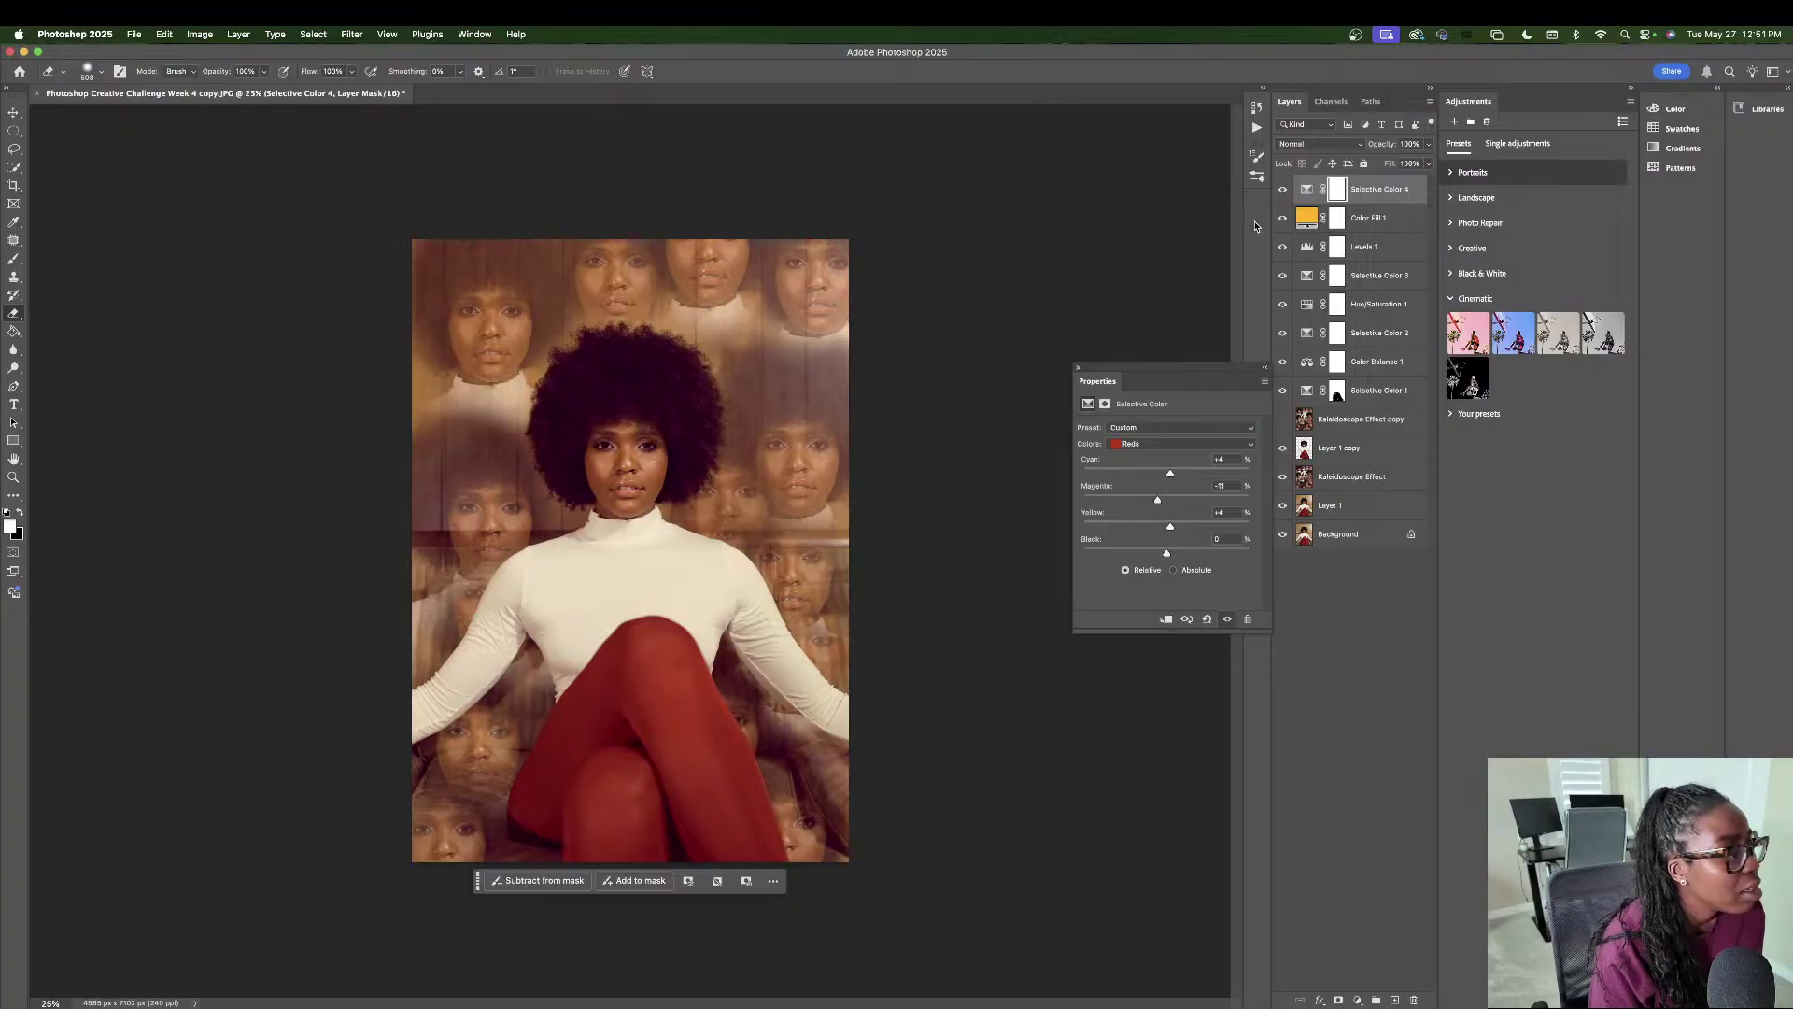
- Compare the image with and without the Reds adjustment, and group all adjustment layers from Selective Color 4 down to Selective Color 1
left_click(1282, 189)
left_click(1281, 190)
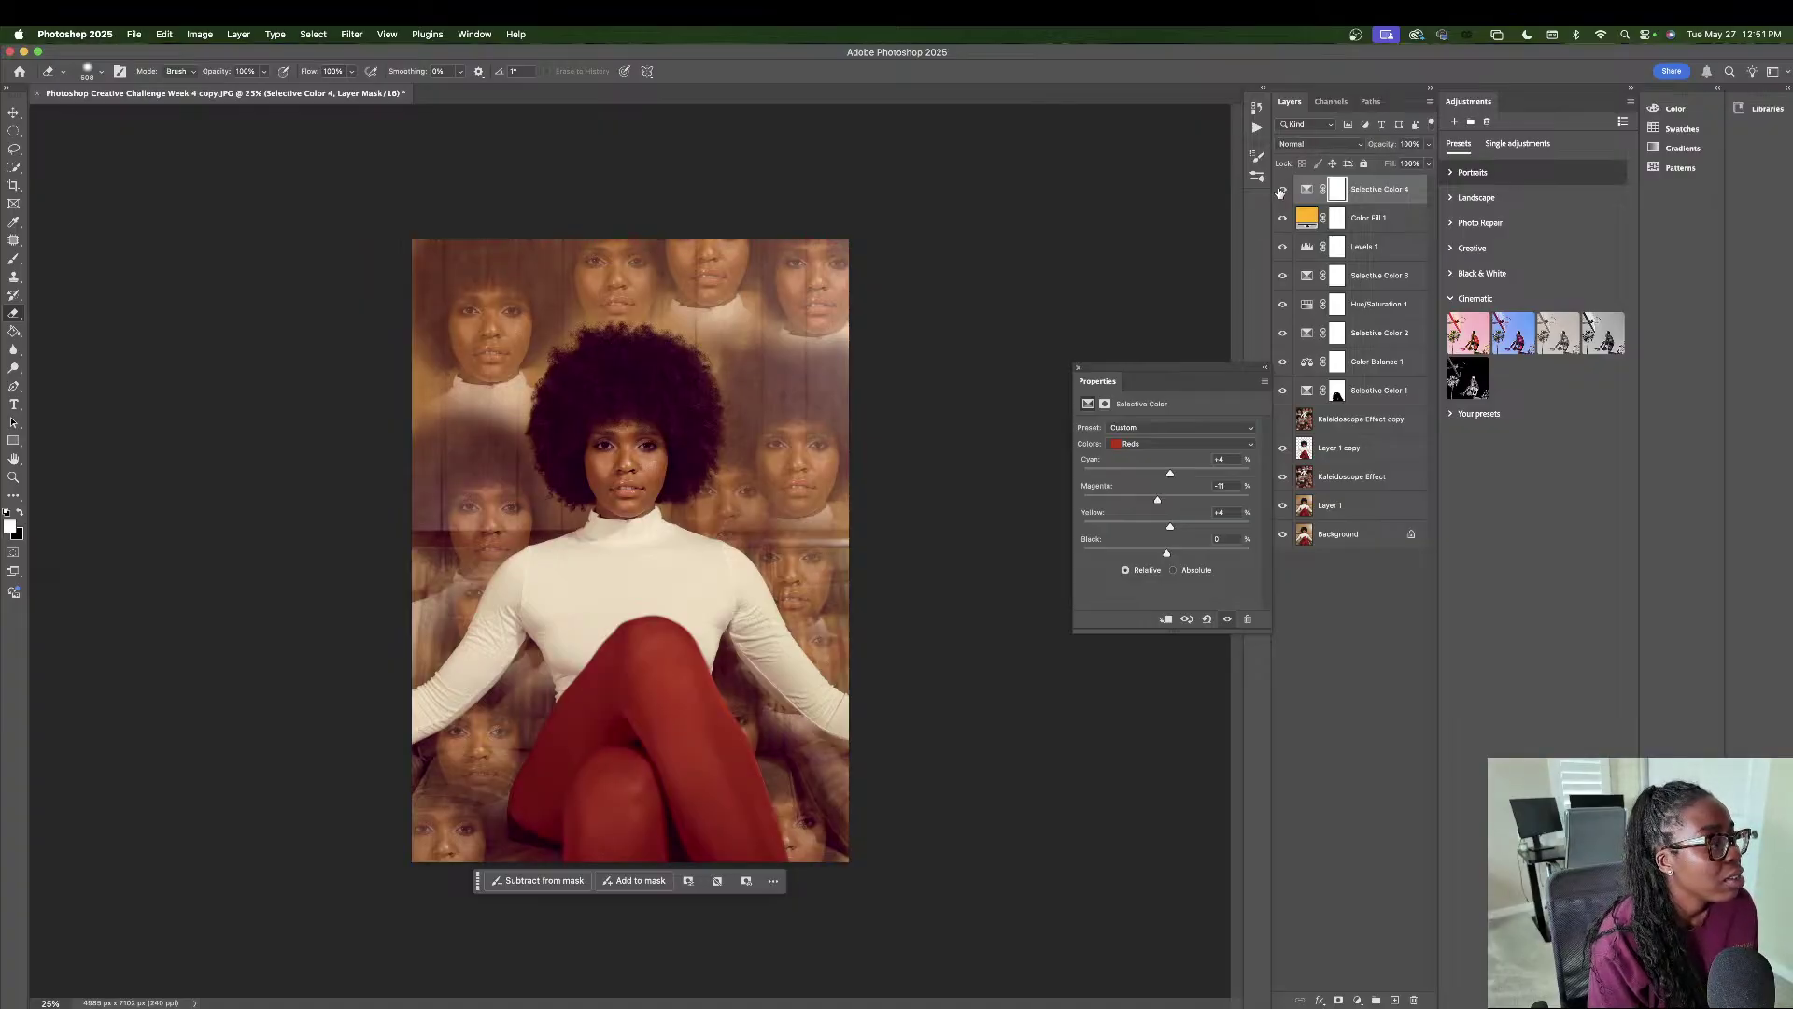
left_click(1379, 390, "shift")
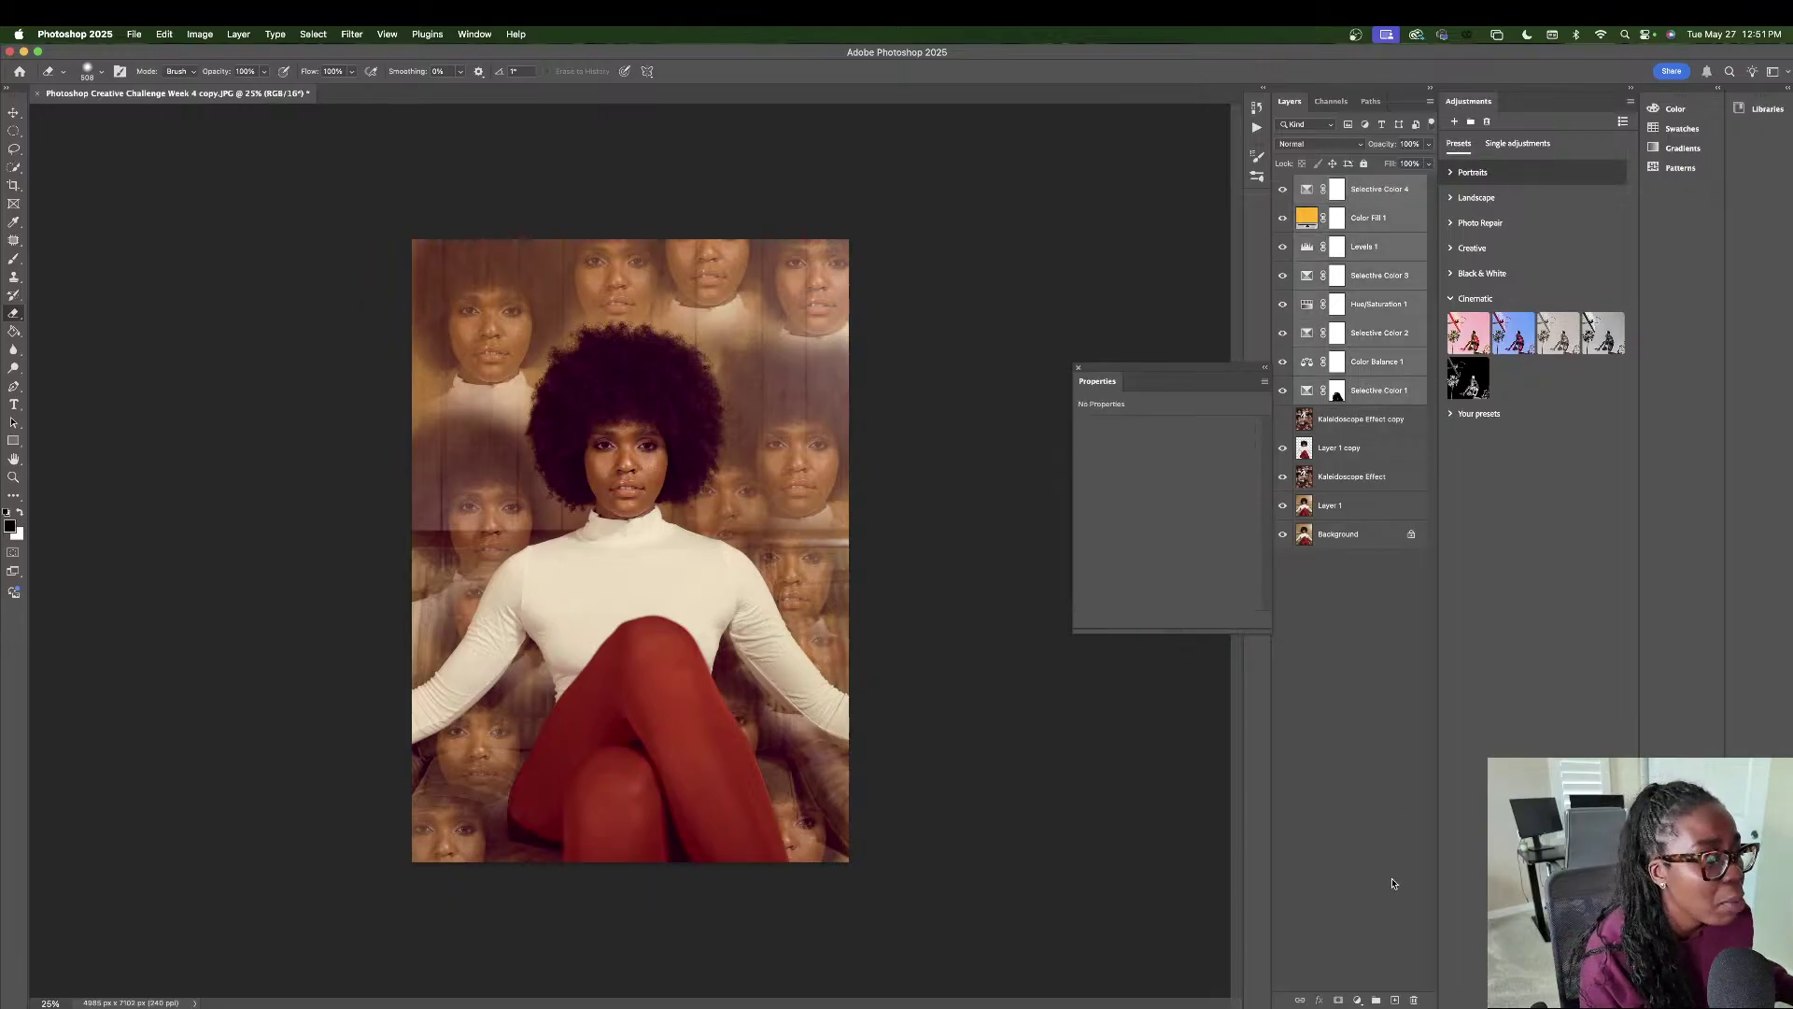
left_click(1377, 1000)
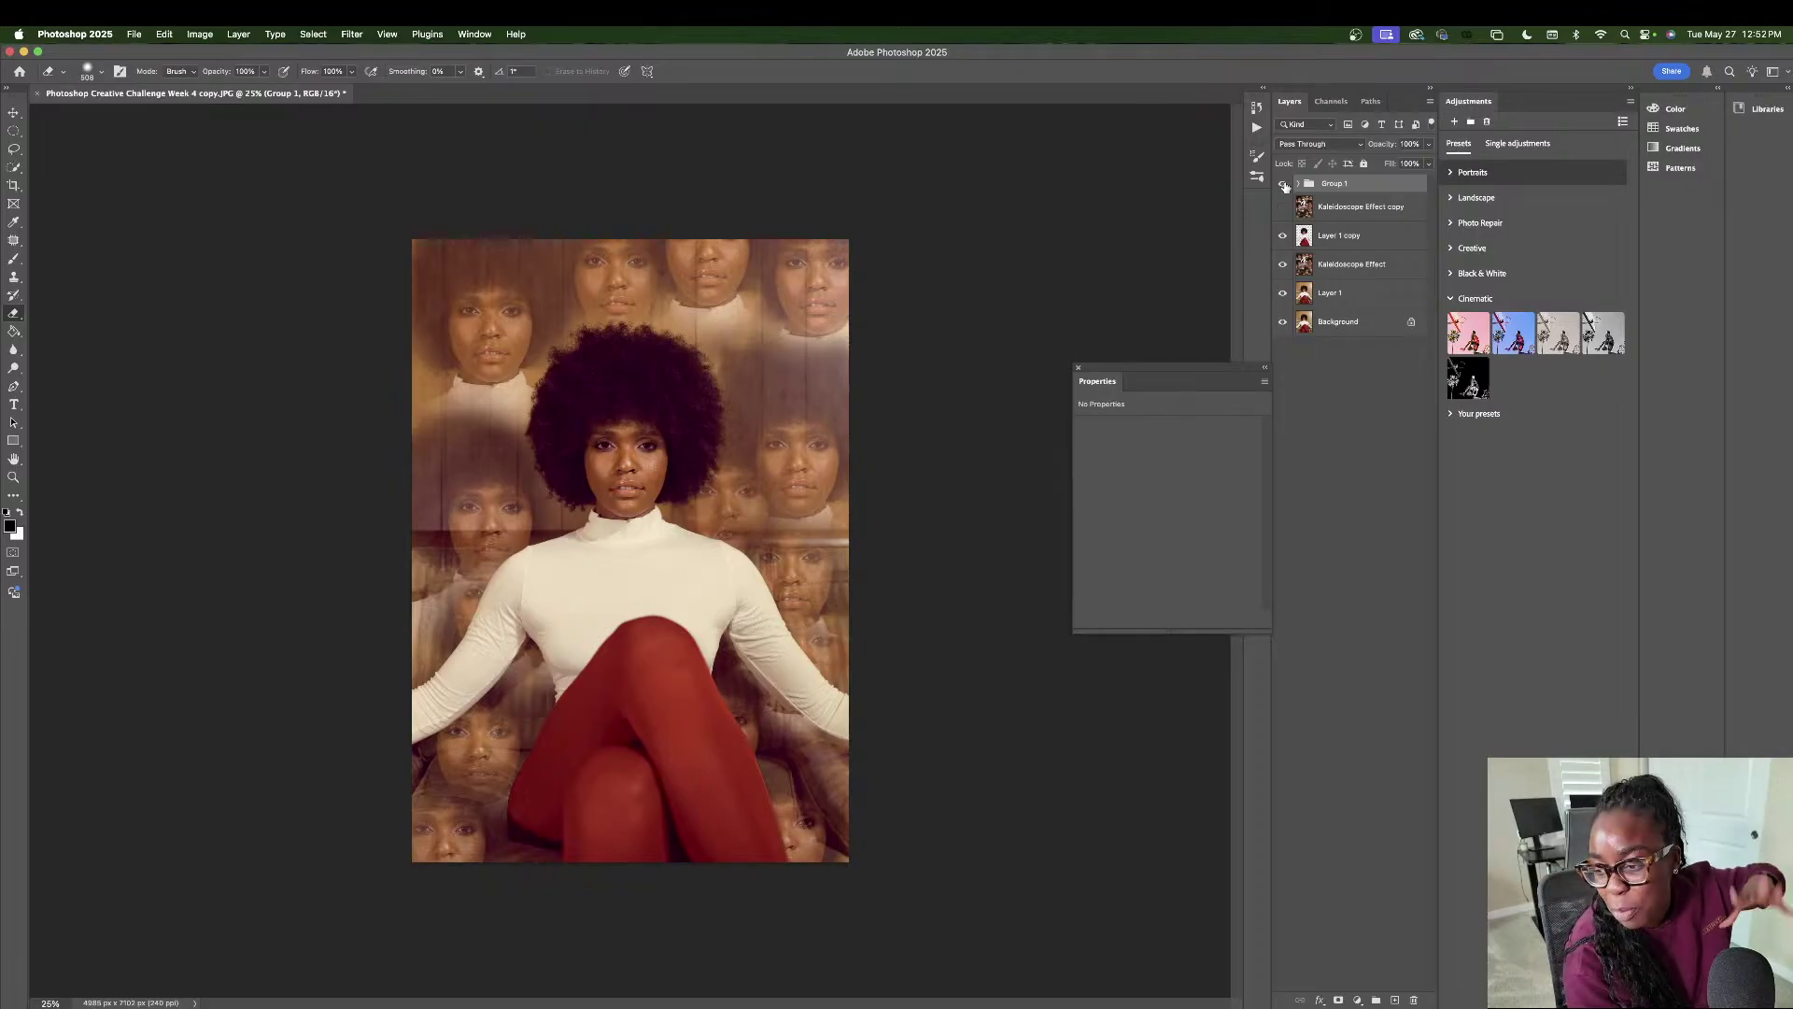
- Hide everything above the Background to view the original, and restore Layer 1, Kaleidoscope Effect, the group and the subject cutout for comparison
left_click_drag(1283, 185, 1280, 293)
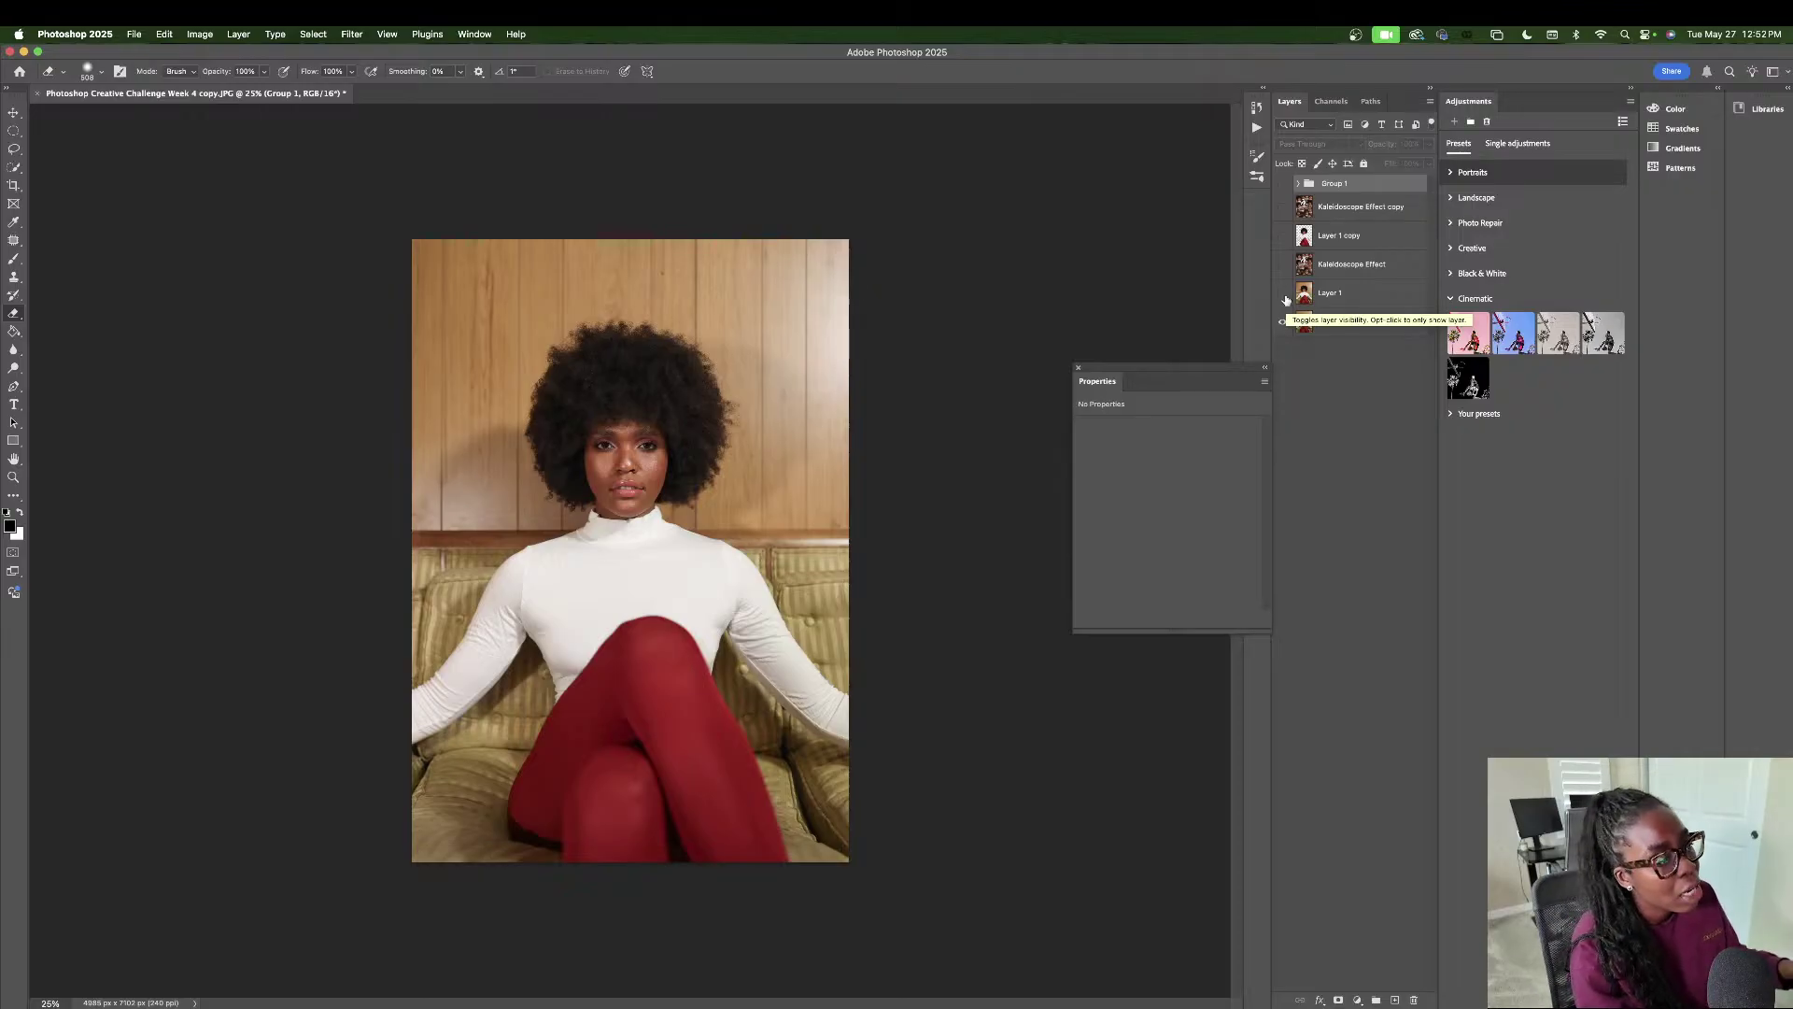
left_click(1283, 294)
left_click(1282, 265)
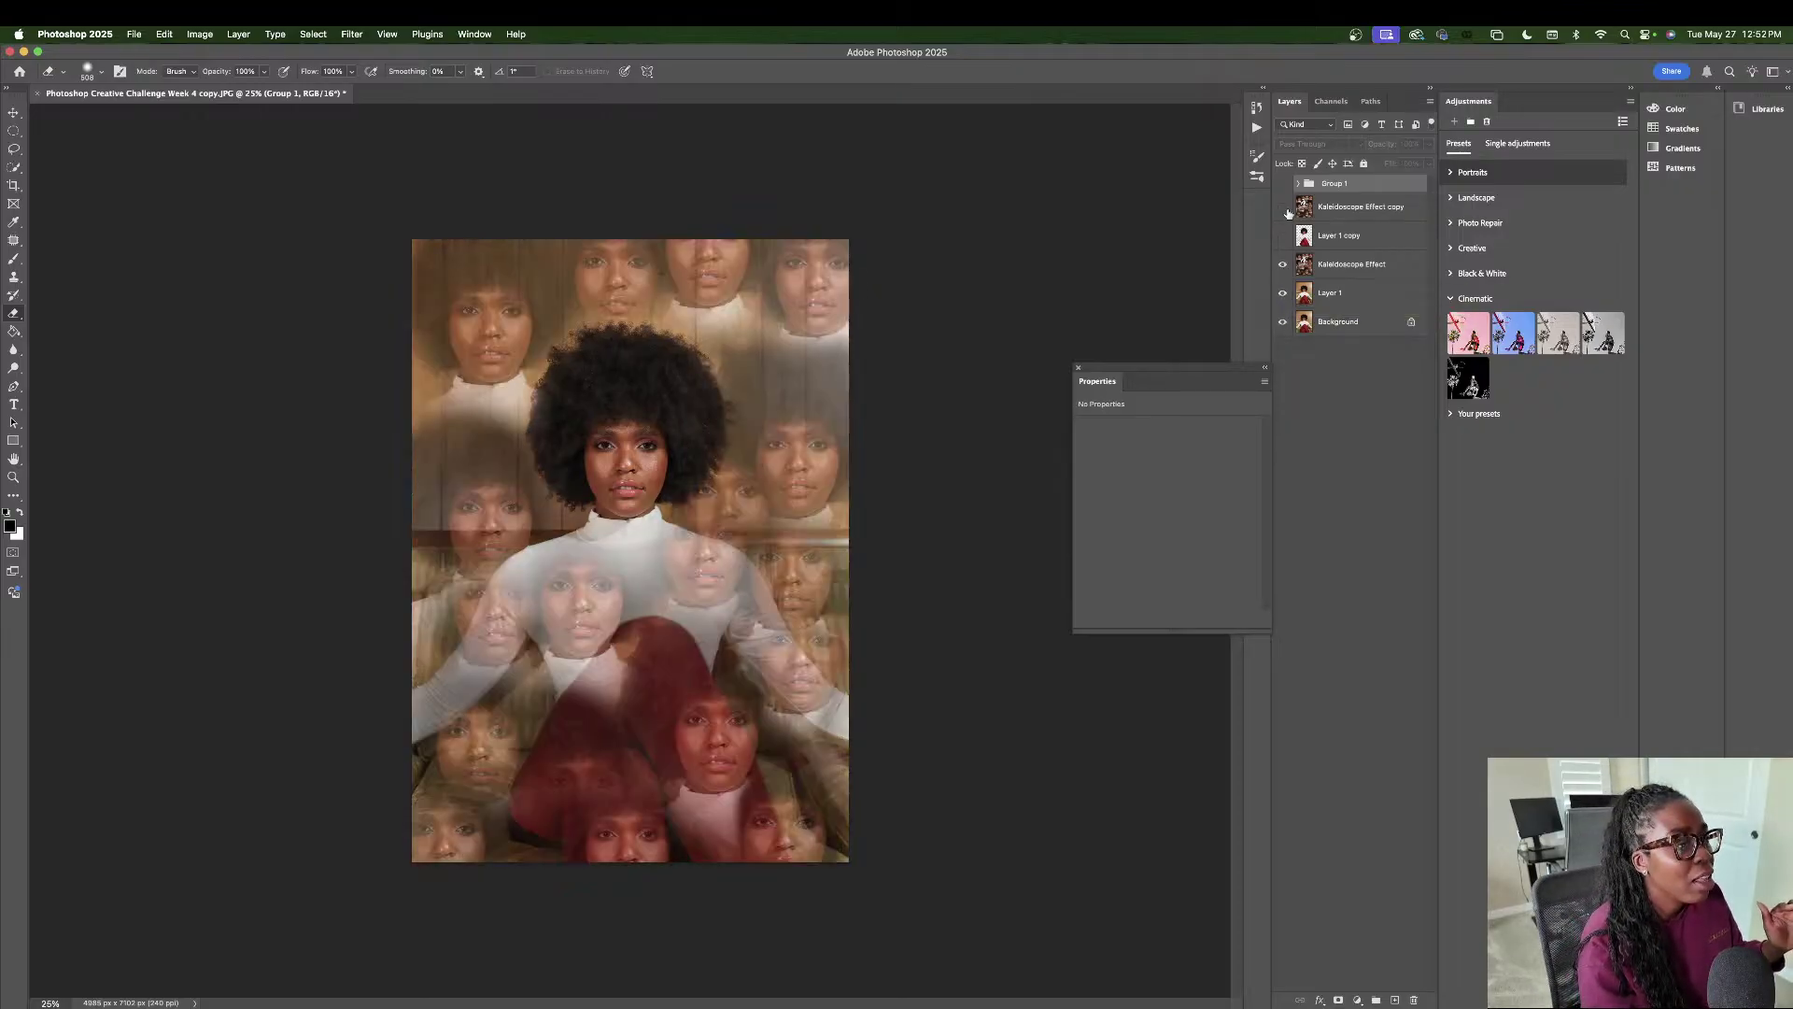
left_click(1282, 183)
left_click(1284, 214)
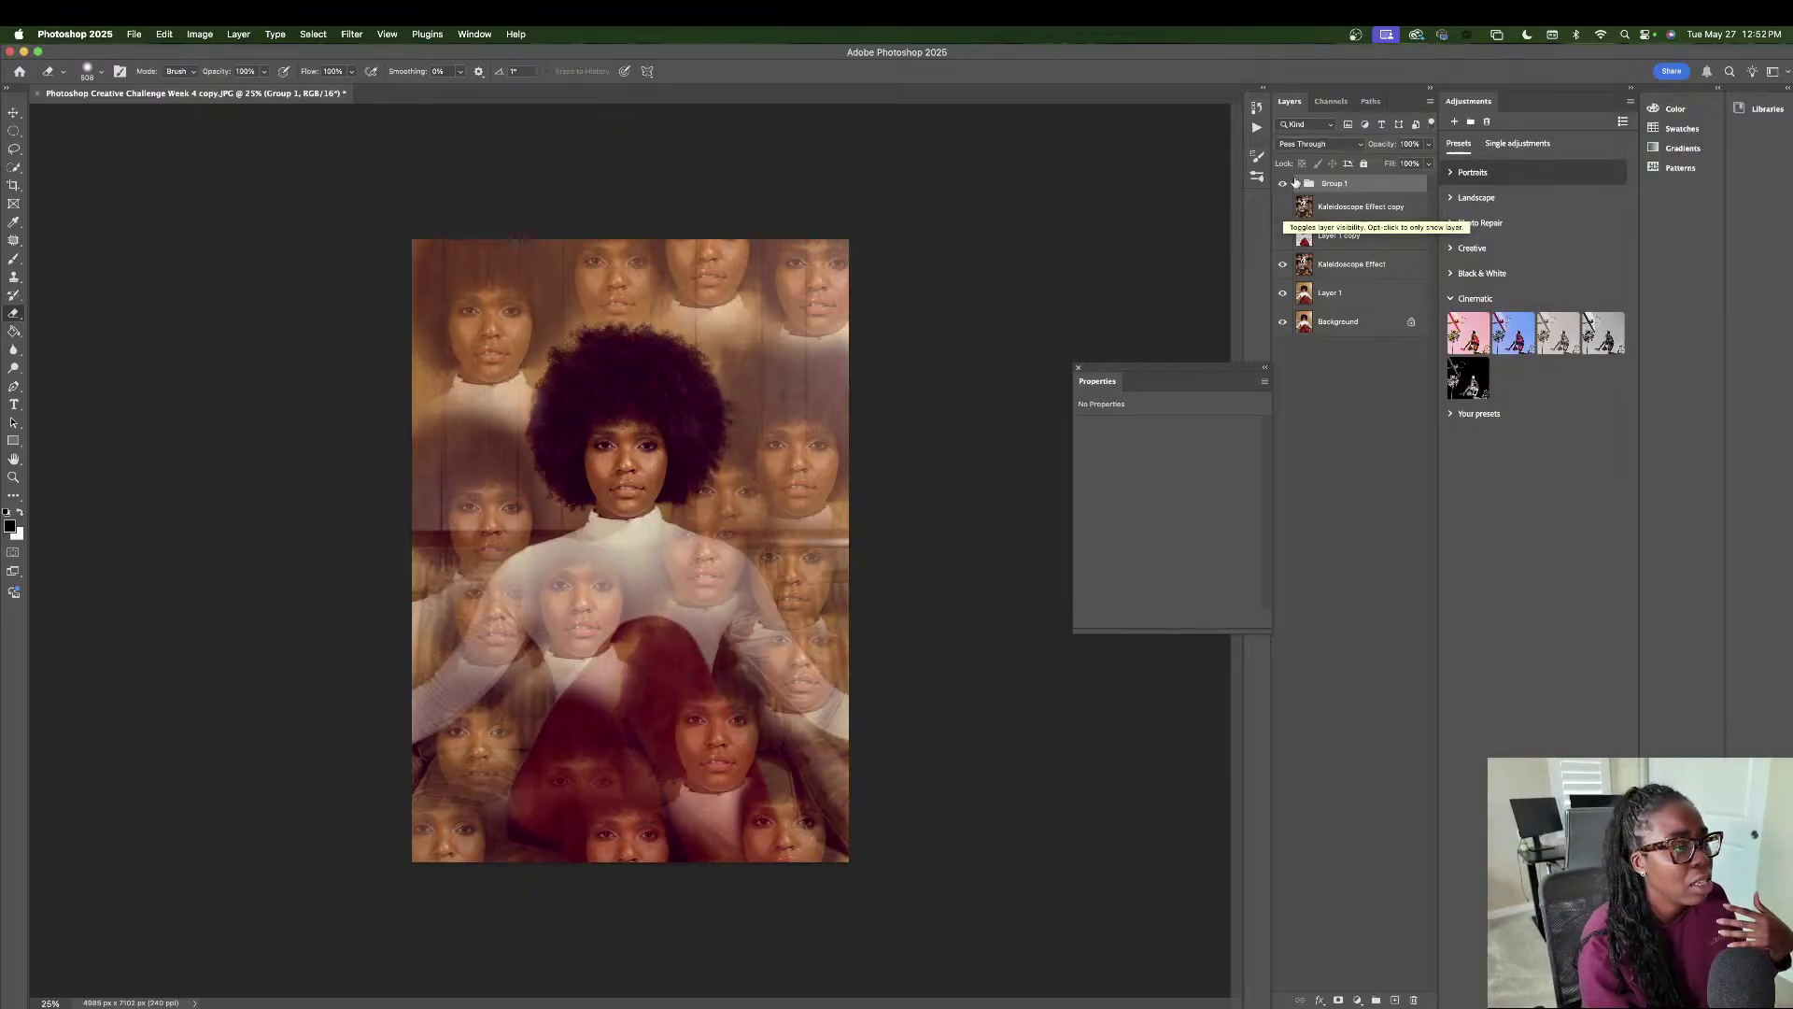
left_click(1284, 236)
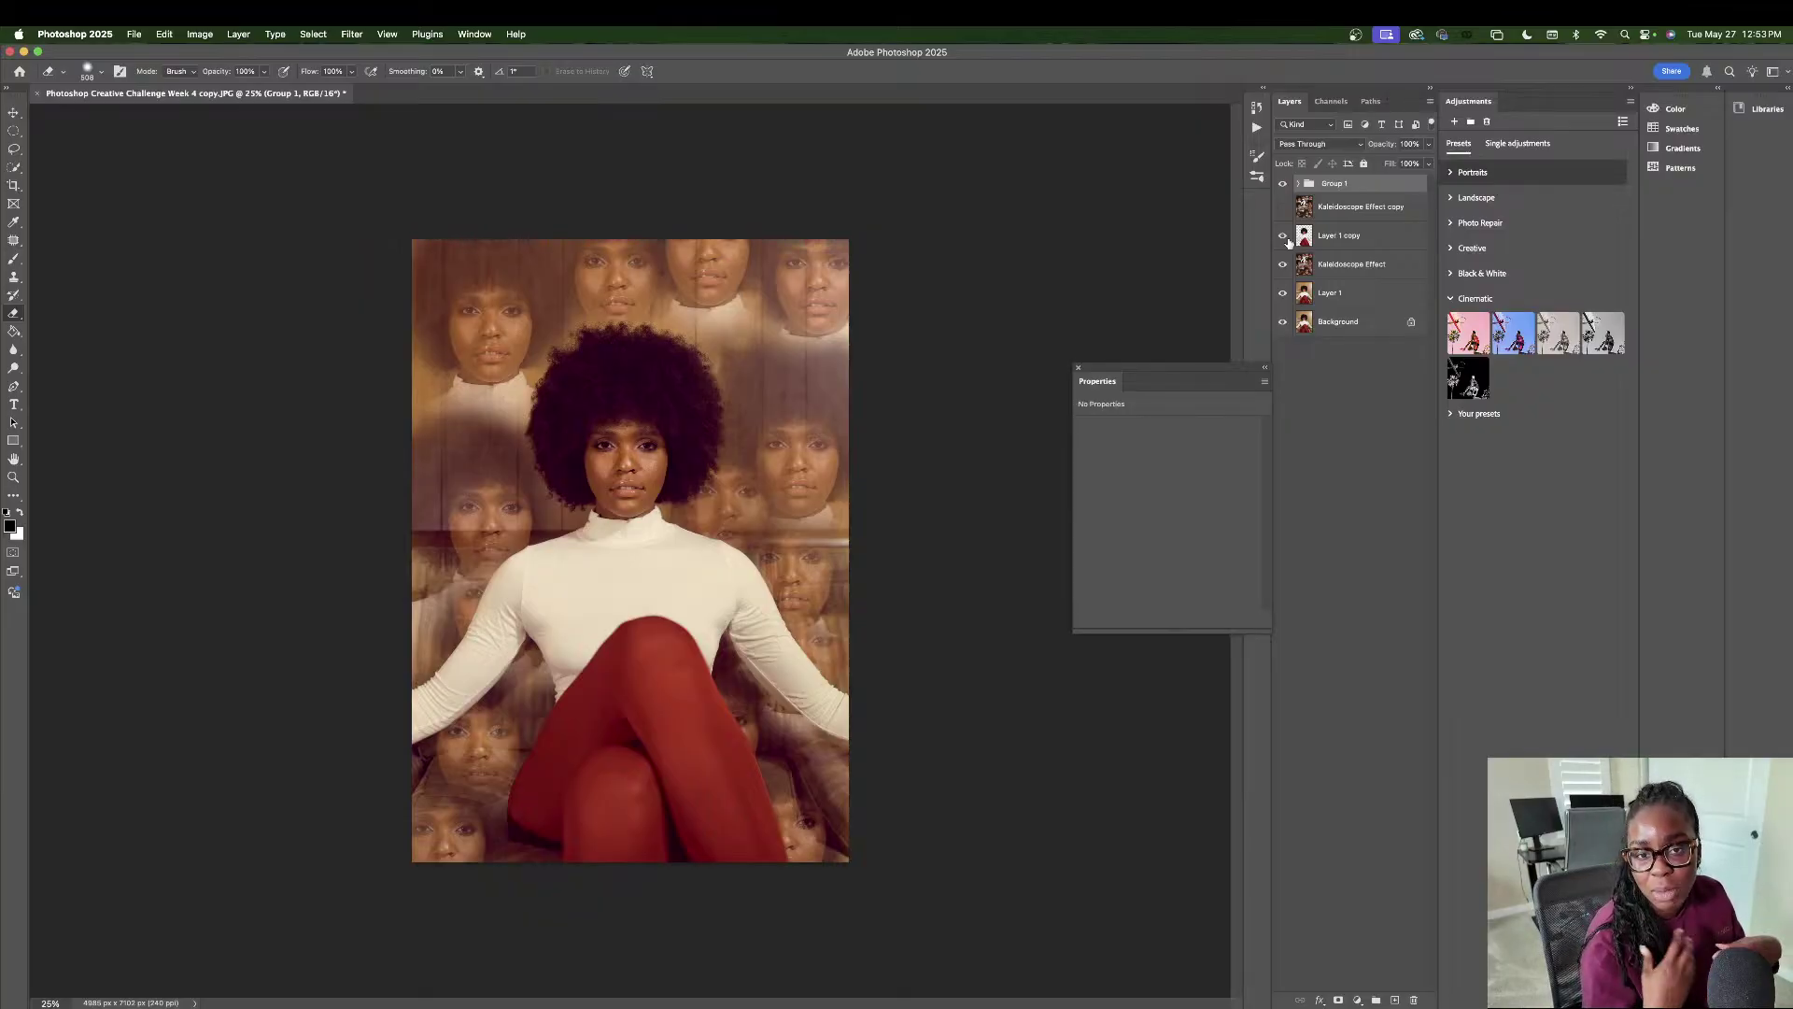
- Hide Group 1, Layer 1 copy, Kaleidoscope Effect and Layer 1 to view the original Background, and show Layer 1 again
left_click(1283, 183)
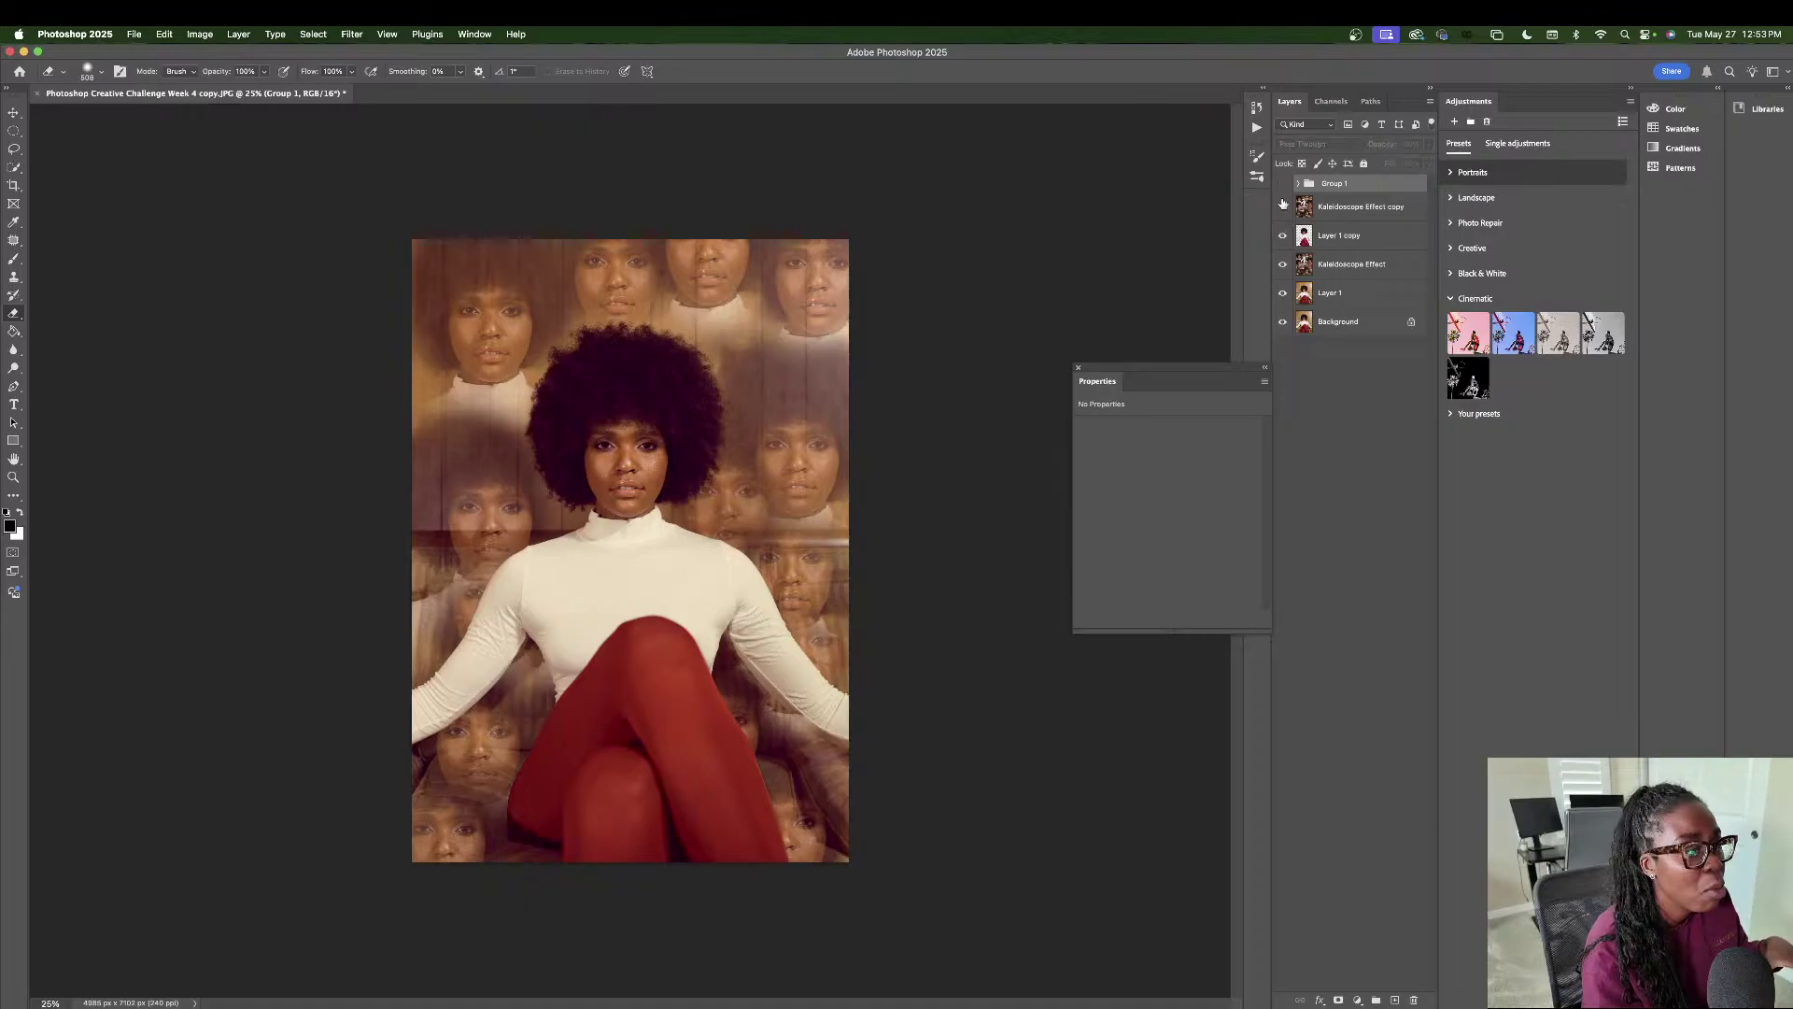
left_click(1282, 236)
left_click(1282, 265)
left_click(1283, 292)
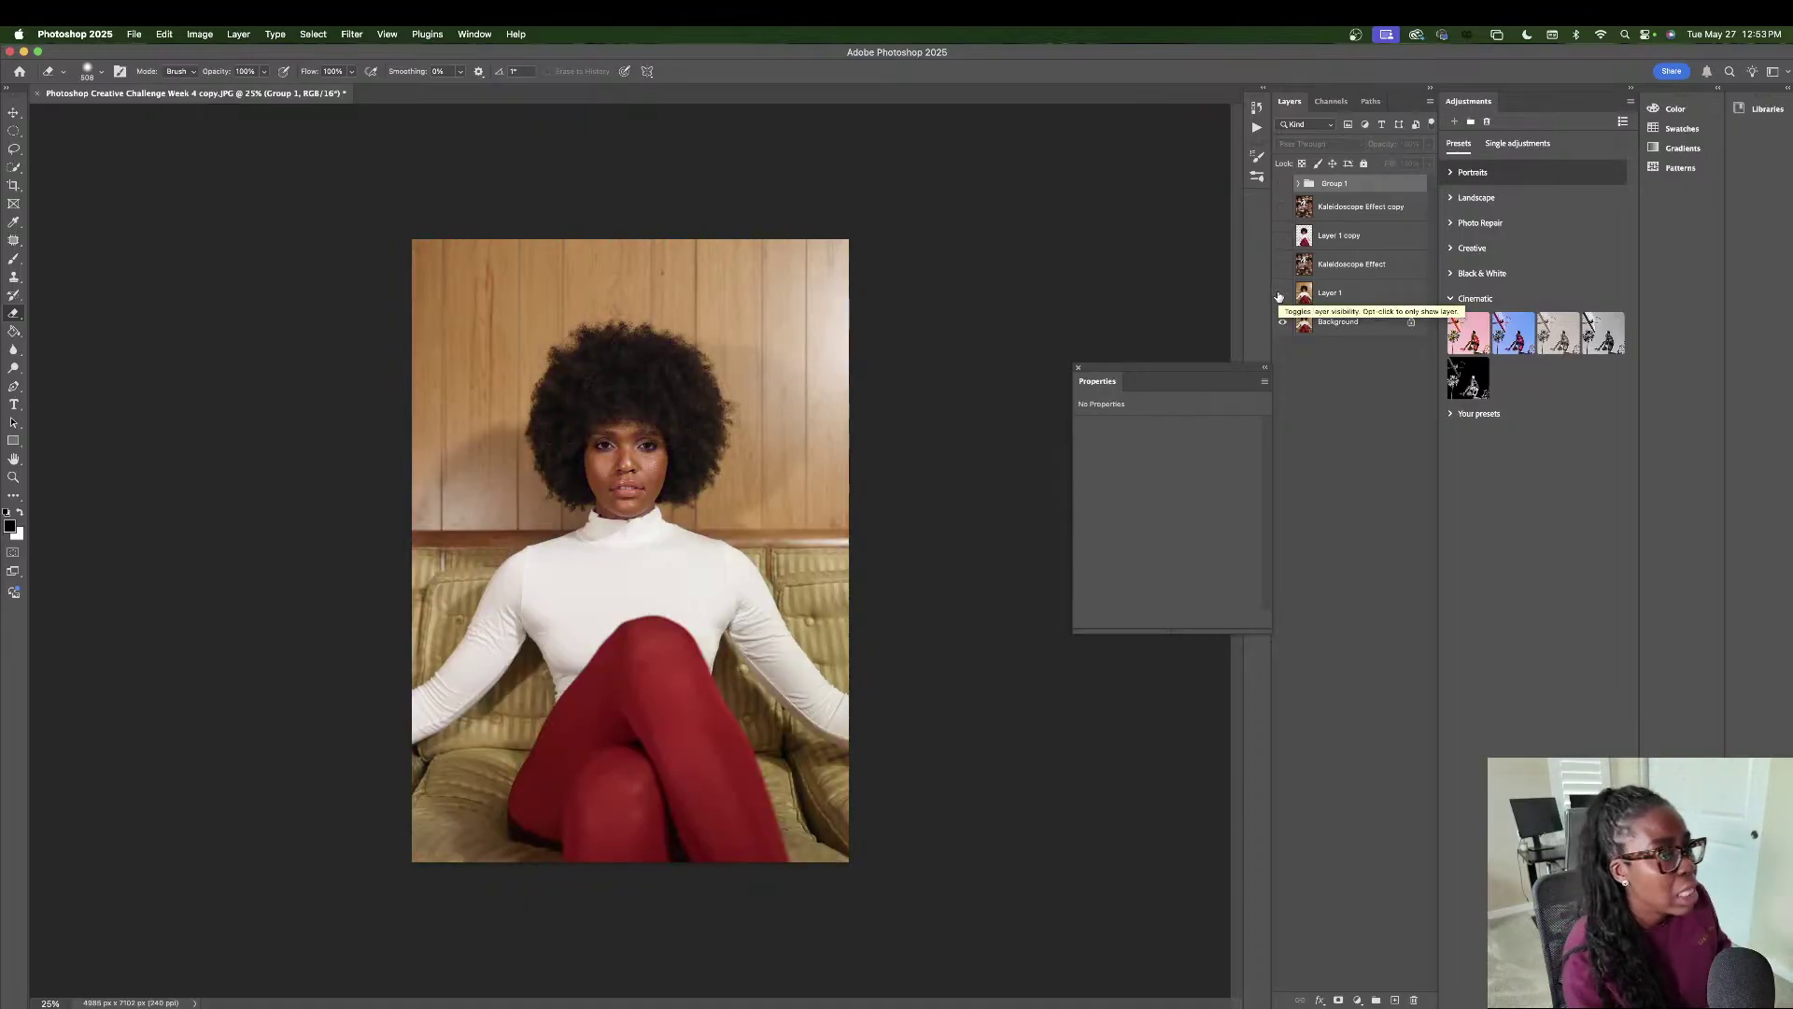
left_click(1282, 303)
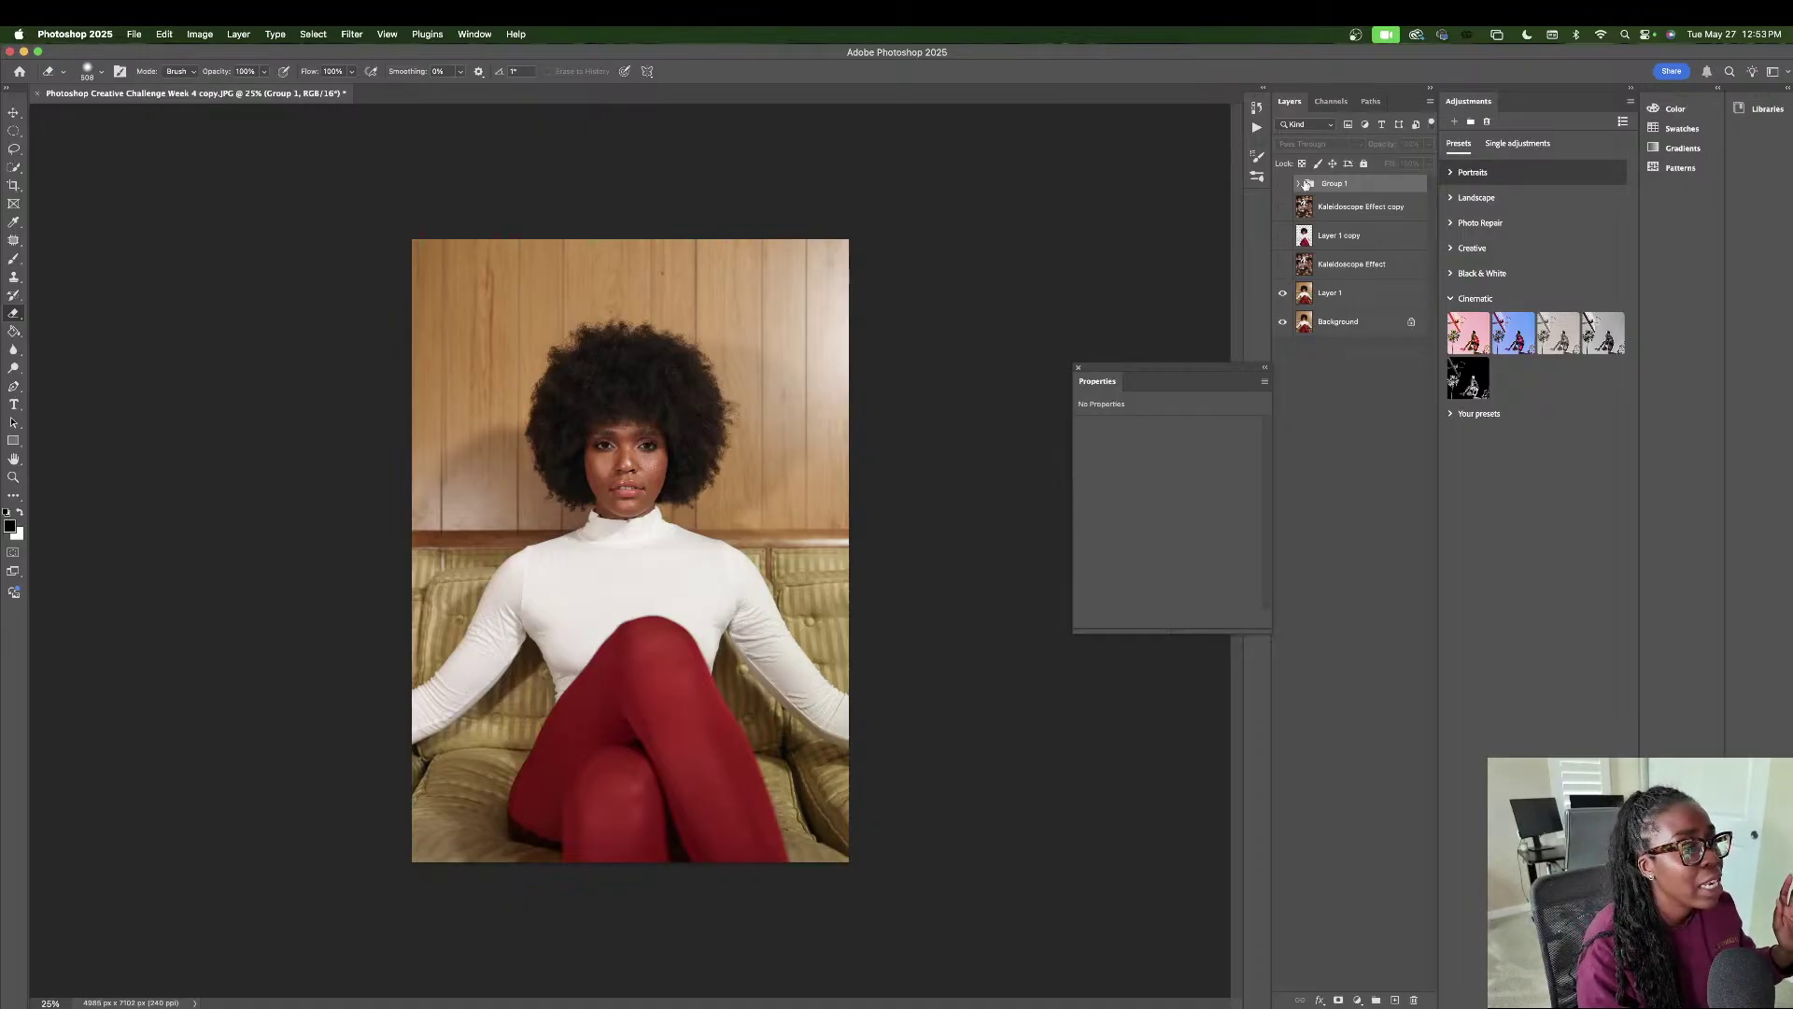
- Expand Group 1, hide all its adjustment layers with the group itself visible, and show only Selective Color 1 within it
left_click(1283, 184)
left_click(1284, 184)
left_click(1298, 184)
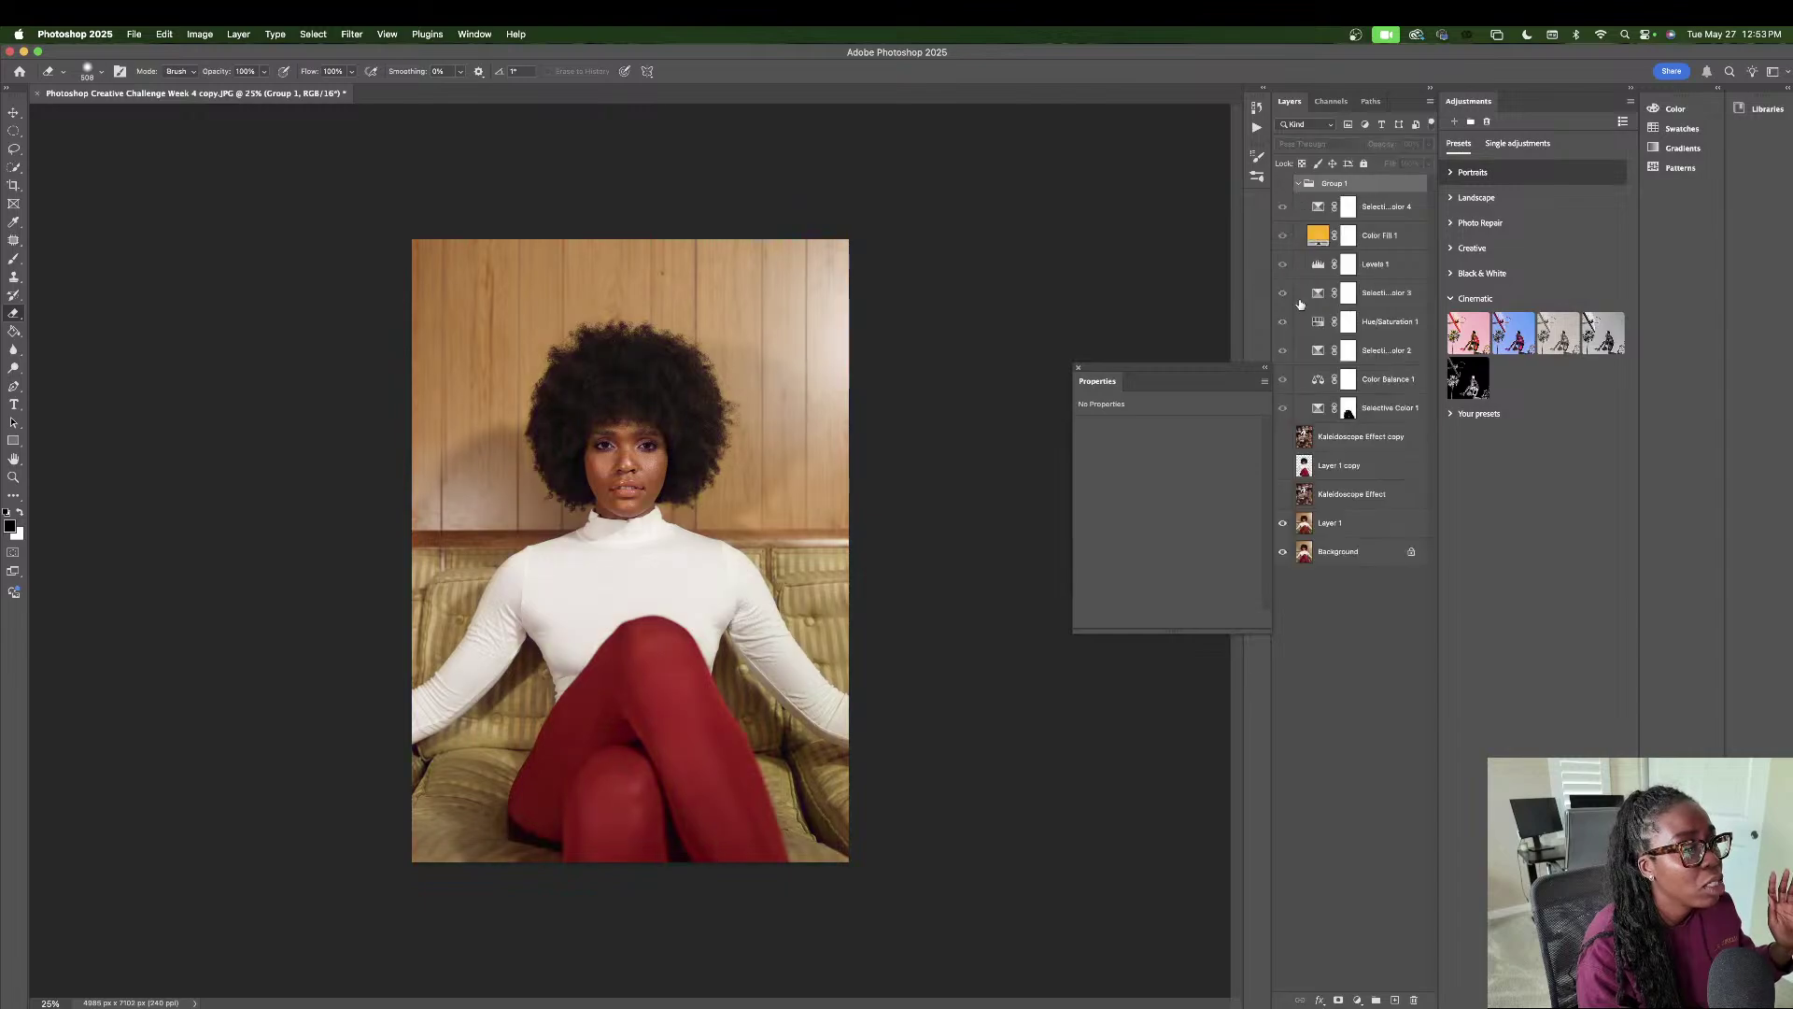
left_click(1284, 408)
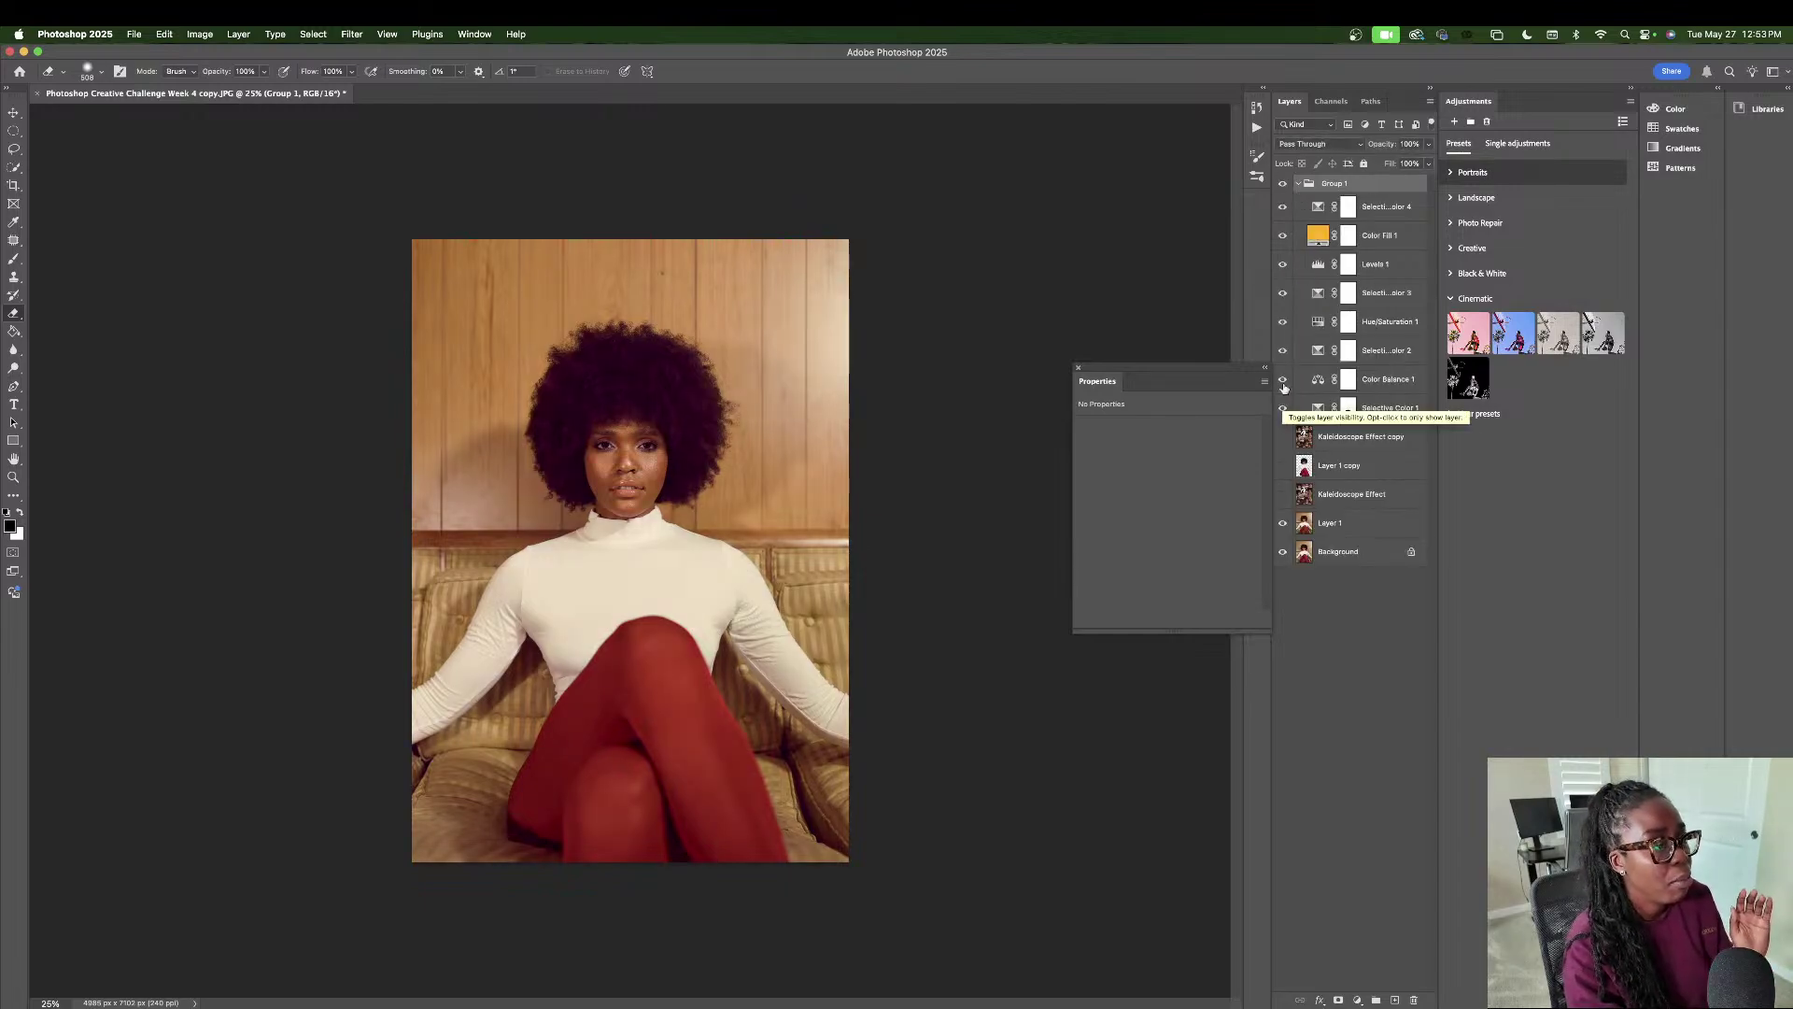
left_click(1283, 408)
left_click_drag(1283, 412, 1280, 215)
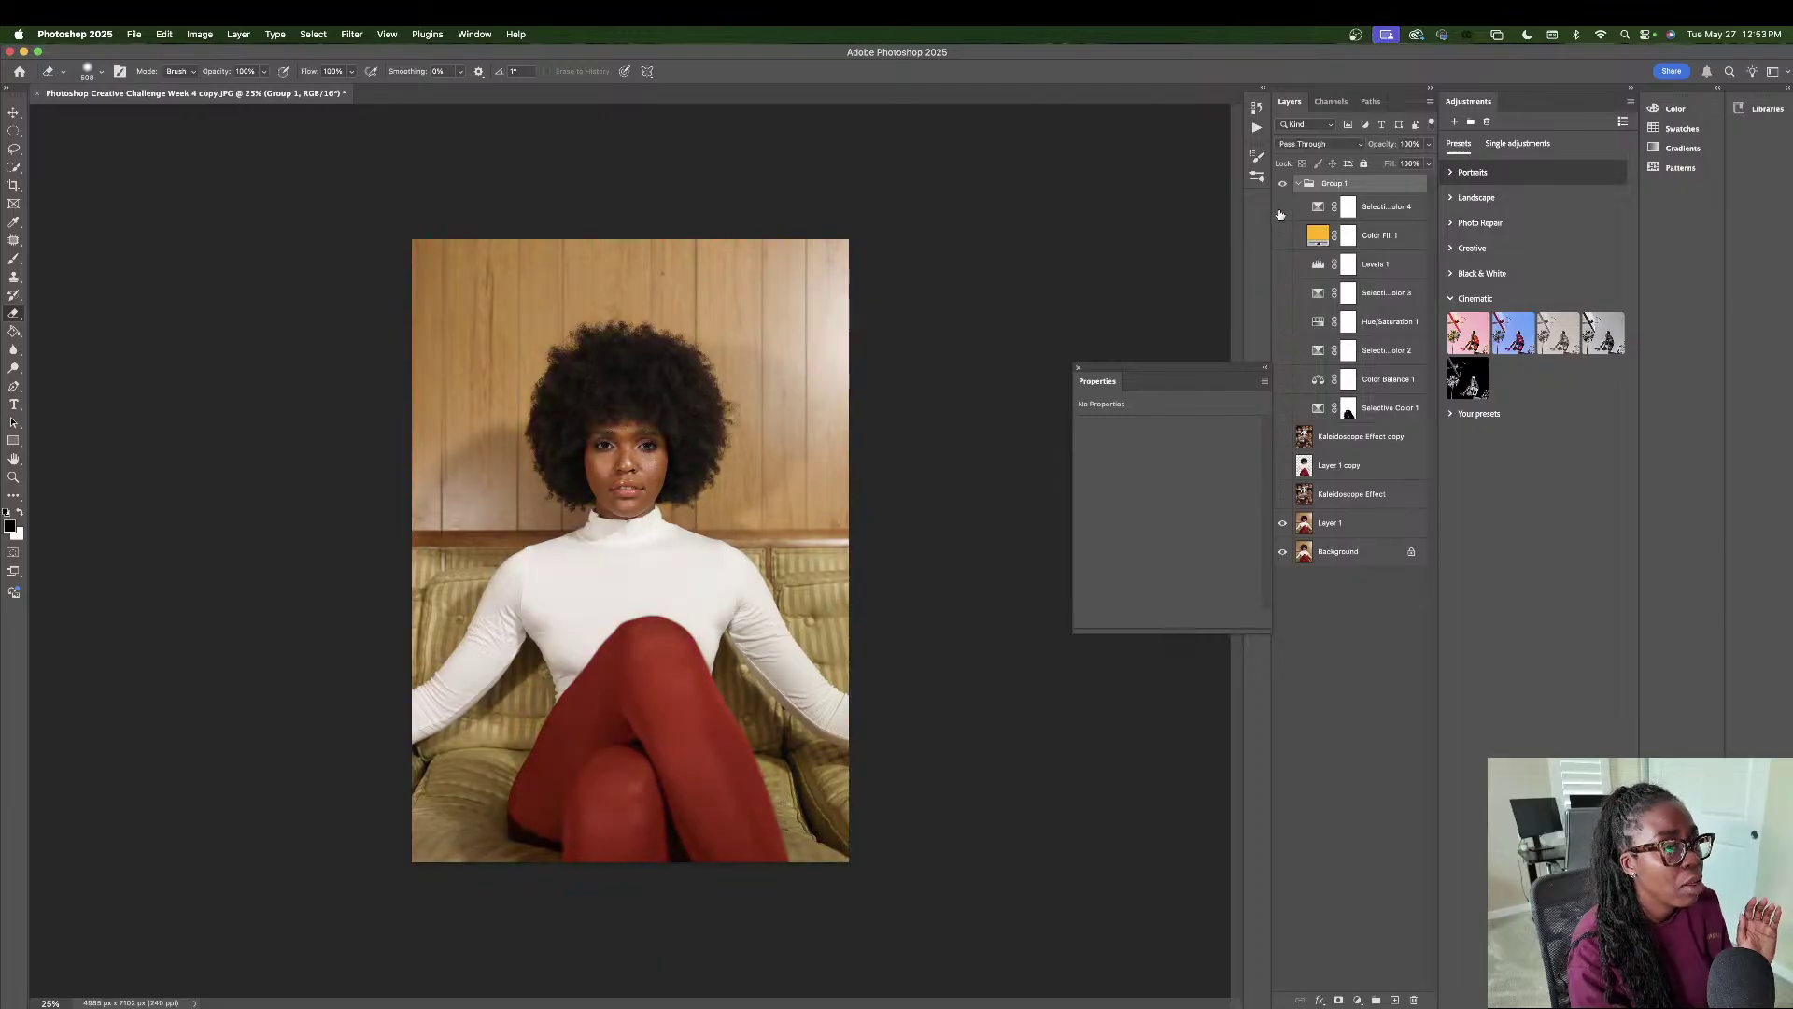
left_click(1284, 408)
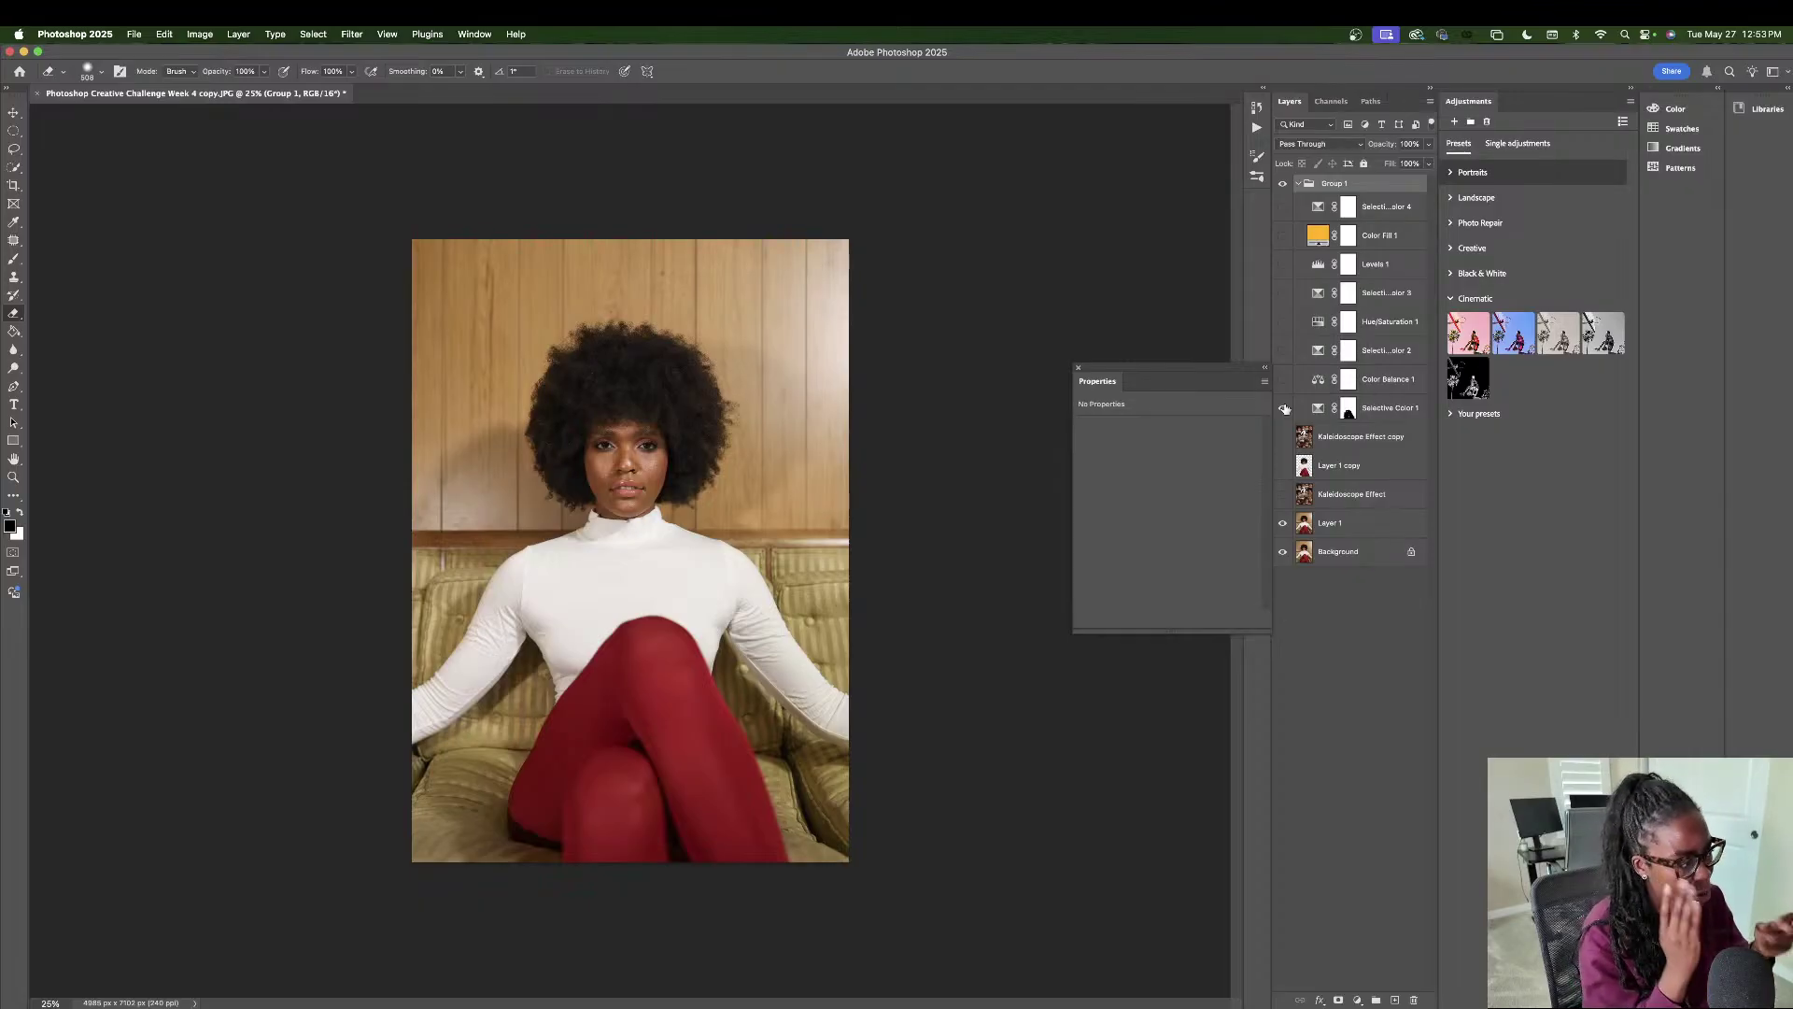
- Show the Kaleidoscope Effect layer, preview it at 100% opacity and set its opacity back to 63%
left_click(1283, 495)
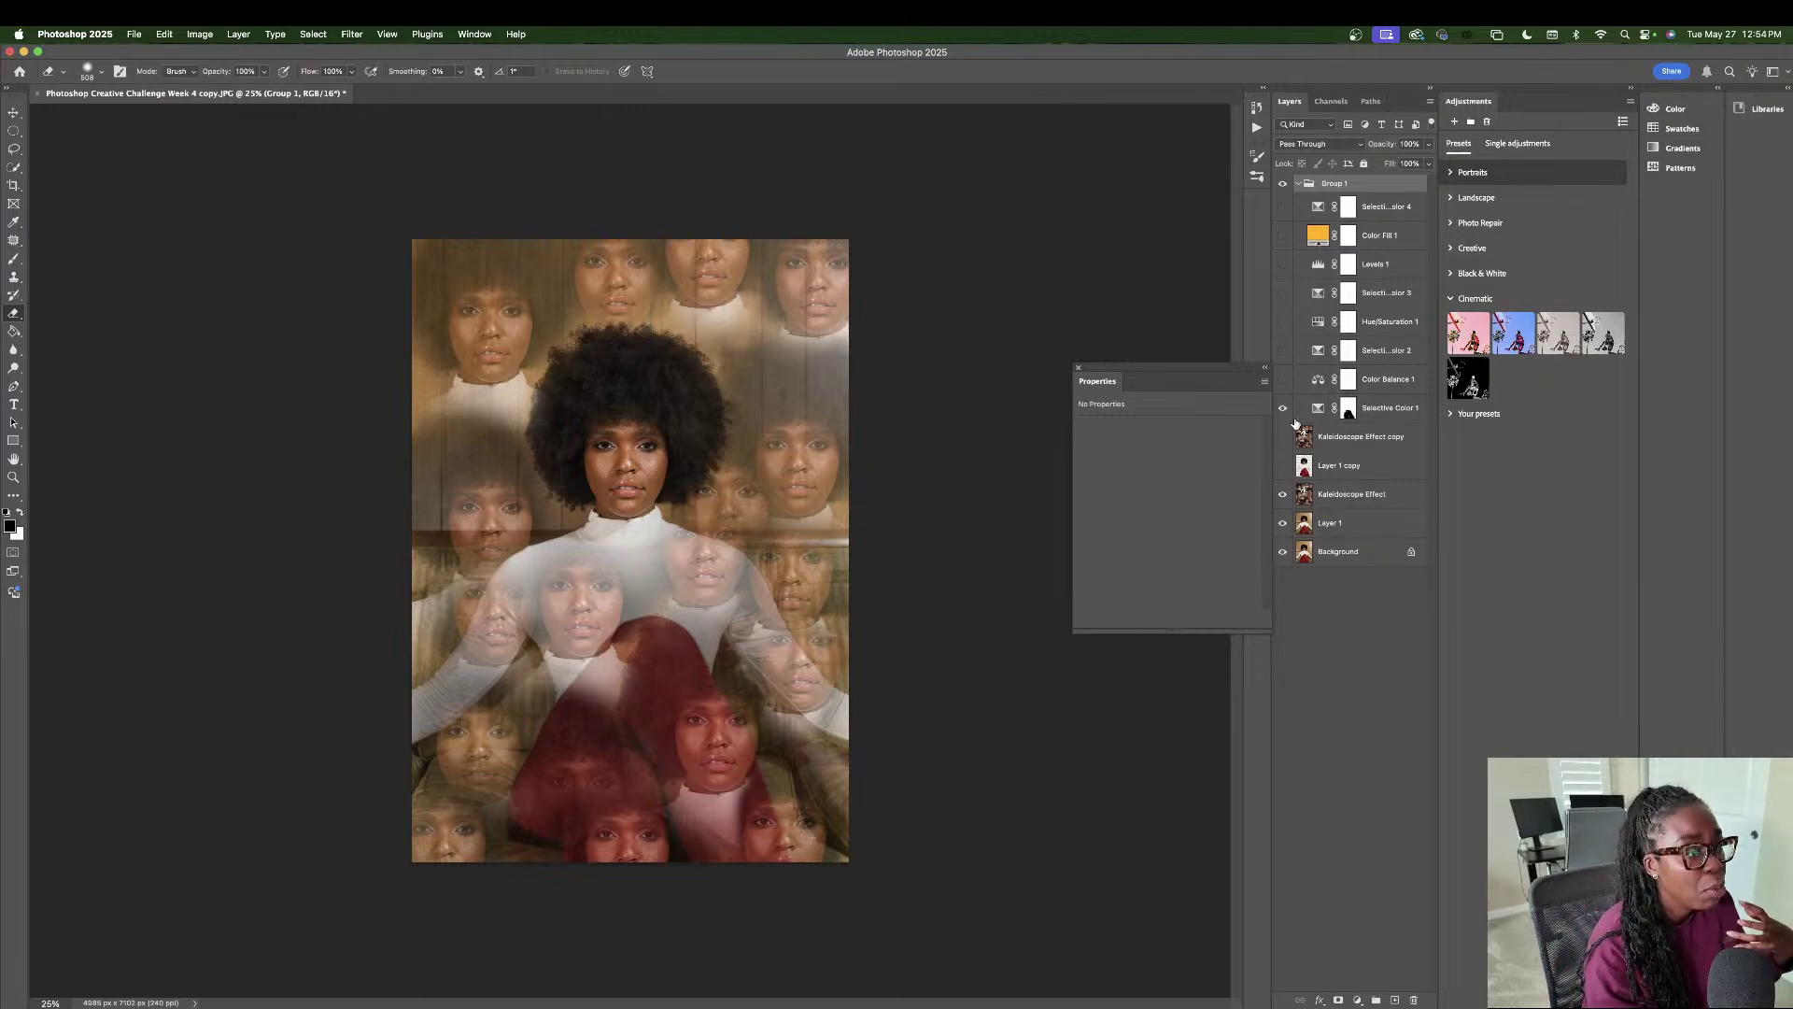
left_click(1350, 494)
left_click(1428, 144)
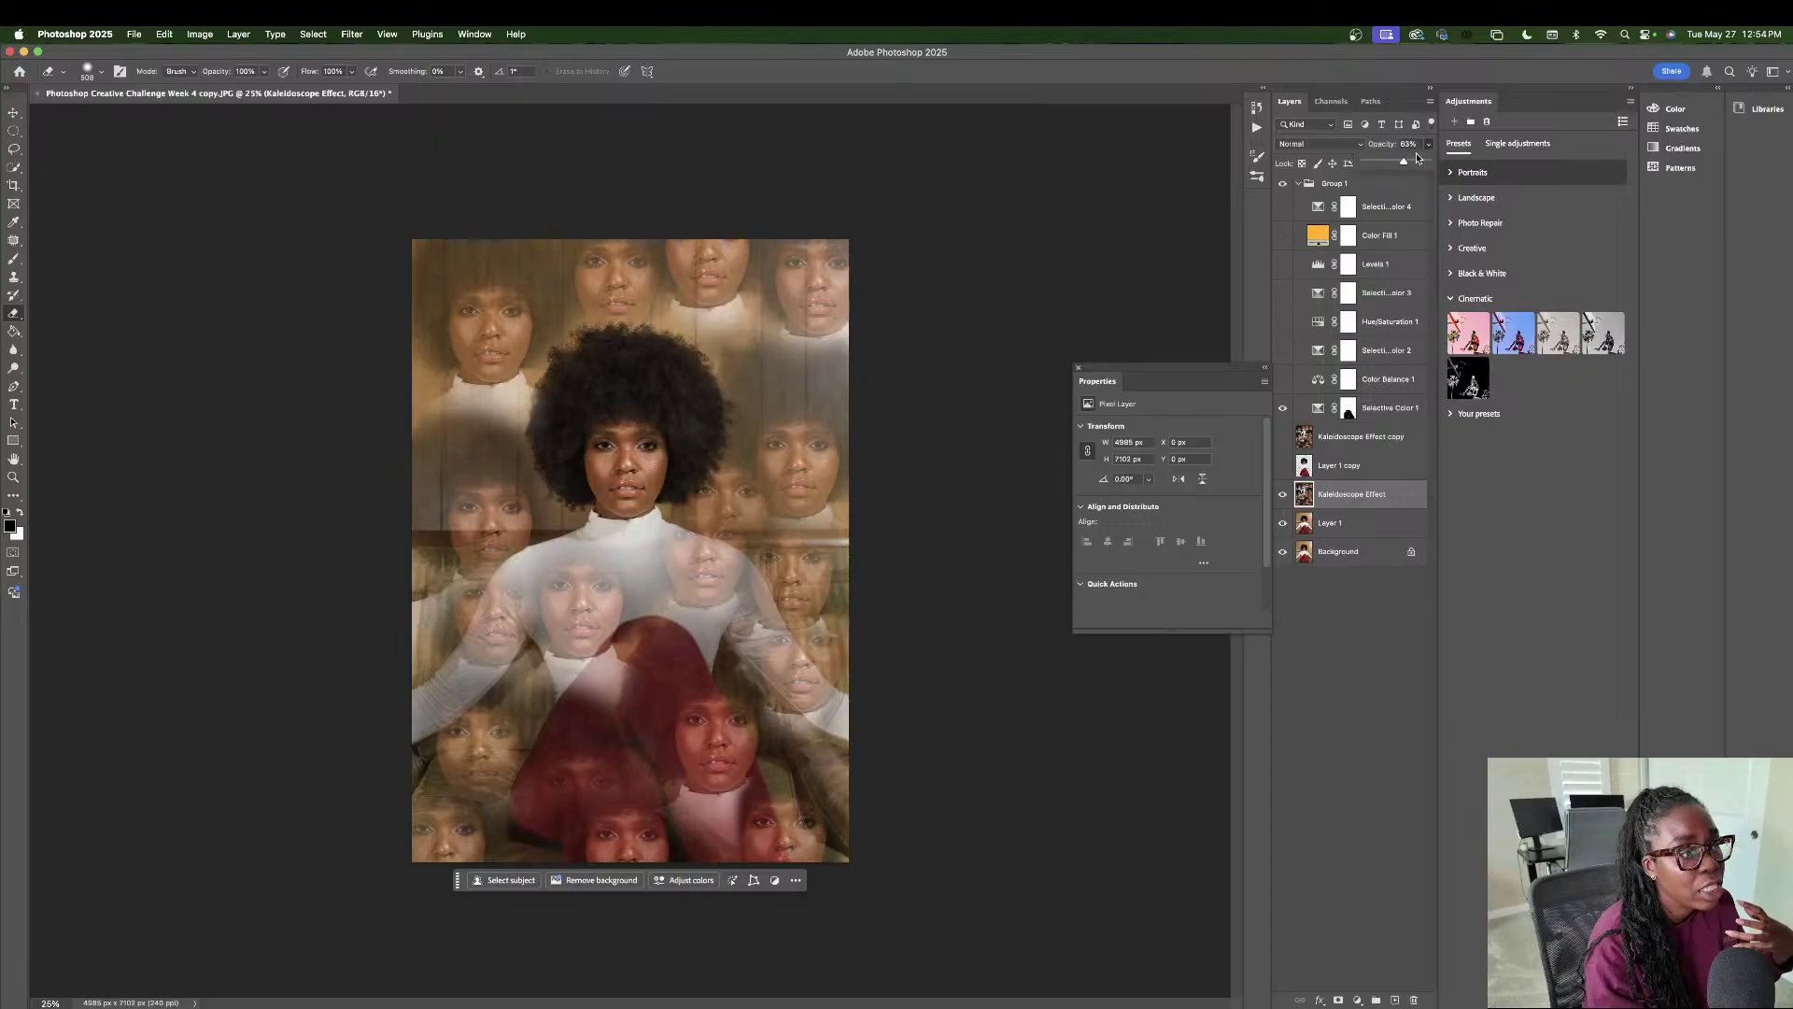
left_click_drag(1404, 163, 1429, 163)
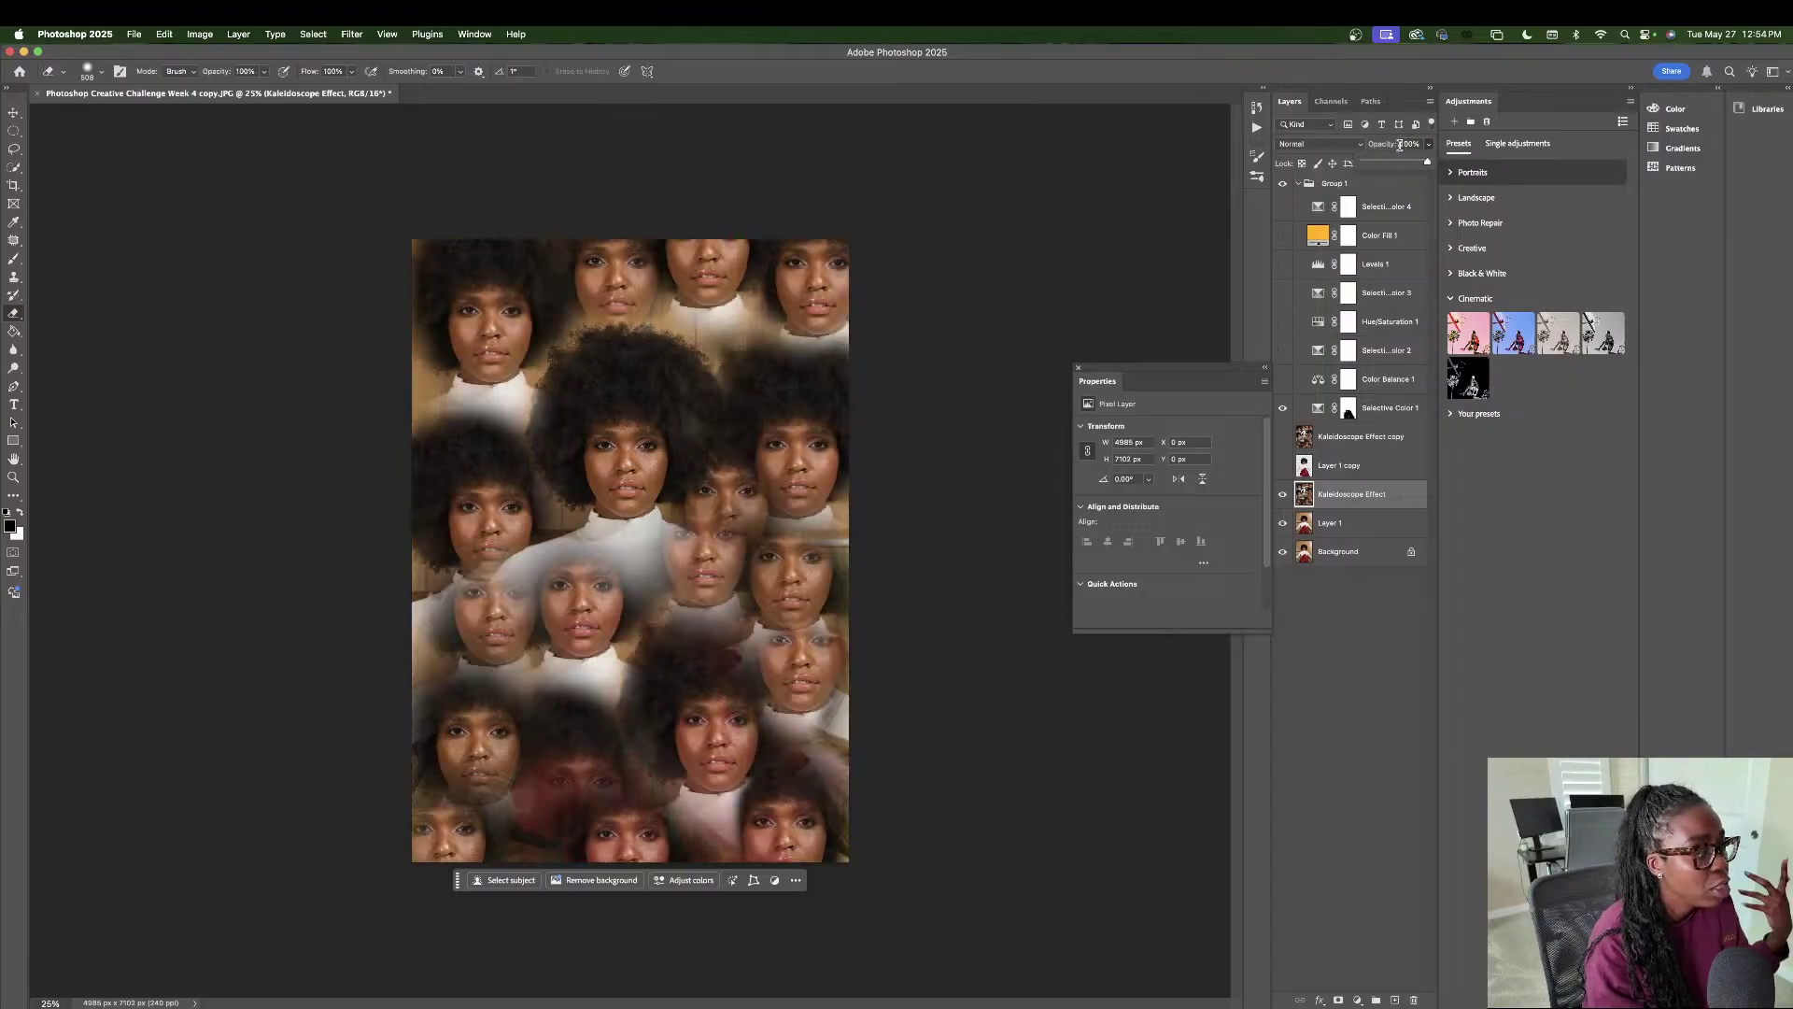
left_click(1410, 144)
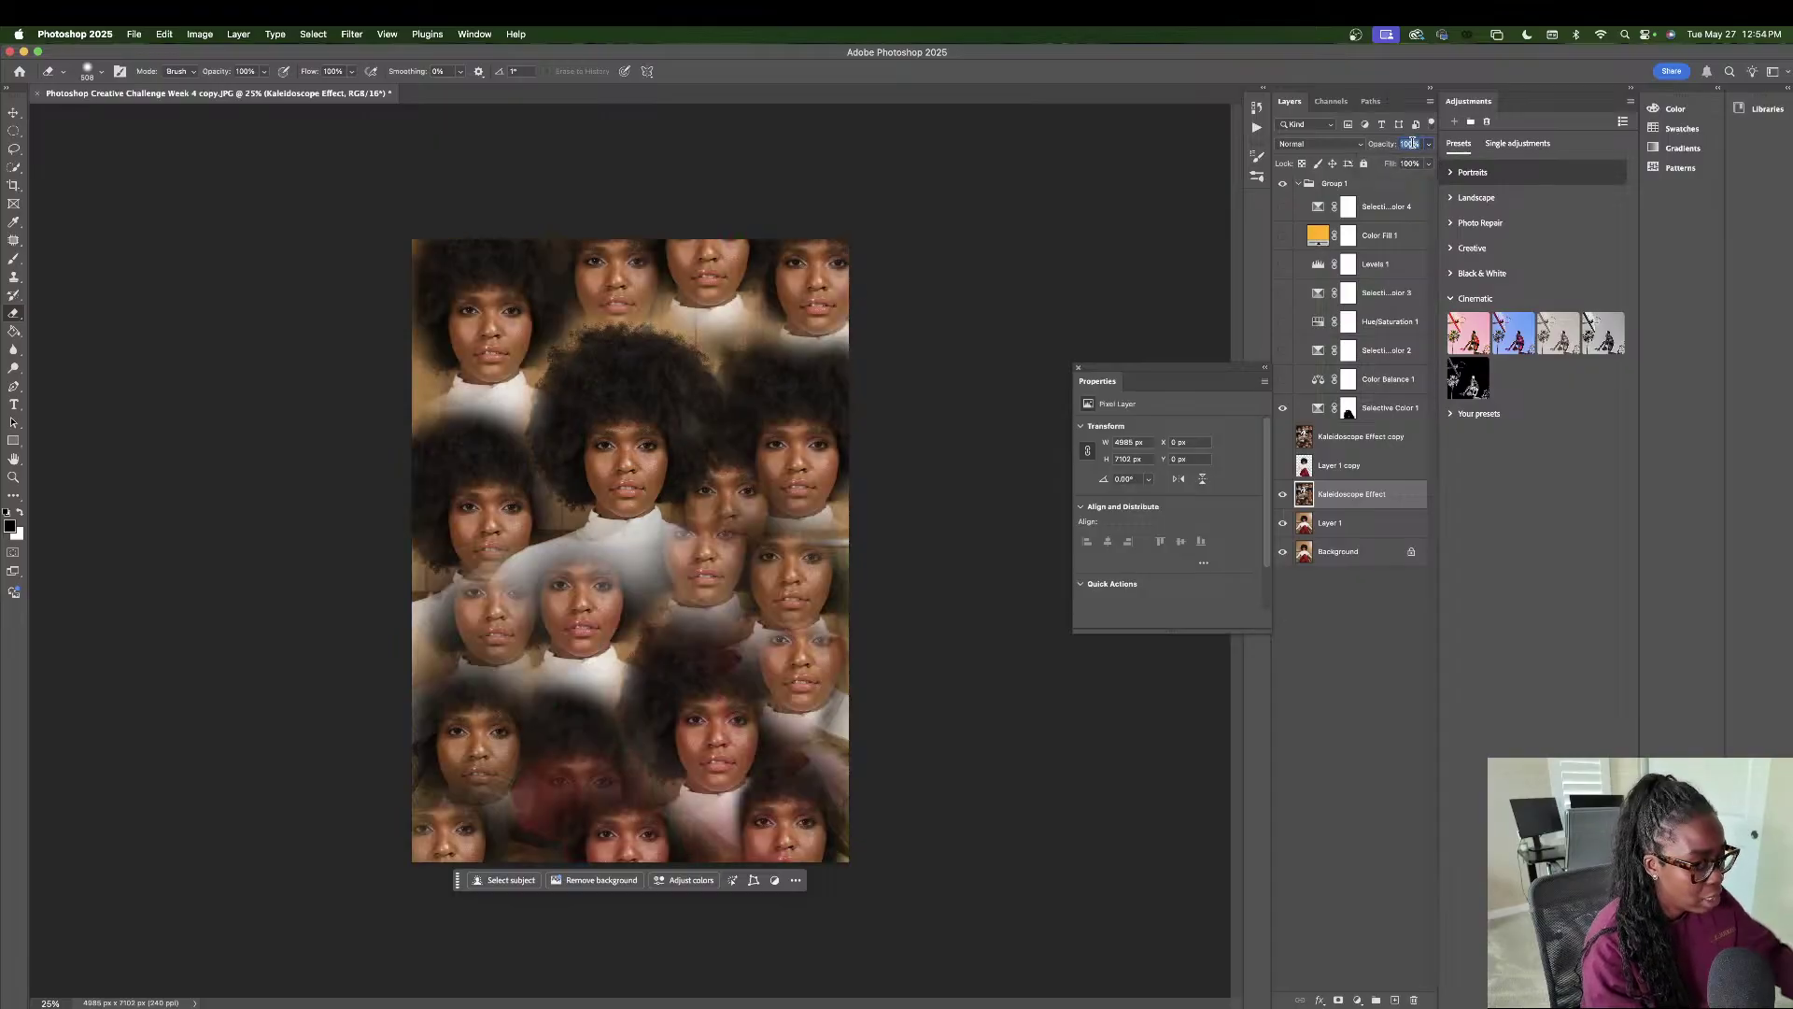
type("63")
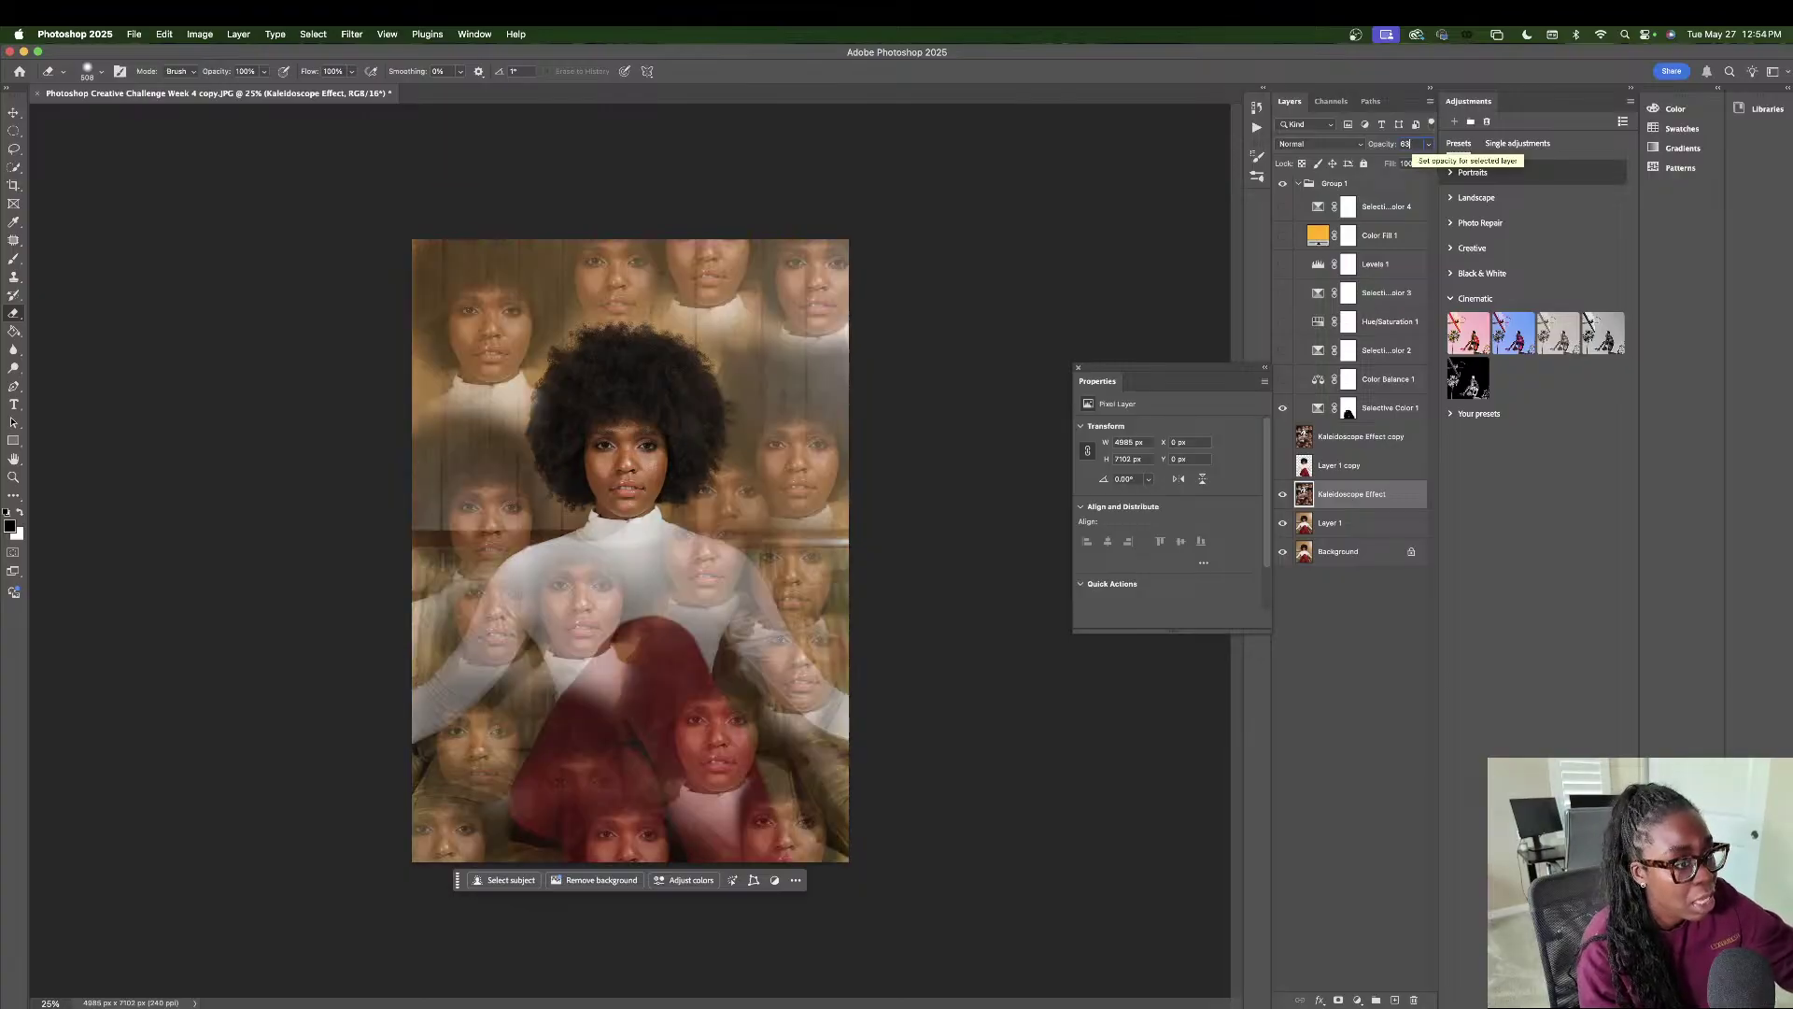
key("Return")
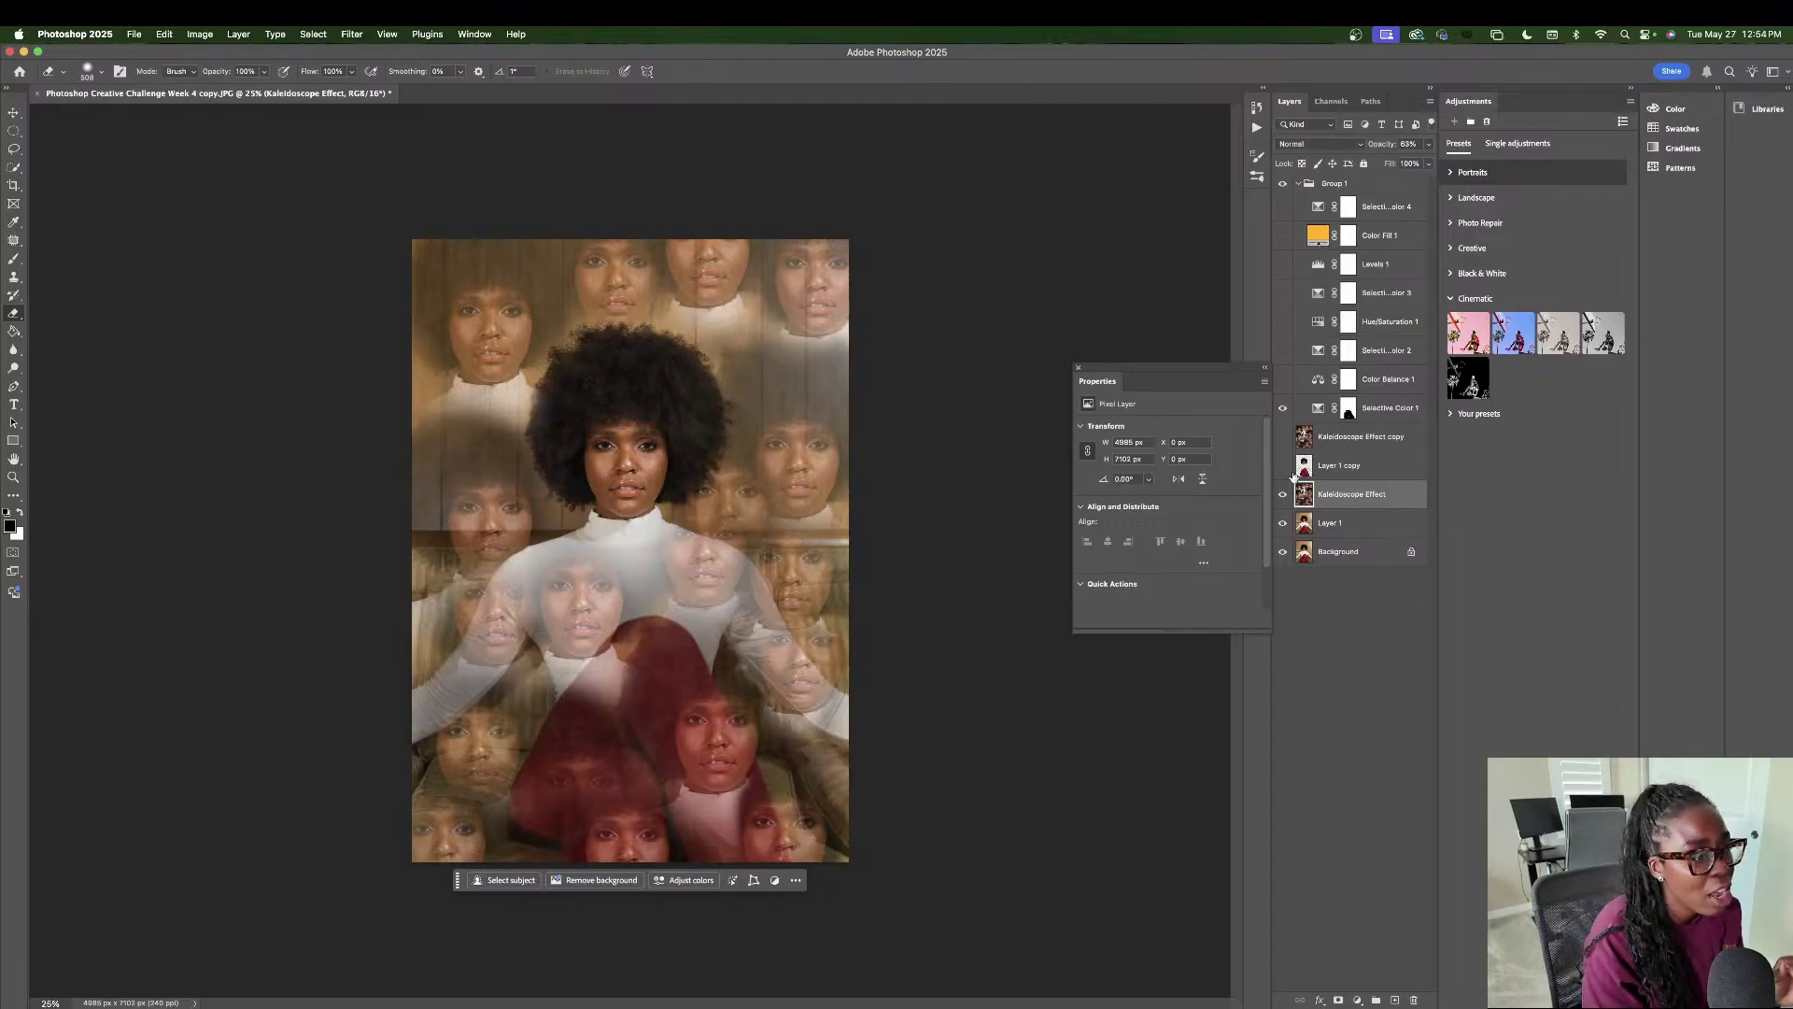
- Show the Layer 1 copy cutout, re-enable Group 1's adjustments progressively from Color Balance 1 up to Selective Color 4, and collapse the group
left_click(1323, 531)
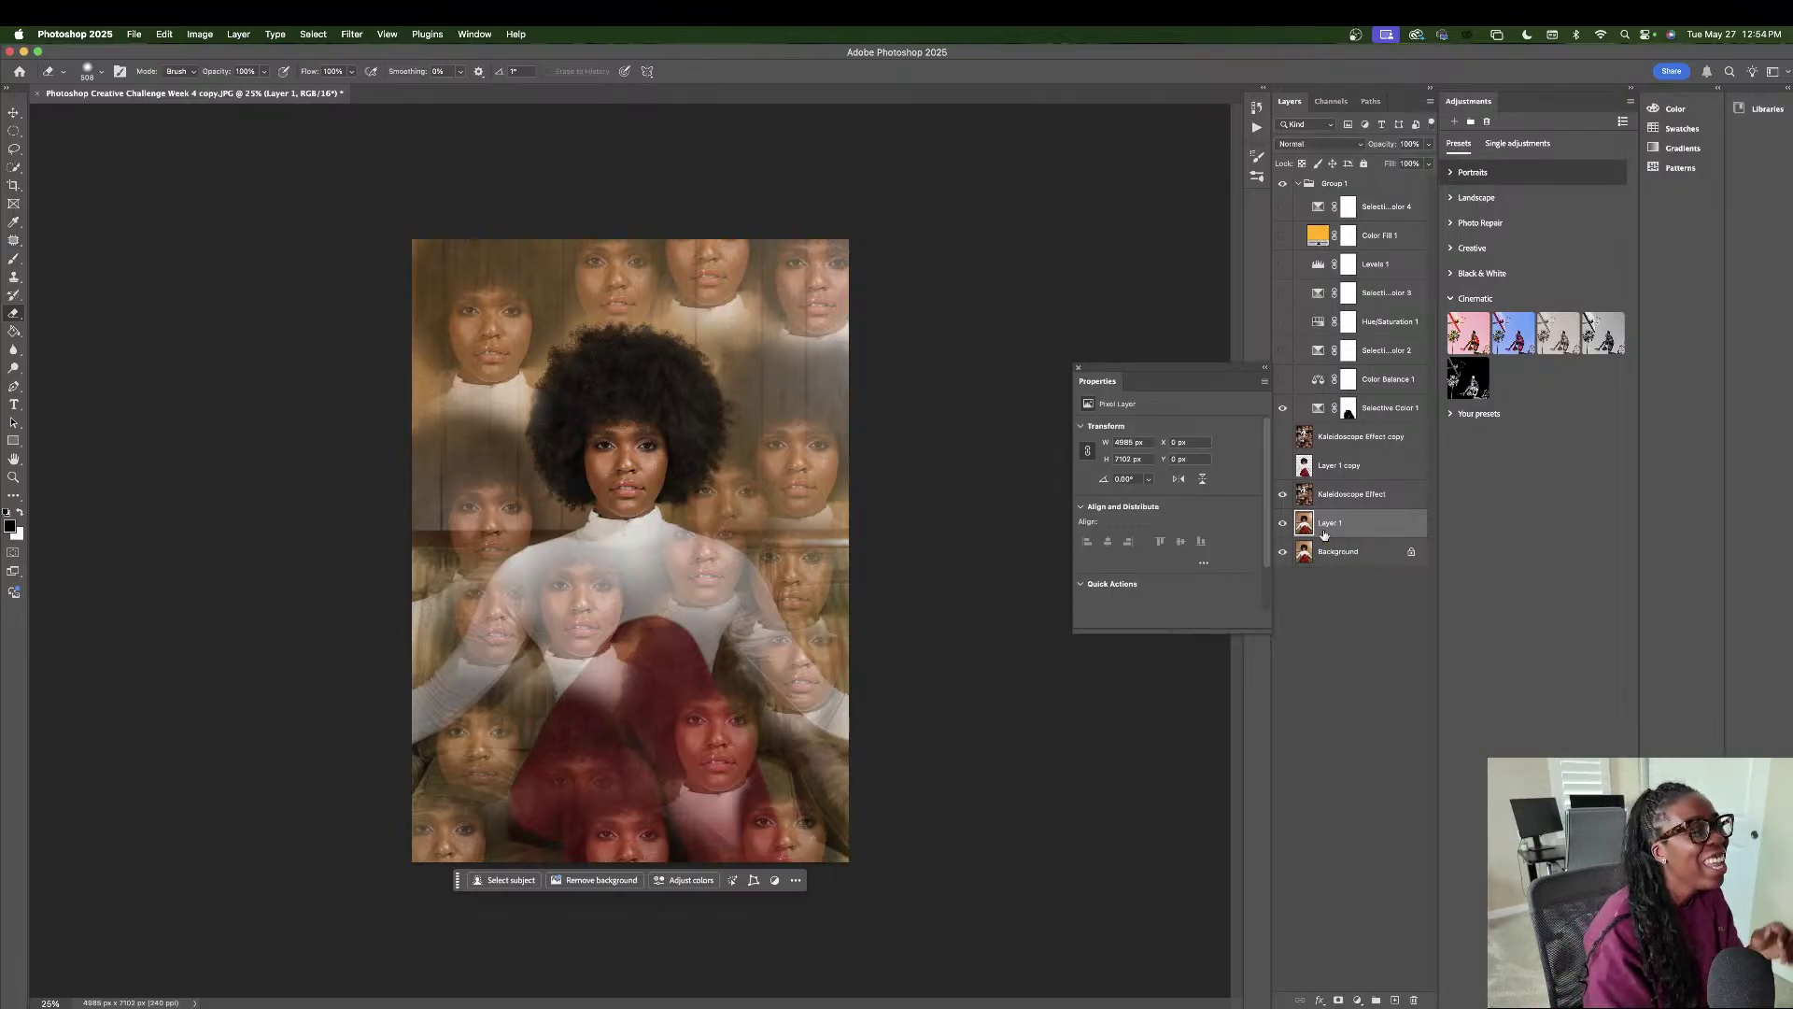
left_click(1283, 466)
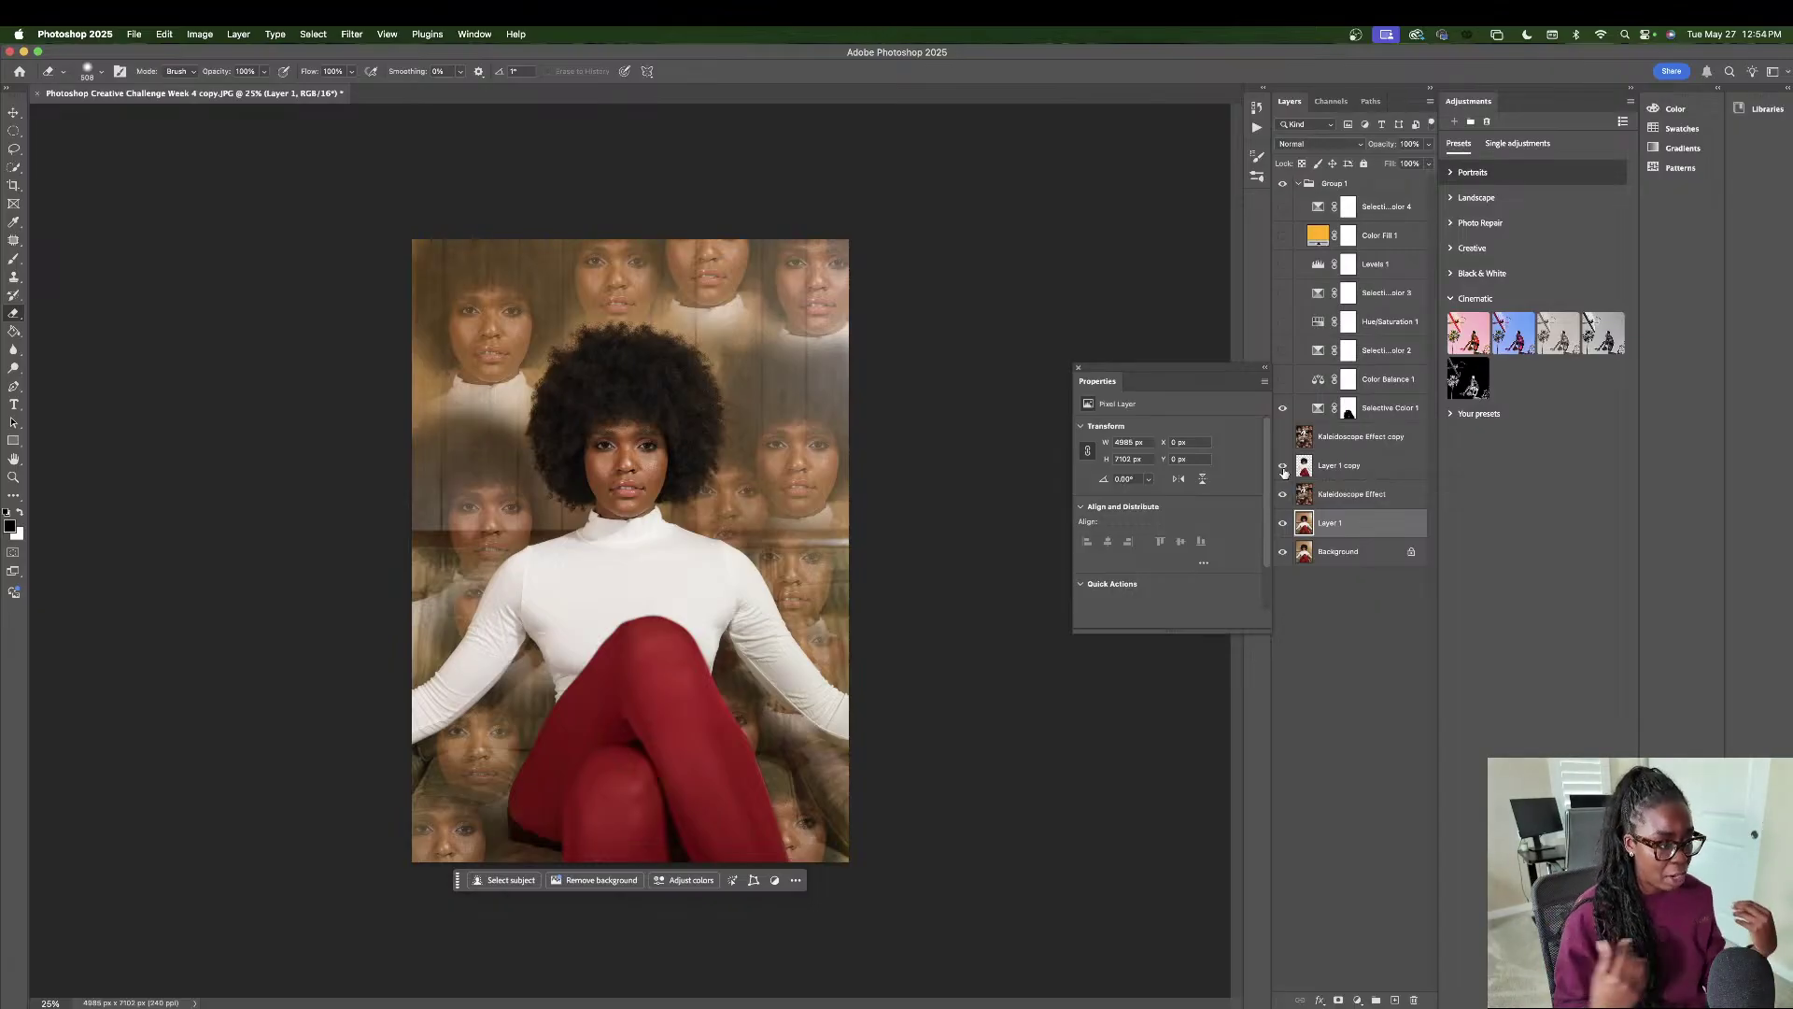
left_click(1283, 360)
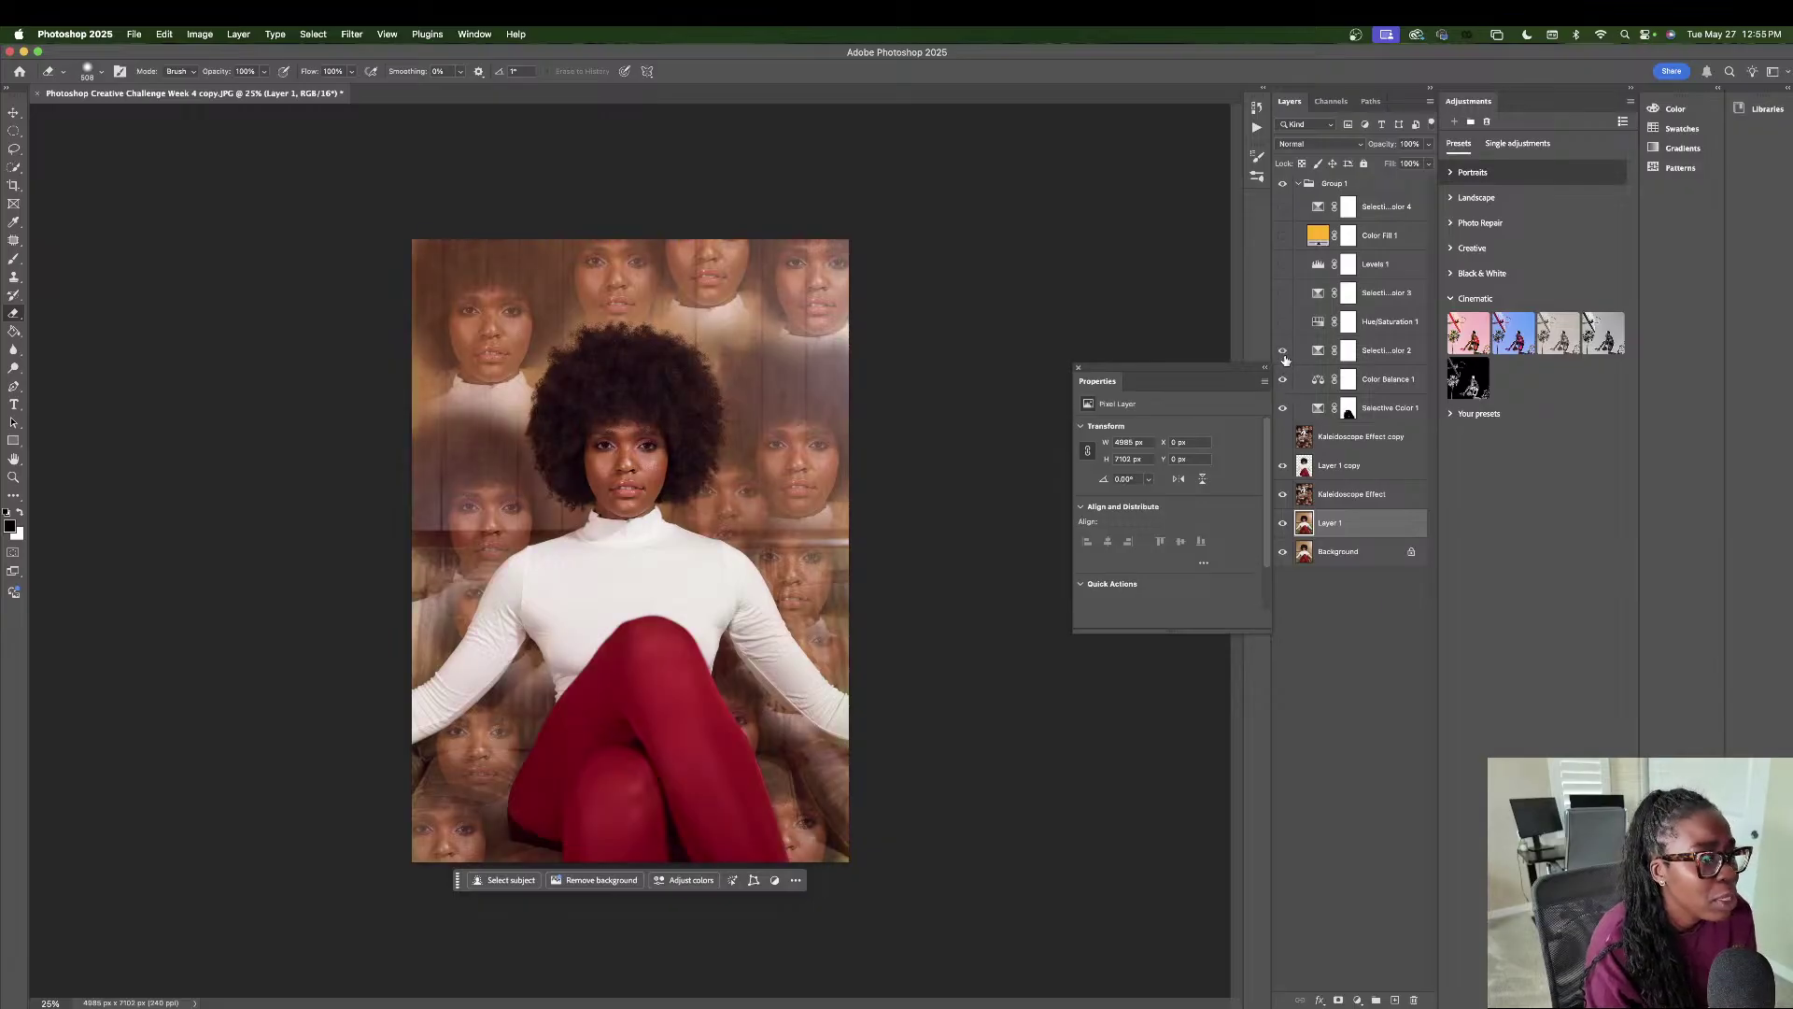
left_click(1282, 323)
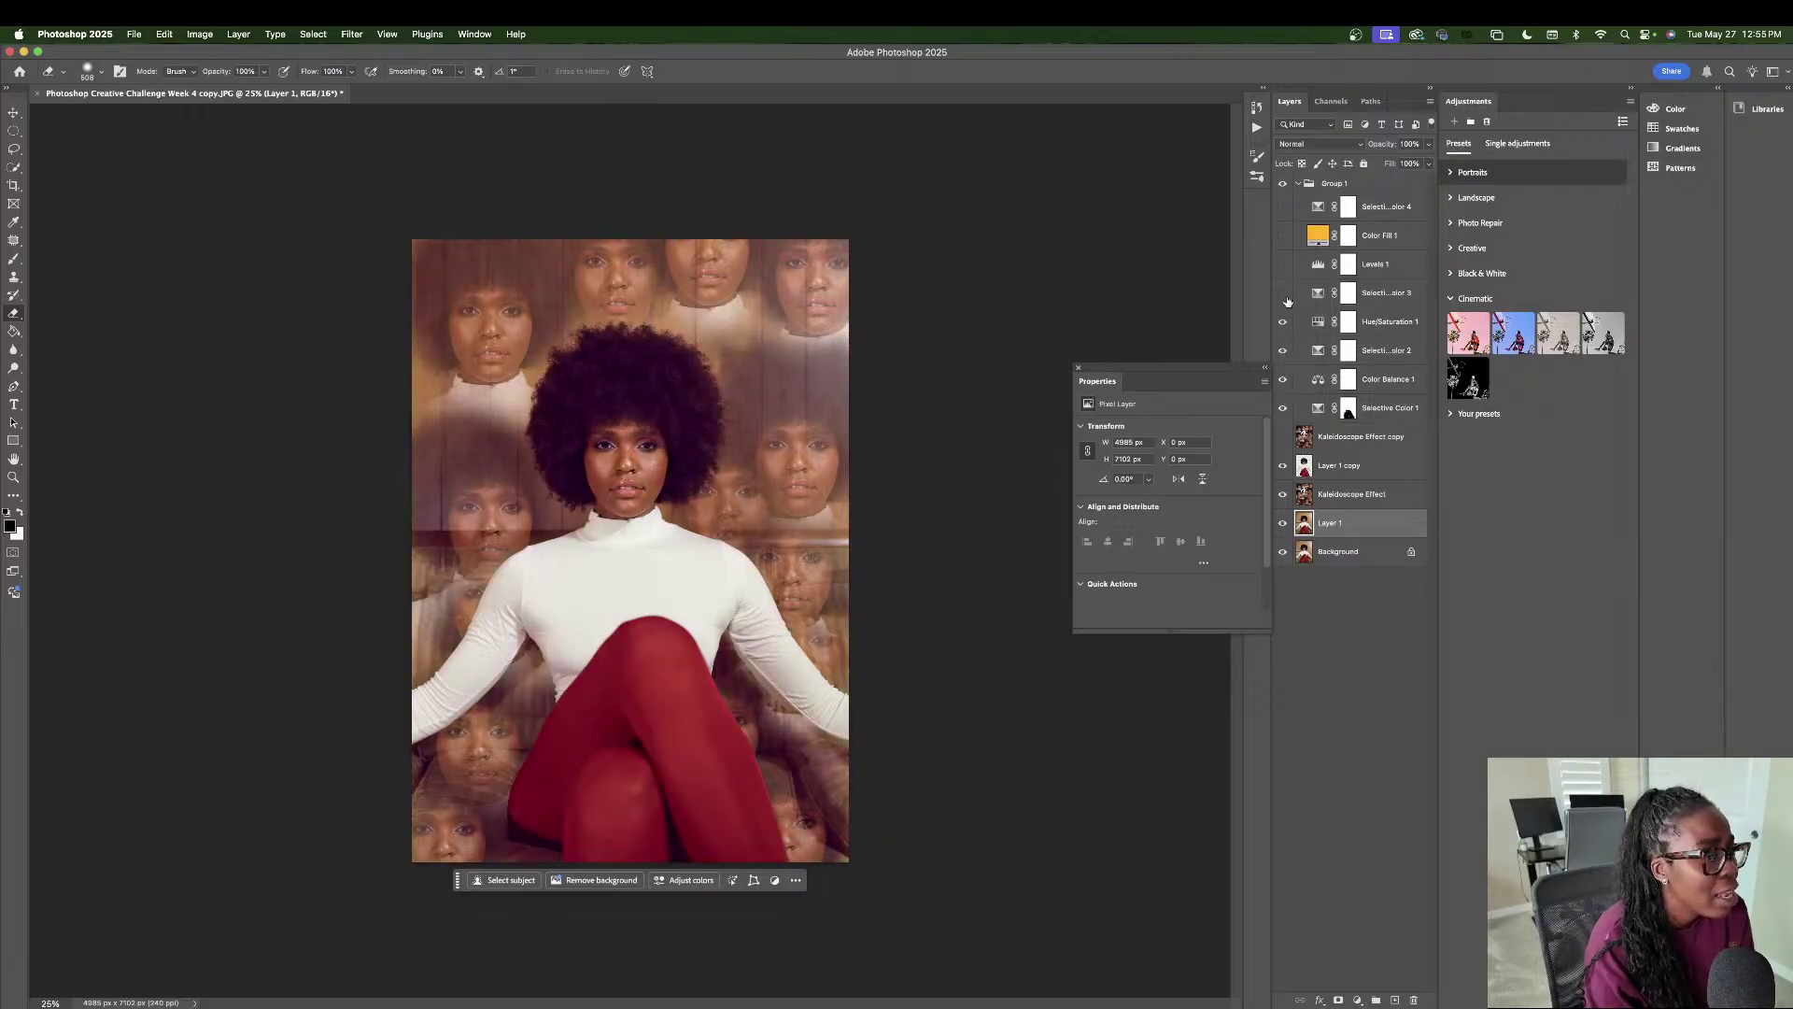
left_click(1283, 266)
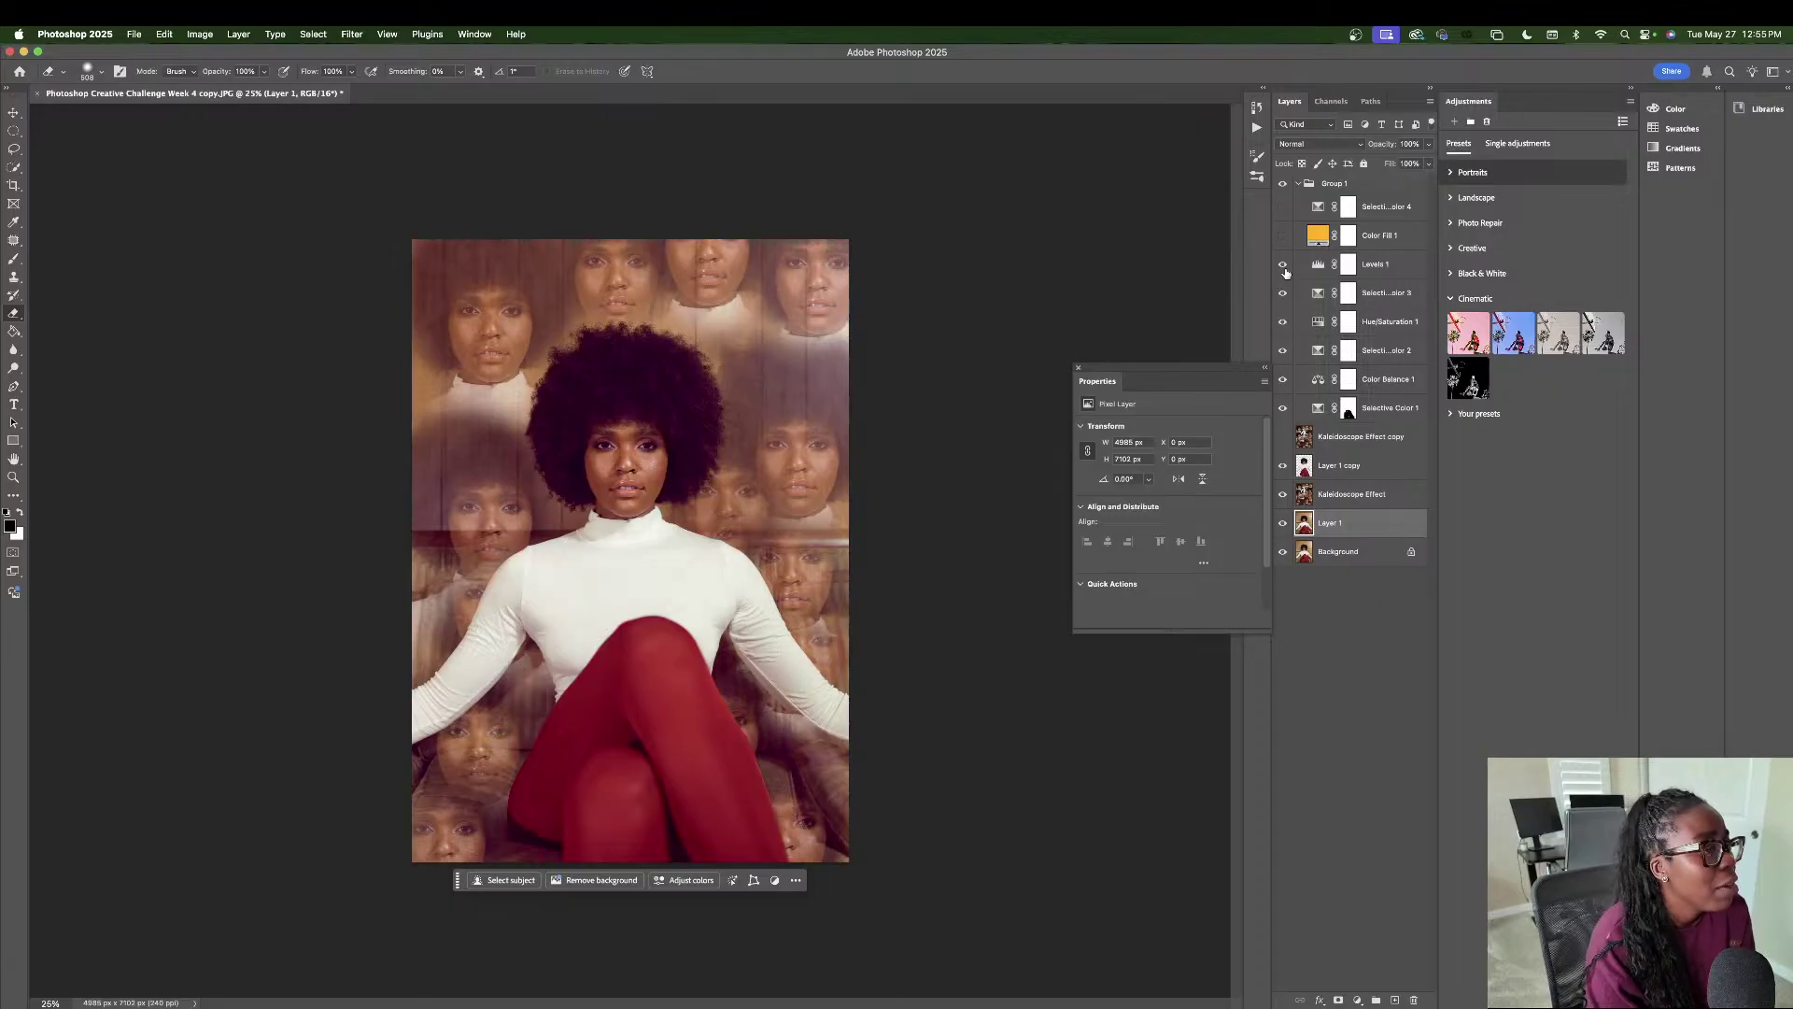
left_click(1284, 239)
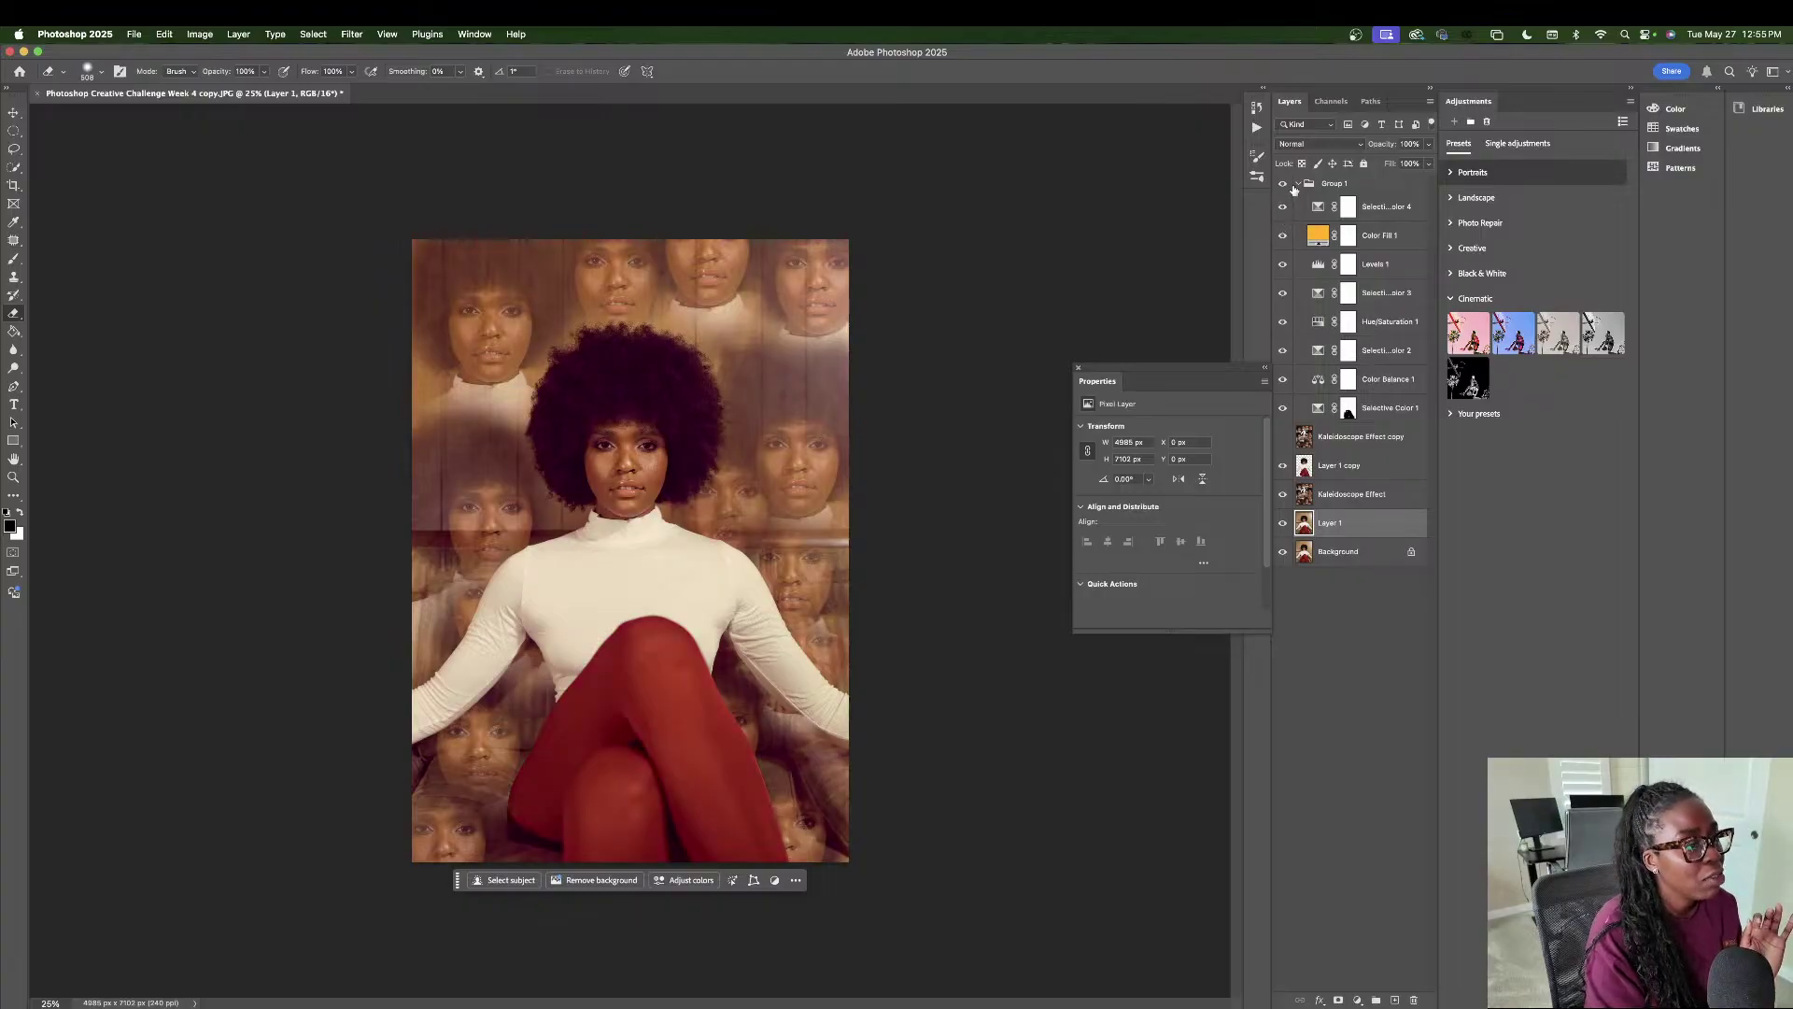
left_click(1296, 186)
left_click(1298, 184)
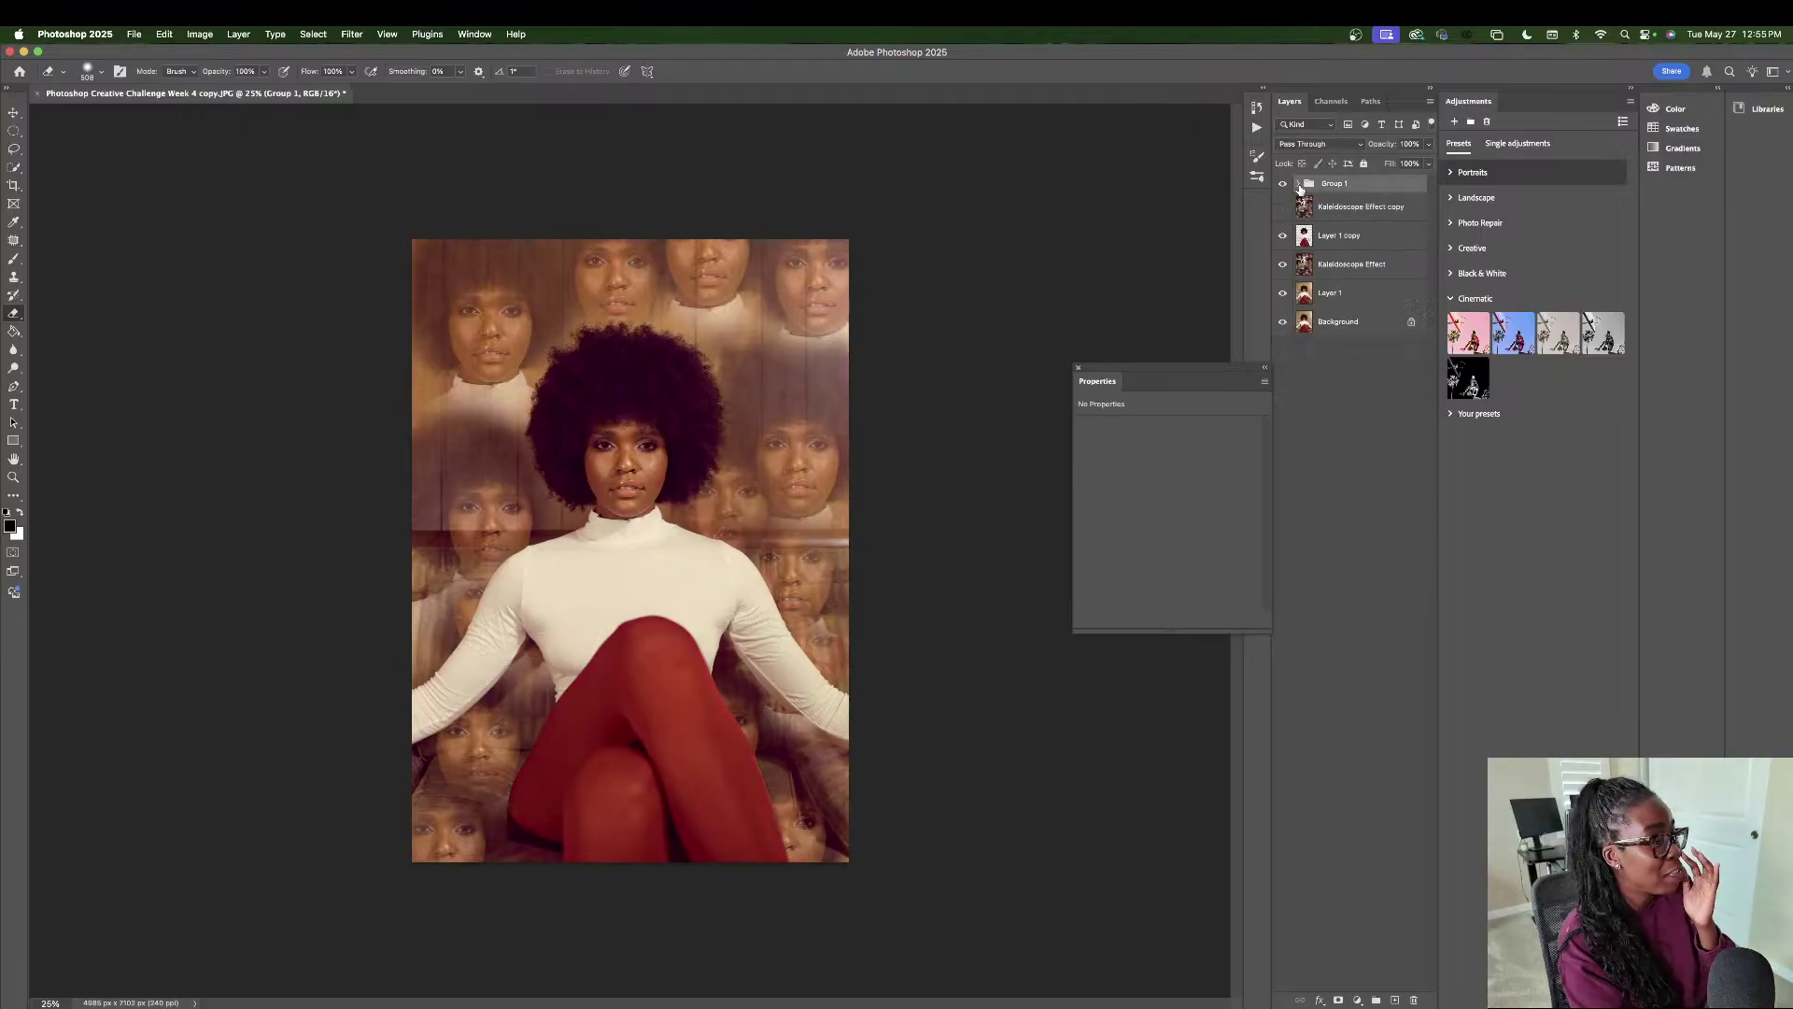